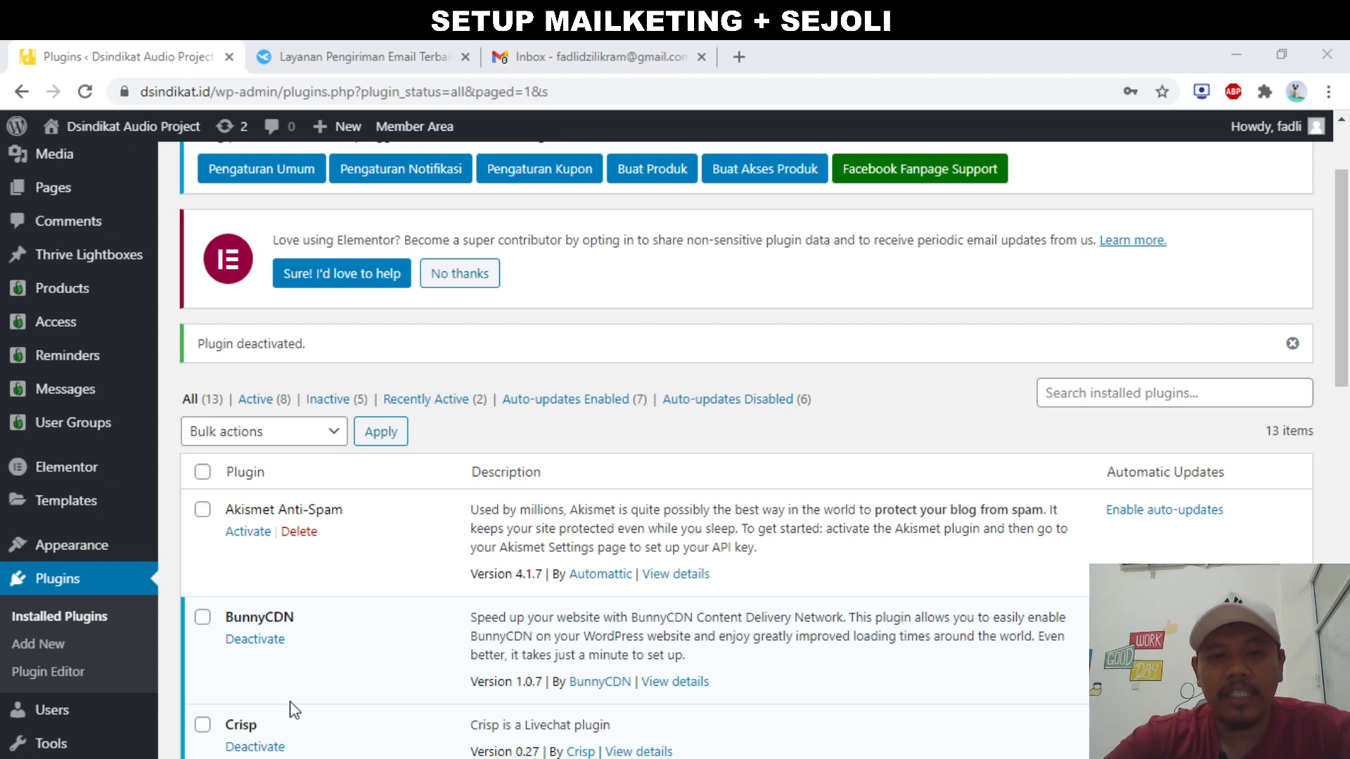
Copy the plugin name Easy WP SMTP from the installed plugins list
scroll(657, 358, "down", 1)
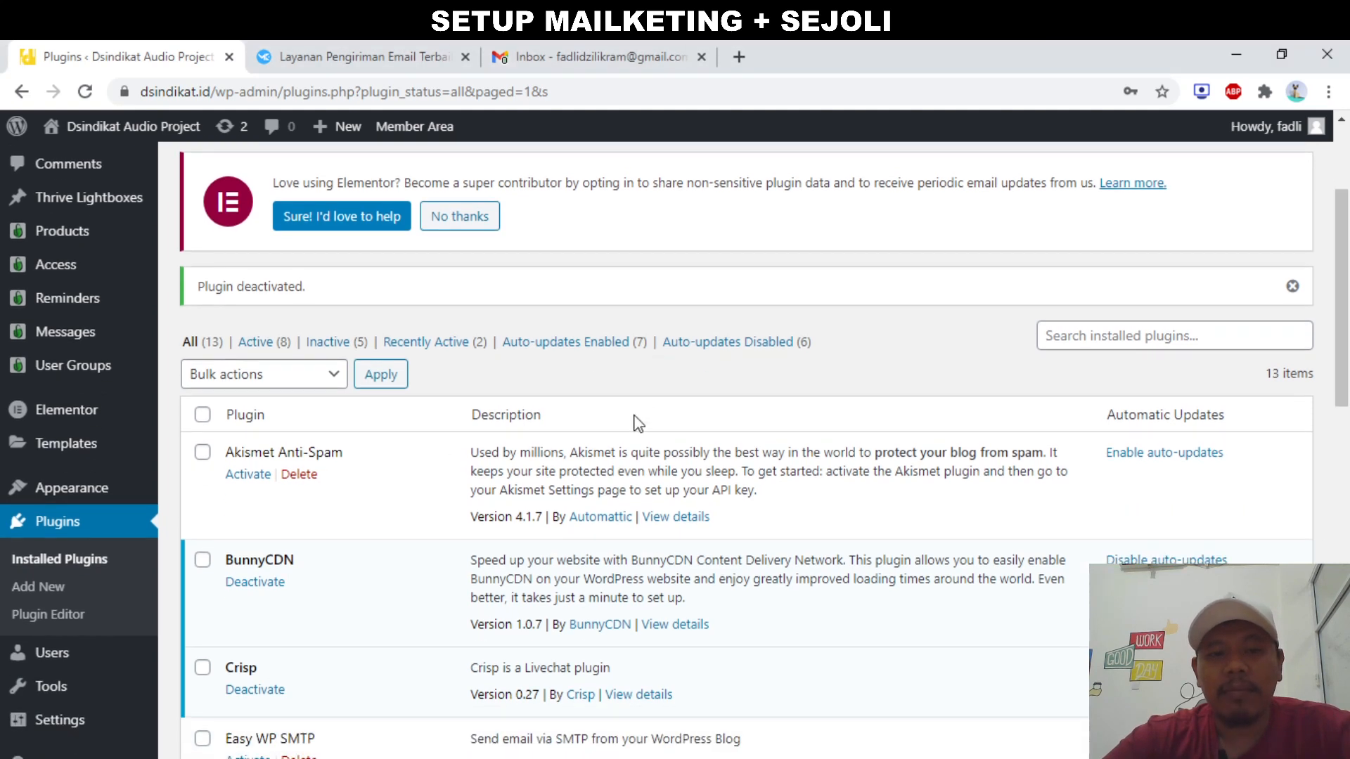
scroll(637, 422, "down", 3)
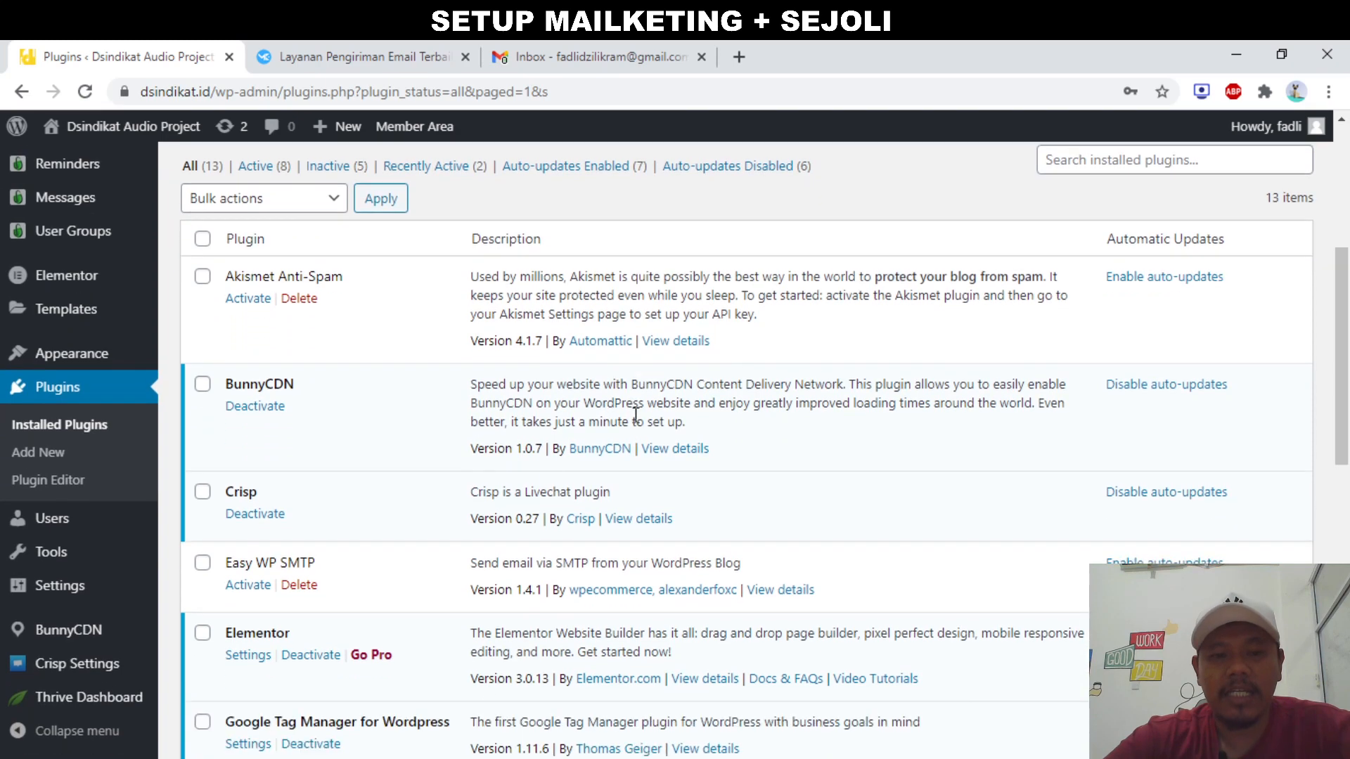
triple_click(285, 566)
key("ctrl+c")
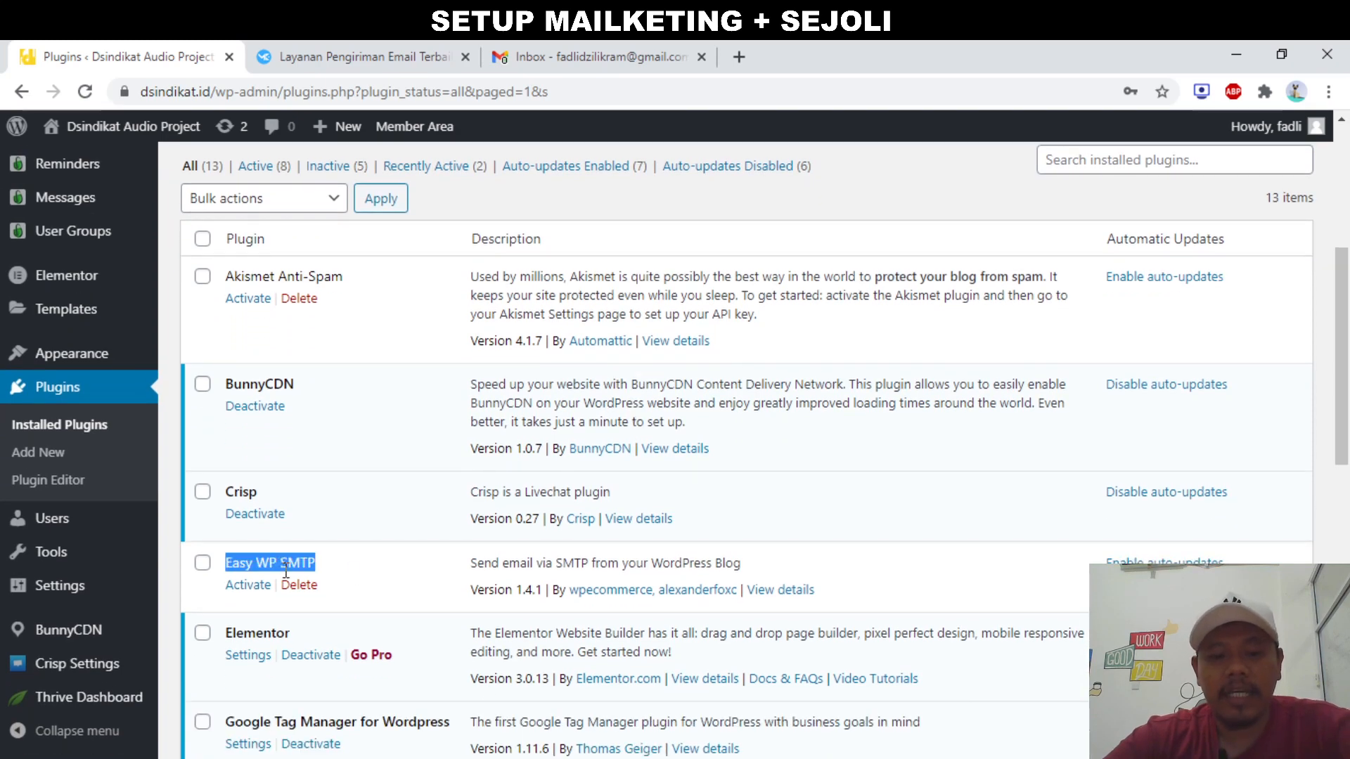
Open the page for adding new plugins and search it for Easy WP SMTP
scroll(285, 571, "up", 5)
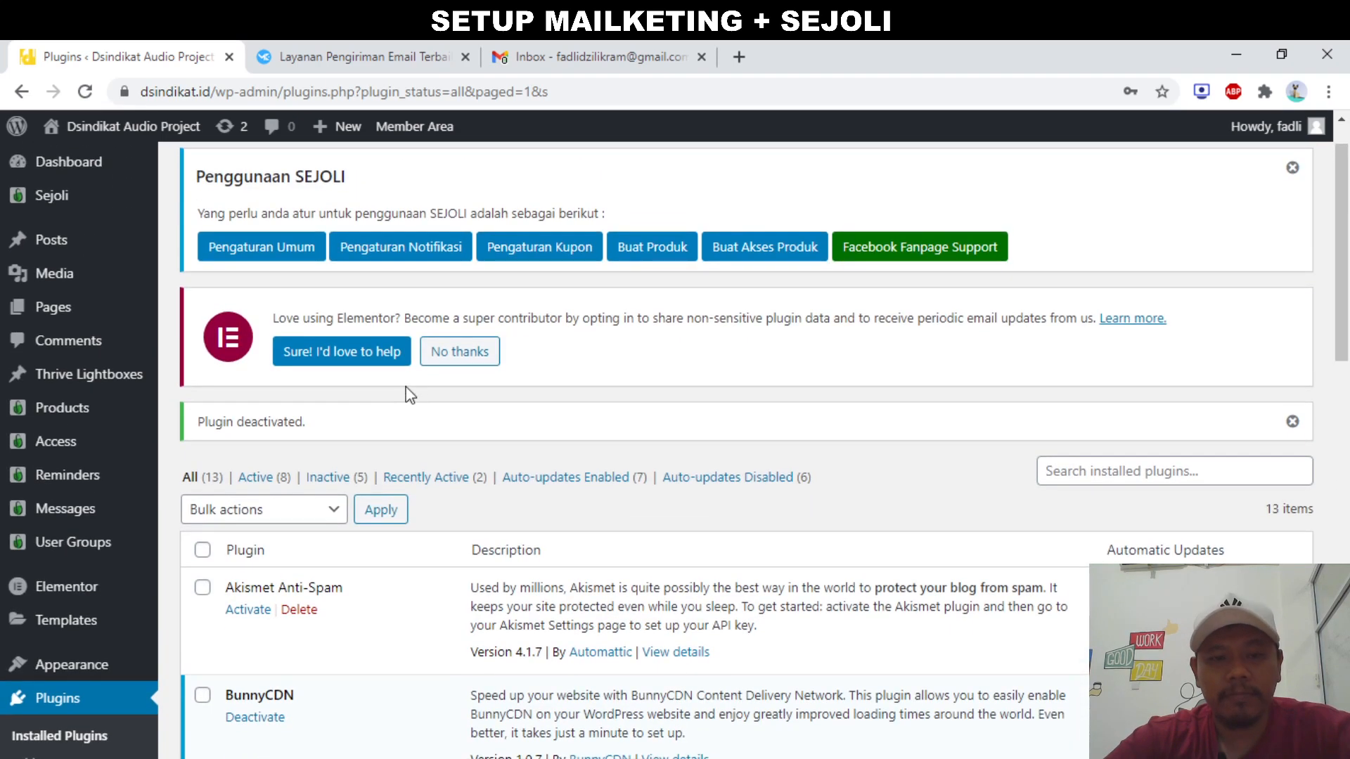
scroll(395, 409, "down", 1)
scroll(396, 409, "up", 1)
scroll(387, 436, "down", 1)
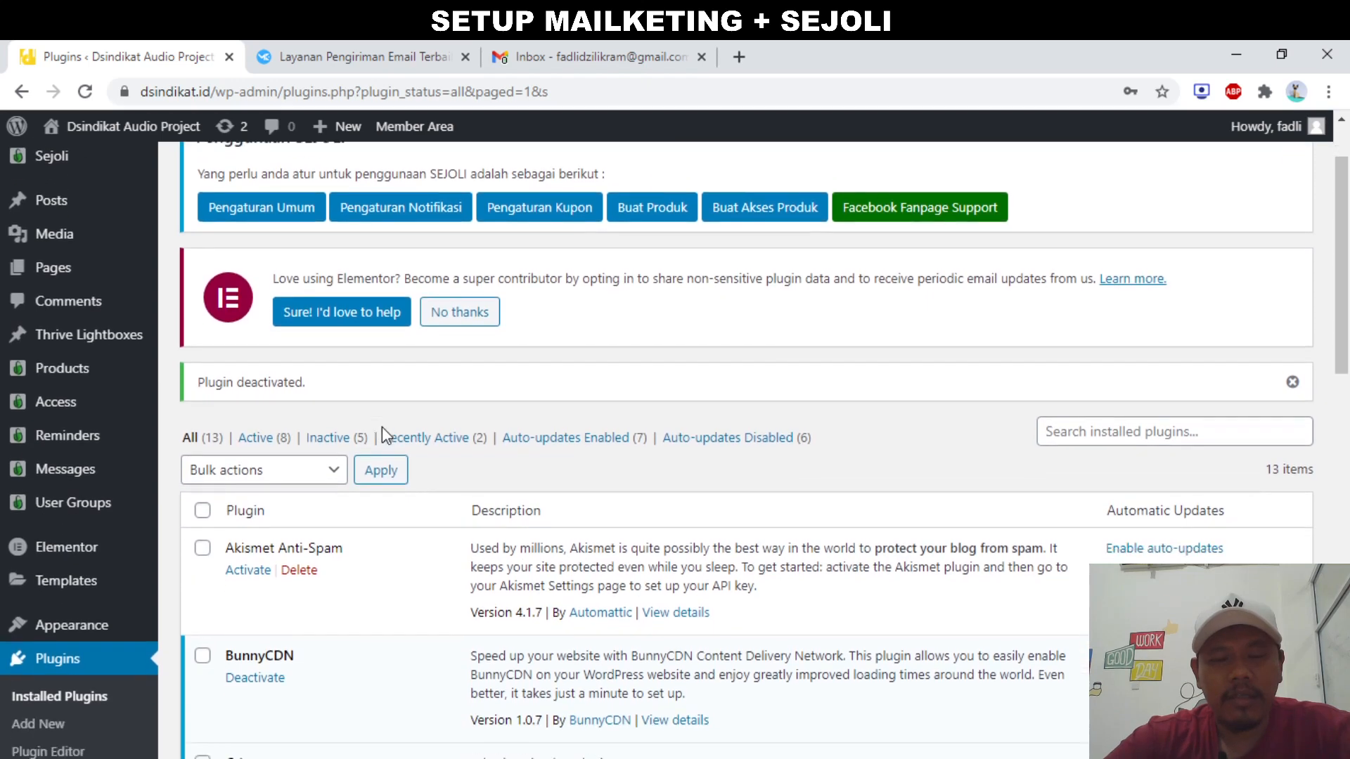
scroll(387, 436, "up", 1)
scroll(387, 436, "up", 1)
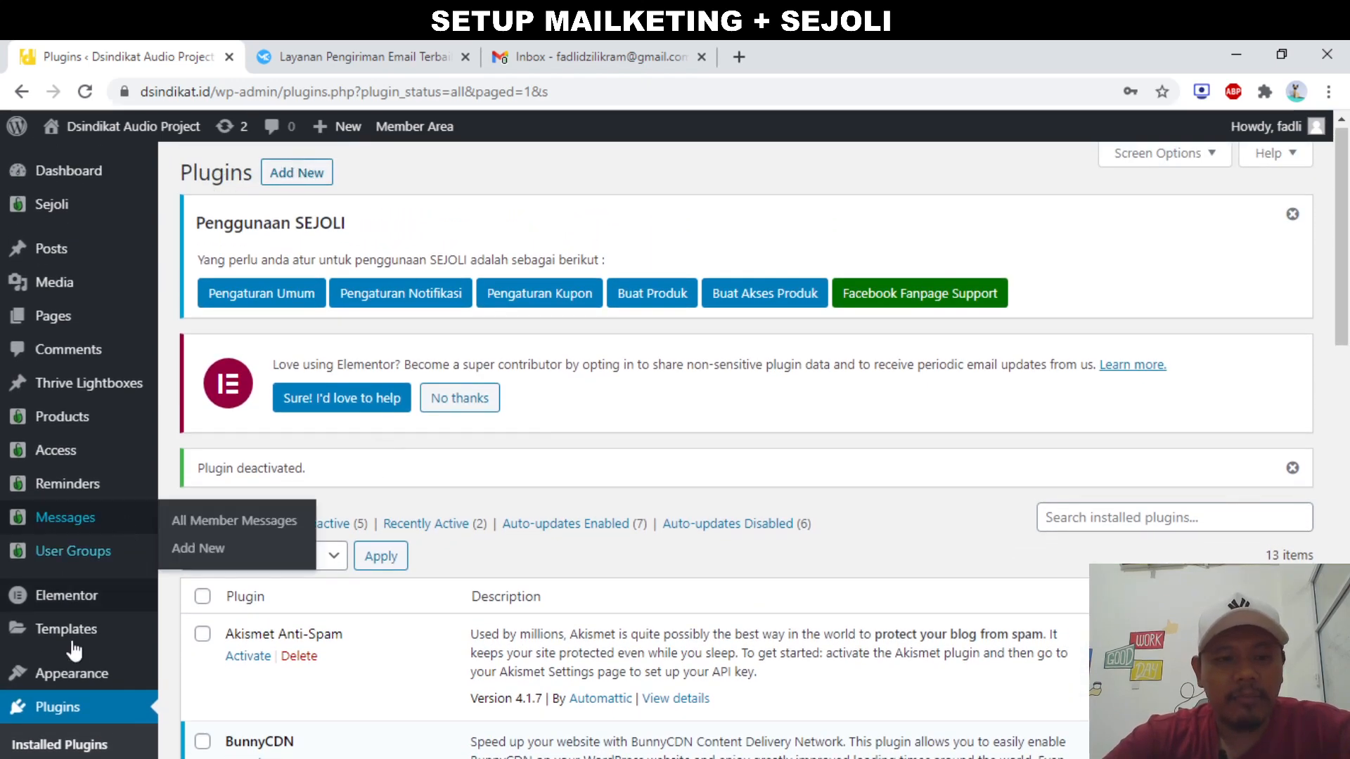
scroll(74, 696, "down", 1)
scroll(74, 696, "down", 2)
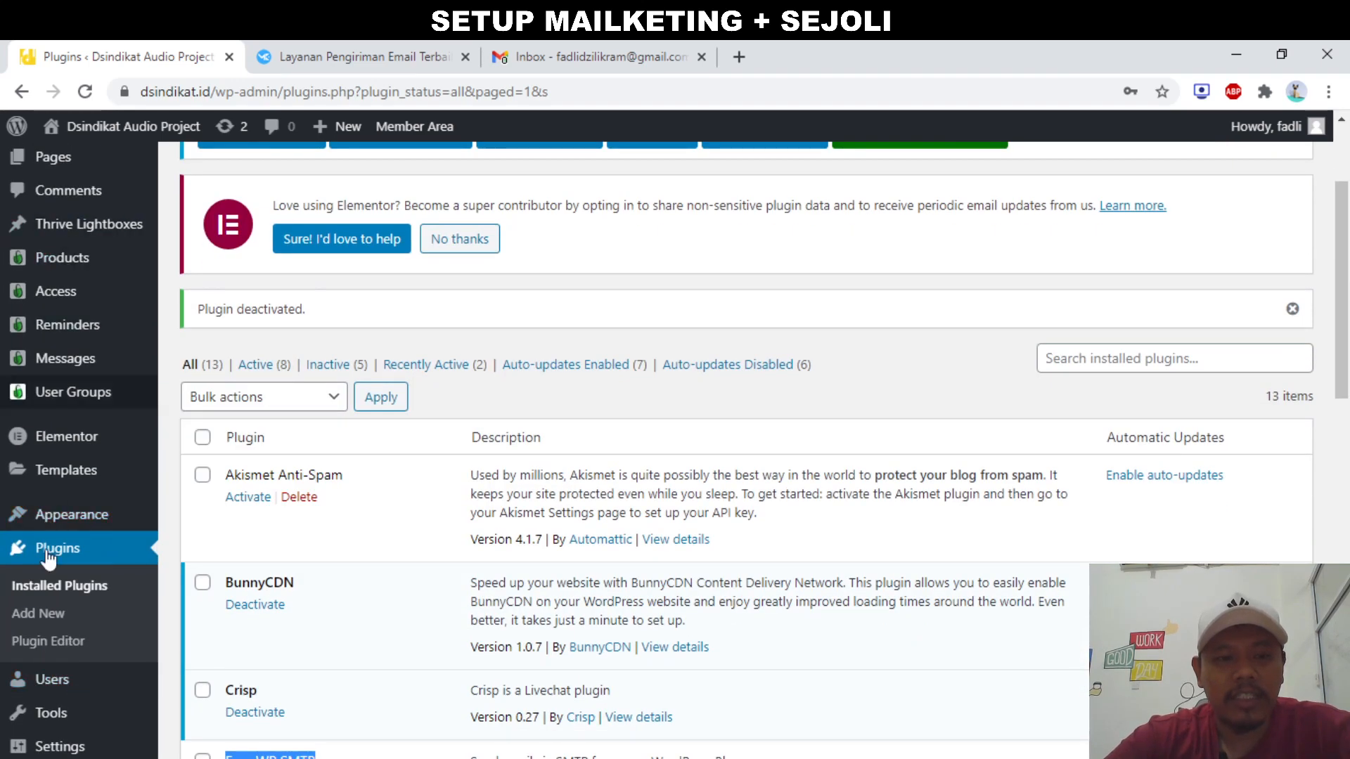
scroll(433, 505, "up", 3)
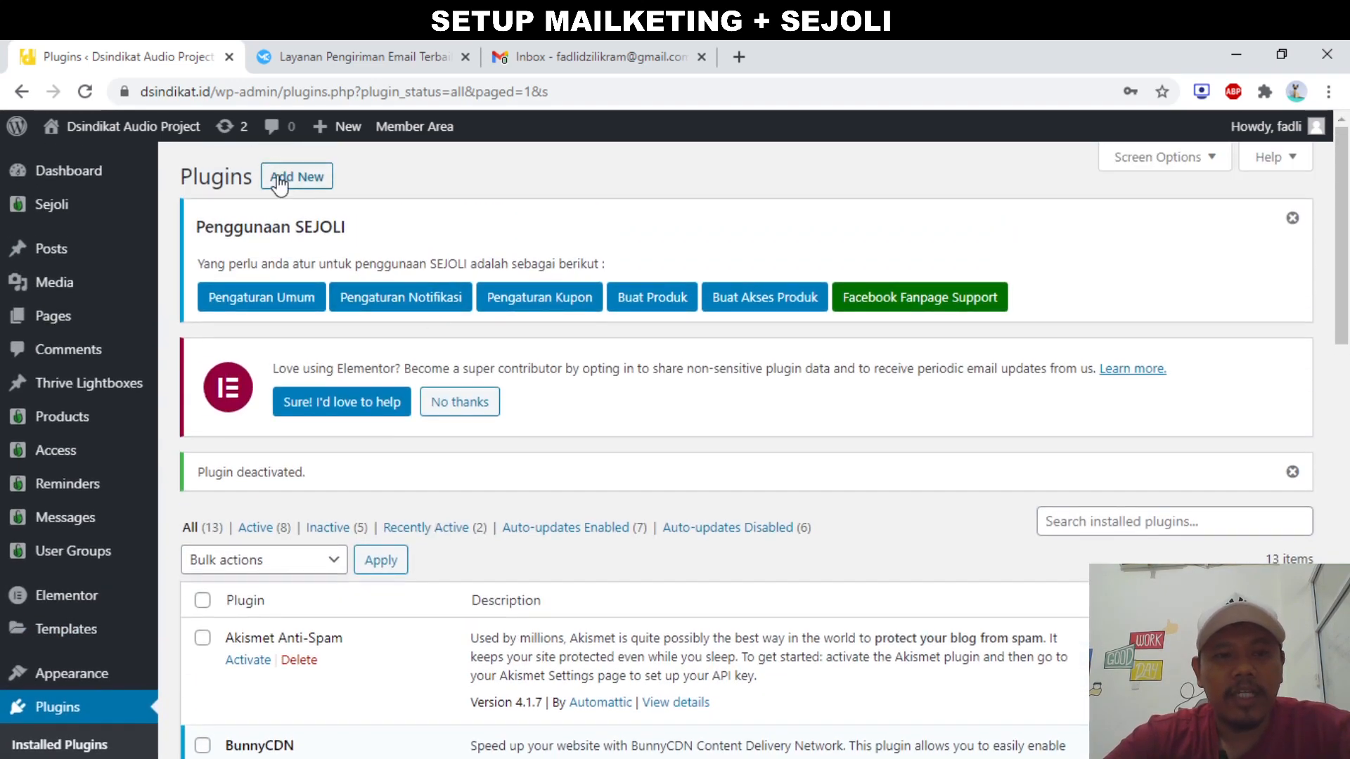
left_click(280, 181)
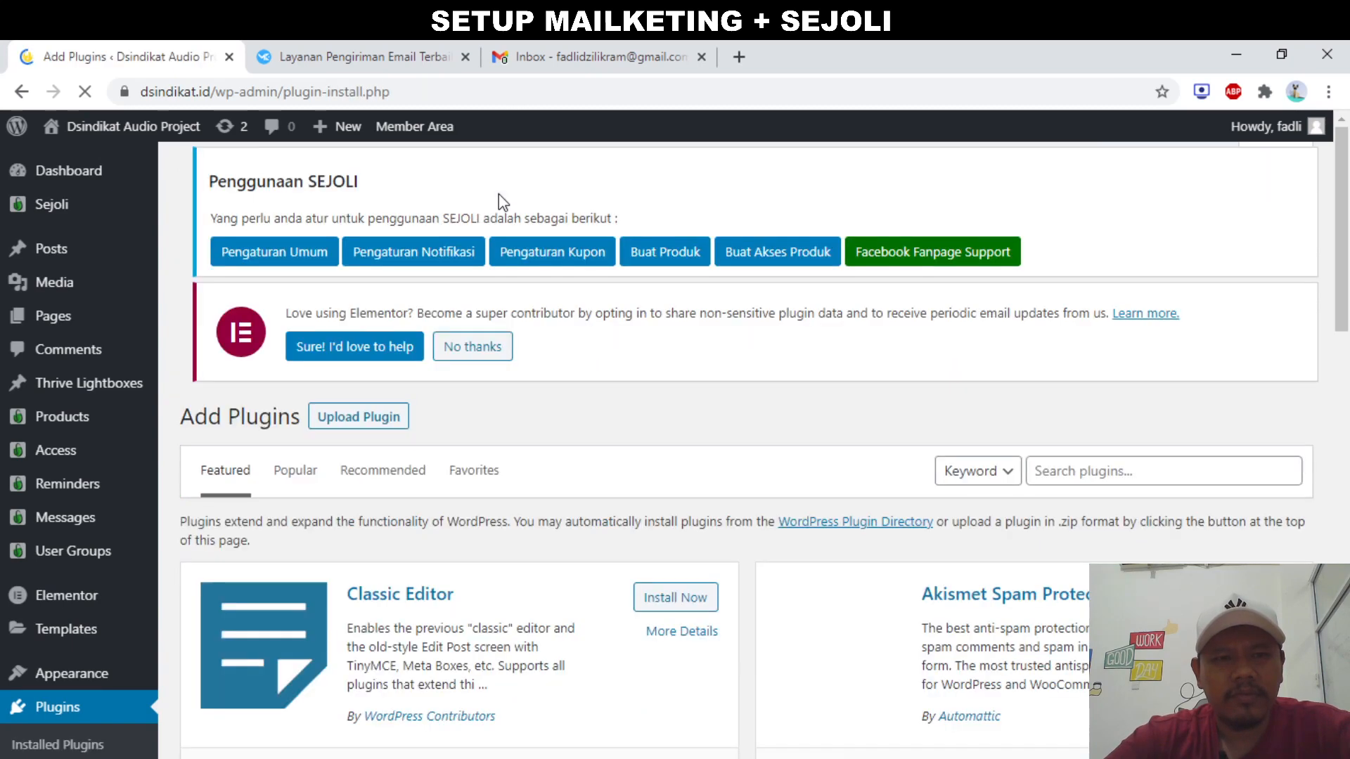
scroll(841, 371, "down", 2)
left_click(1117, 349)
key("ctrl+v")
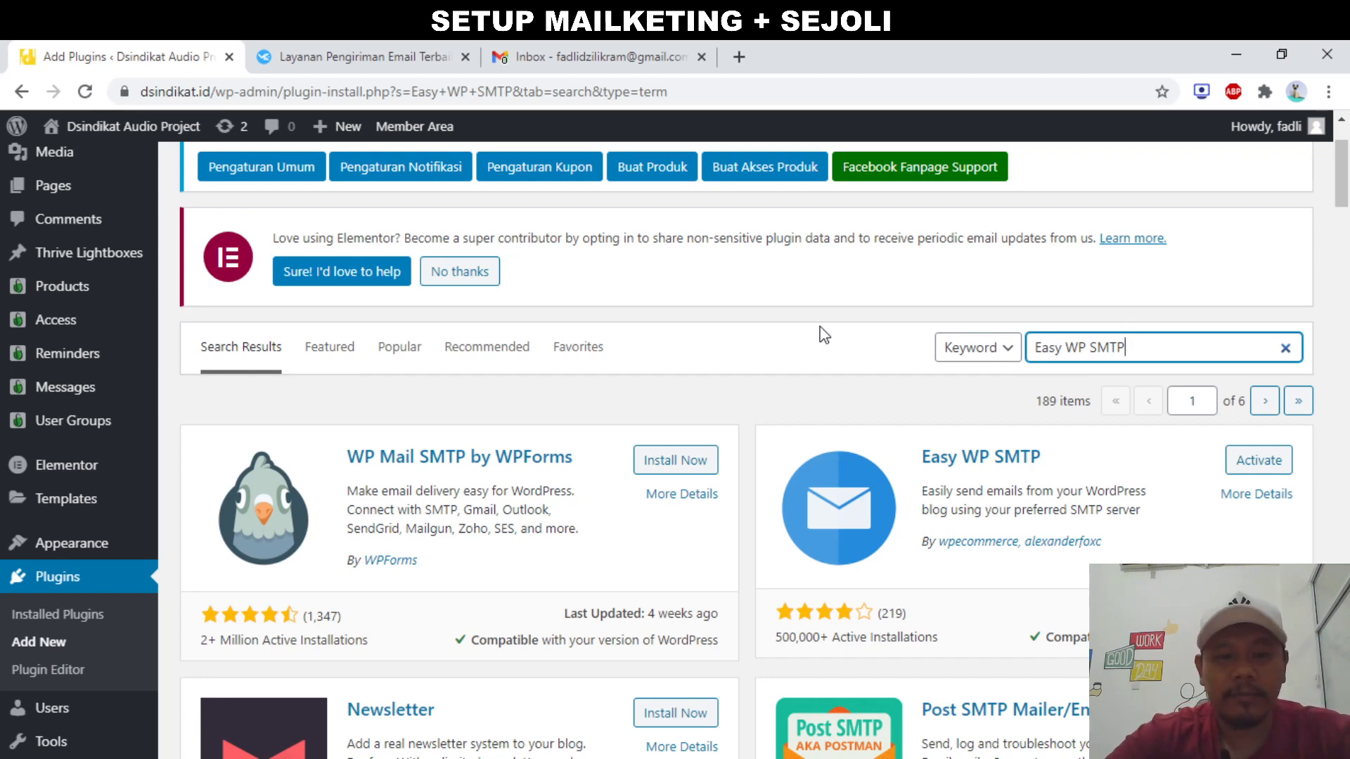
Activate the Easy WP SMTP plugin and open its settings from the installed plugins list
scroll(824, 335, "down", 2)
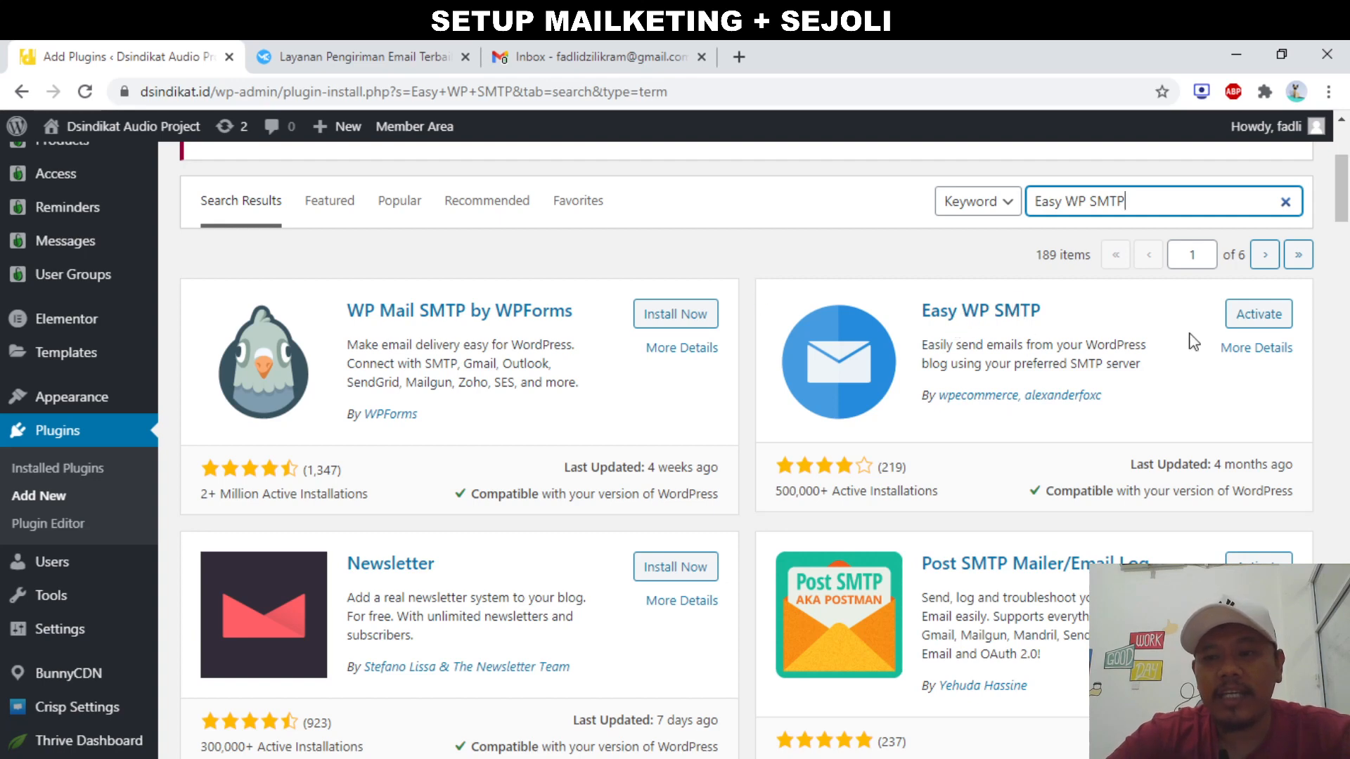
left_click(1263, 313)
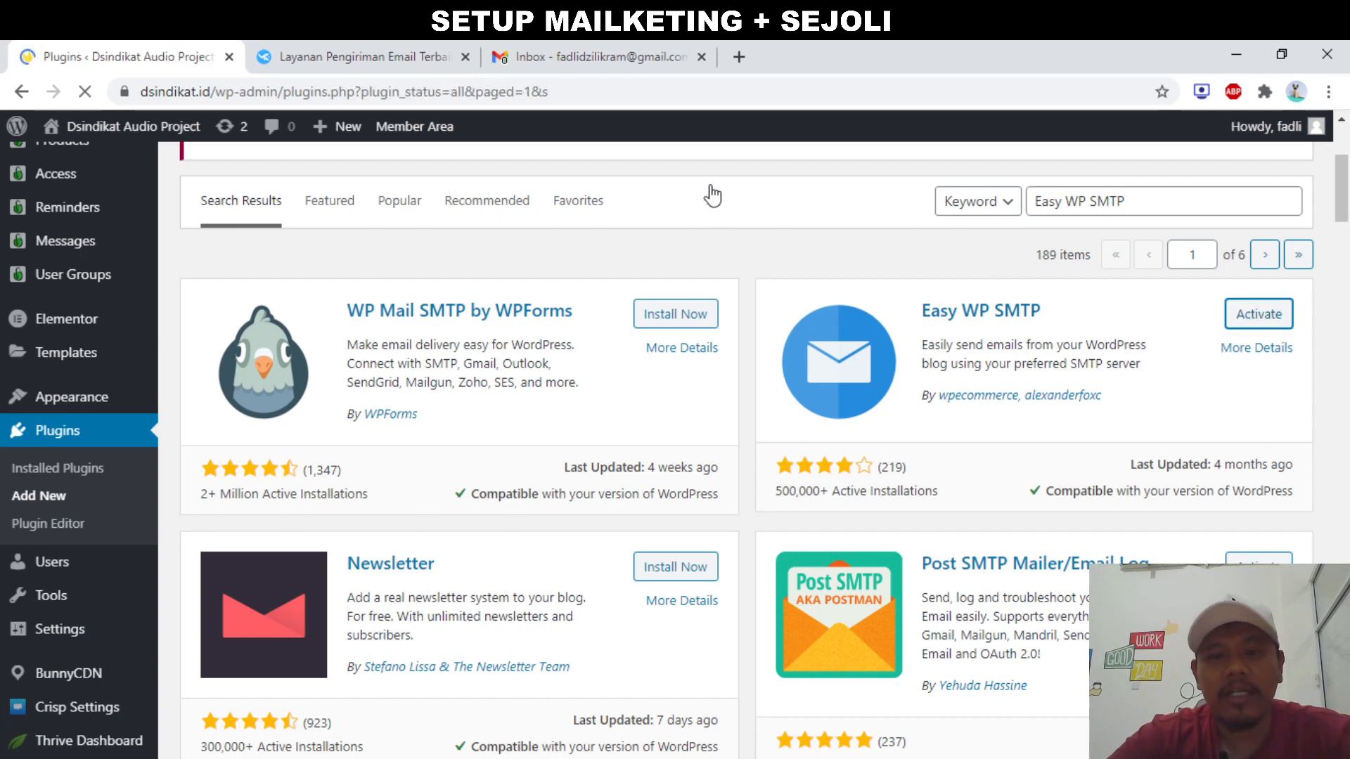
scroll(489, 438, "down", 3)
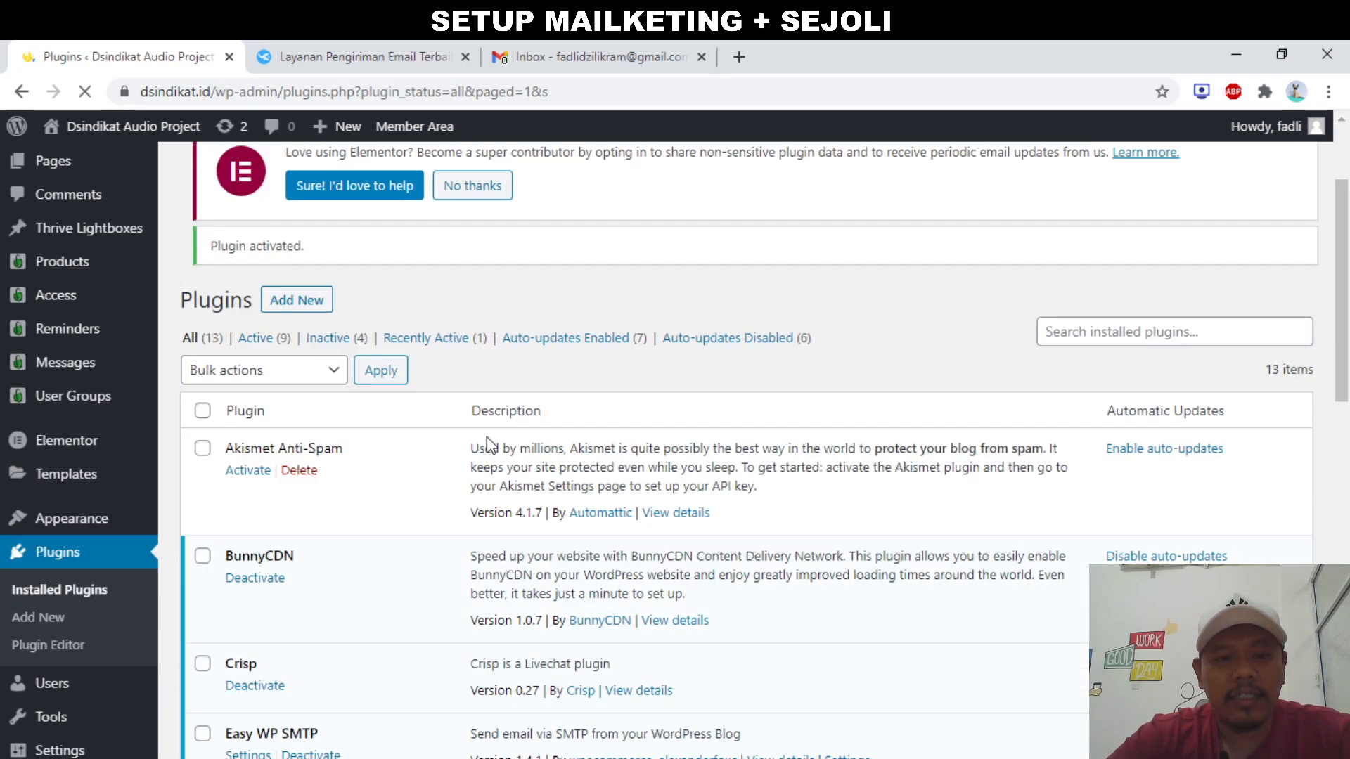
scroll(457, 505, "down", 4)
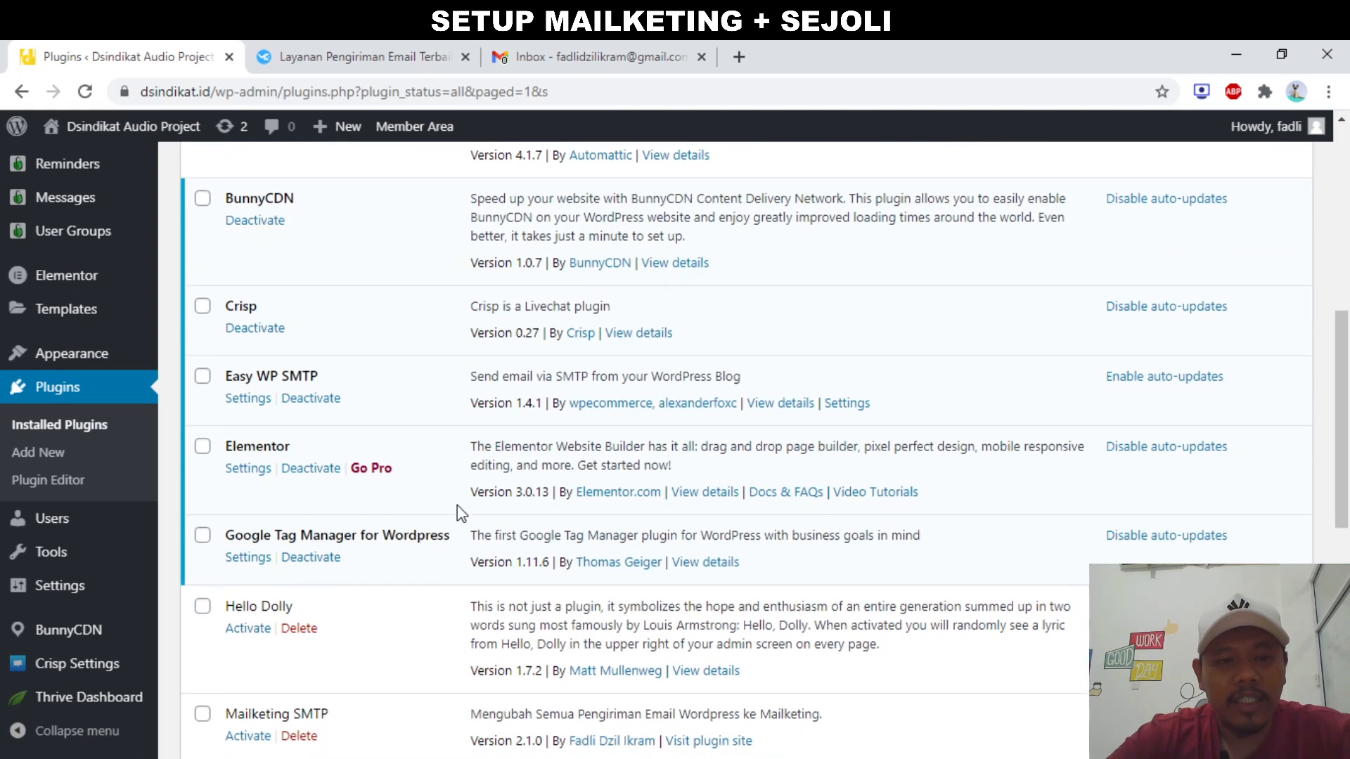
triple_click(262, 373)
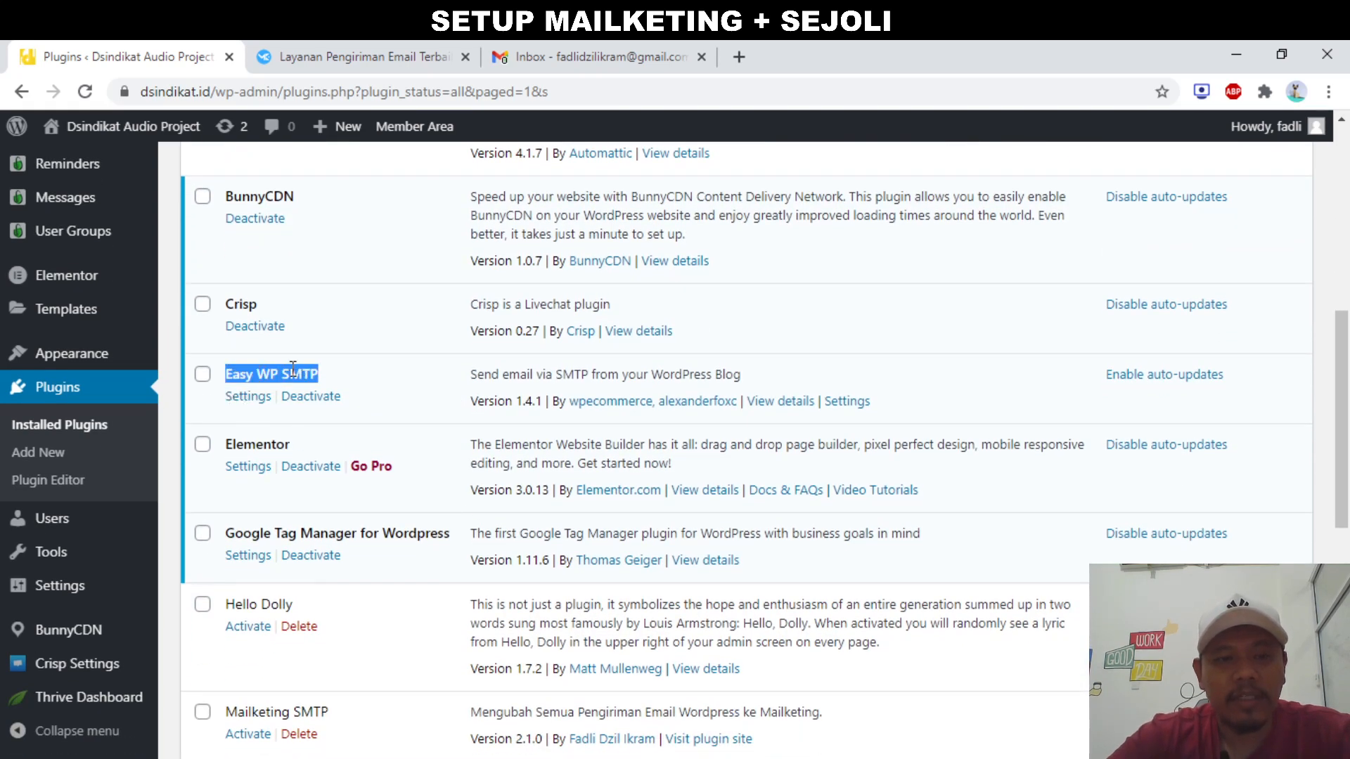
left_click(251, 398)
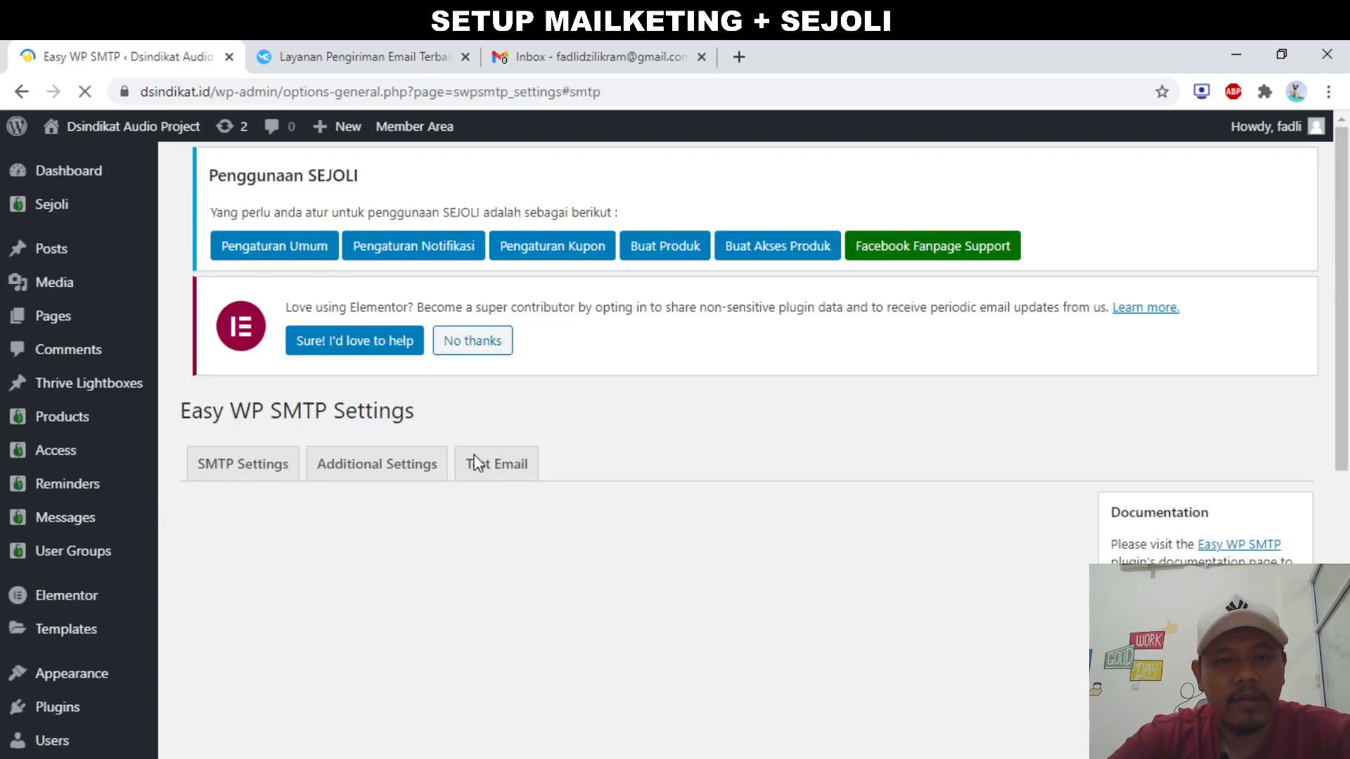
Switch to the Mailketing dashboard and dismiss its chat popup
scroll(557, 422, "down", 9)
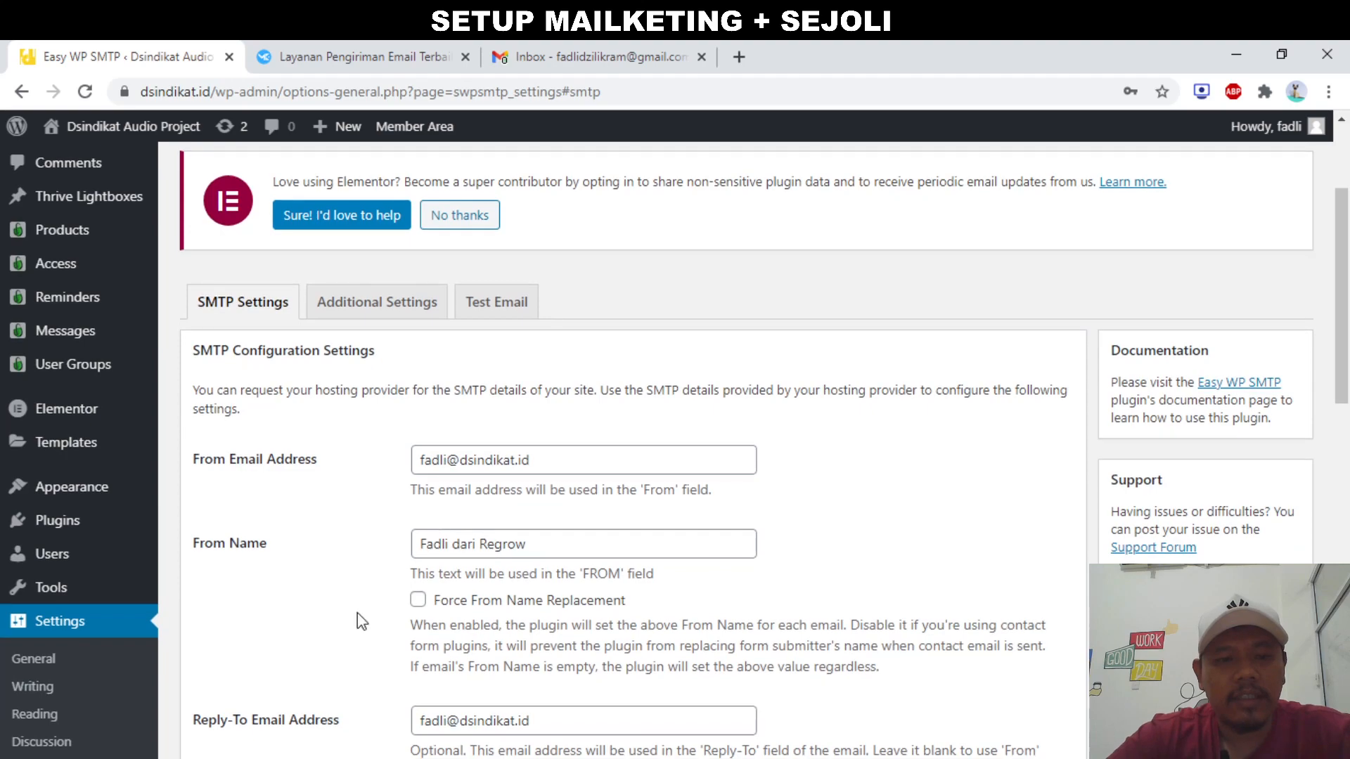
scroll(361, 622, "down", 4)
scroll(406, 400, "up", 12)
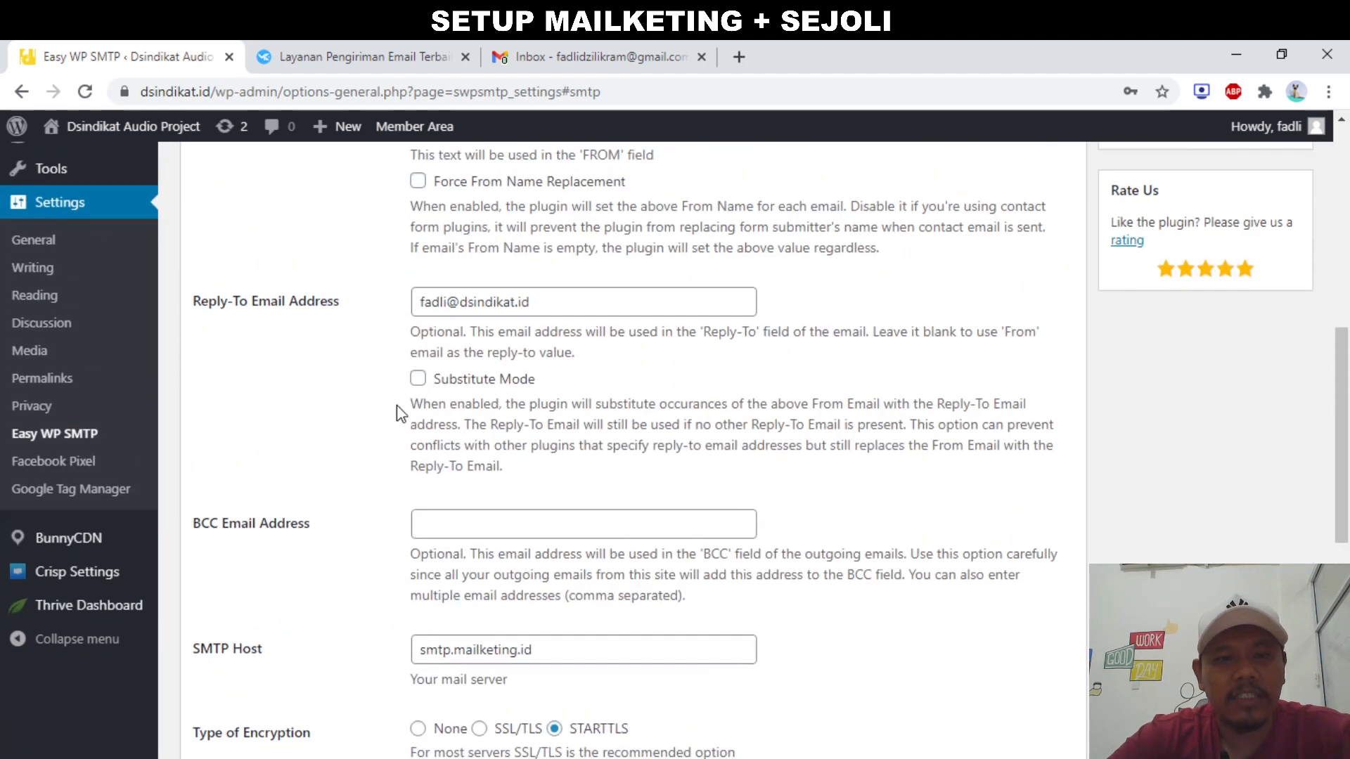
scroll(396, 405, "up", 1)
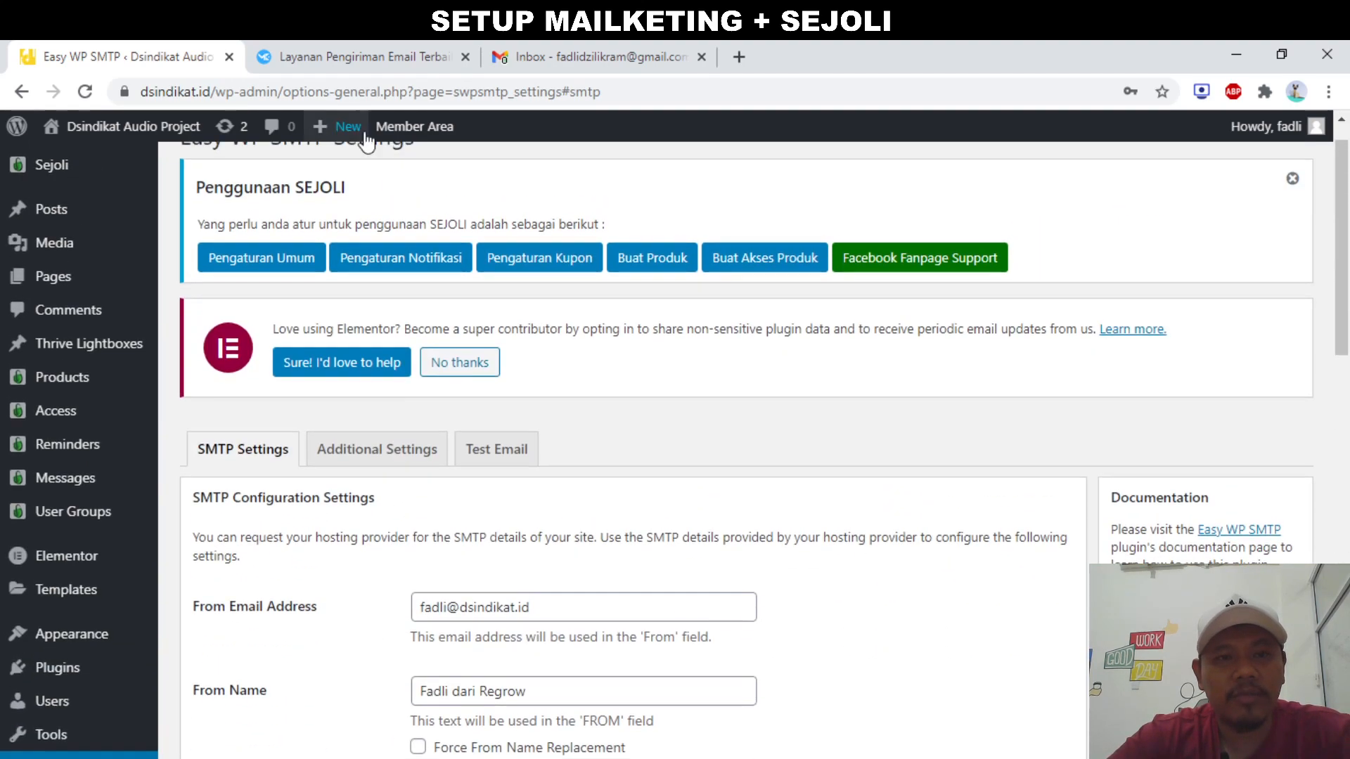
left_click(364, 59)
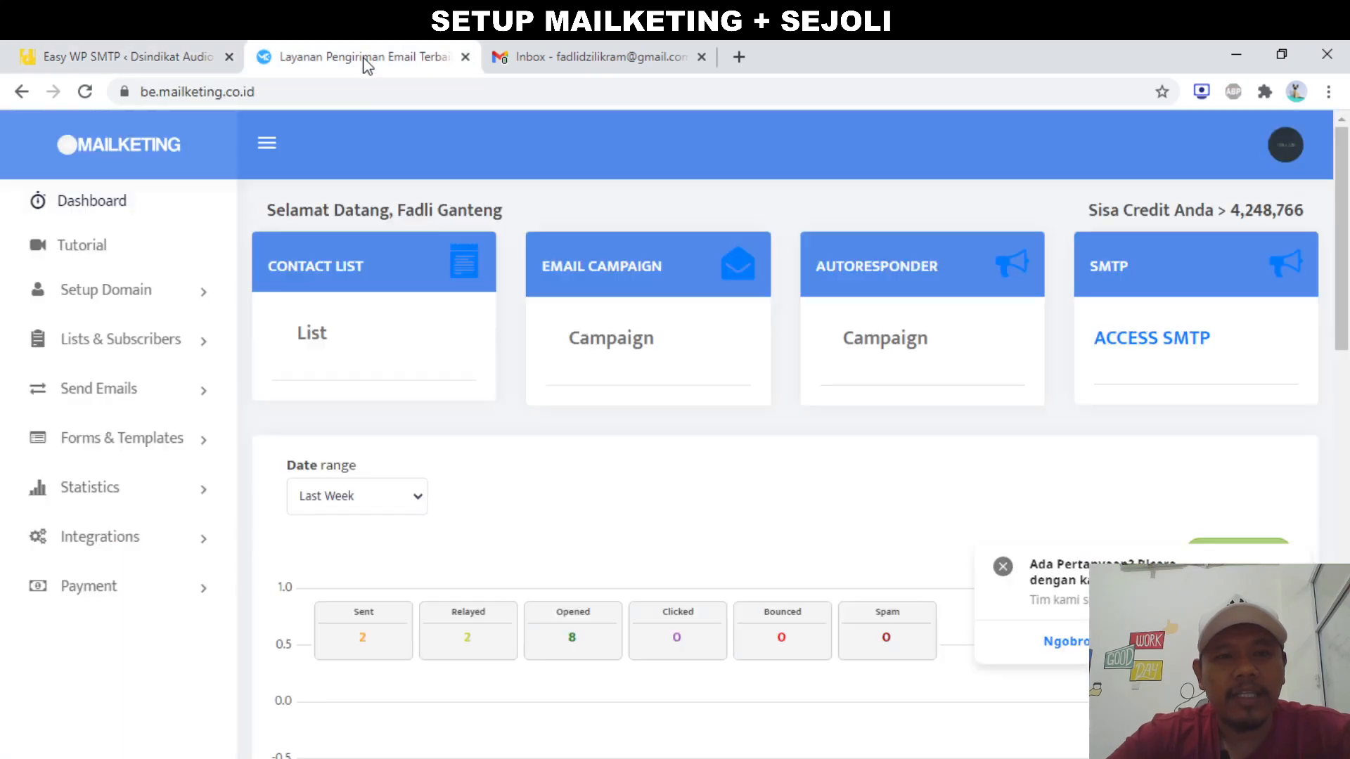
scroll(538, 349, "down", 1)
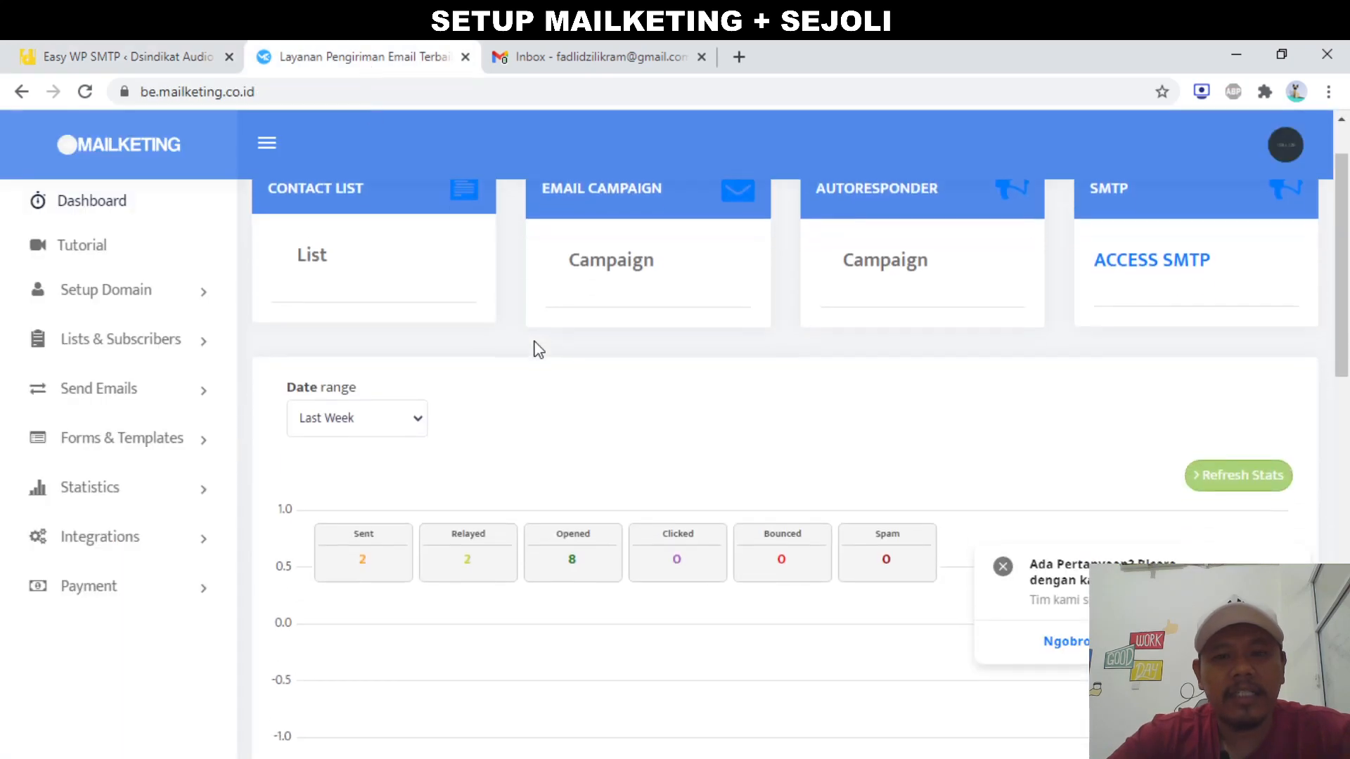
left_click(1003, 567)
scroll(889, 392, "up", 1)
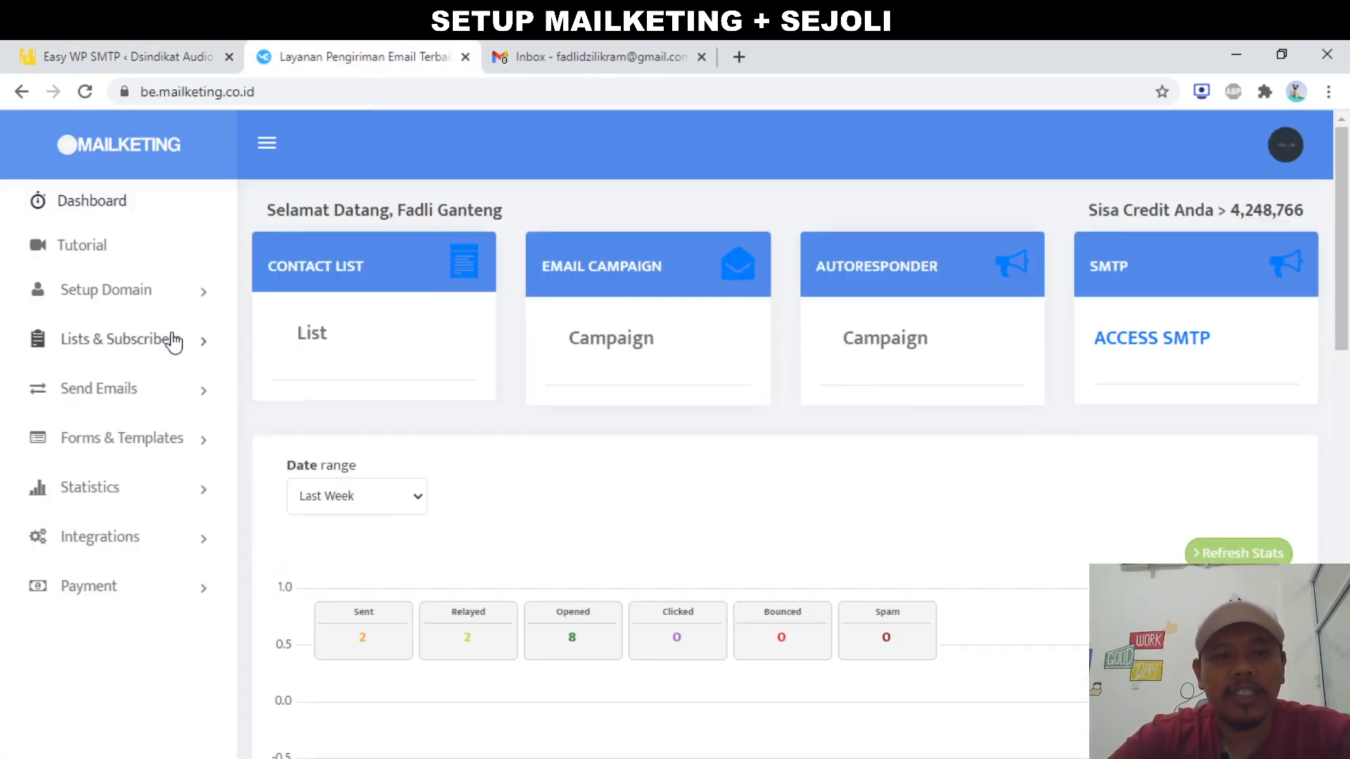
Open Mailketing's Tambah Domain page and examine the connected sender emails and their approval status, highlighting the first sender address
left_click(177, 297)
left_click(139, 342)
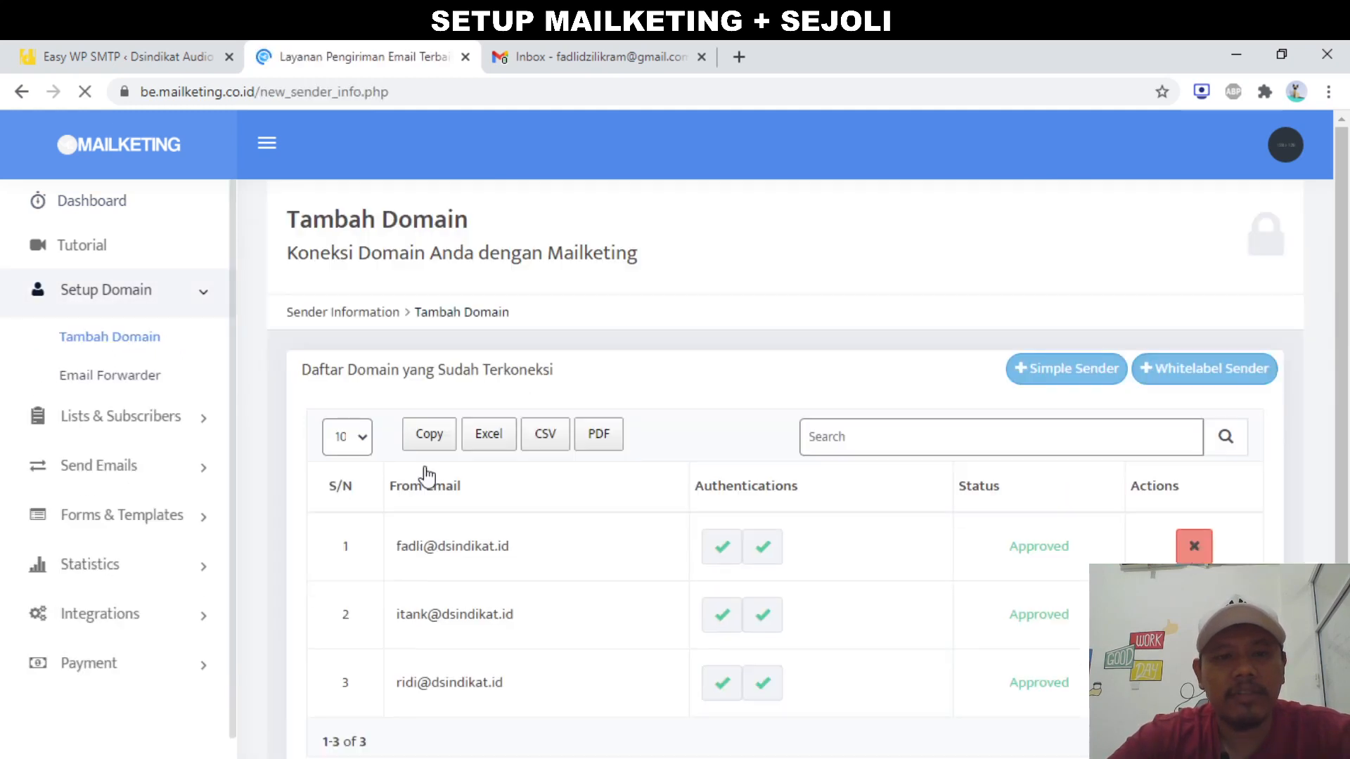
scroll(525, 500, "down", 1)
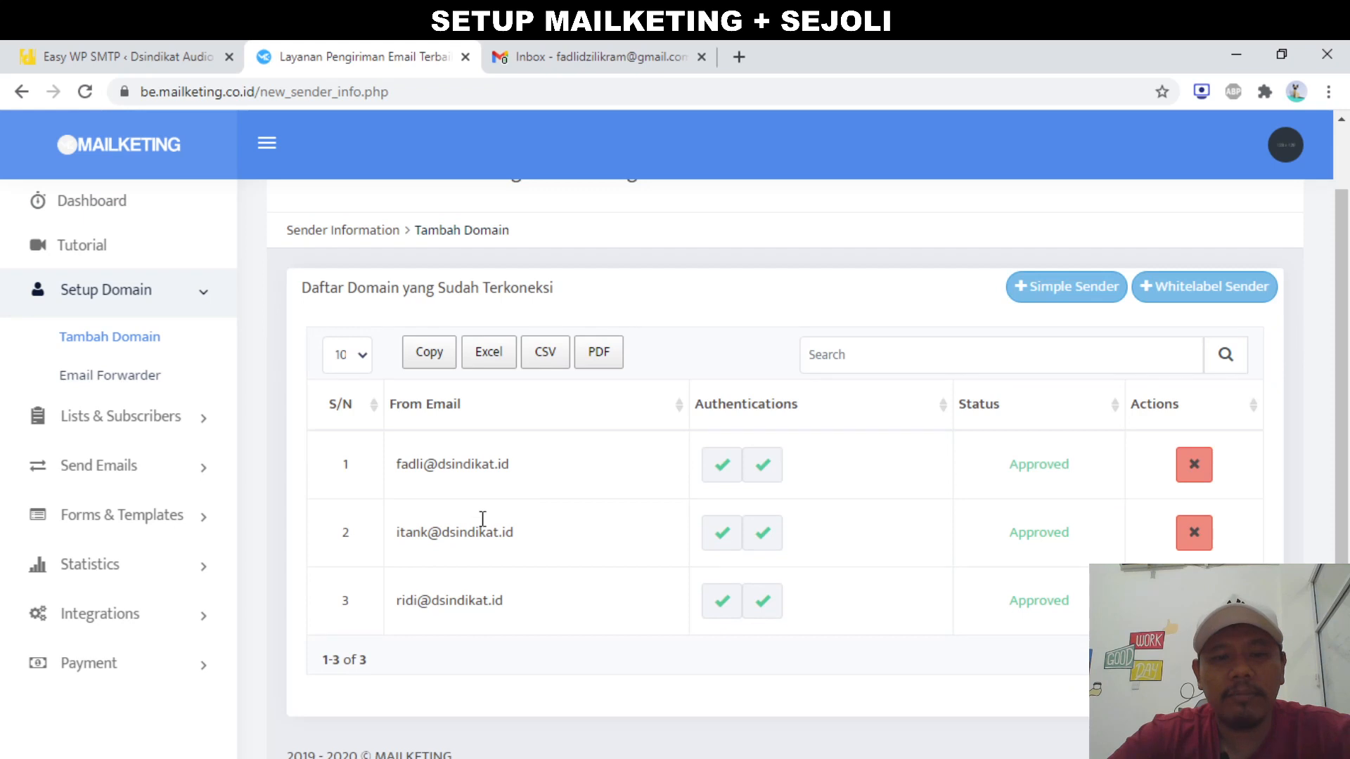
scroll(654, 312, "up", 1)
scroll(652, 307, "down", 1)
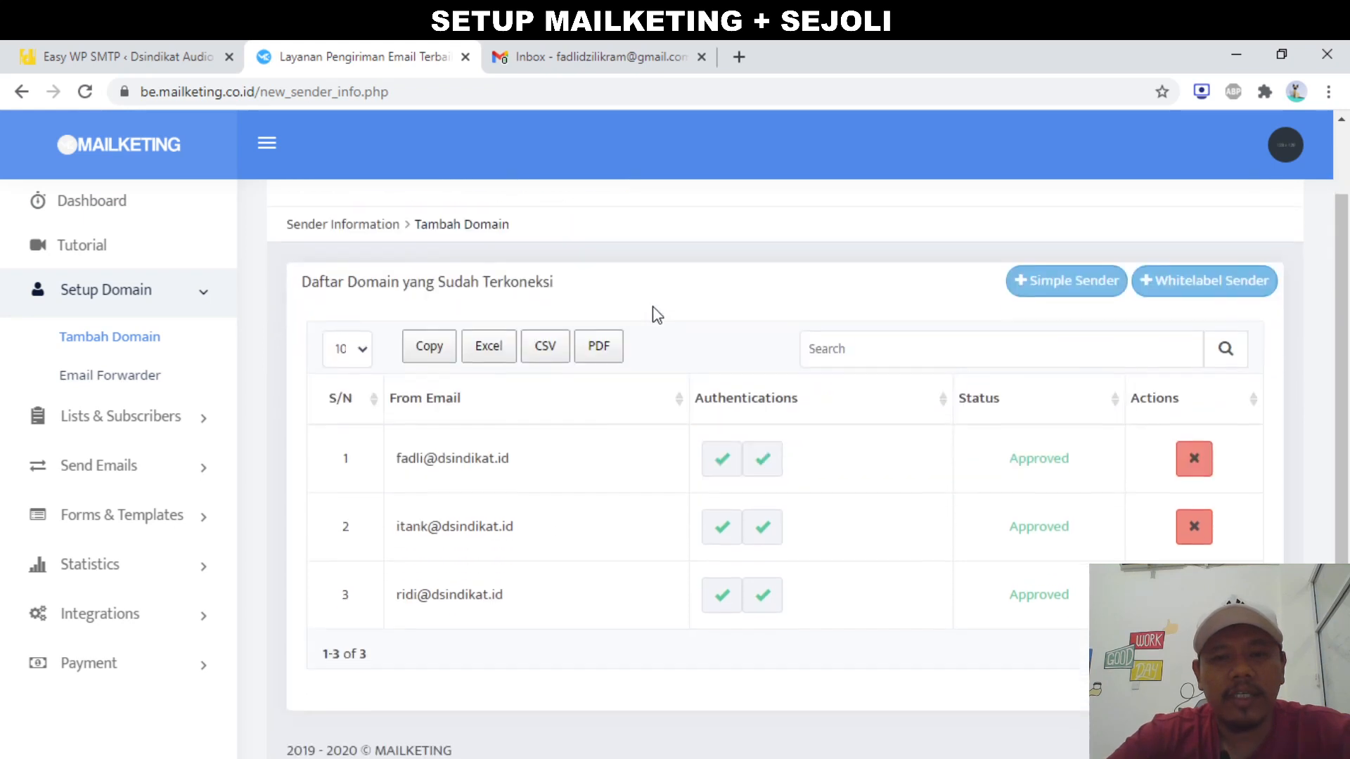
scroll(654, 310, "up", 1)
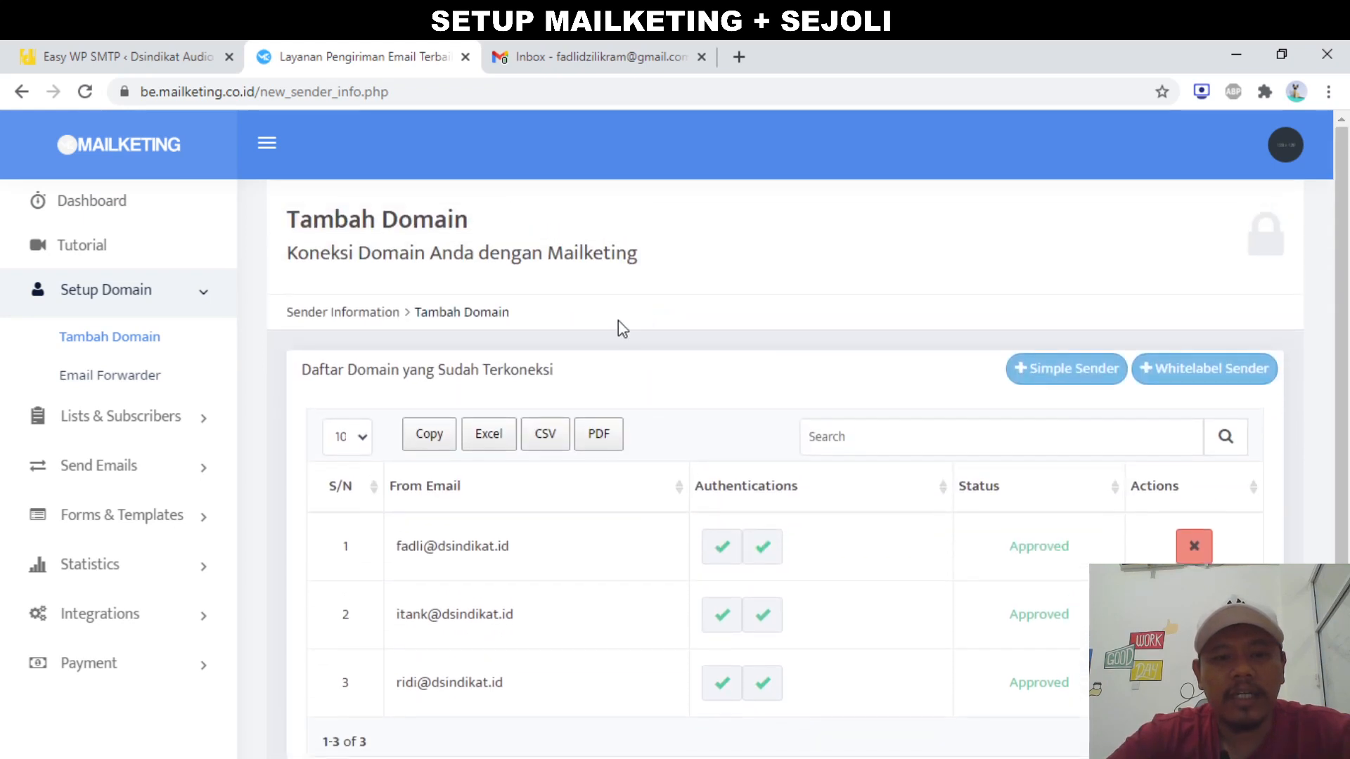
triple_click(439, 549)
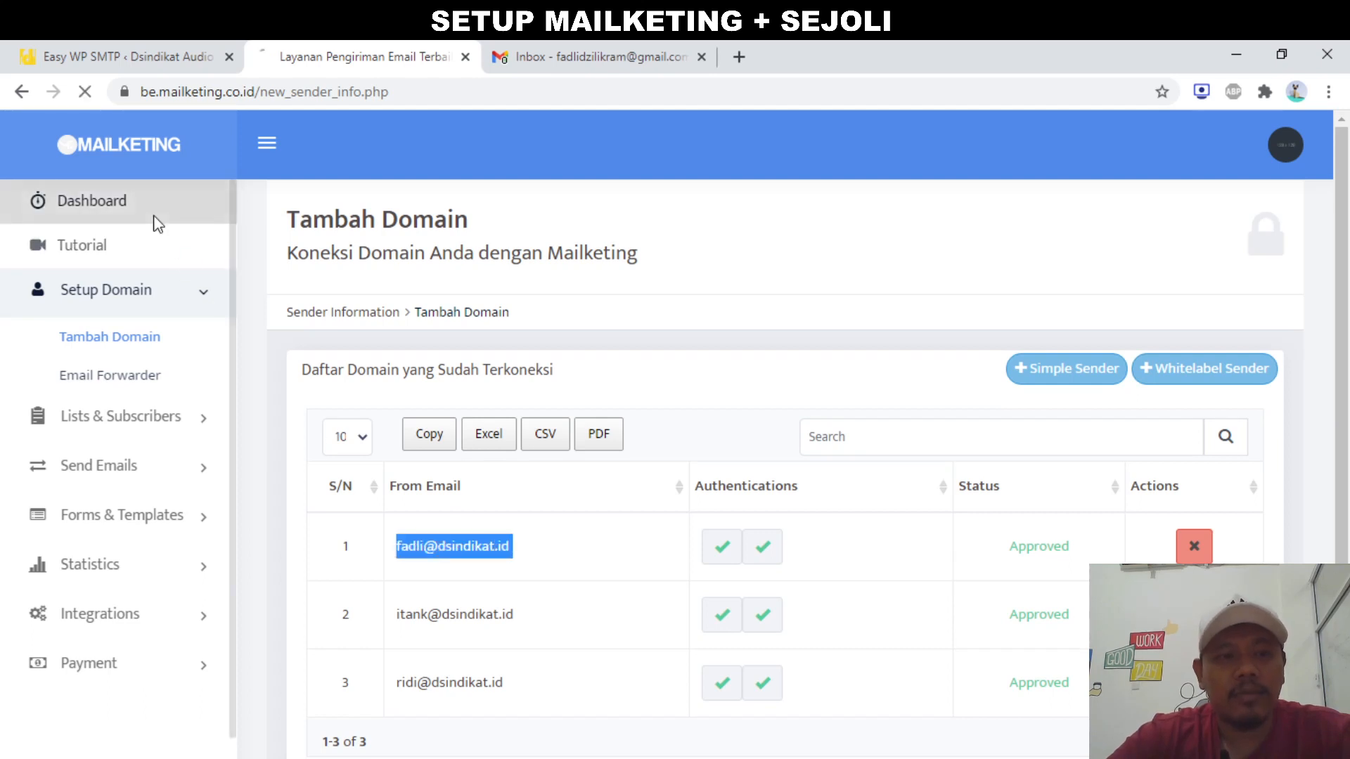
Return to the Mailketing dashboard, then go back to the Easy WP SMTP settings and check the From Email Address
left_click(78, 204)
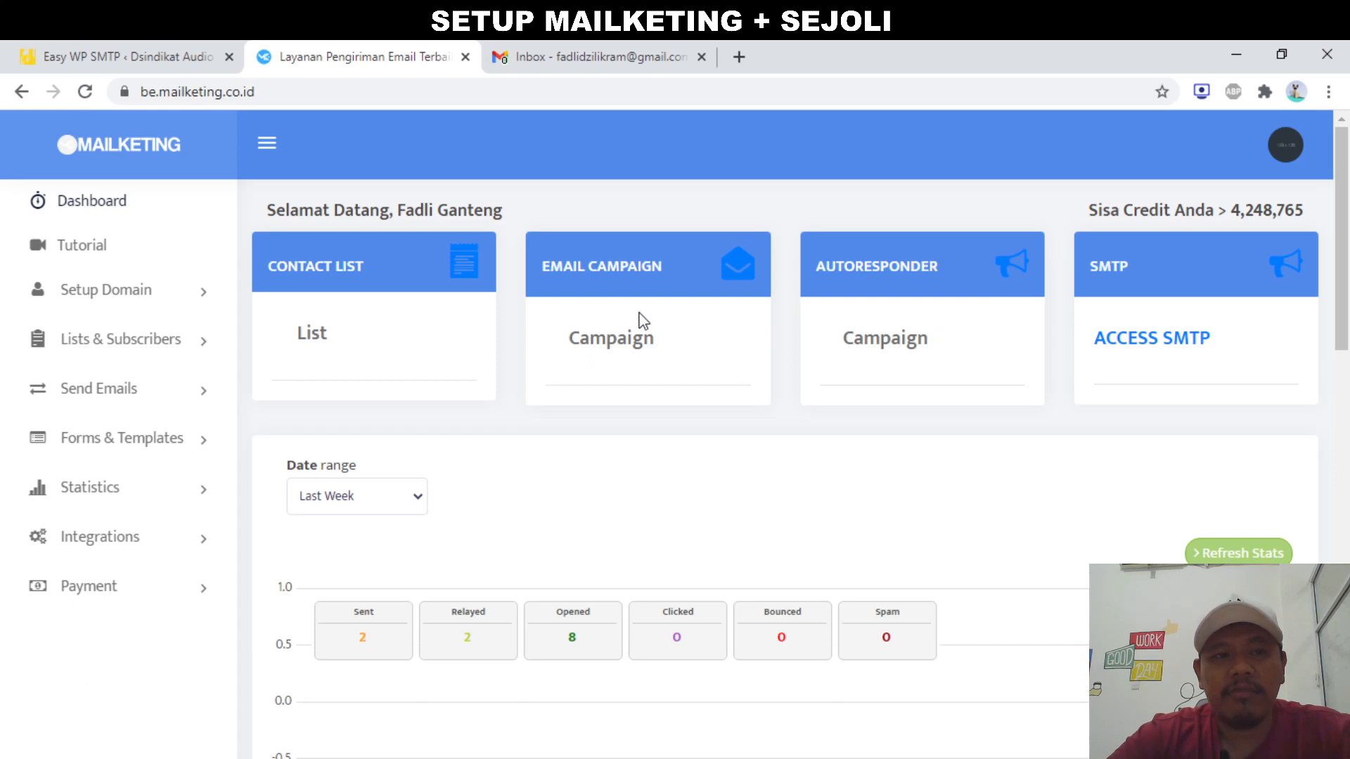
left_click(100, 48)
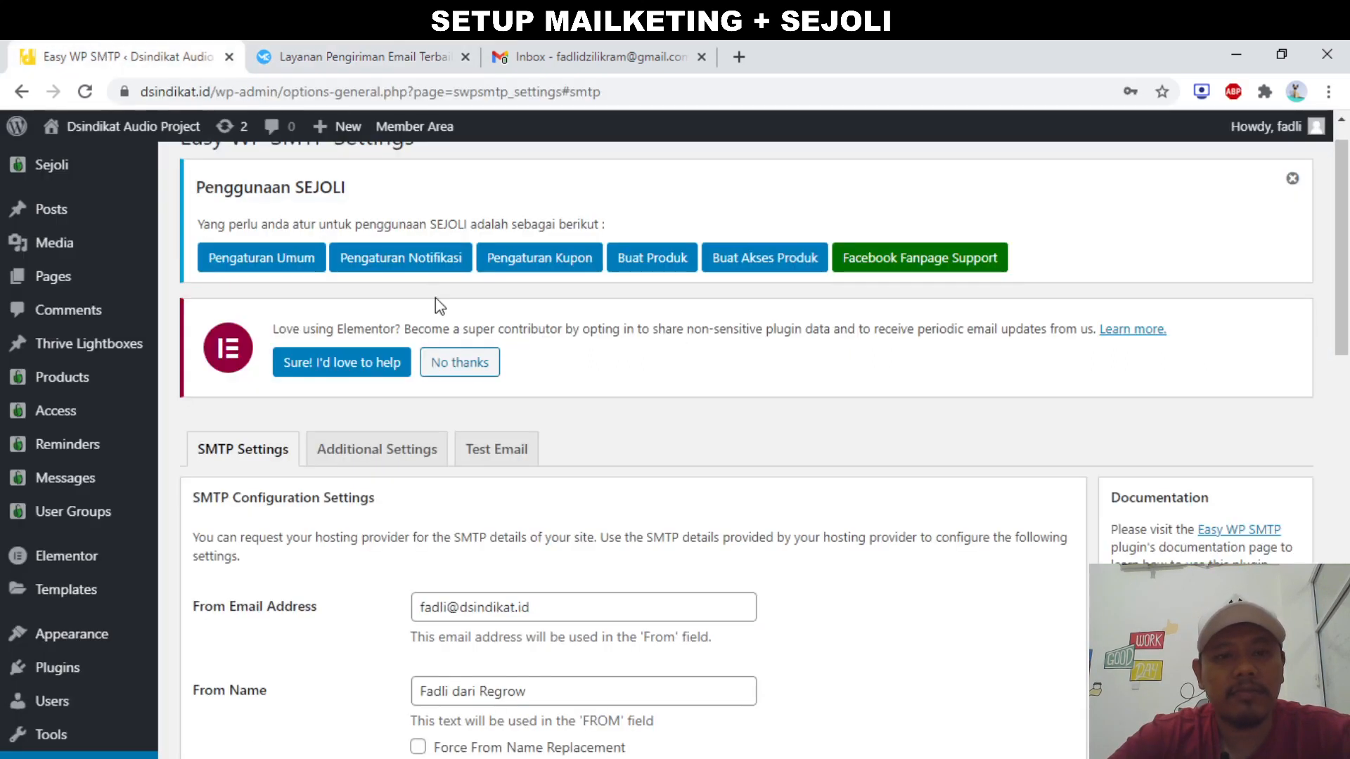
scroll(436, 297, "up", 1)
scroll(377, 512, "down", 3)
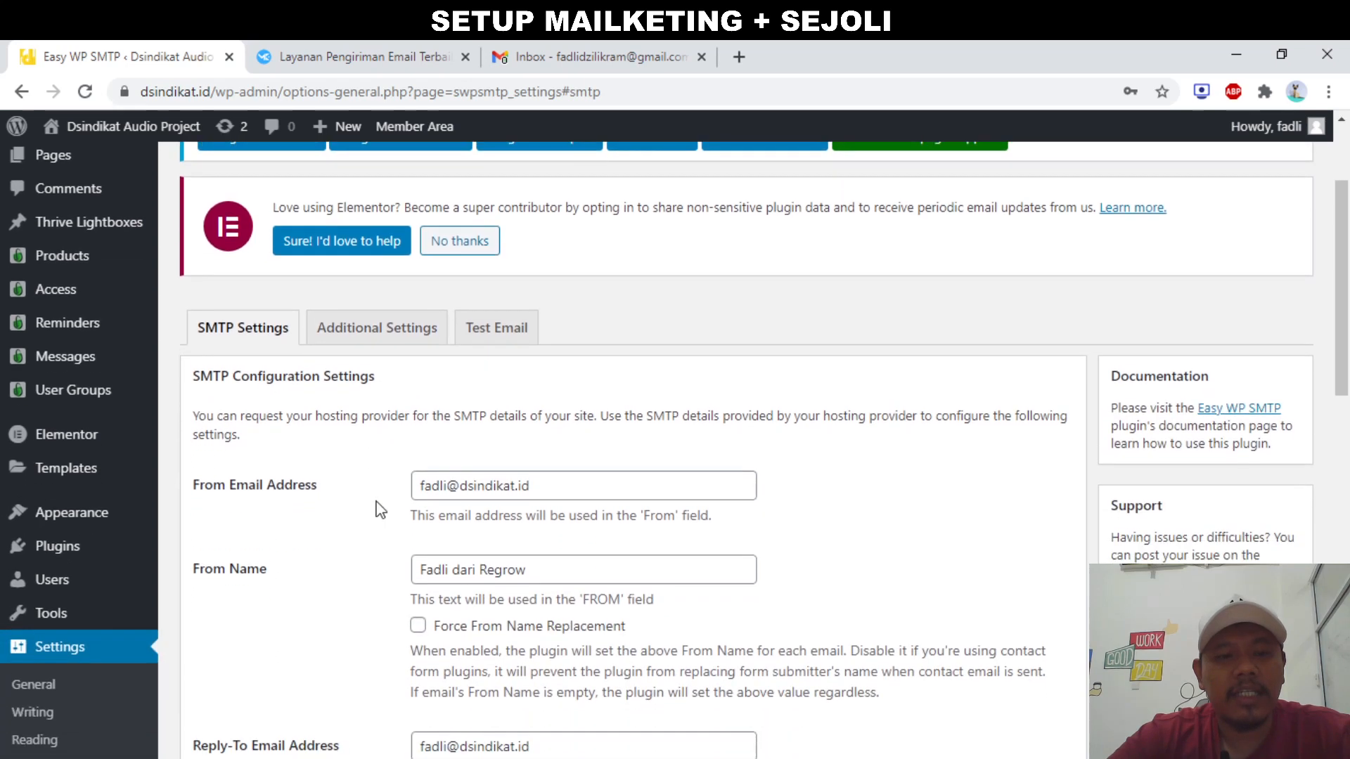
scroll(377, 512, "down", 1)
triple_click(524, 456)
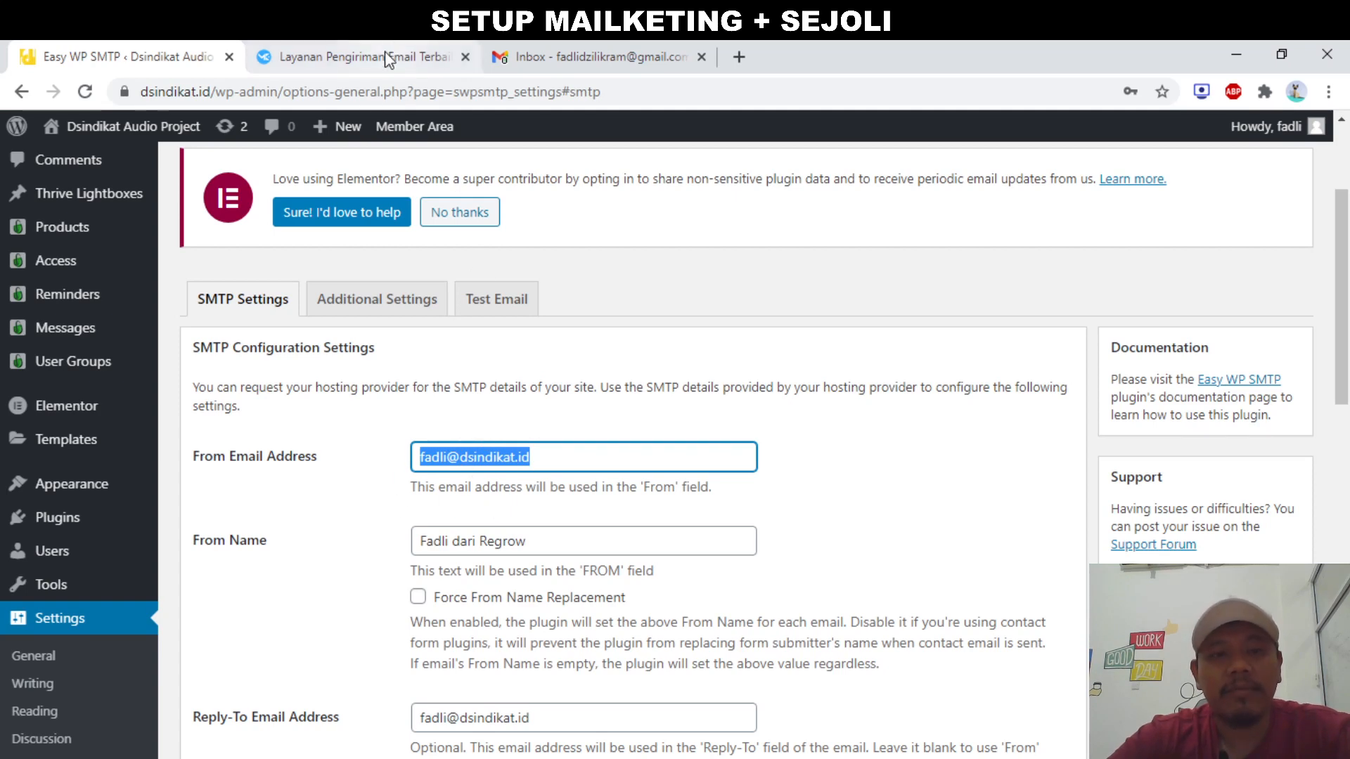
Review the From Name, Reply-To and BCC fields in the SMTP settings, highlighting the From Name value and the SMTP Host label
scroll(488, 472, "down", 1)
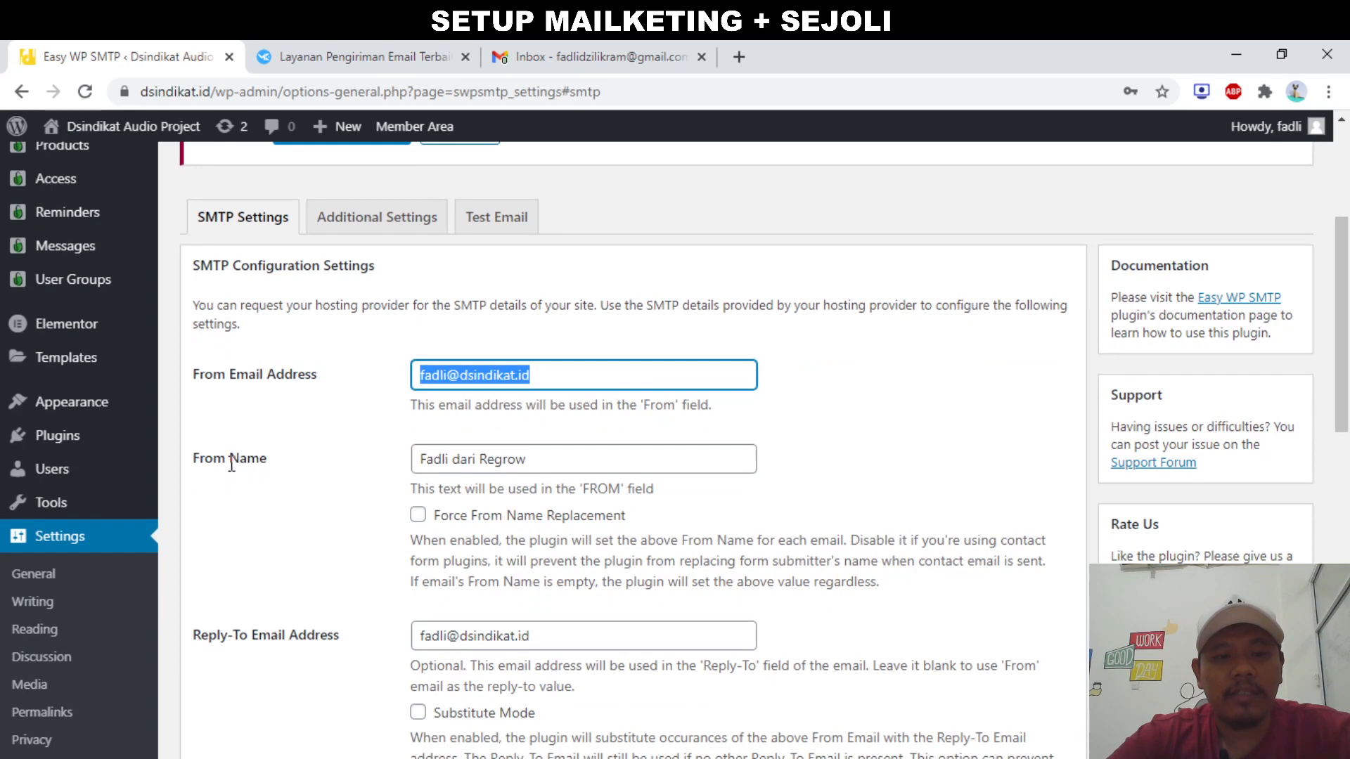
triple_click(481, 451)
scroll(480, 450, "down", 1)
scroll(307, 487, "down", 1)
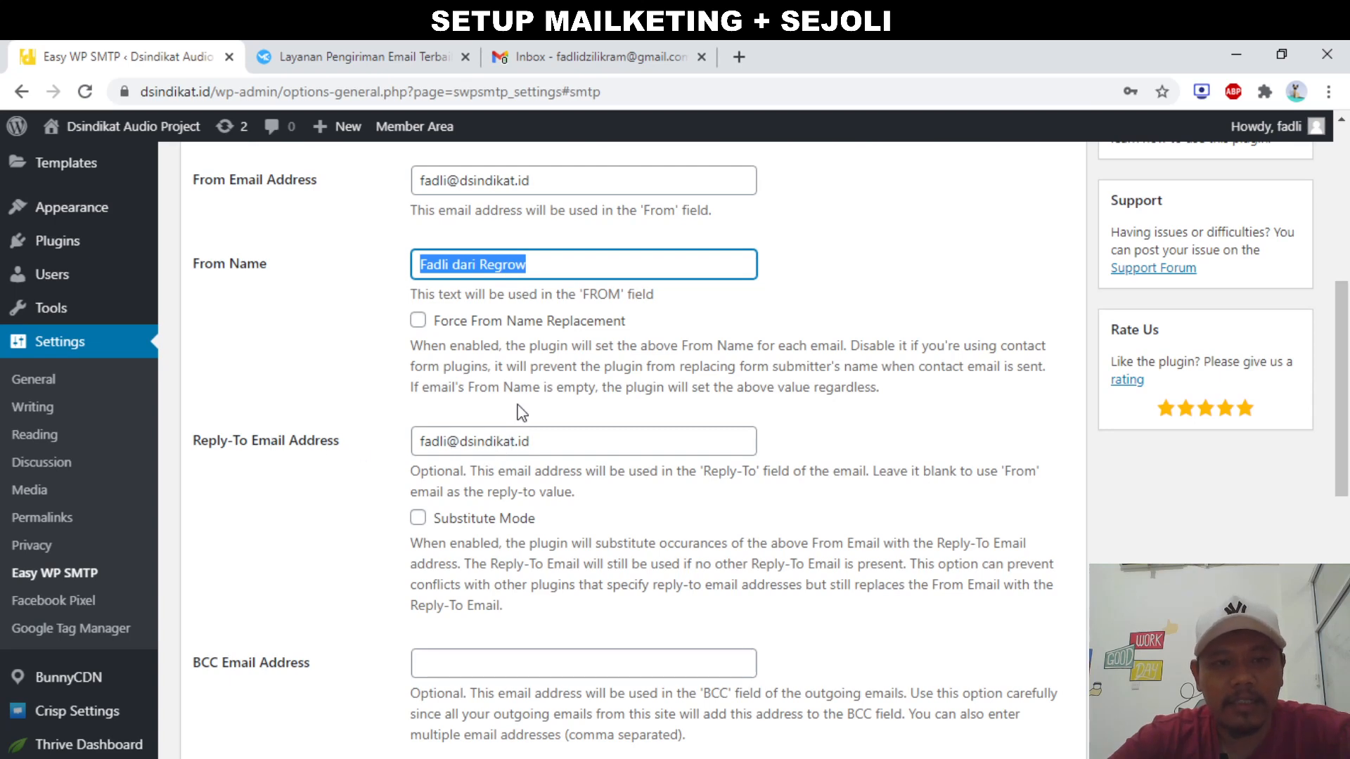
scroll(340, 271, "up", 1)
scroll(328, 464, "down", 3)
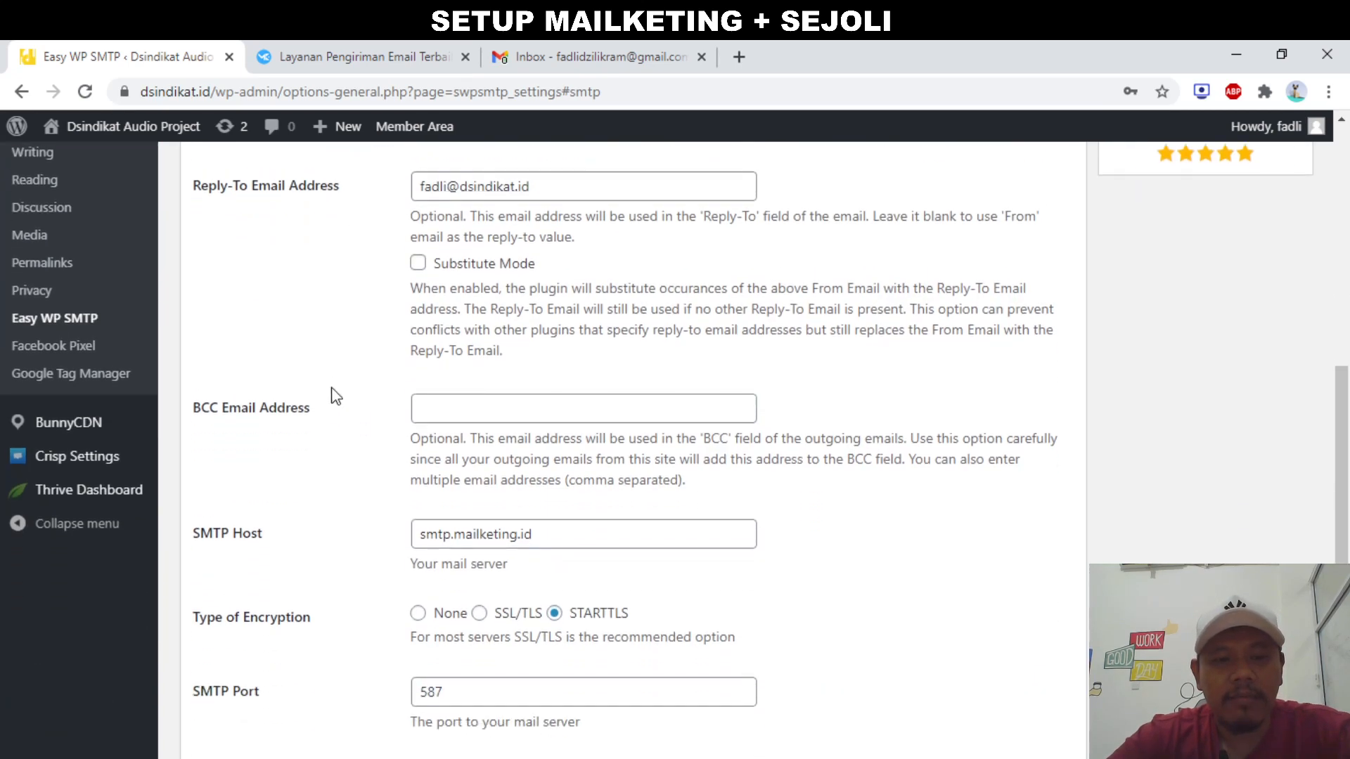
scroll(340, 478, "down", 2)
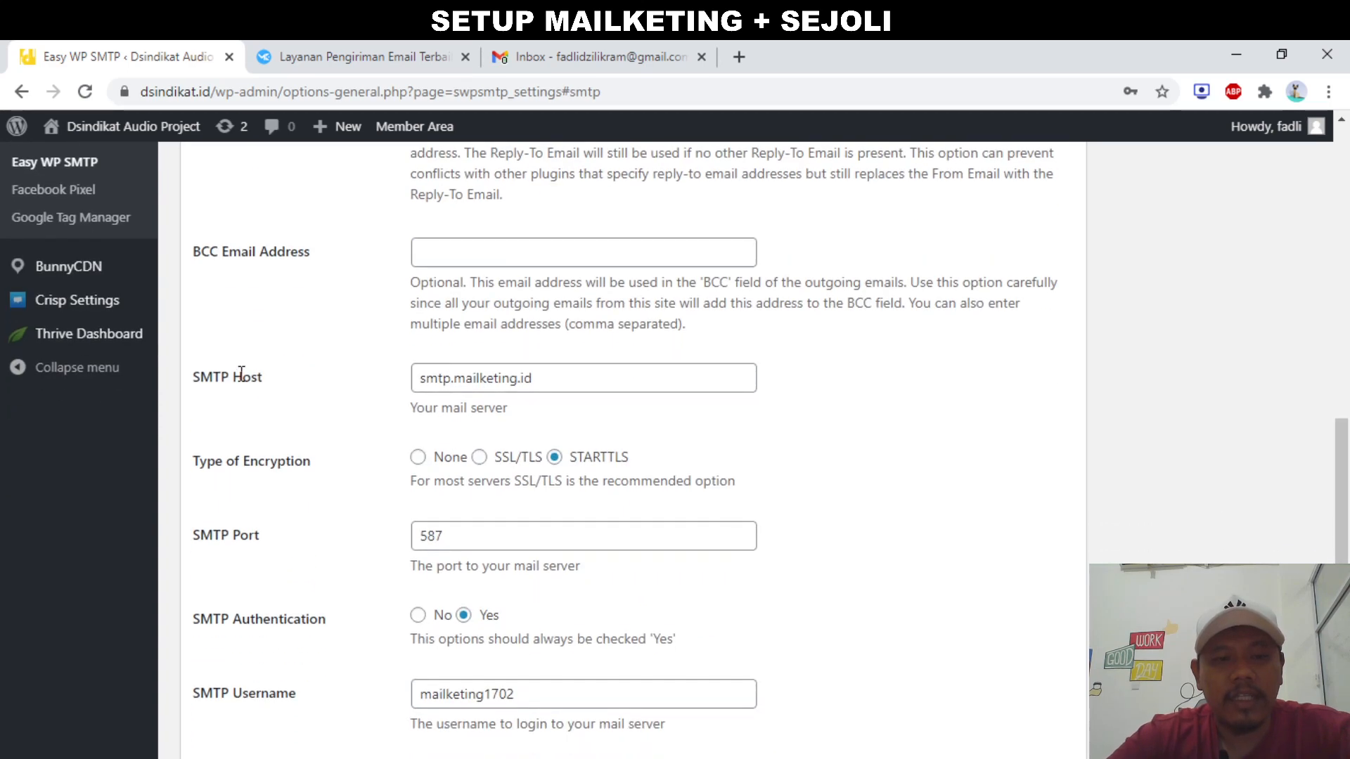
triple_click(217, 377)
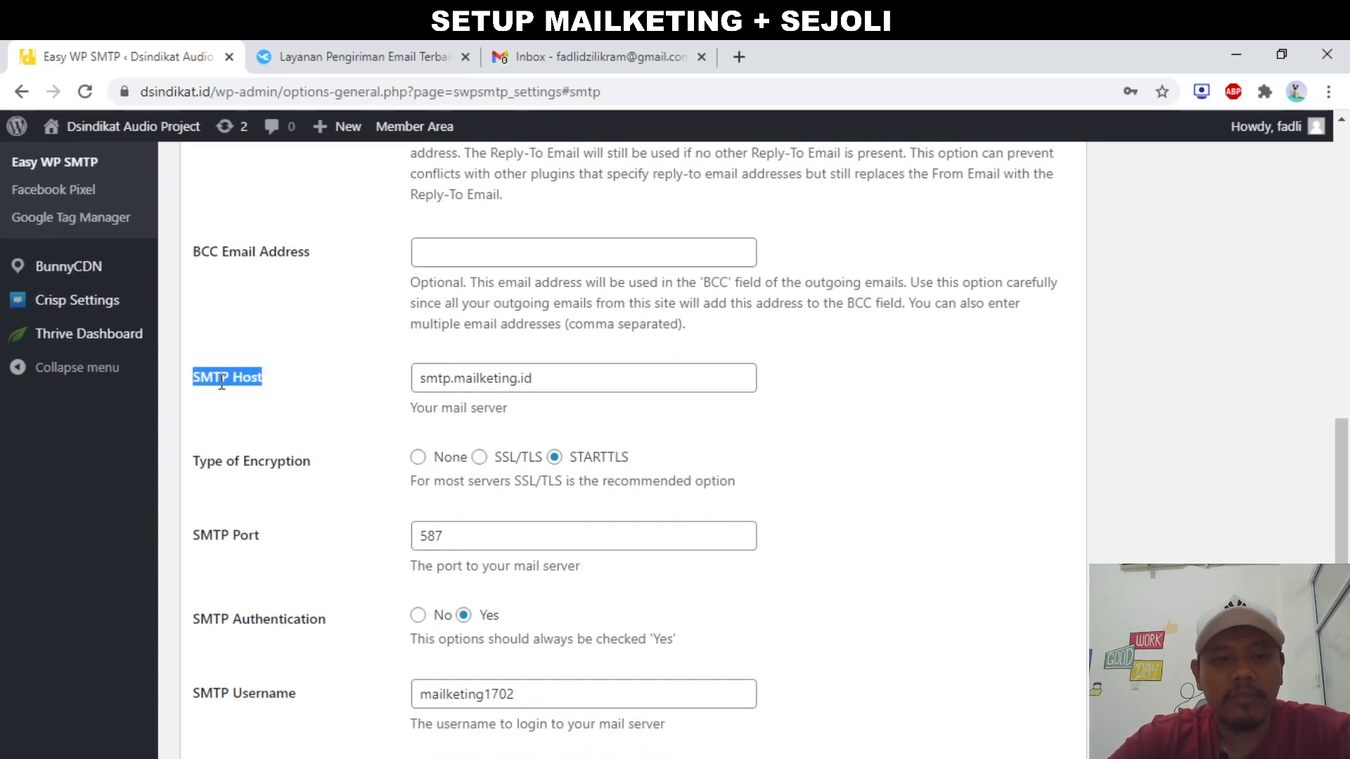
Open the SMTP account details in Mailketing and copy the host smtp.mailketing.id into the SMTP Host field of Easy WP SMTP
left_click(374, 53)
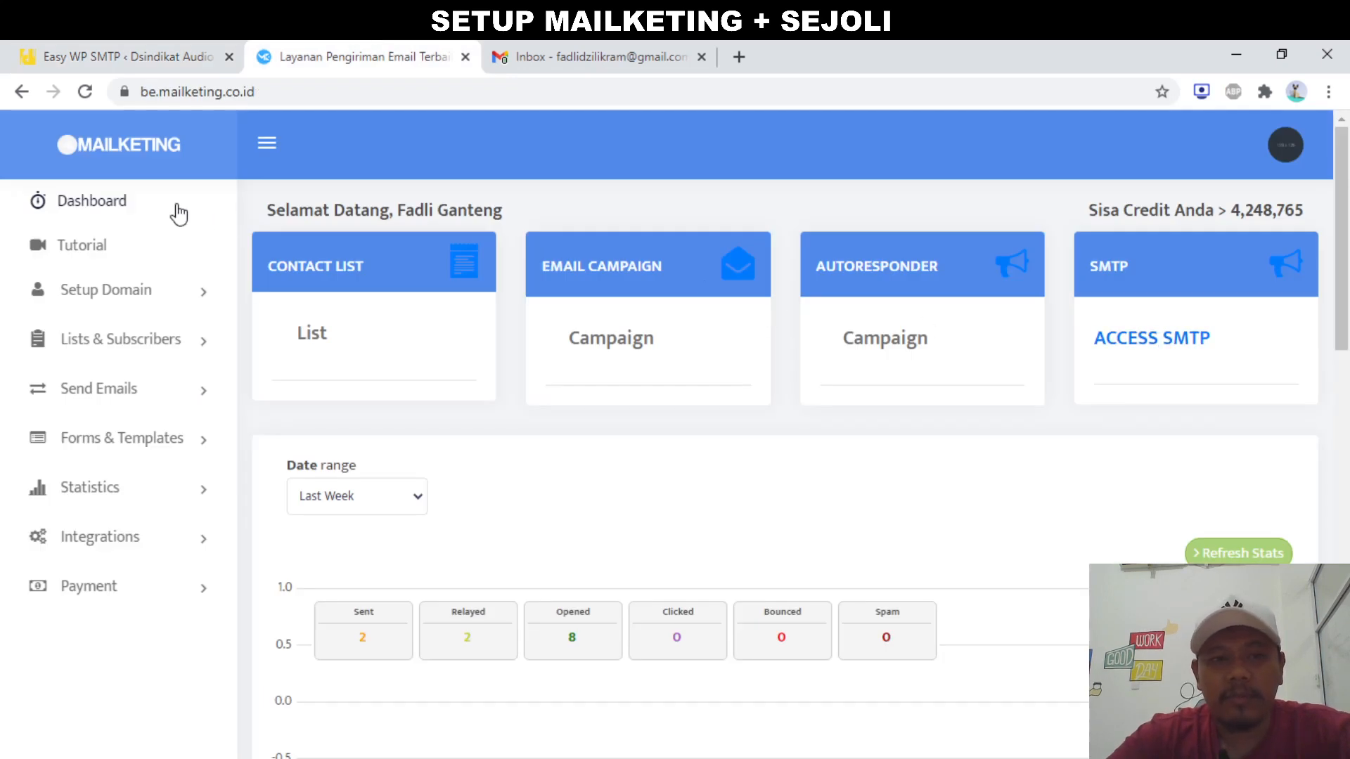
left_click(1151, 339)
scroll(762, 418, "down", 2)
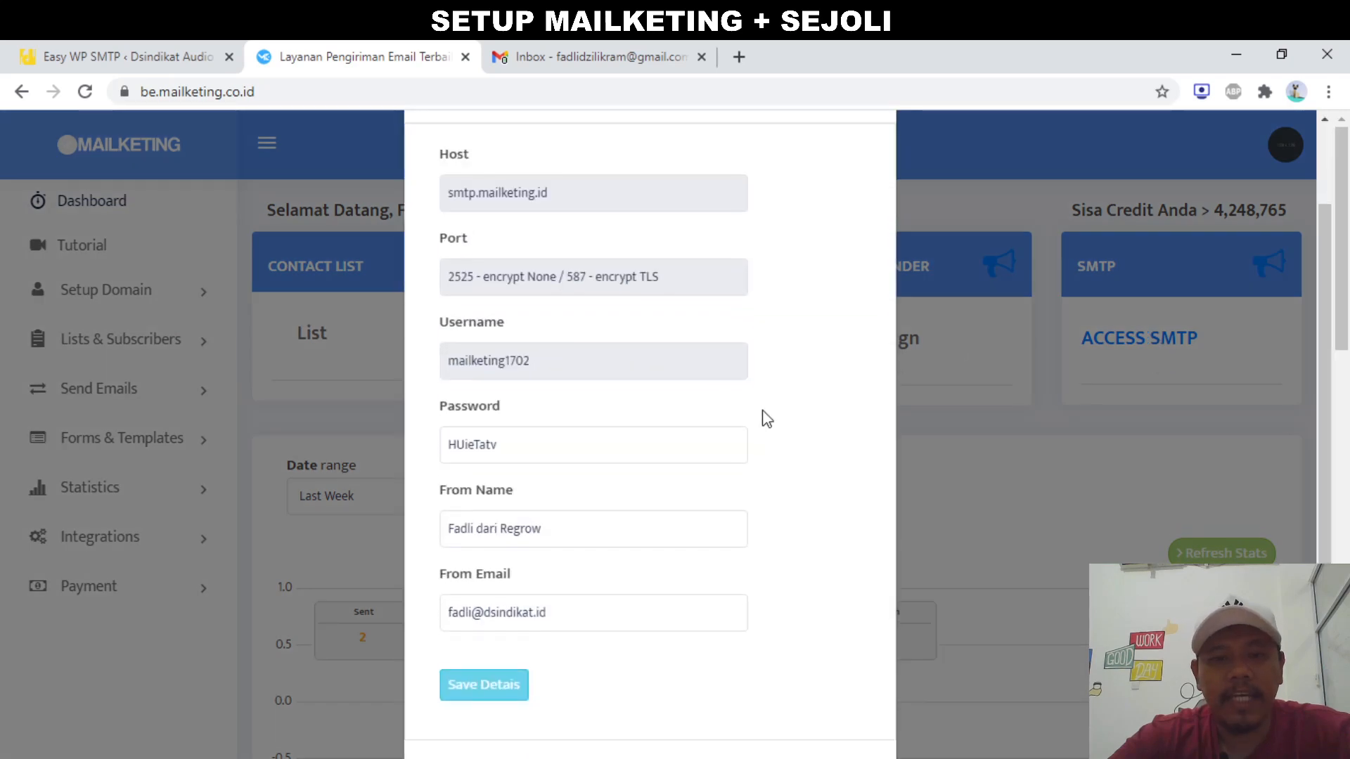
scroll(696, 301, "up", 1)
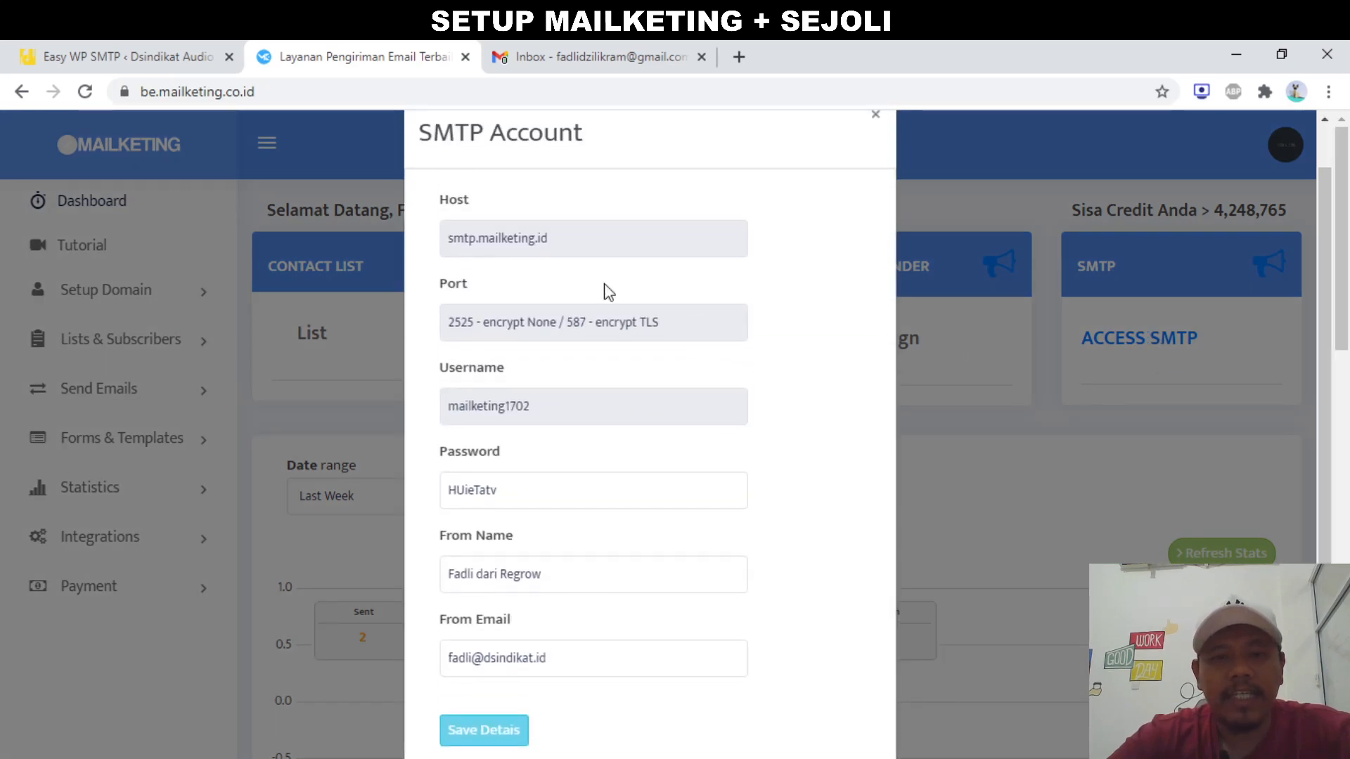
triple_click(485, 243)
key("ctrl+c")
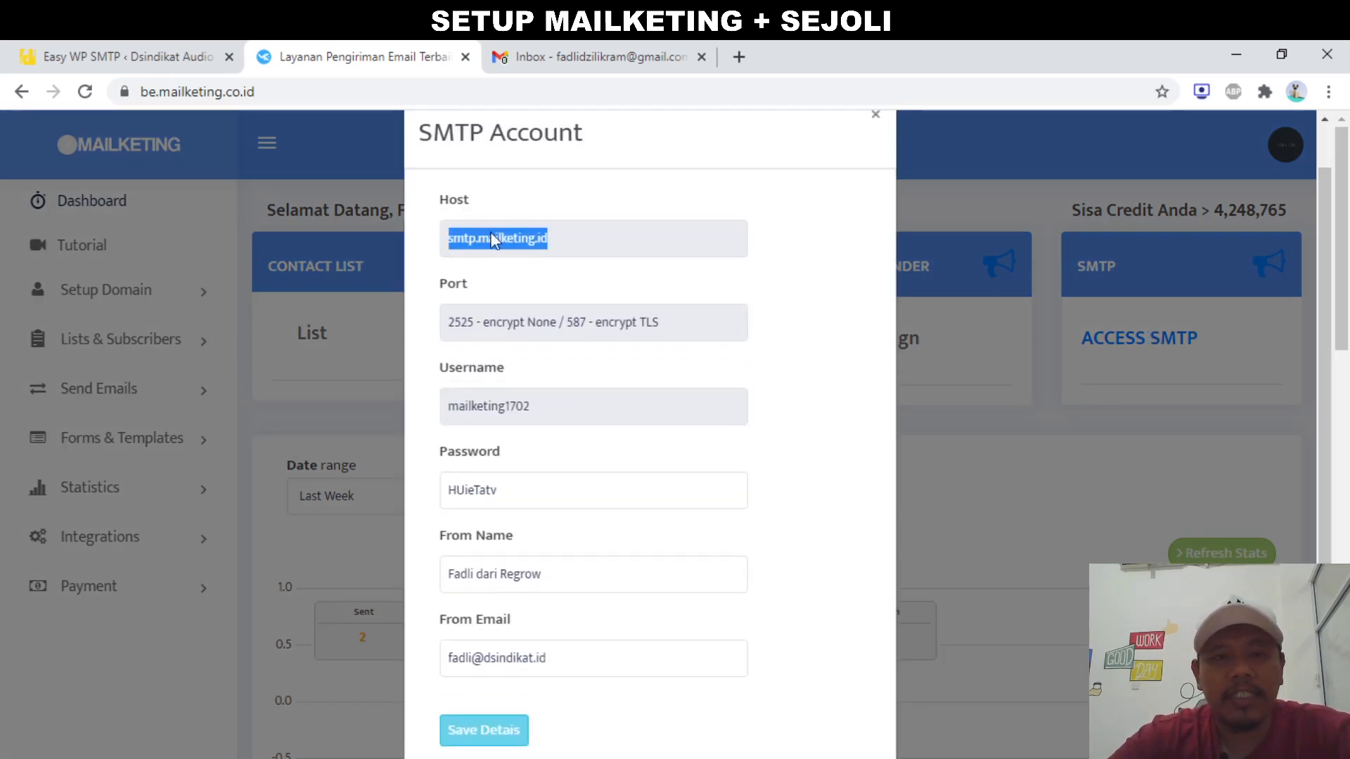
left_click(134, 55)
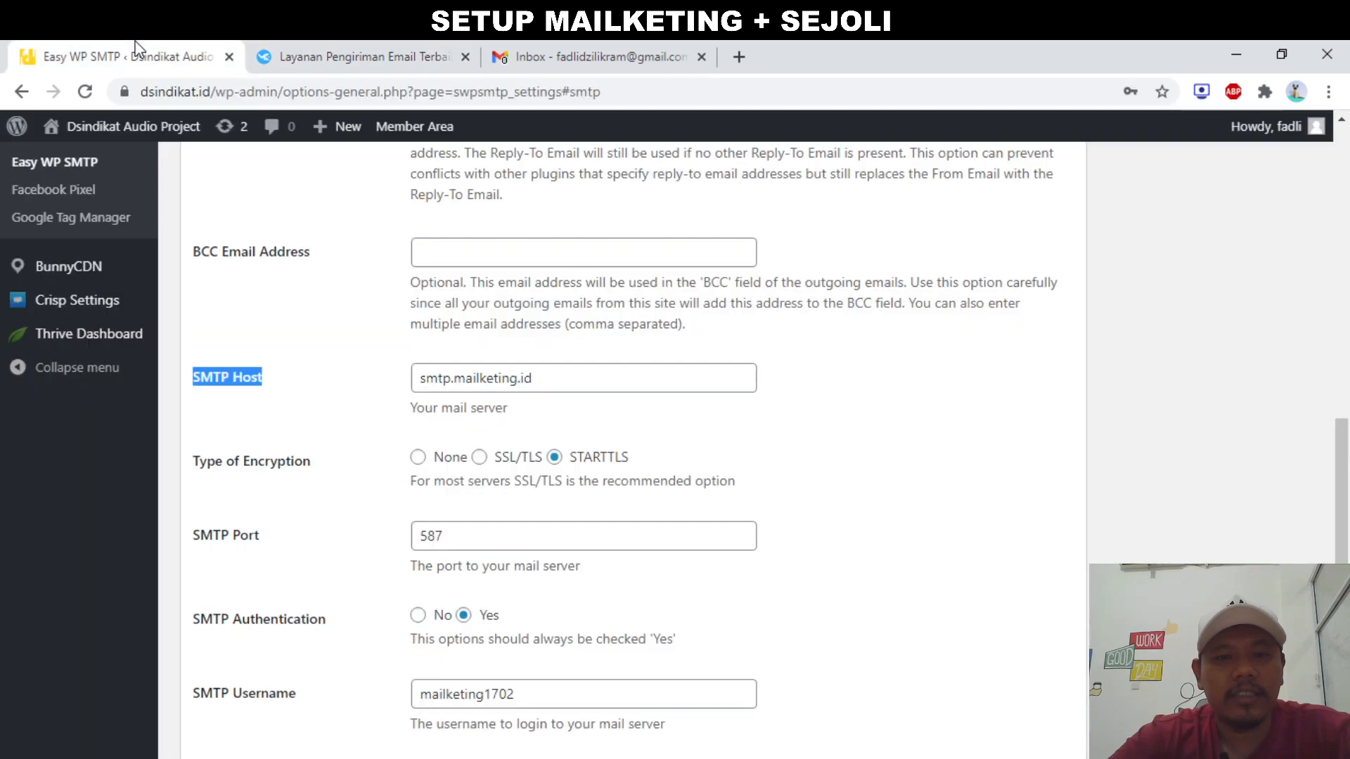
triple_click(475, 373)
key("ctrl+v")
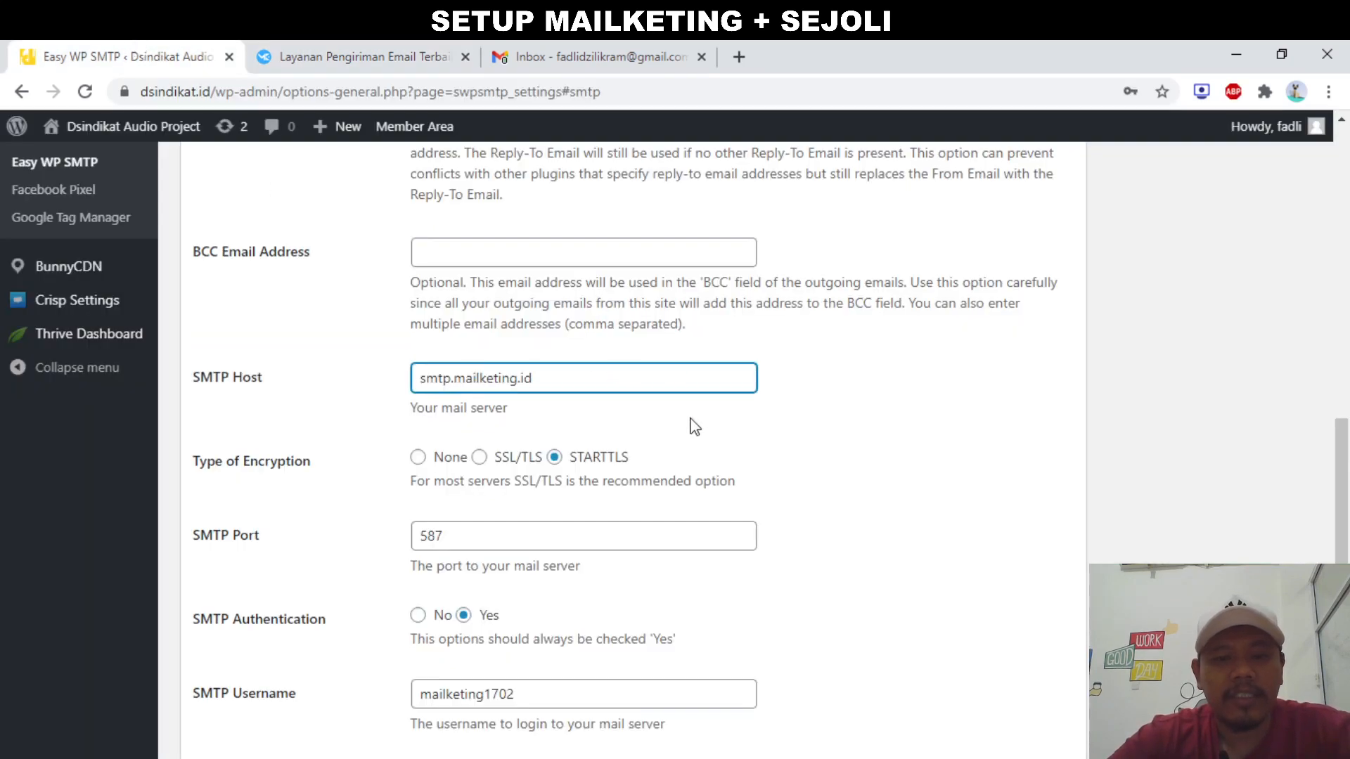
Compare the encryption type and SMTP port in Easy WP SMTP with the port details in Mailketing's SMTP account
scroll(695, 432, "down", 1)
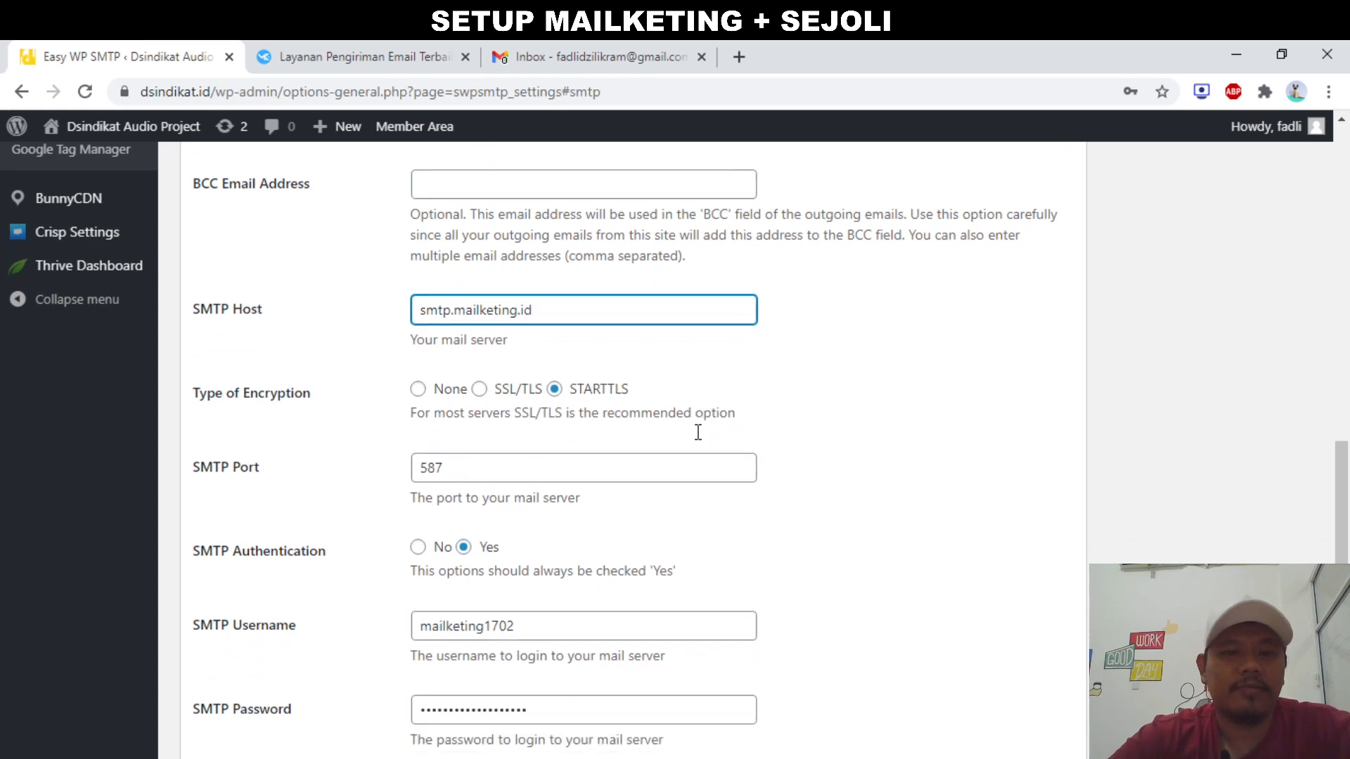
scroll(741, 364, "up", 1)
scroll(662, 417, "down", 1)
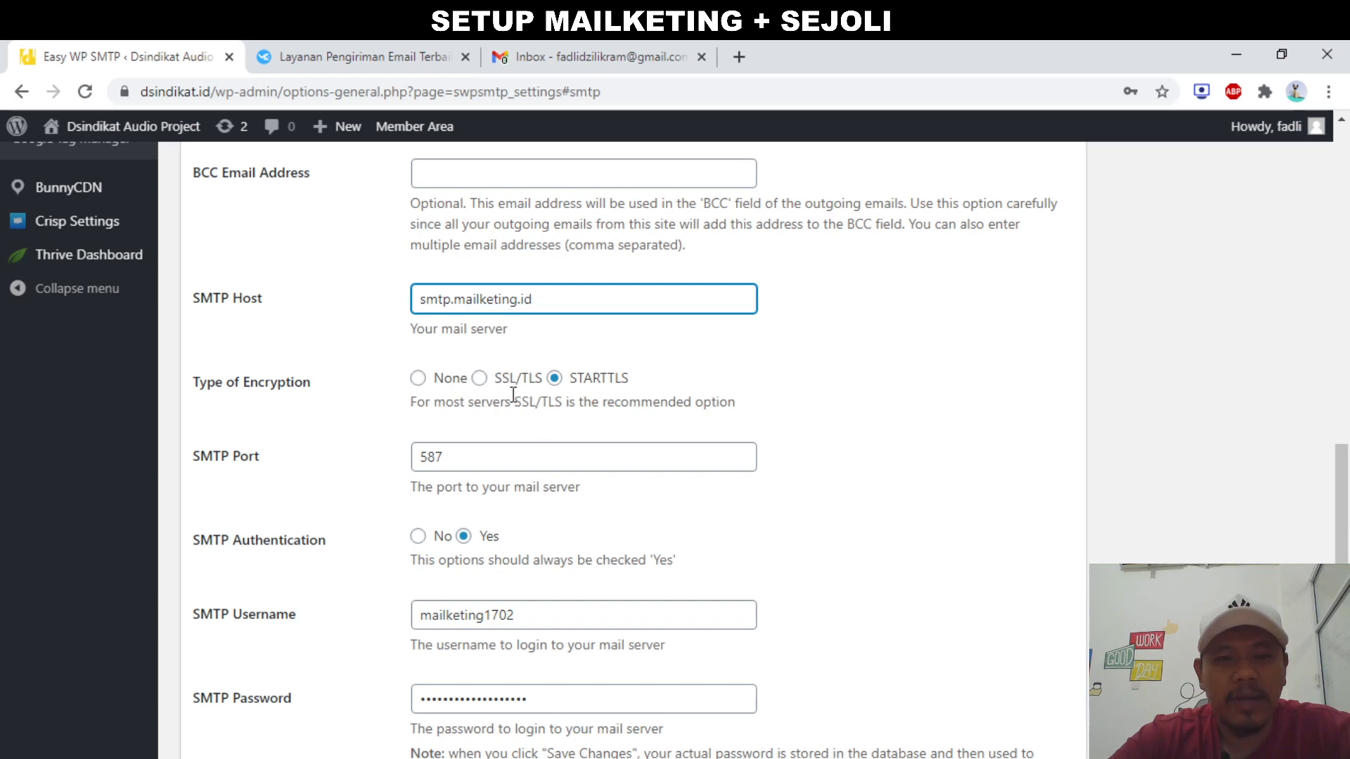
left_click(370, 44)
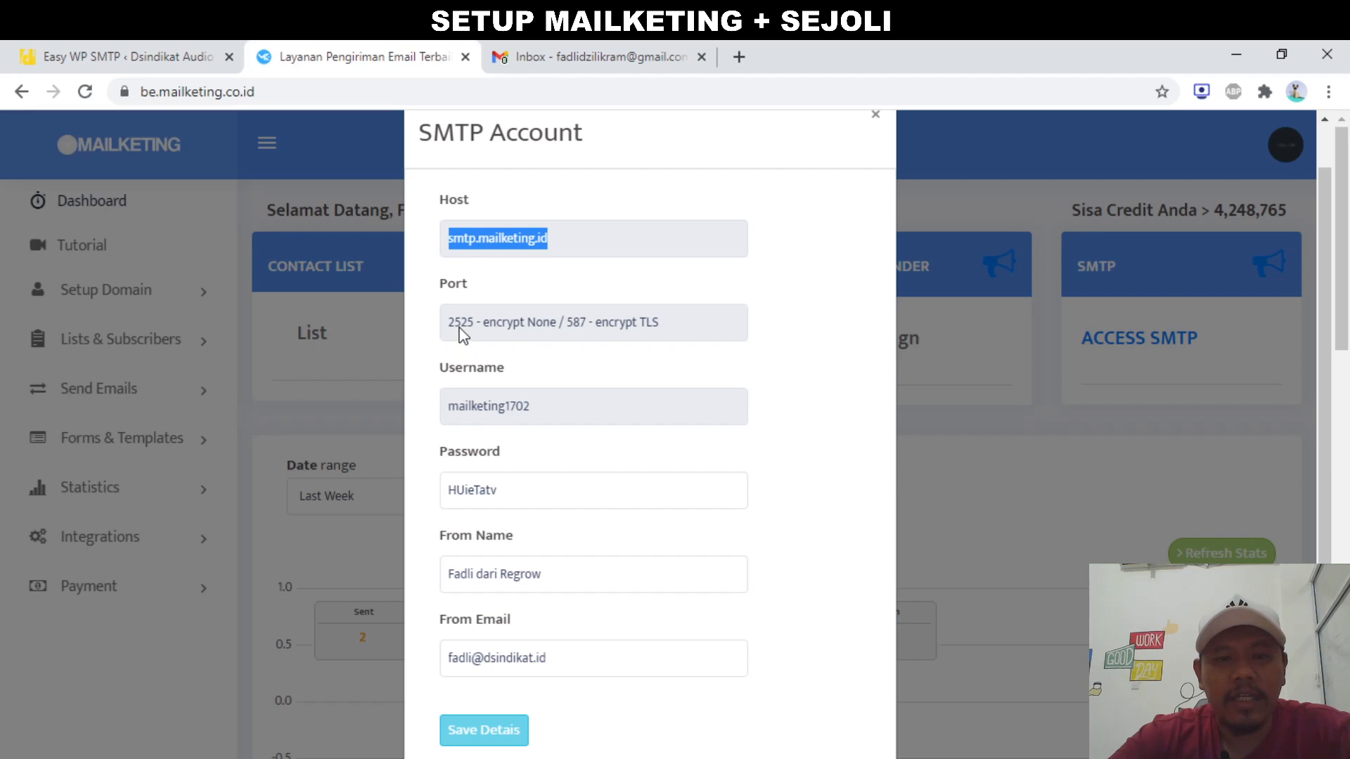
left_click(174, 43)
scroll(422, 406, "down", 1)
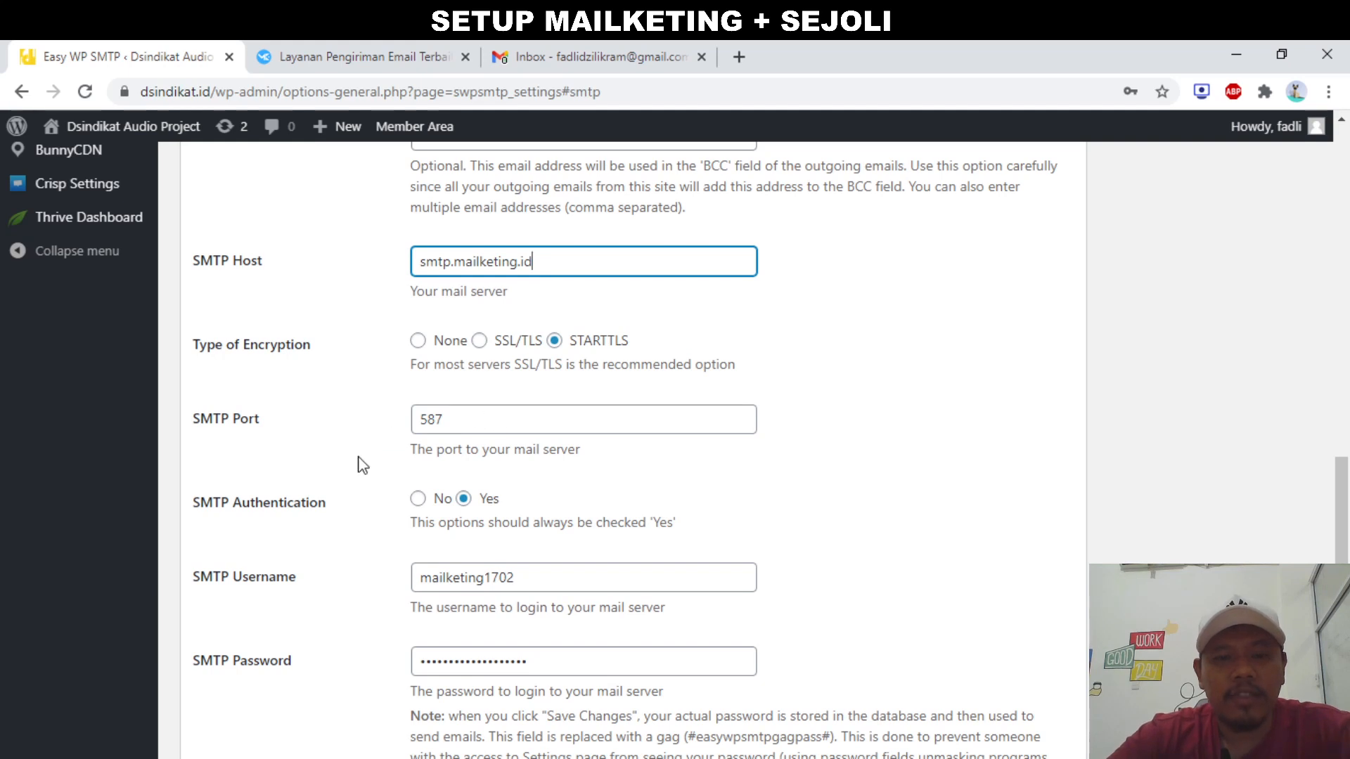
scroll(361, 464, "down", 1)
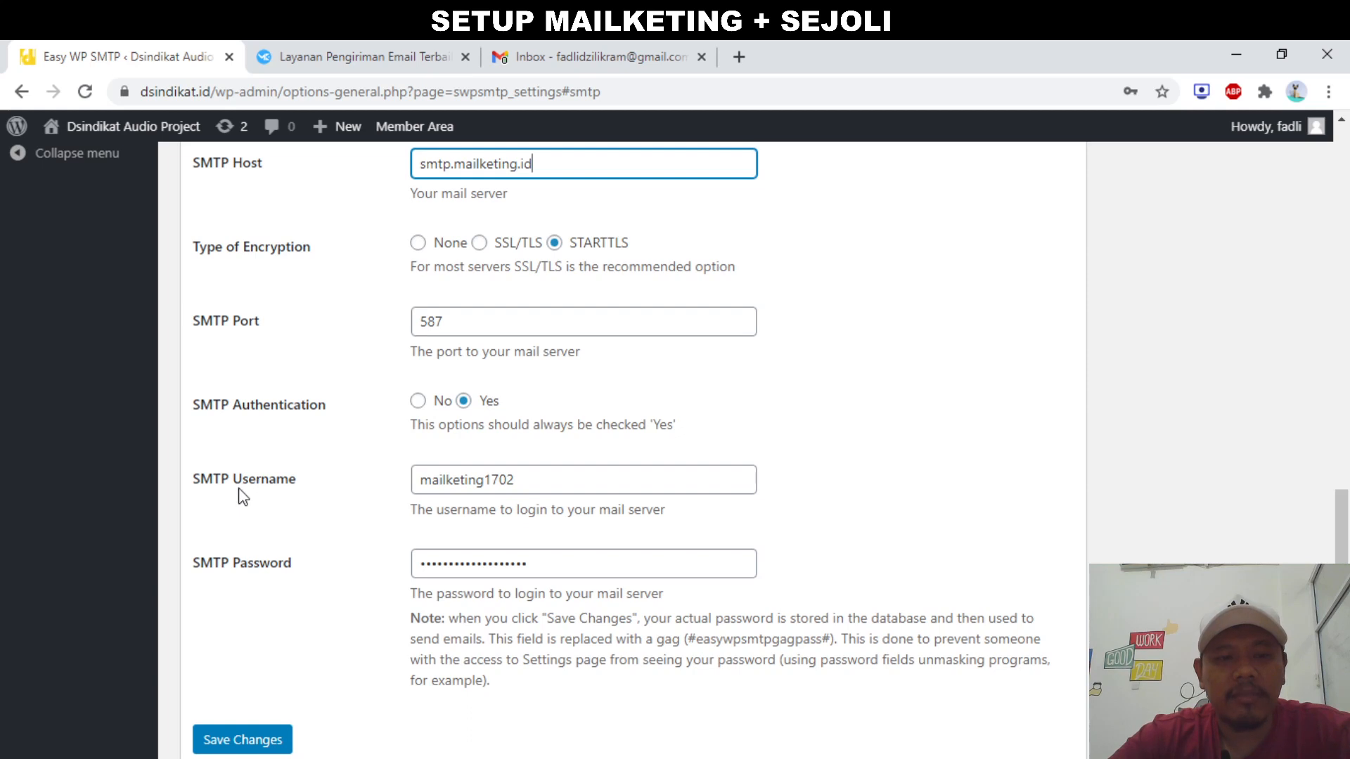
Copy the username from Mailketing's SMTP account details into the SMTP Username field of Easy WP SMTP
left_click(356, 44)
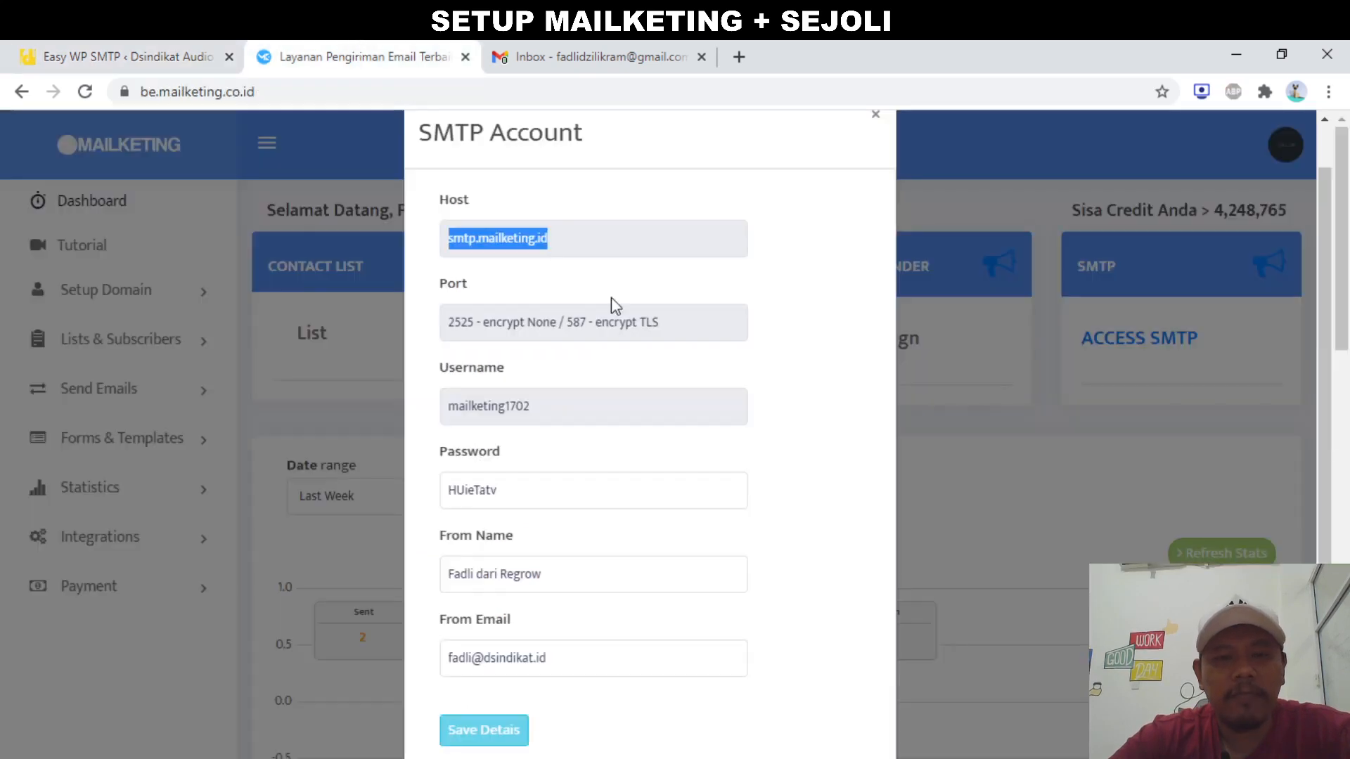
scroll(594, 381, "down", 1)
double_click(500, 340)
key("ctrl+c")
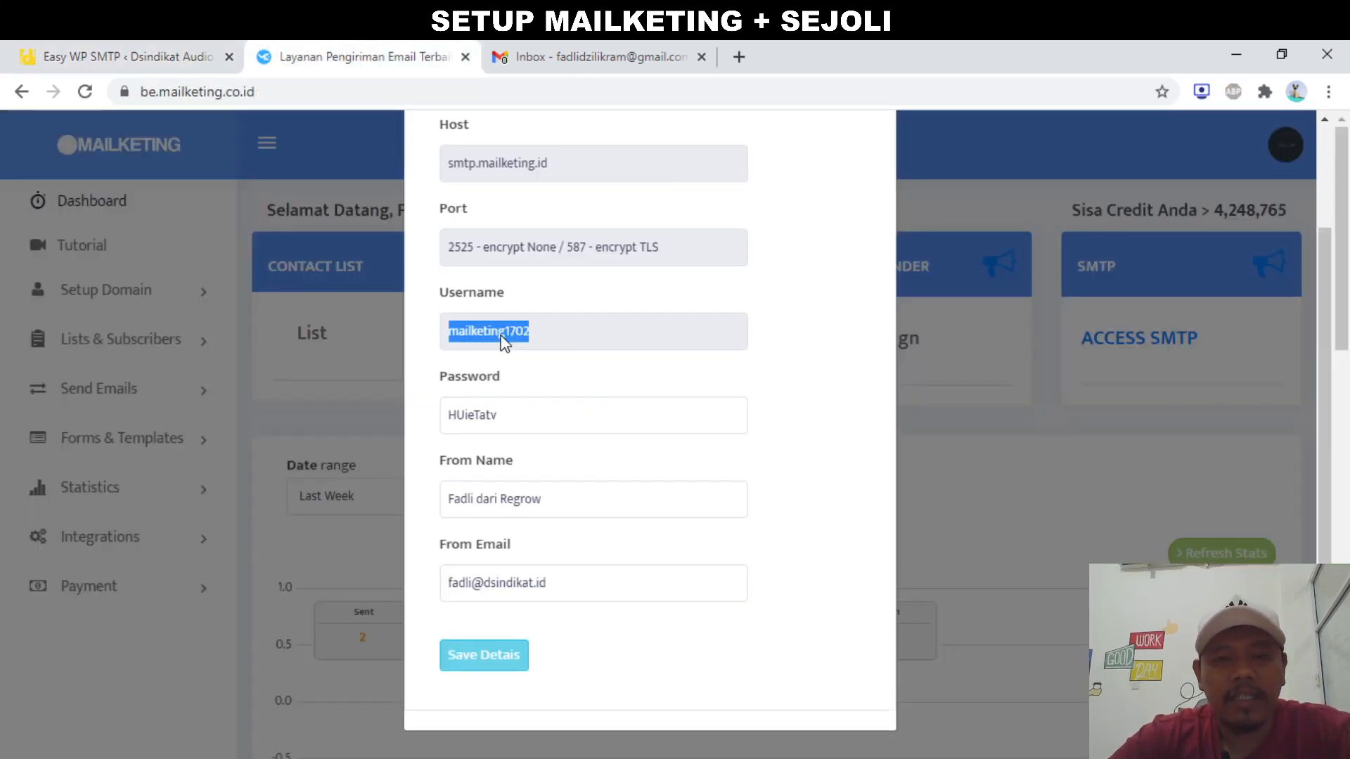
scroll(467, 297, "up", 1)
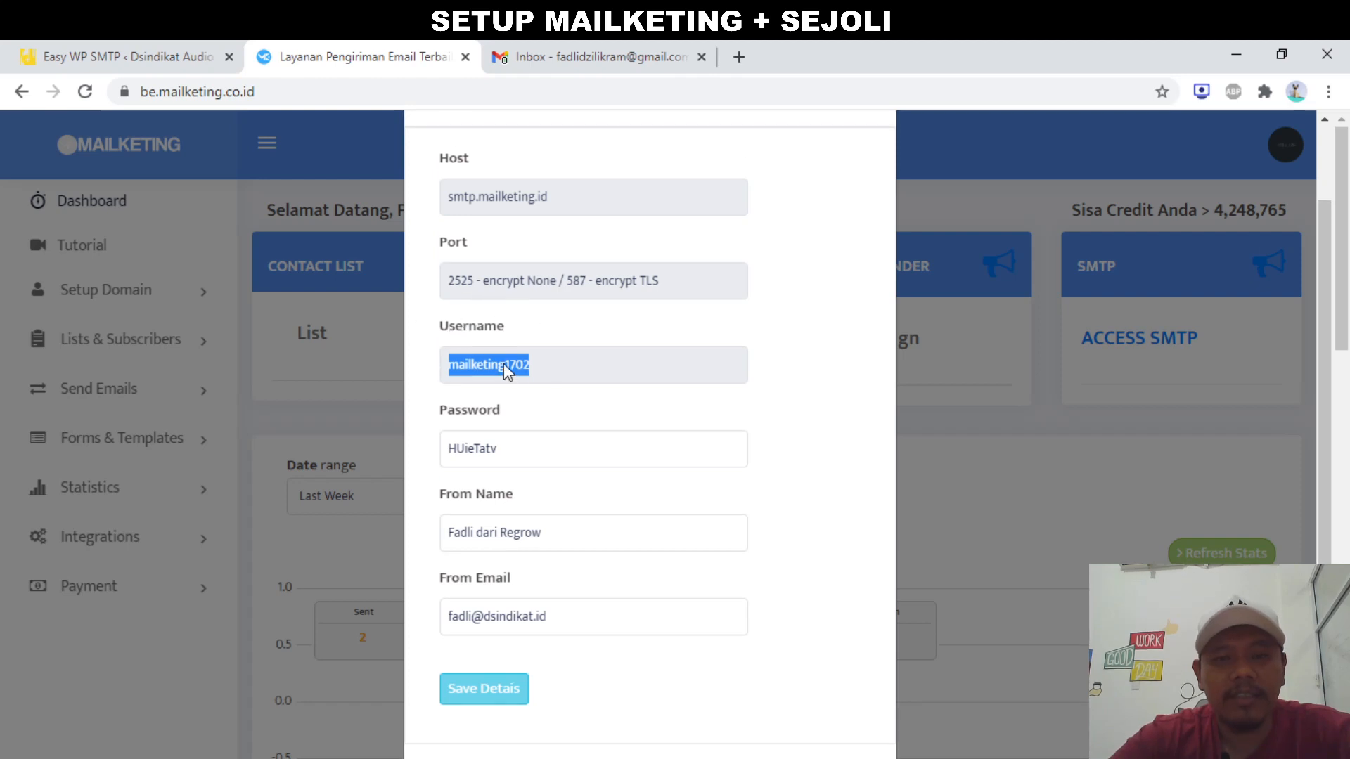
left_click(107, 42)
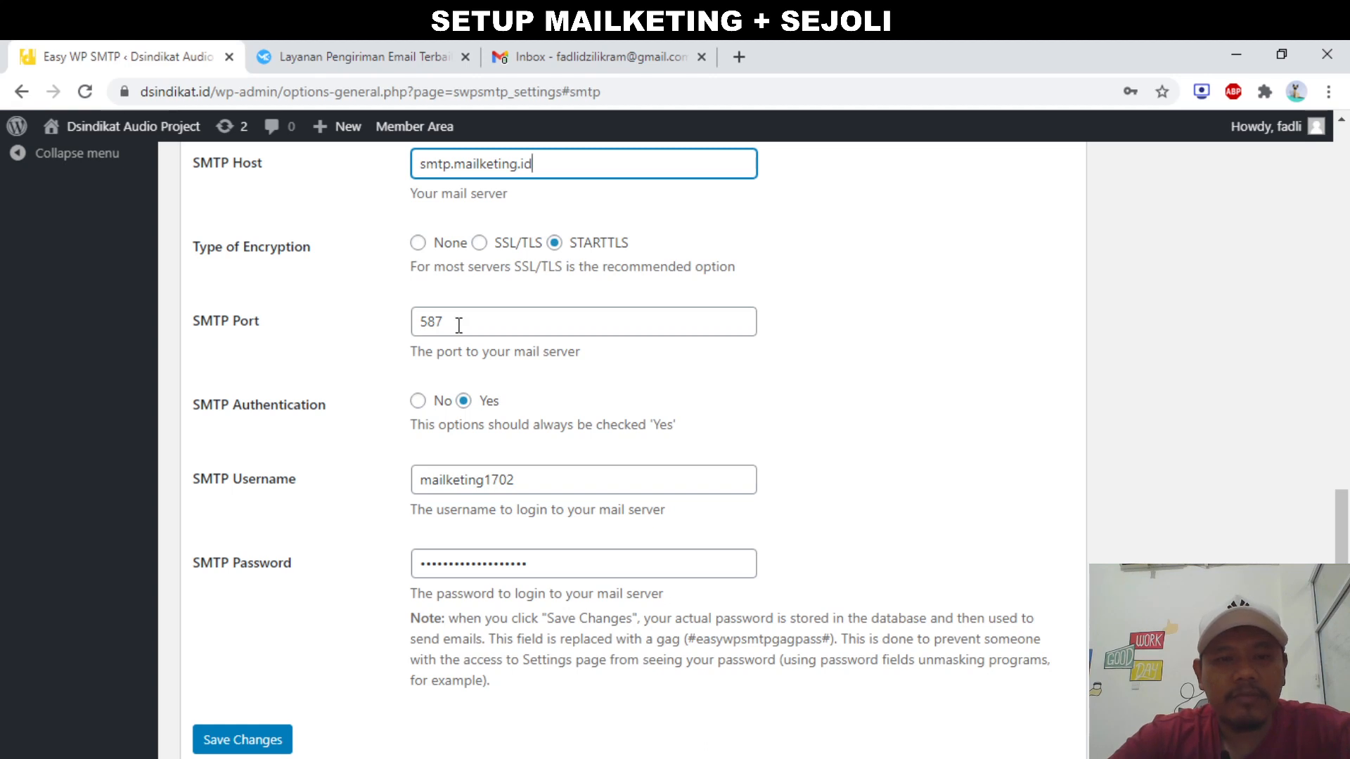
double_click(543, 478)
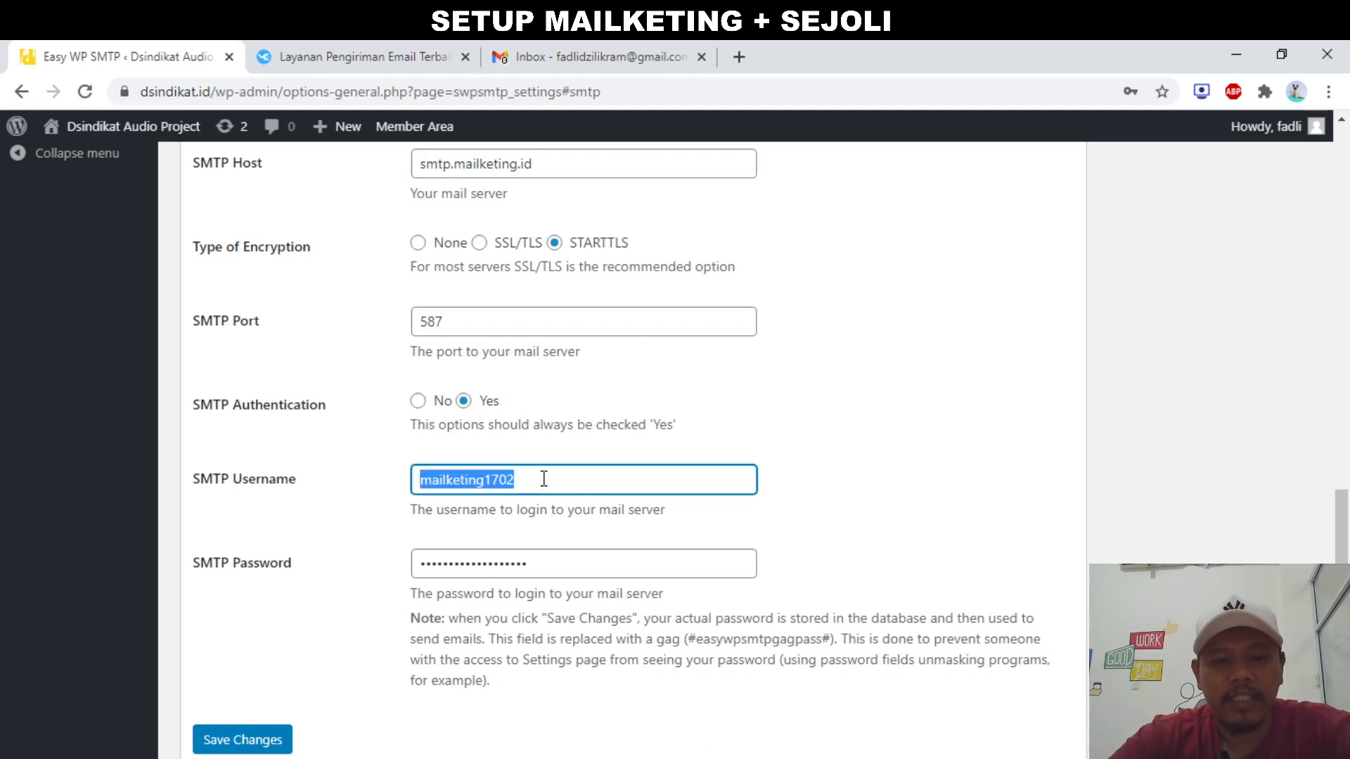
key("ctrl+v")
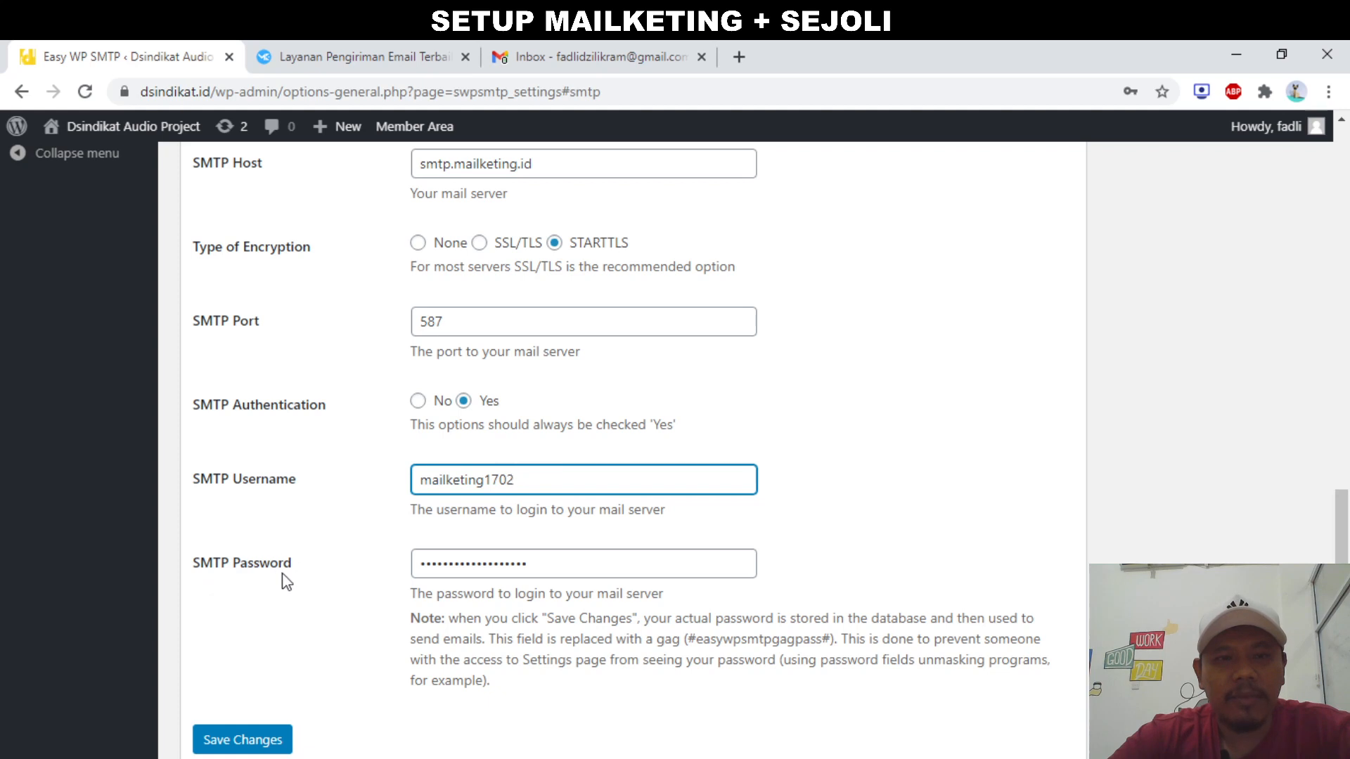
Replace the SMTP Password in Easy WP SMTP with the password copied from Mailketing's SMTP account details
left_click(384, 43)
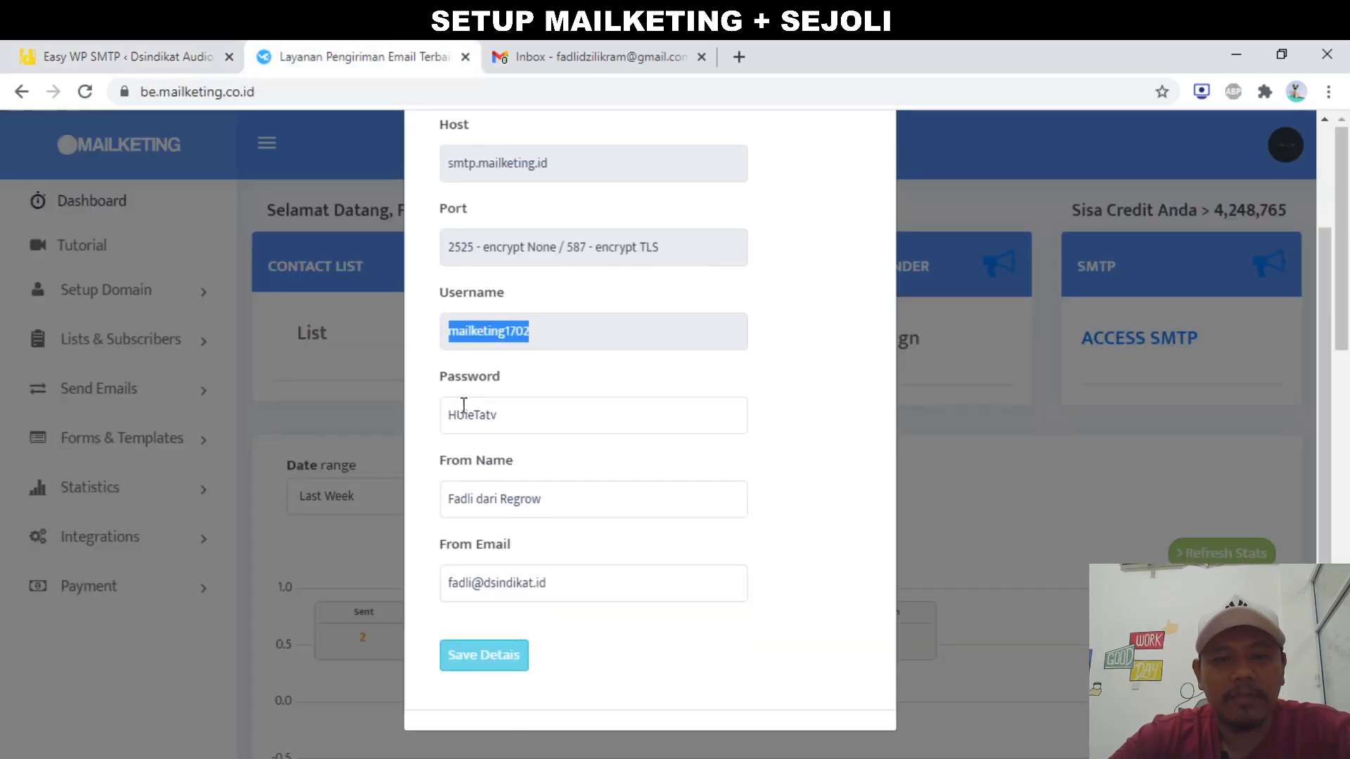
double_click(477, 413)
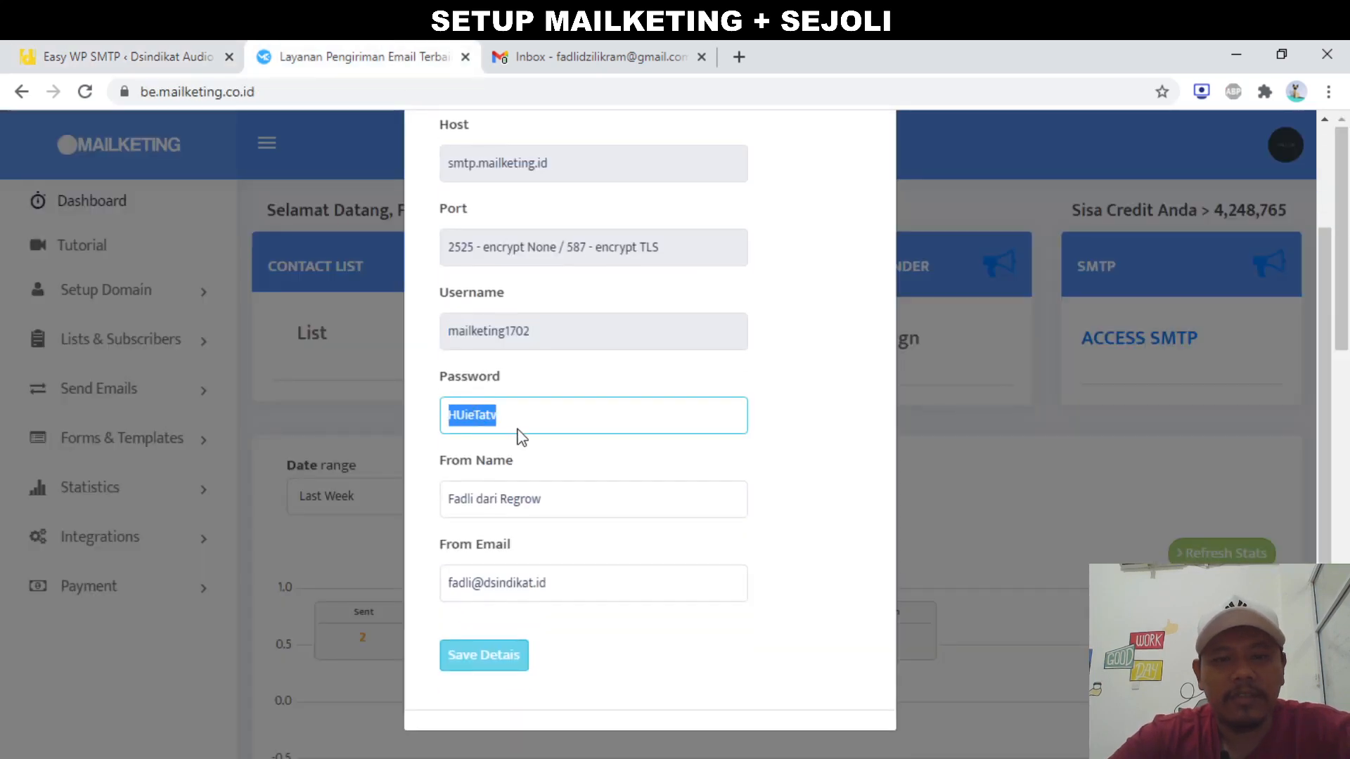
left_click(85, 44)
double_click(459, 565)
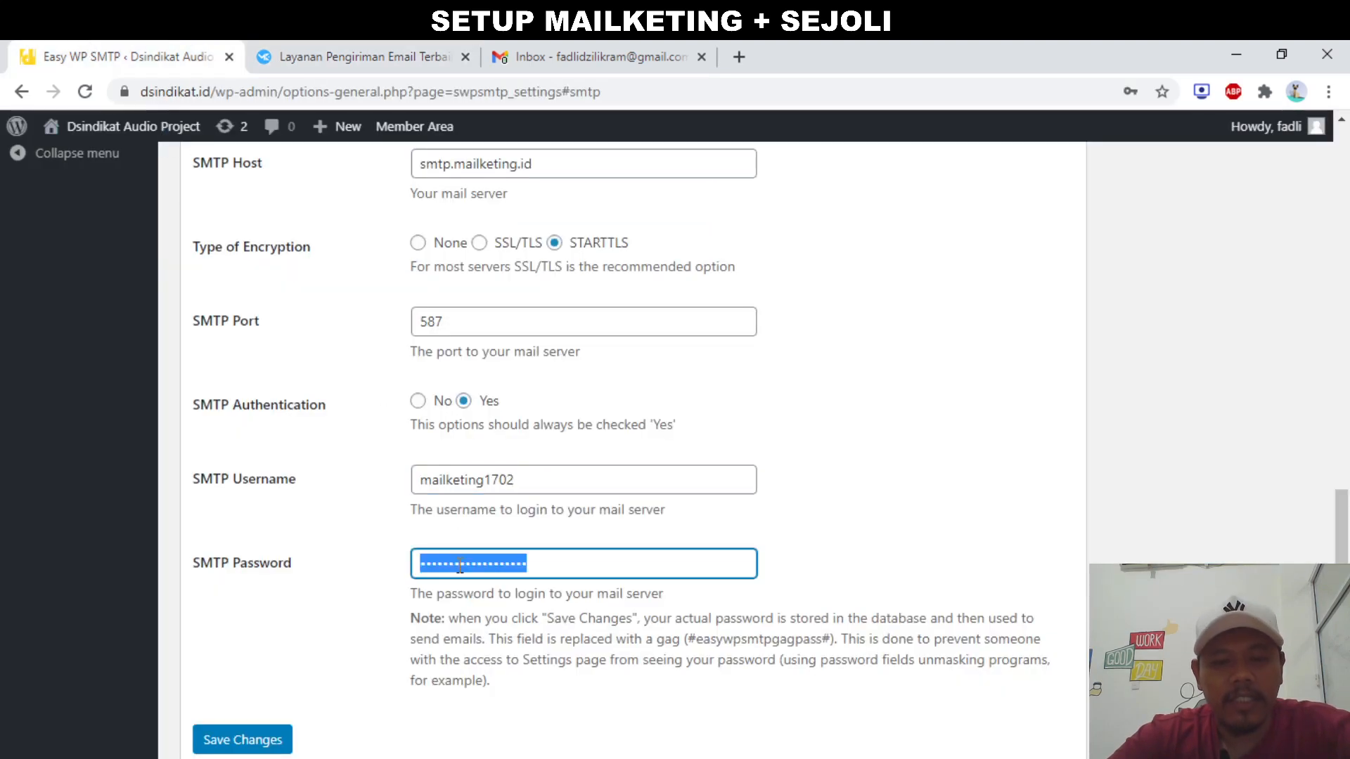
key("ctrl+v")
scroll(366, 600, "down", 2)
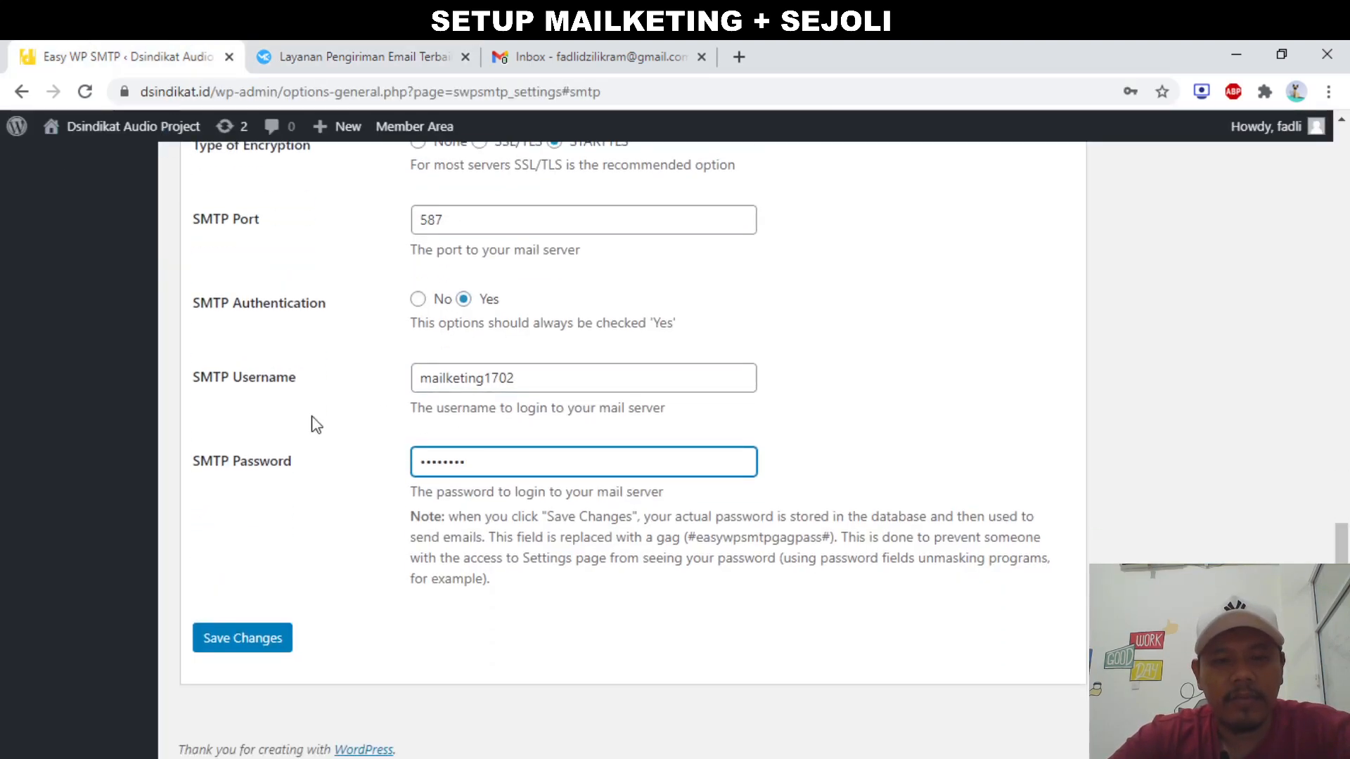
Glance back at Mailketing's SMTP account details, then save the SMTP configuration in Easy WP SMTP
left_click(402, 43)
left_click(153, 50)
left_click(271, 637)
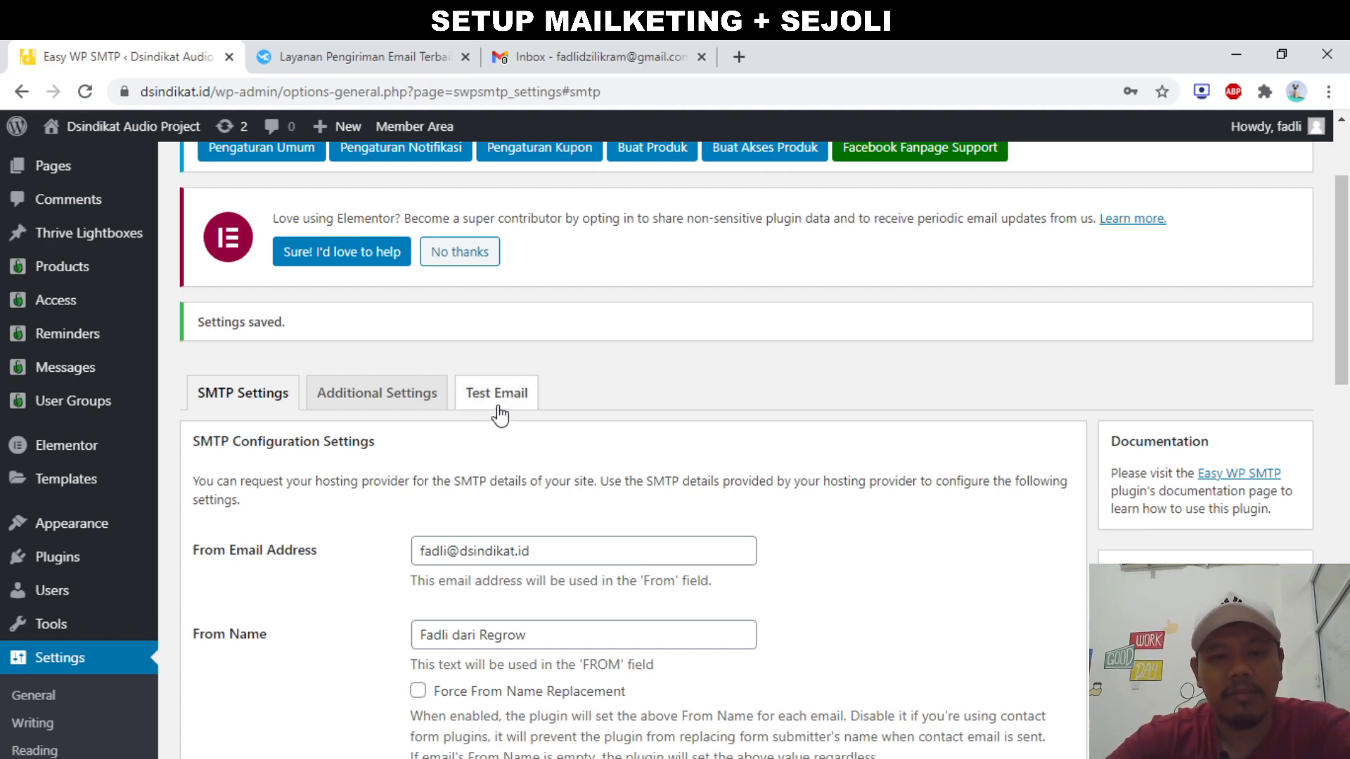
Open the Test Email section of Easy WP SMTP and bring its whole form into view
scroll(464, 450, "down", 1)
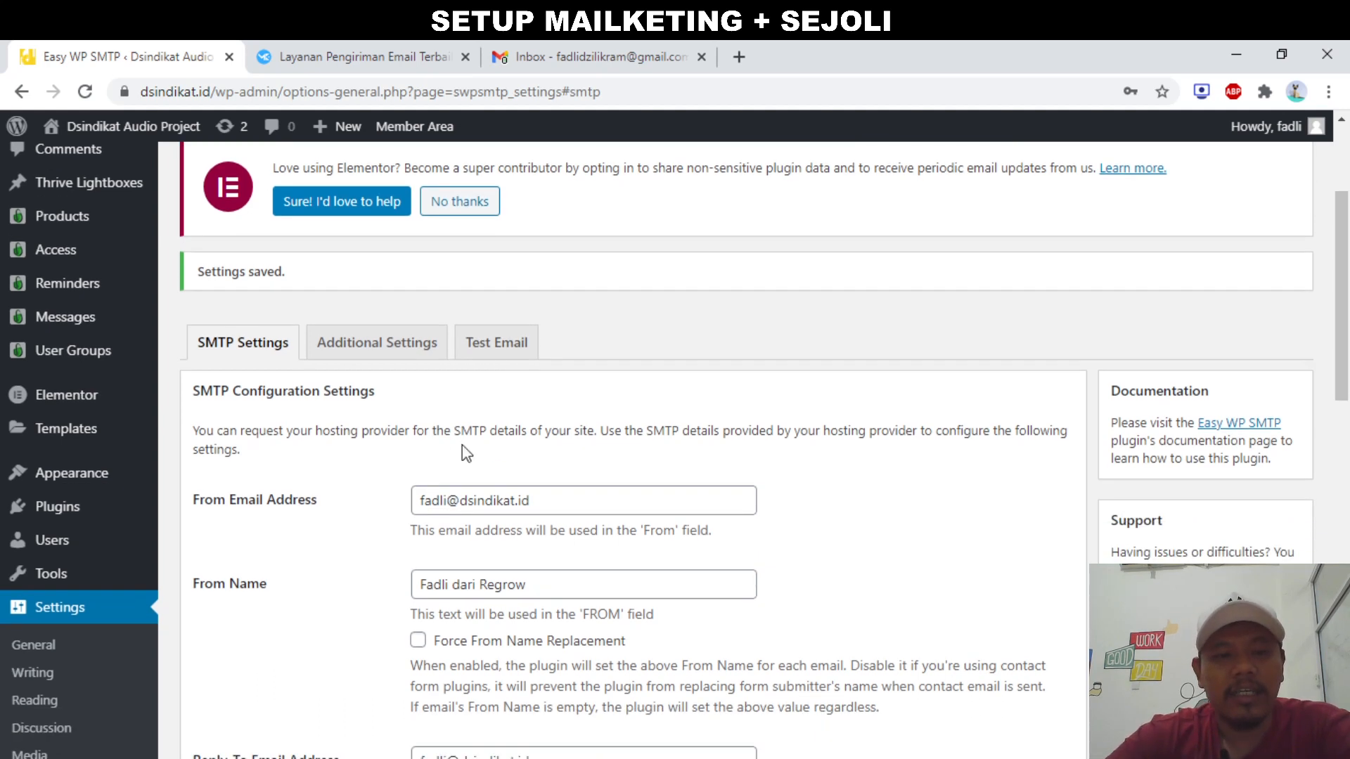
left_click(496, 352)
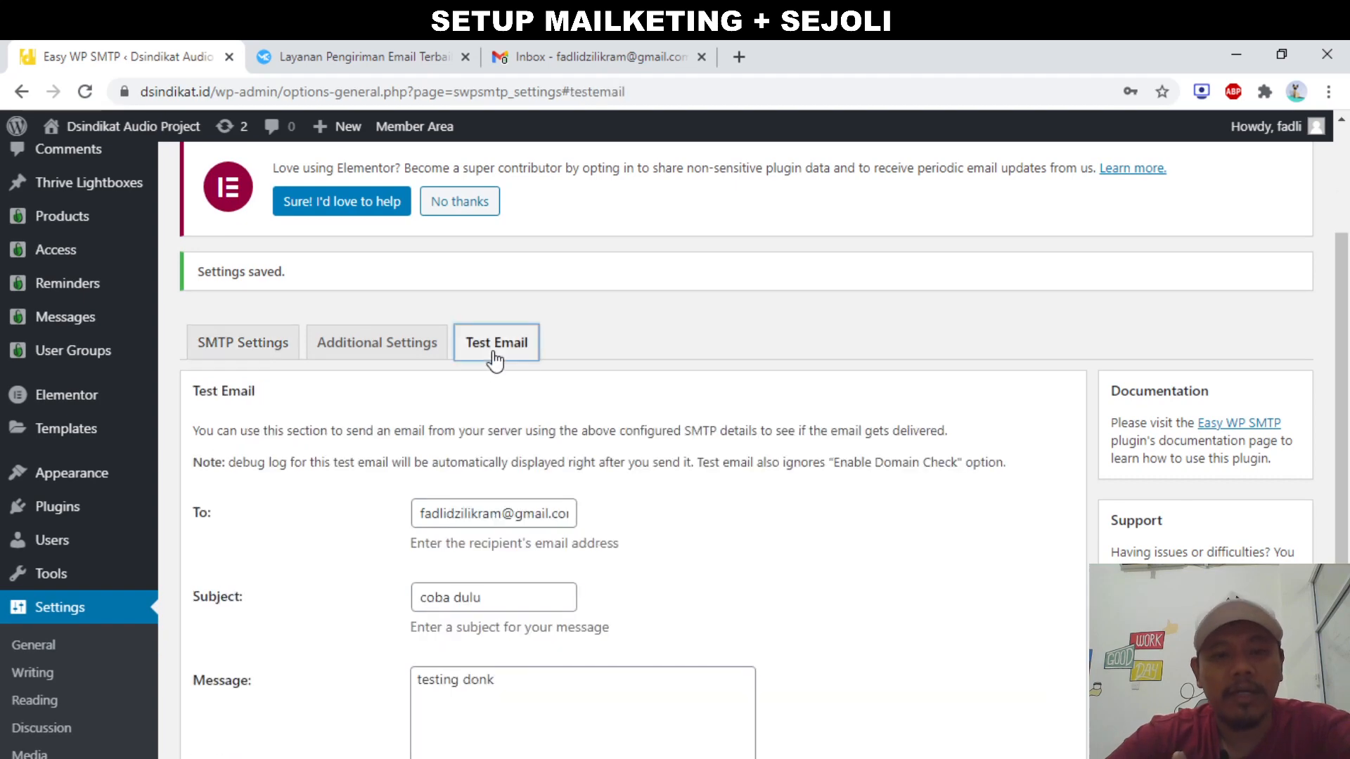
scroll(374, 485, "down", 3)
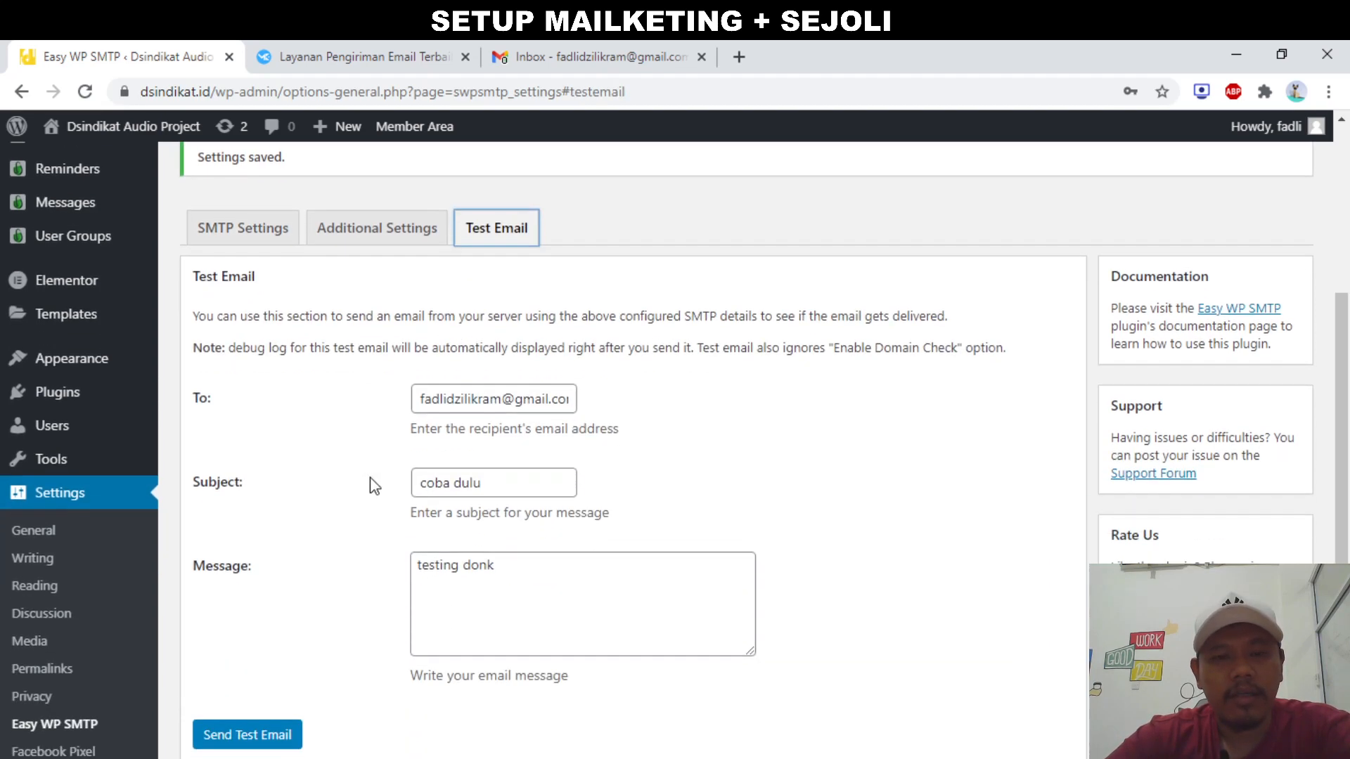
scroll(375, 485, "up", 1)
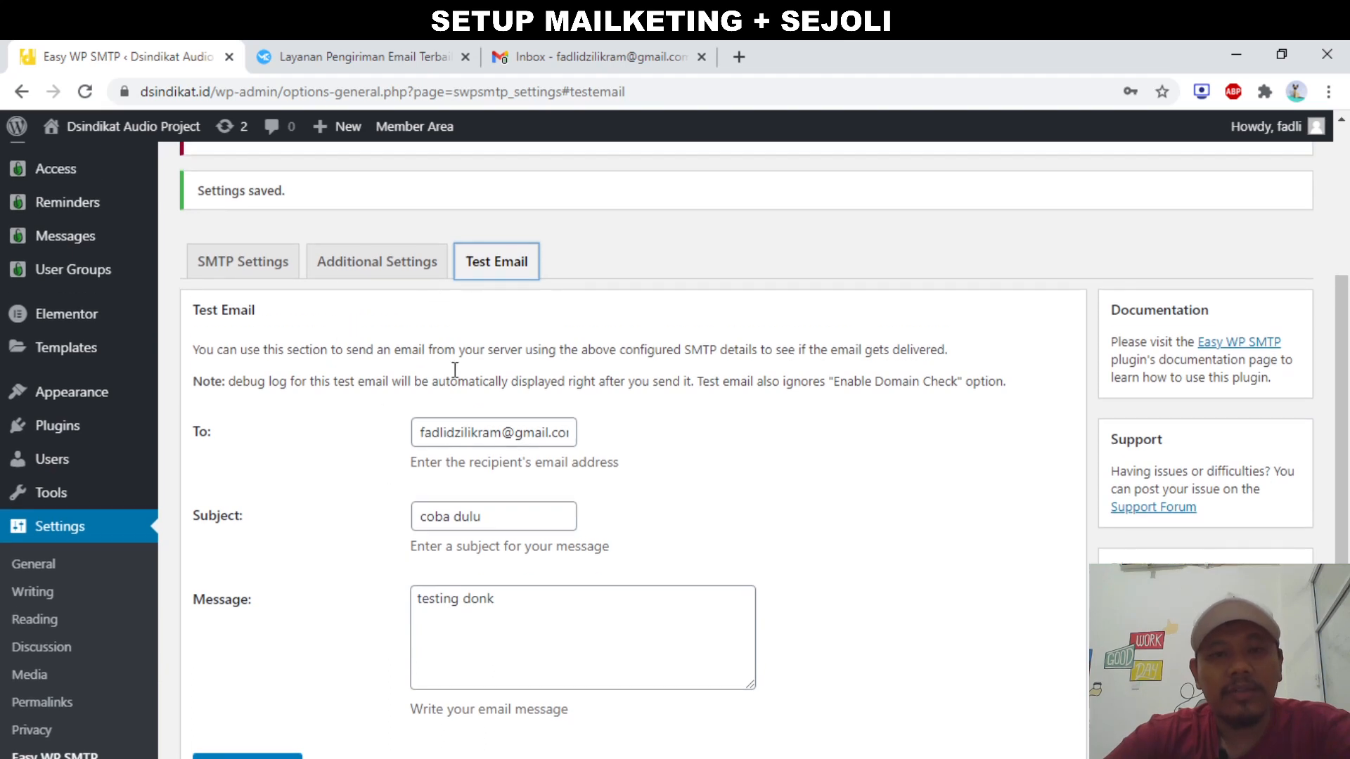
scroll(355, 397, "down", 2)
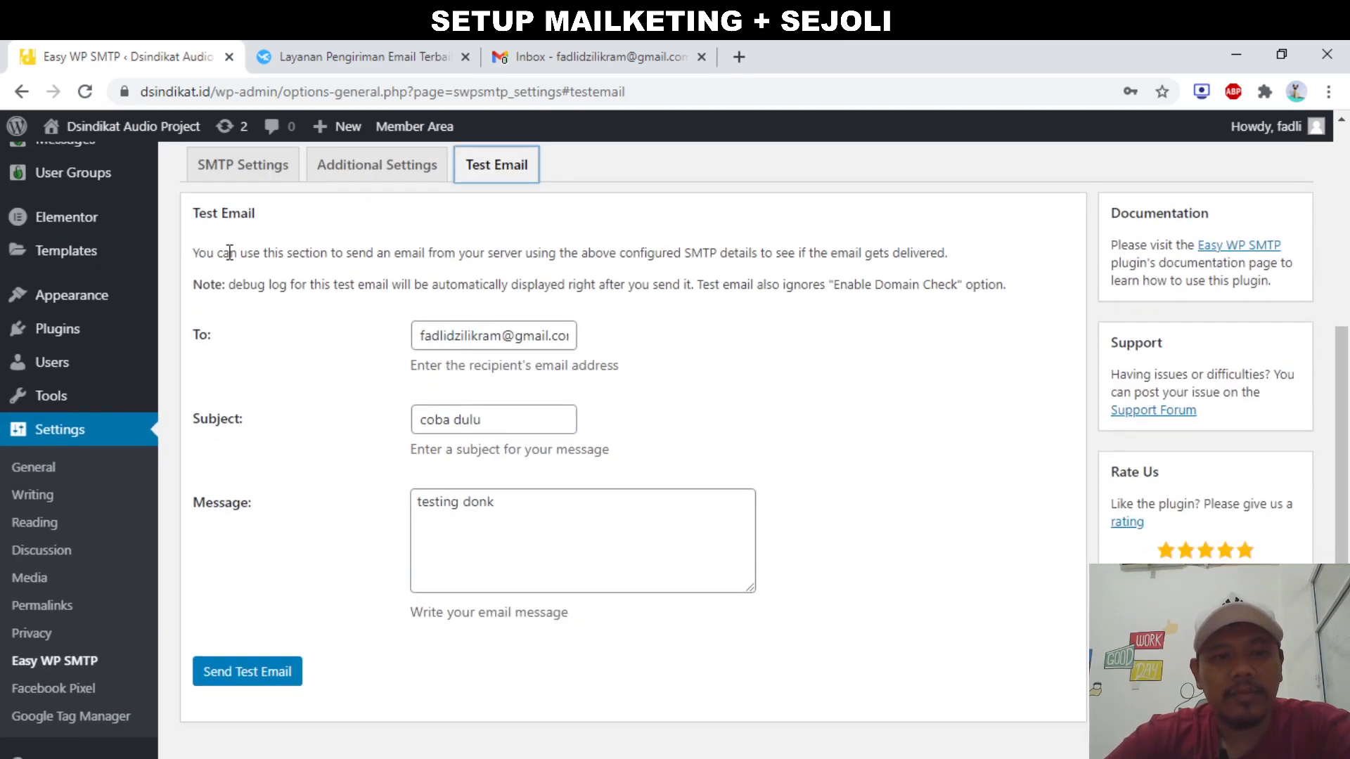
Check the full recipient address and the message text of the test email
left_click(457, 338)
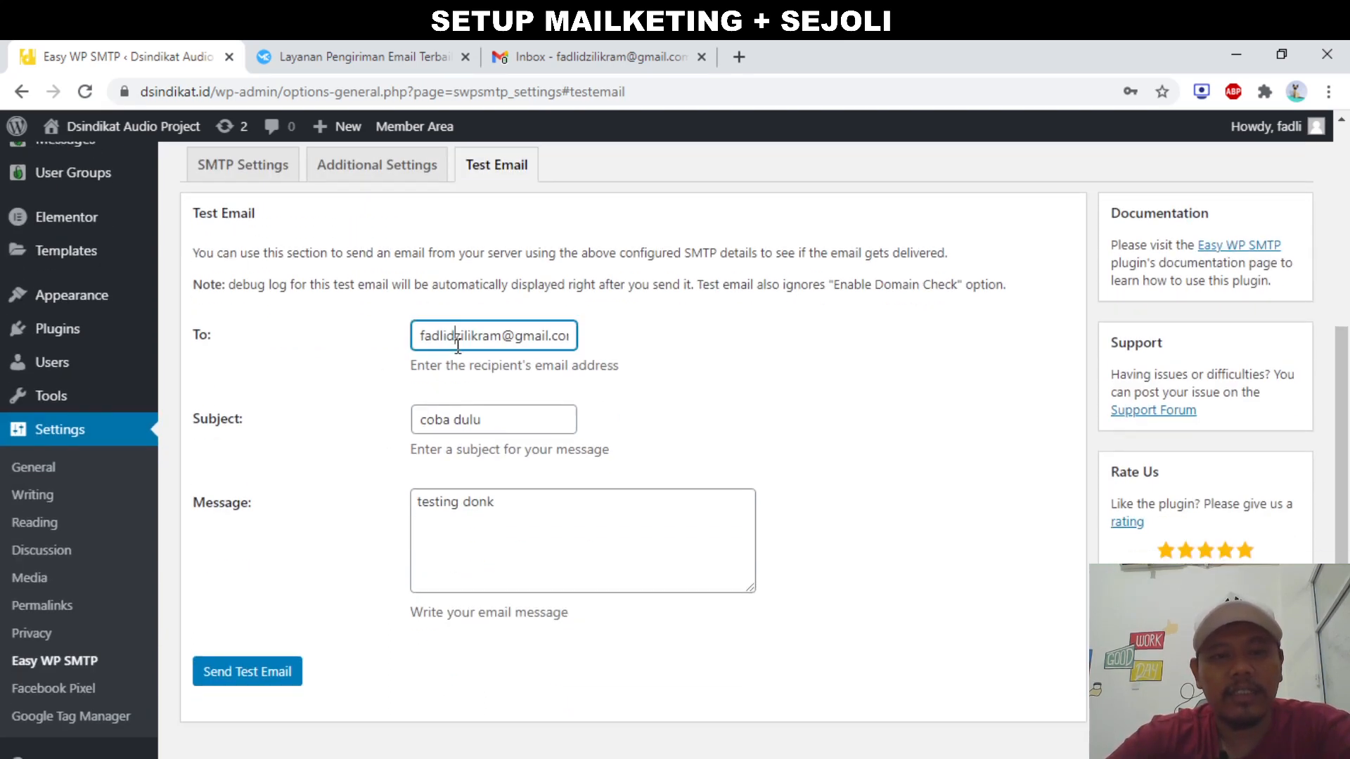
key("Right")
key("Right")
key("Right")
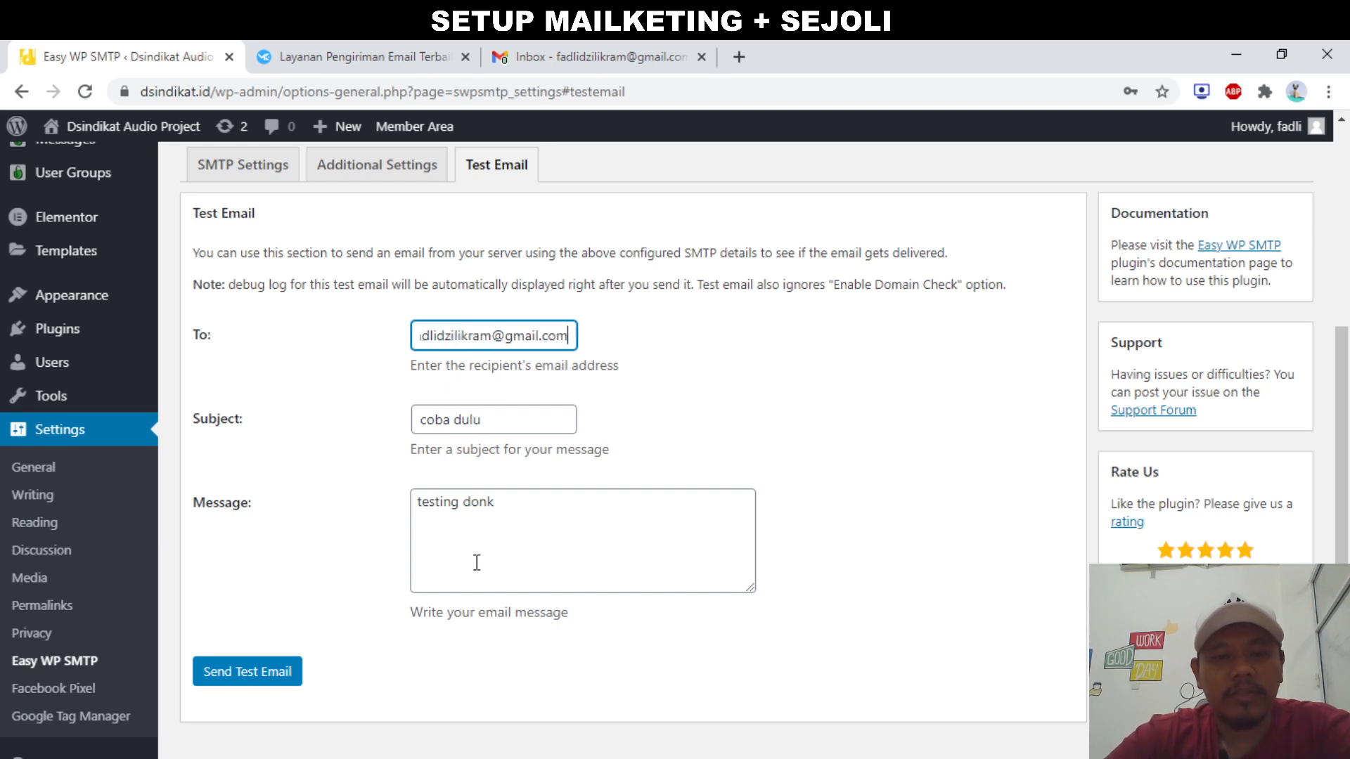
left_click(469, 517)
triple_click(470, 517)
left_click(339, 513)
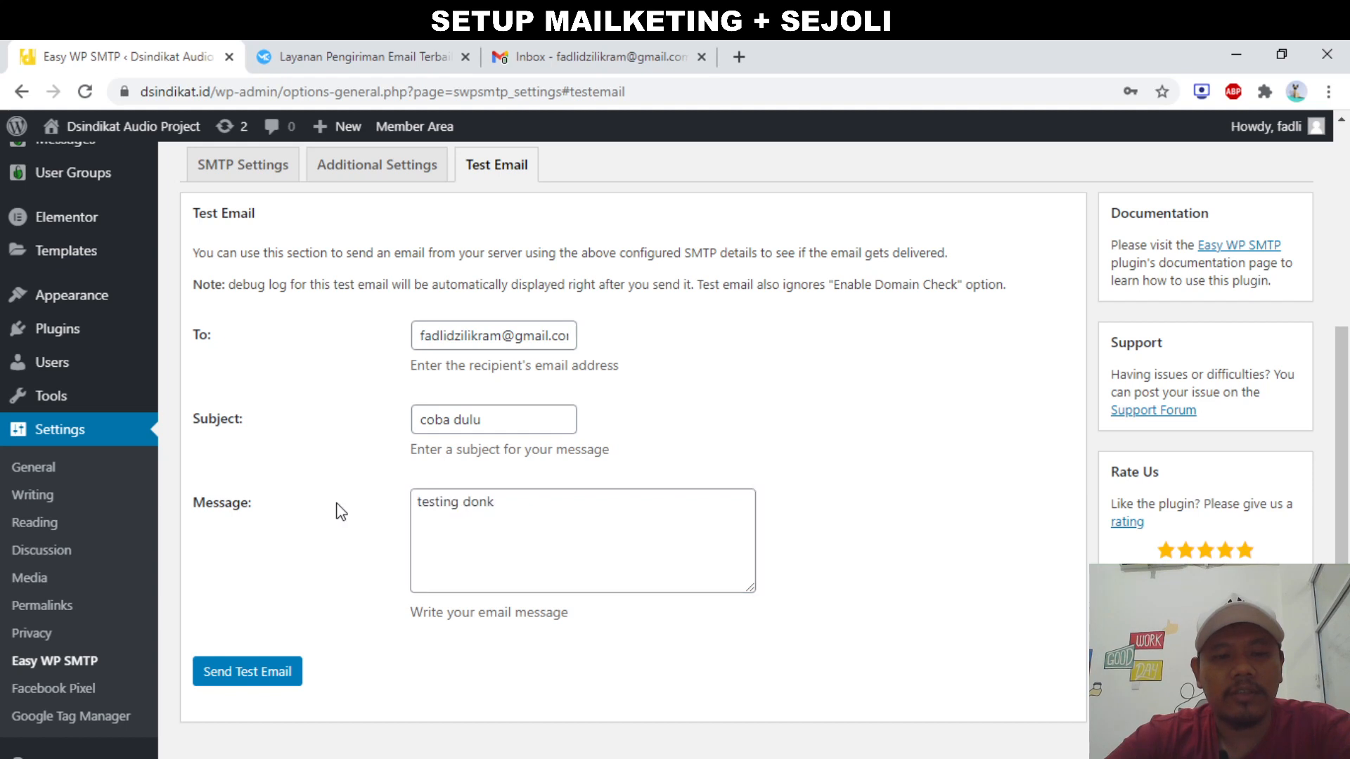
Send the test email with subject "coba dulu" and message "testing donk" from Easy WP SMTP
scroll(340, 513, "down", 1)
left_click(278, 605)
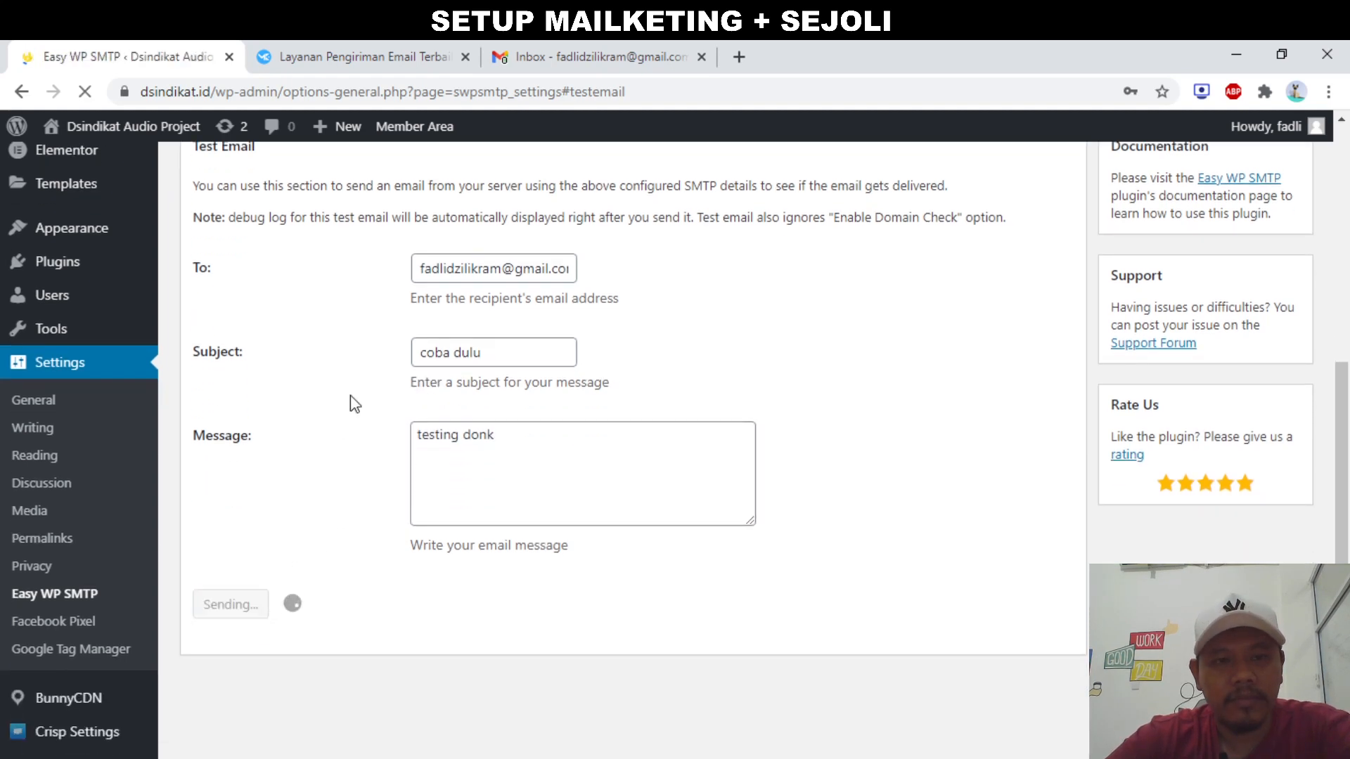
scroll(374, 533, "down", 1)
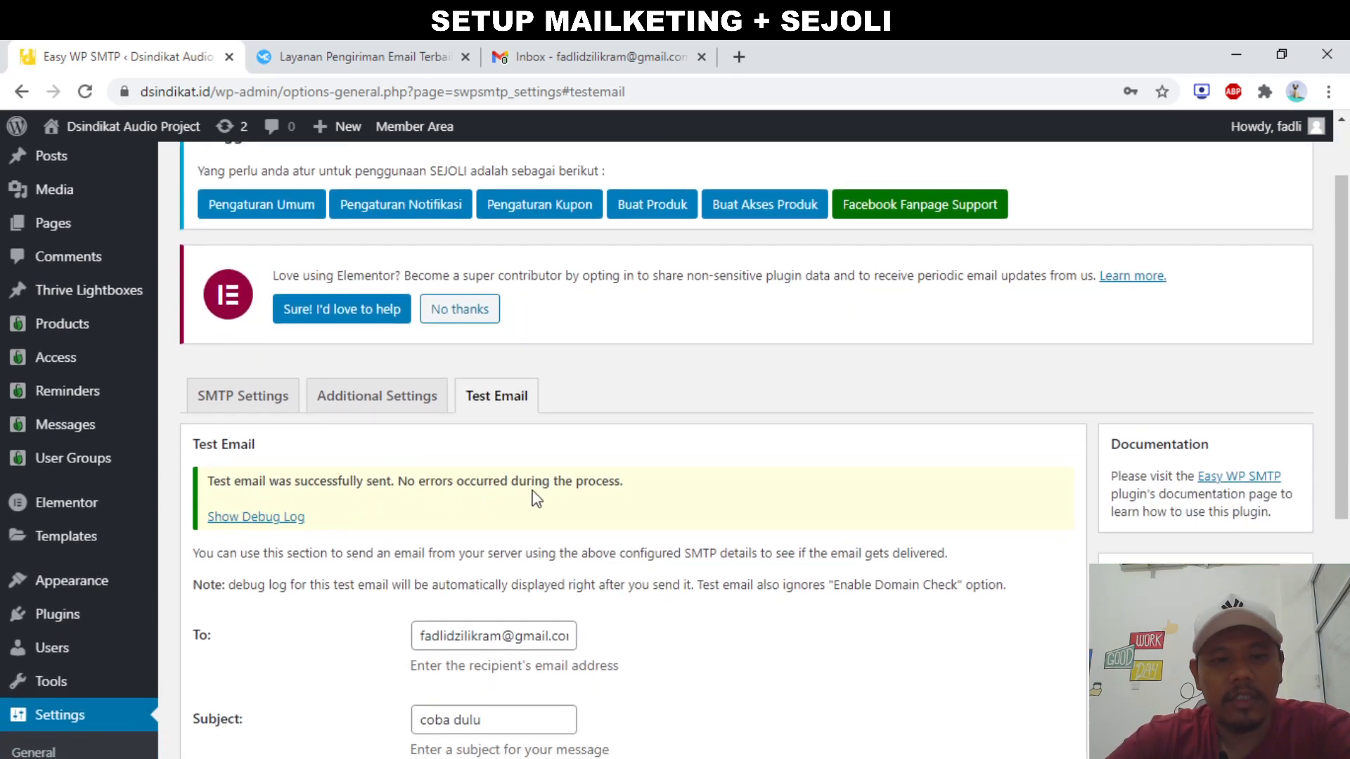
Show the debug log of the sent test email and read it through to the end
left_click(285, 520)
scroll(436, 496, "down", 8)
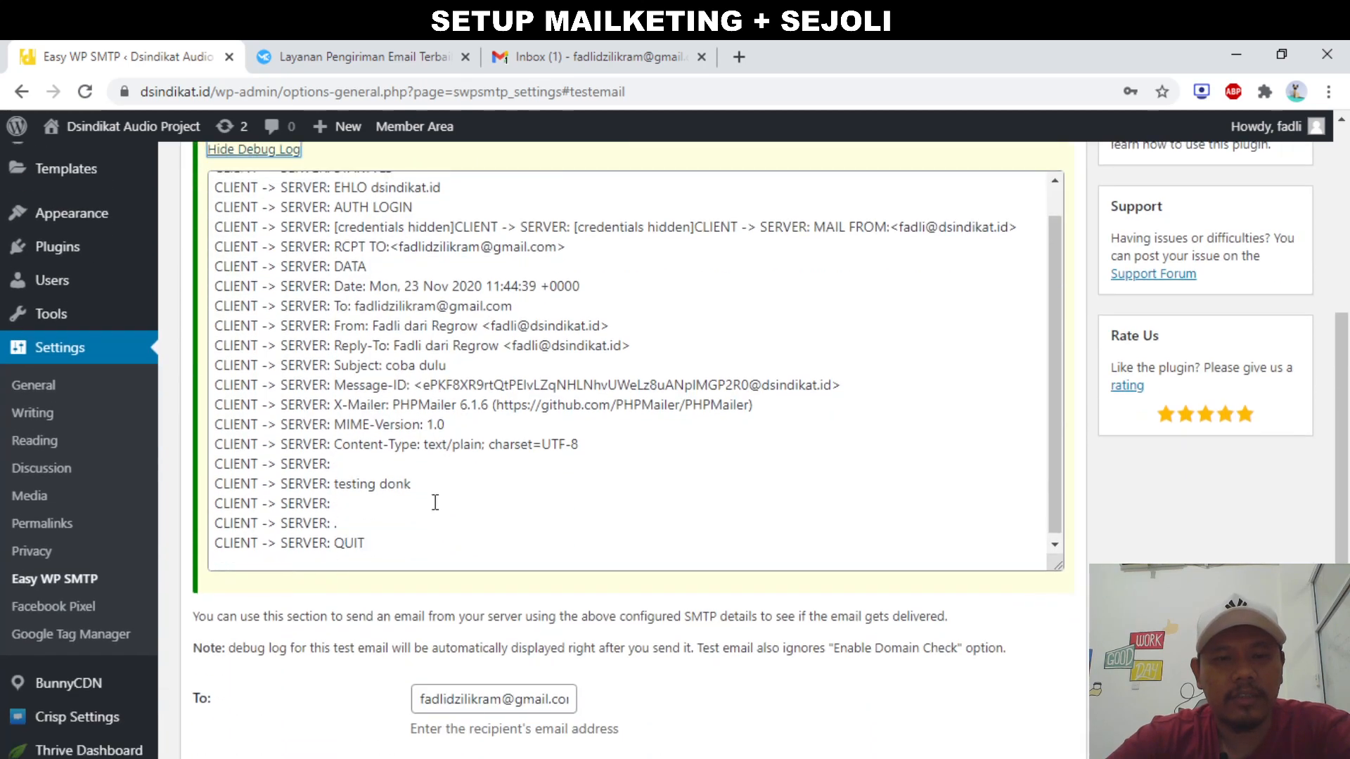
scroll(318, 524, "up", 10)
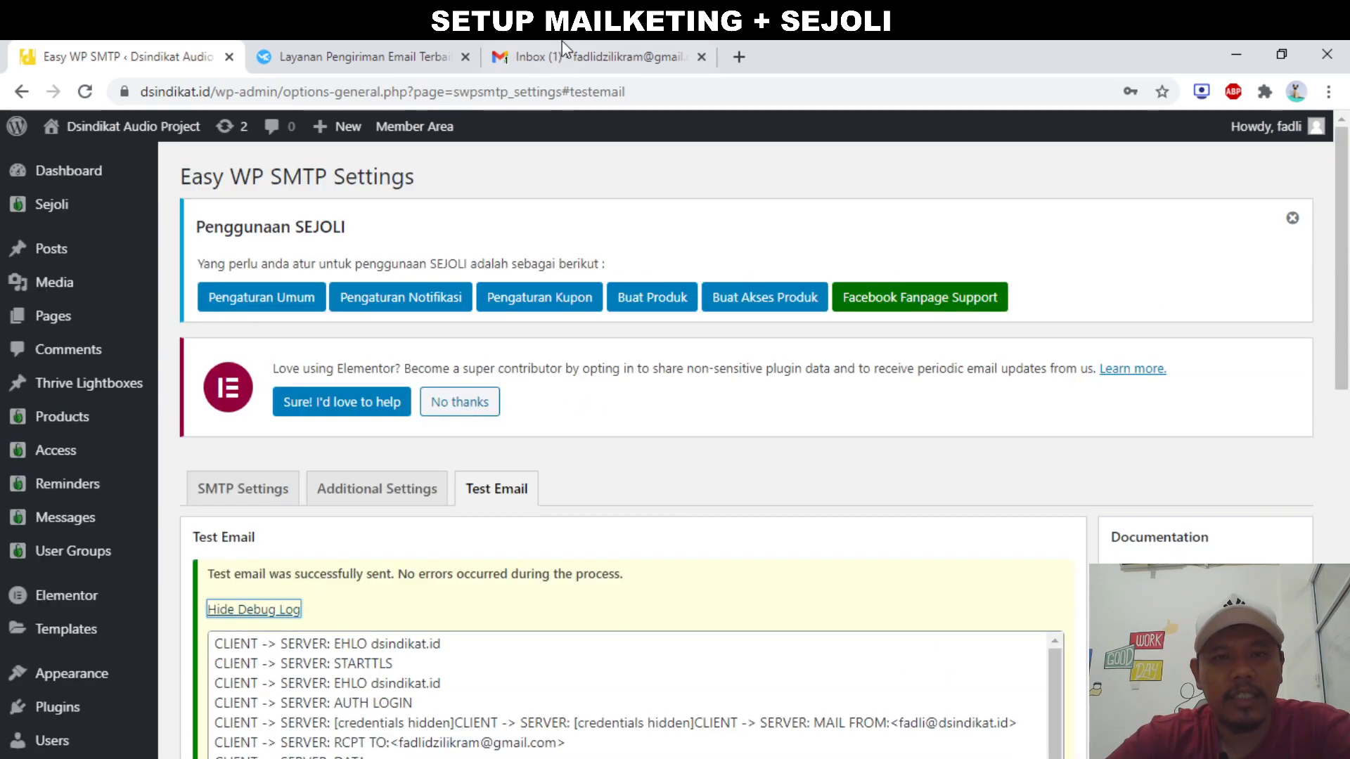
Switch to the Gmail inbox, open the received "coba dulu" test email and delete it
left_click(562, 43)
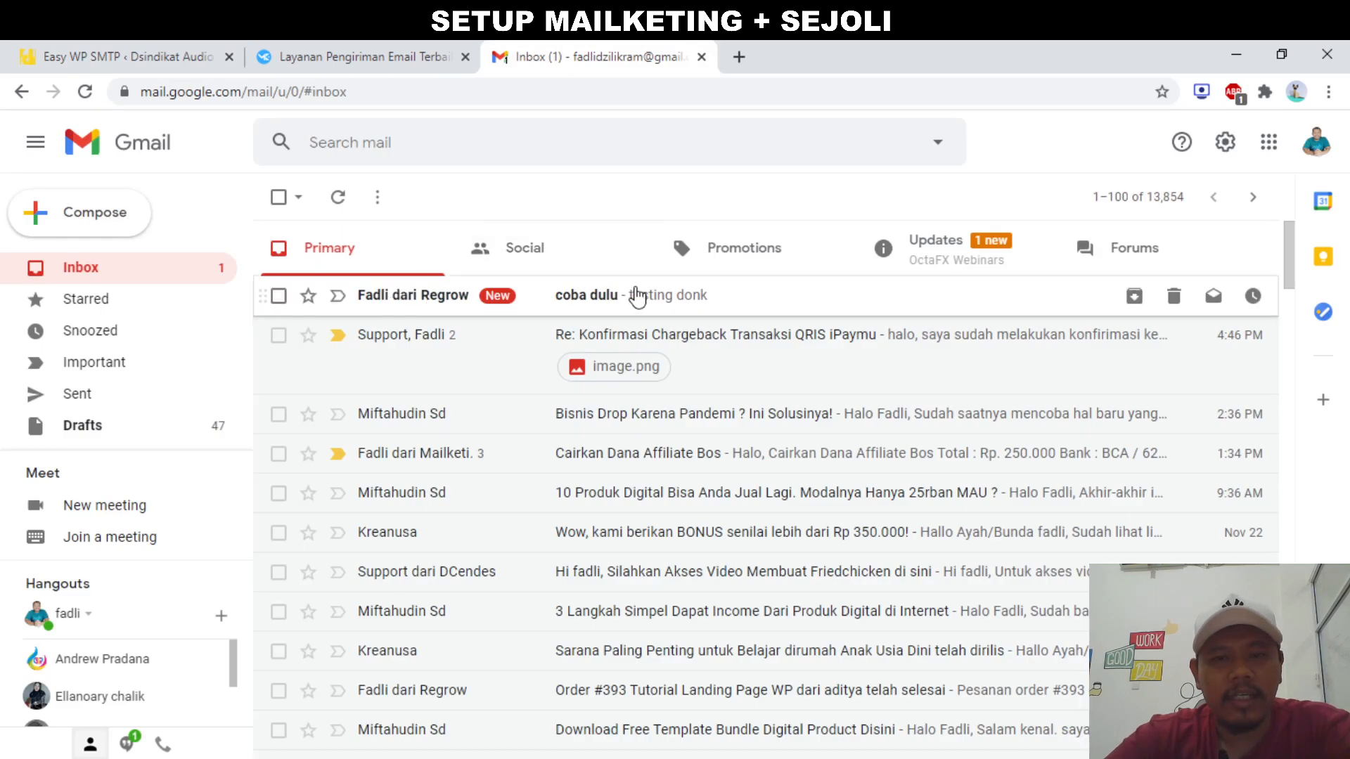
left_click(636, 296)
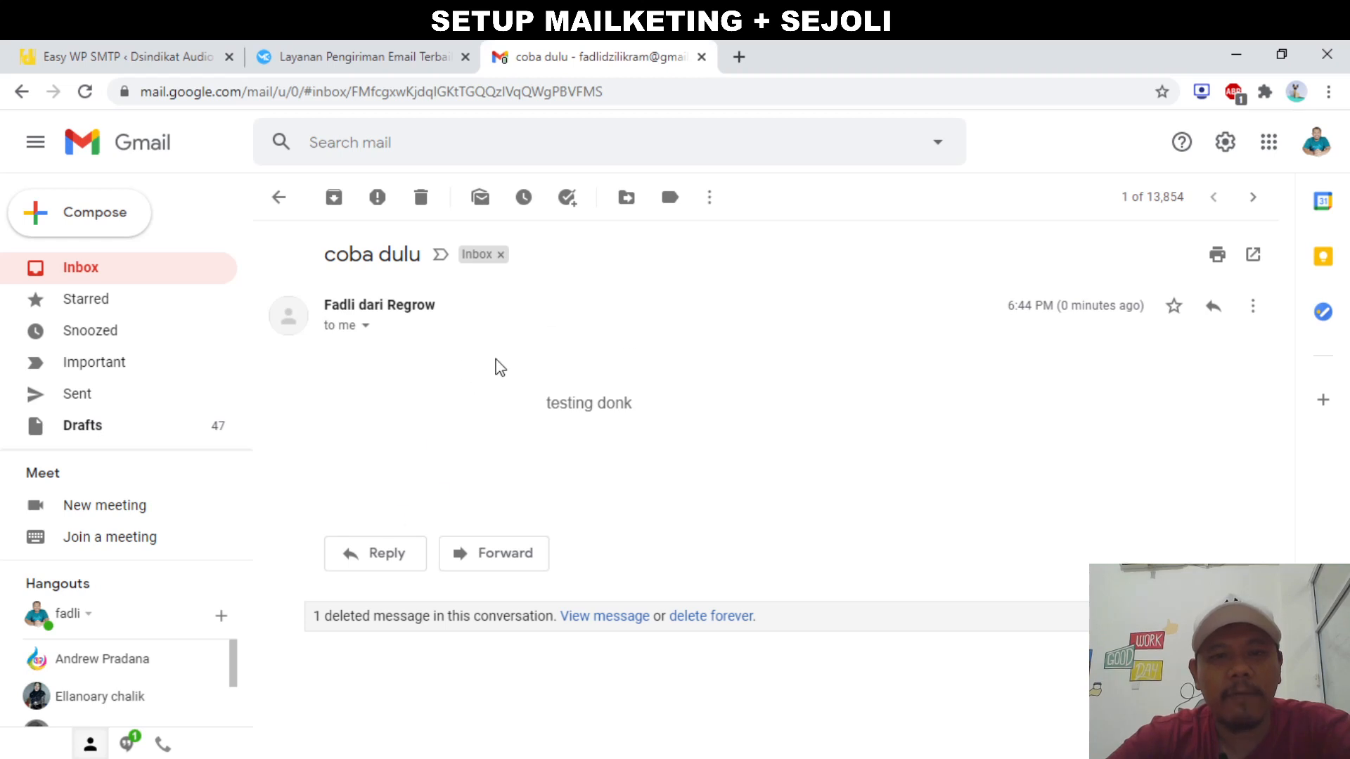
left_click(422, 198)
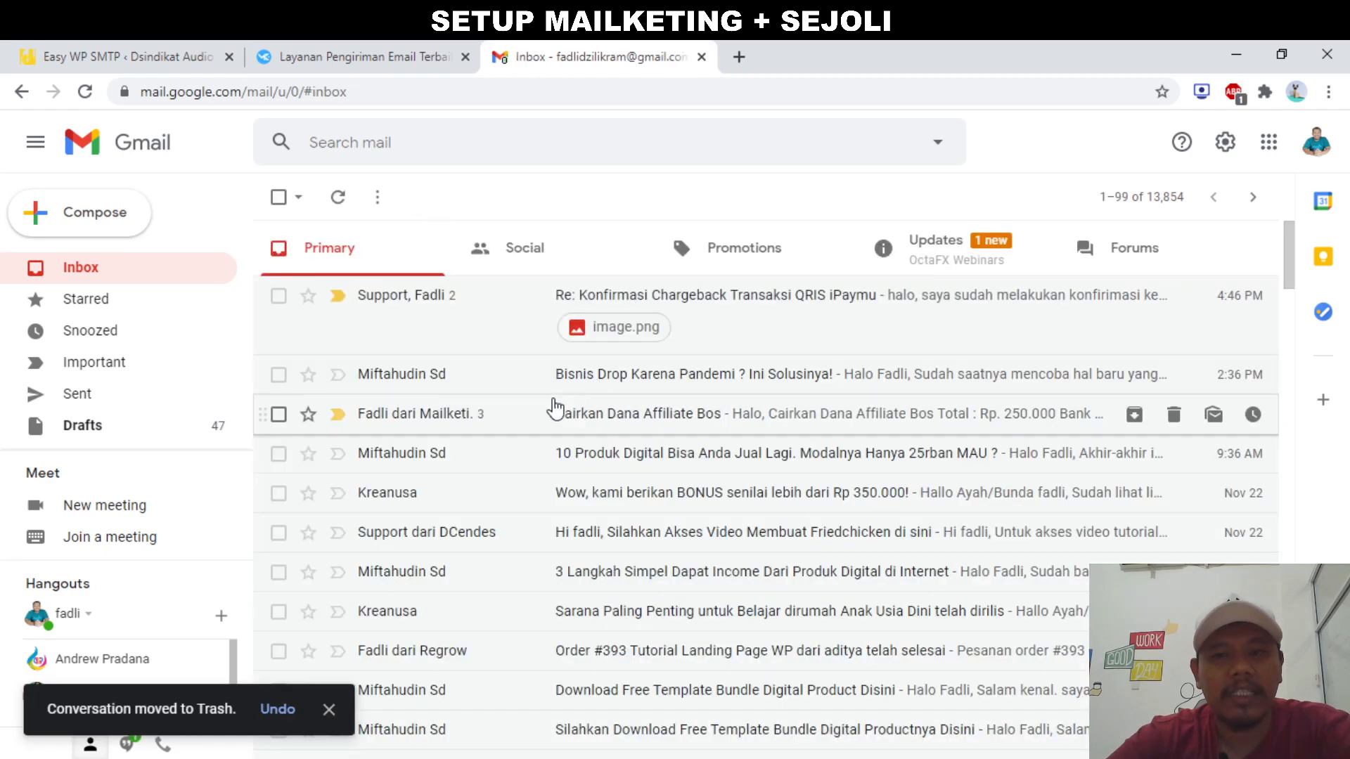
Return to Easy WP SMTP and look over the From Email Address, From Name and Reply-To fields in its SMTP configuration settings
left_click(187, 45)
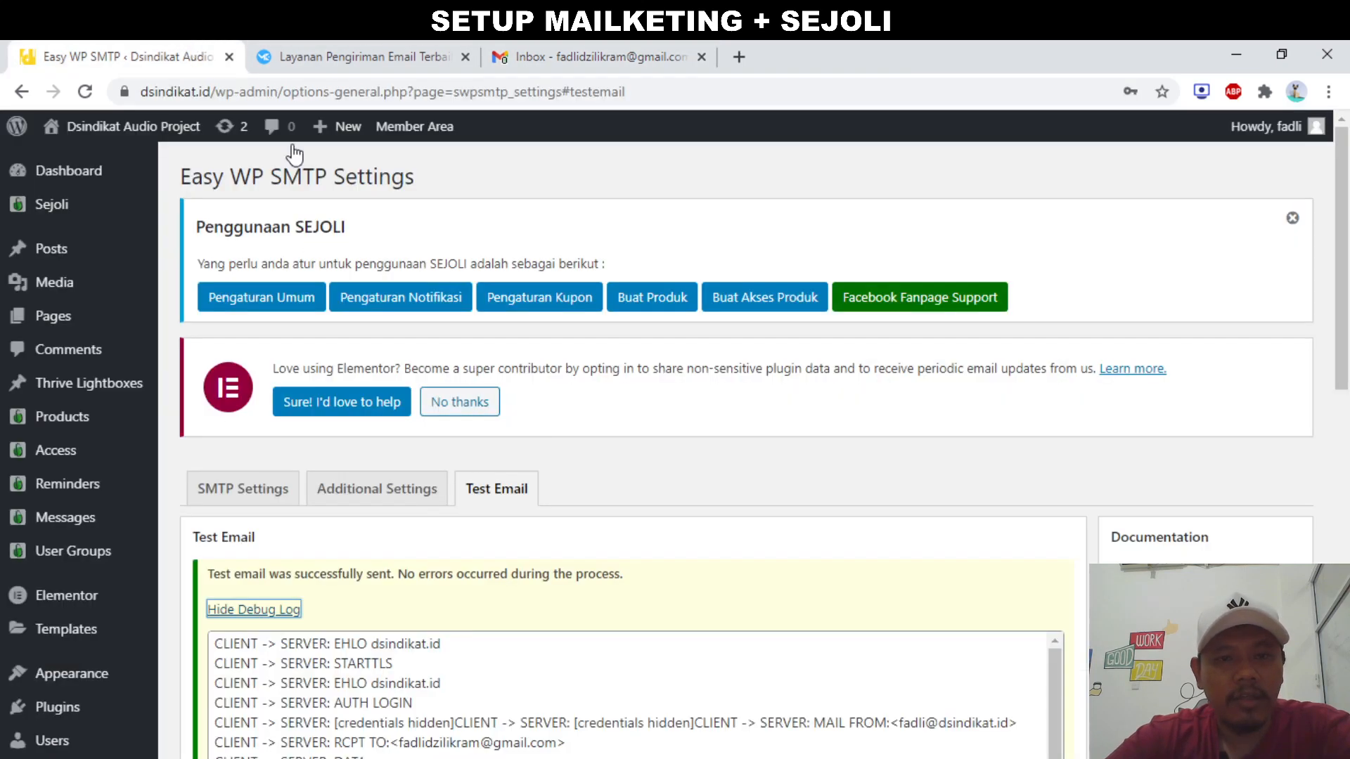
scroll(608, 450, "down", 1)
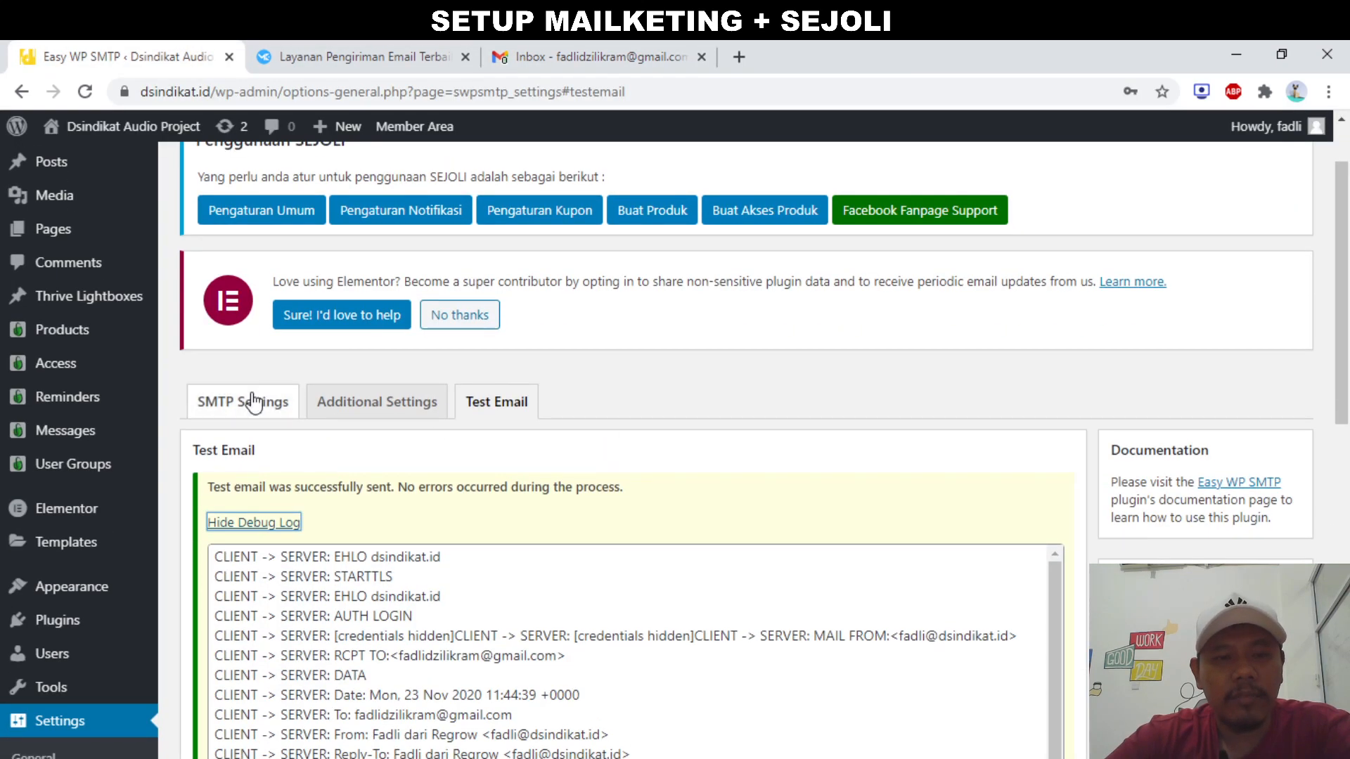
left_click(253, 401)
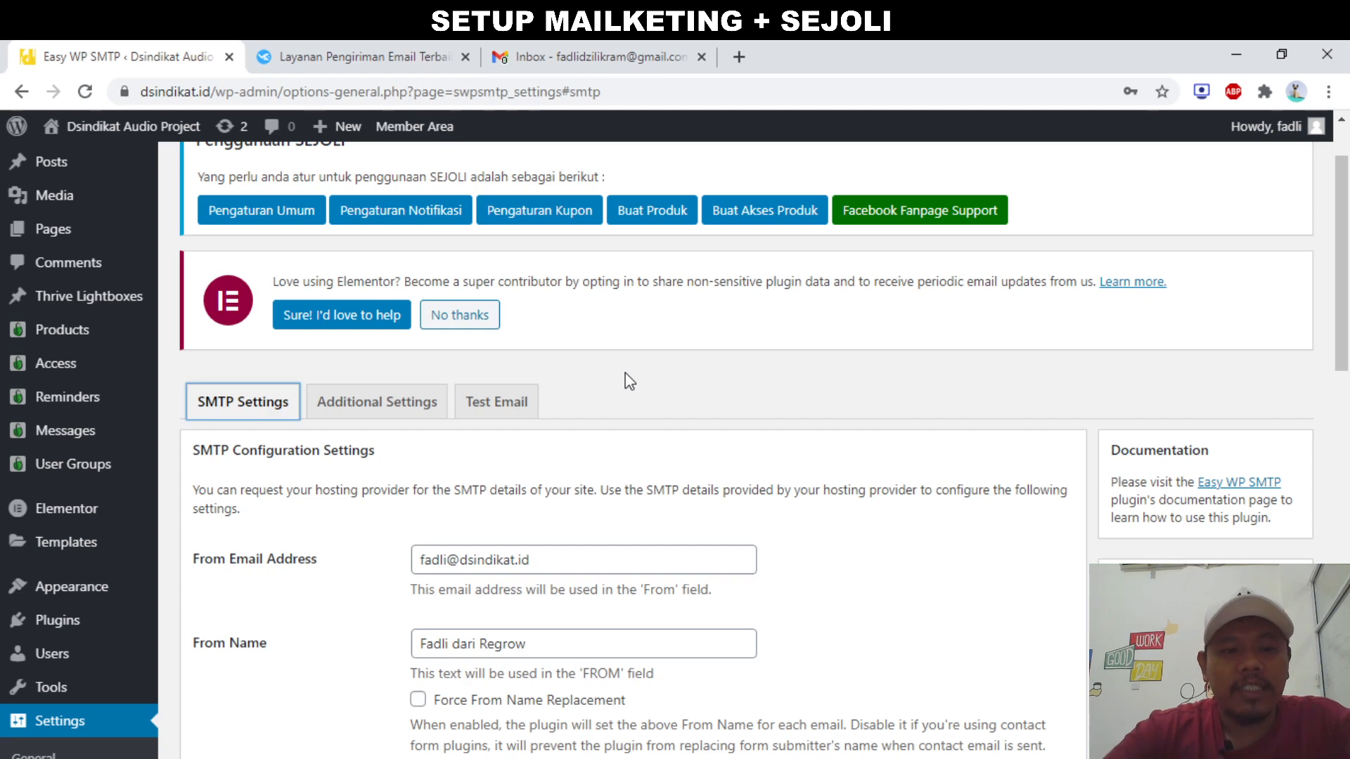
scroll(626, 379, "down", 5)
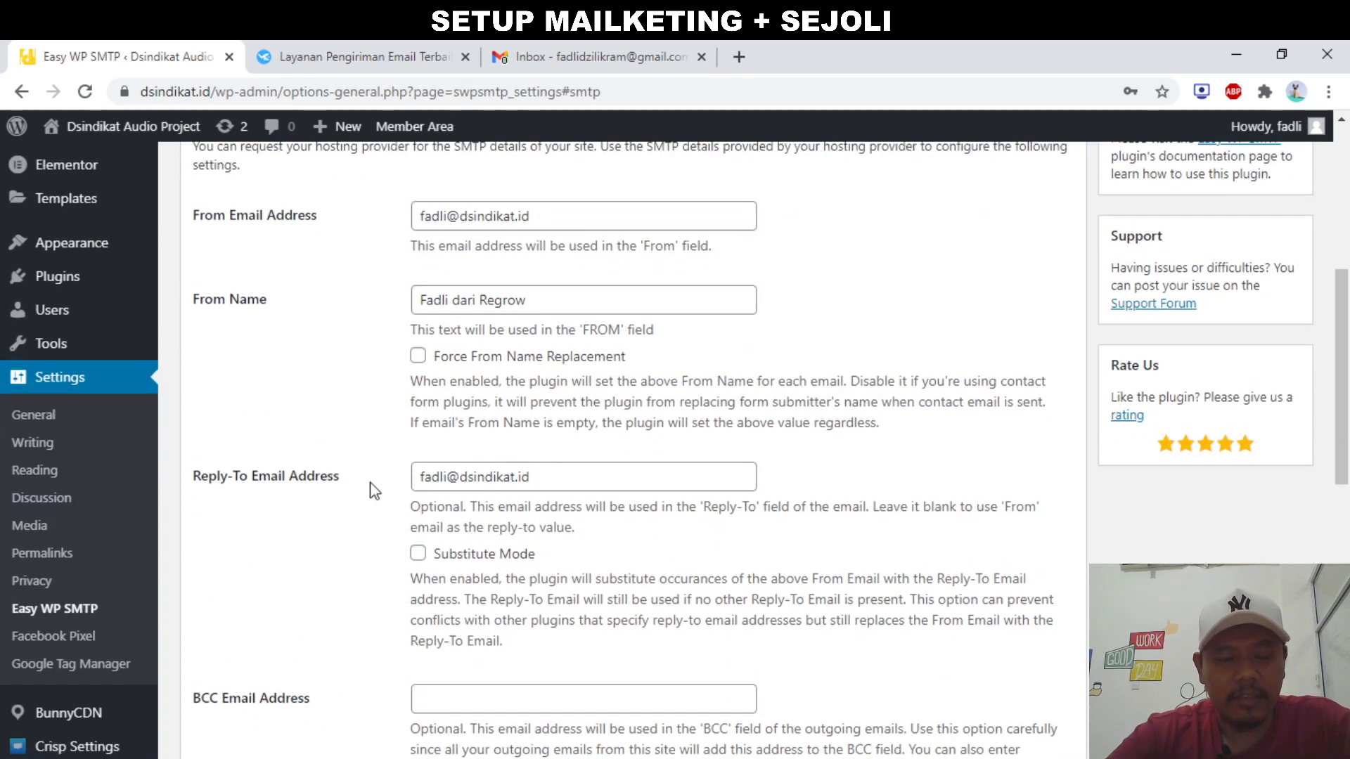
scroll(374, 490, "up", 2)
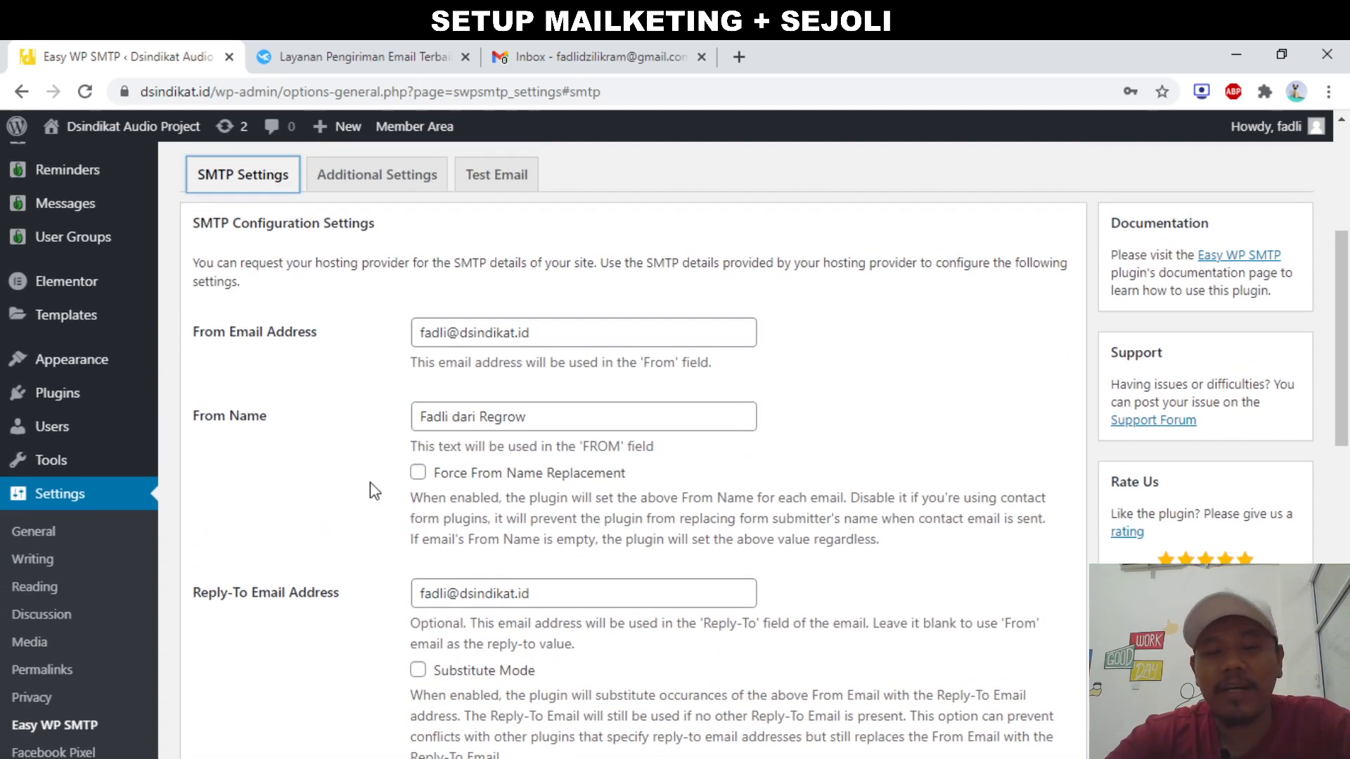
scroll(375, 490, "down", 2)
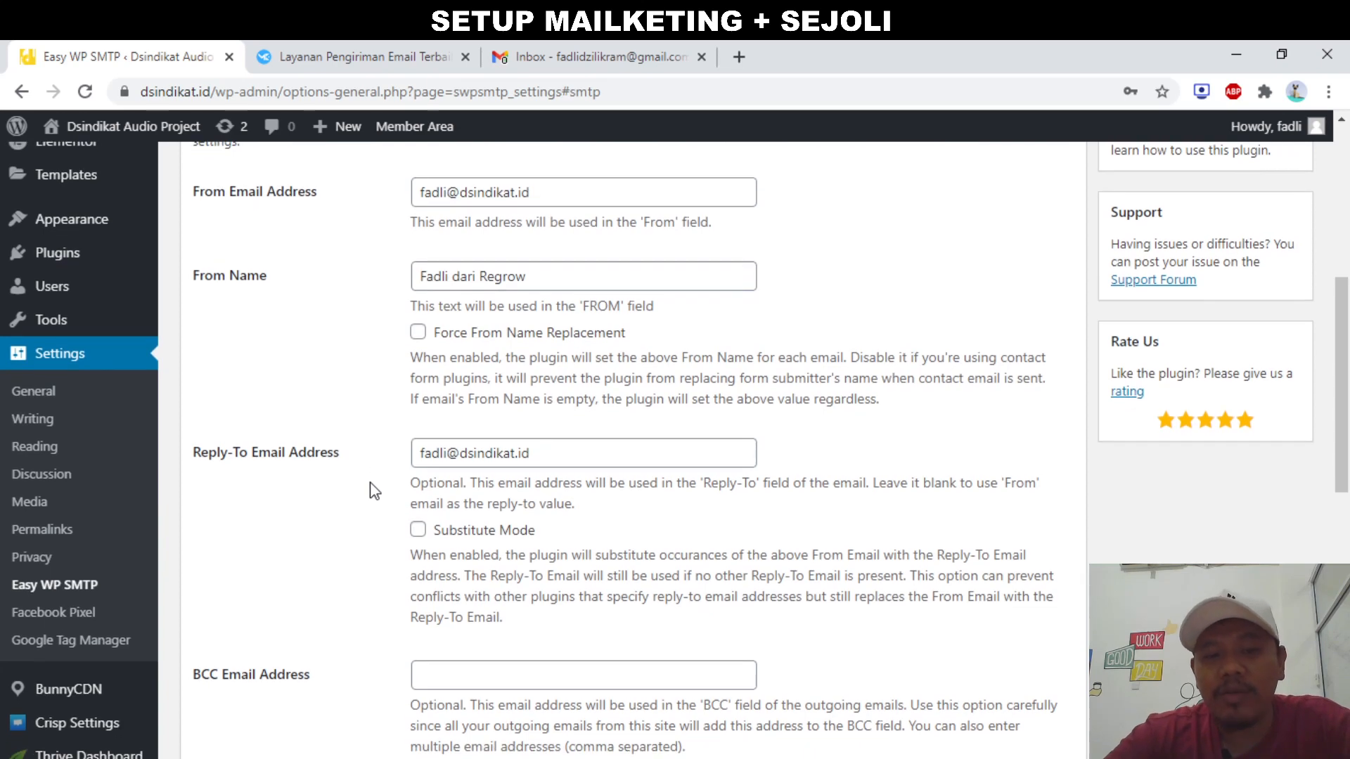
scroll(374, 490, "up", 3)
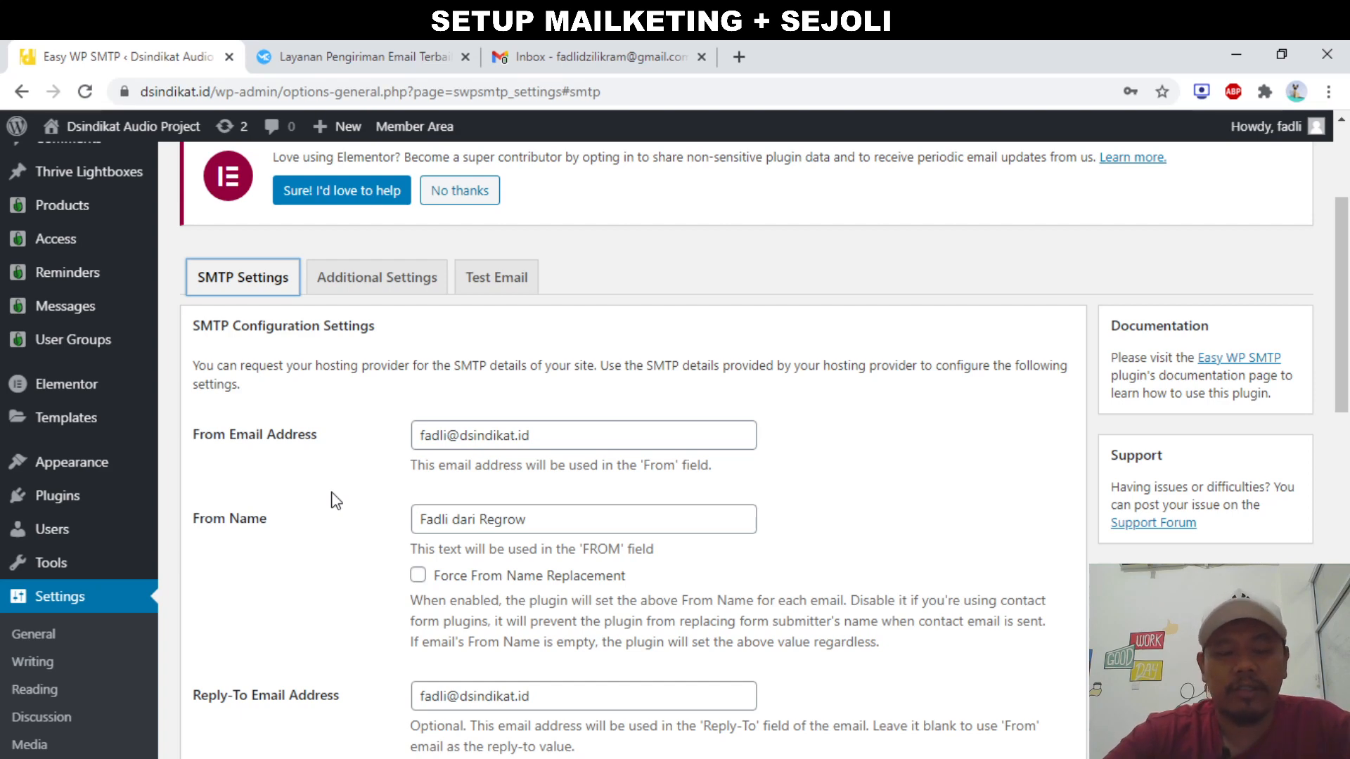
scroll(336, 500, "down", 1)
scroll(336, 500, "down", 3)
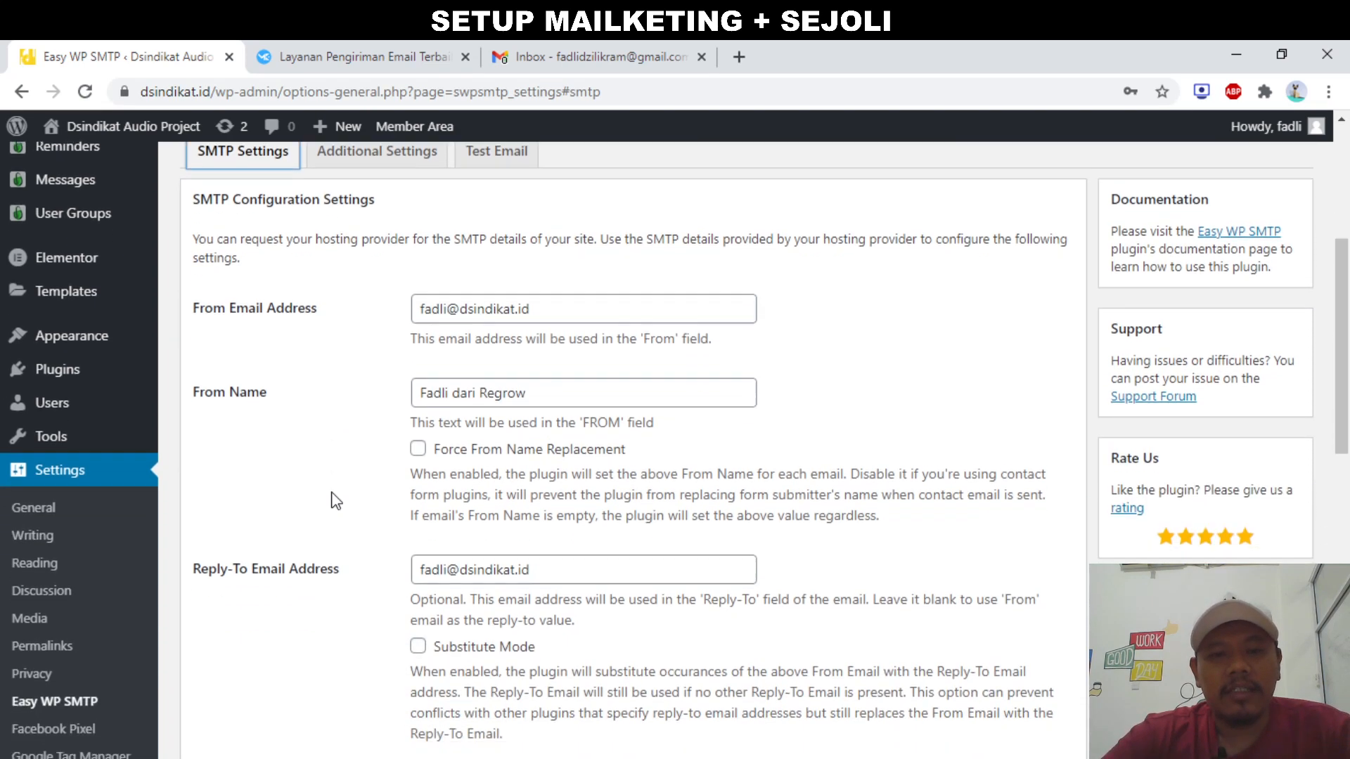
scroll(331, 500, "up", 4)
scroll(313, 535, "up", 2)
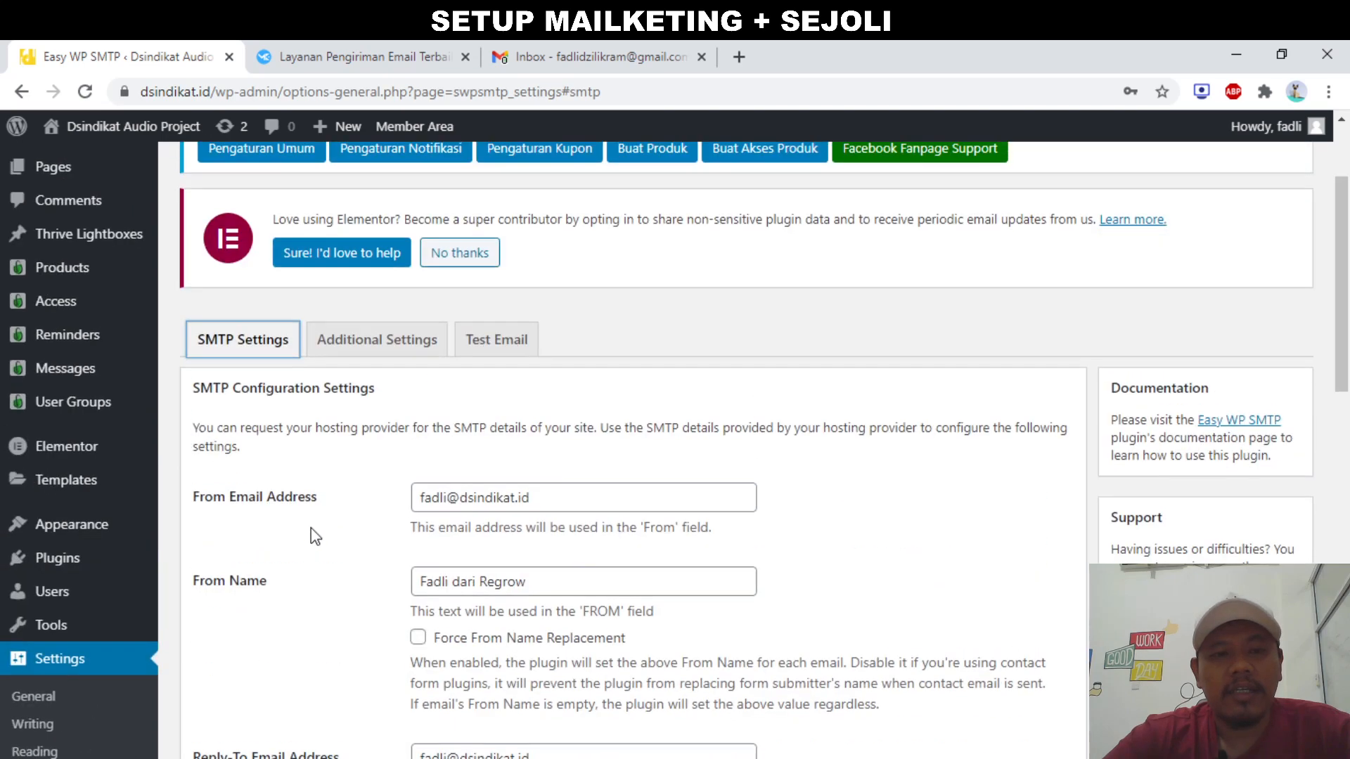
scroll(304, 566, "down", 3)
scroll(303, 562, "up", 3)
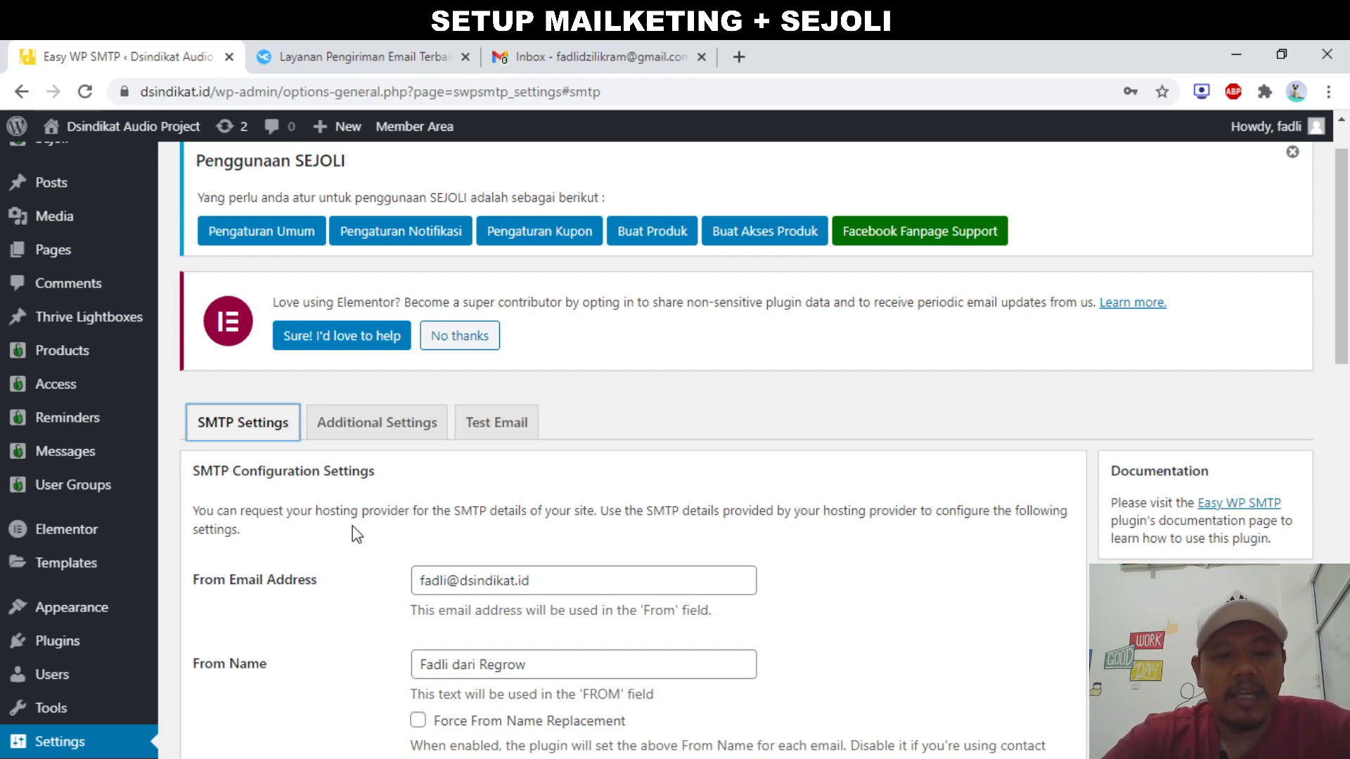
scroll(352, 527, "down", 5)
scroll(352, 526, "up", 1)
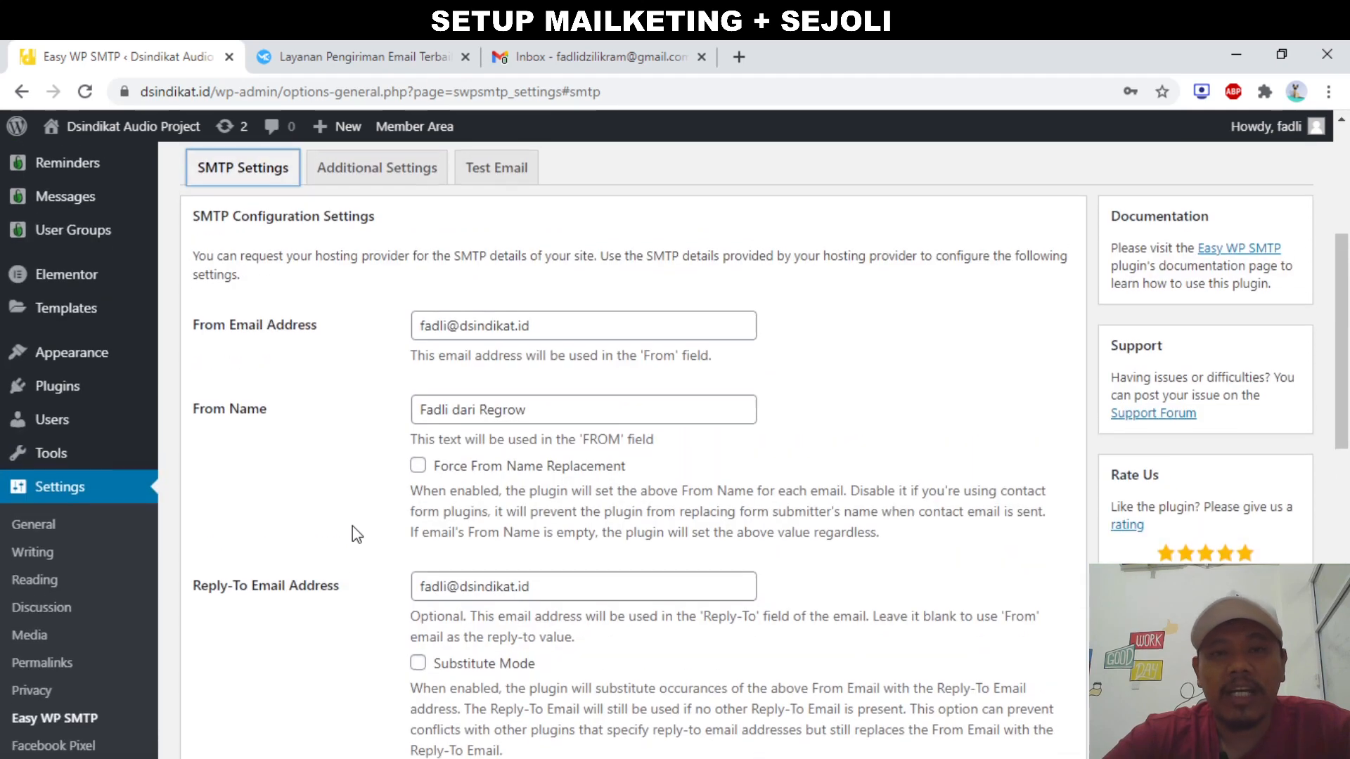
scroll(352, 526, "down", 1)
scroll(352, 526, "up", 1)
scroll(352, 526, "down", 1)
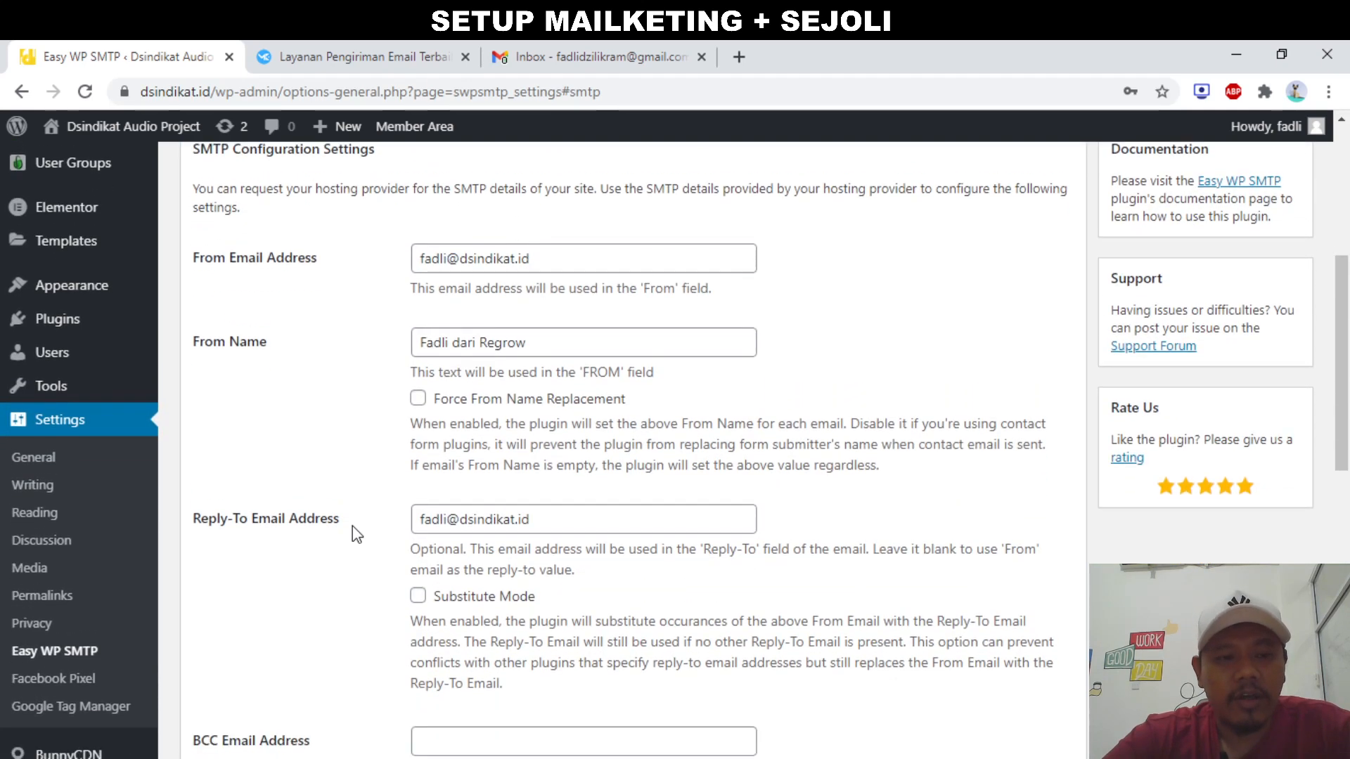
Deactivate the Easy WP SMTP plugin among the site's installed plugins
mouse_move(95, 317)
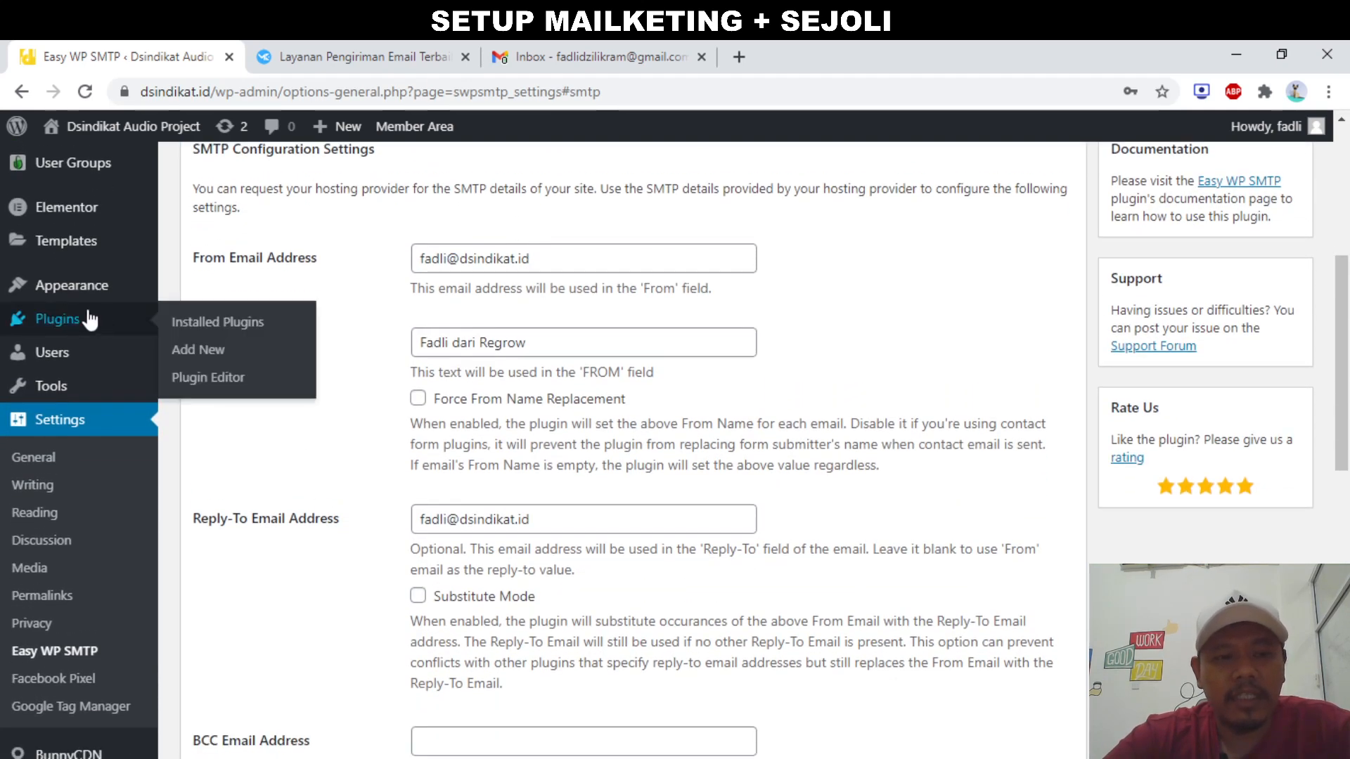
left_click(198, 334)
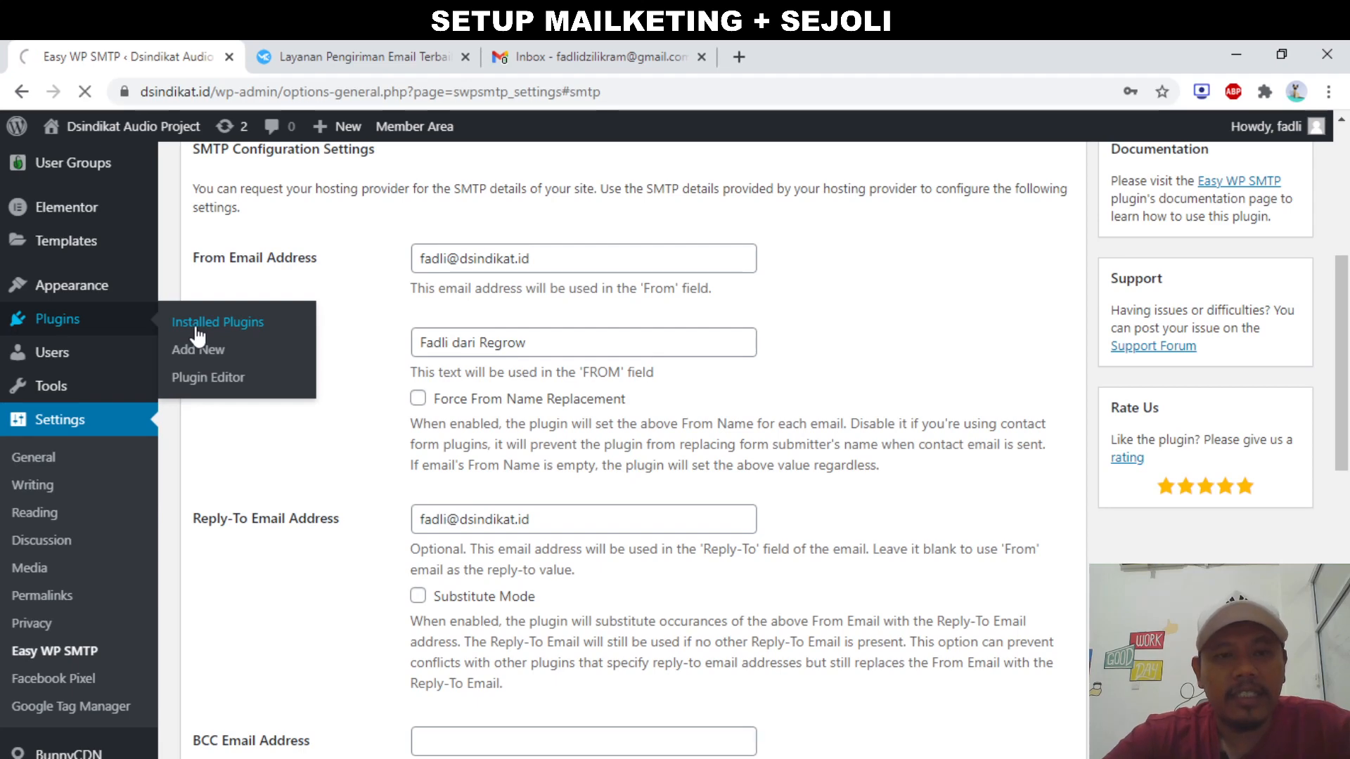
scroll(391, 503, "down", 1)
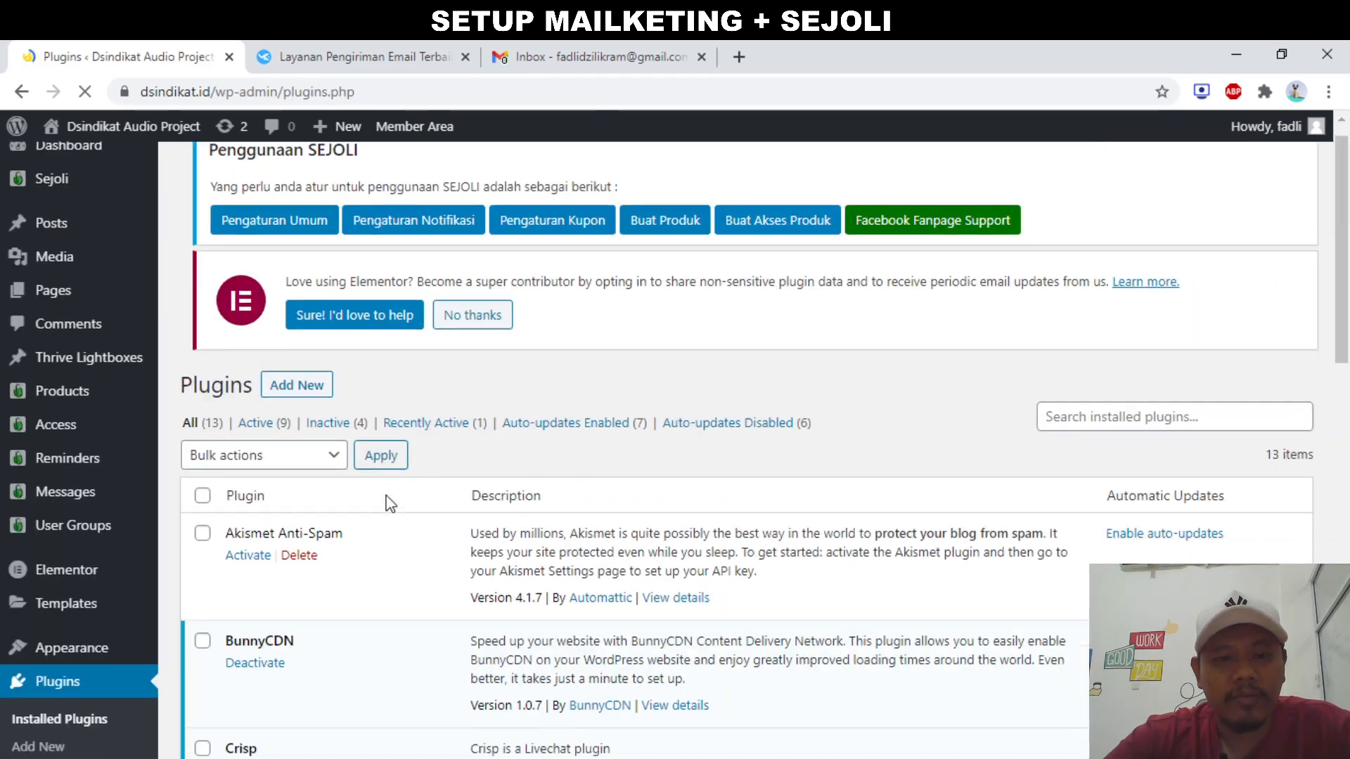
scroll(390, 503, "down", 6)
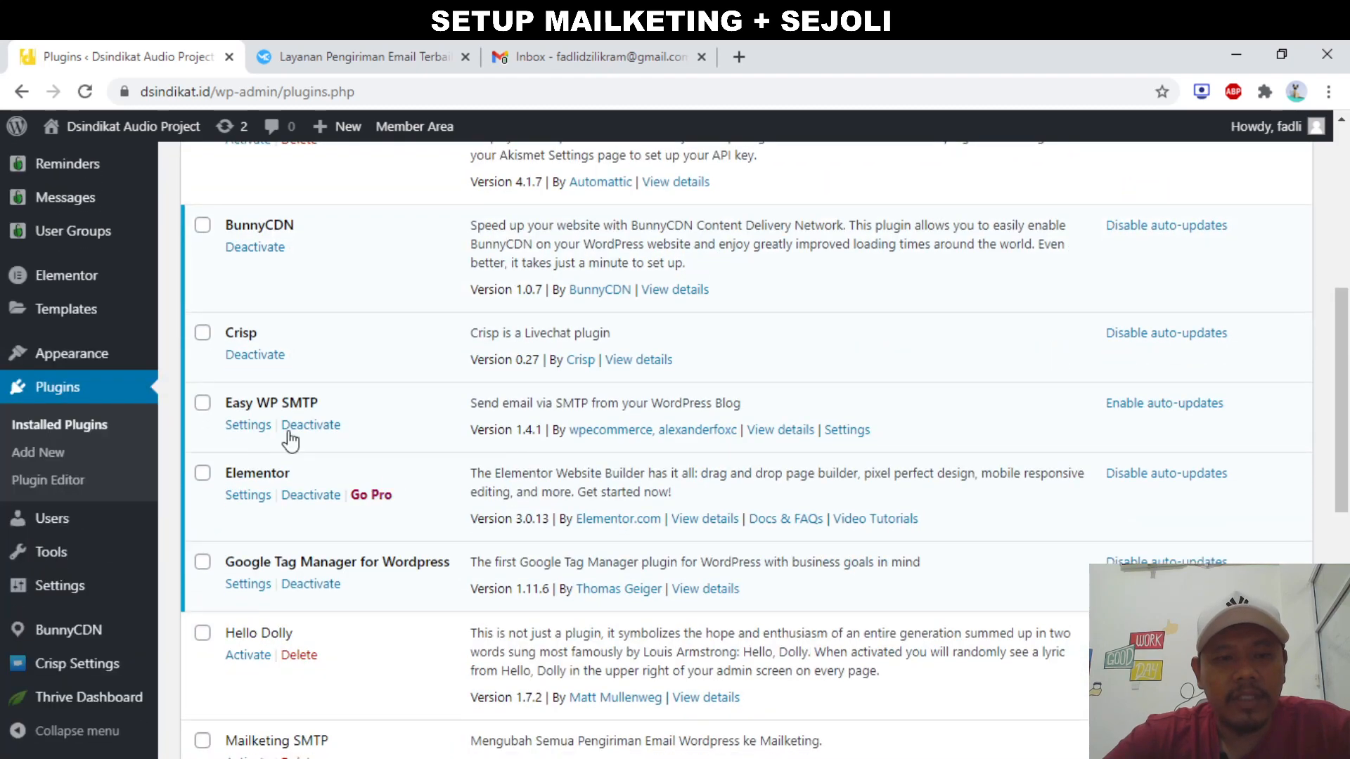
left_click(306, 430)
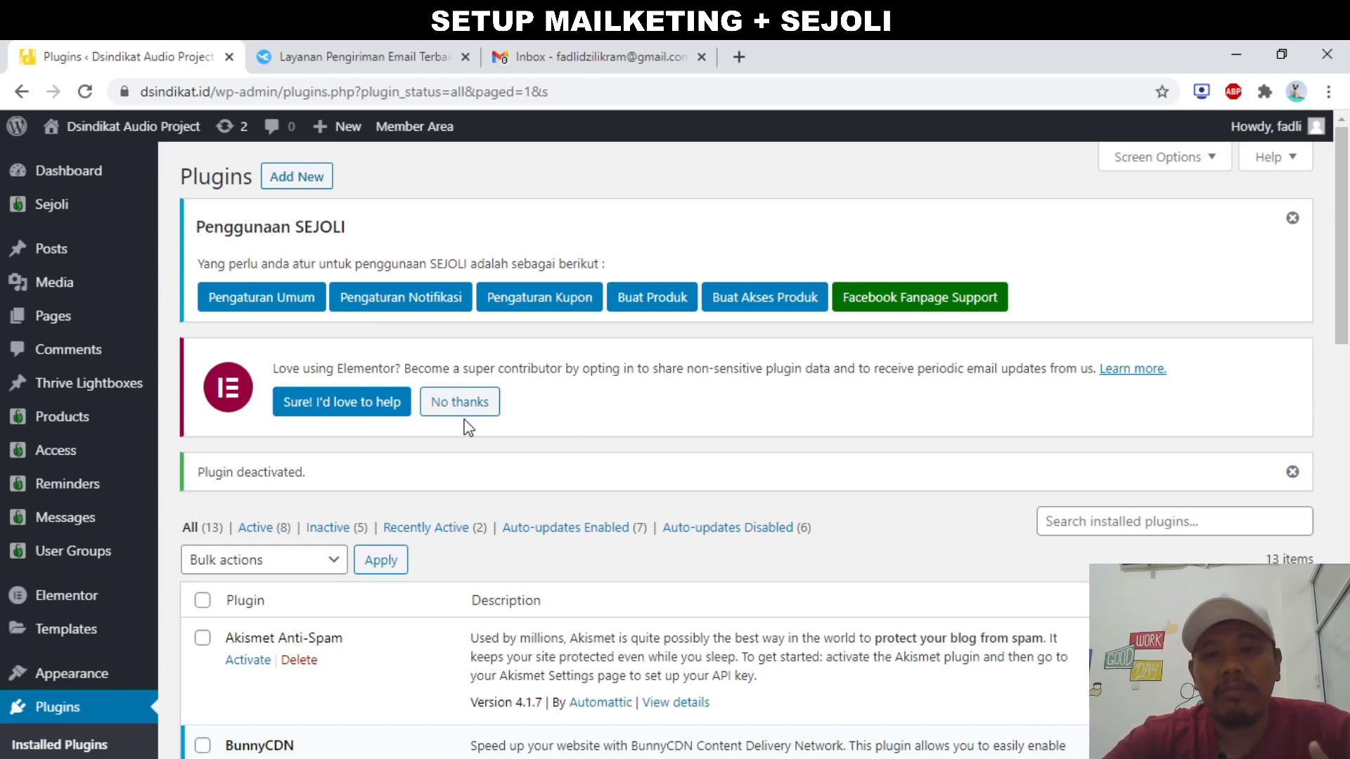
Switch to the Mailketing dashboard and open its WordPress integration guide
left_click(381, 51)
left_click(329, 233)
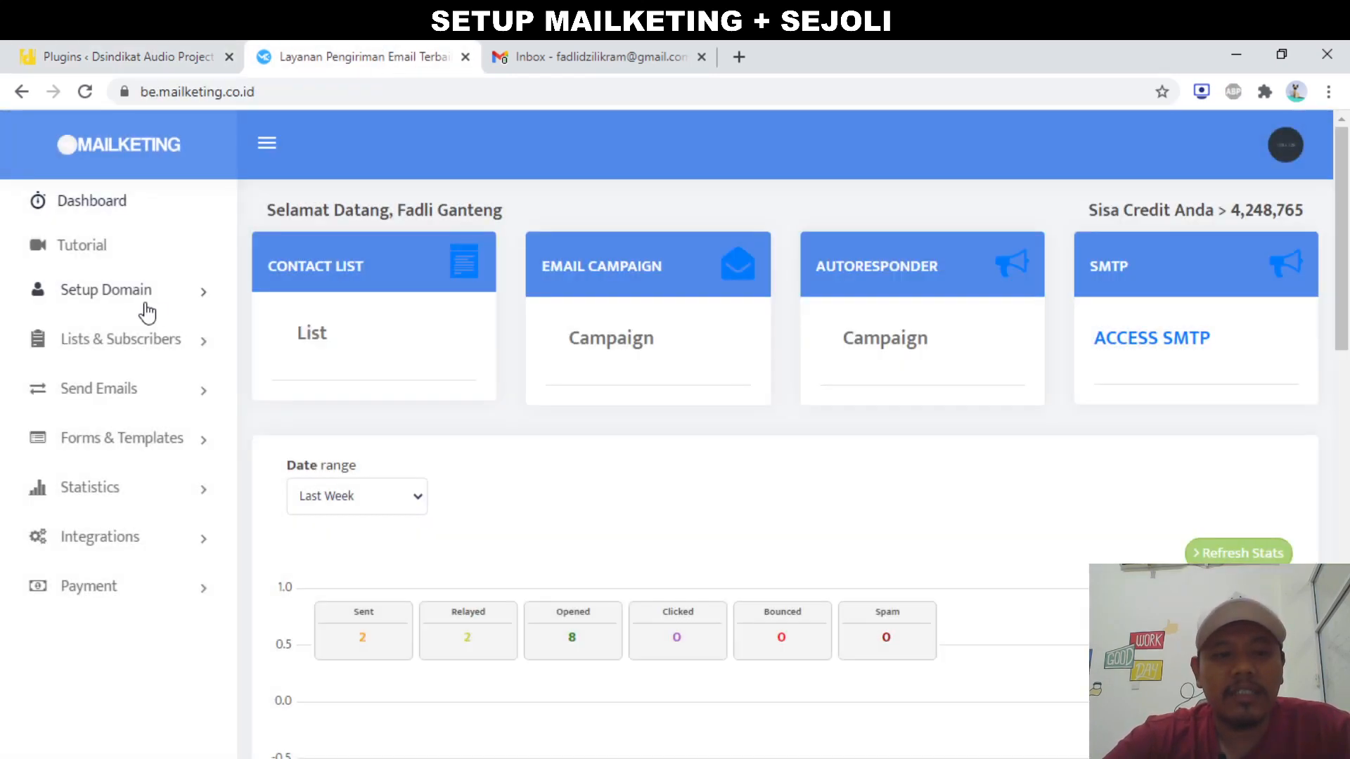
left_click(125, 547)
scroll(144, 594, "down", 1)
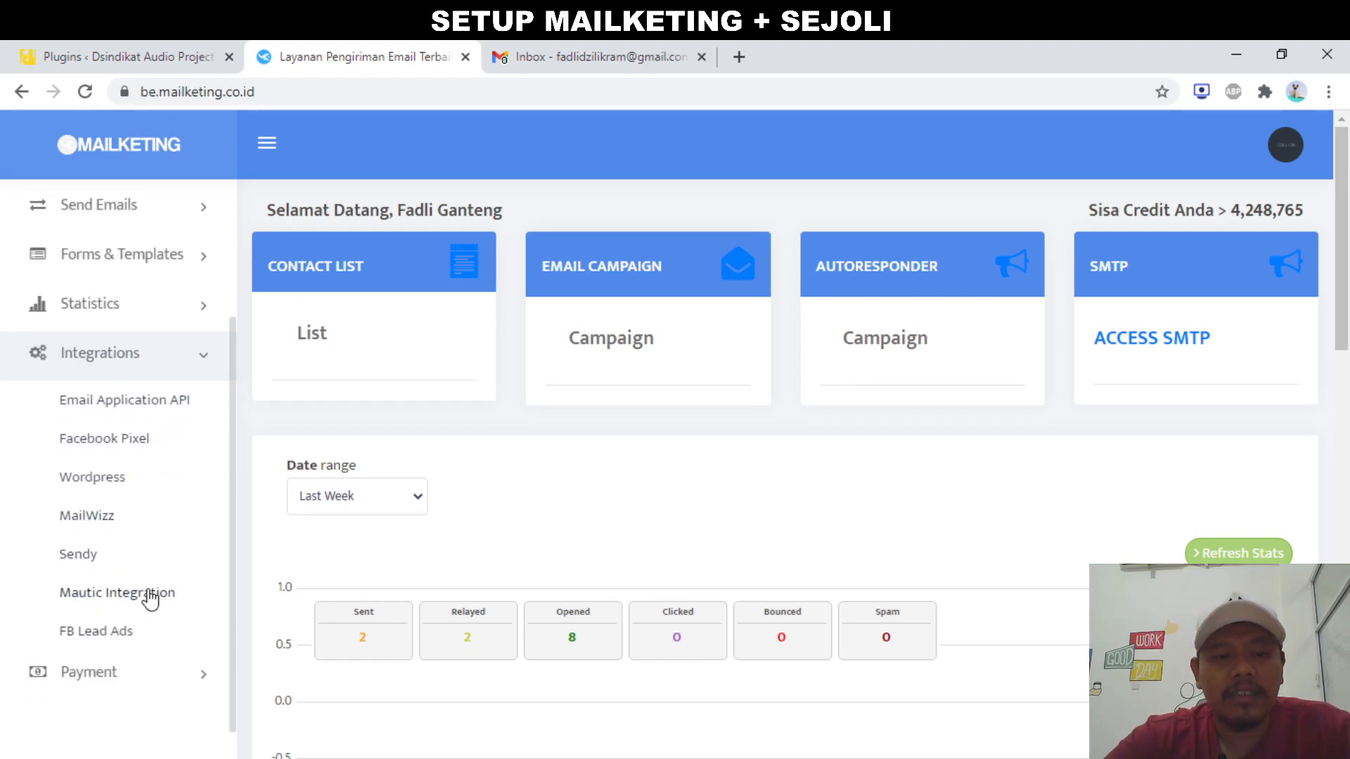
left_click(115, 479)
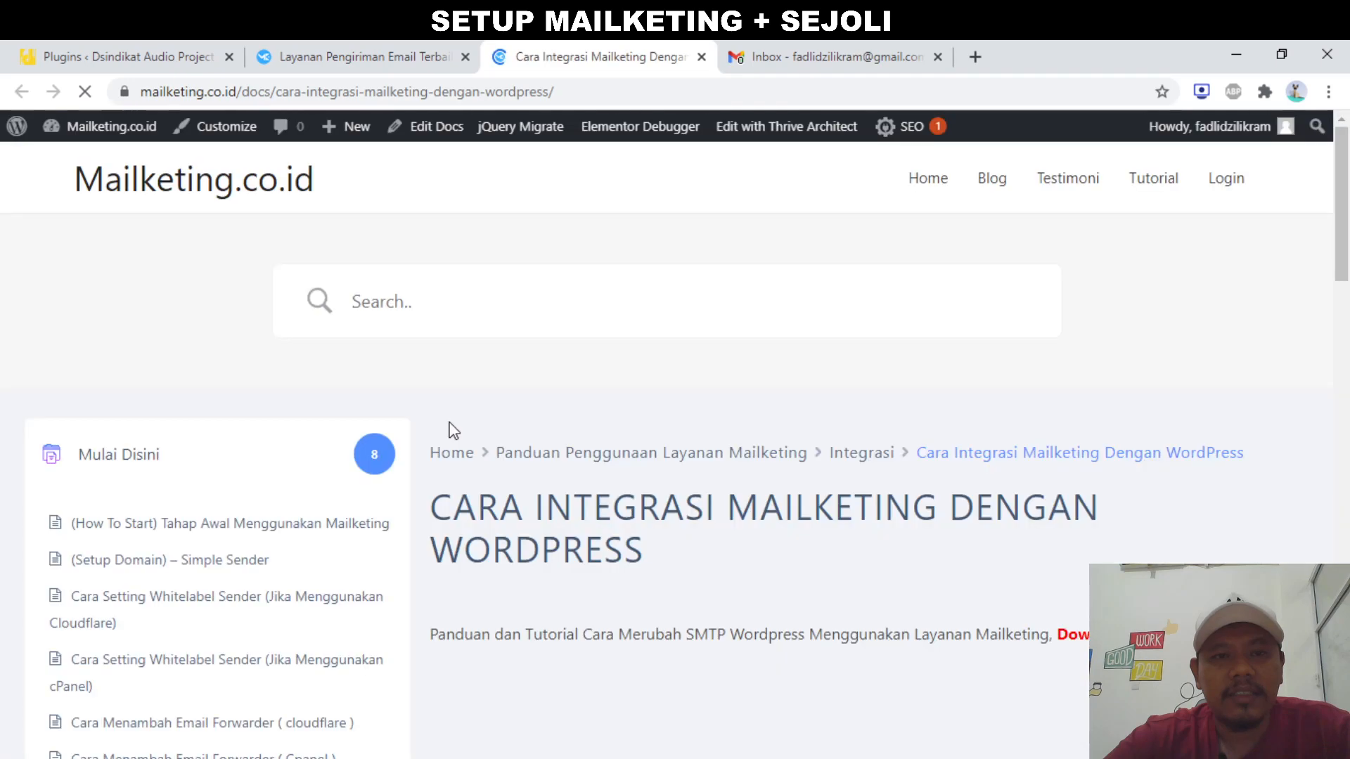
Download the Mailketing SMTP plugin linked in the guide, proceeding to be.mailketing.id despite the browser's privacy warning, and close the warning page
scroll(450, 443, "down", 2)
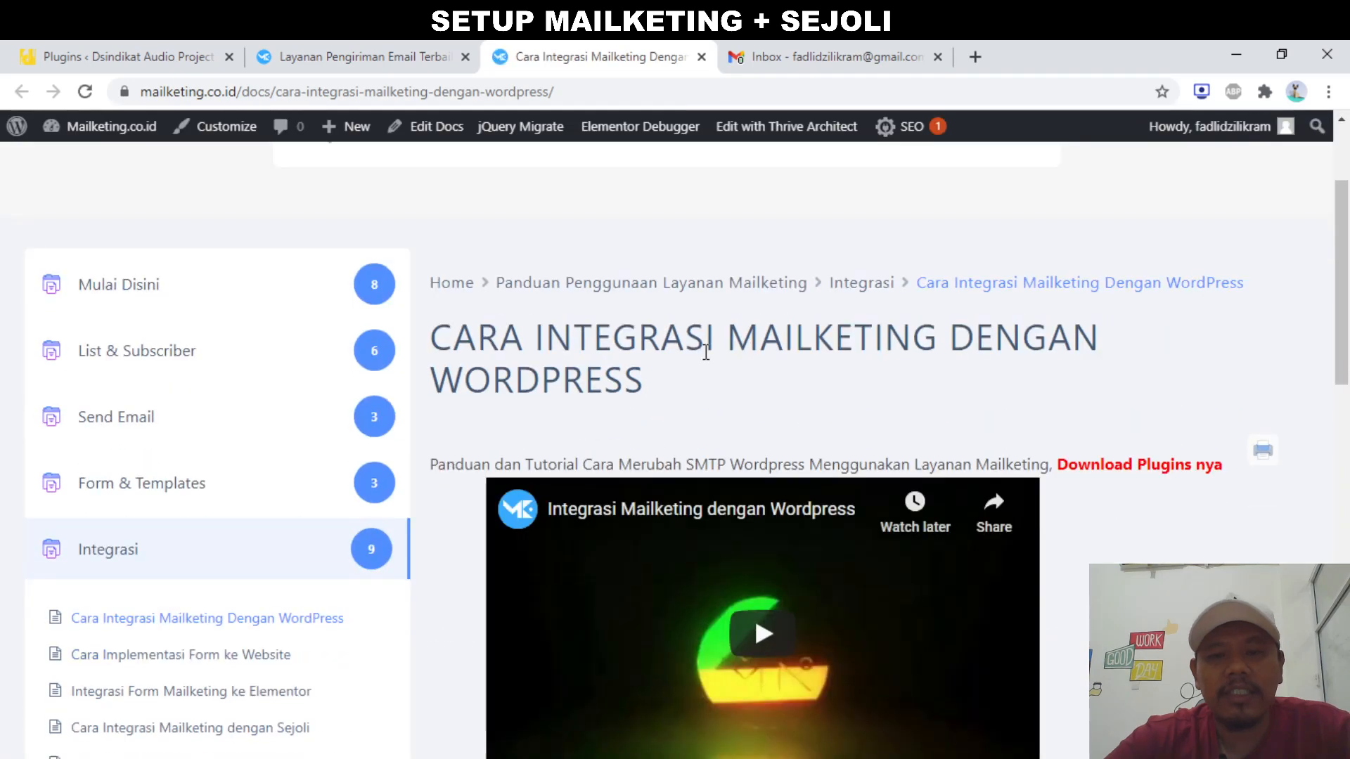
triple_click(605, 366)
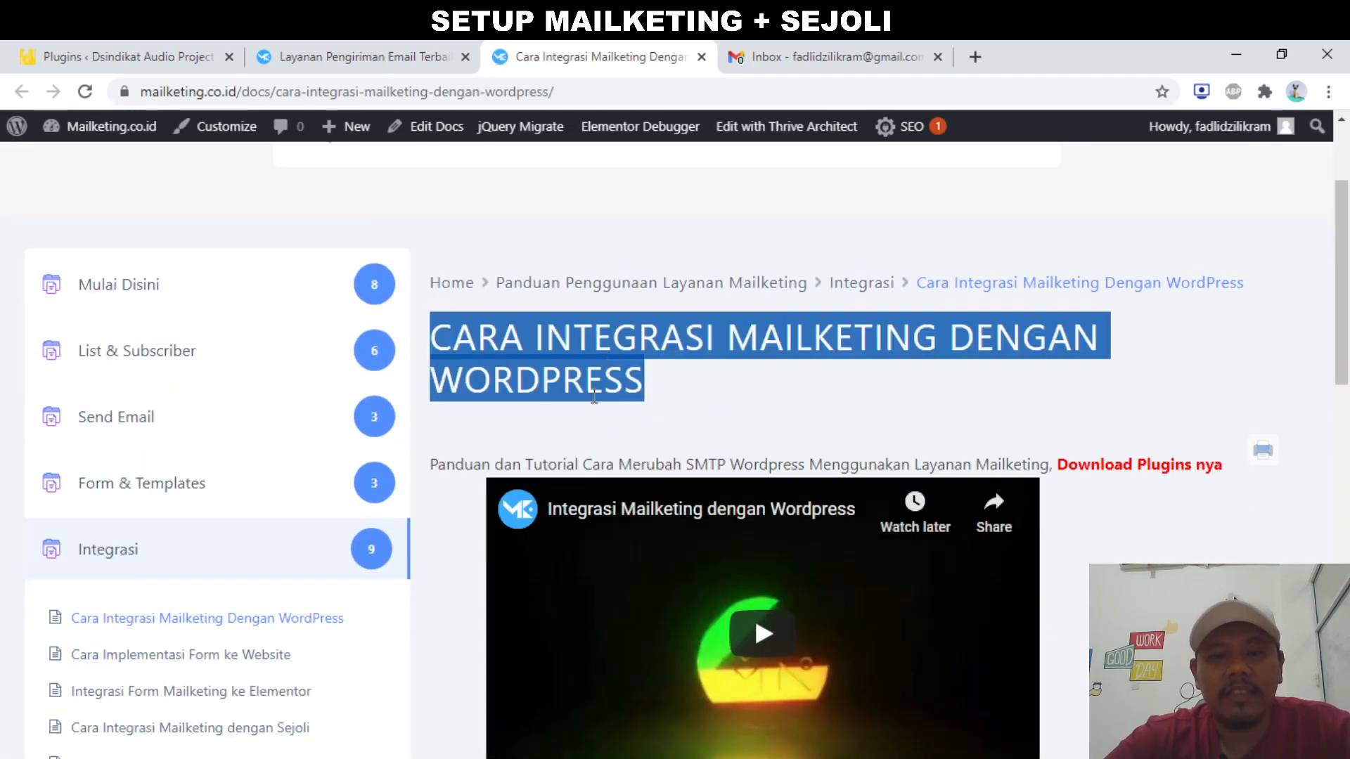
scroll(626, 472, "down", 1)
scroll(626, 472, "down", 1)
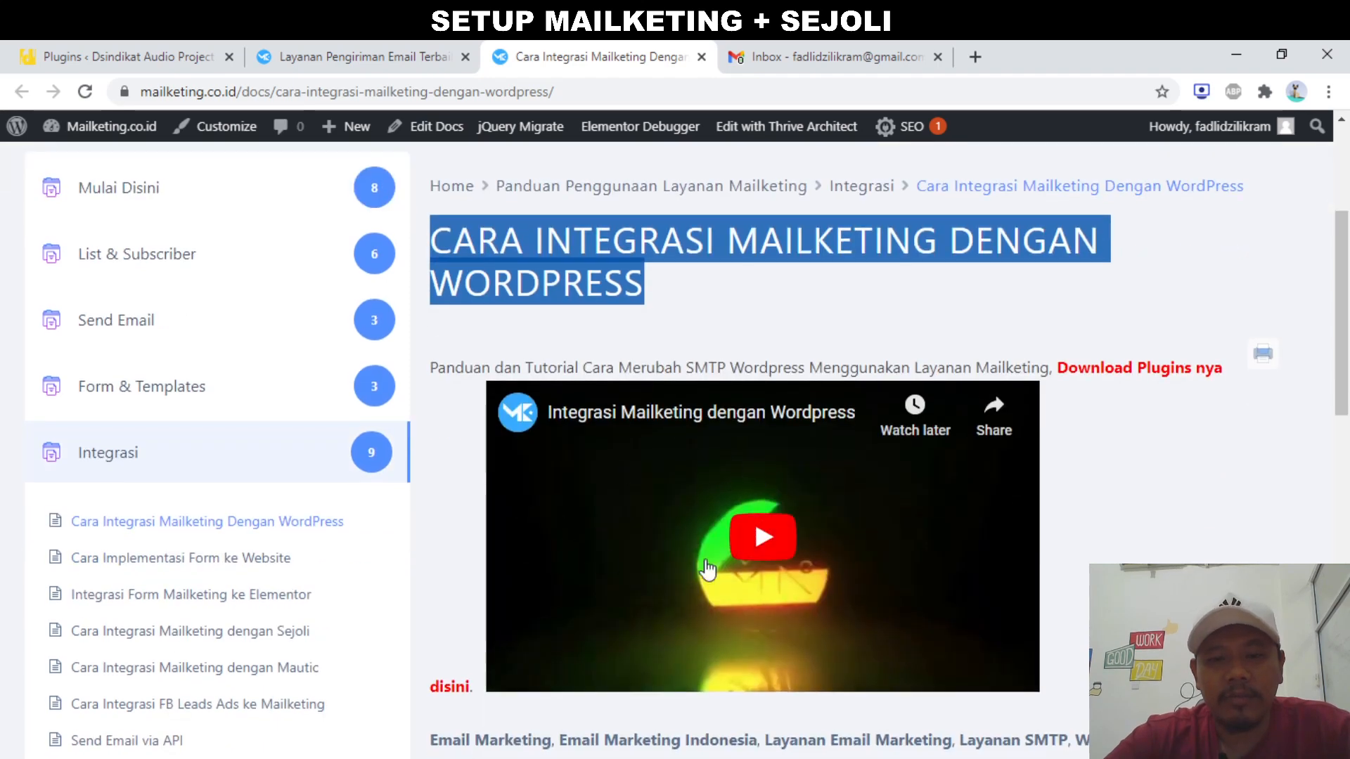
double_click(795, 362)
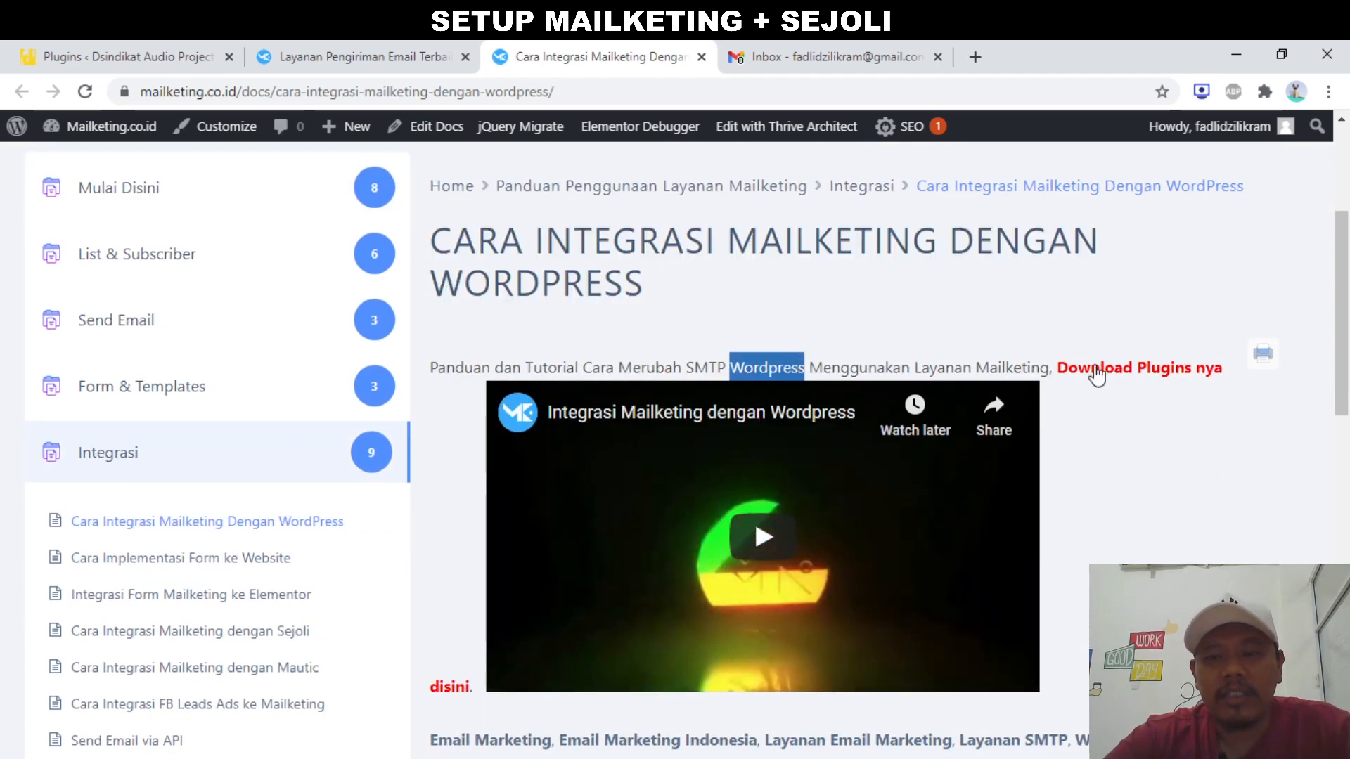
left_click(1155, 378)
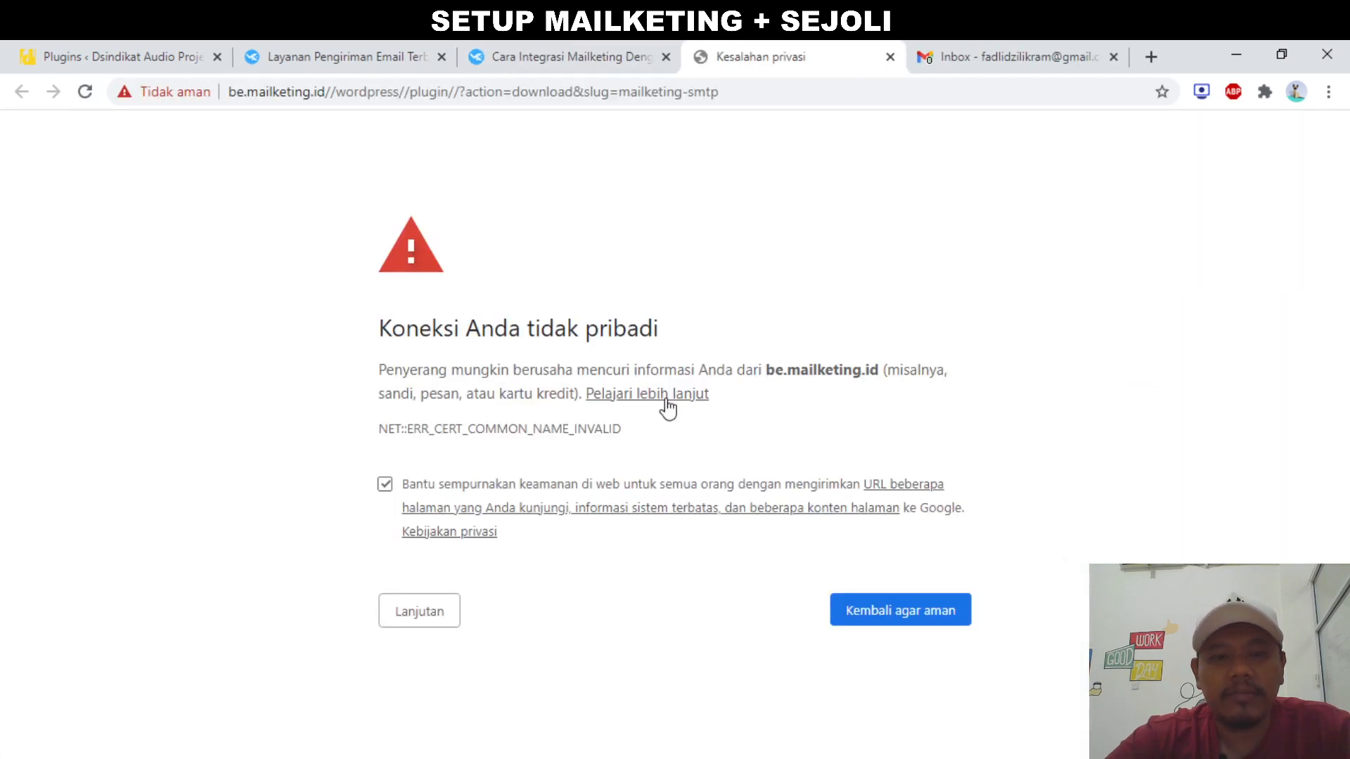
left_click(407, 611)
scroll(413, 615, "down", 1)
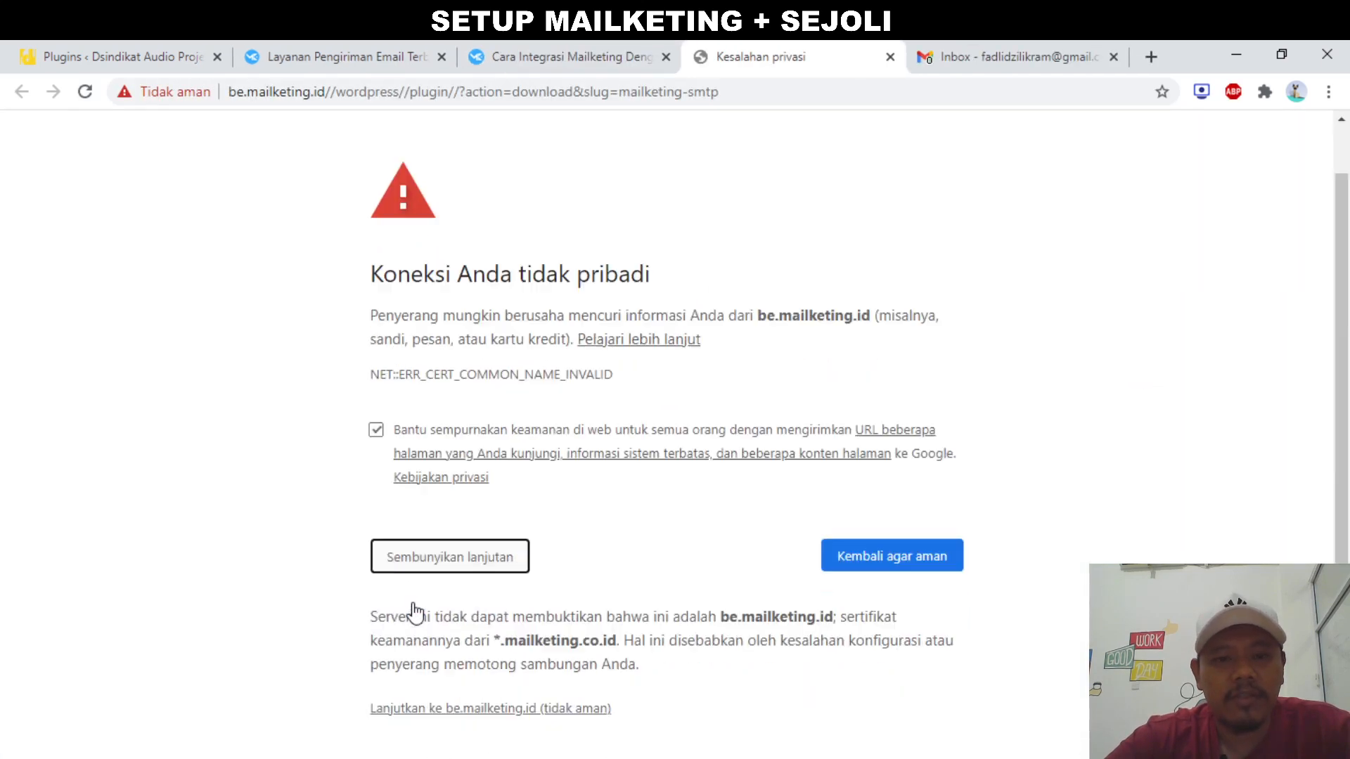
left_click(514, 700)
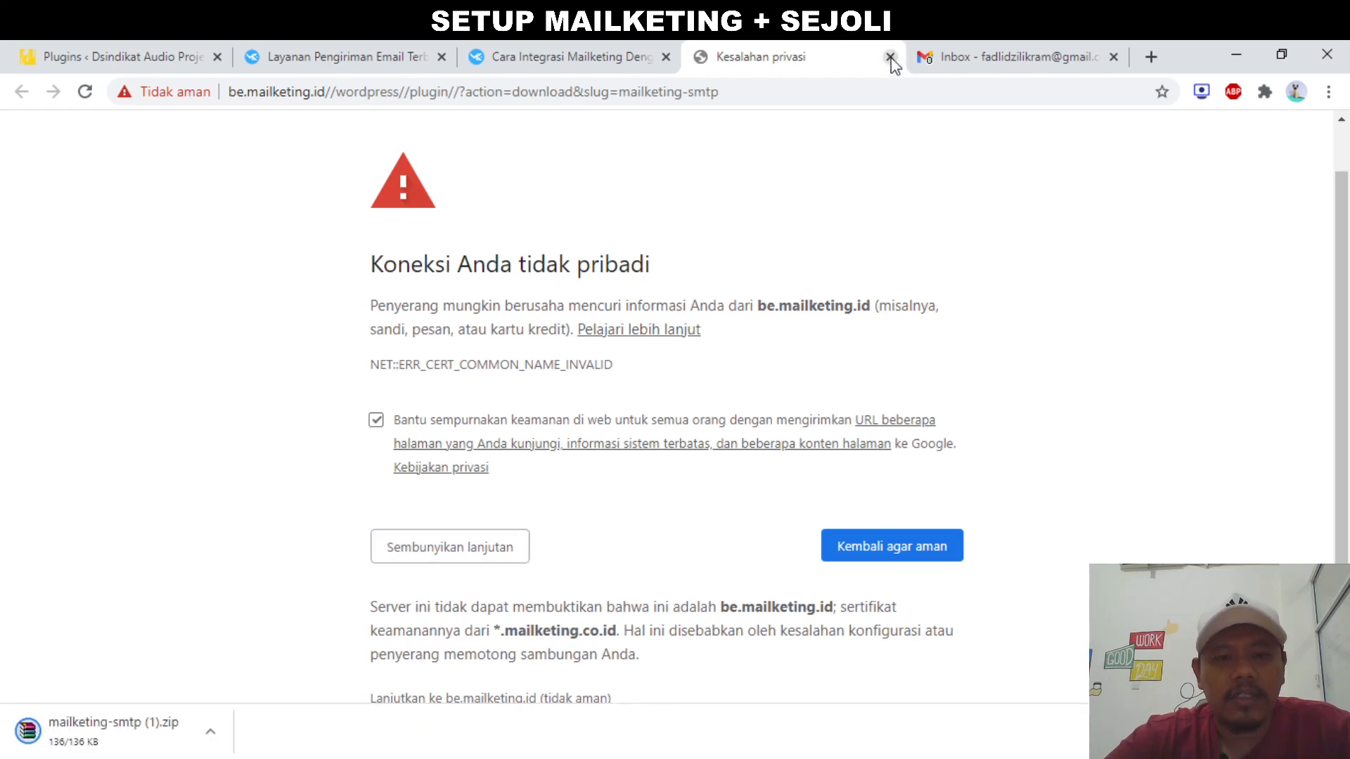
left_click(889, 57)
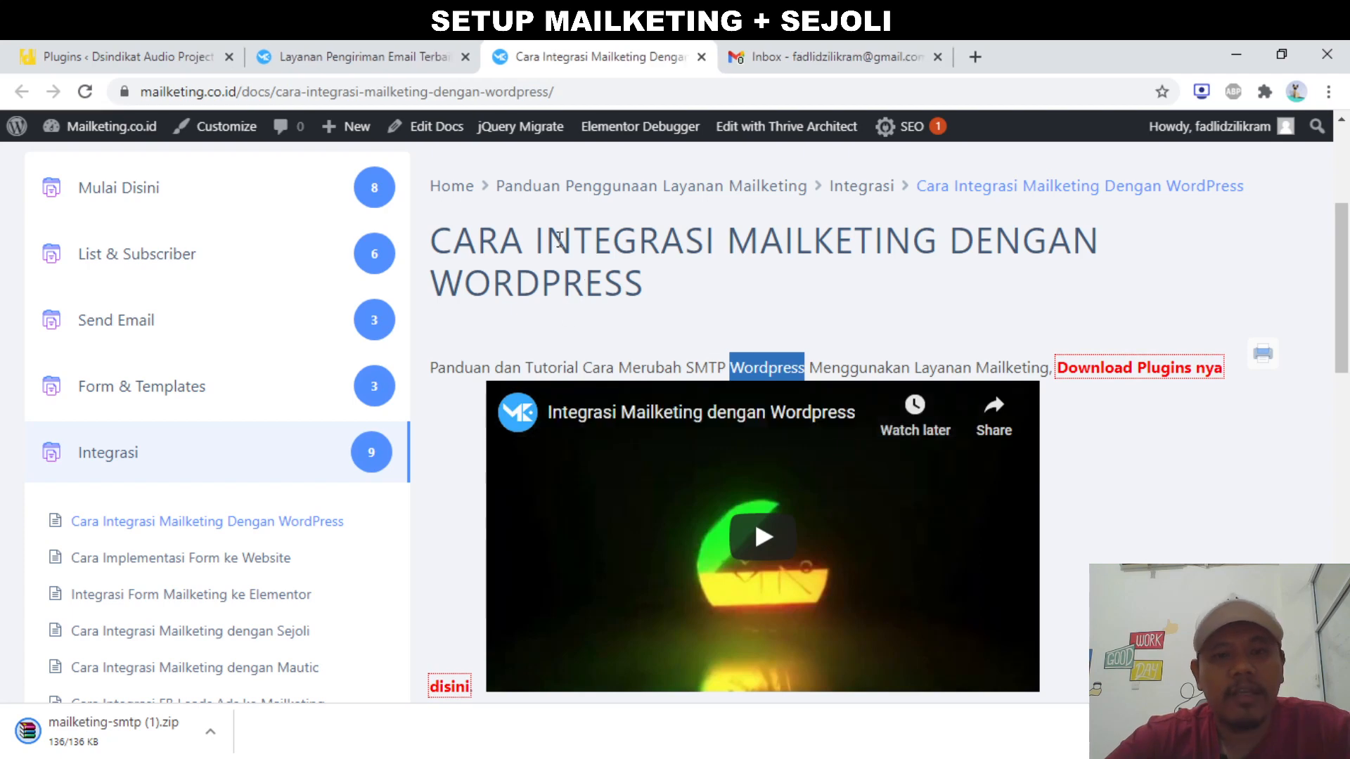
Return to the WordPress site's plugins page and open the form for uploading a new plugin as a .zip file
scroll(559, 239, "up", 1)
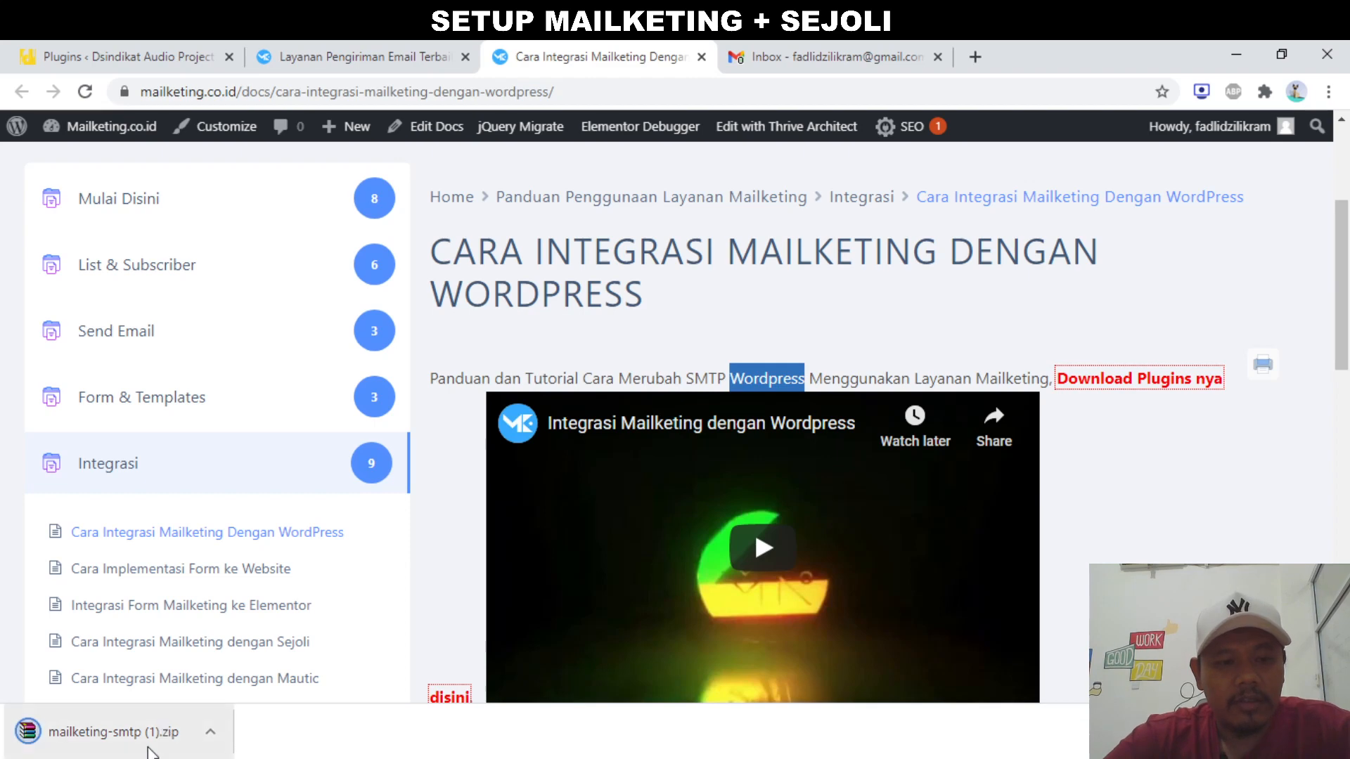
left_click(187, 43)
scroll(414, 384, "down", 5)
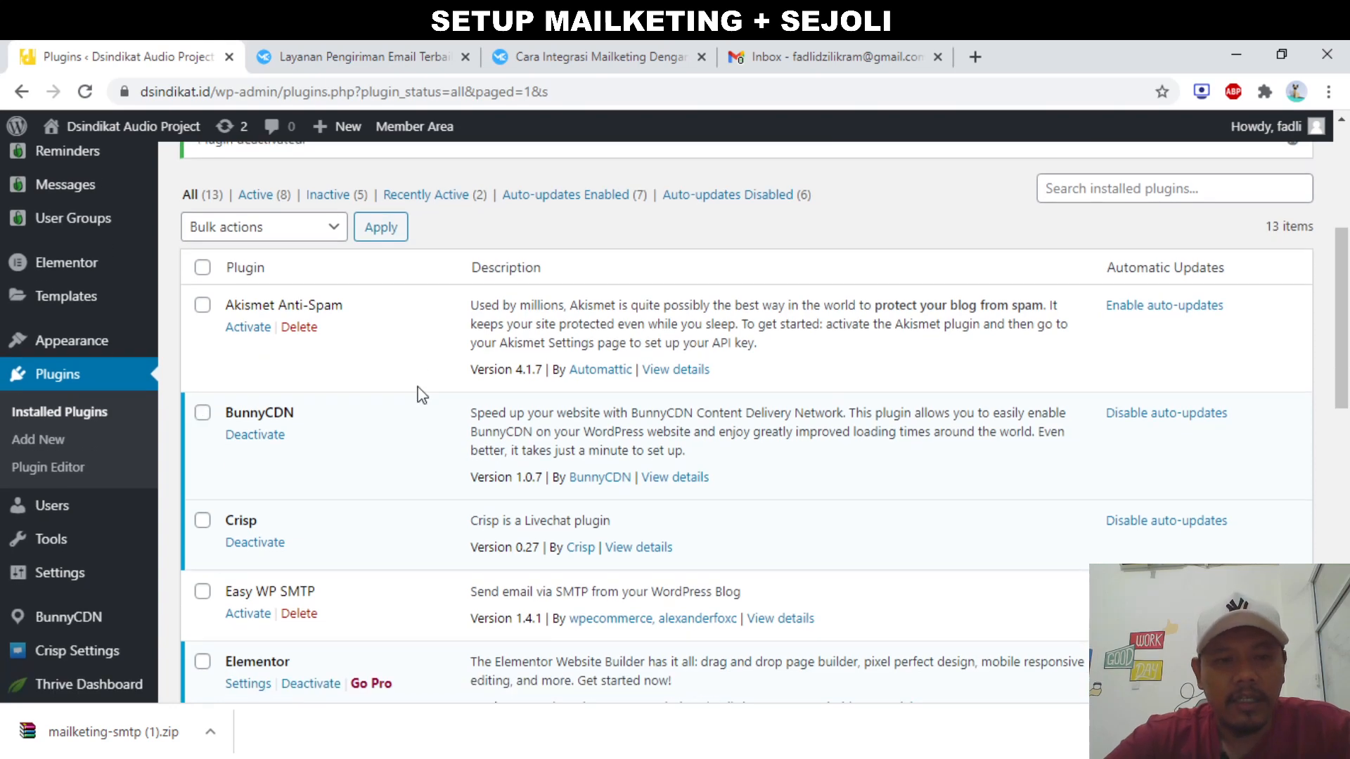
scroll(422, 392, "up", 4)
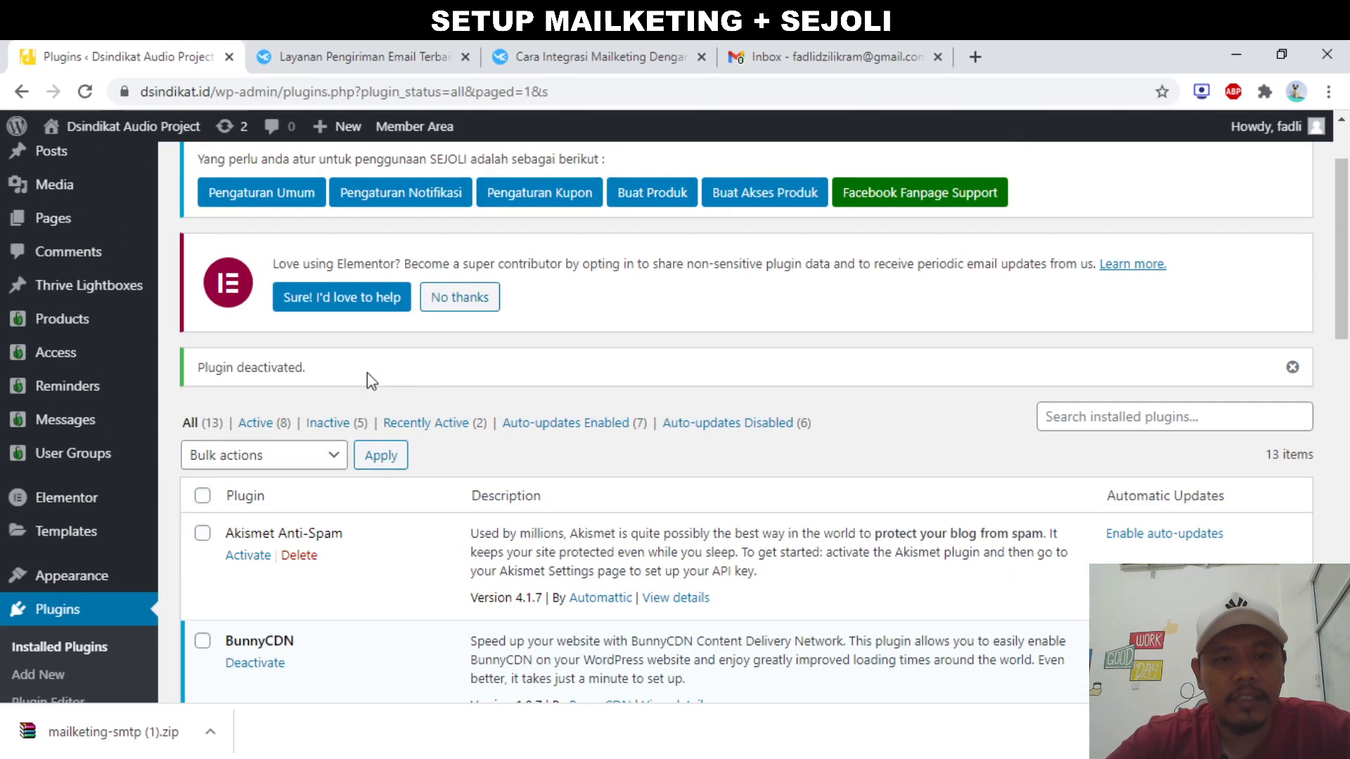
scroll(367, 373, "up", 2)
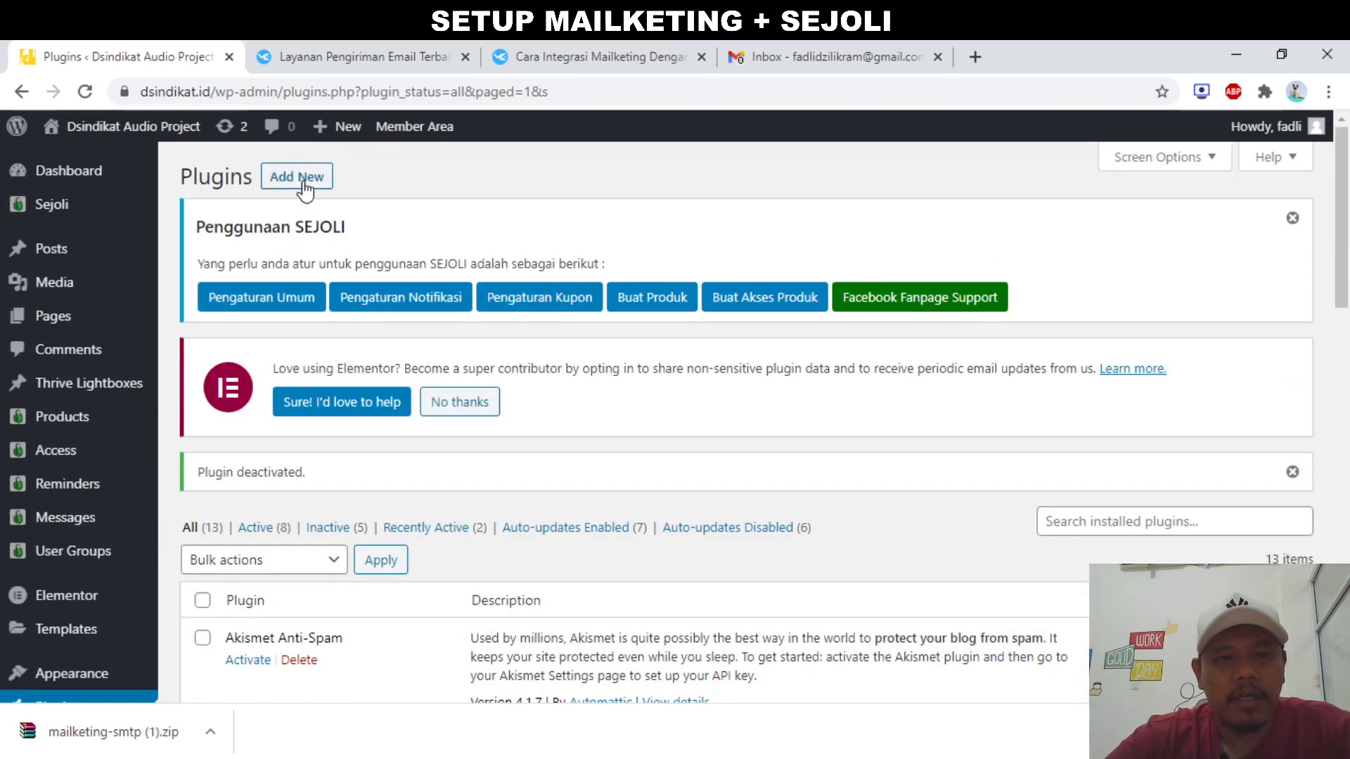
mouse_move(148, 478)
scroll(148, 478, "down", 3)
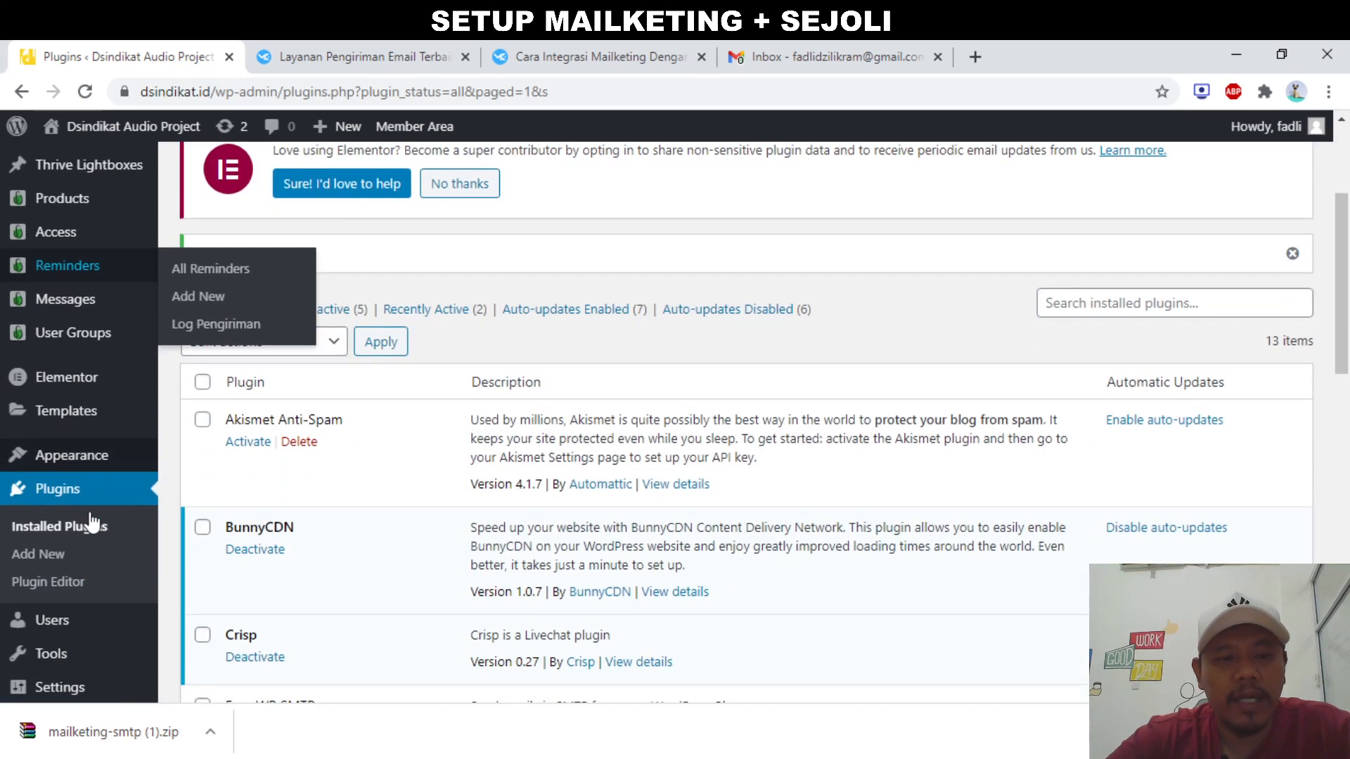
scroll(359, 488, "up", 3)
left_click(299, 177)
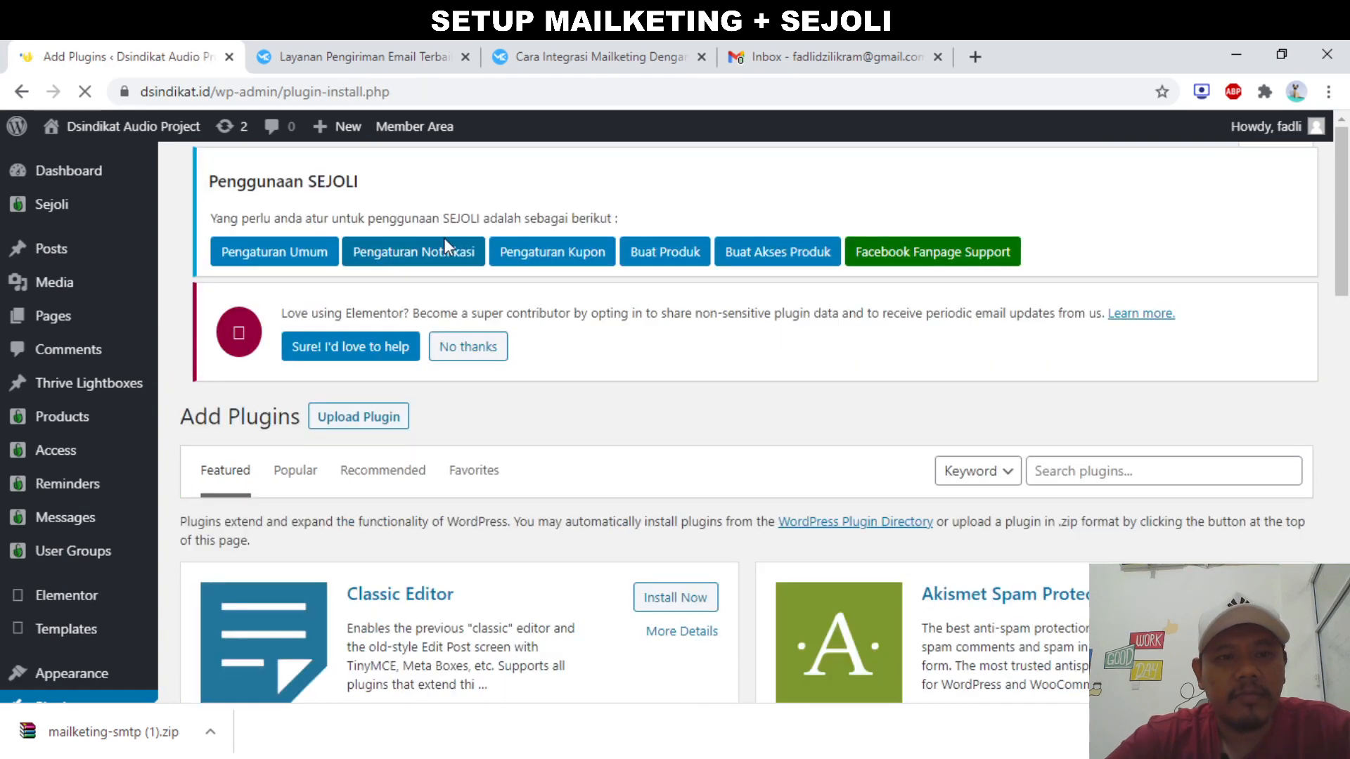
scroll(394, 303, "down", 2)
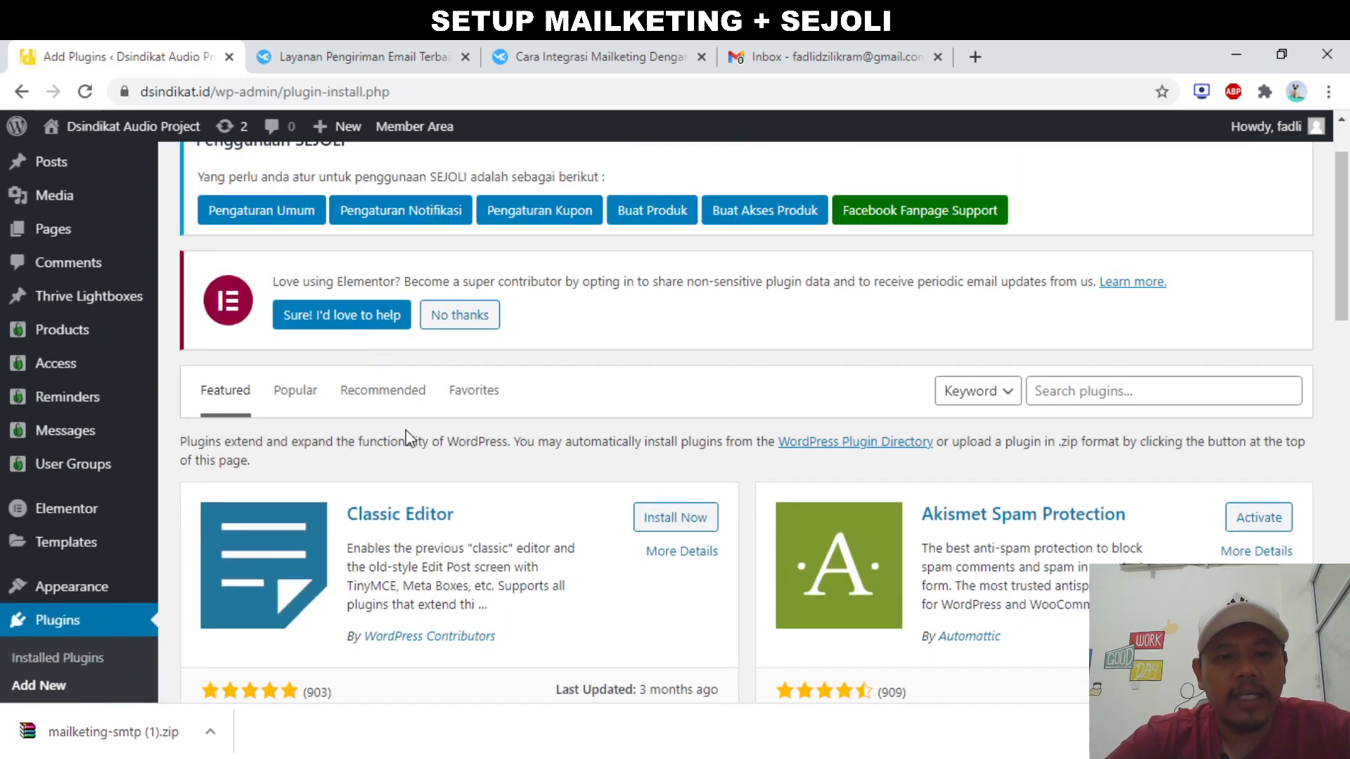
scroll(406, 435, "up", 2)
left_click(381, 175)
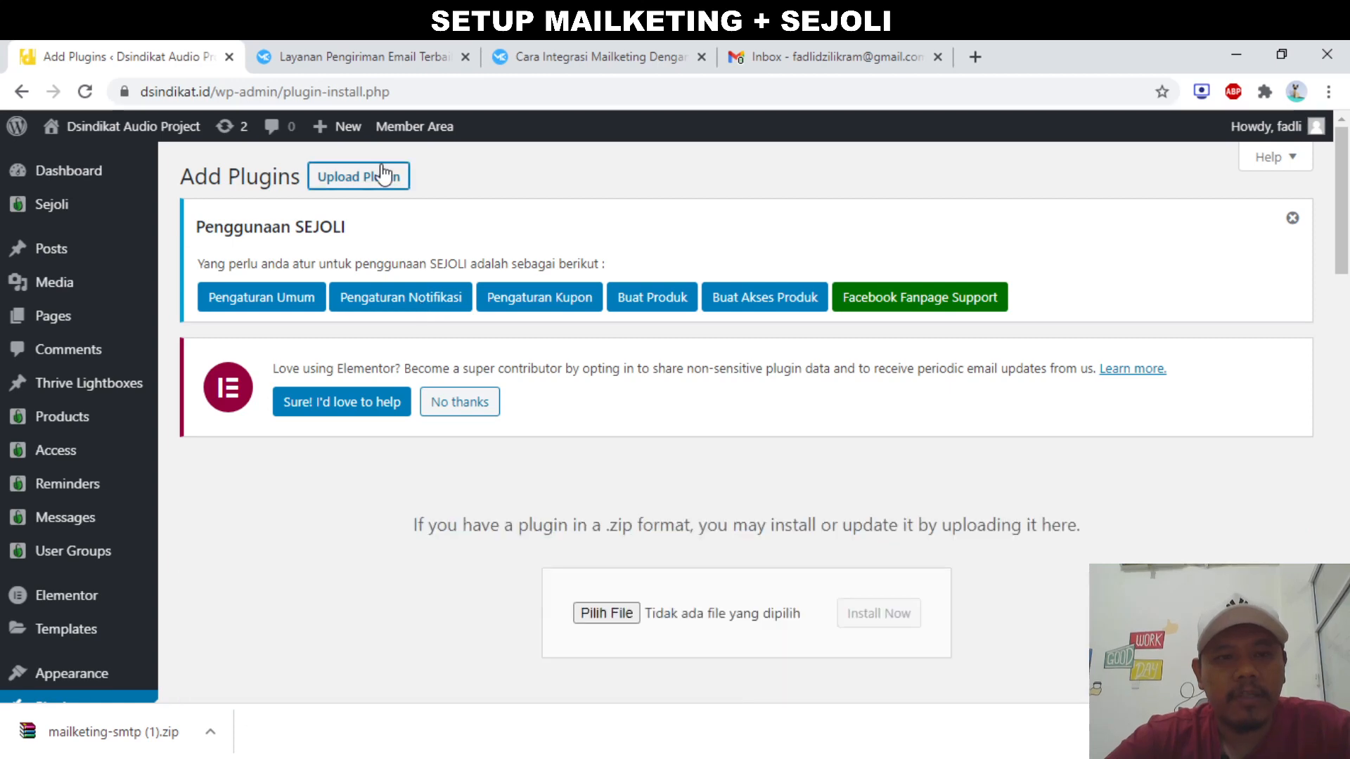
Try to install the plugin from mailketing-smtp (1).zip, then cancel replacing the current copy and go back
left_click(606, 613)
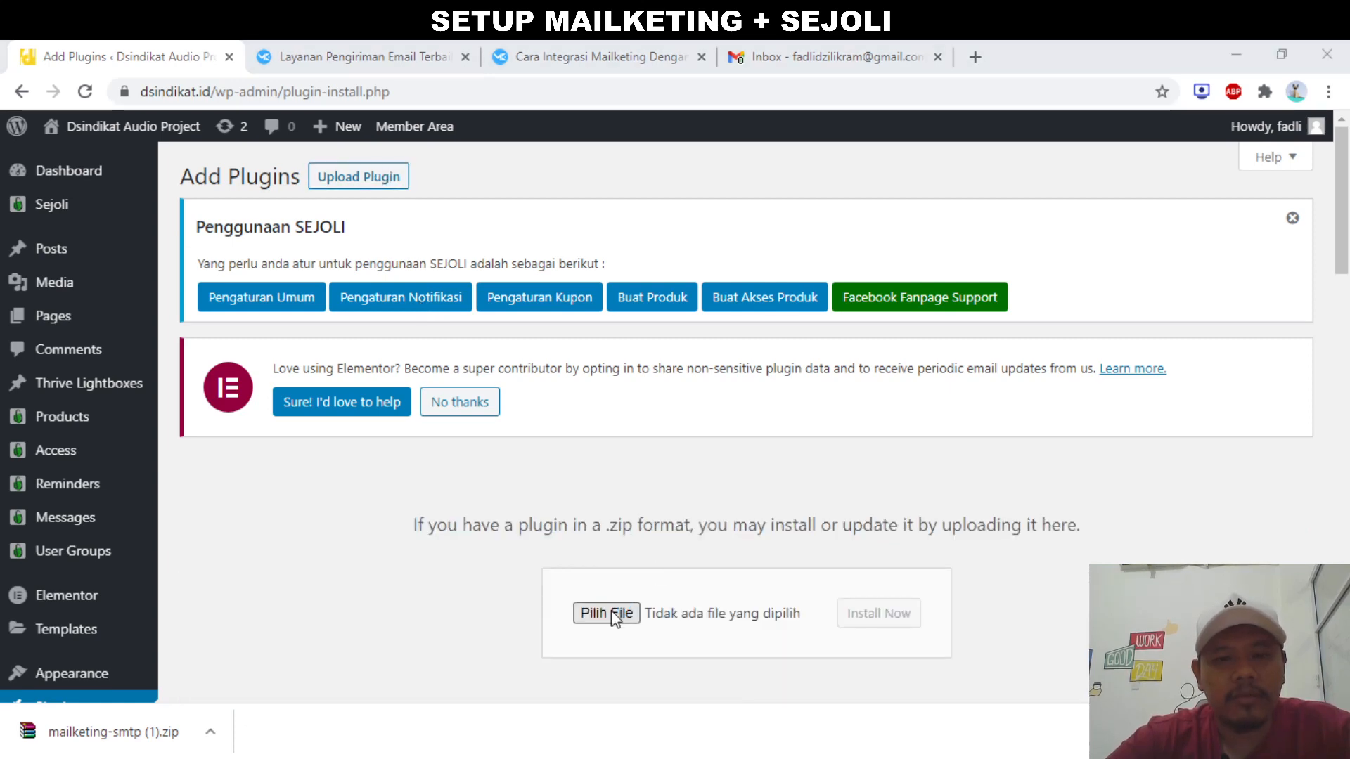
double_click(600, 381)
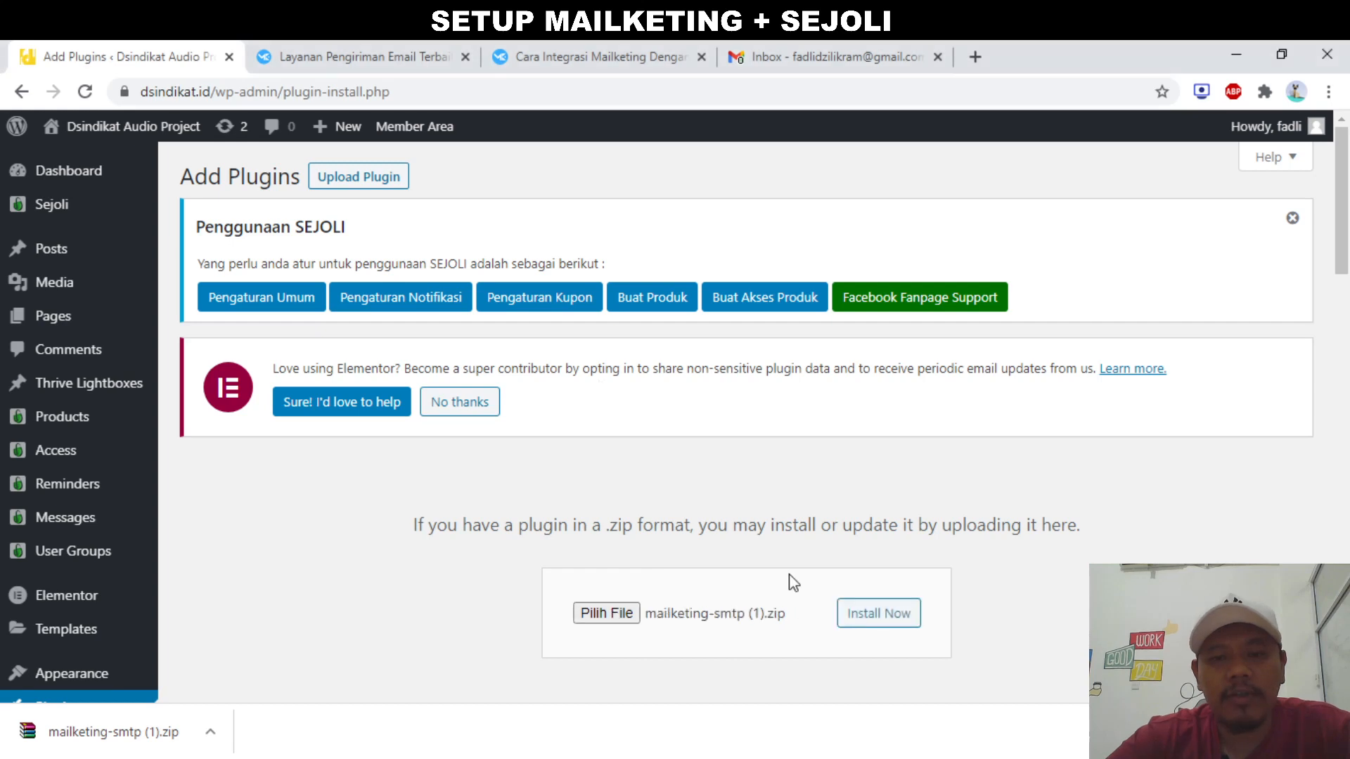
left_click(878, 612)
scroll(753, 564, "down", 1)
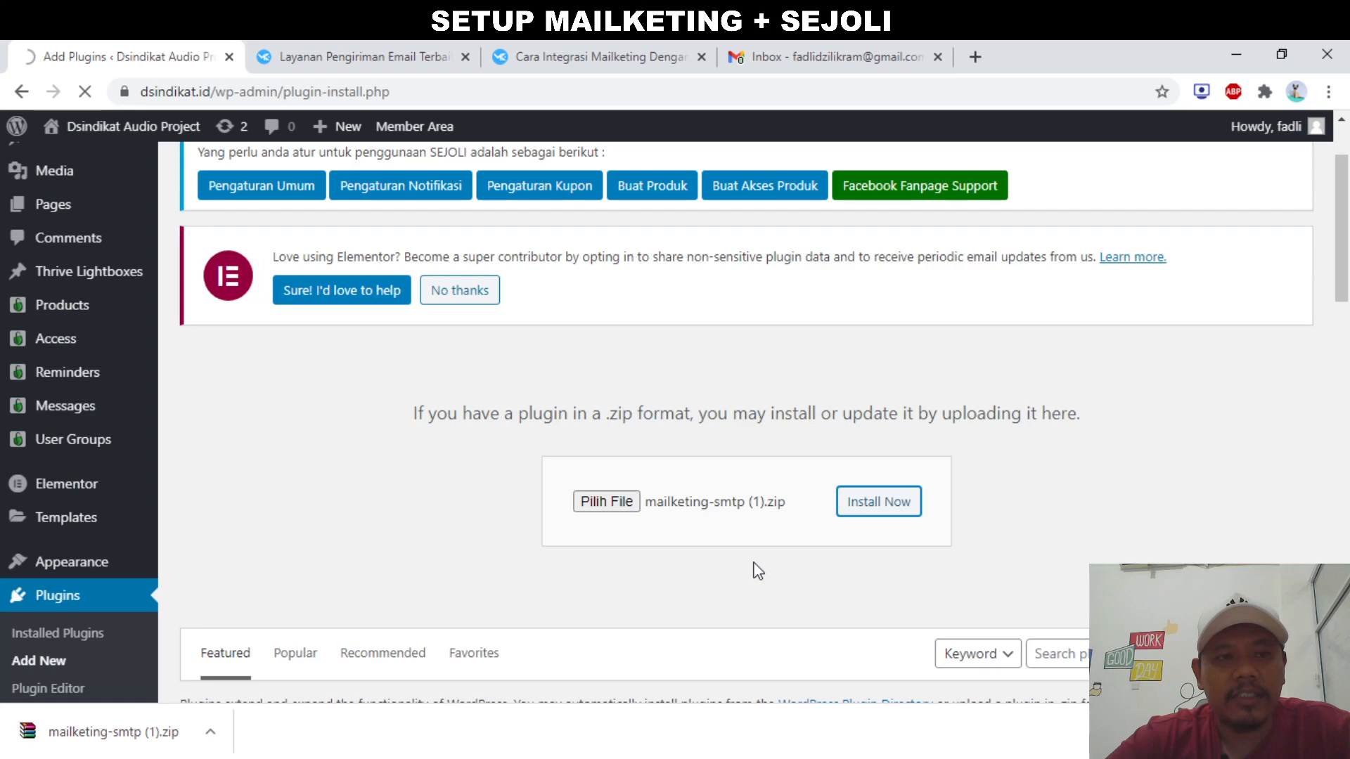
scroll(710, 584, "down", 1)
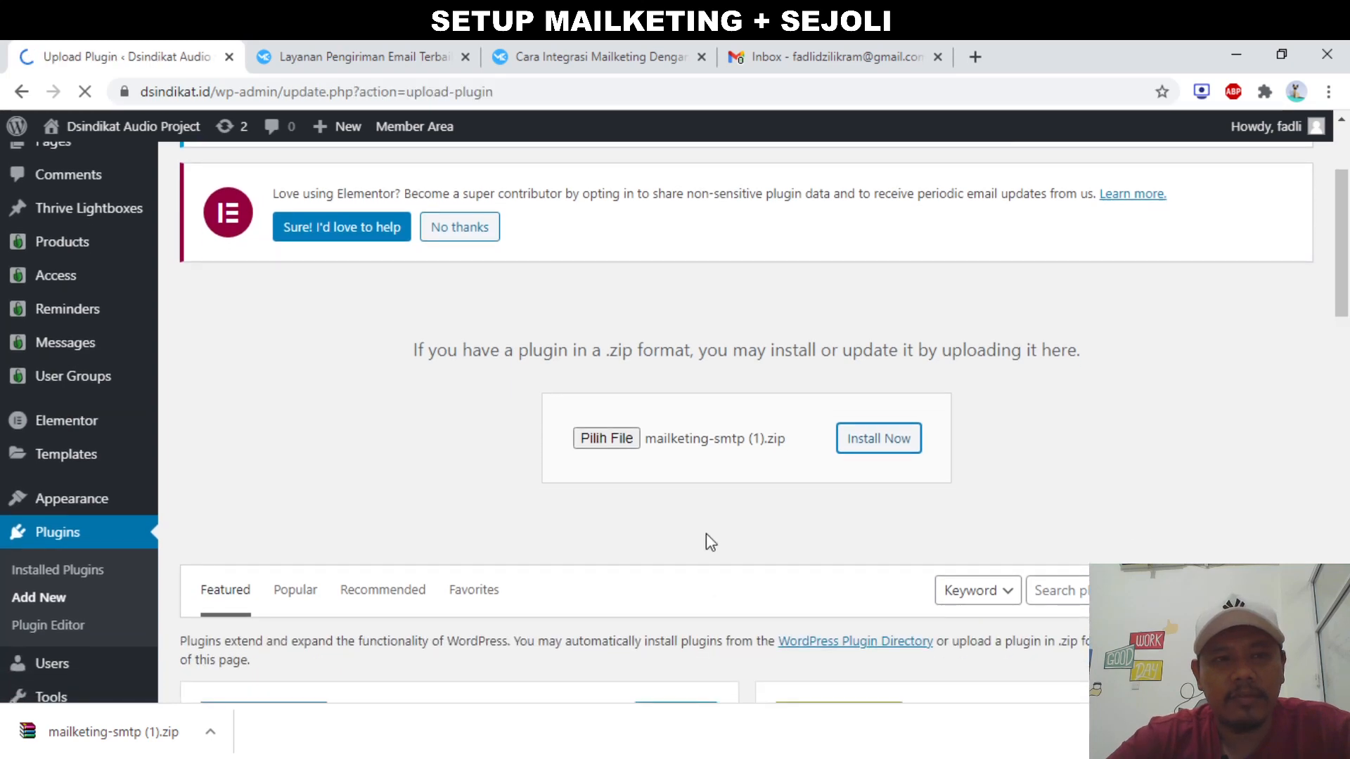
scroll(696, 541, "down", 2)
scroll(689, 538, "down", 5)
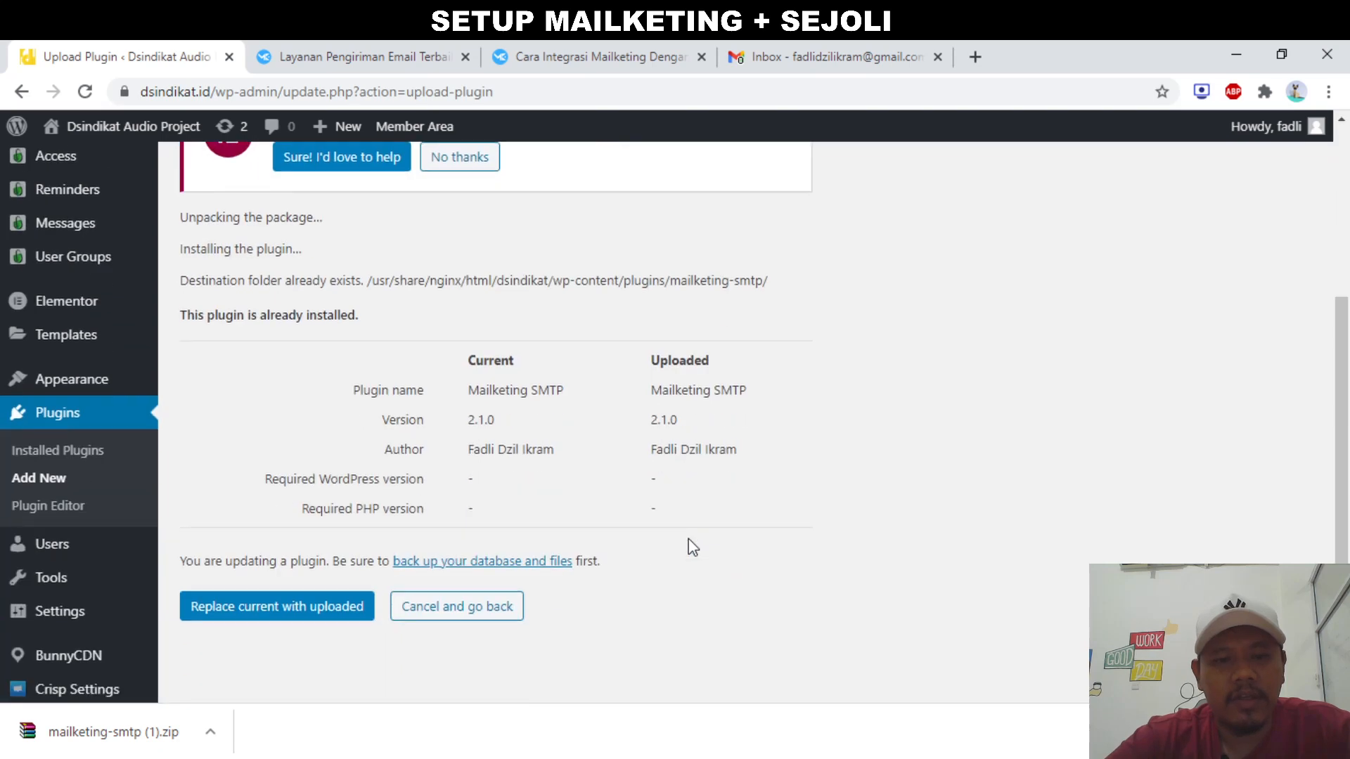
scroll(688, 539, "up", 4)
scroll(689, 539, "down", 3)
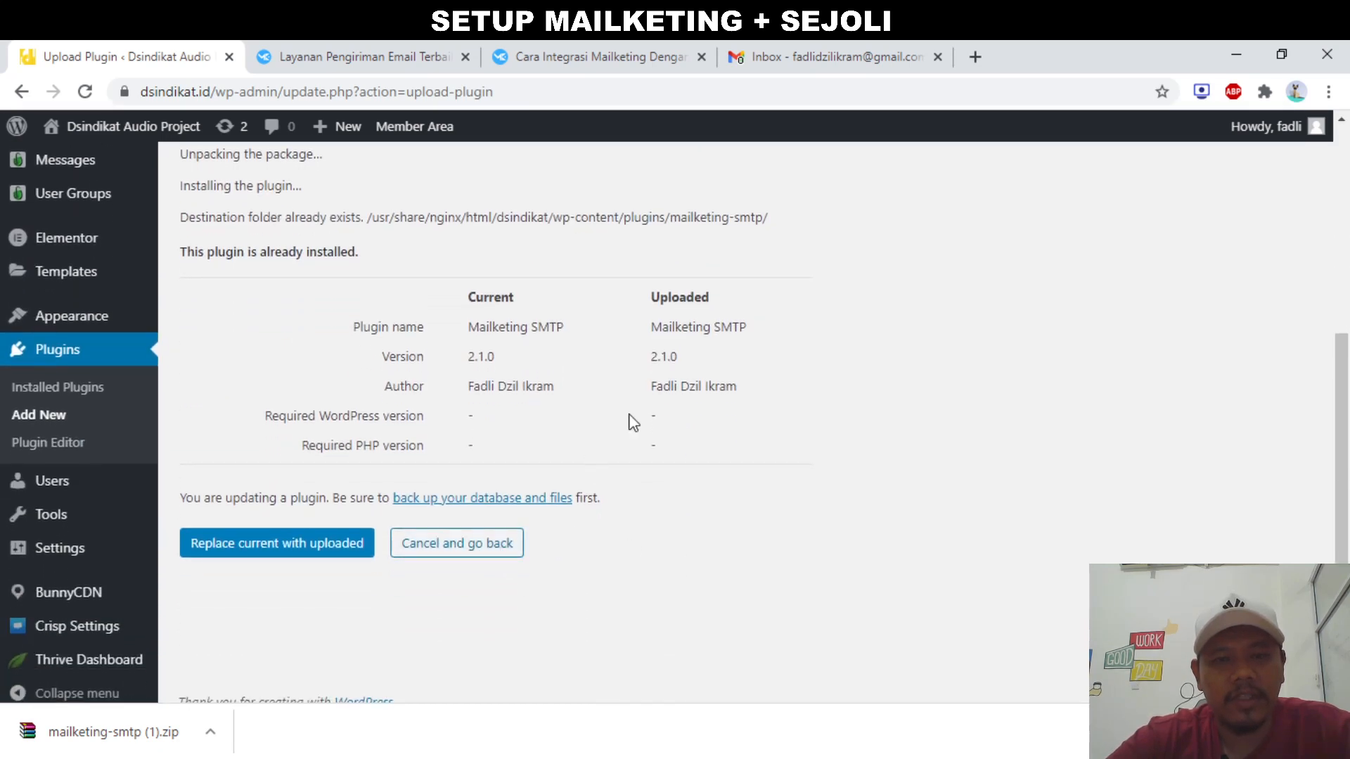
left_click(494, 559)
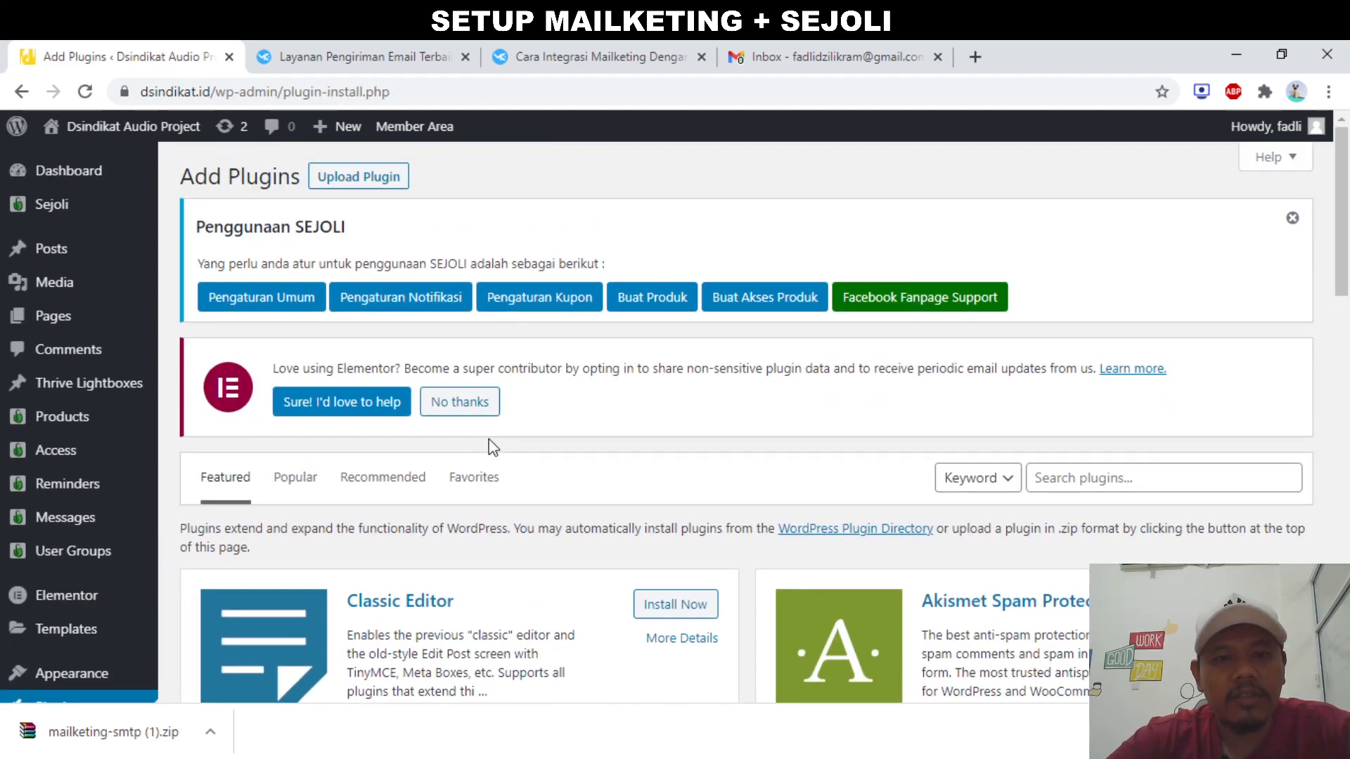
Activate the Mailketing SMTP plugin among the site's installed plugins
scroll(49, 552, "down", 10)
mouse_move(47, 551)
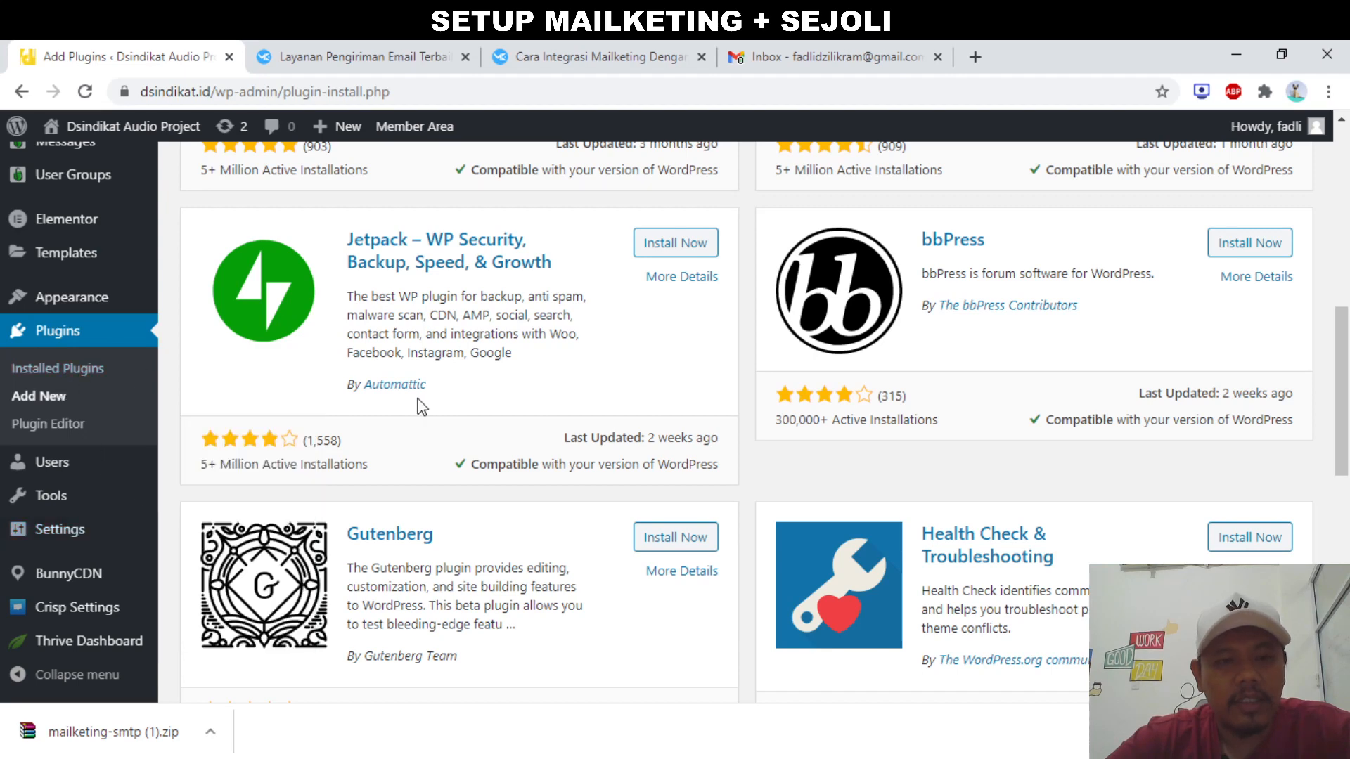
left_click(81, 373)
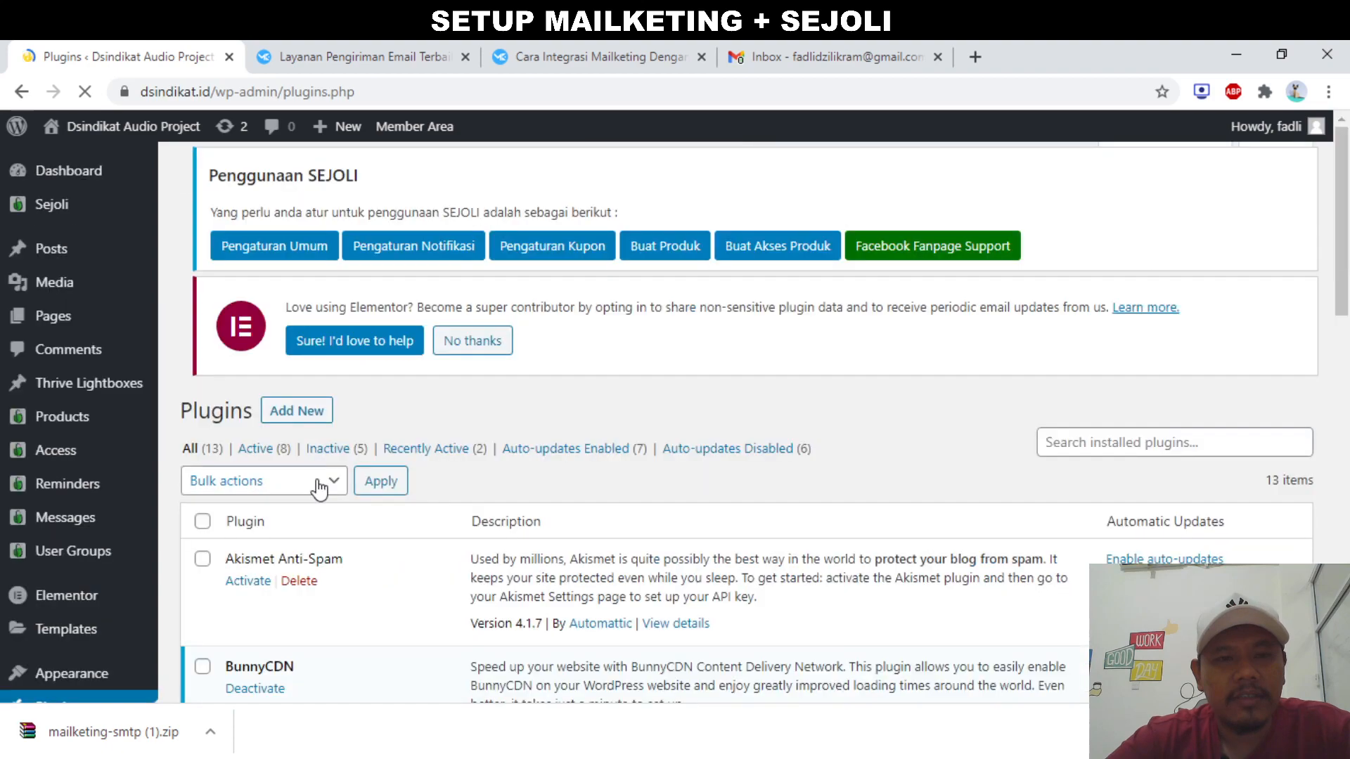
scroll(326, 483, "down", 8)
scroll(325, 484, "down", 2)
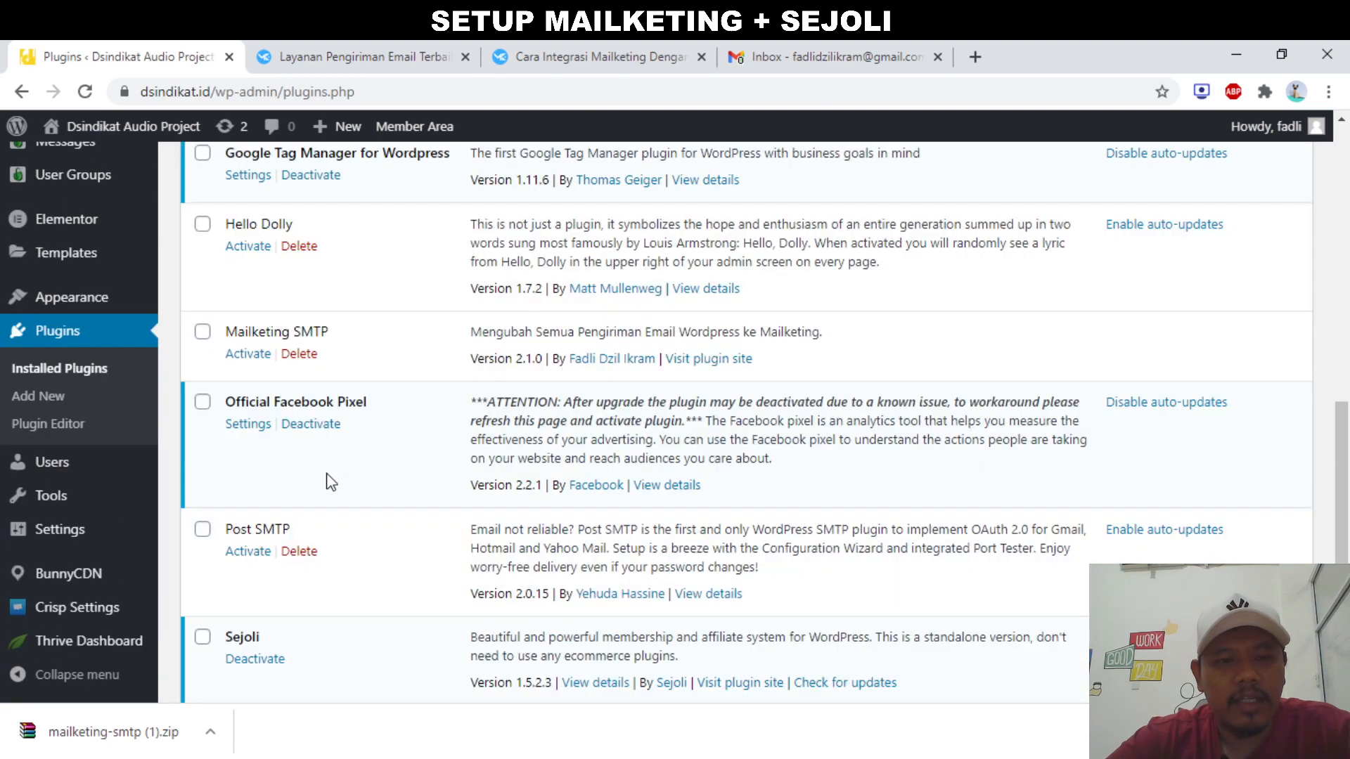
left_click(247, 338)
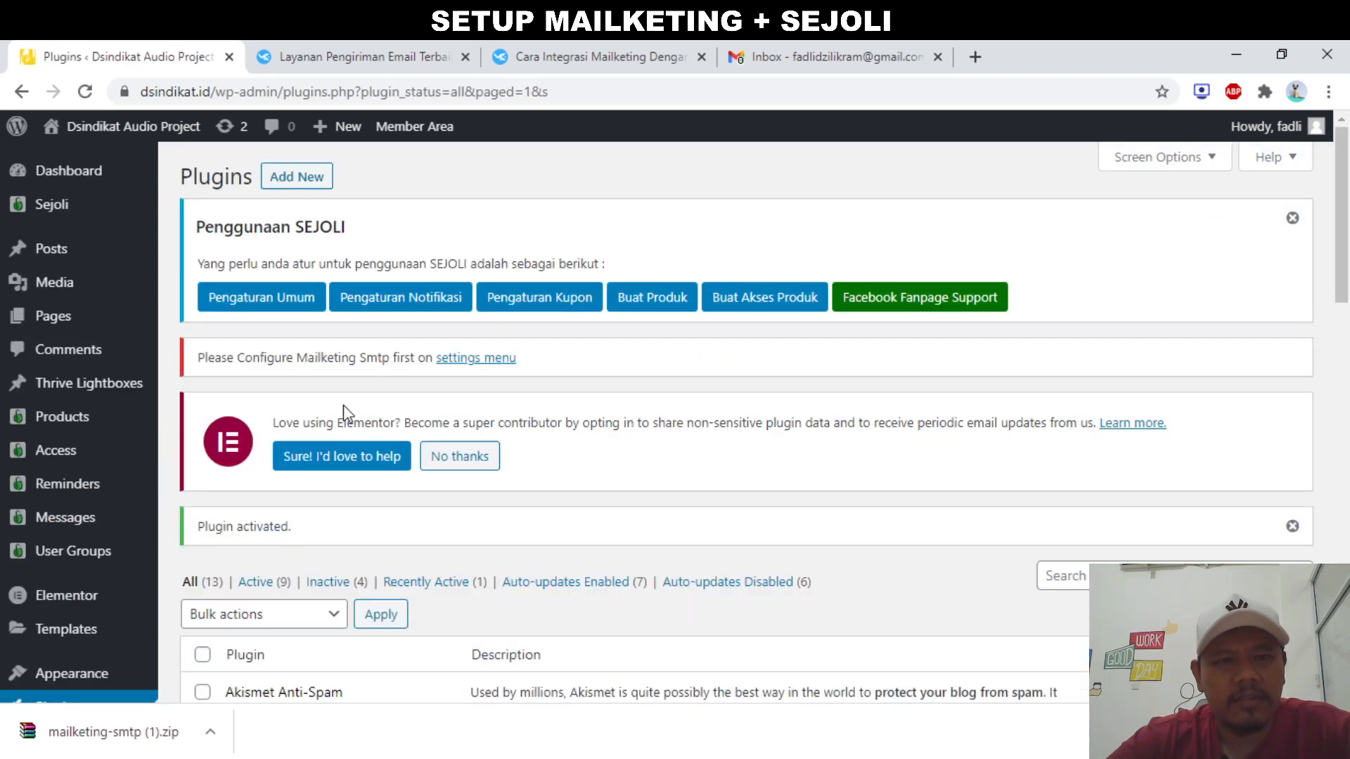
Open the Mailketing SMTP plugin's settings page in the WordPress admin
scroll(344, 412, "down", 1)
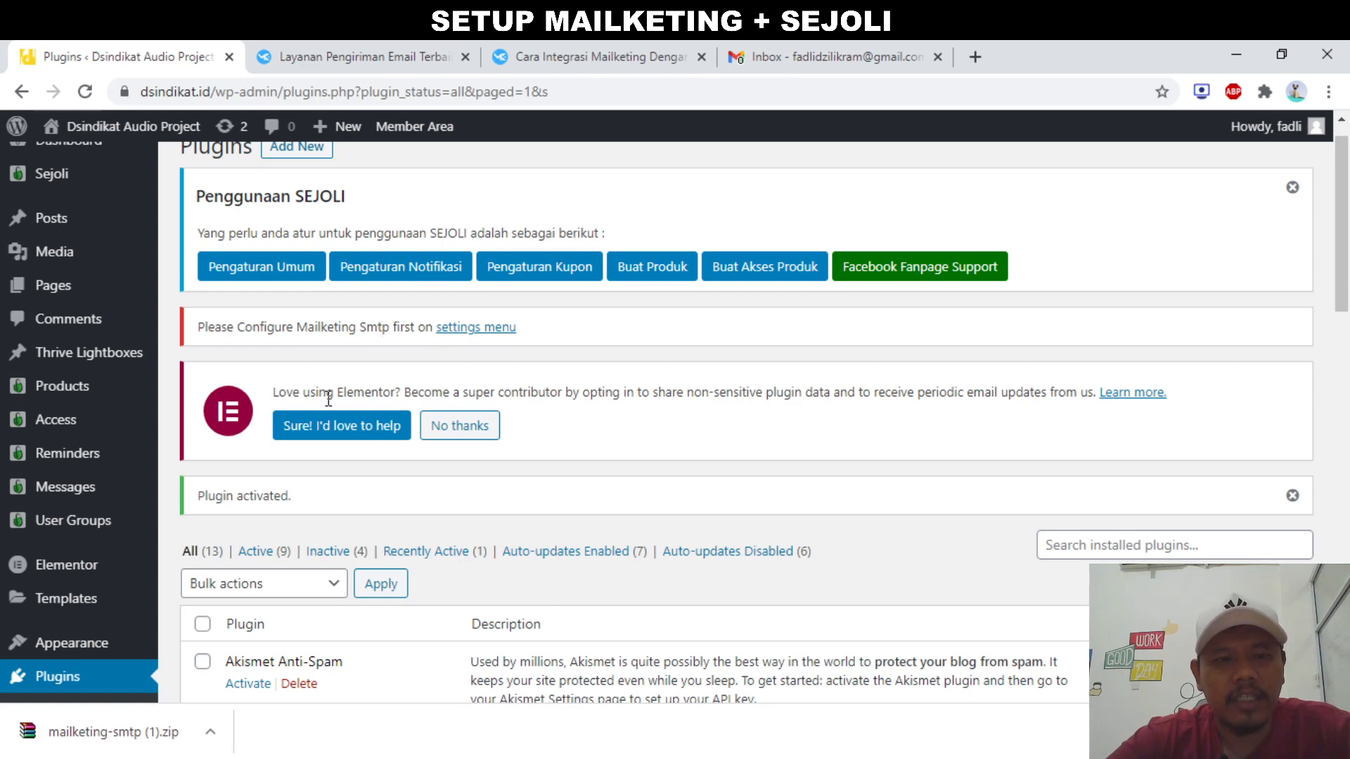
scroll(326, 392, "down", 5)
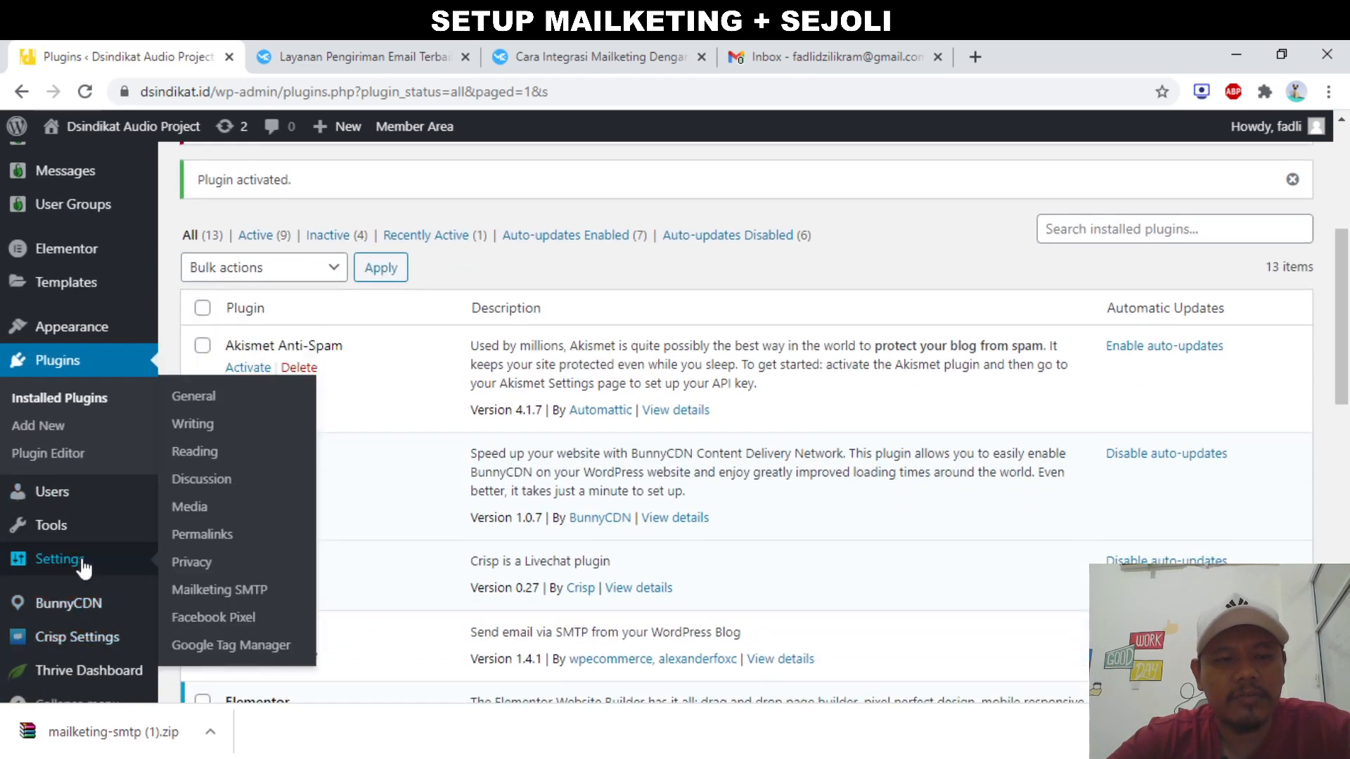
left_click(251, 597)
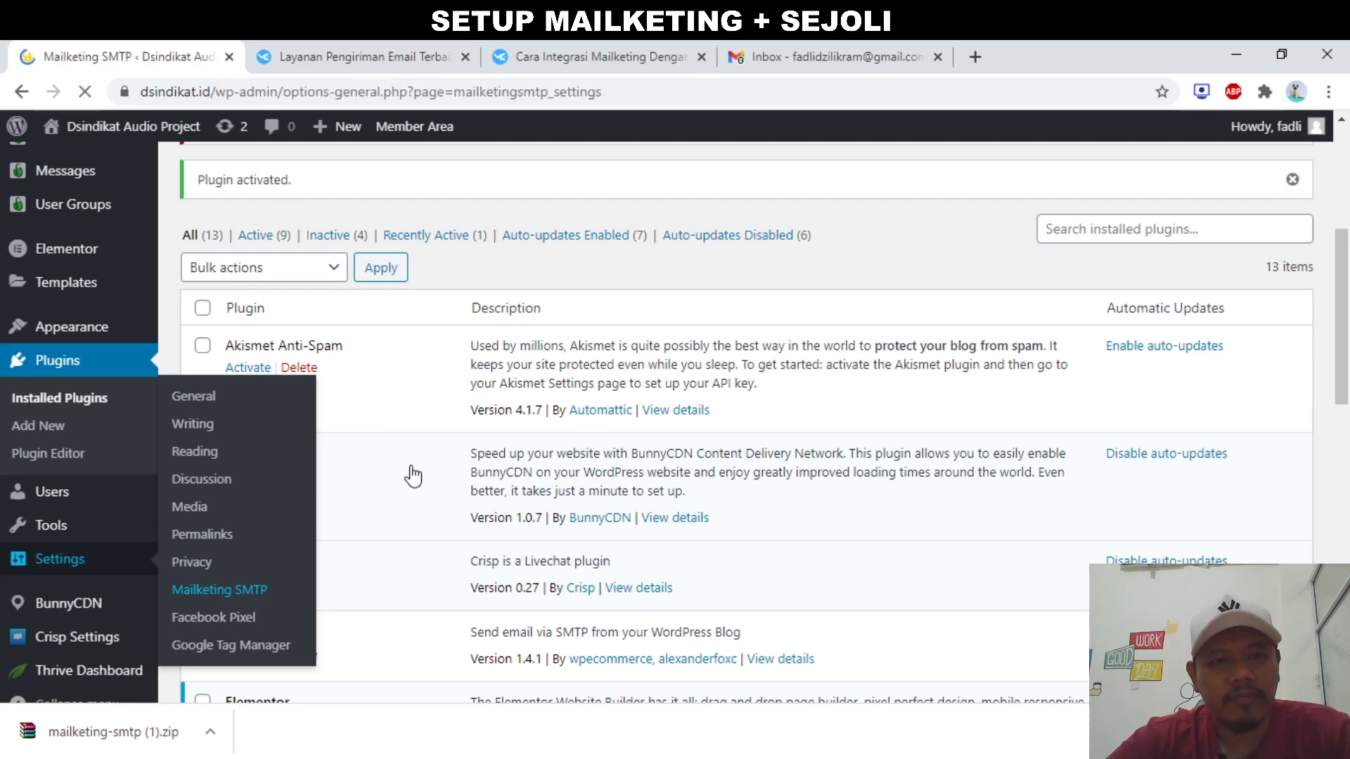
Look over the Mailketing API Token field and the Default Configuration options, including Auto Capture Register WP -> List Mailketing
scroll(416, 478, "down", 2)
scroll(385, 560, "down", 8)
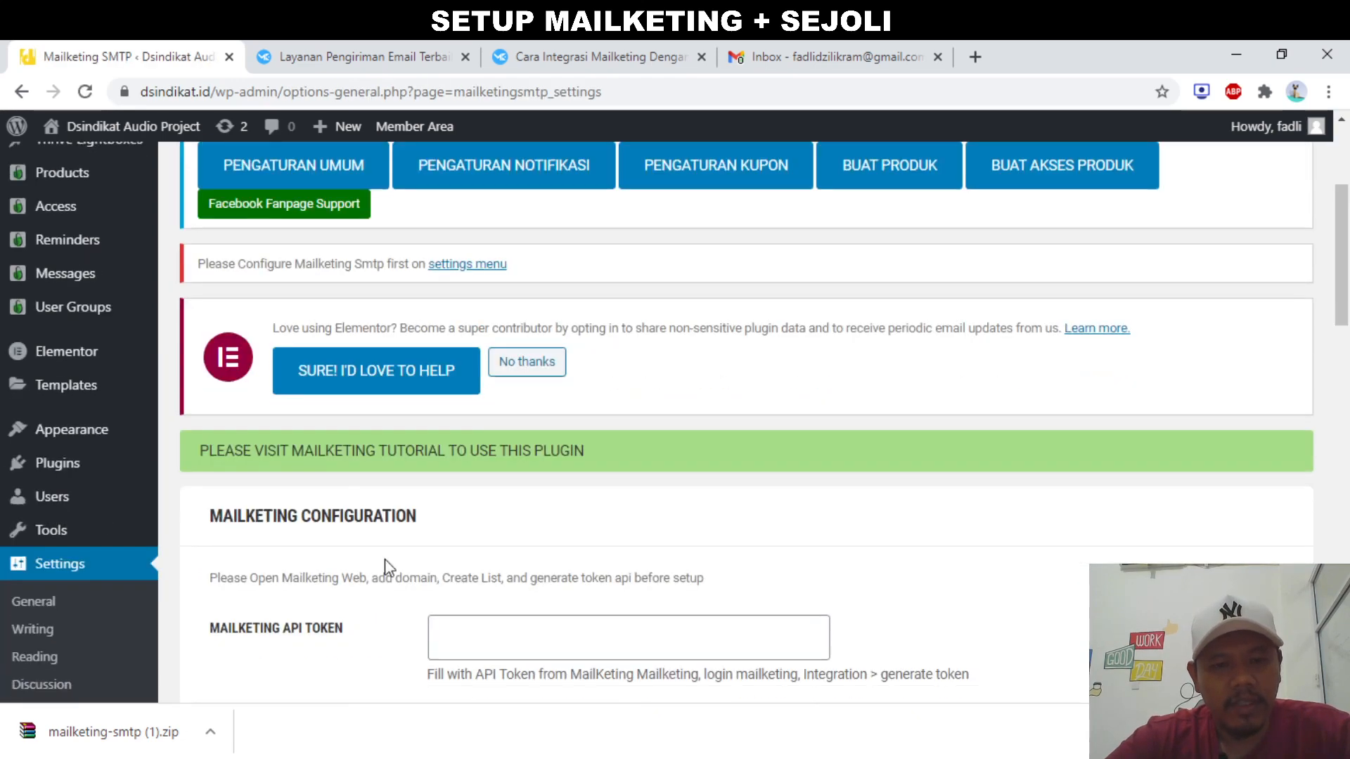
scroll(387, 560, "up", 5)
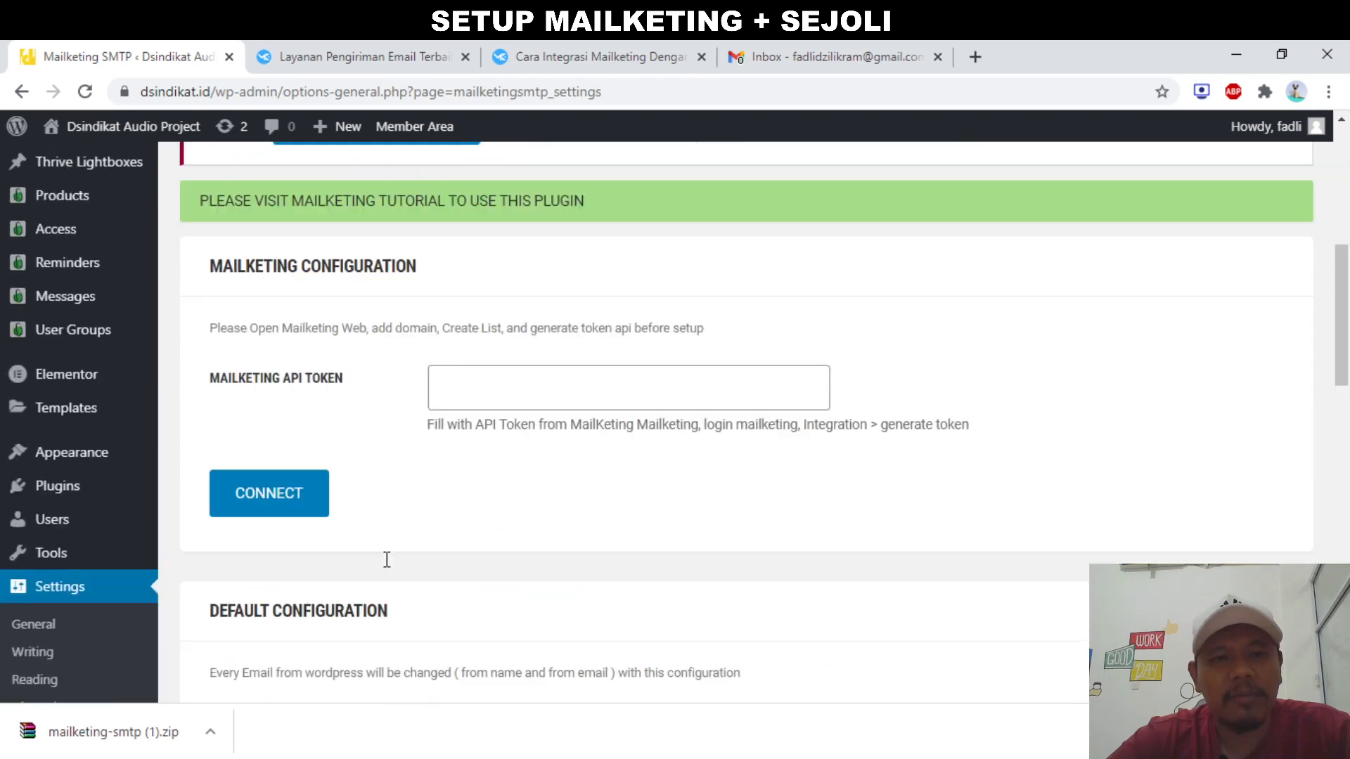
scroll(383, 573, "down", 1)
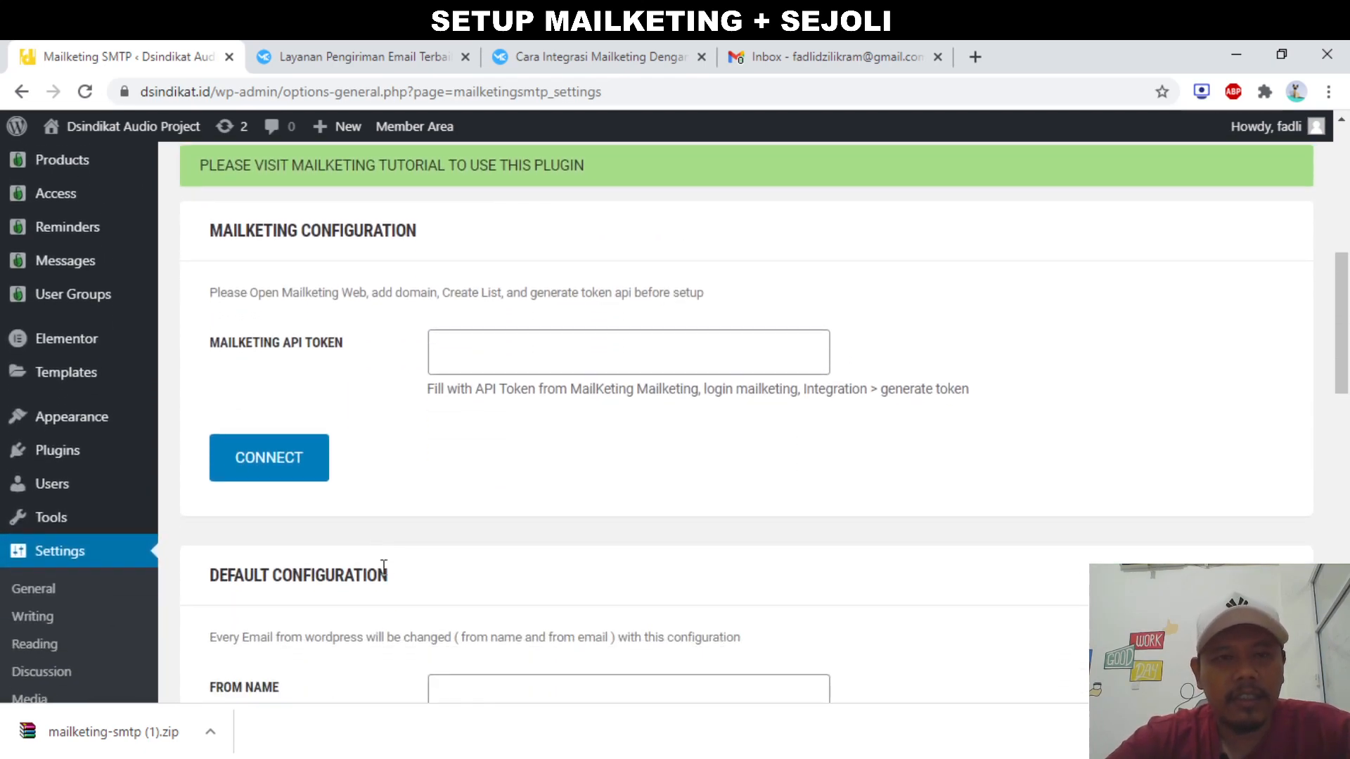
scroll(383, 565, "down", 1)
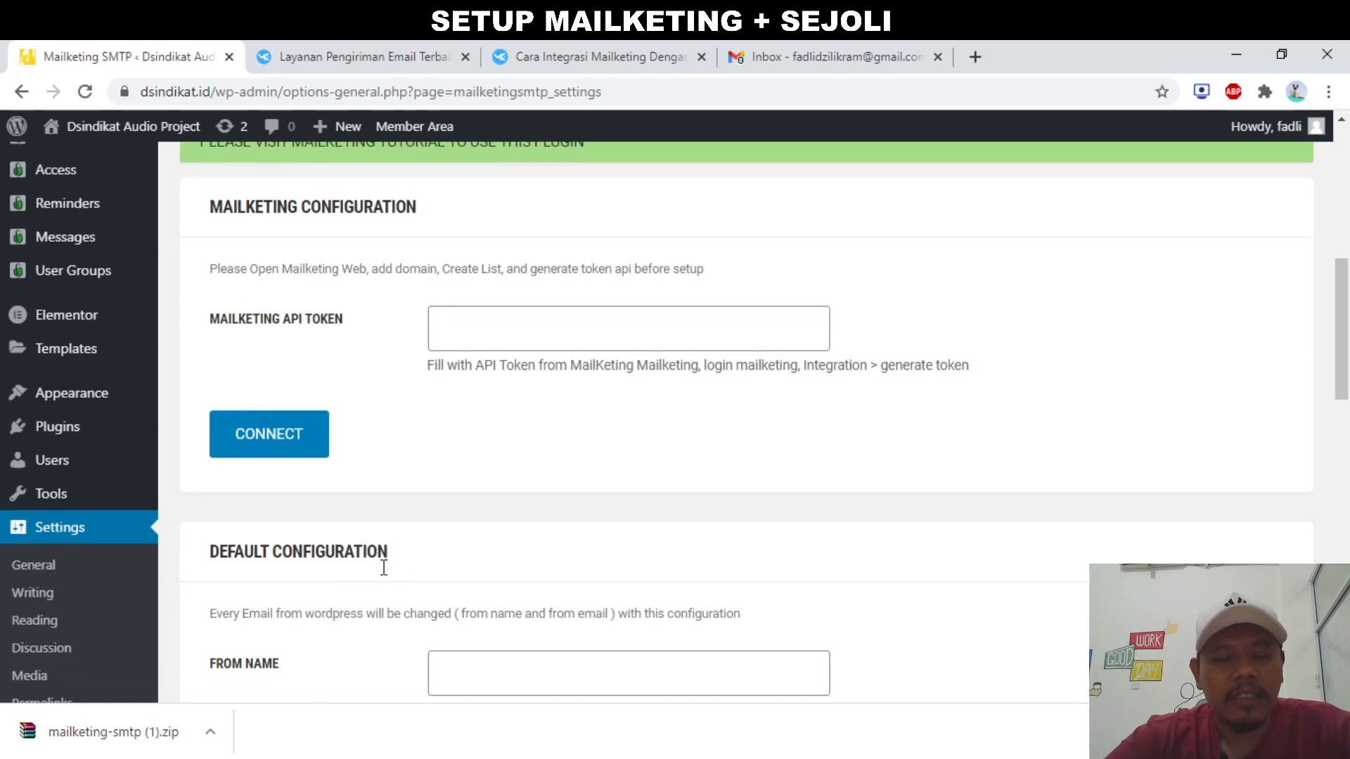
scroll(383, 571, "down", 5)
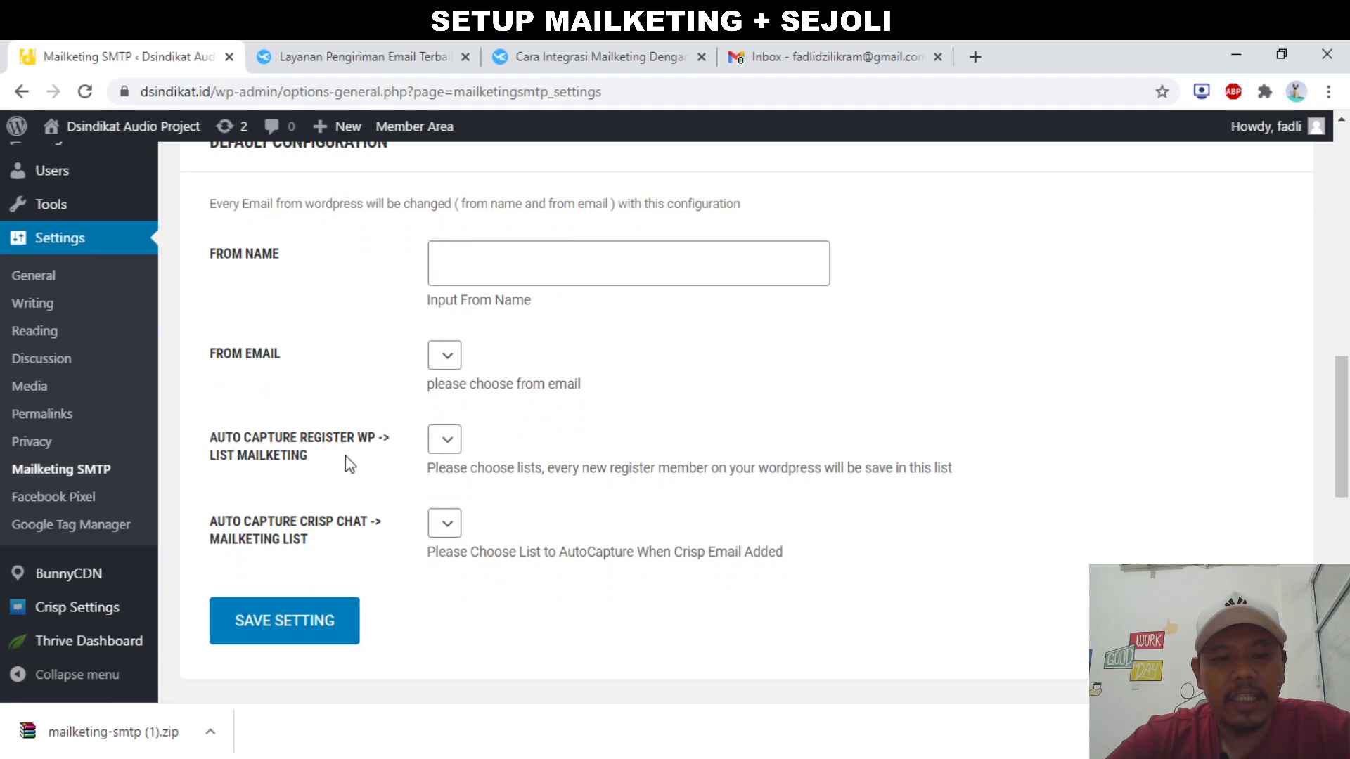
triple_click(298, 435)
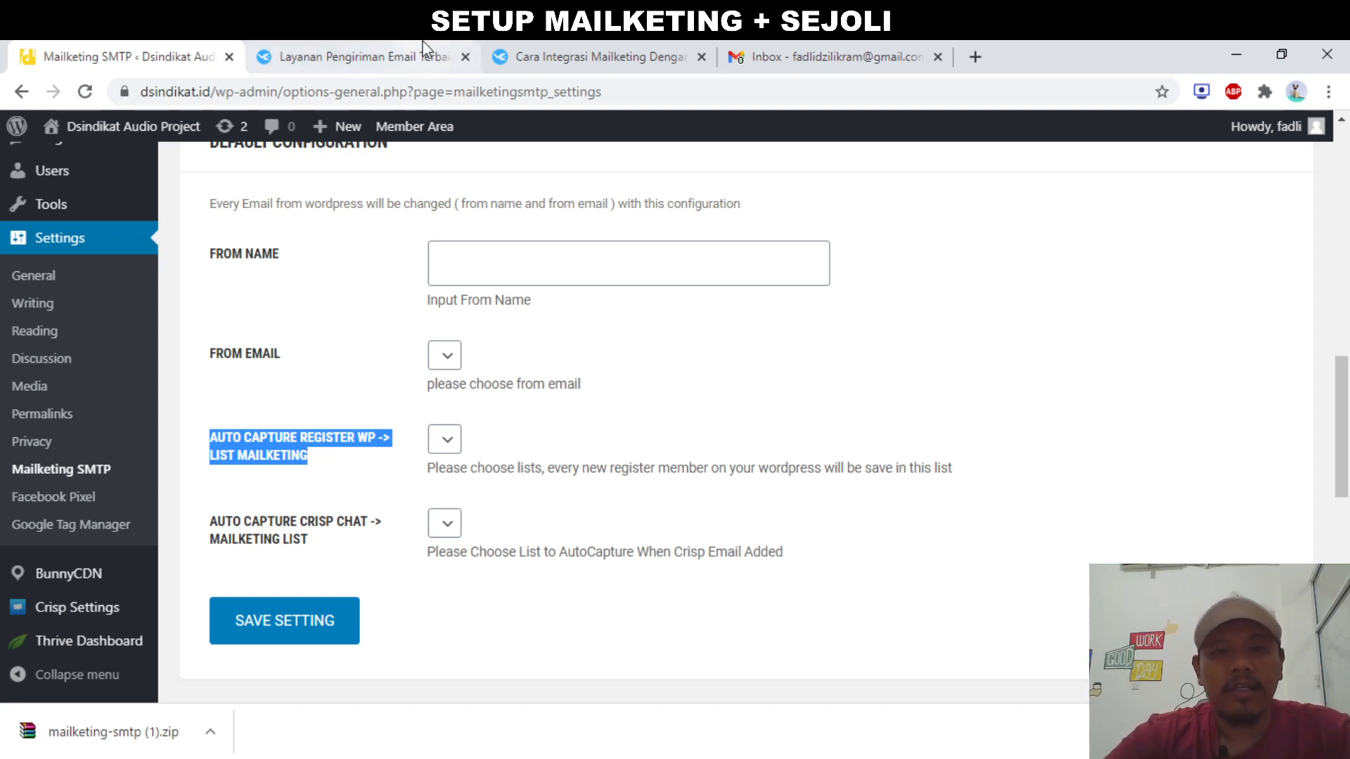
Close the integration guide, switch to the Mailketing dashboard and open the new list form from its subscriber lists
left_click(701, 56)
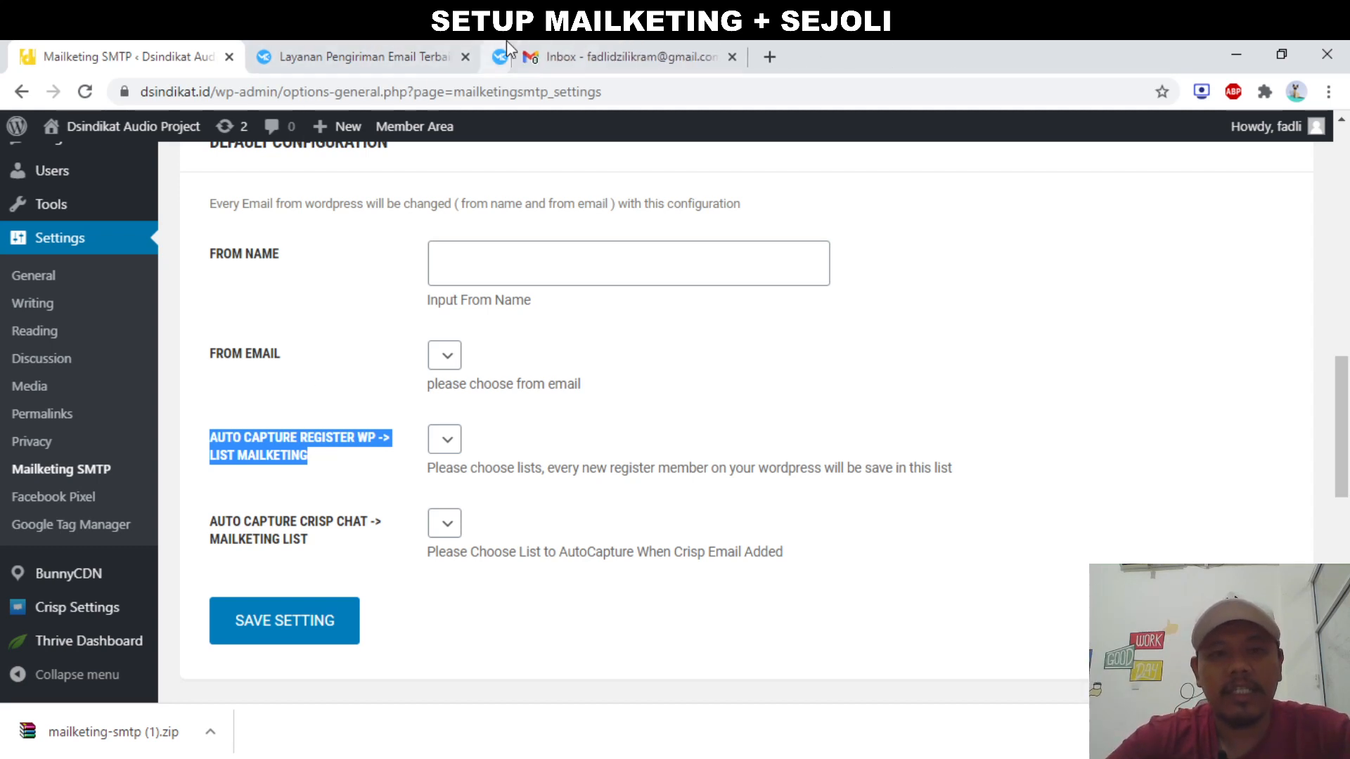
left_click(357, 49)
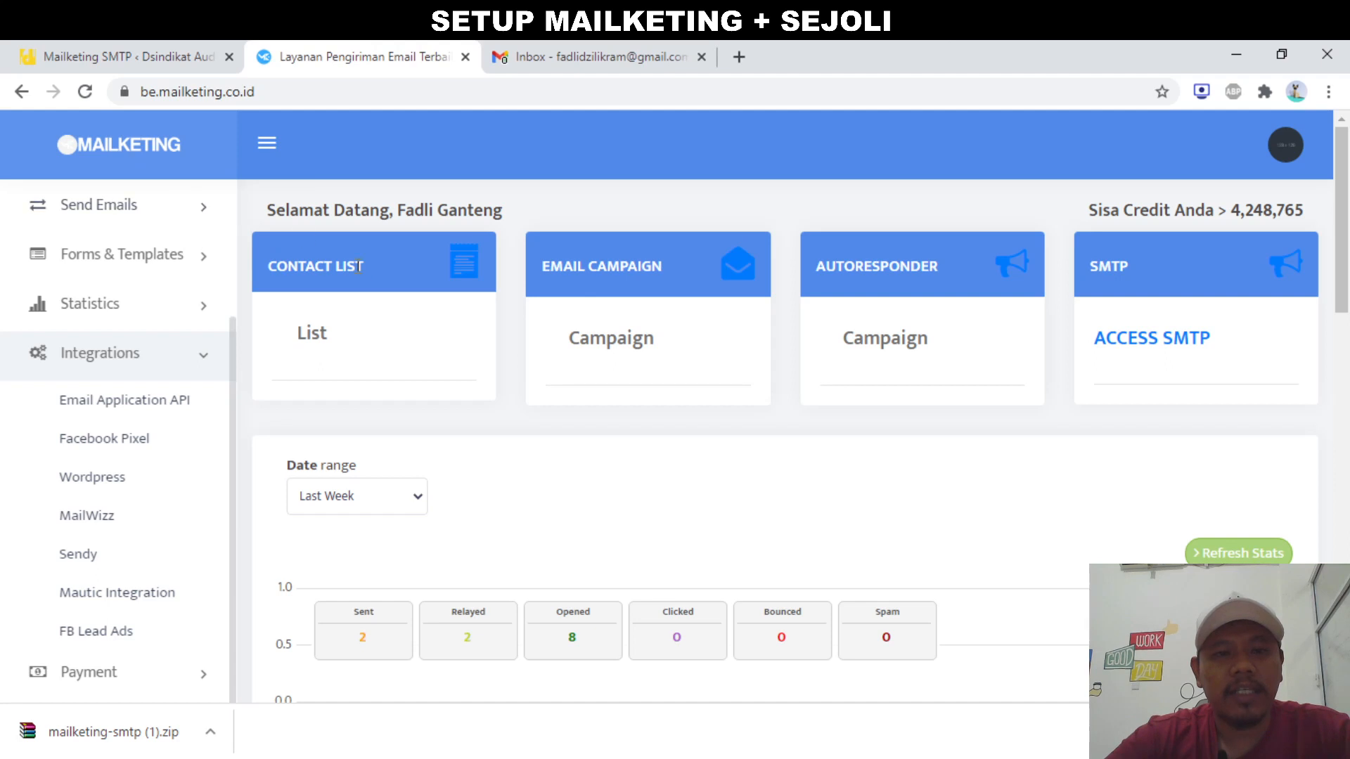
scroll(83, 299, "up", 3)
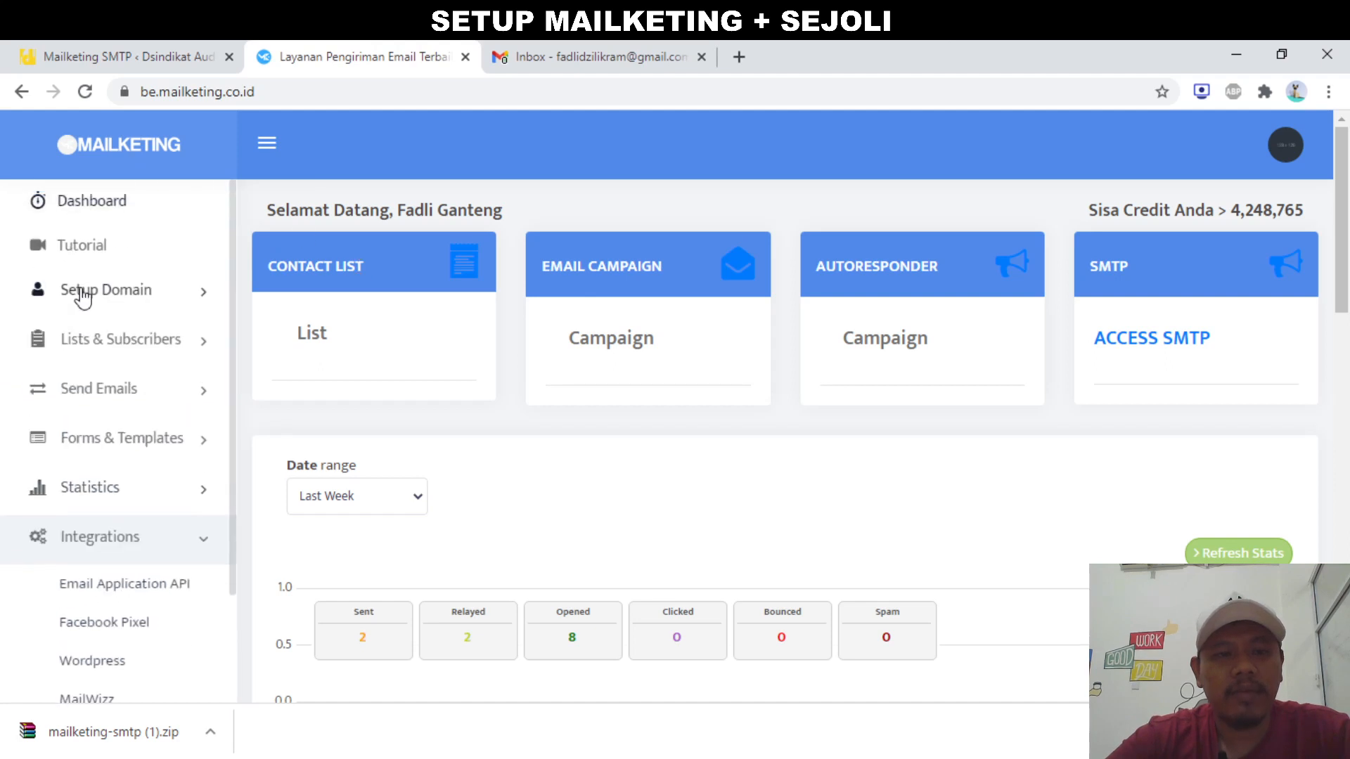
left_click(122, 355)
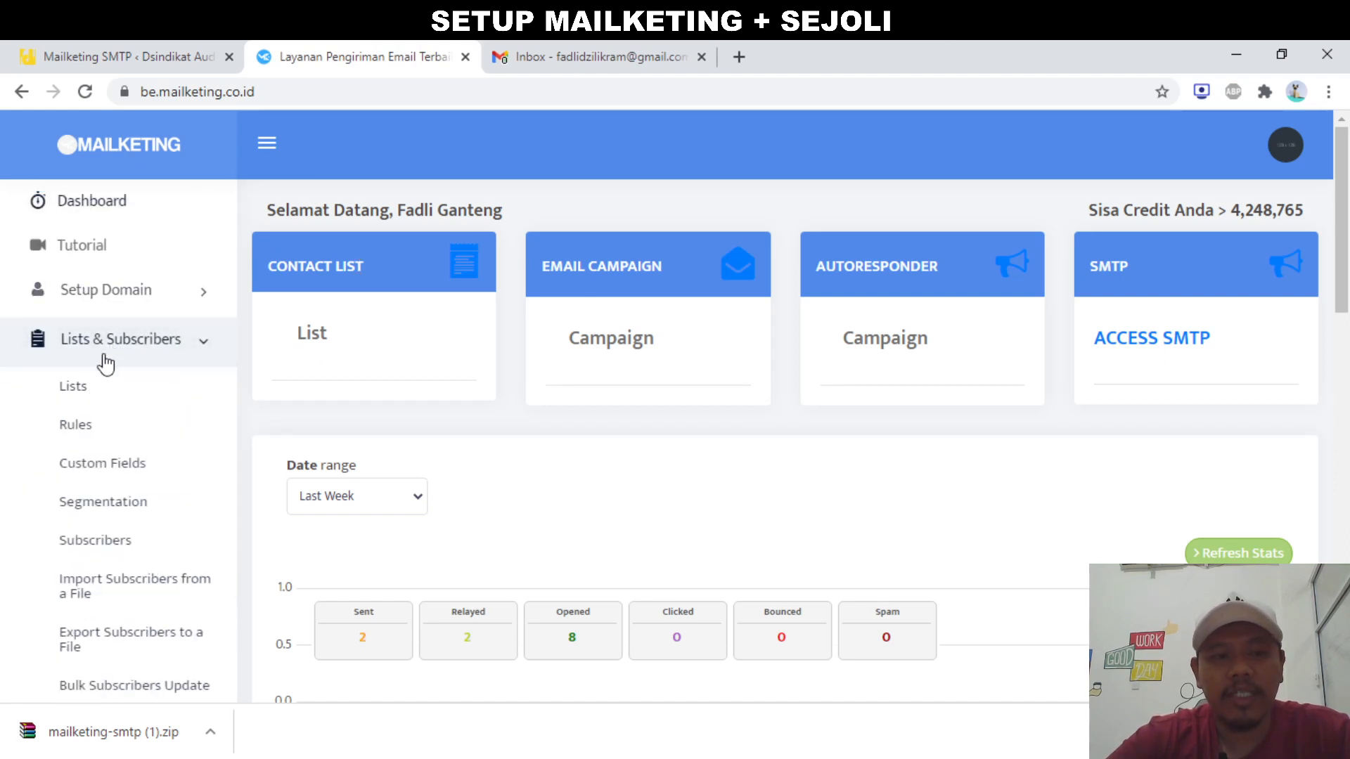
left_click(79, 388)
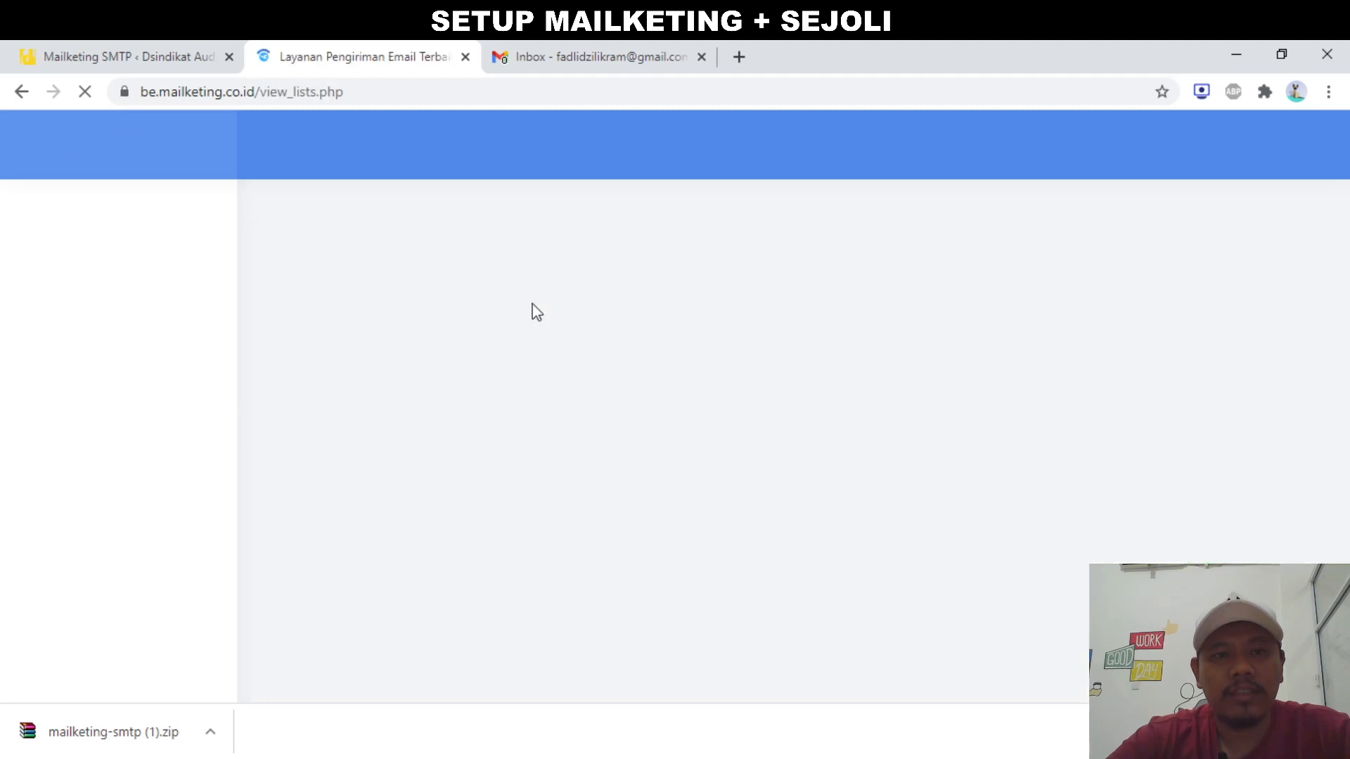
scroll(593, 401, "down", 1)
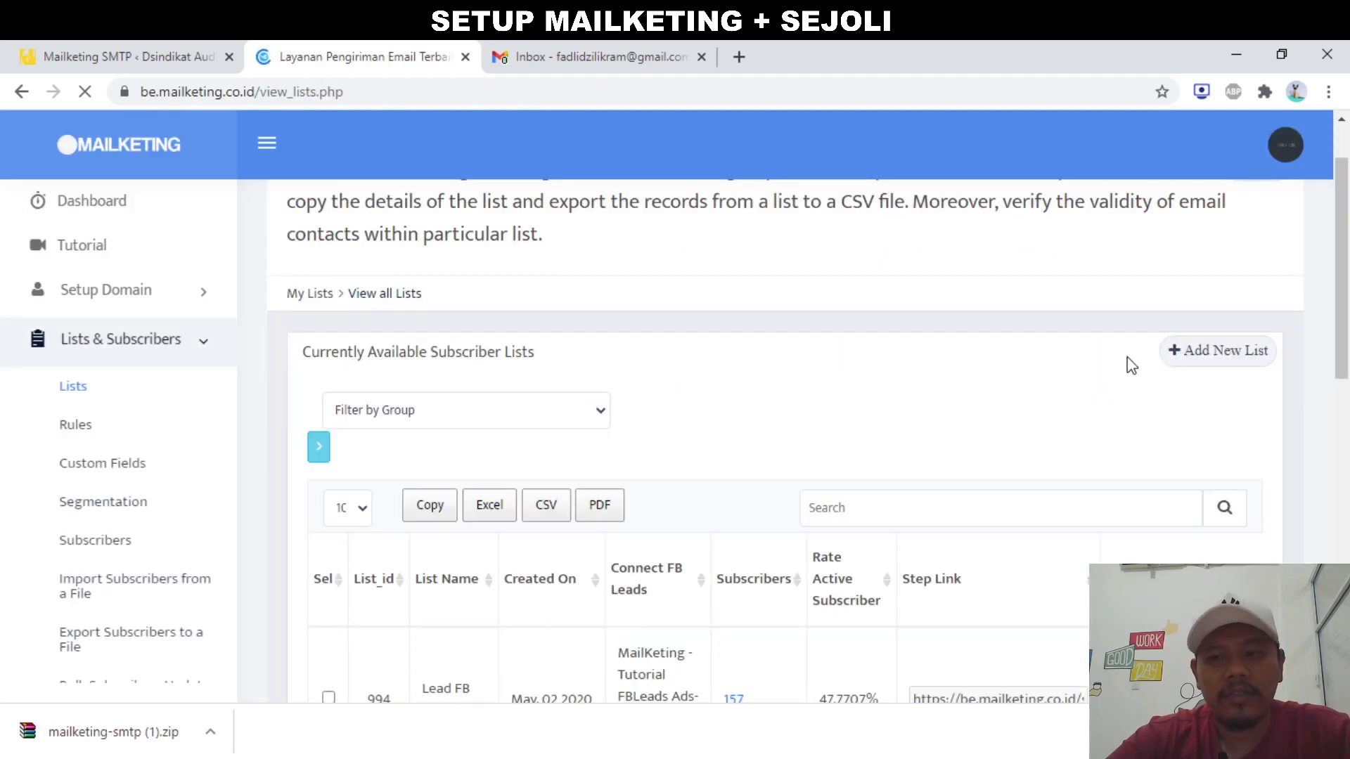
left_click(1190, 356)
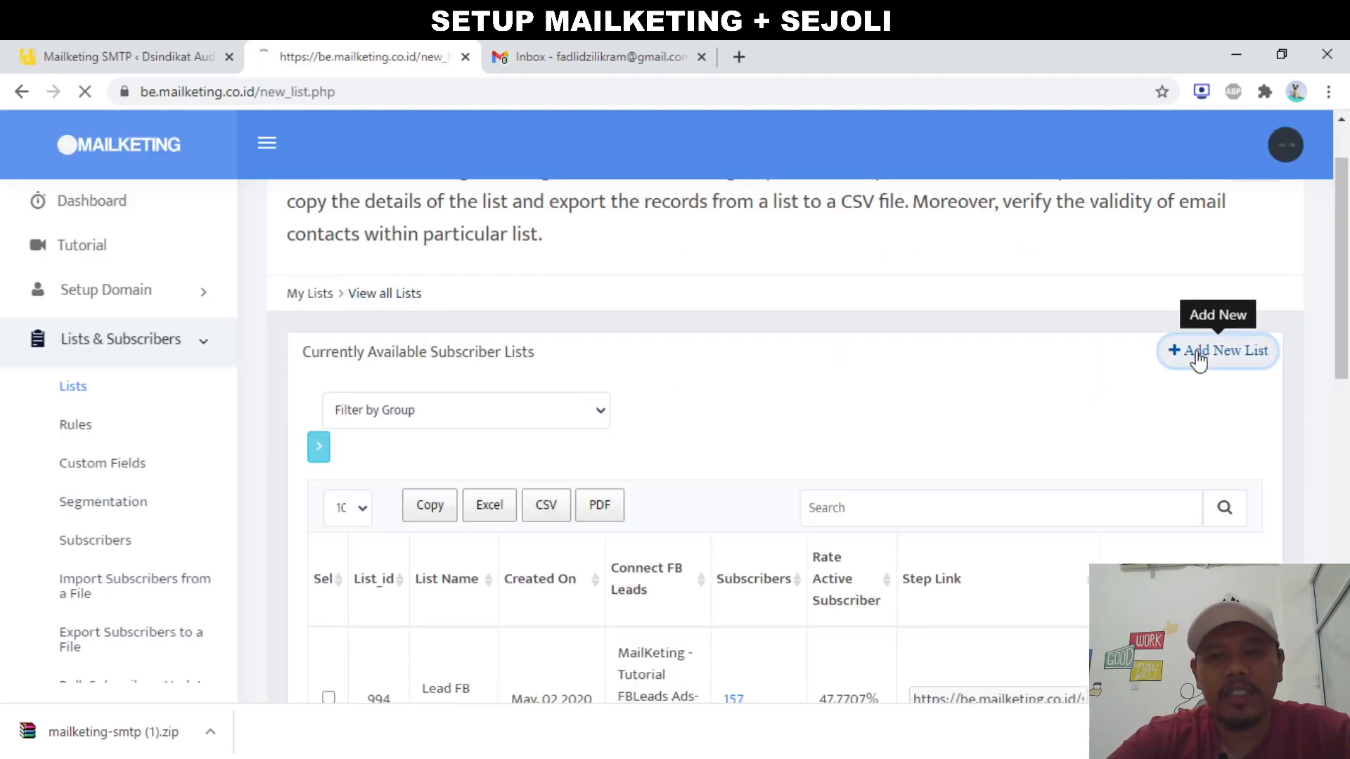
Name the new subscriber list "All Data Sindikat" in the list details
scroll(528, 325, "down", 2)
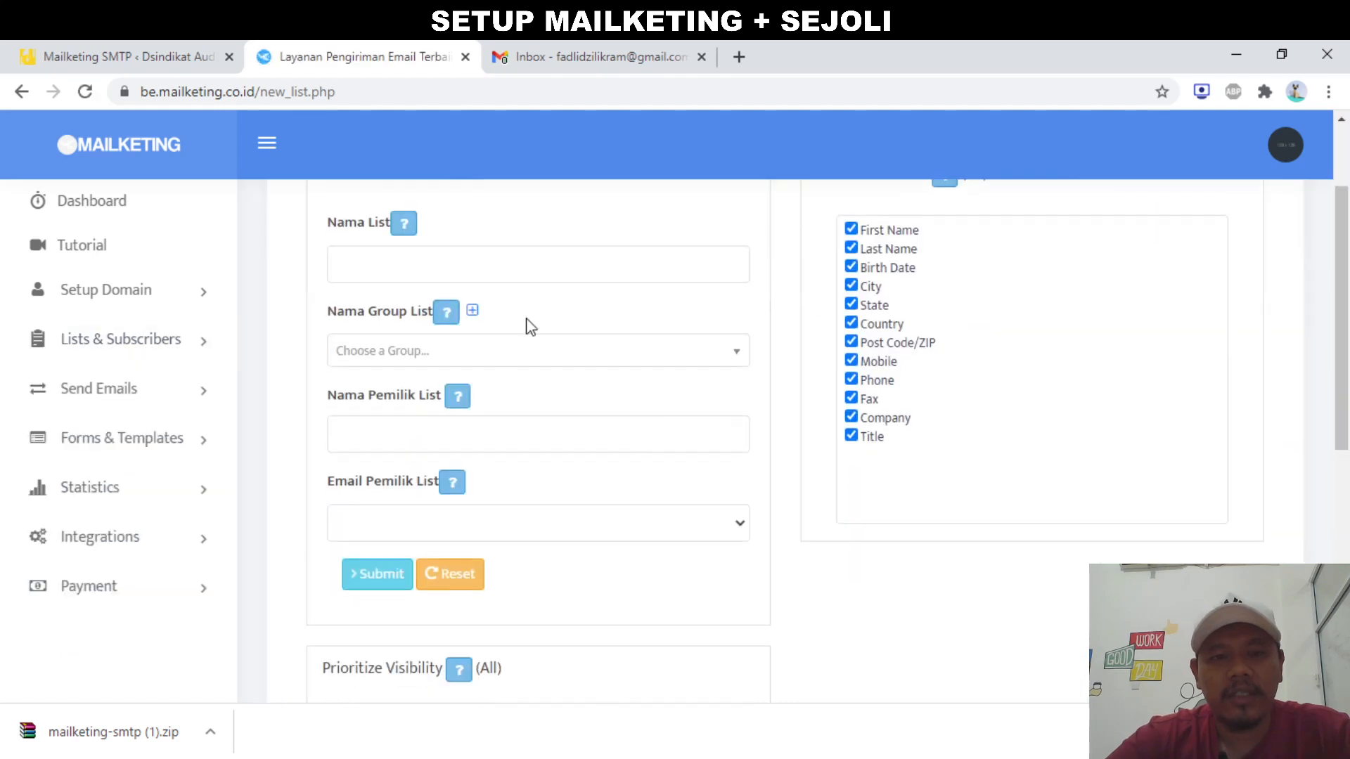
left_click(563, 267)
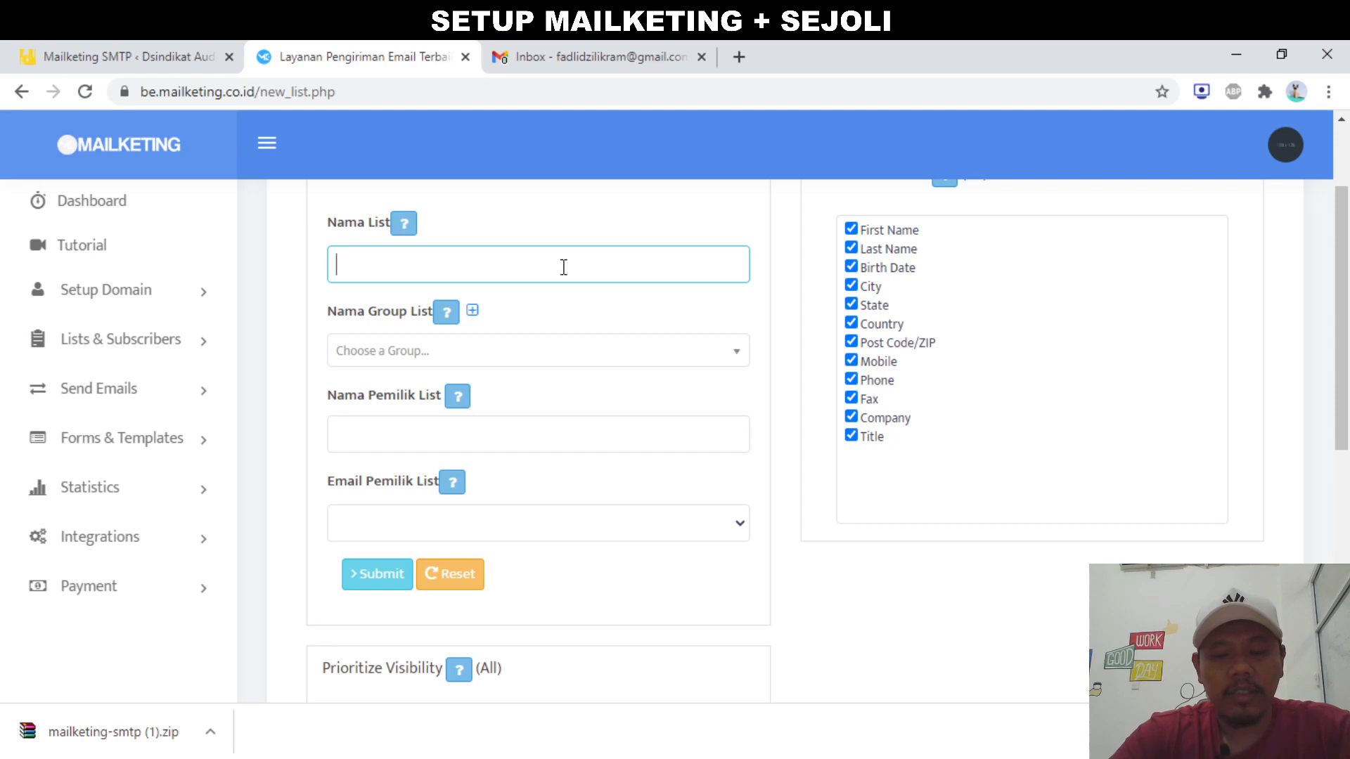
type("All D")
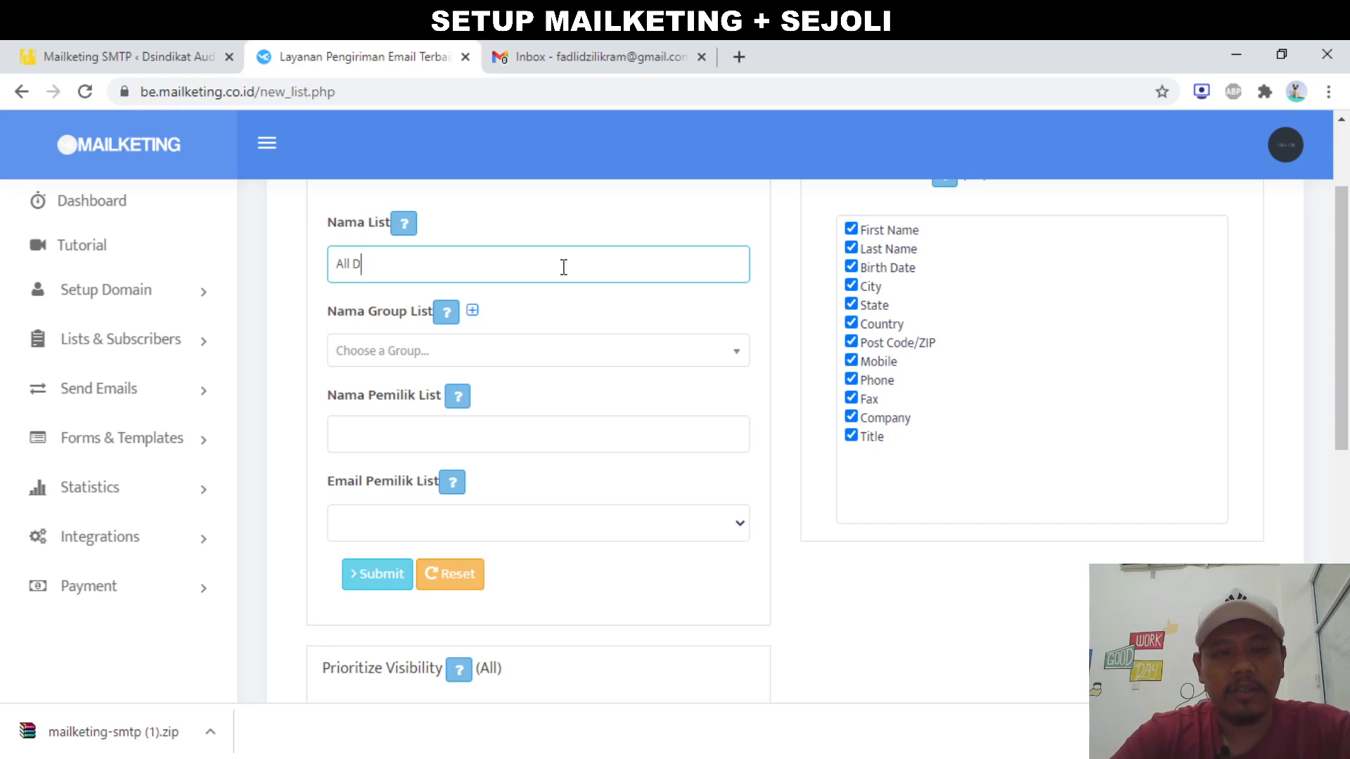
type("ata Sindikat")
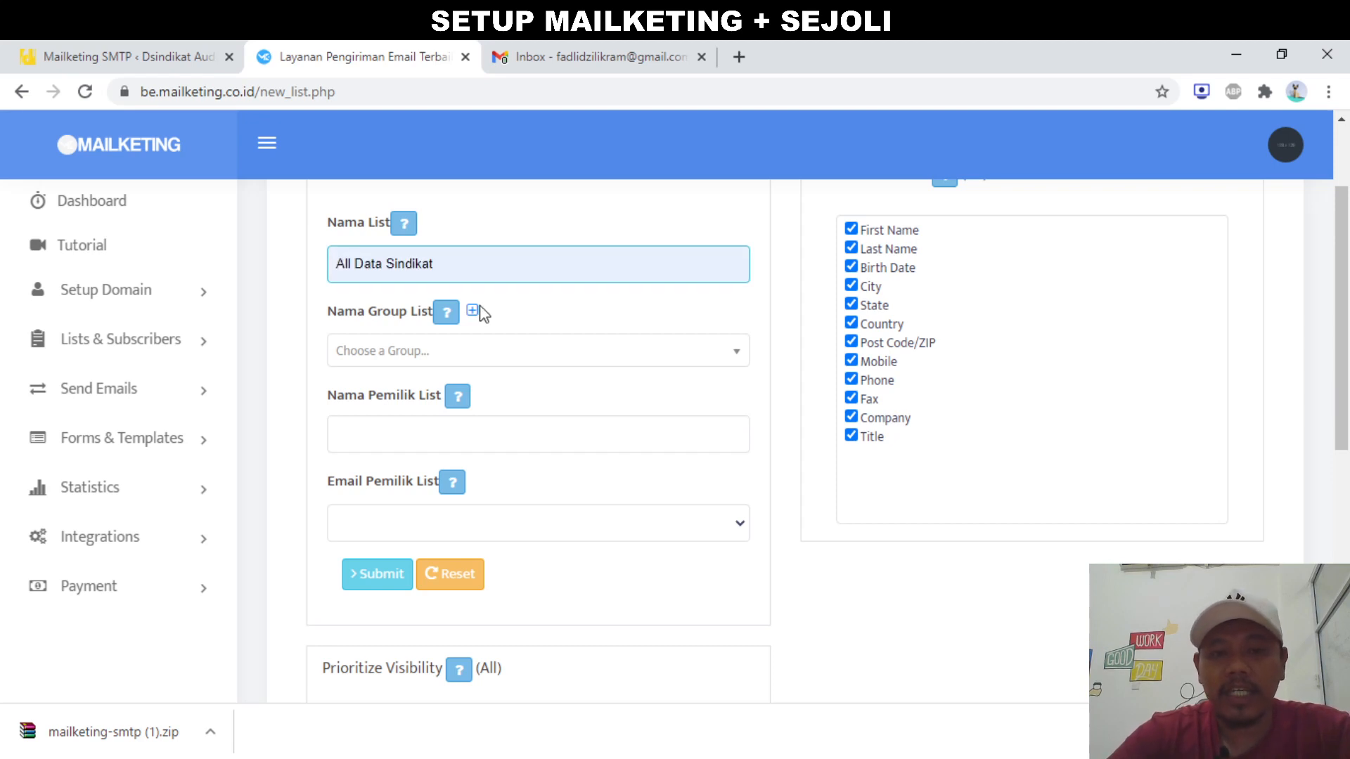
Enter the list owner's name followed by "dari Regrow", choose the owner's dsindikat.id e-mail, and submit the new list
scroll(490, 383, "down", 1)
left_click(514, 373)
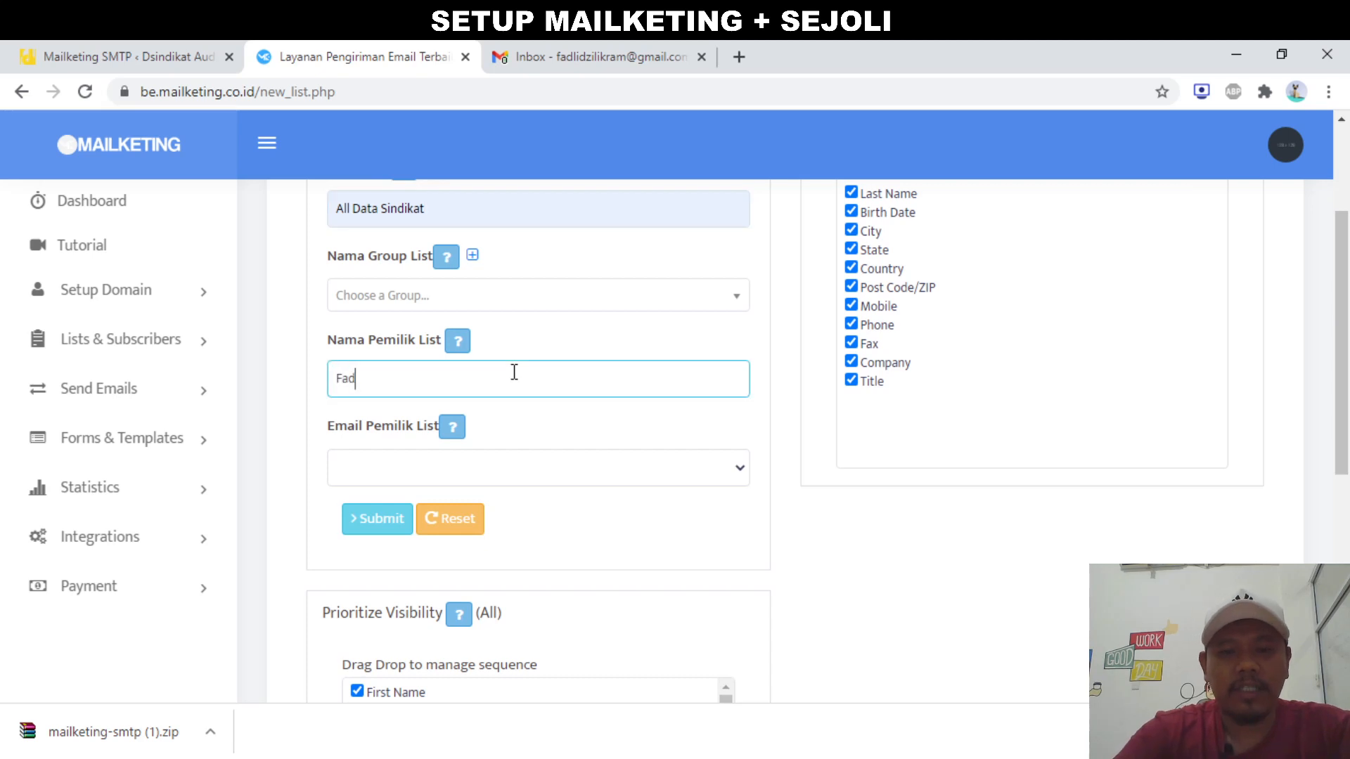
type("Fadli dari Regrow")
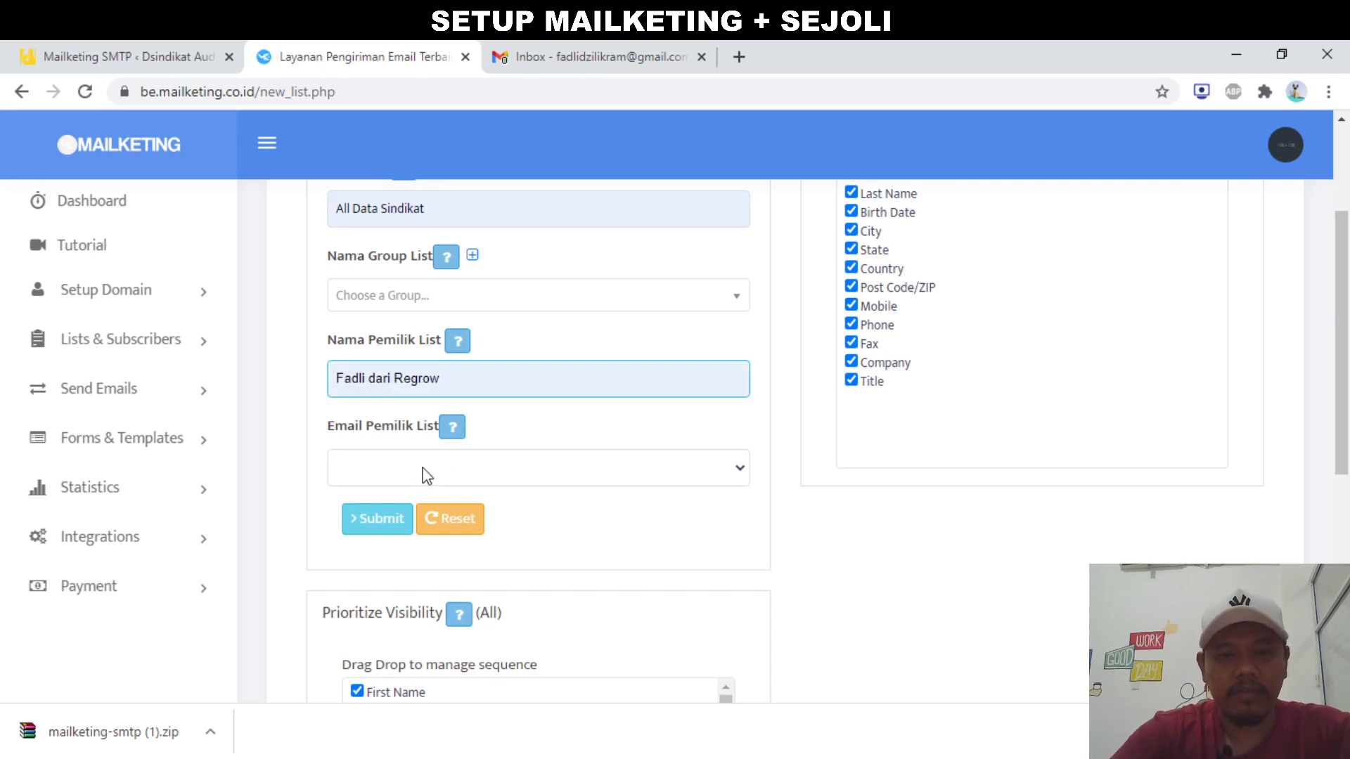
left_click(424, 469)
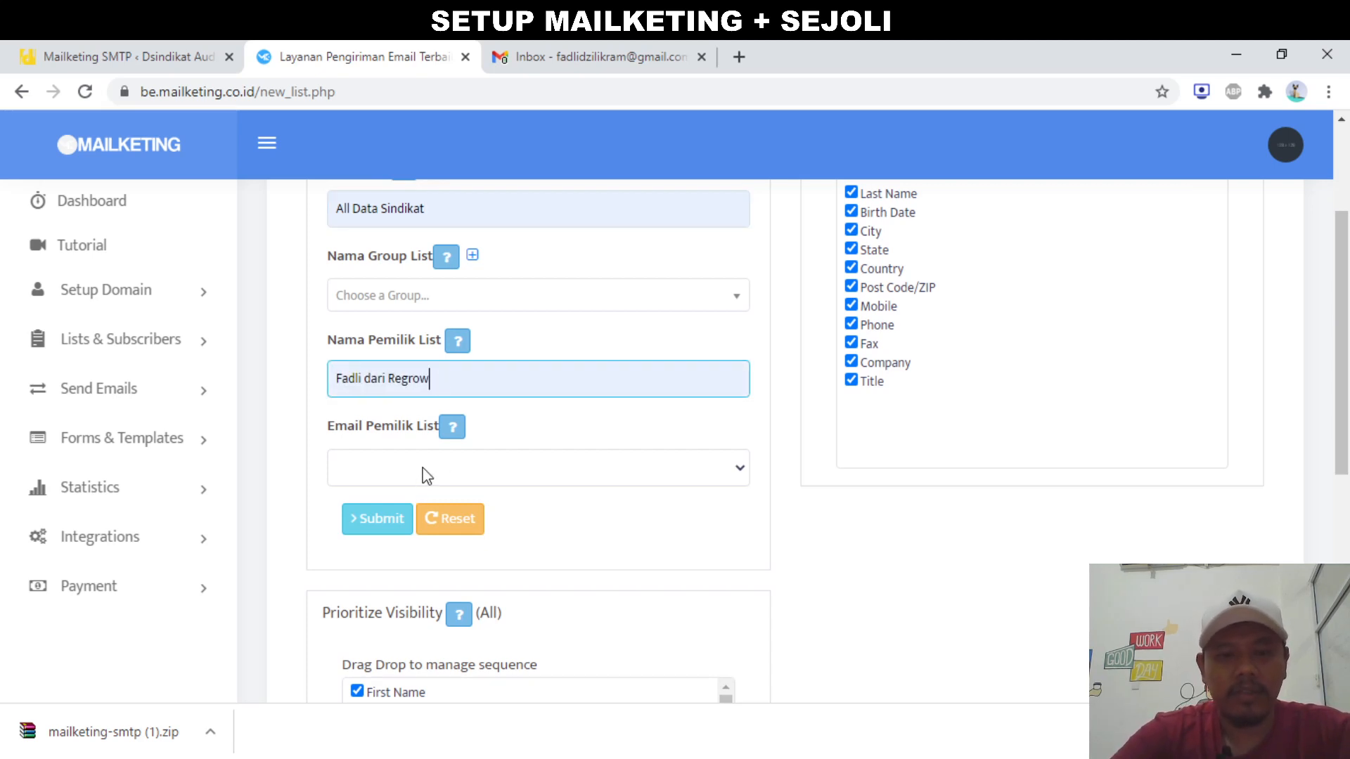
key("Tab")
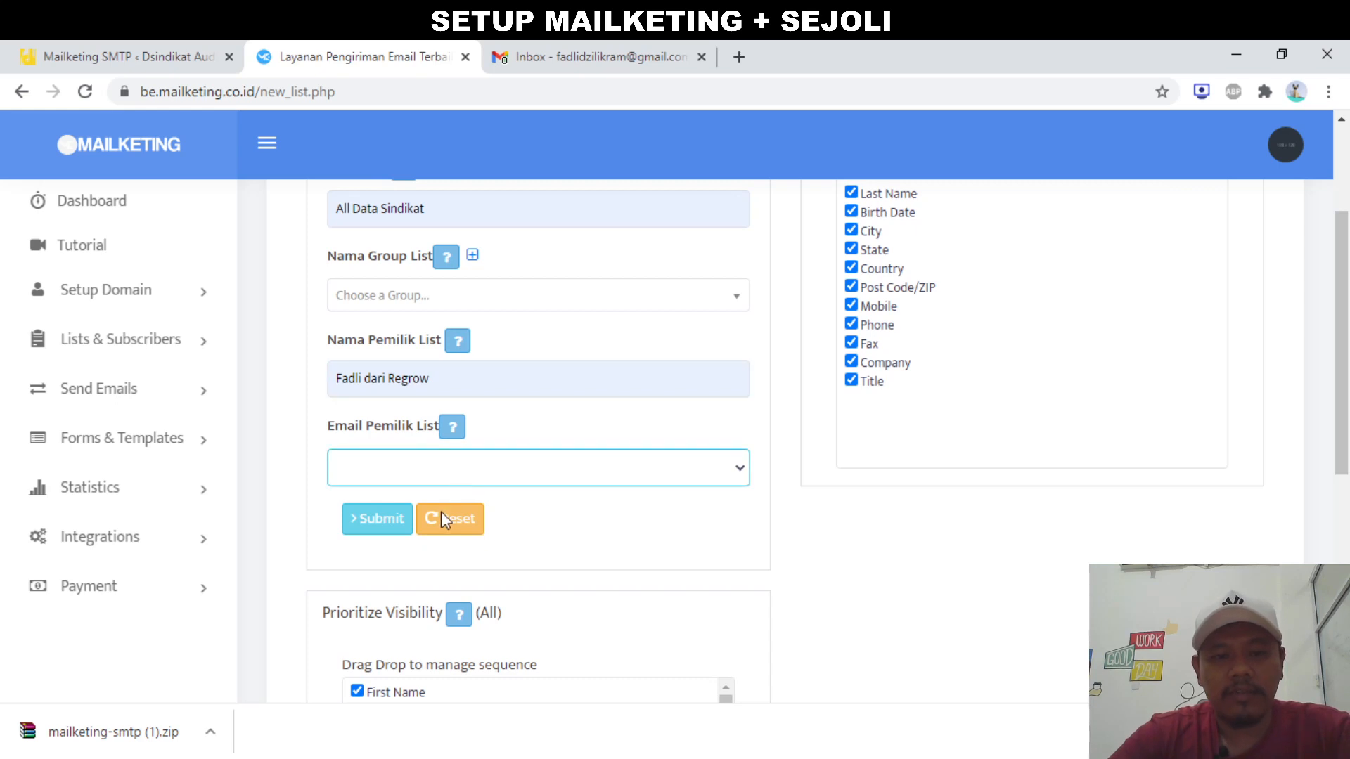
key("Down")
scroll(583, 444, "up", 2)
scroll(587, 444, "up", 1)
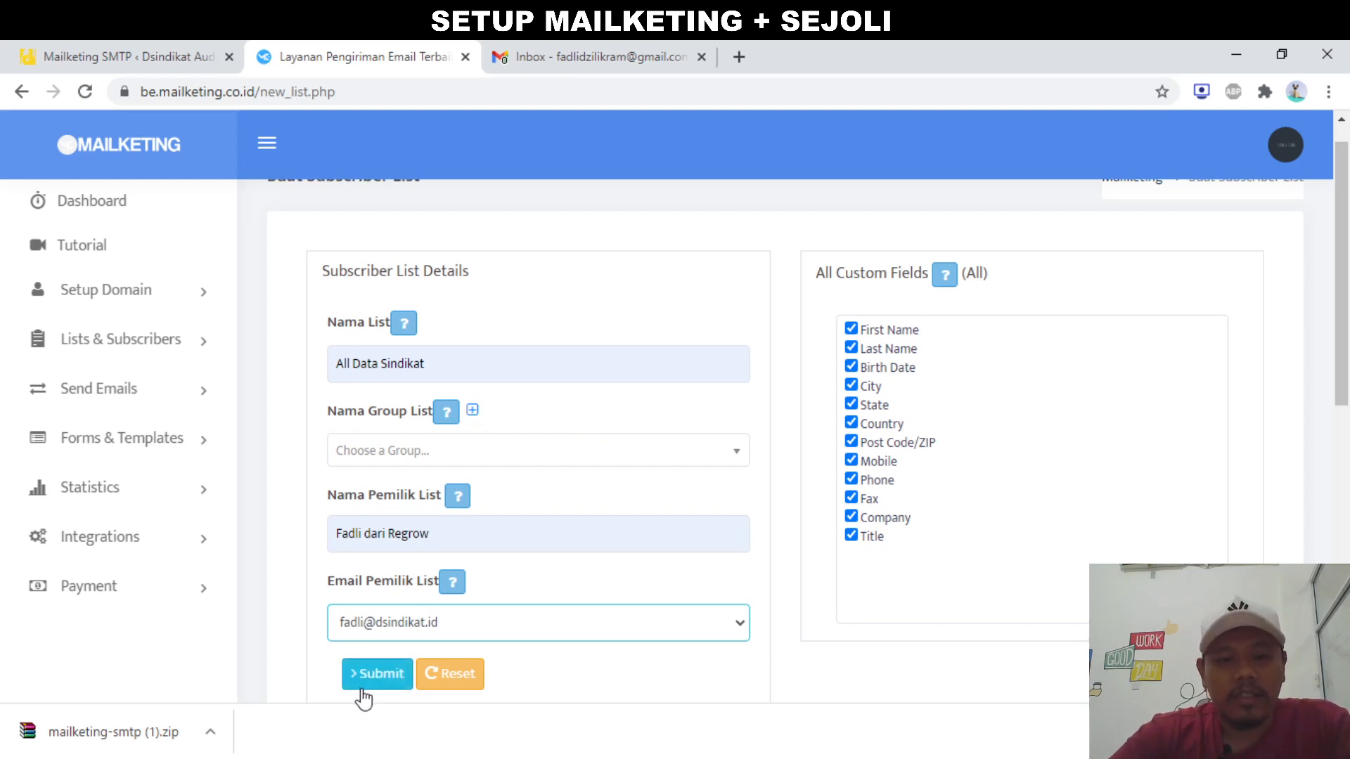
left_click(378, 673)
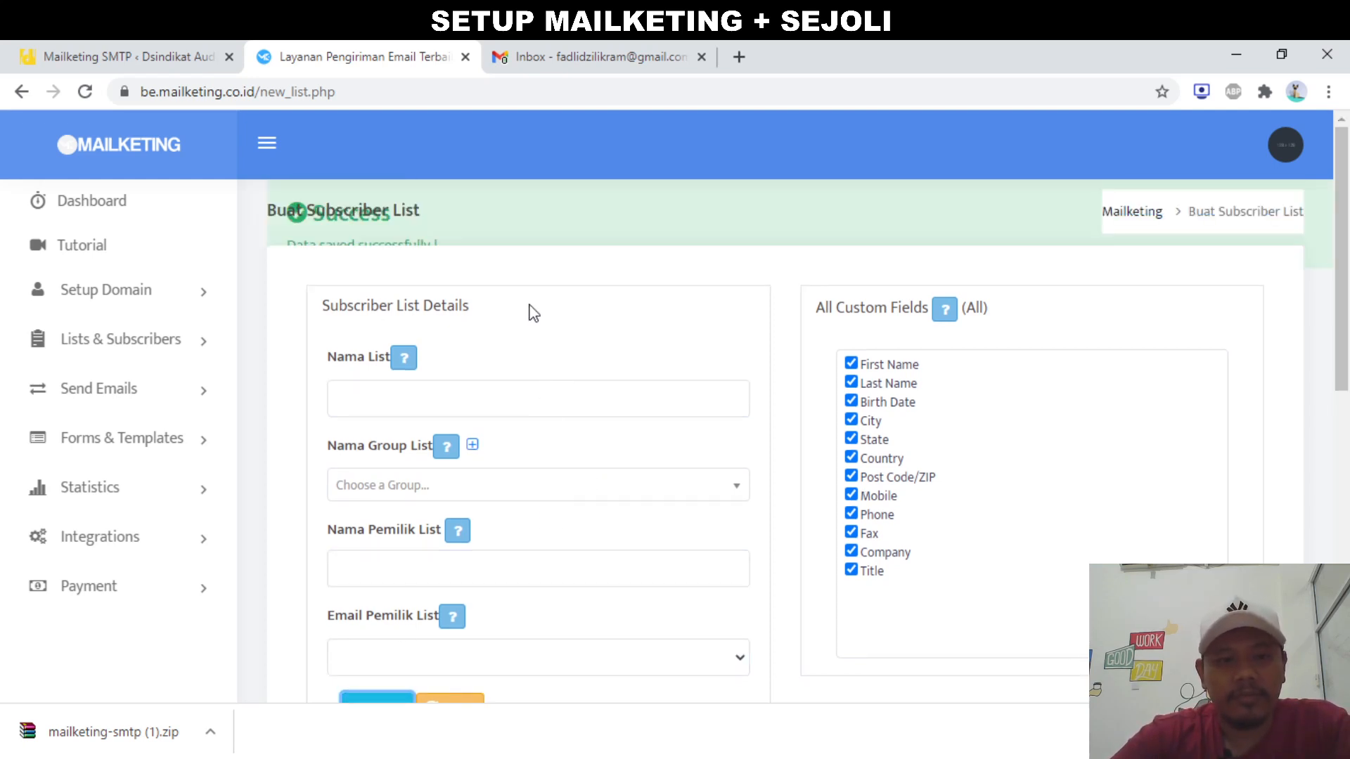
left_click(147, 341)
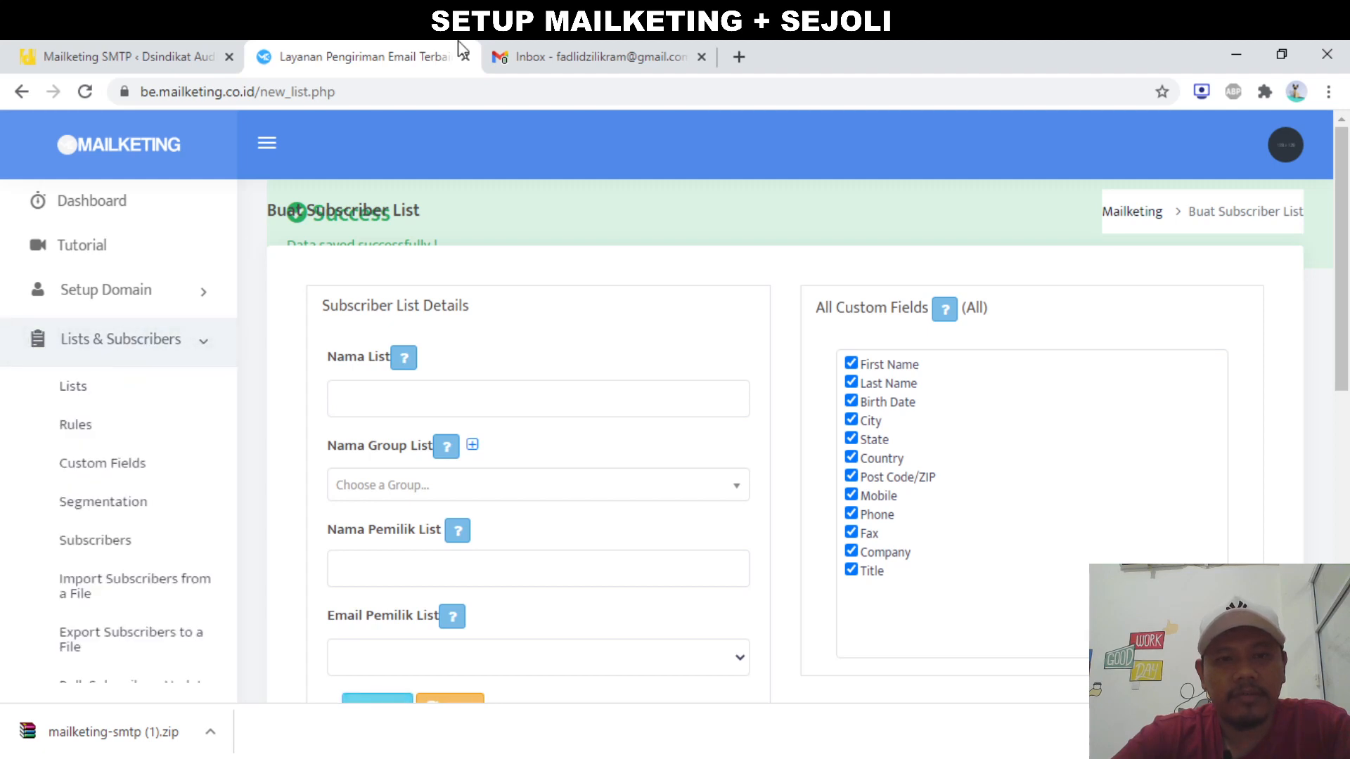
left_click(144, 336)
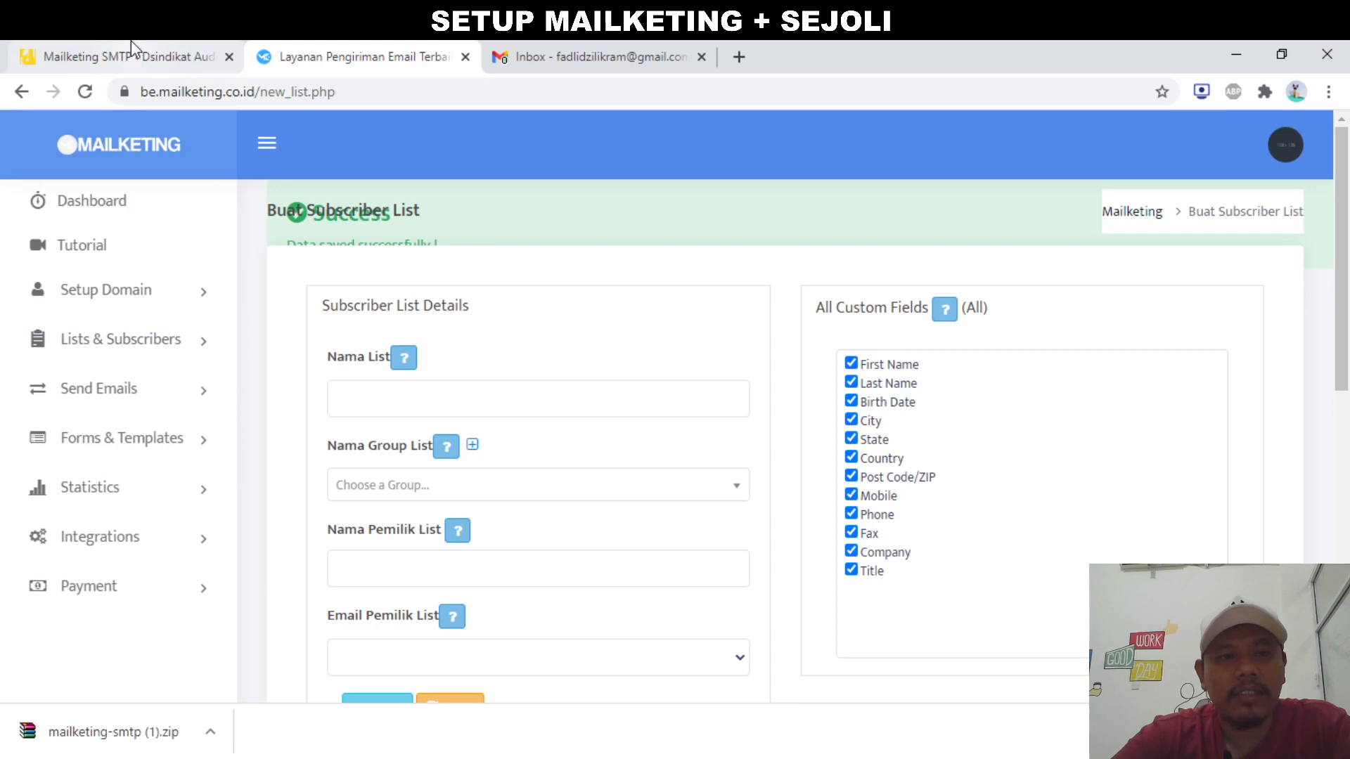
Return to the Mailketing SMTP settings in WordPress and check the Mailketing API Token field
left_click(132, 49)
scroll(397, 302, "up", 10)
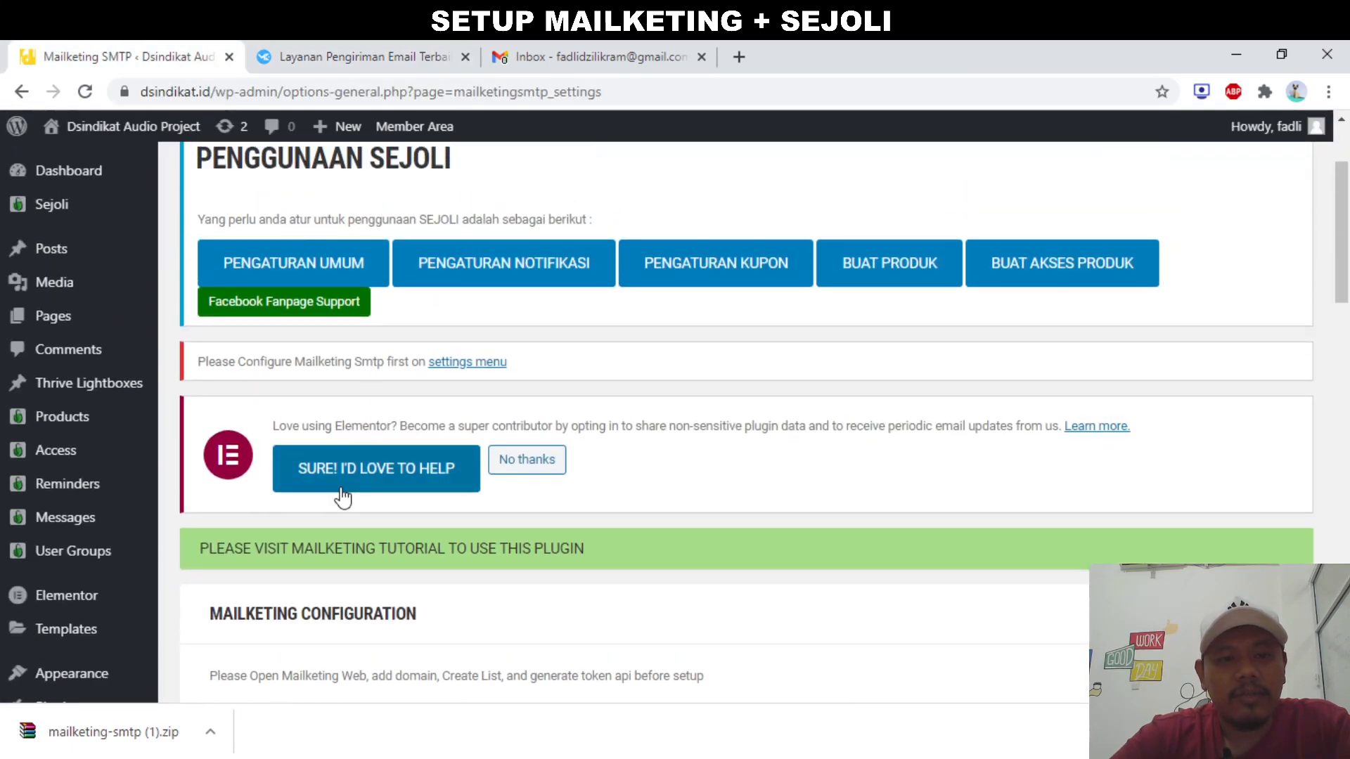
scroll(343, 498, "down", 5)
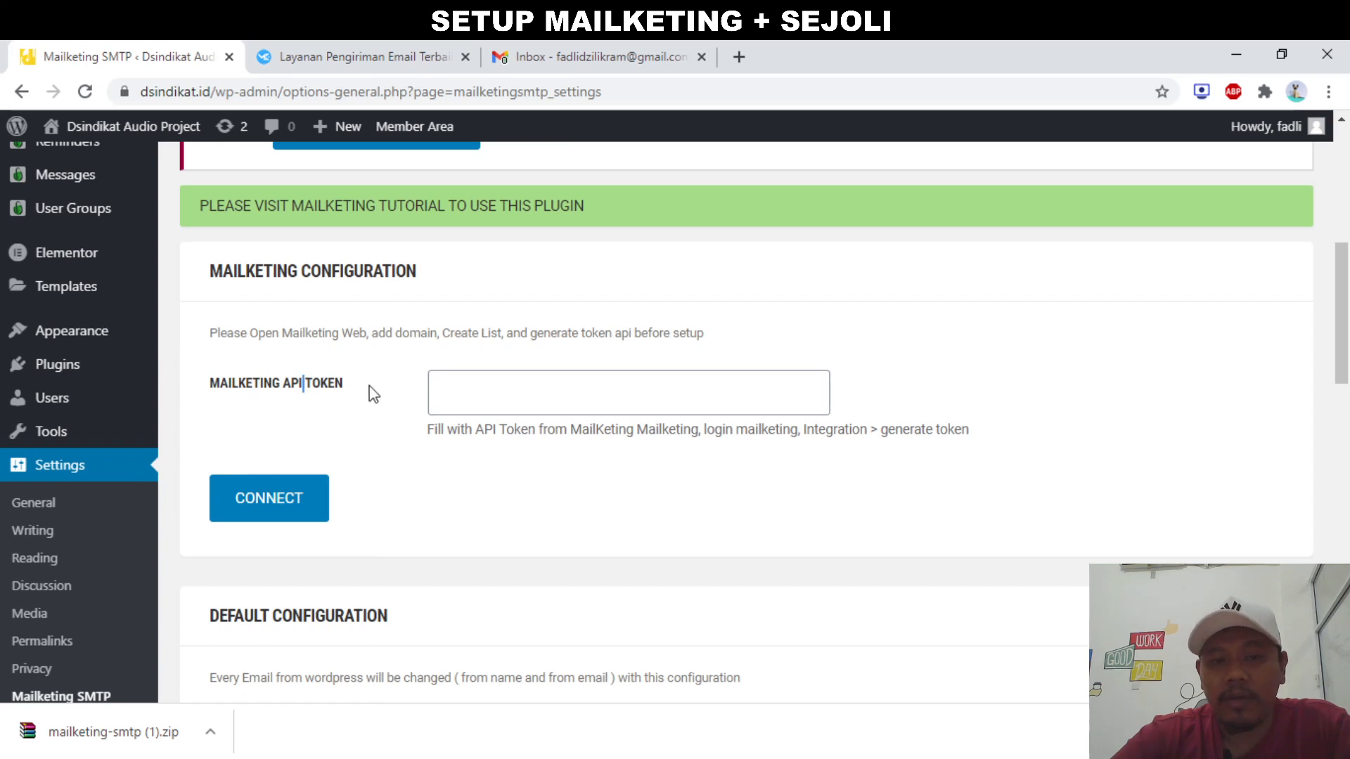
Switch to the Mailketing dashboard, open the Email Application API integration and copy its API token
left_click(309, 43)
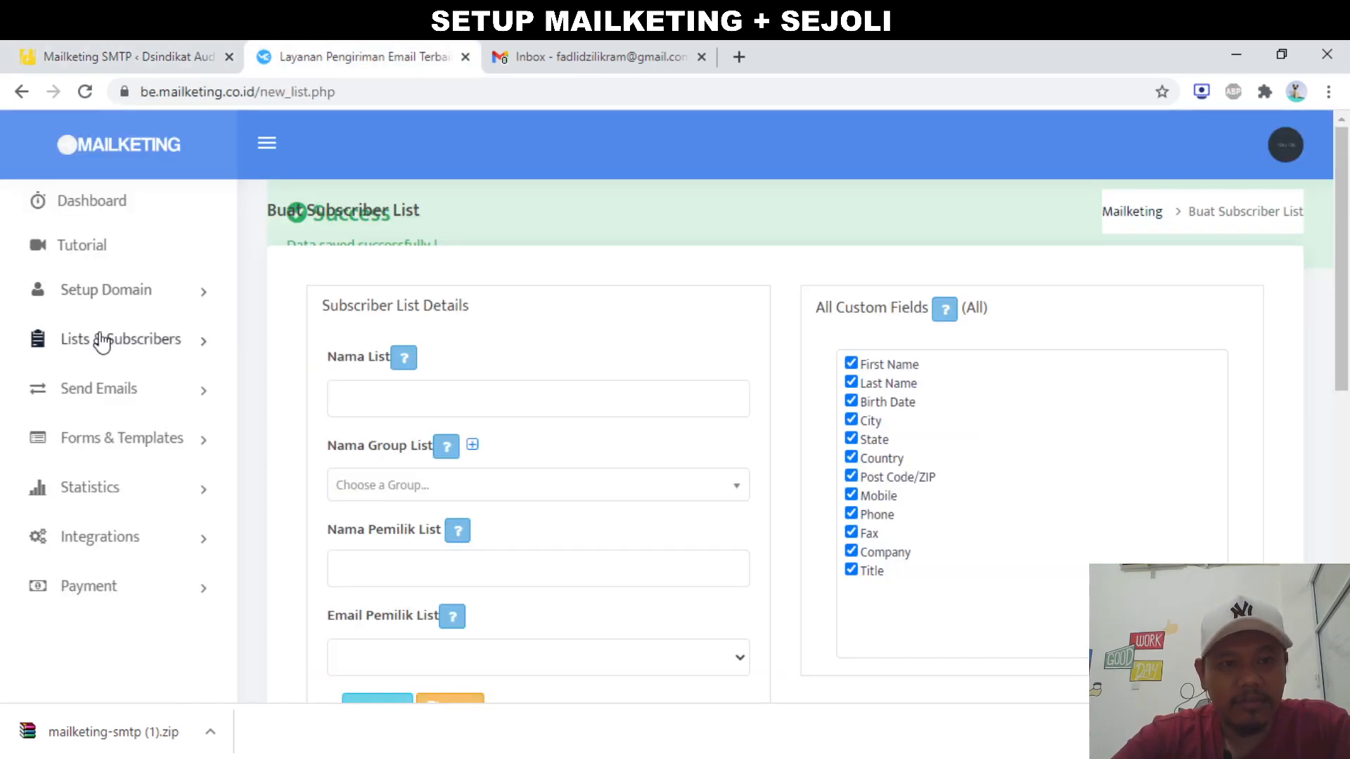
scroll(103, 534, "down", 1)
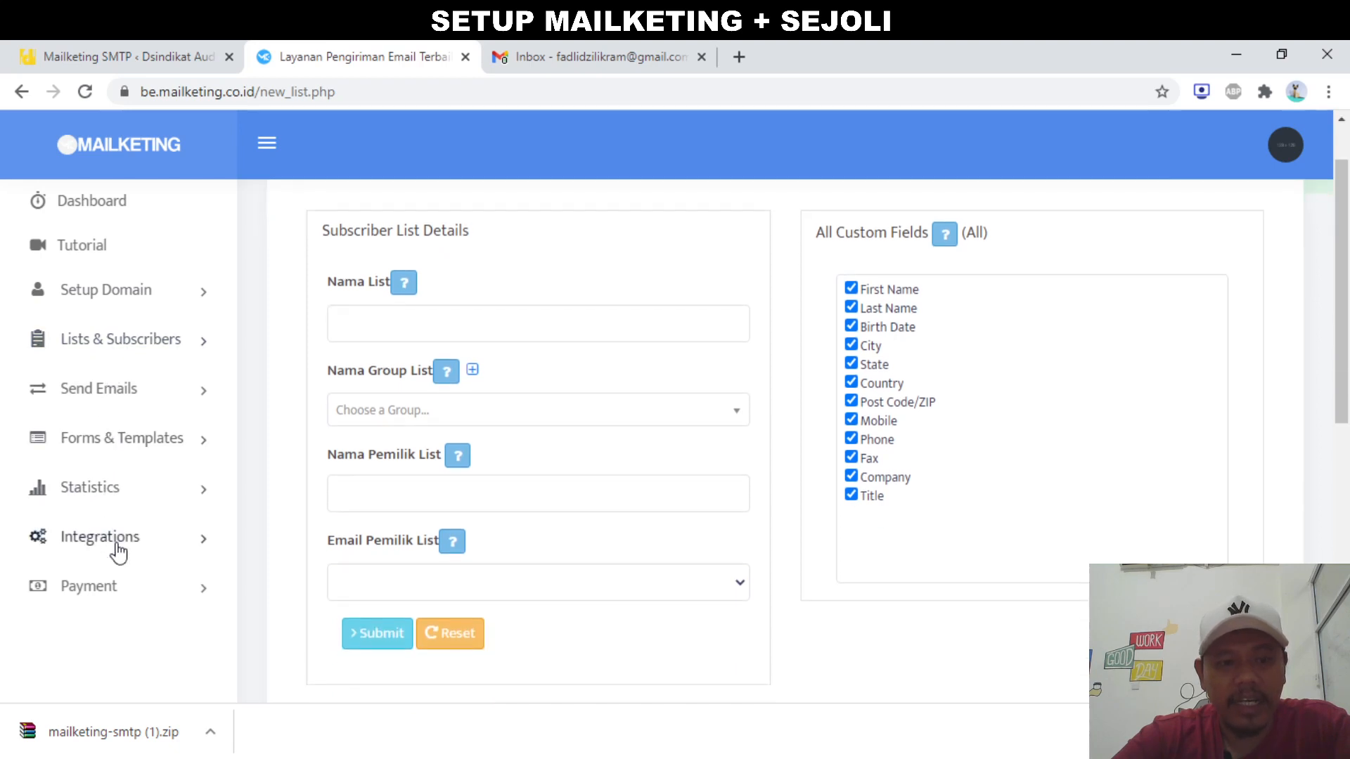
left_click(117, 549)
scroll(114, 548, "down", 4)
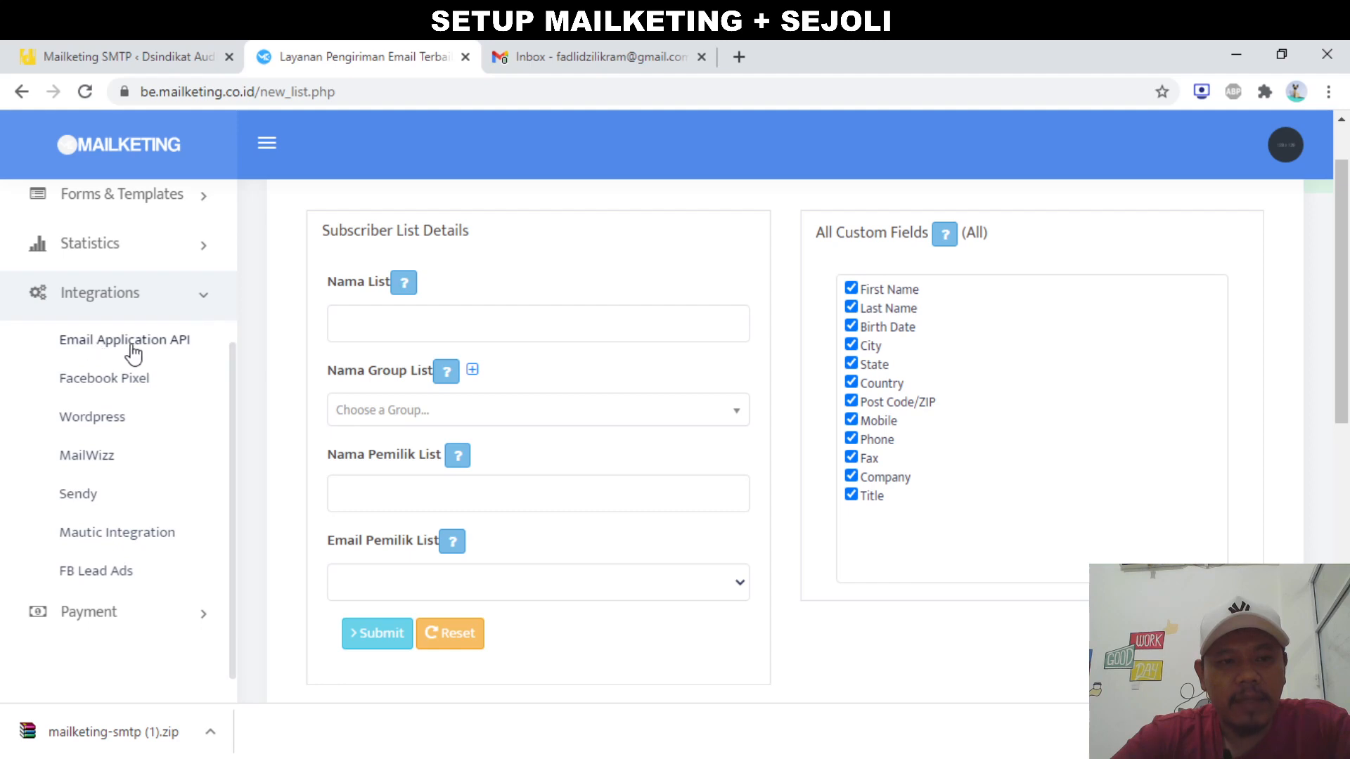
left_click(141, 344)
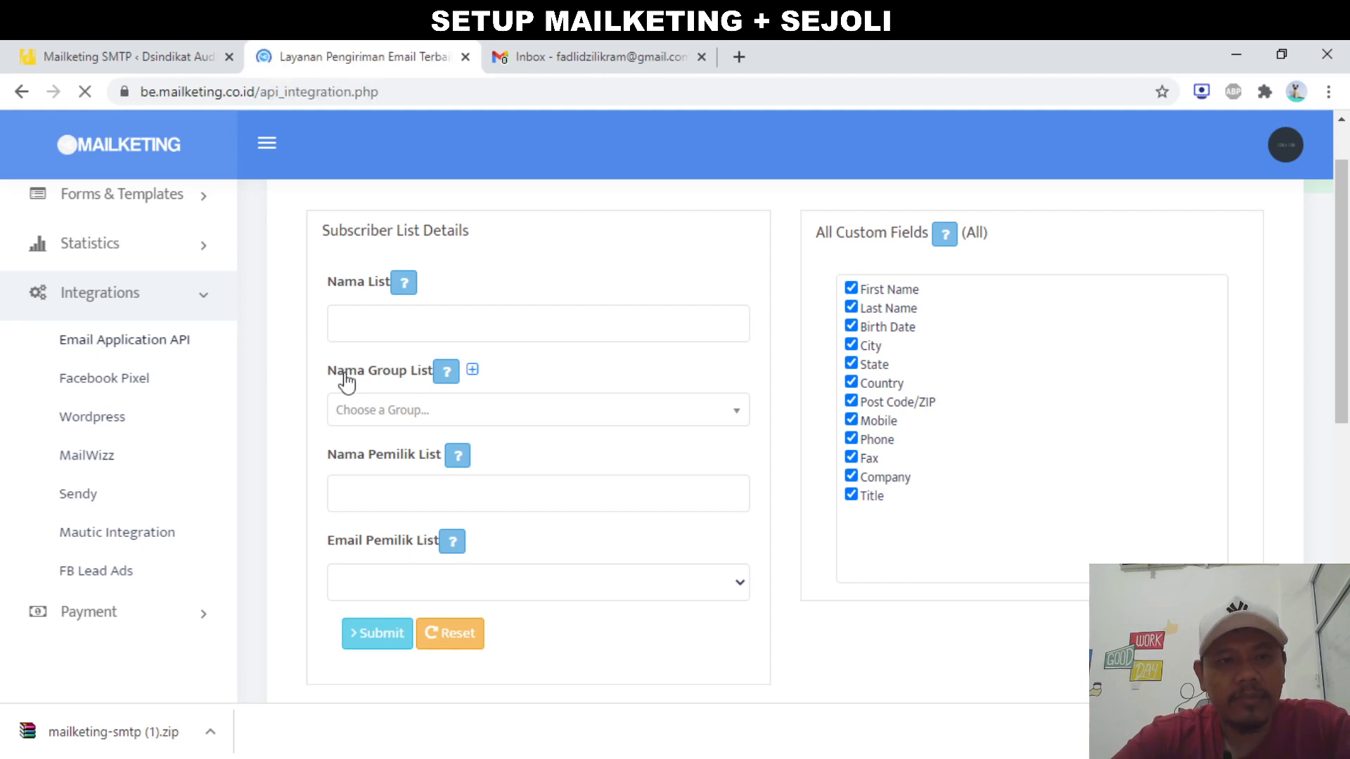
scroll(454, 487, "down", 3)
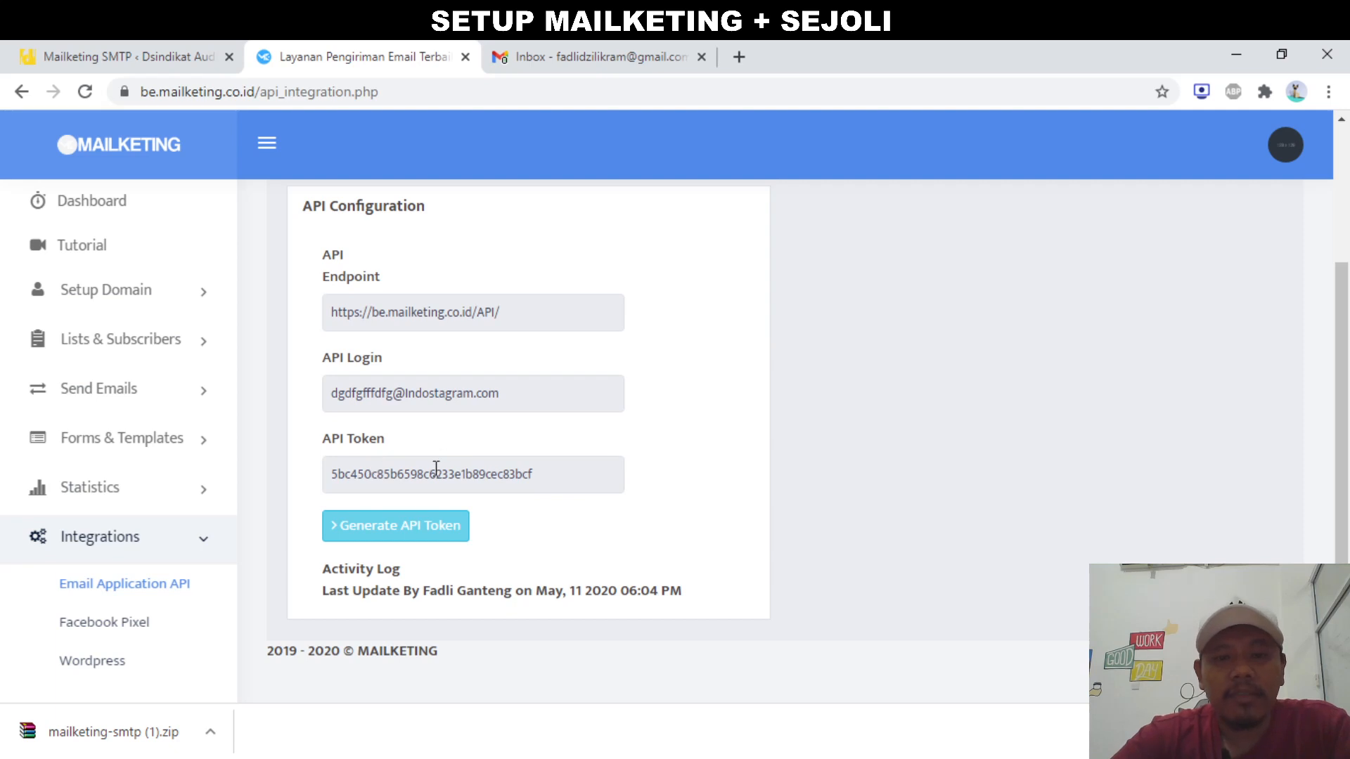
double_click(436, 468)
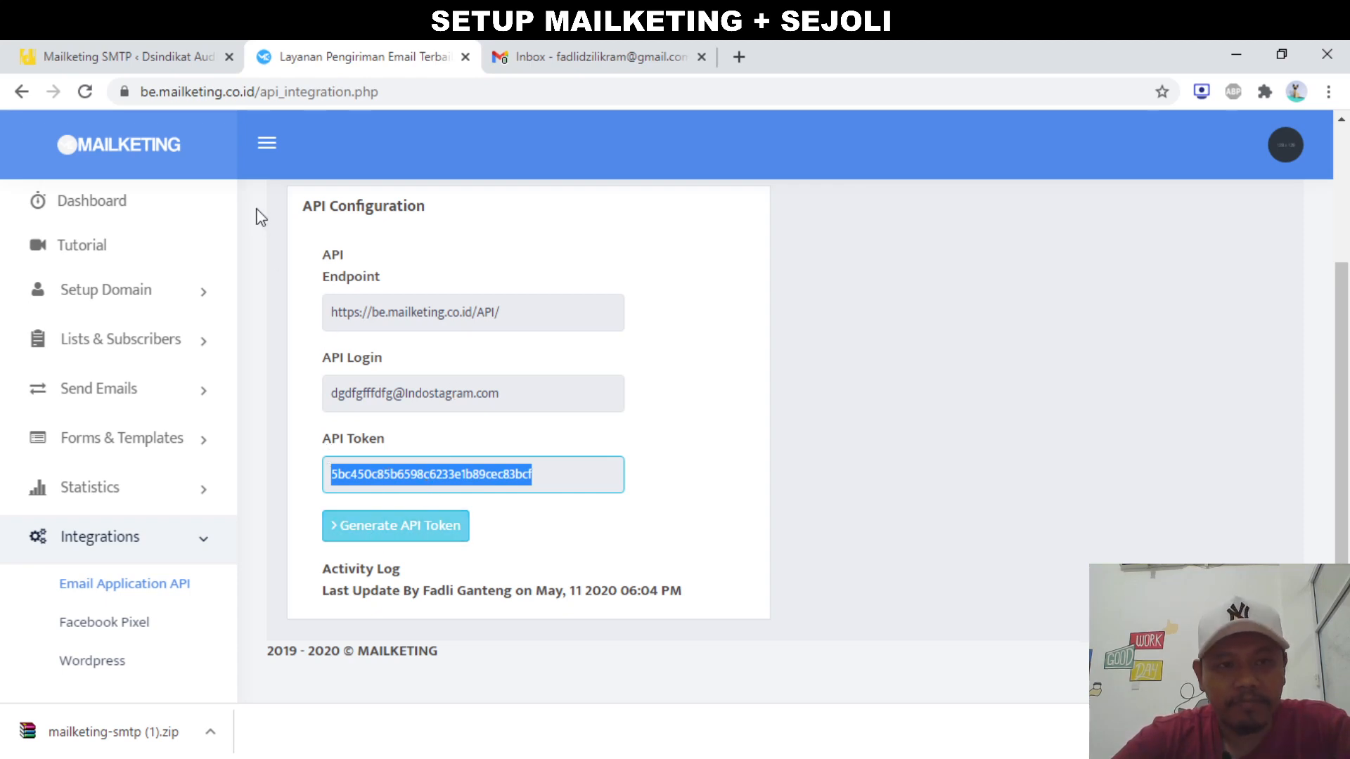
Switch to the WordPress plugin settings, paste the copied token as the Mailketing API Token and connect the account
left_click(166, 56)
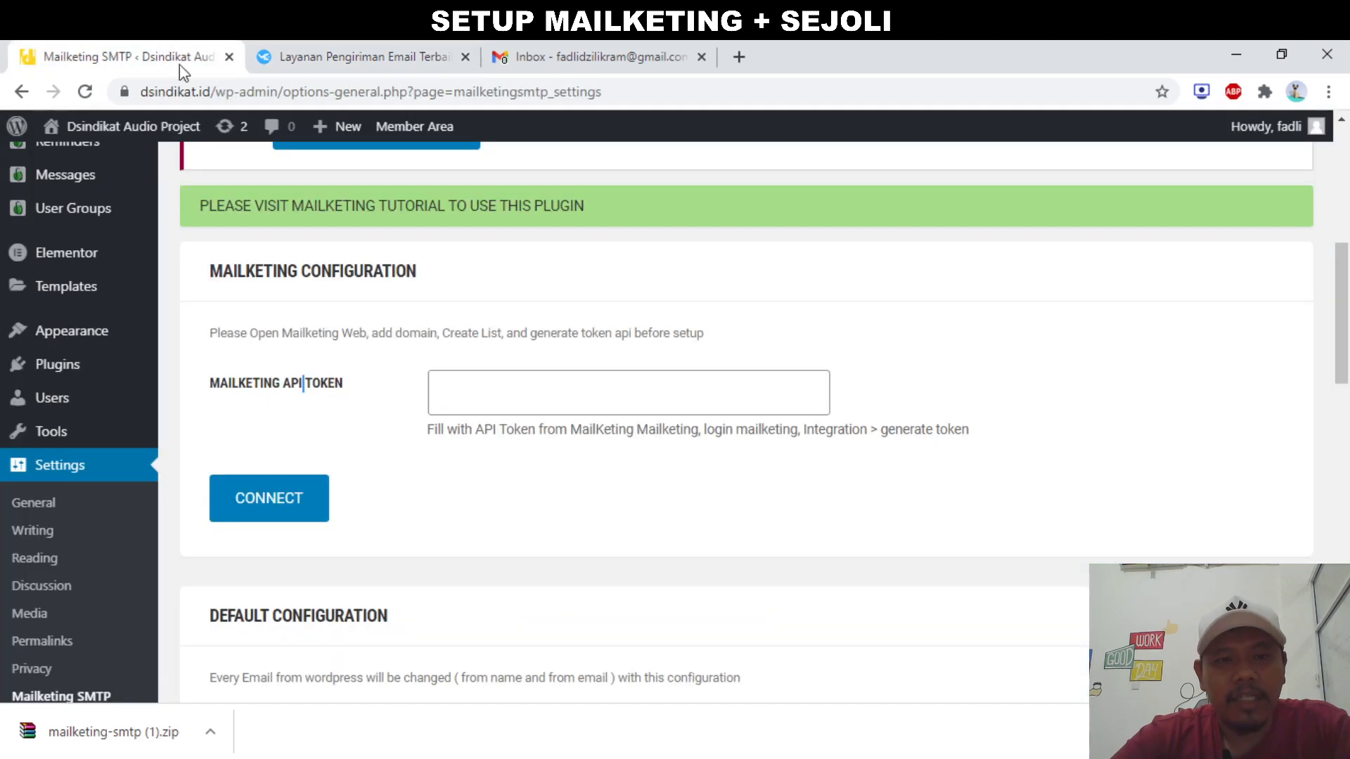
scroll(369, 327, "up", 3)
scroll(353, 430, "down", 2)
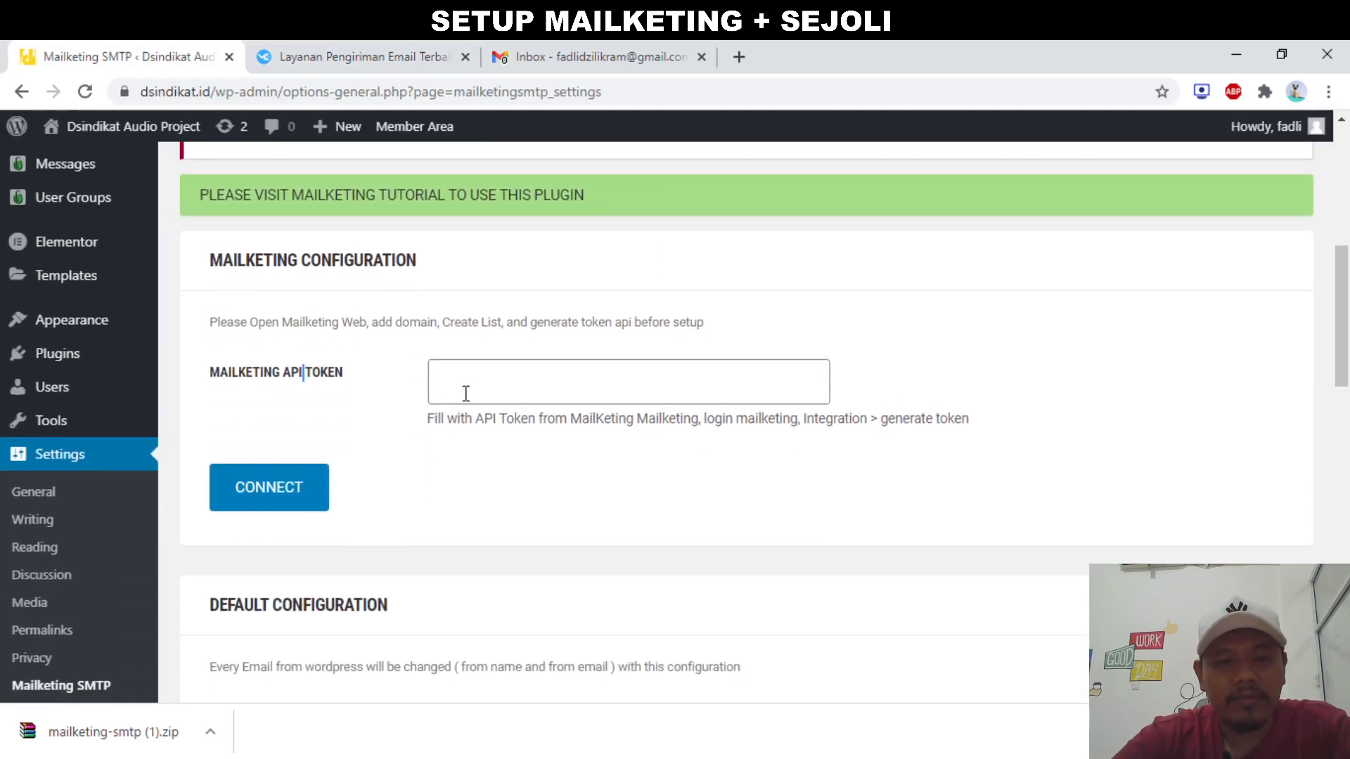
left_click(479, 388)
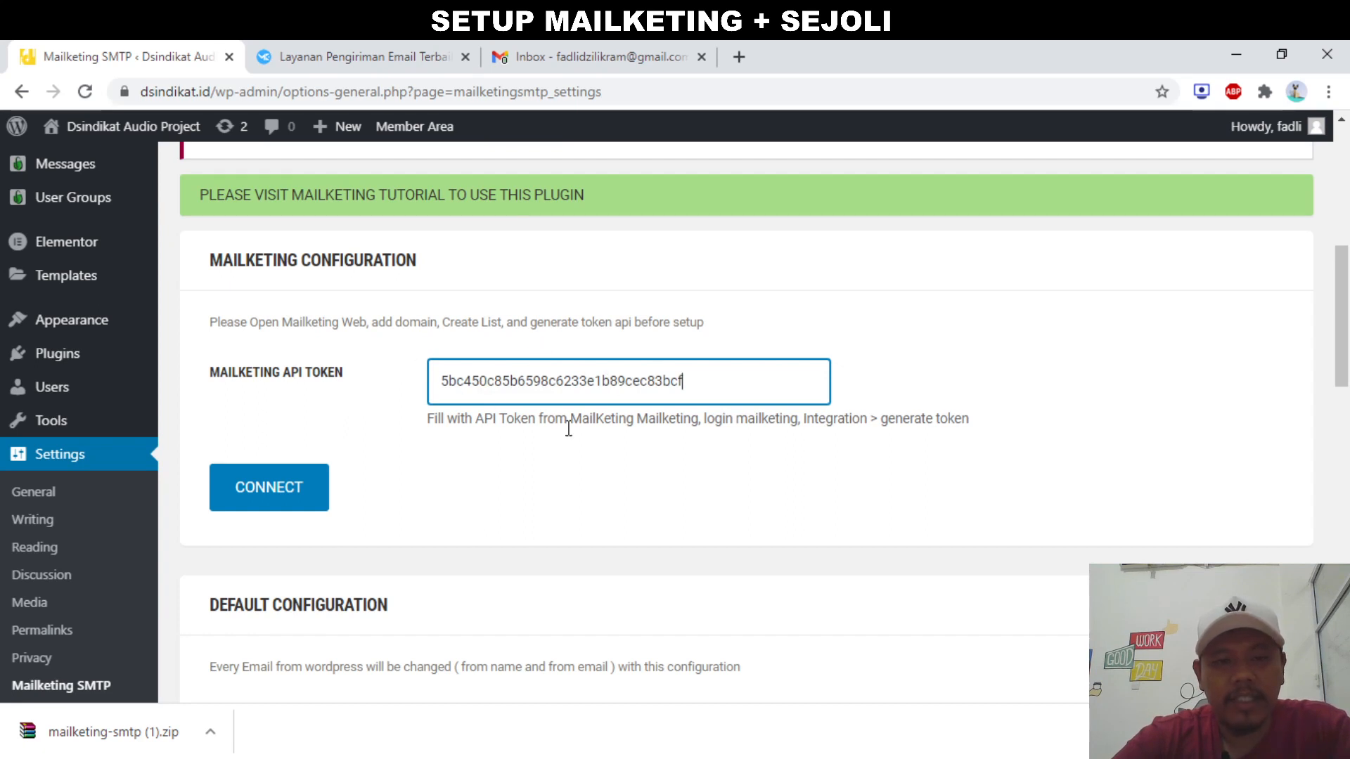
scroll(555, 461, "down", 1)
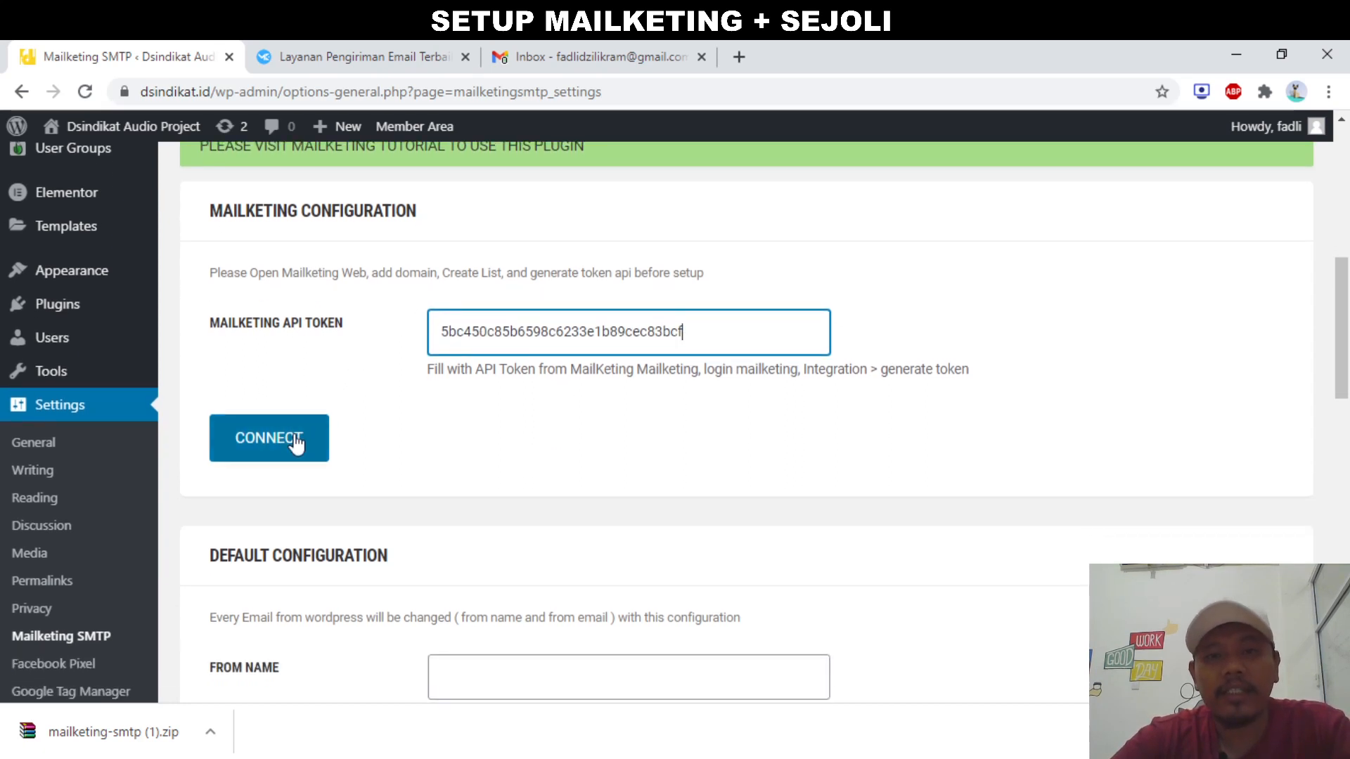
left_click(296, 445)
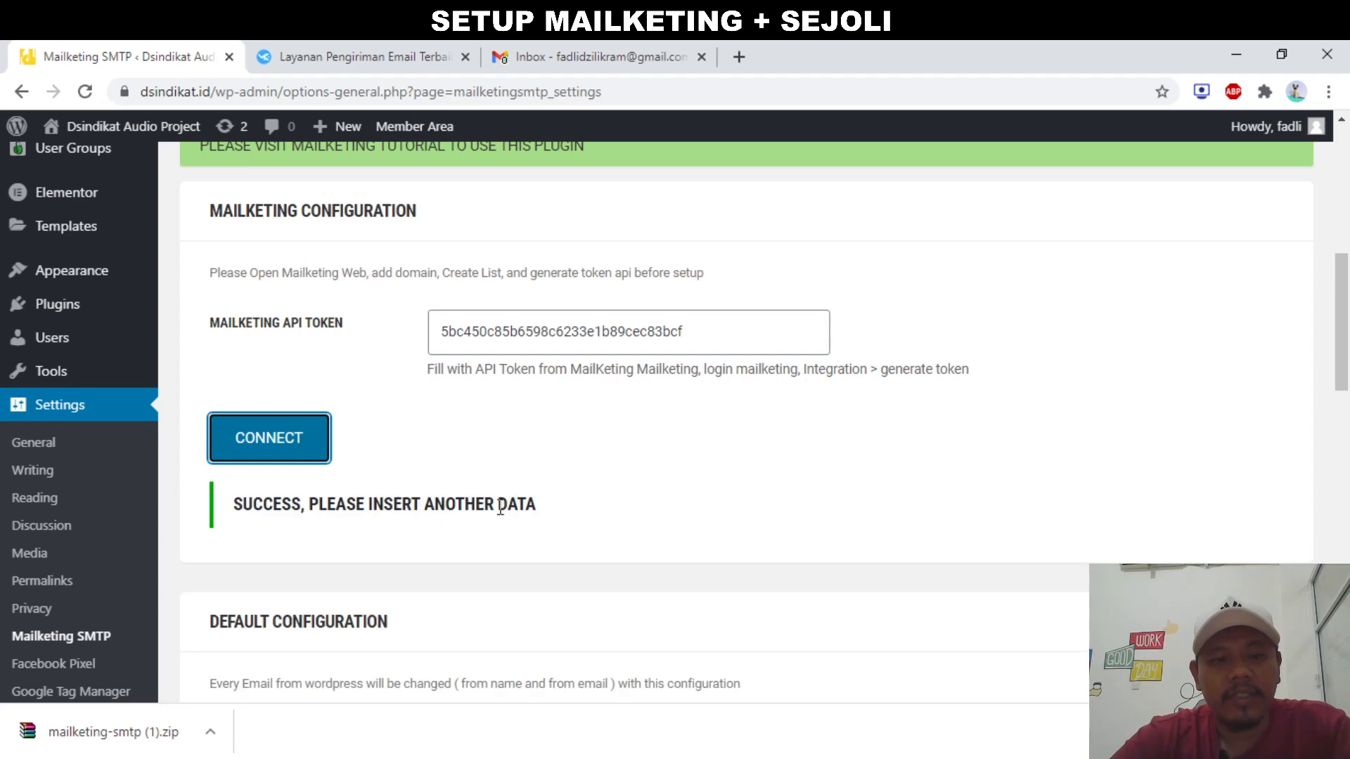
In the Default Configuration, set From Name to the sender's name followed by "Dari Dsindikat" and choose the dsindikat.id From Email
scroll(471, 527, "down", 7)
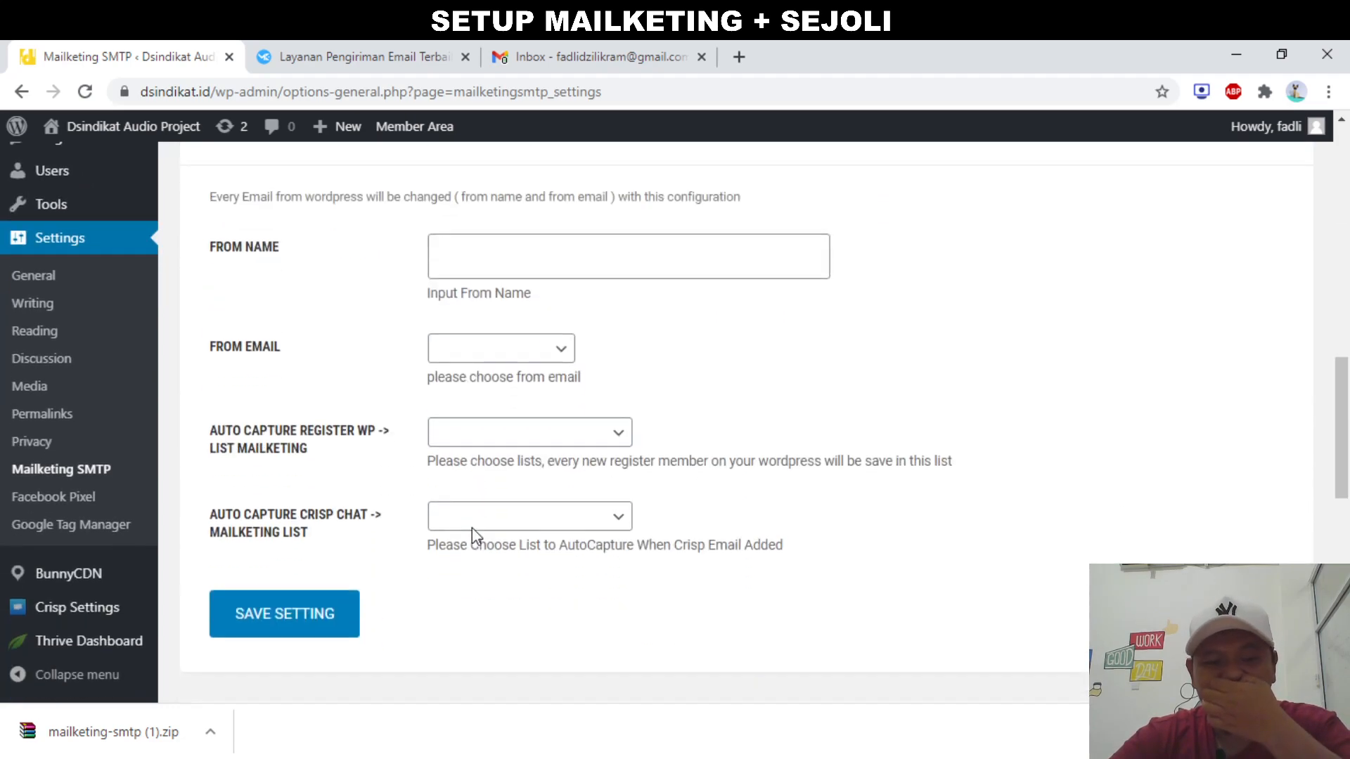
left_click(552, 261)
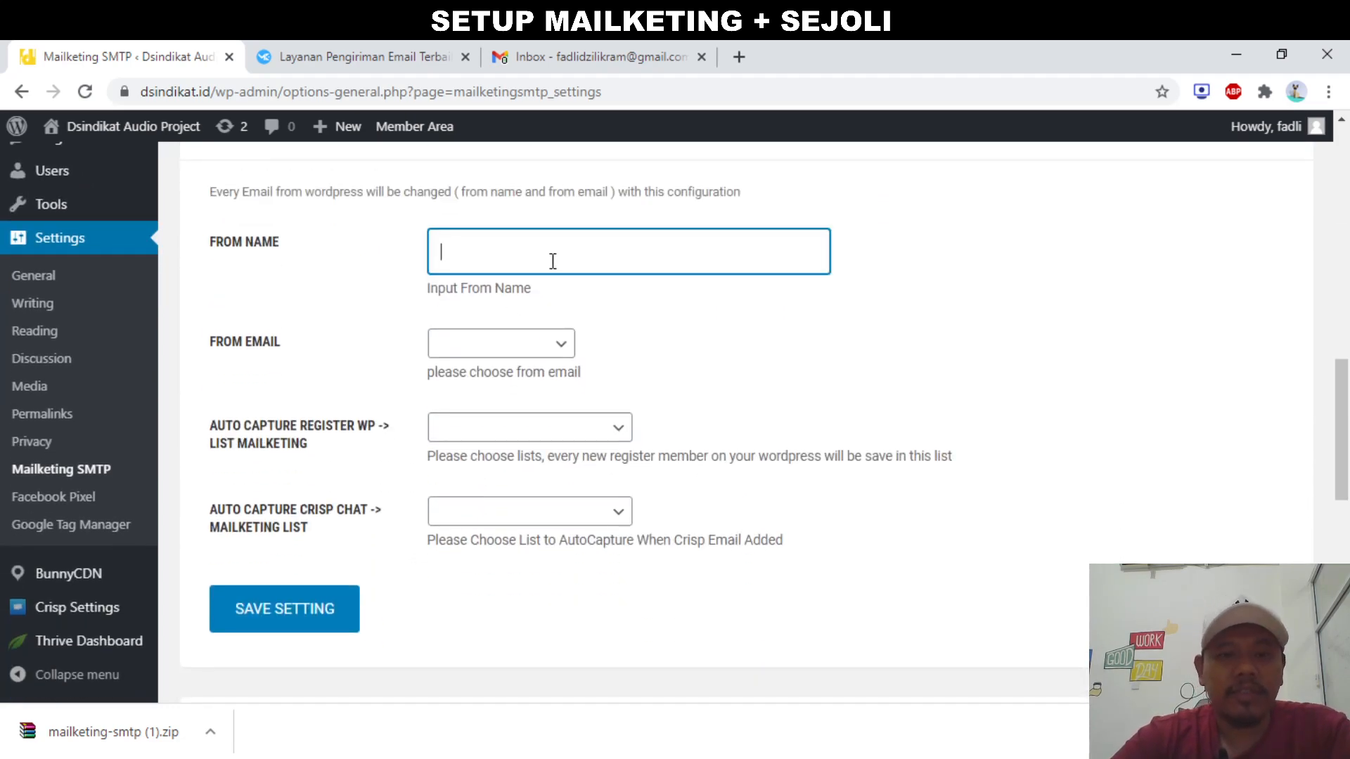
type("Fadi")
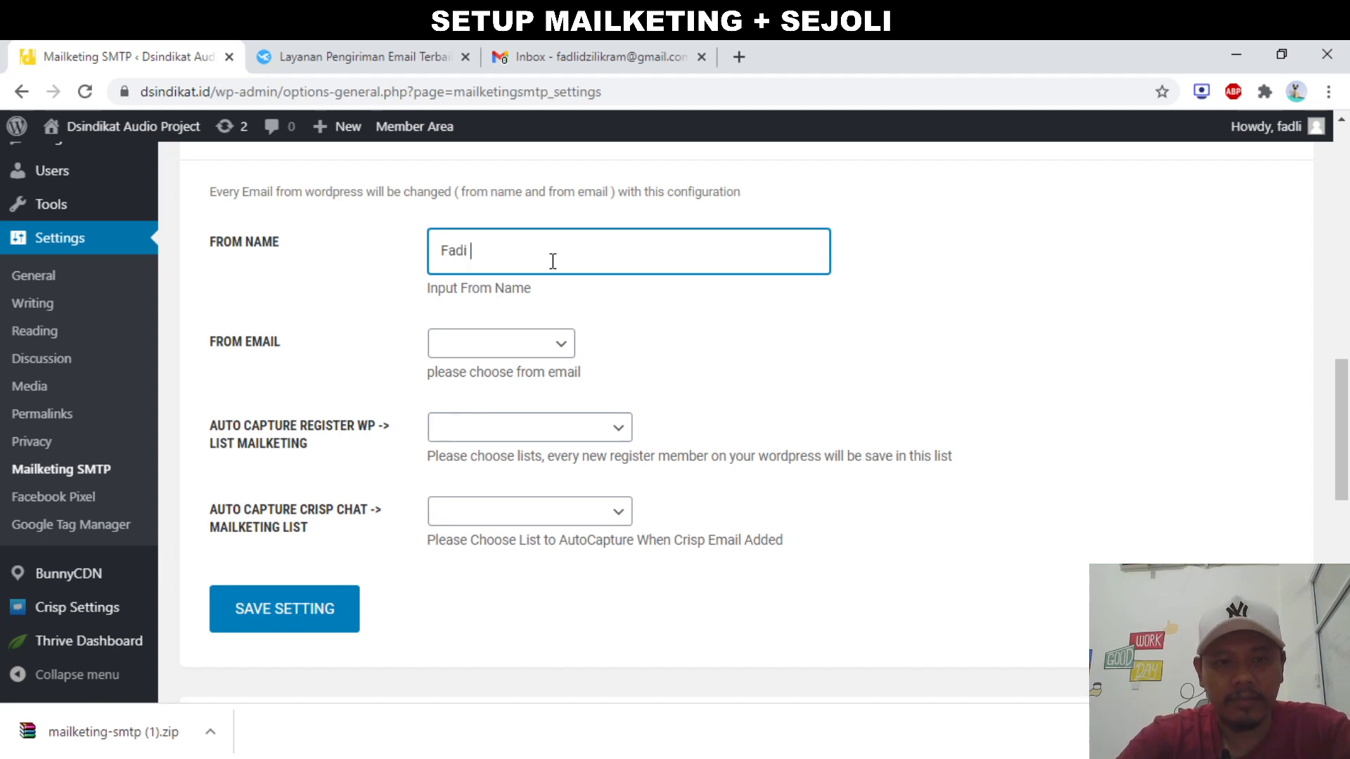
type(" Dari")
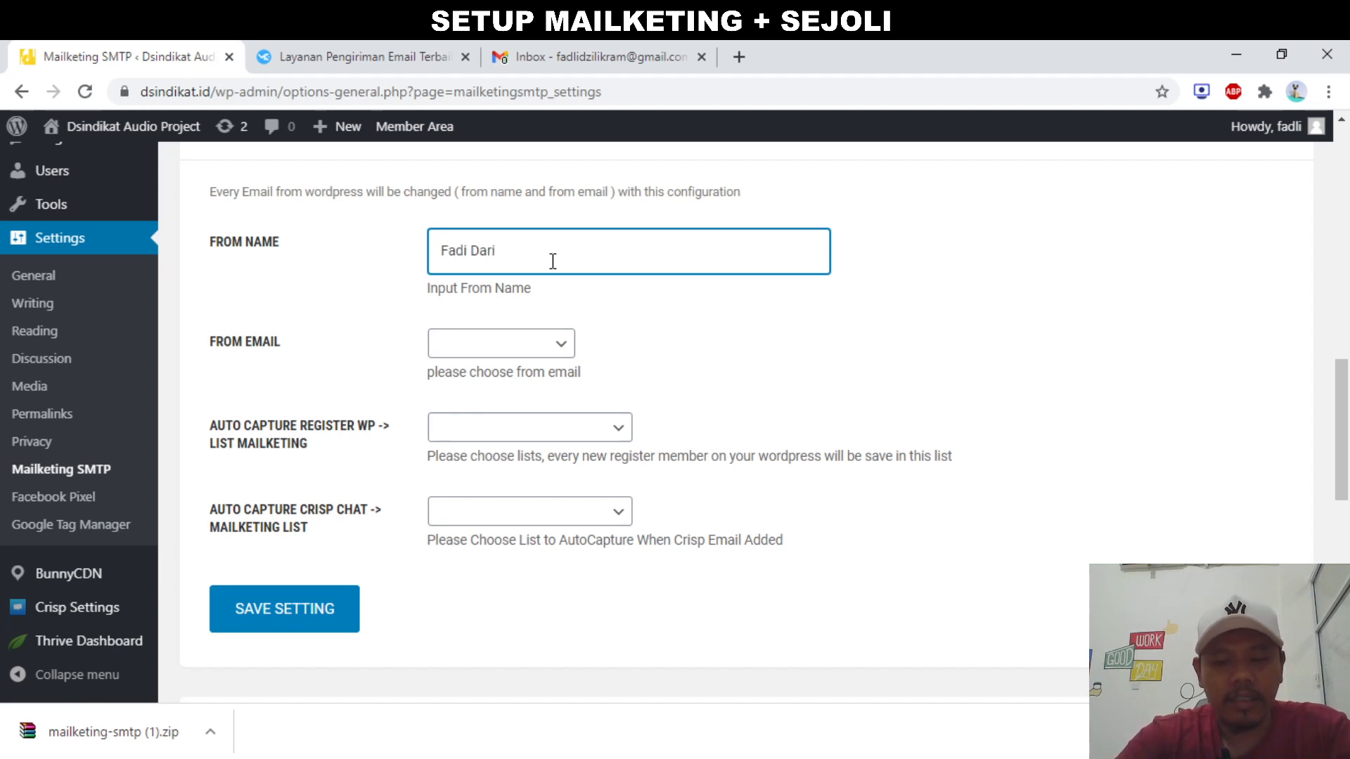
type(" Dsindikat")
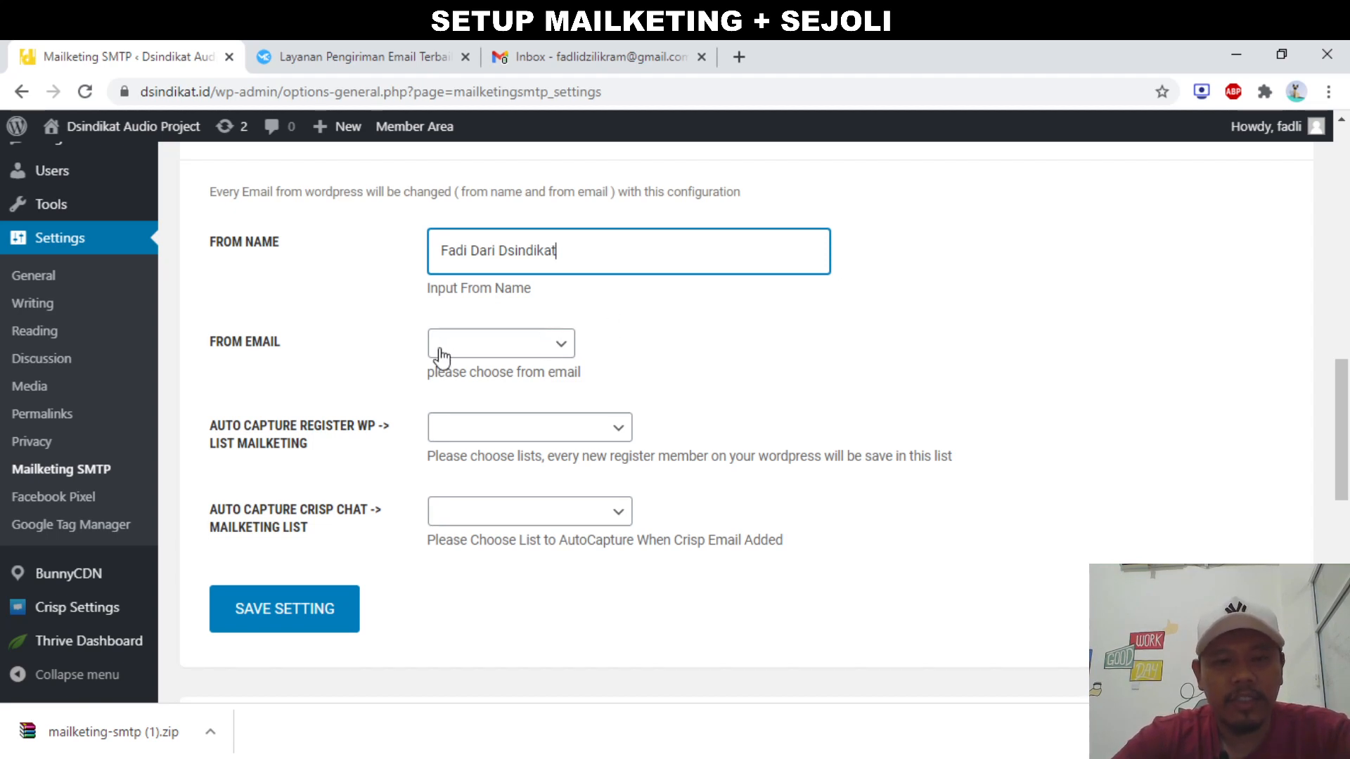
left_click(503, 355)
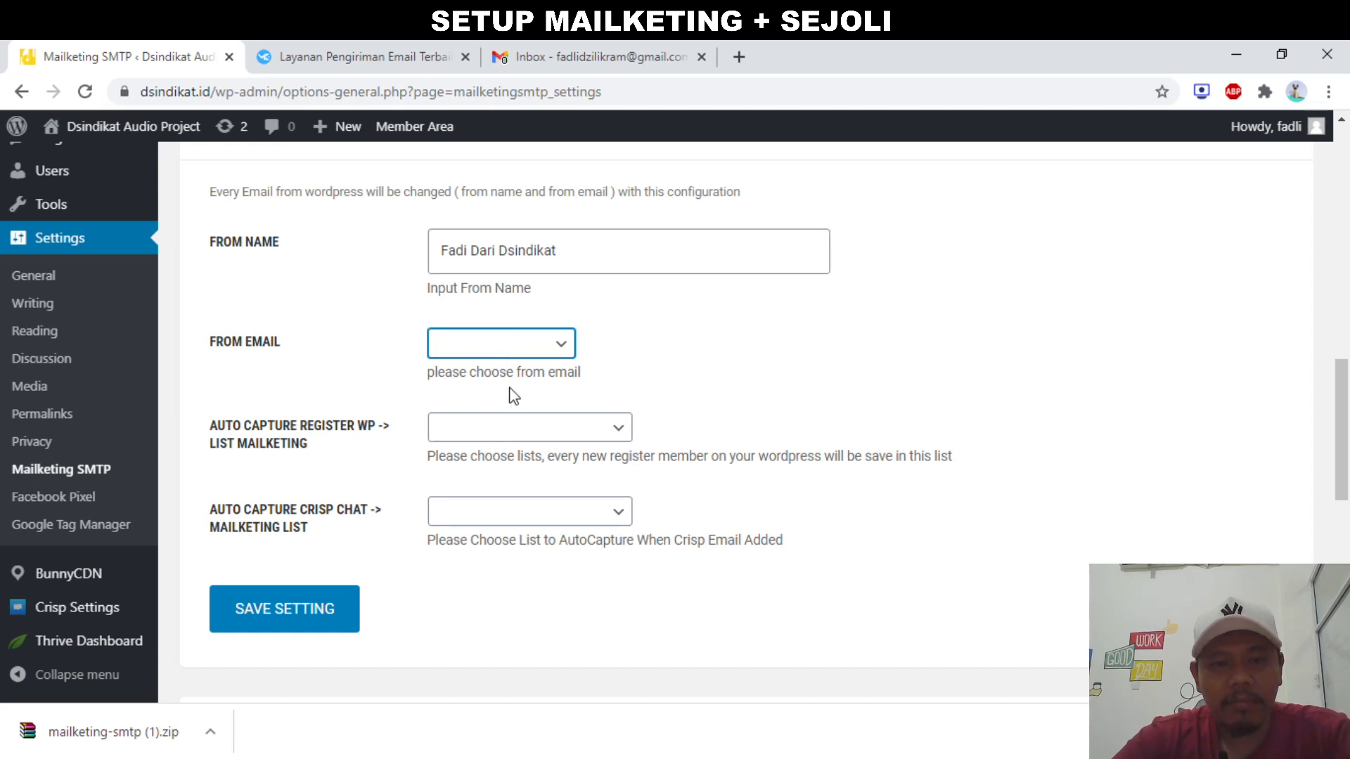
key("Down")
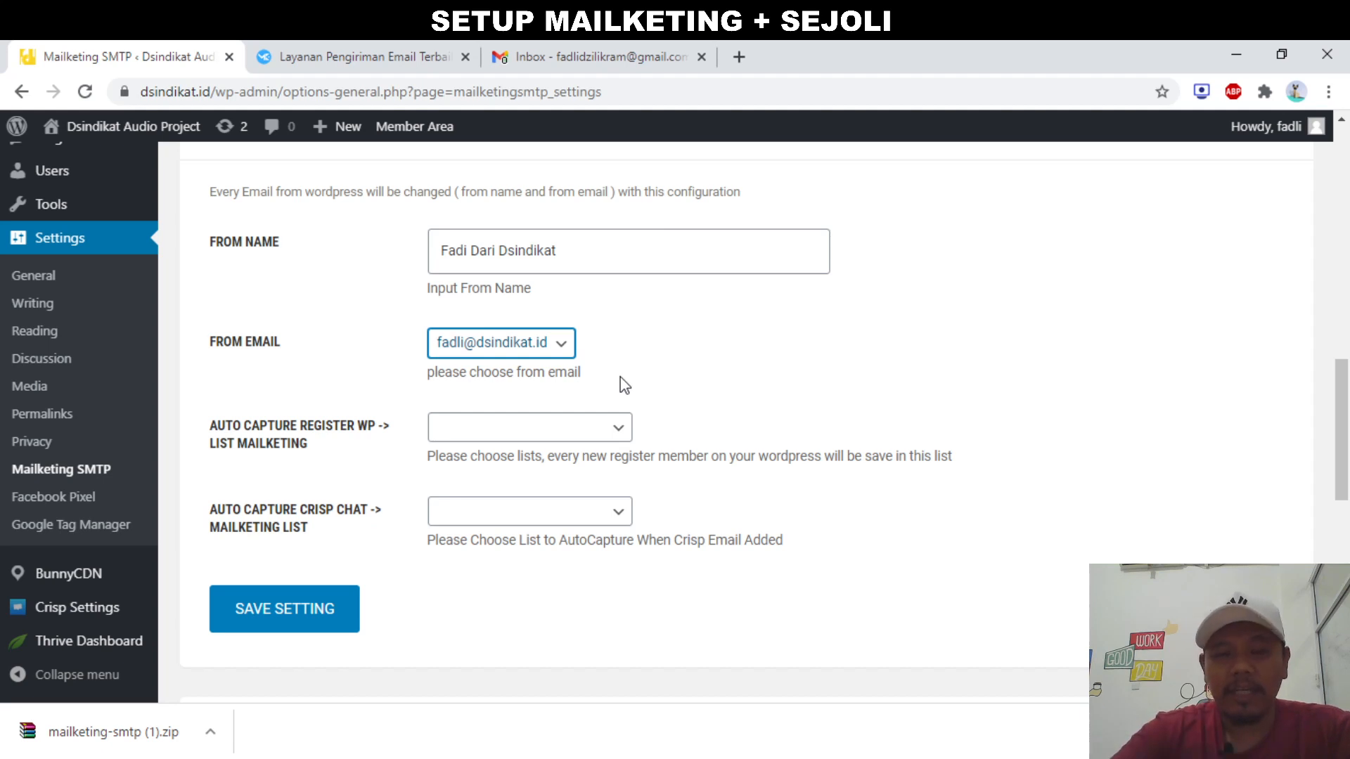
Highlight the Auto Capture Register WP -> List Mailketing label and dismiss the browser's downloads bar
scroll(622, 385, "down", 1)
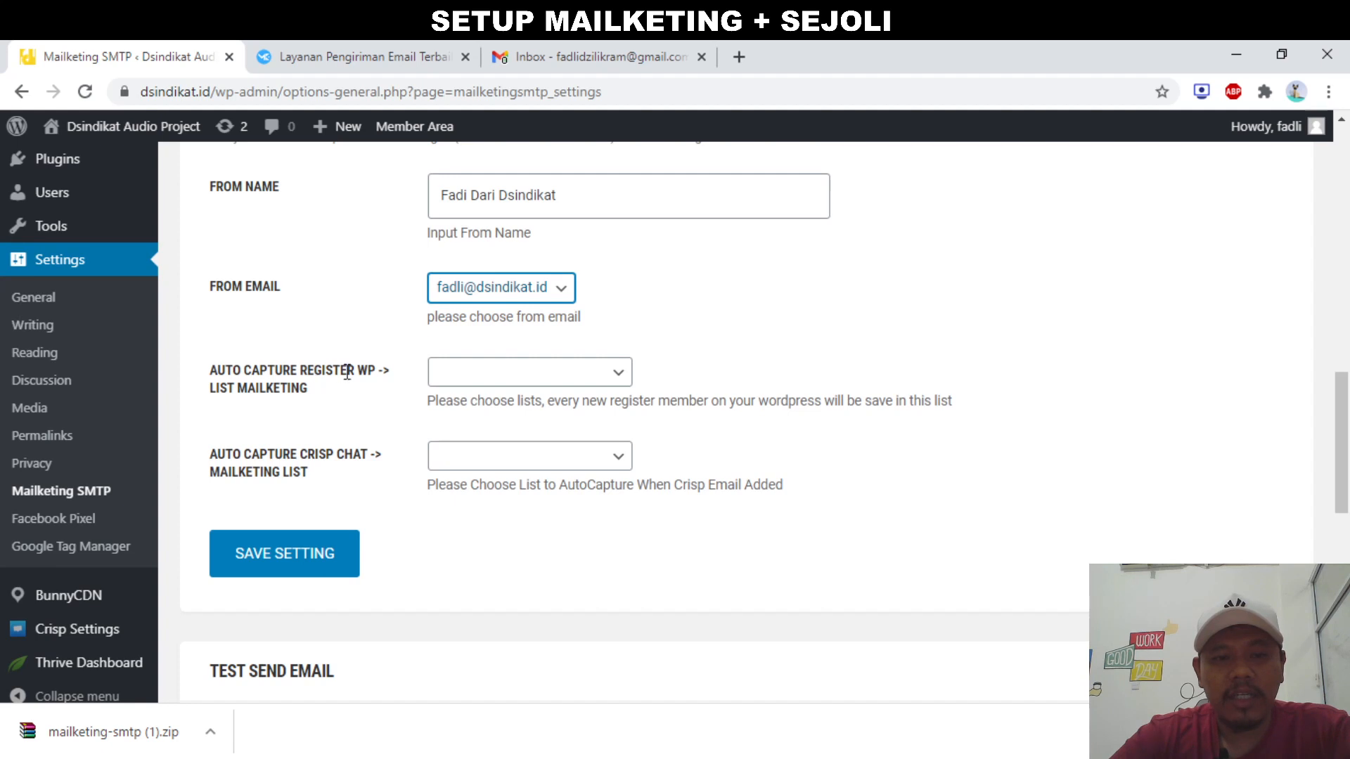
triple_click(299, 377)
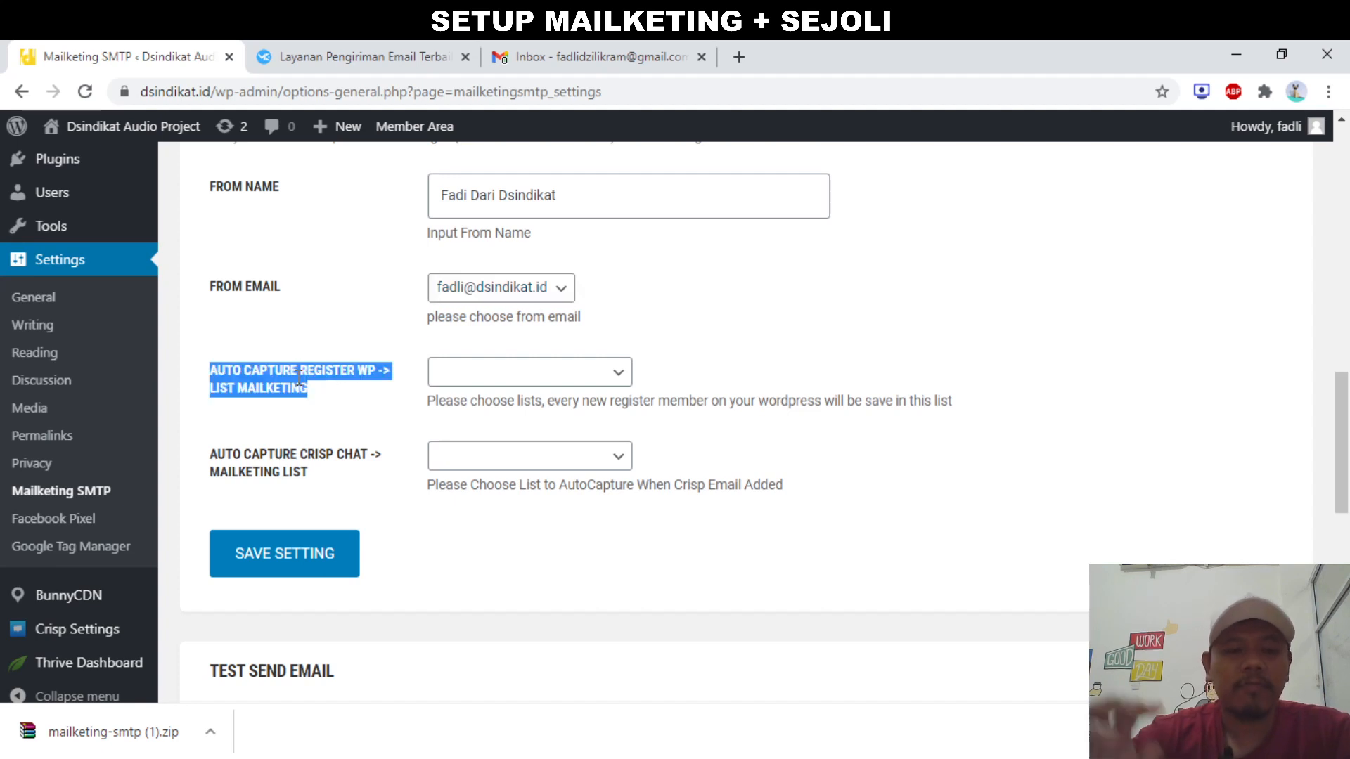
left_click(1328, 732)
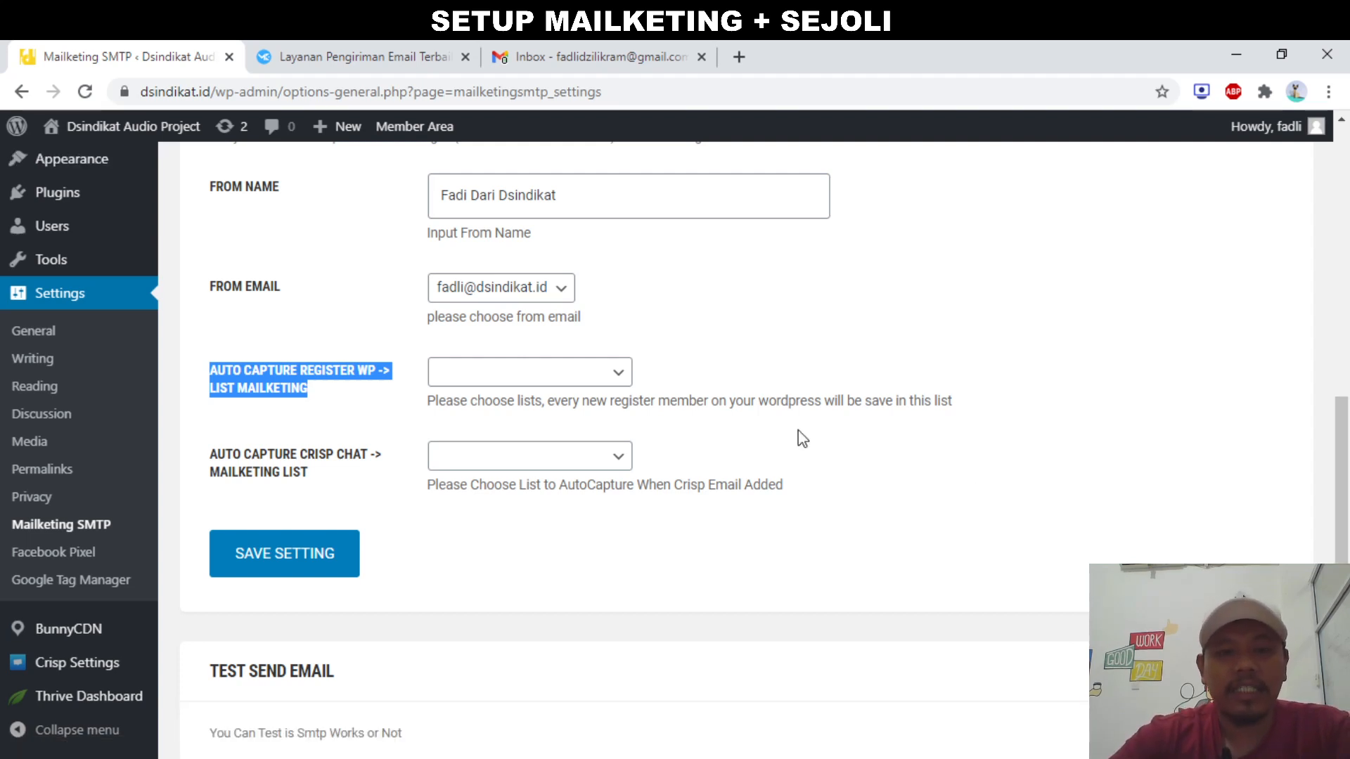
Choose All Data Sindikat as the list for both WP registration and Crisp Chat auto capture, and save the settings
left_click(606, 376)
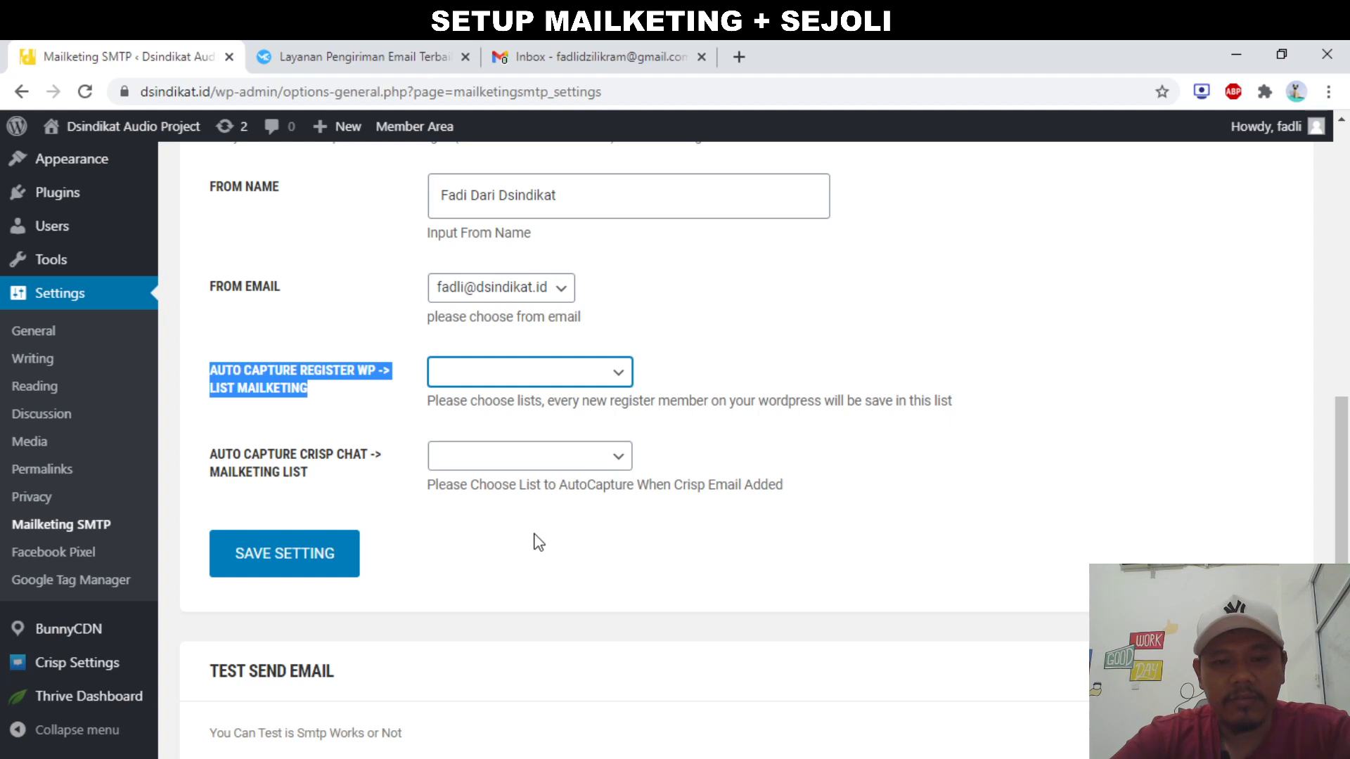
key("Down")
left_click(696, 410)
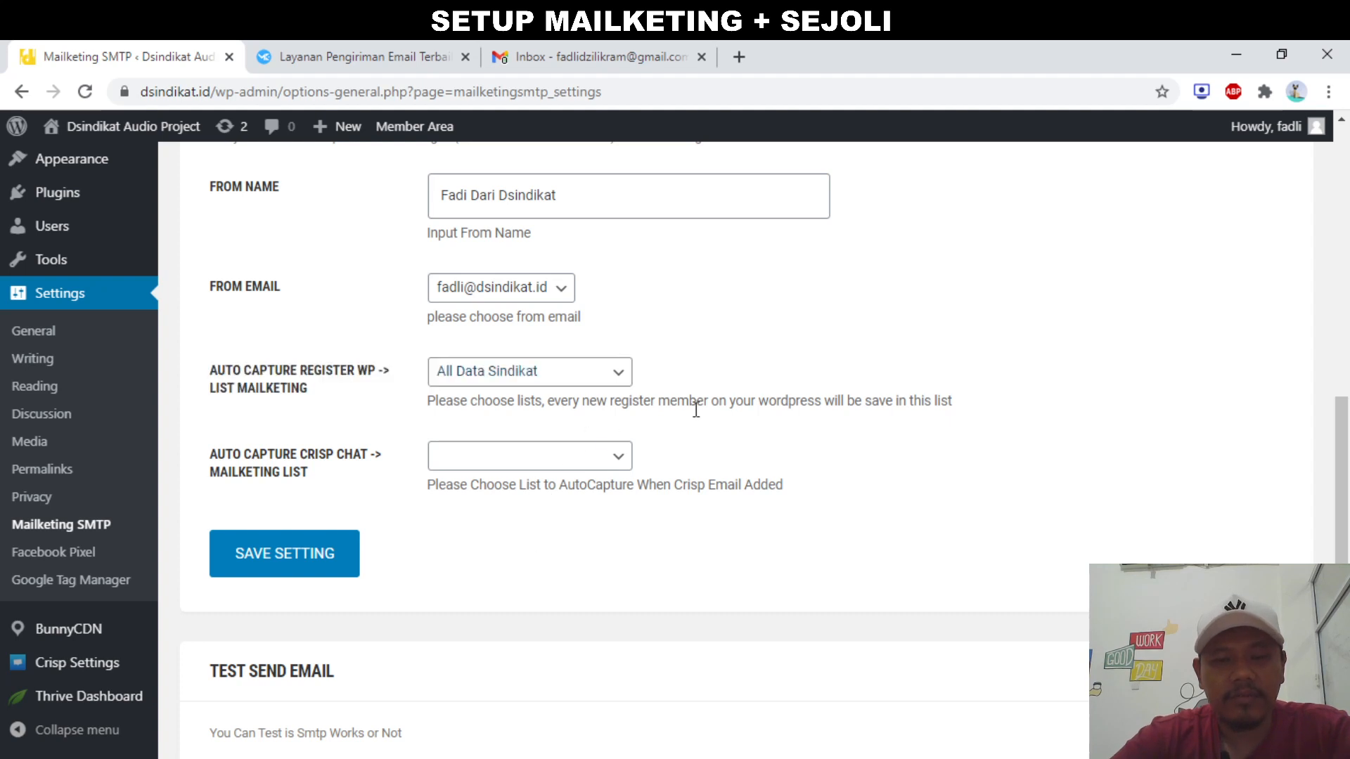
scroll(695, 409, "down", 1)
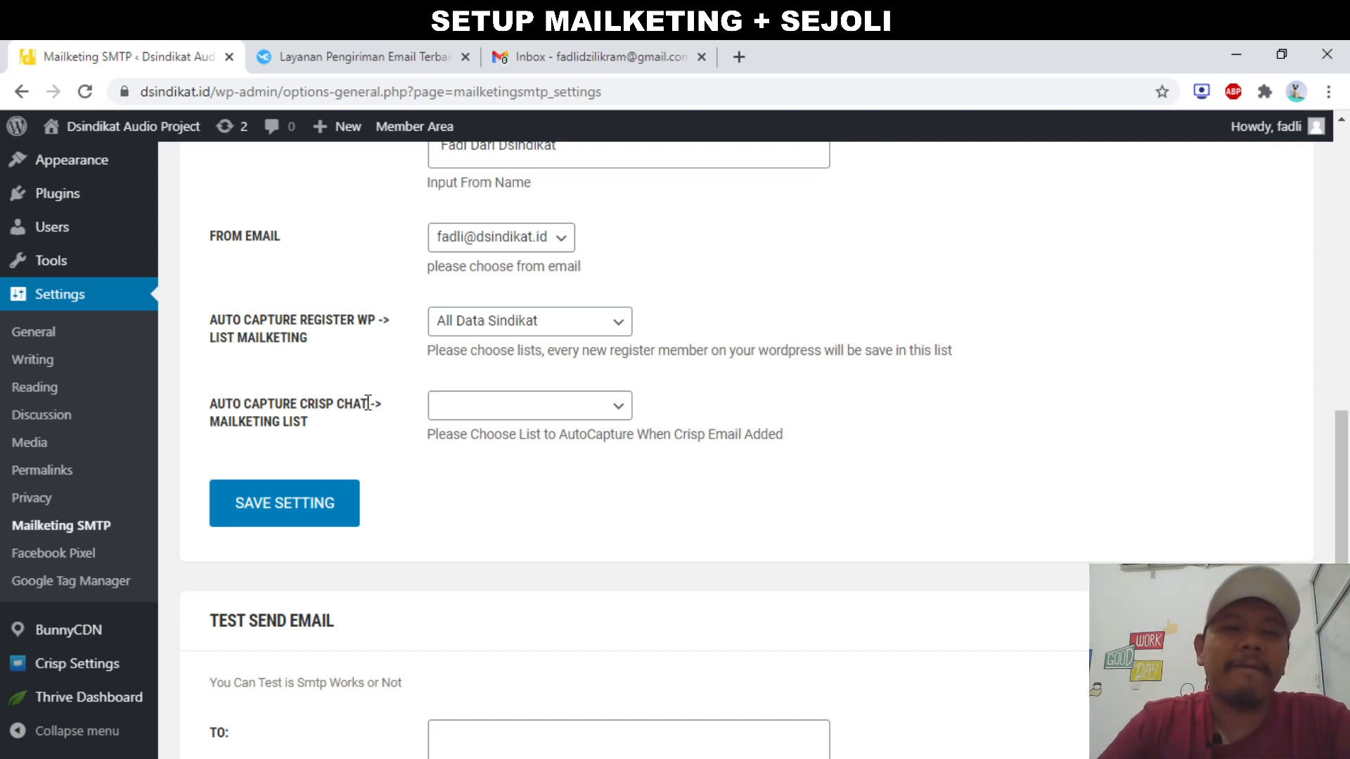
left_click(504, 411)
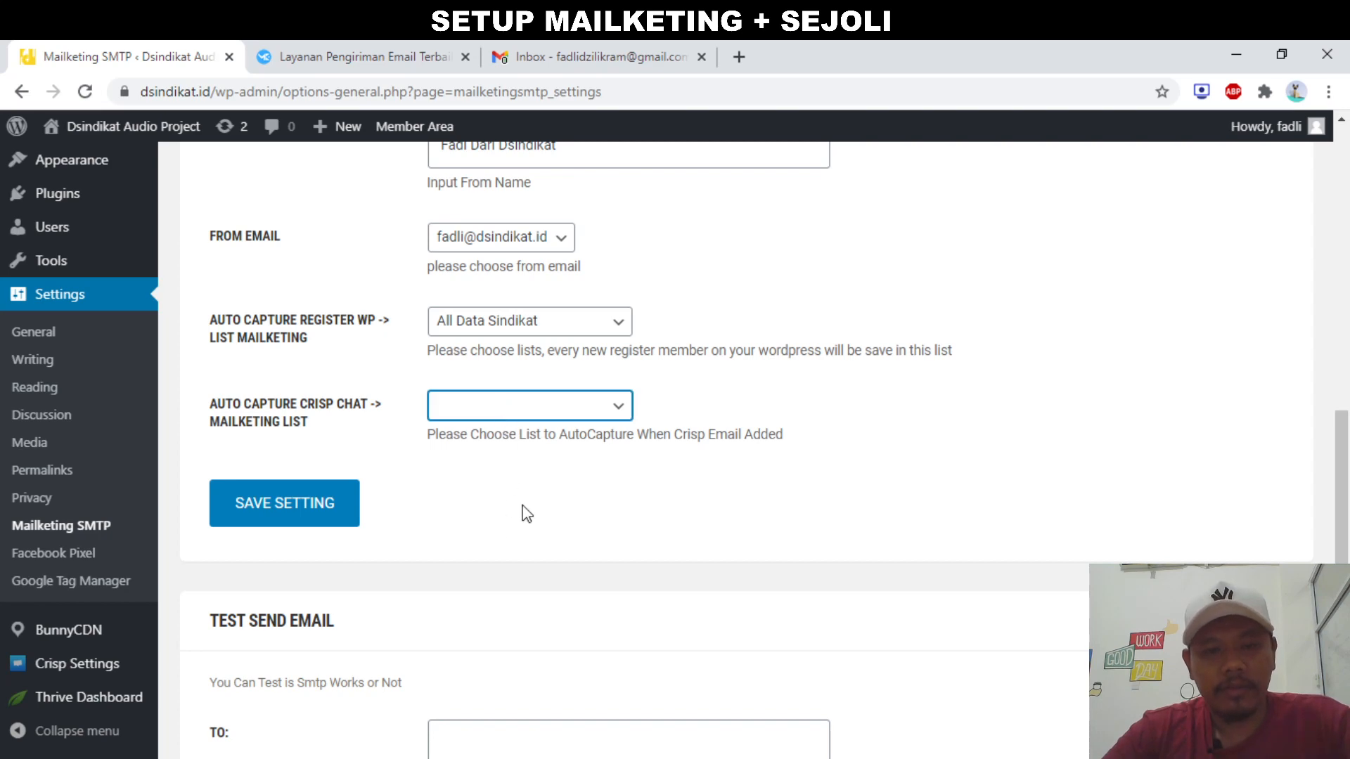
scroll(373, 385, "up", 5)
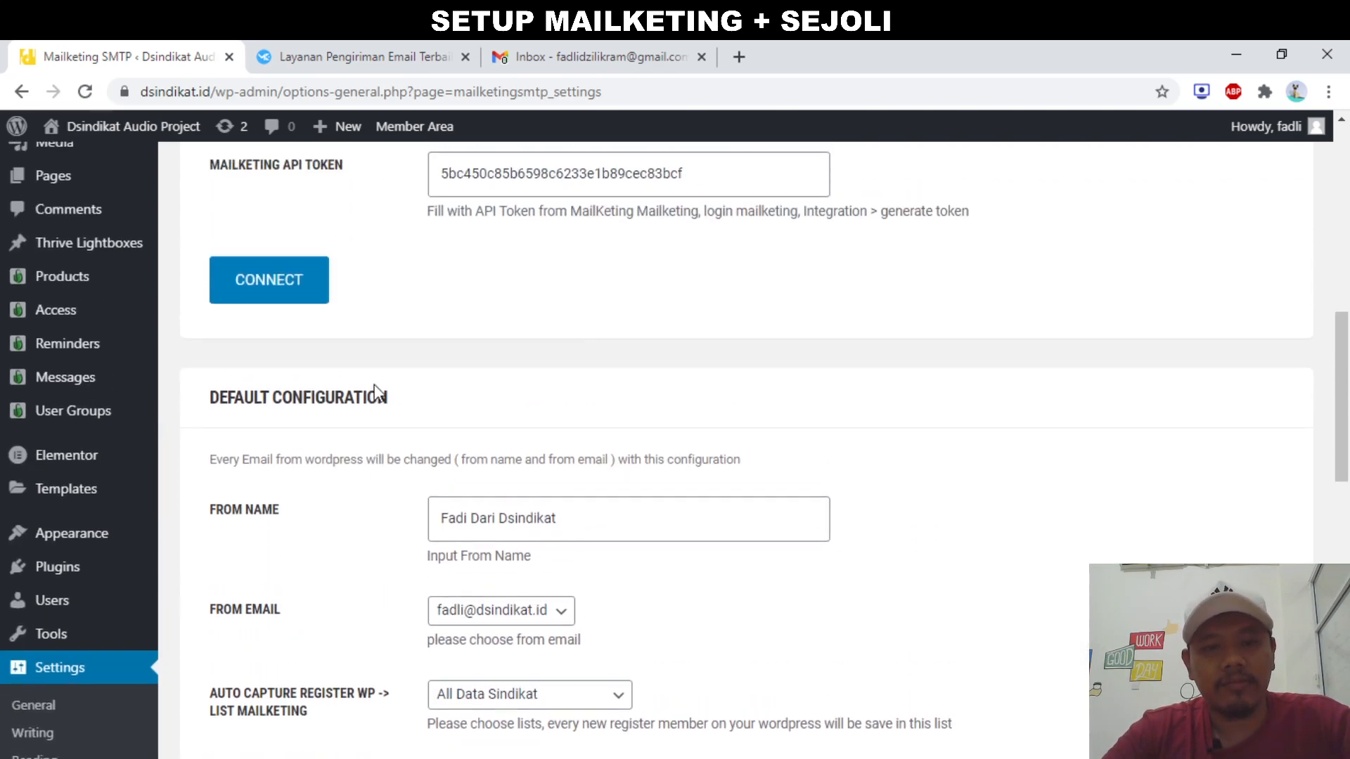
scroll(374, 390, "down", 5)
left_click(312, 539)
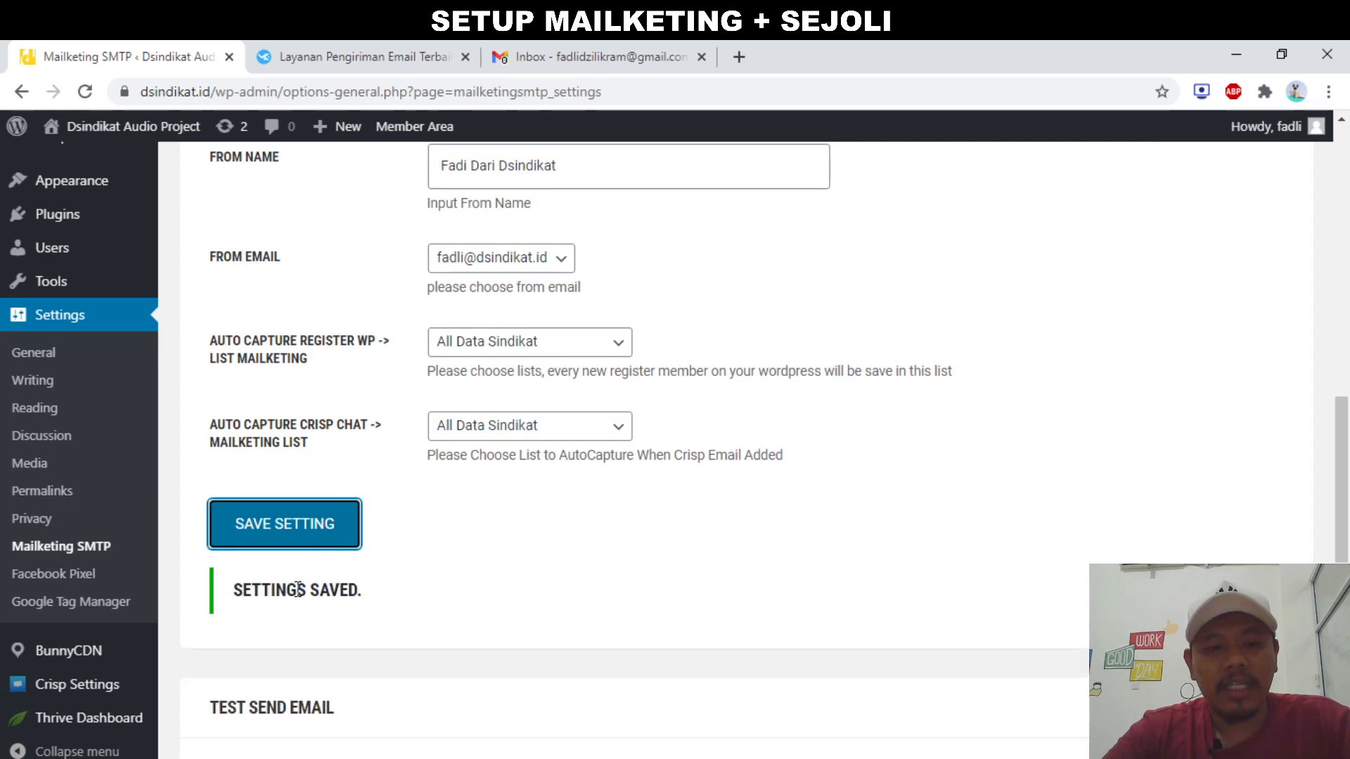
Fill in the test email with the recipient's email address, subject "coba pake plugin" and message "ini diaaa emailnya"
scroll(310, 617, "down", 8)
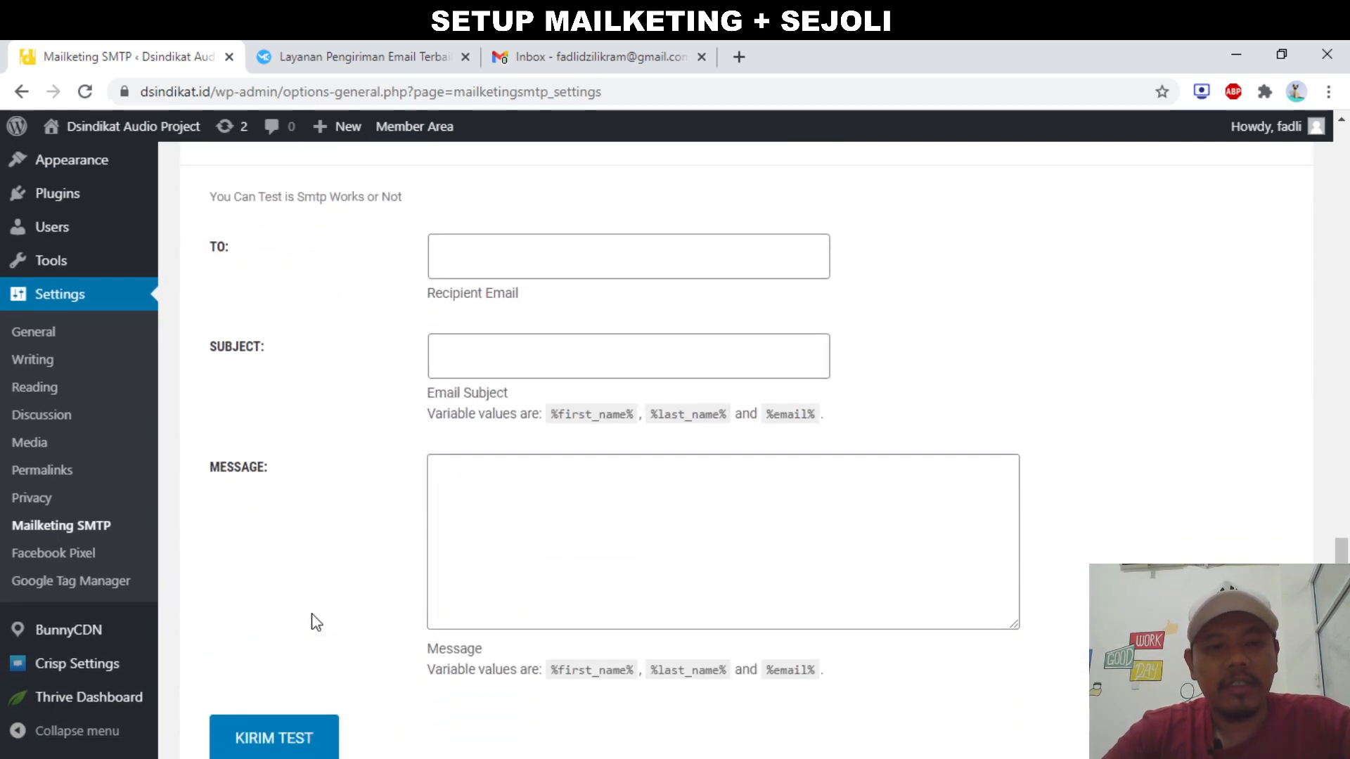
left_click(518, 274)
left_click(540, 318)
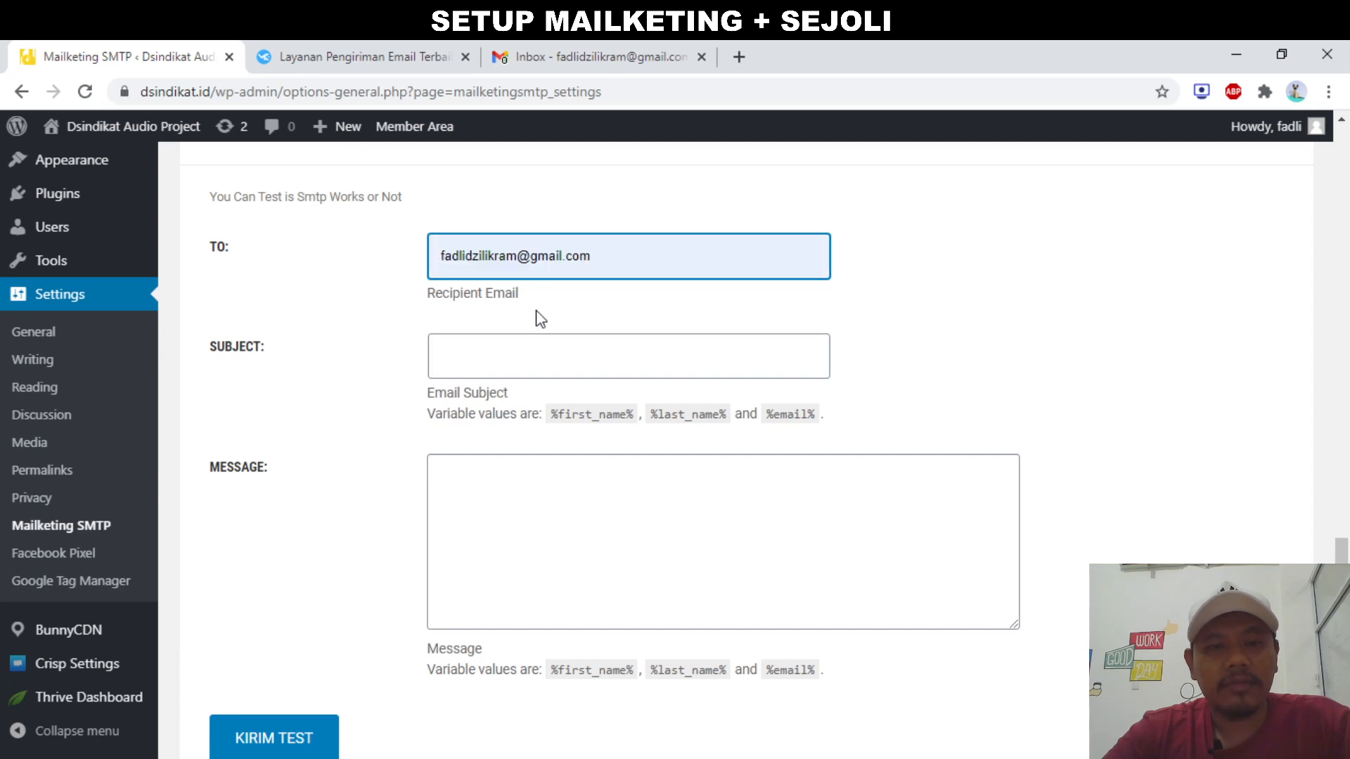
left_click(534, 360)
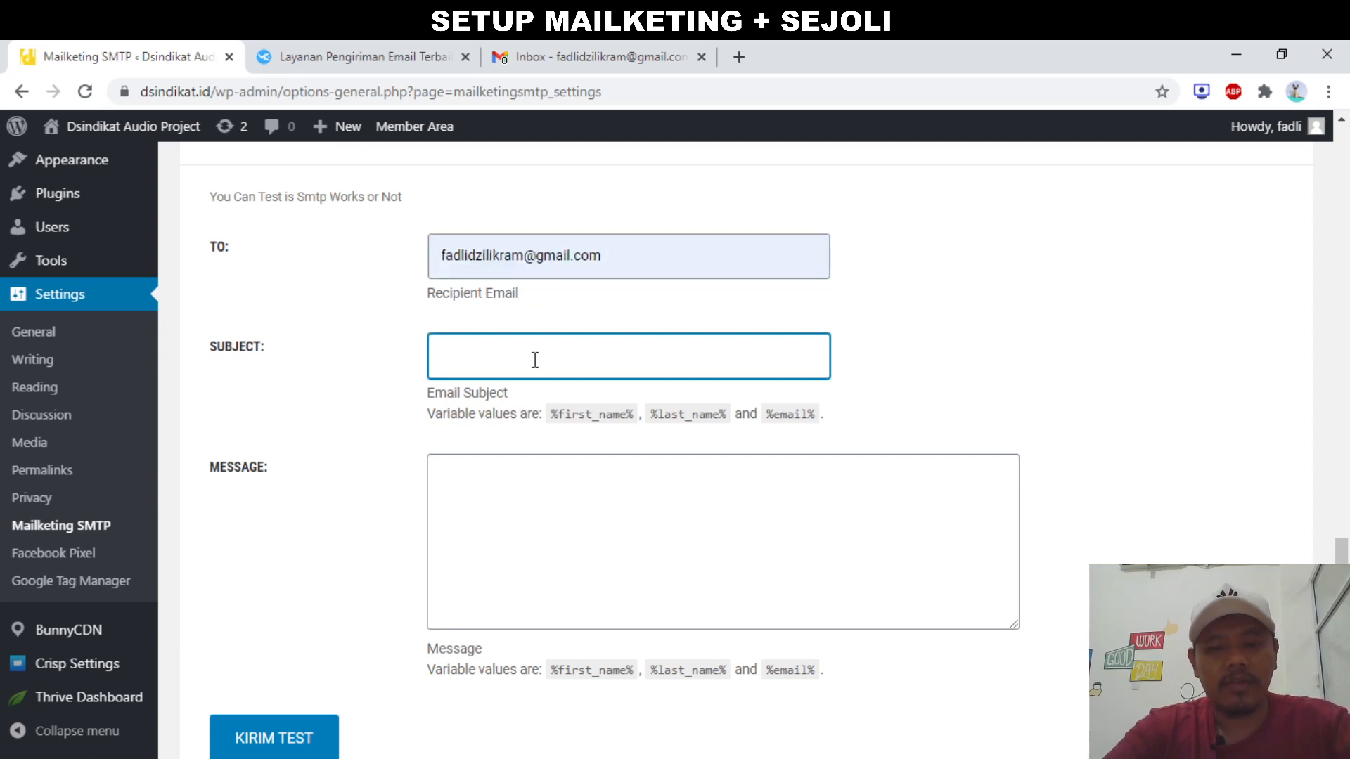
type("coba pake p")
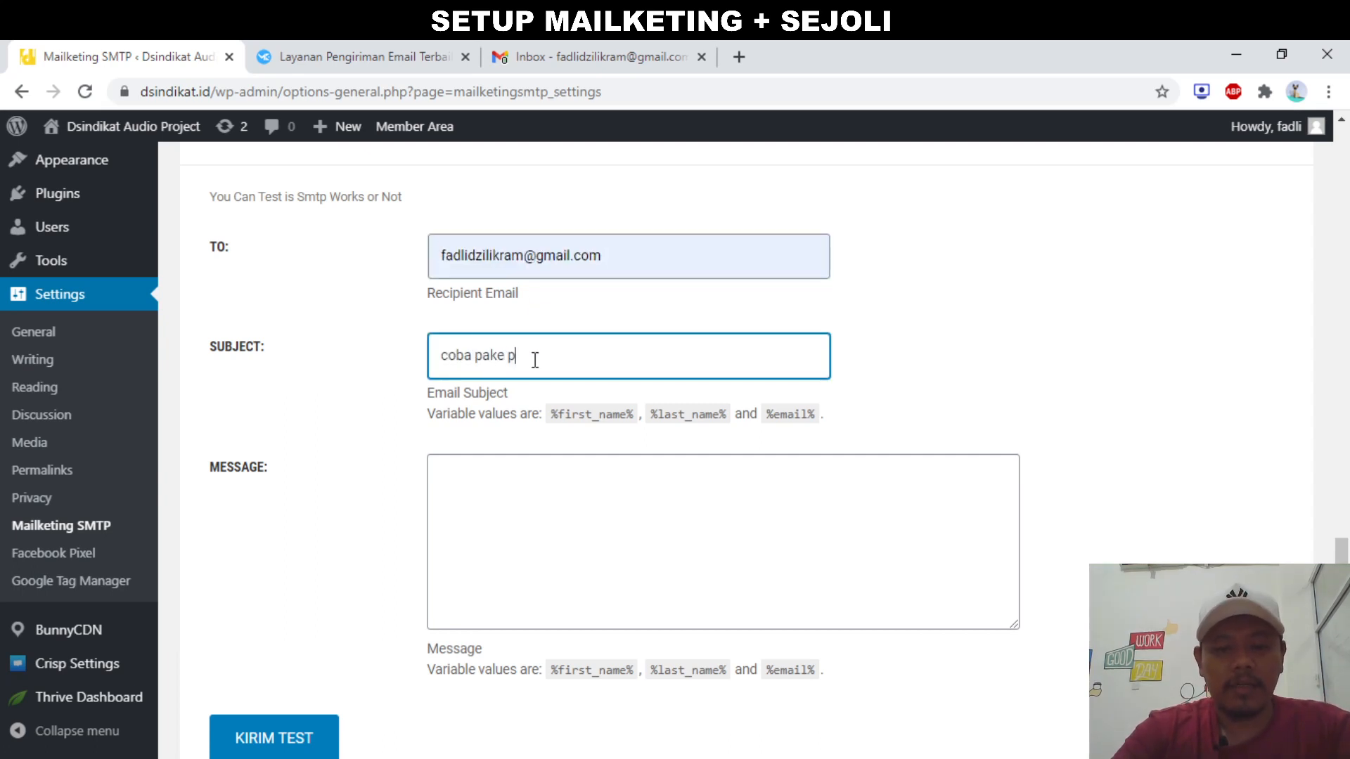
type("lugin")
key("Tab")
type("i")
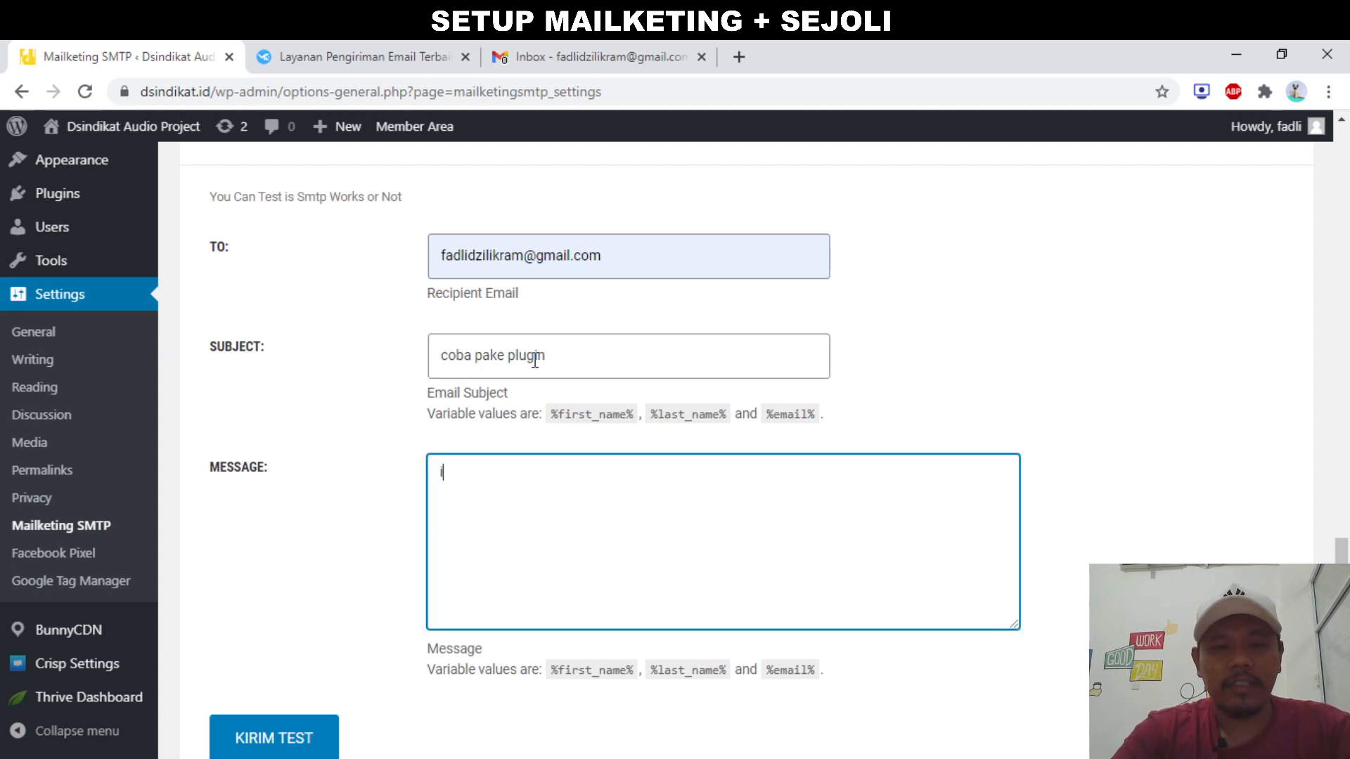
type("ni diaaa emailn")
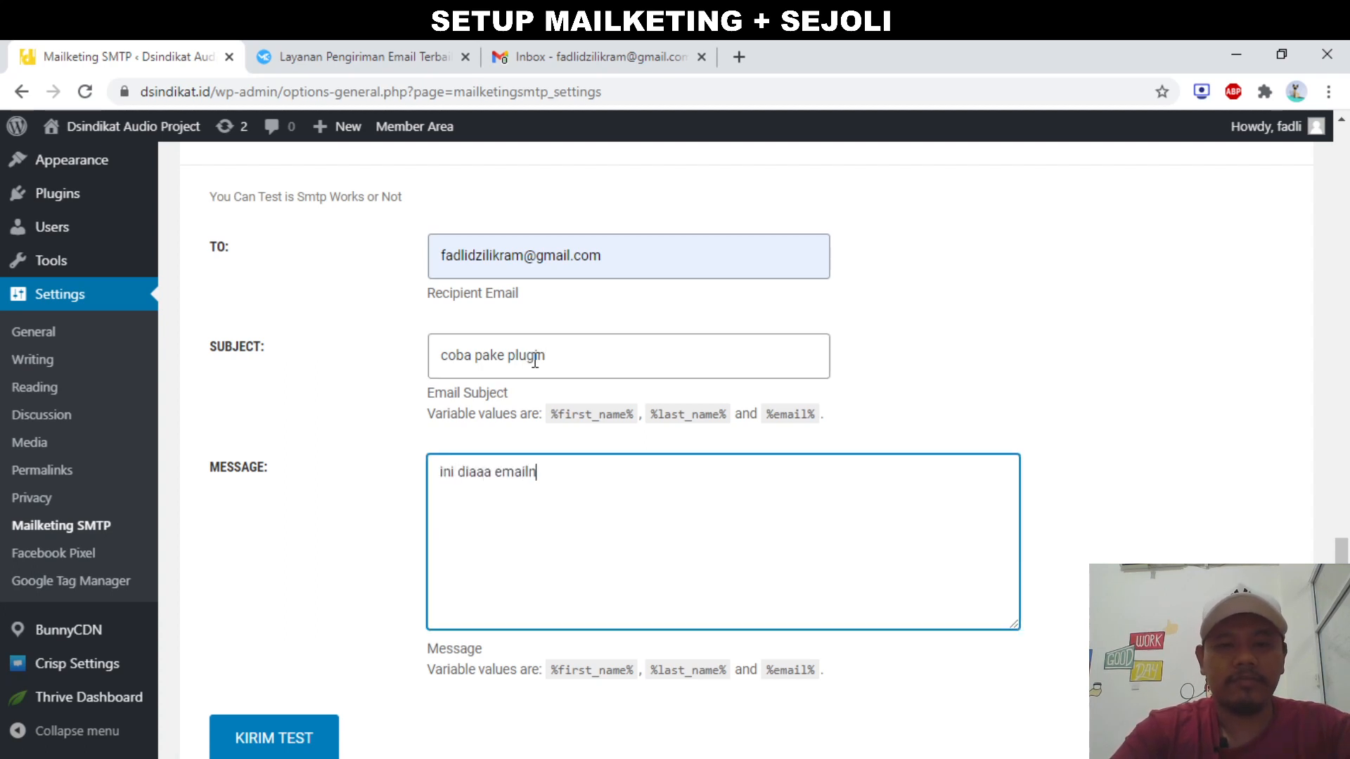
type("ya")
Send the test email from the Mailketing SMTP settings page
scroll(534, 361, "down", 2)
left_click(288, 625)
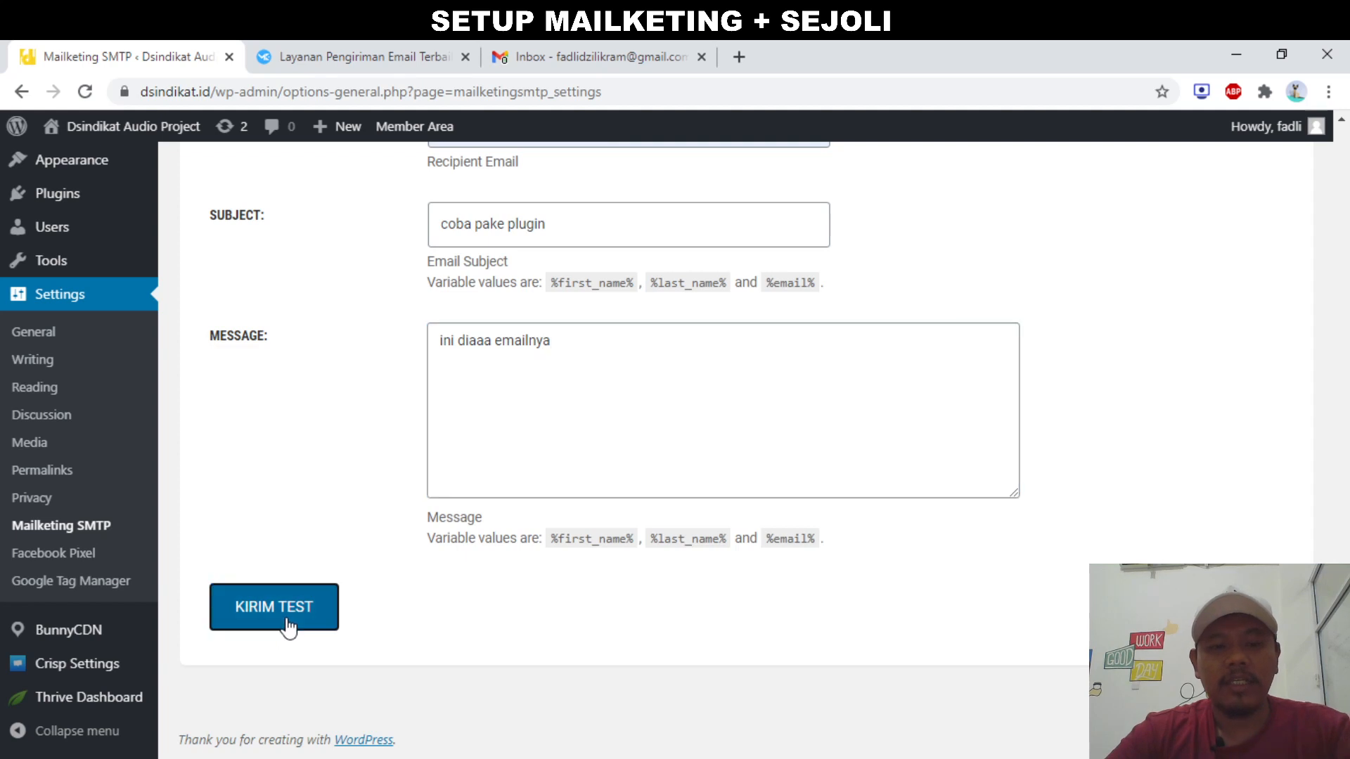
scroll(485, 647, "down", 1)
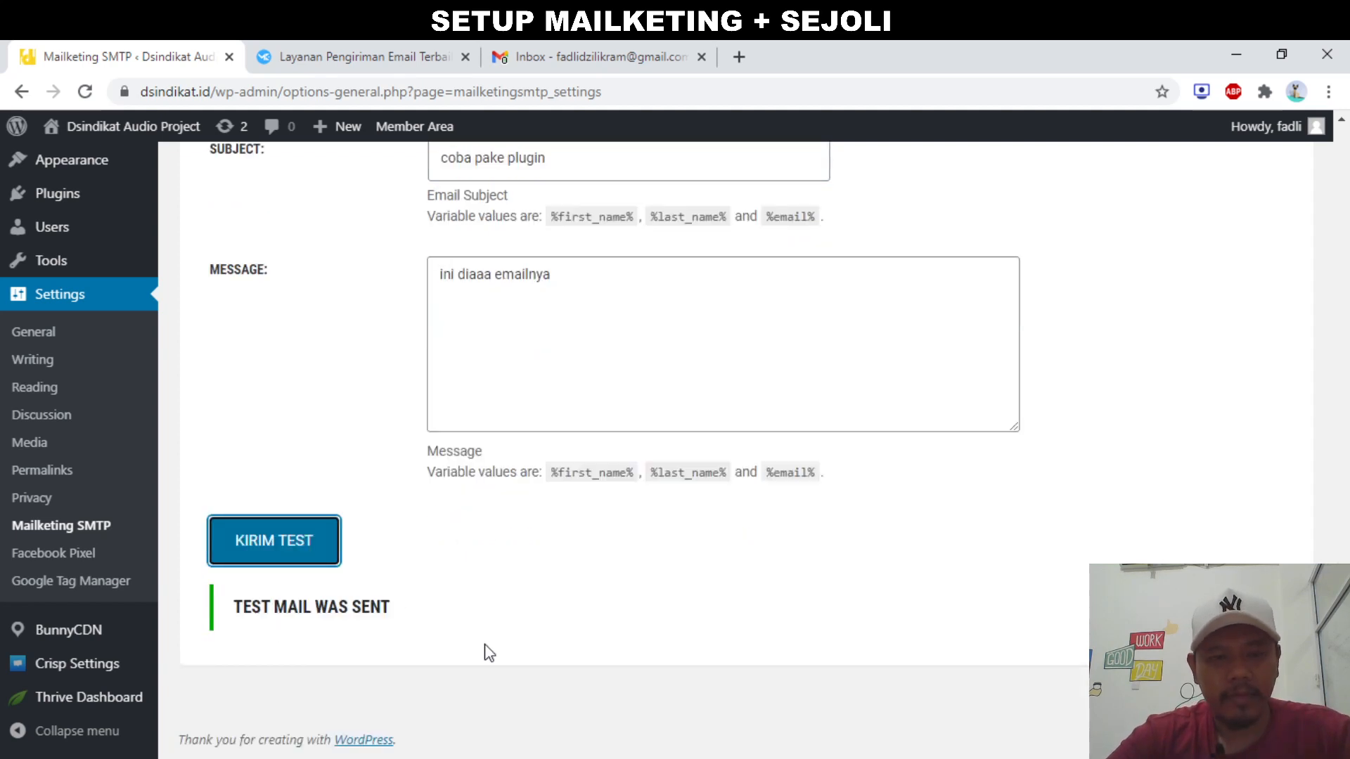
scroll(485, 650, "up", 2)
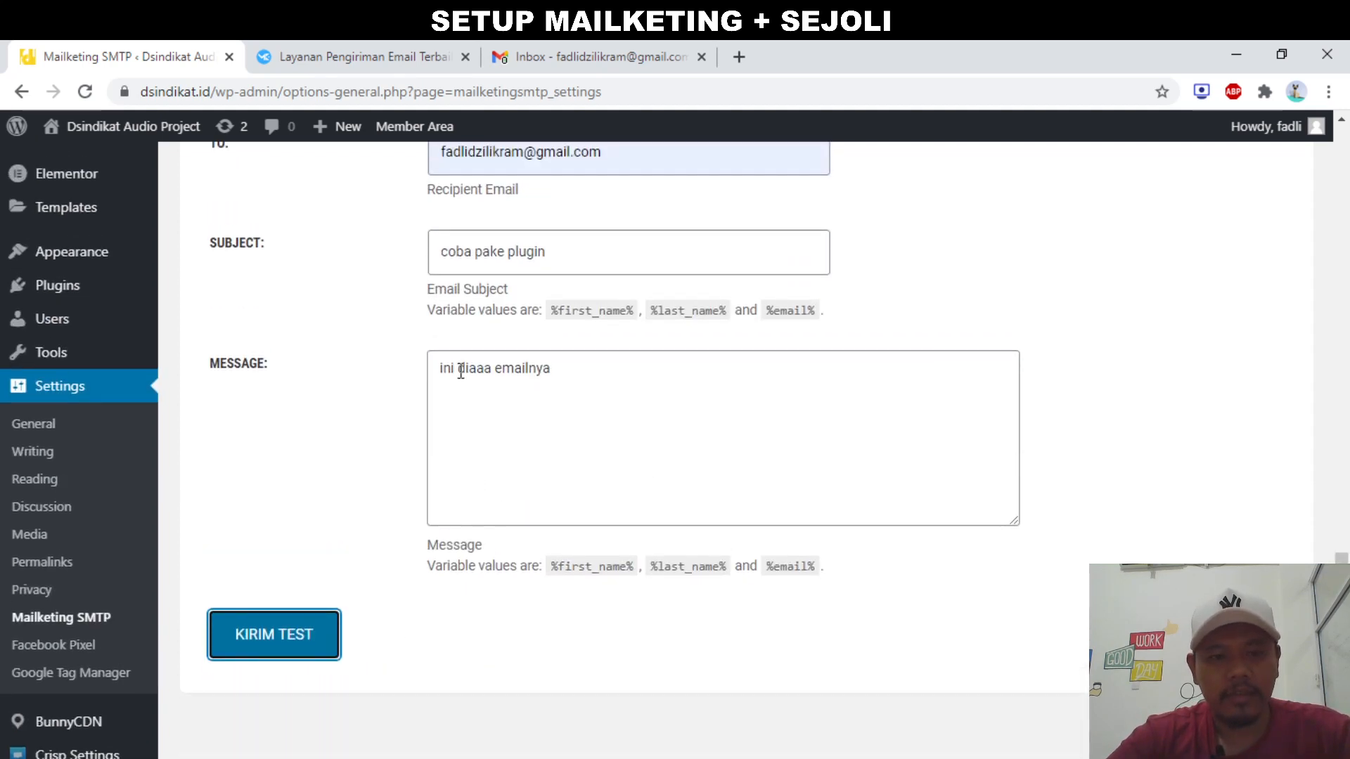
Switch to the Gmail inbox, open the "coba pake plugin" email and check its sender and delivery details
left_click(616, 56)
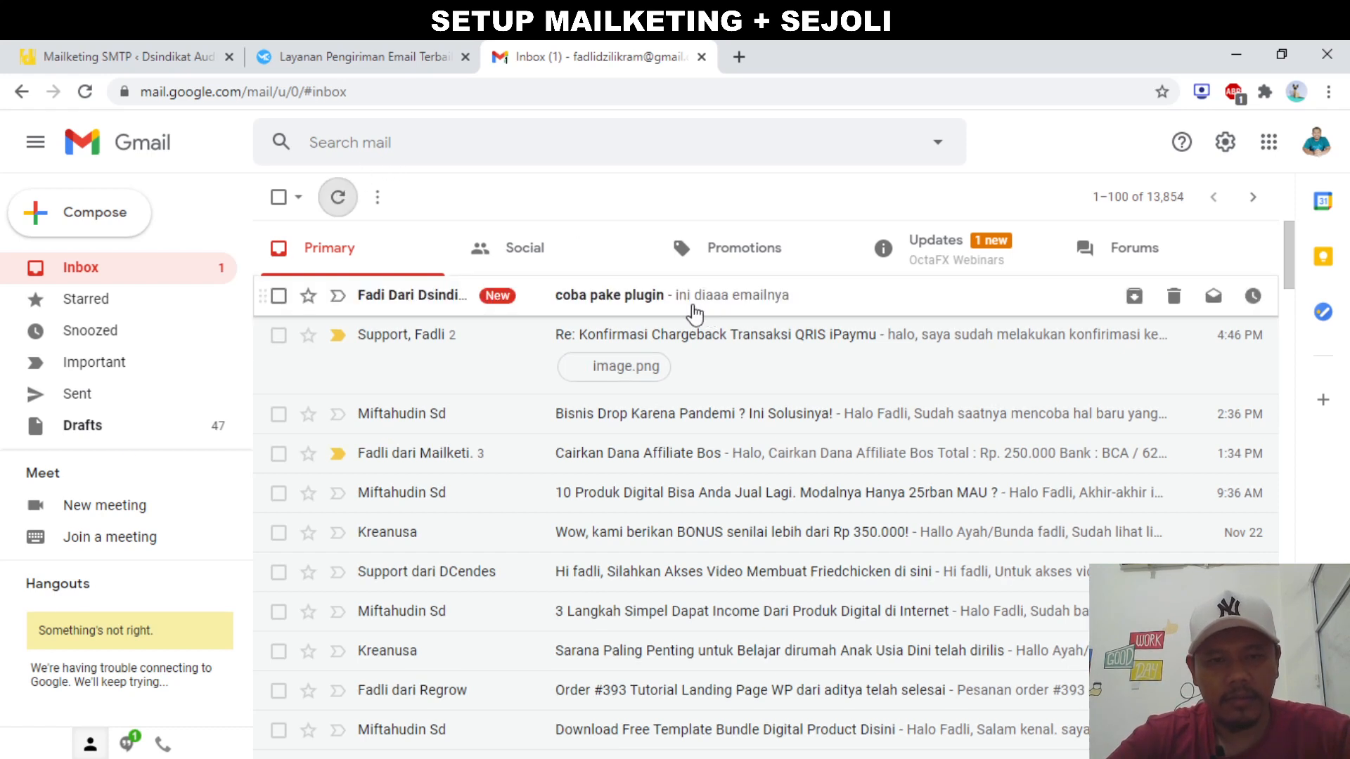
left_click(689, 308)
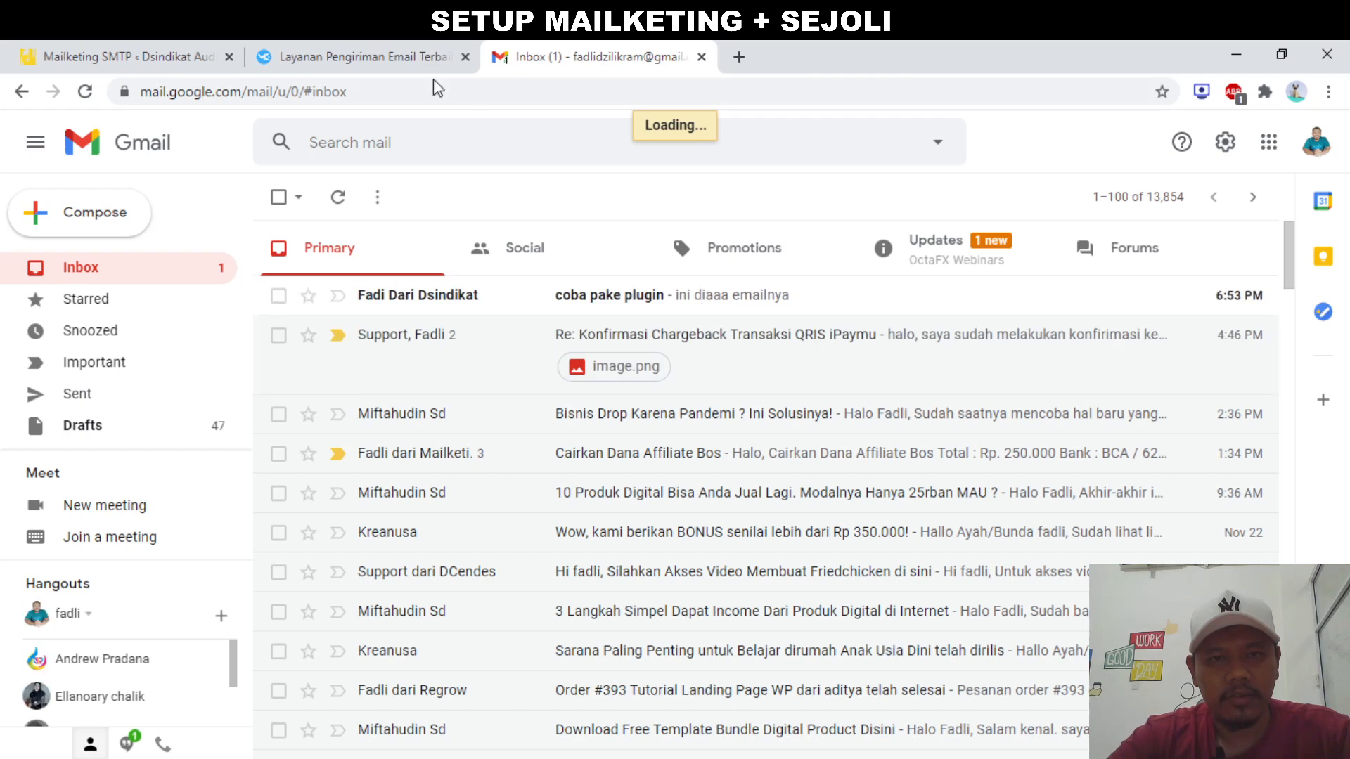
left_click(362, 42)
left_click(540, 42)
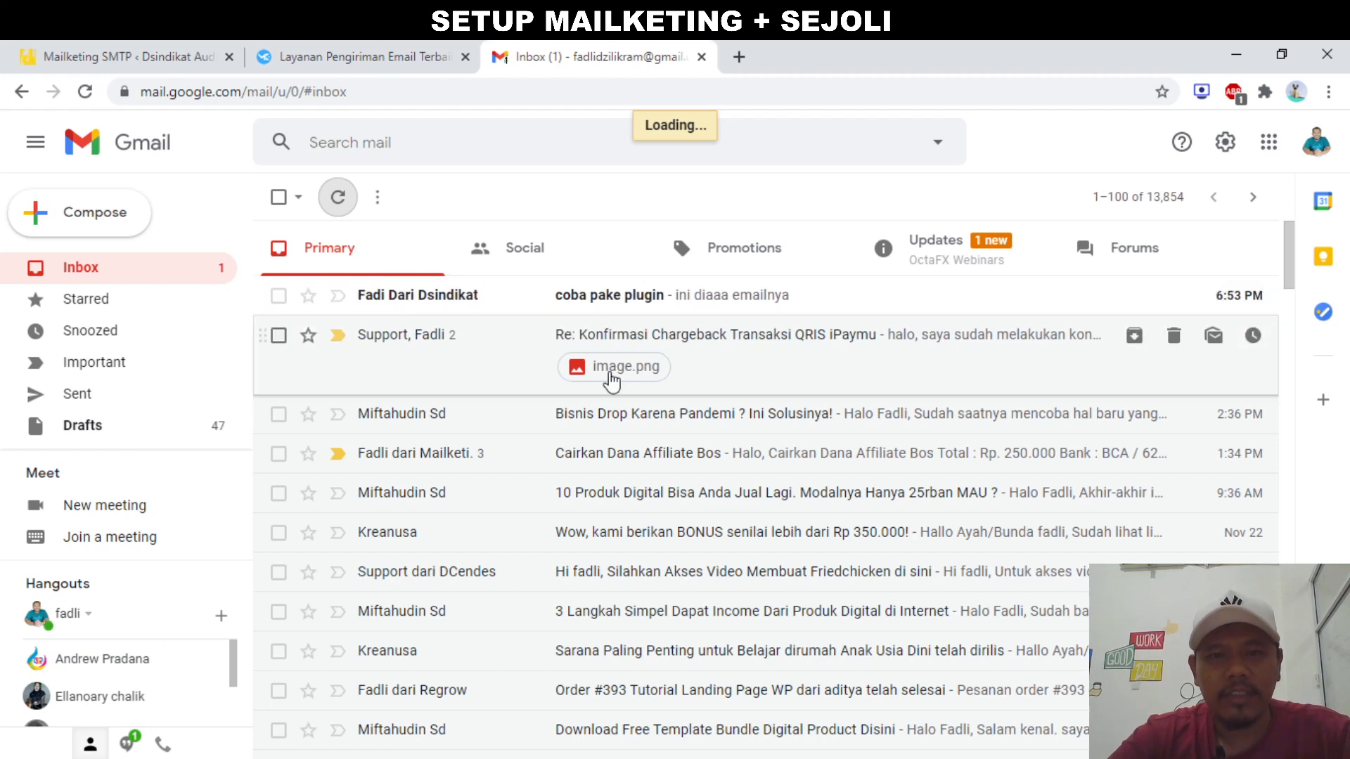
left_click(583, 296)
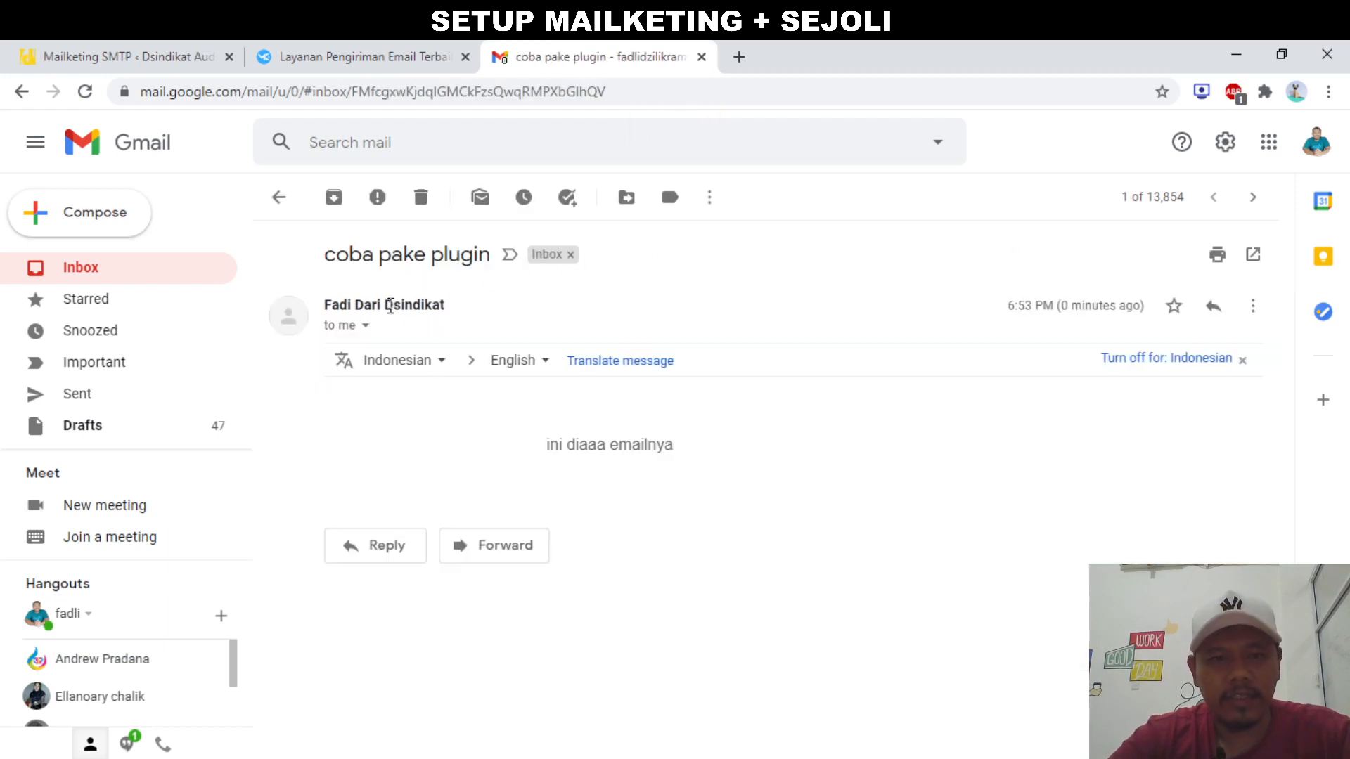
left_click(366, 326)
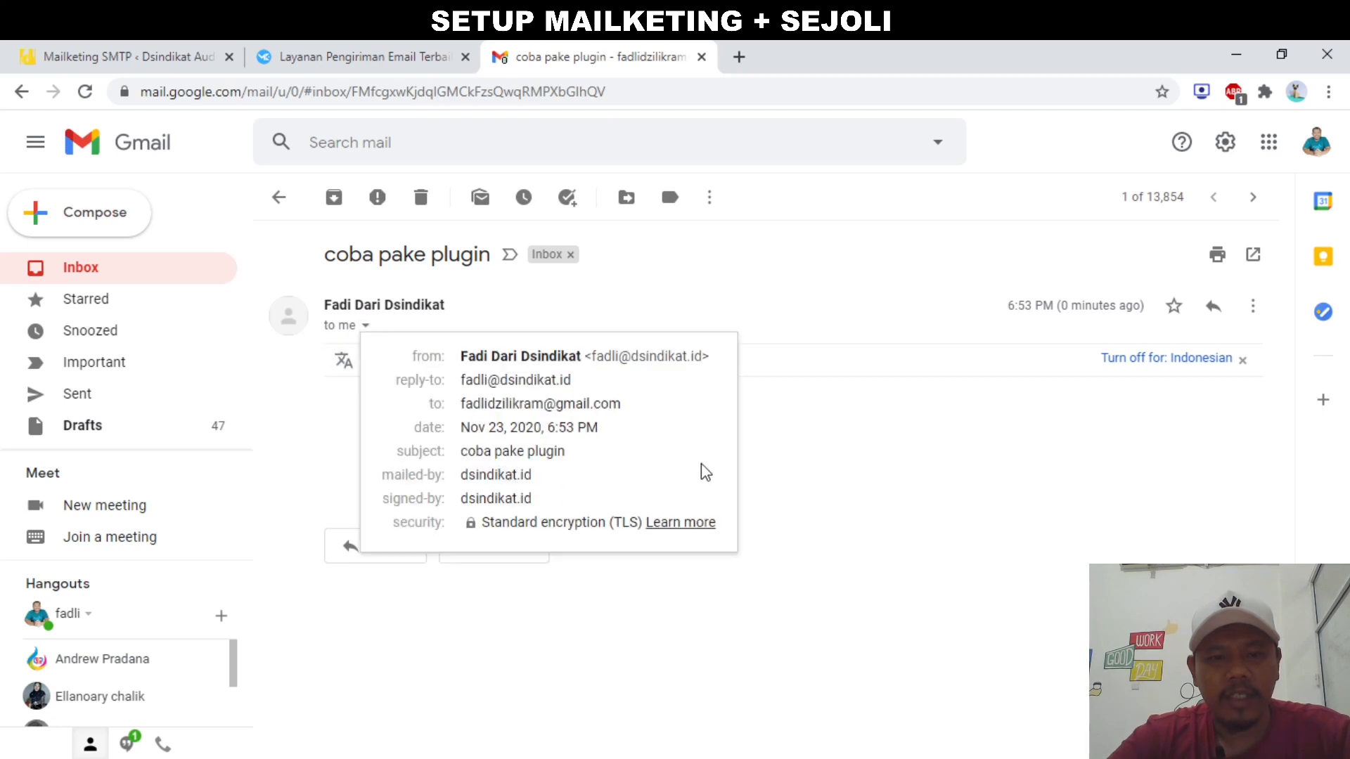
left_click(901, 446)
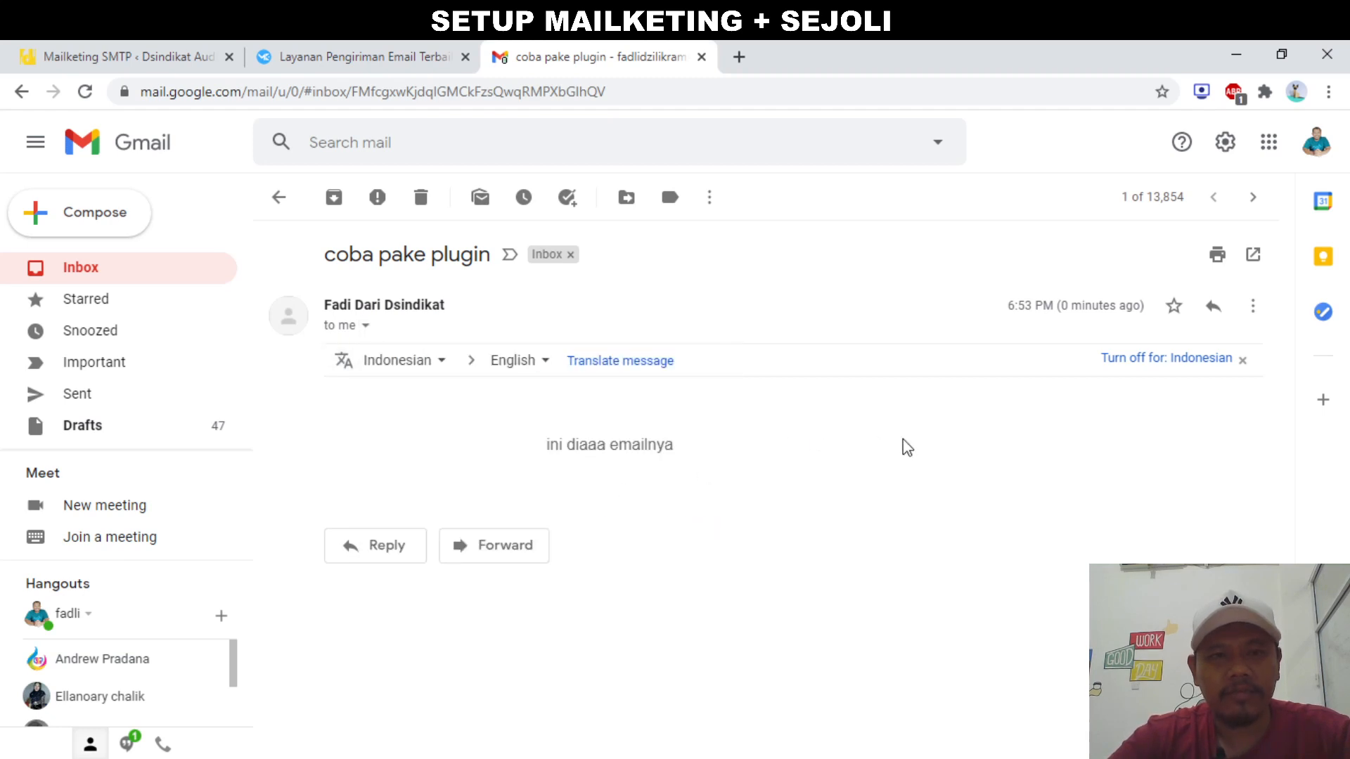
Return to the Mailketing SMTP settings in WordPress and review the Mailketing Configuration and Default Configuration sections
left_click(386, 51)
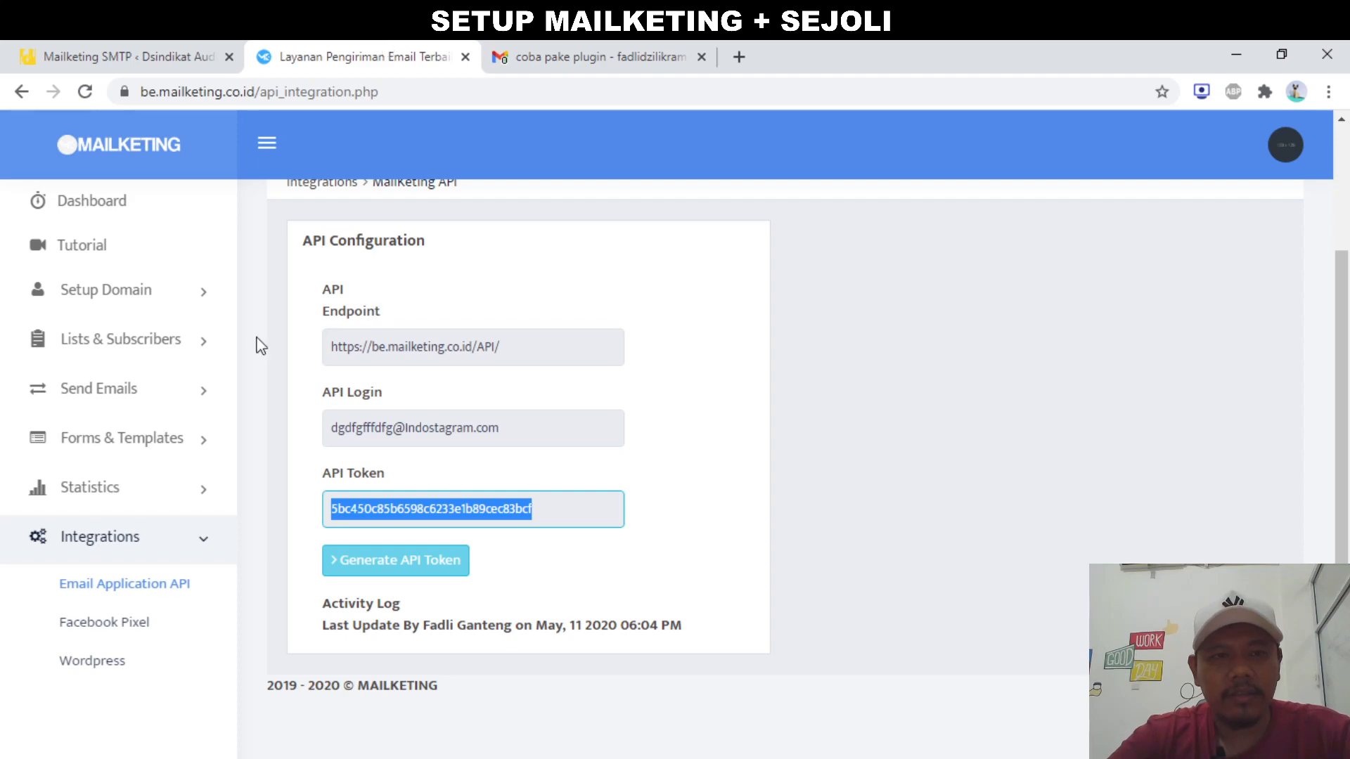
left_click(146, 43)
scroll(294, 455, "up", 13)
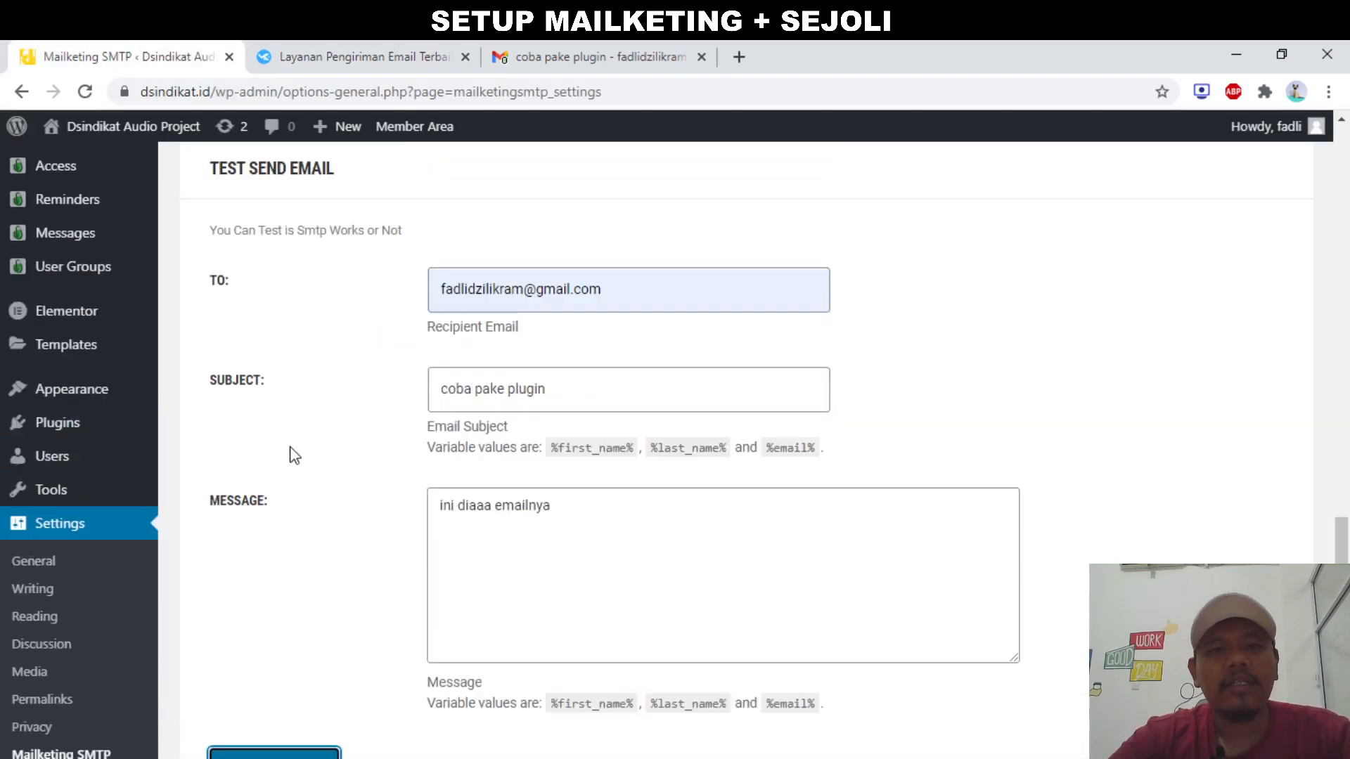
scroll(292, 447, "up", 10)
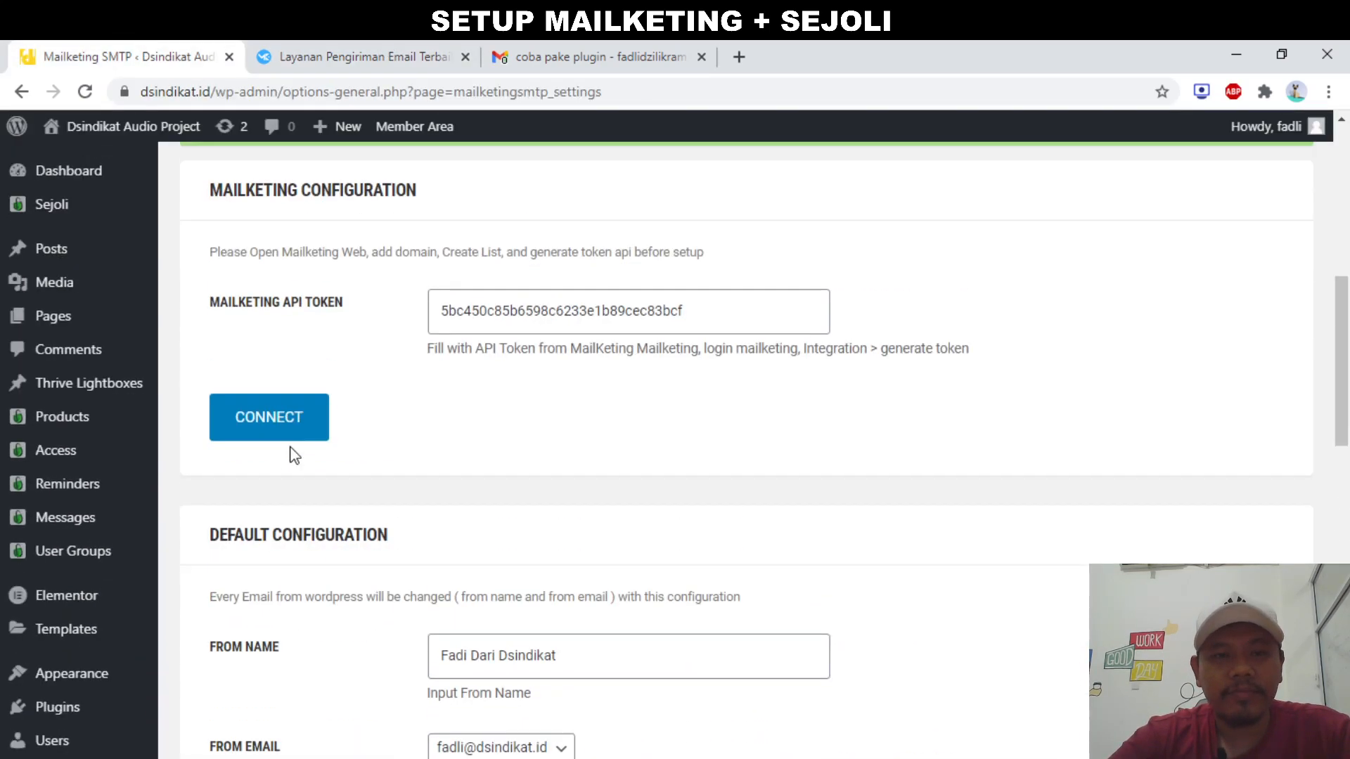
scroll(292, 447, "down", 6)
scroll(292, 447, "up", 4)
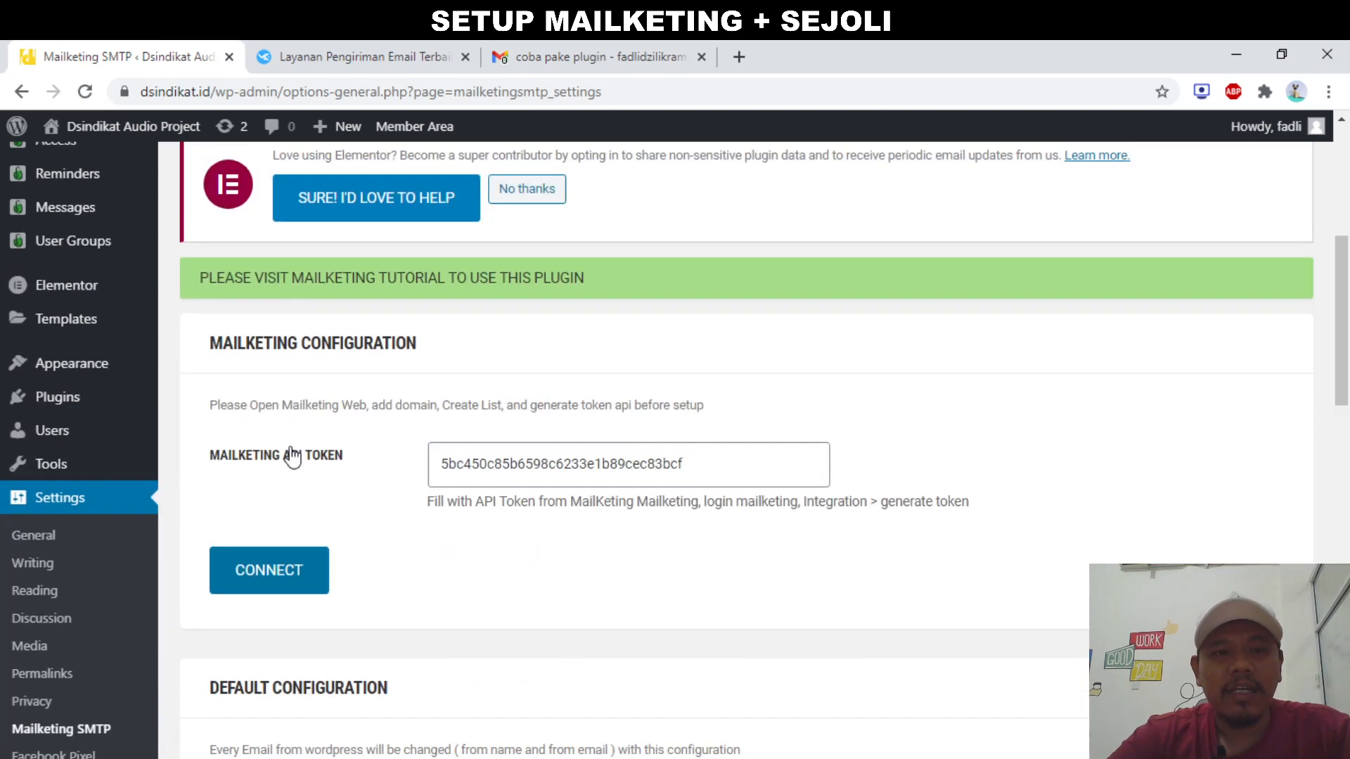
scroll(272, 558, "down", 3)
scroll(274, 566, "down", 1)
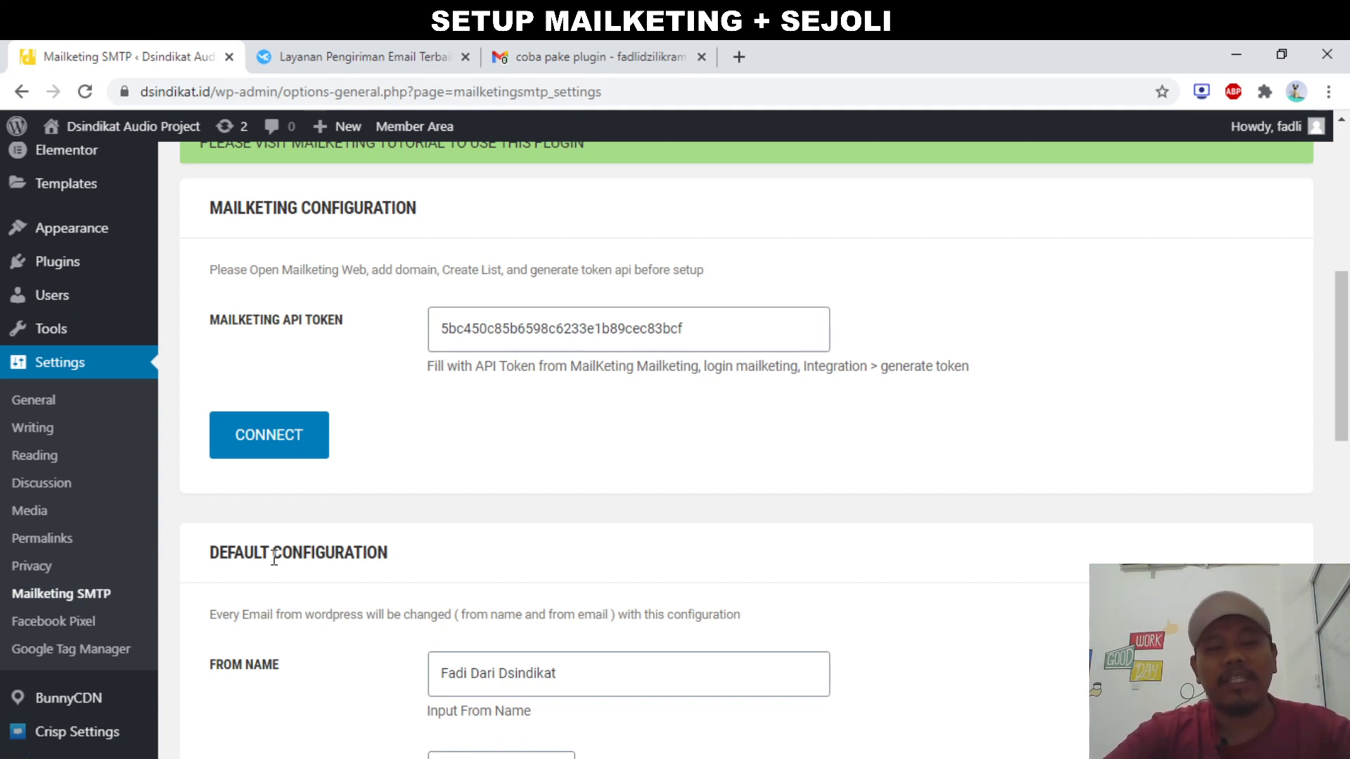
Open Sejoli's Notifikasi settings and examine the sender, reply and confirmation recipient fields under Pengaturan Email
scroll(314, 274, "up", 5)
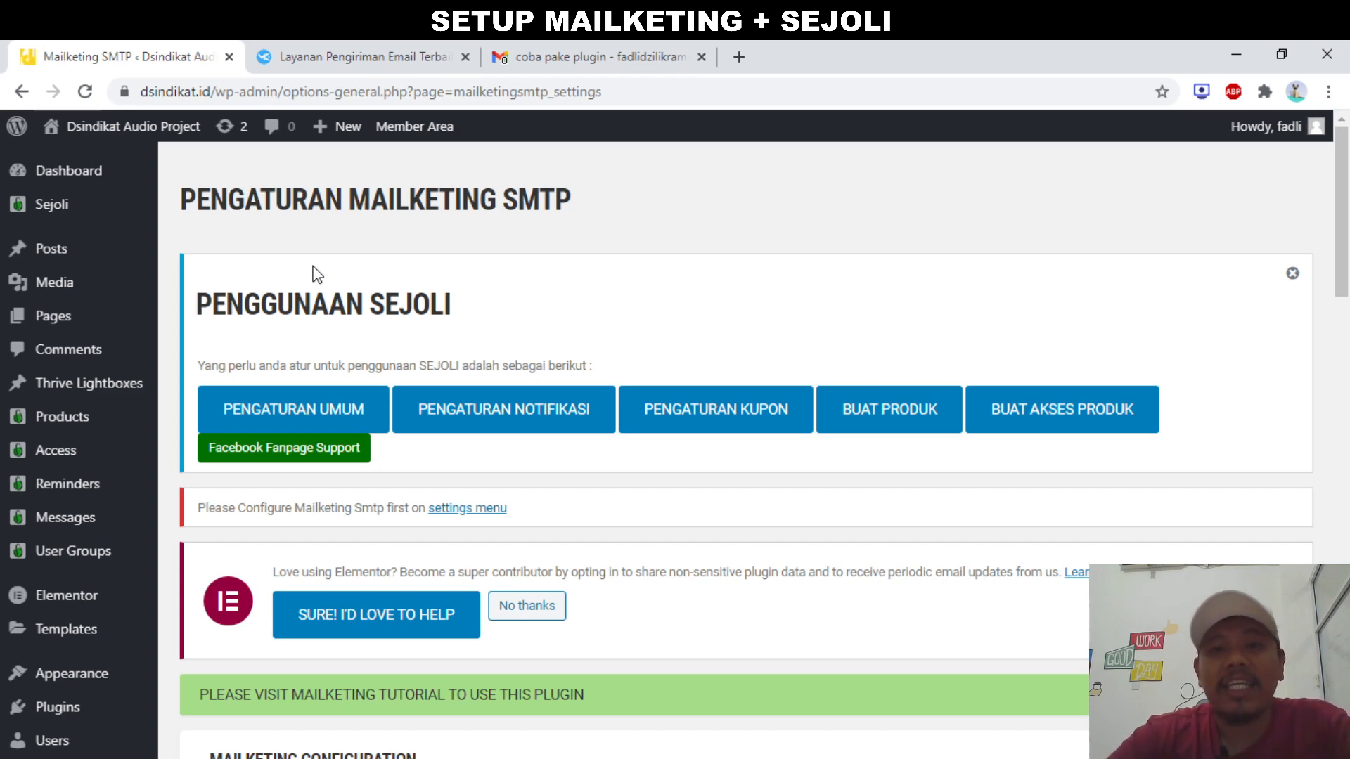
mouse_move(77, 211)
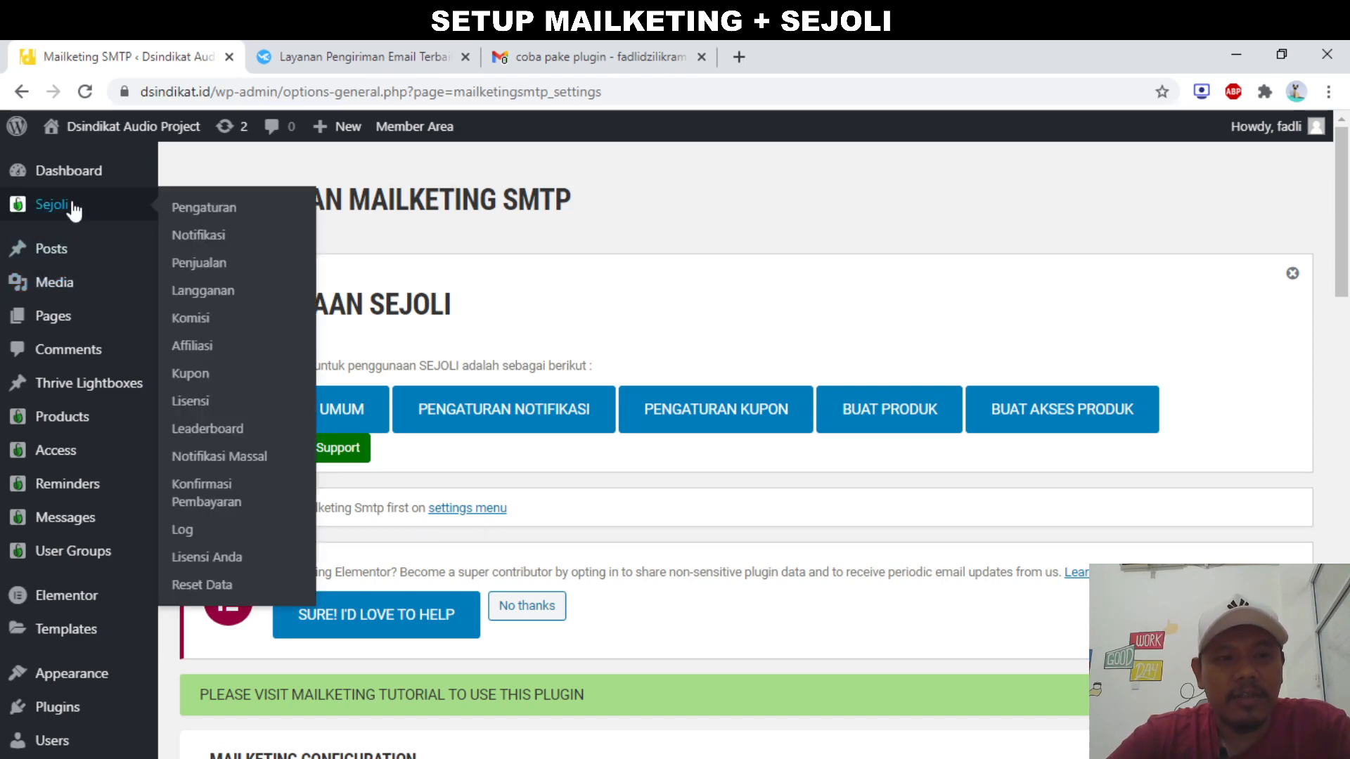
left_click(220, 239)
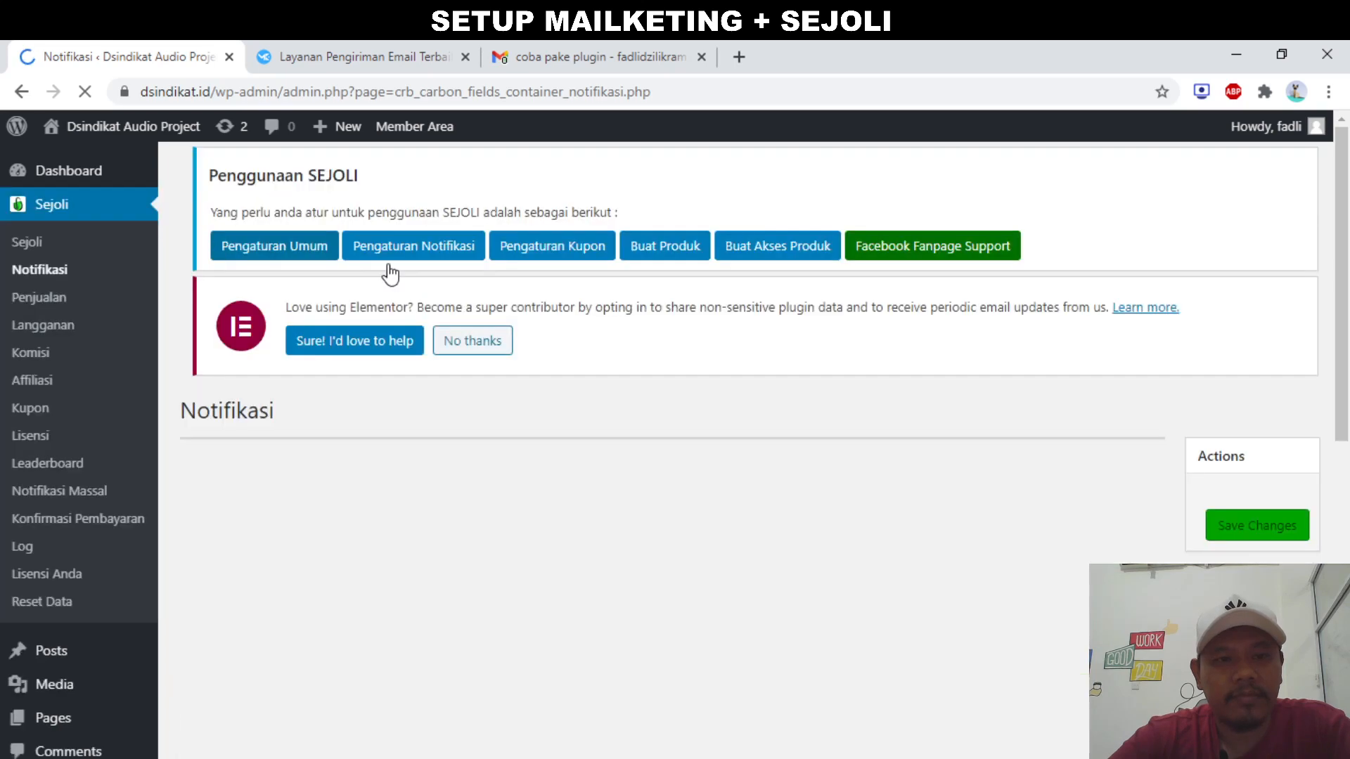
scroll(606, 489, "down", 1)
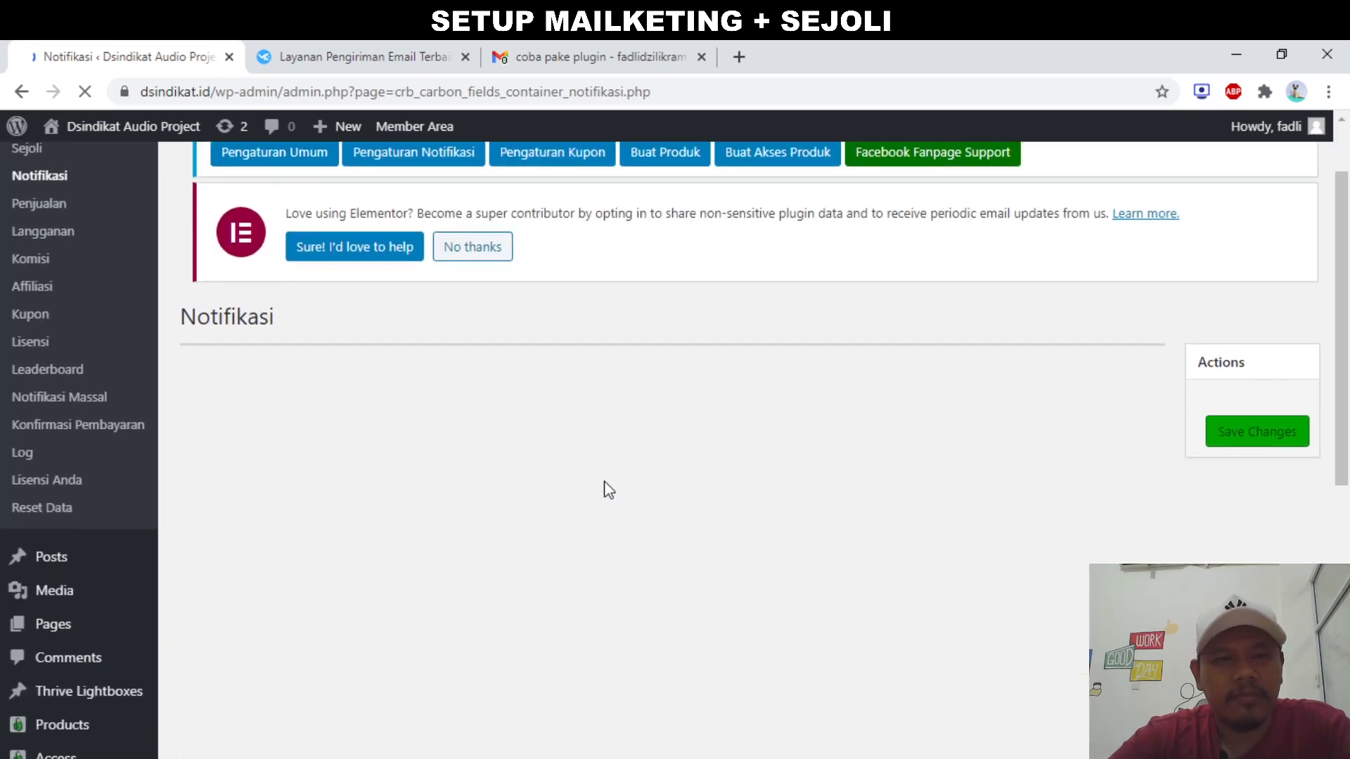
scroll(606, 488, "up", 1)
scroll(606, 489, "down", 2)
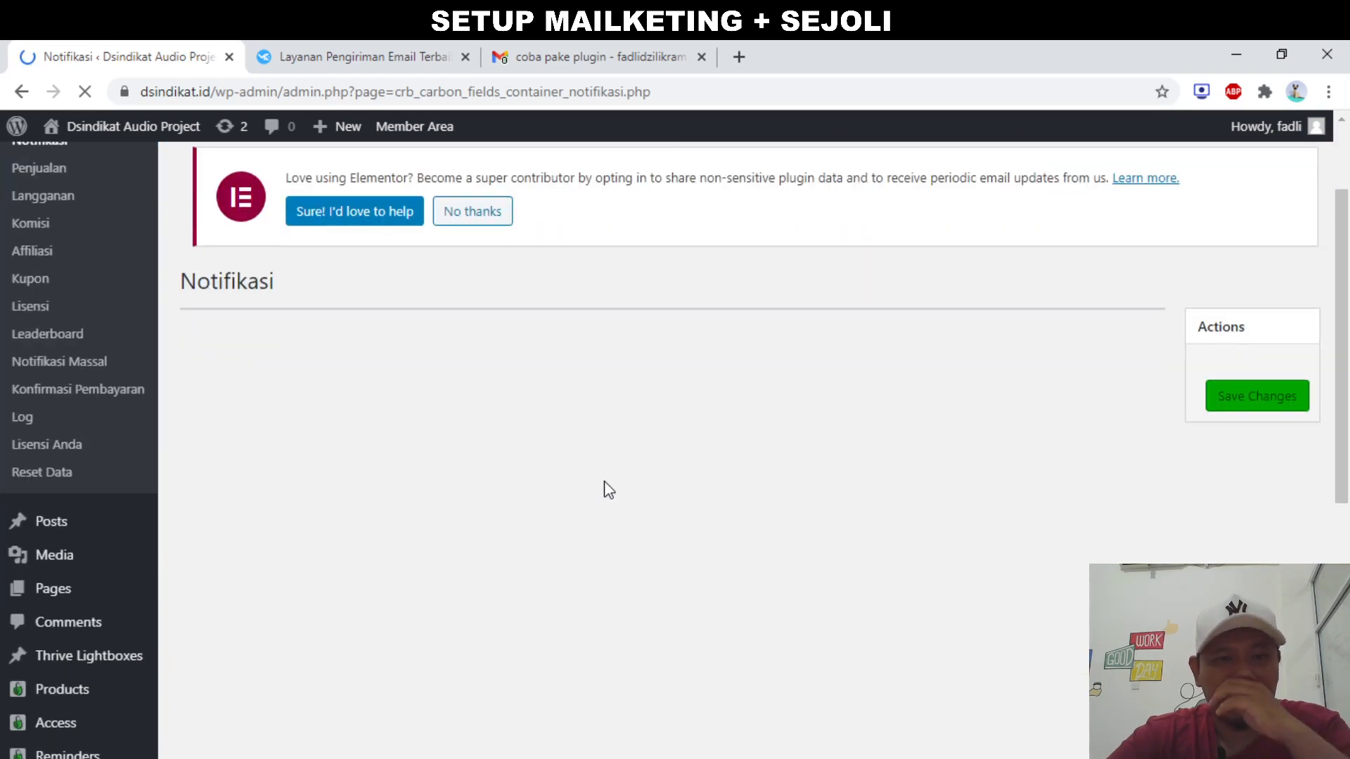
scroll(609, 490, "up", 2)
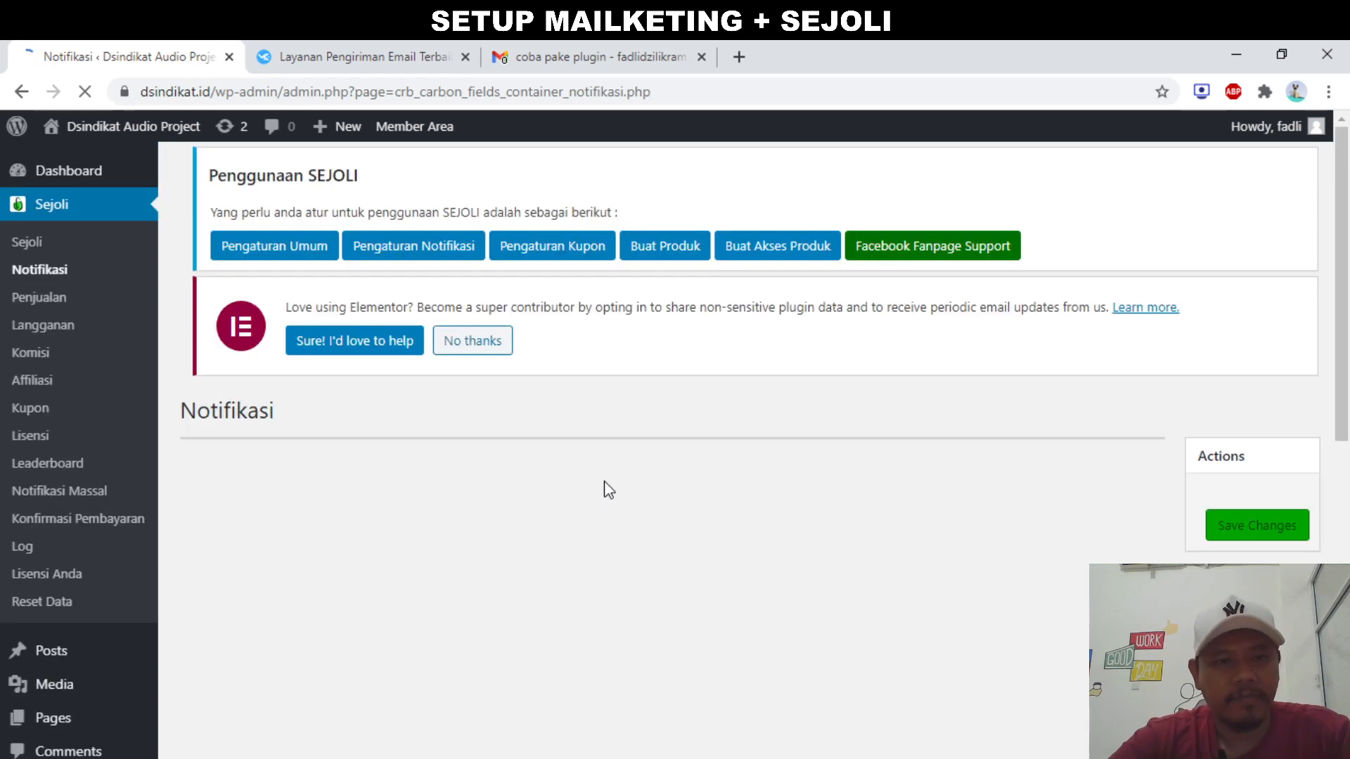
scroll(609, 490, "down", 3)
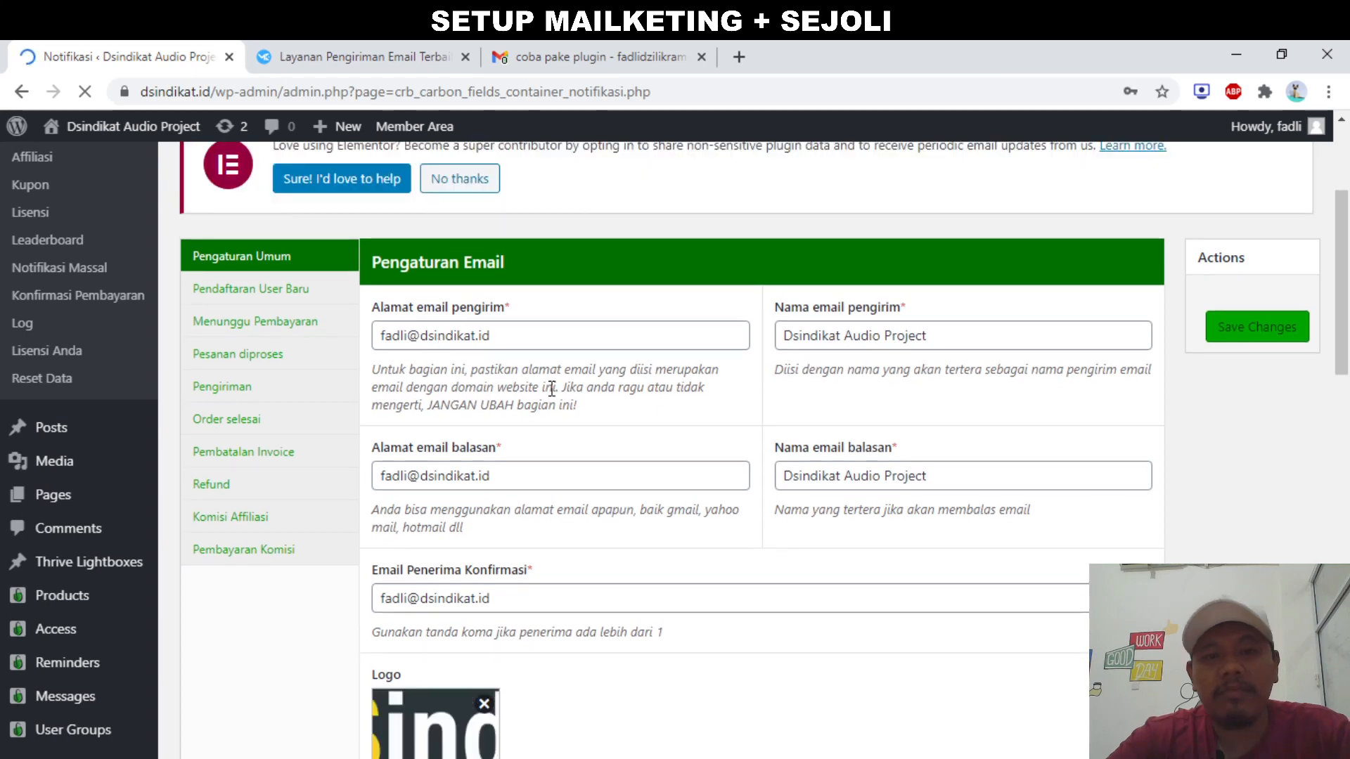
scroll(555, 398, "down", 10)
scroll(552, 395, "up", 15)
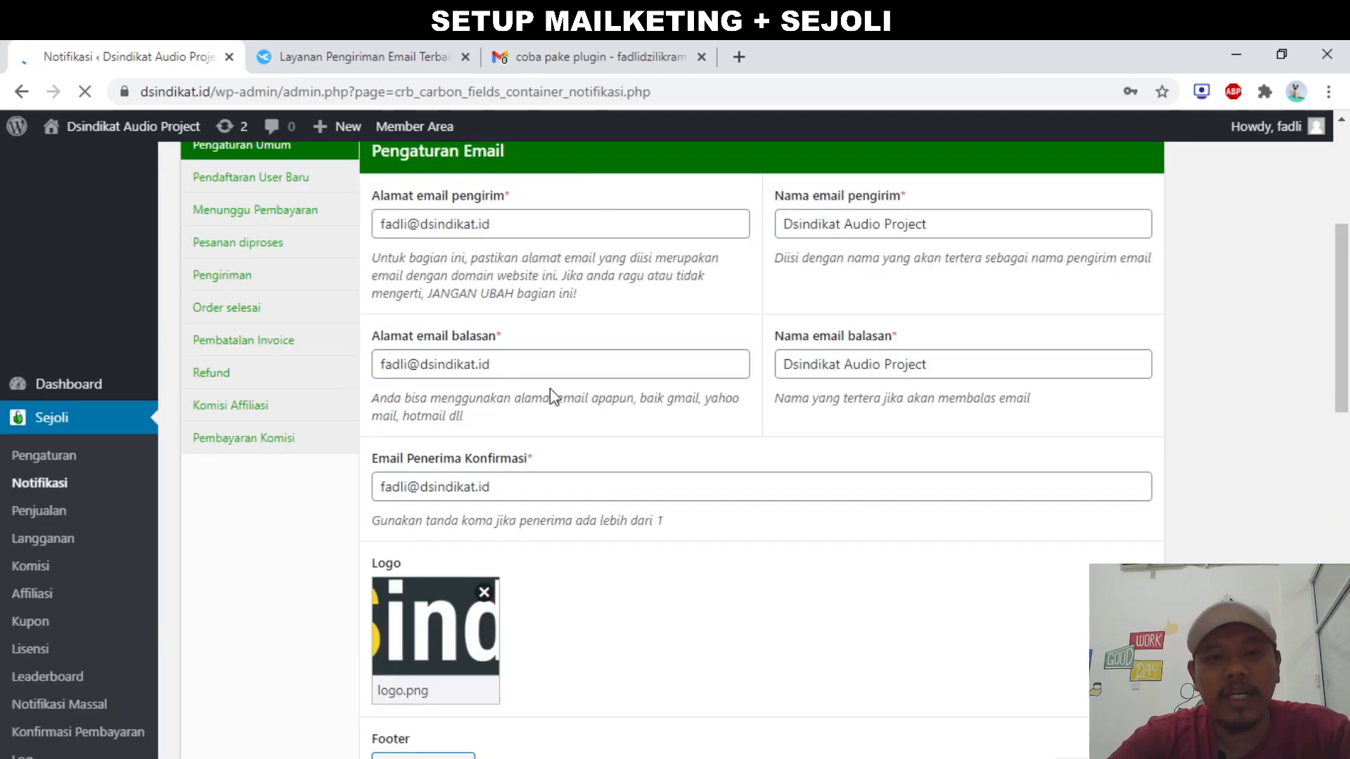
scroll(516, 485, "down", 3)
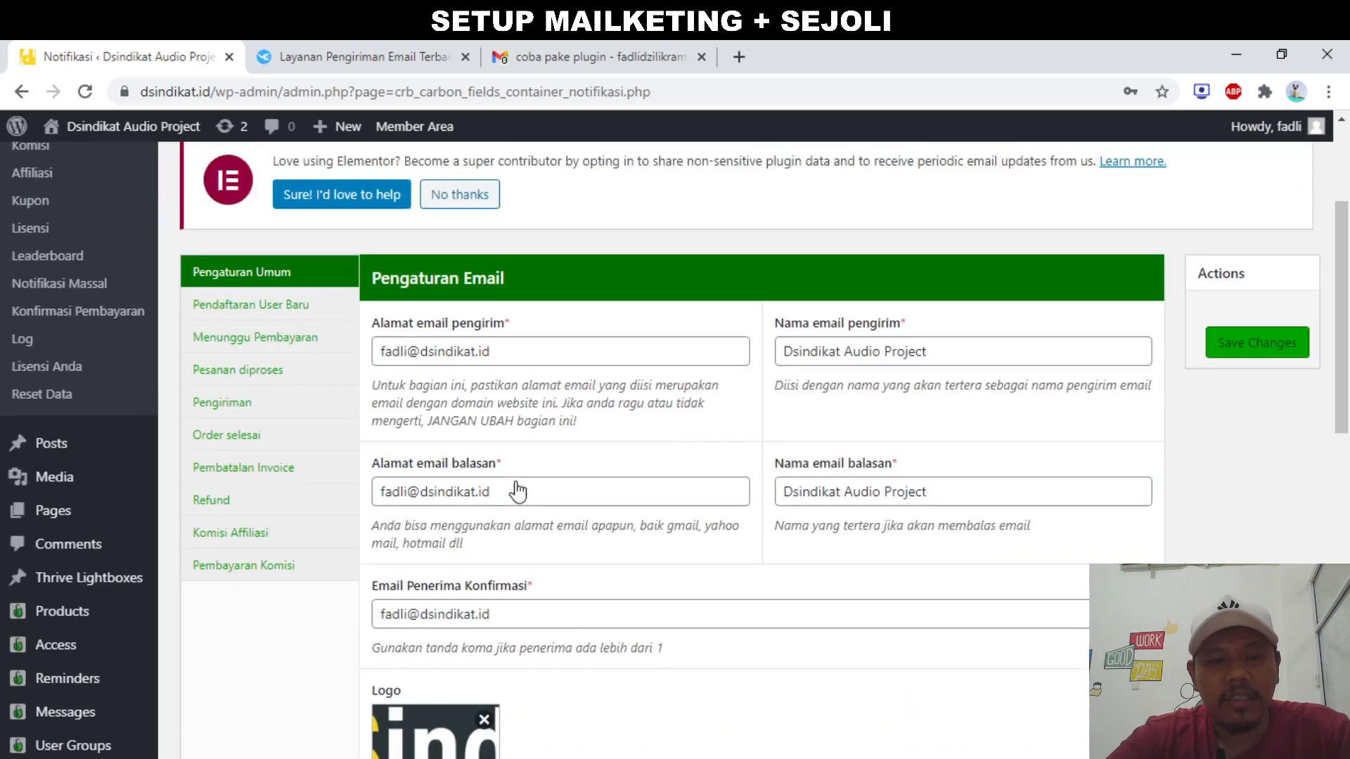
Insert the "member." subdomain before the domain in the sender, reply and Email Penerima Konfirmasi addresses under Pengaturan Email
scroll(542, 428, "up", 1)
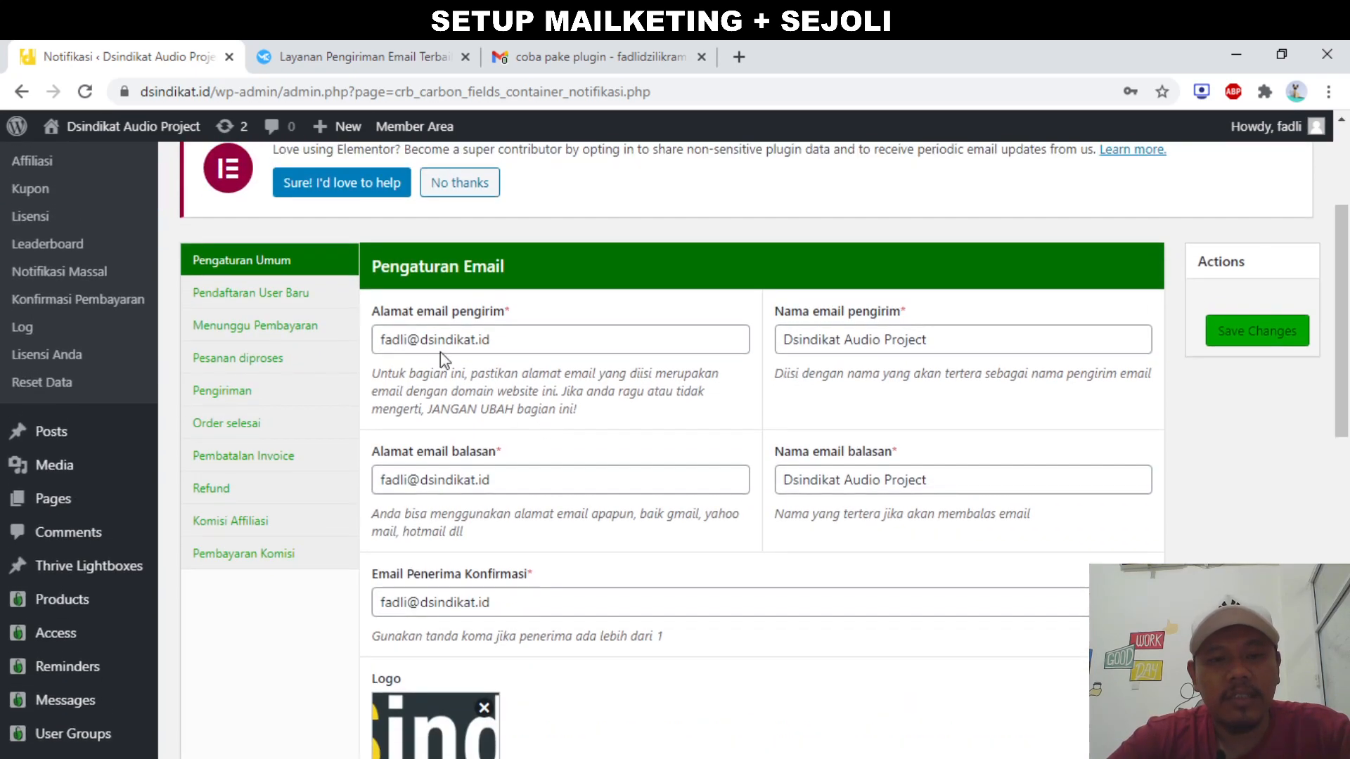
left_click(418, 339)
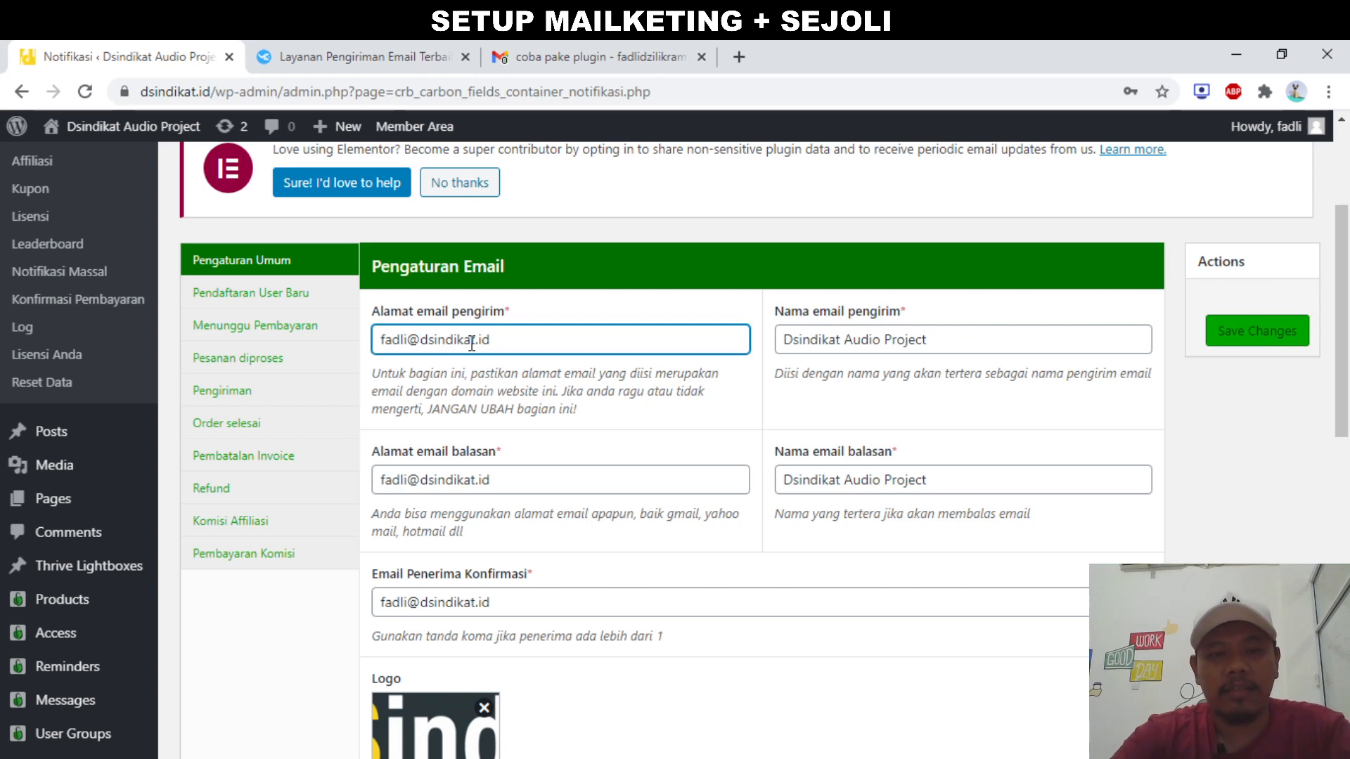
type("mem")
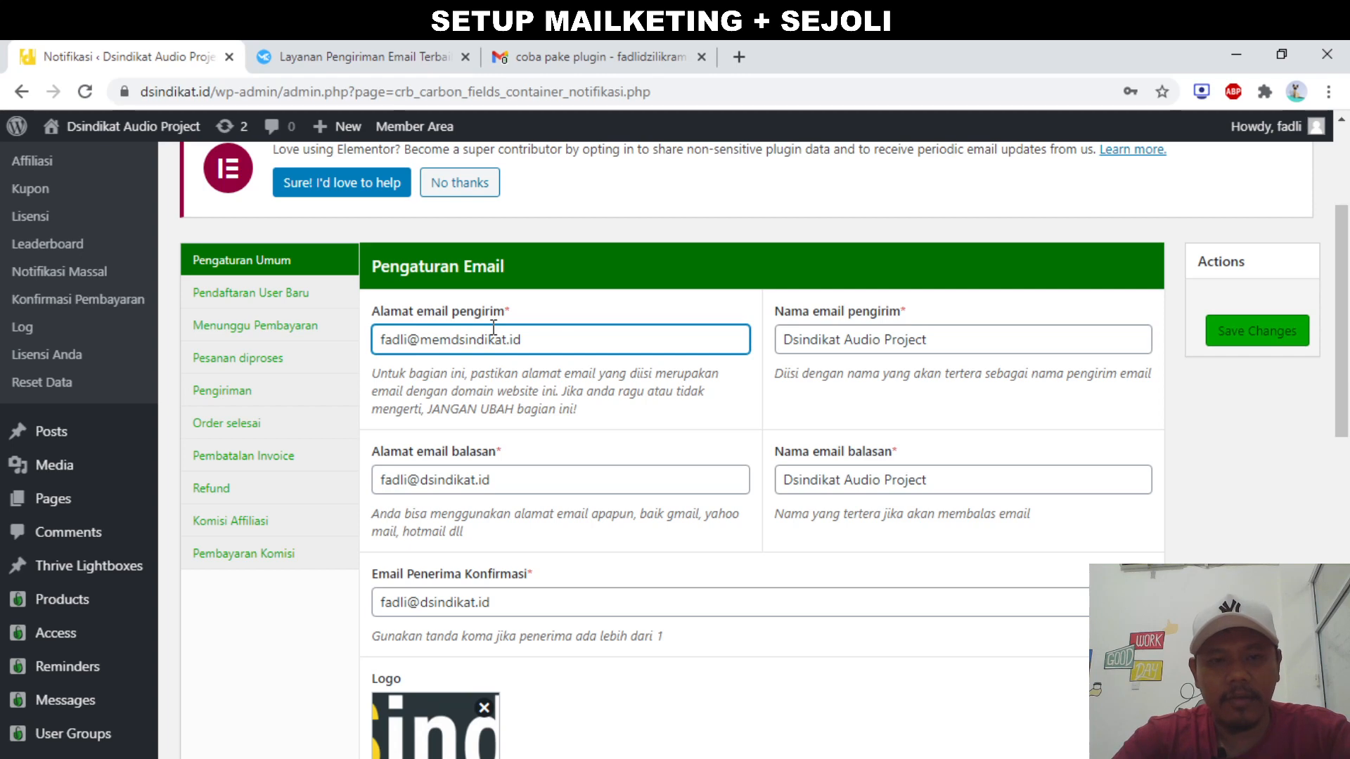
type("ber.")
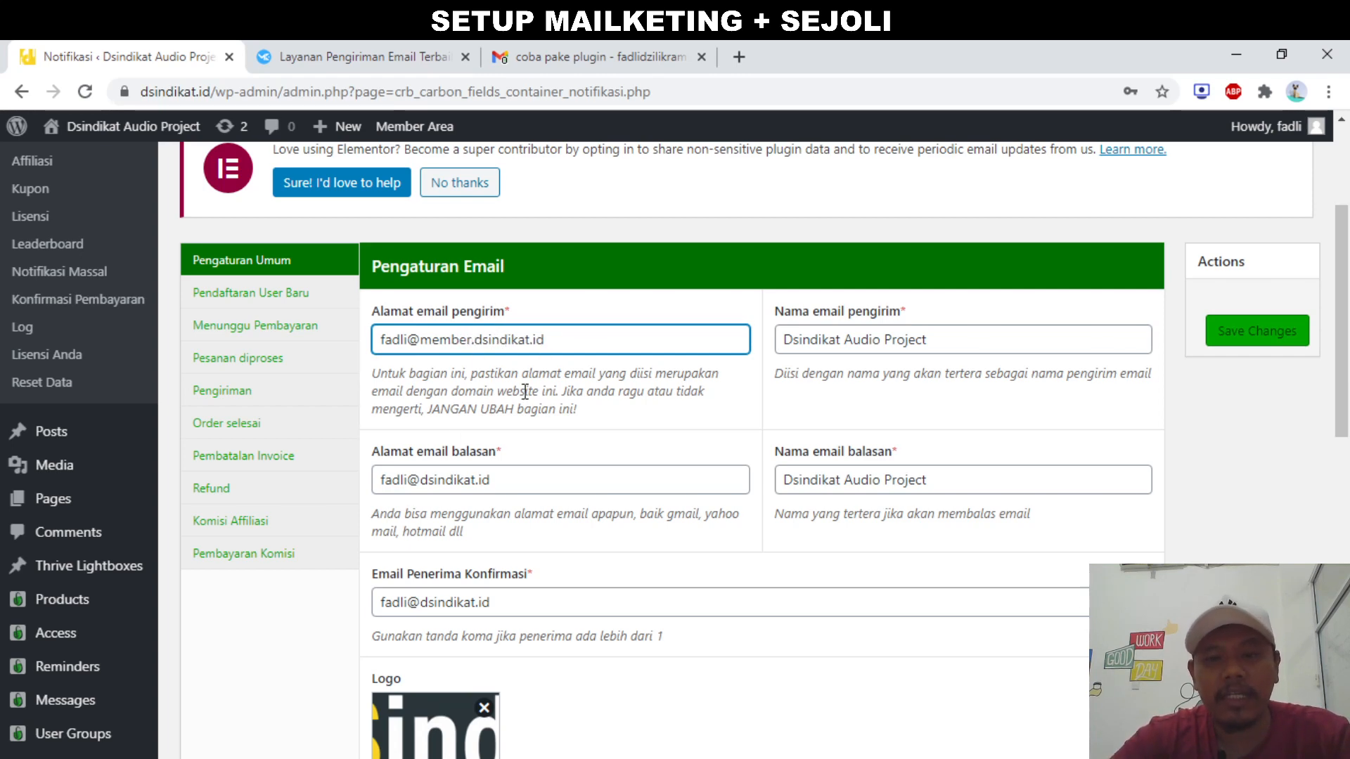
left_click(420, 481)
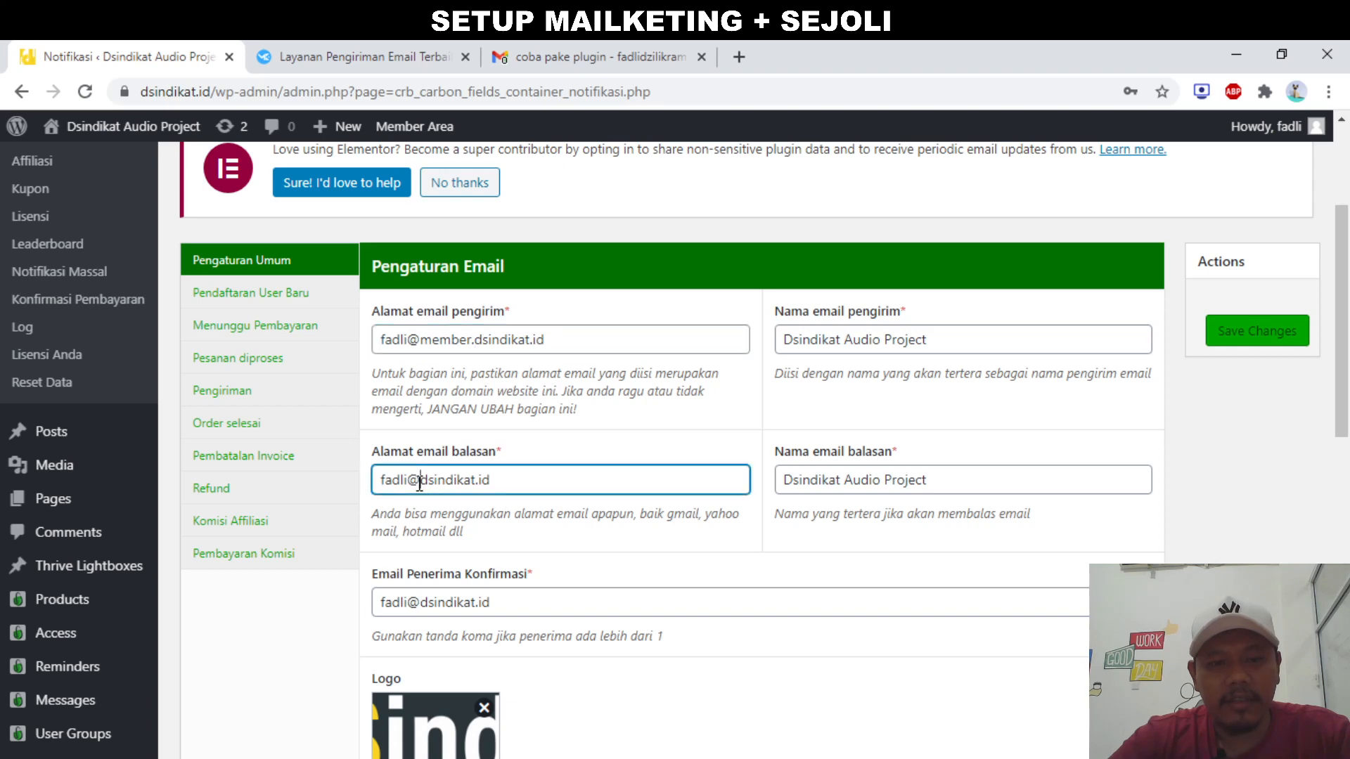
type("member")
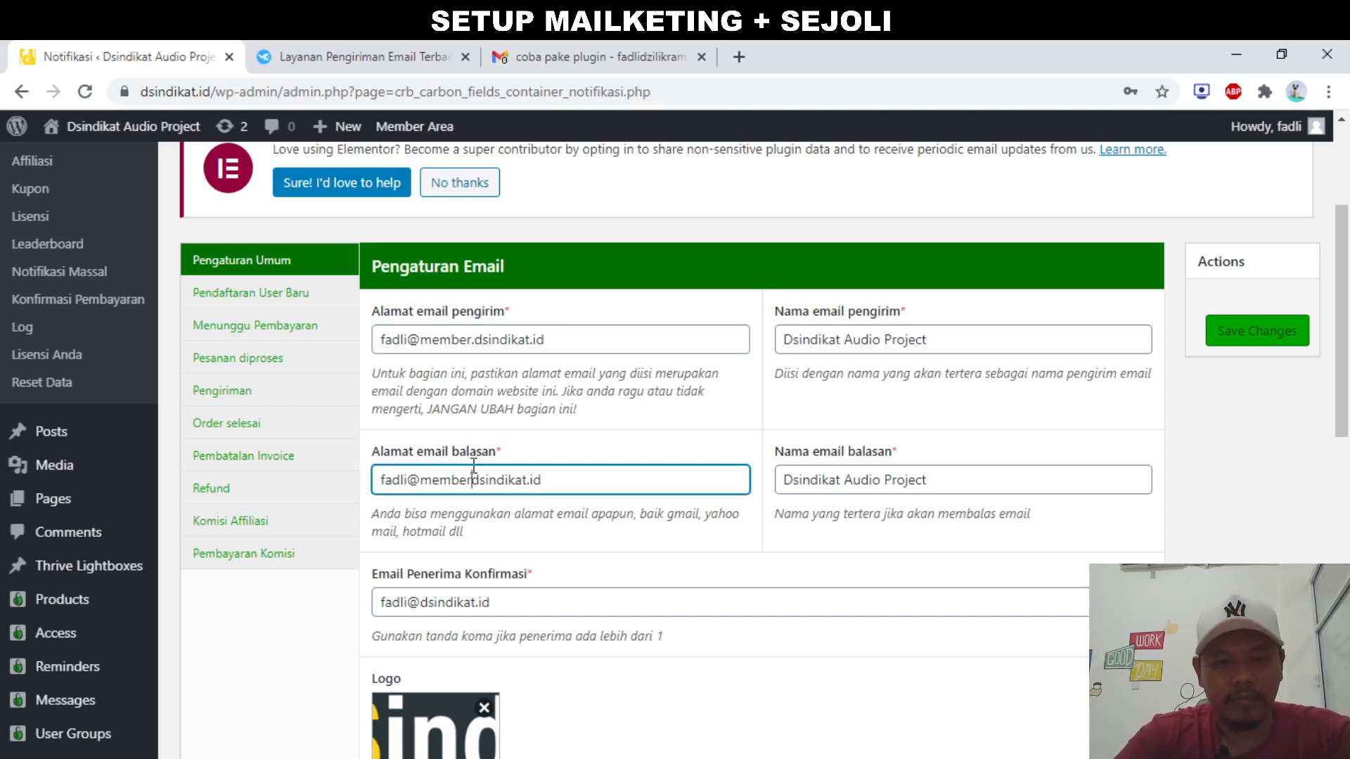
type(".")
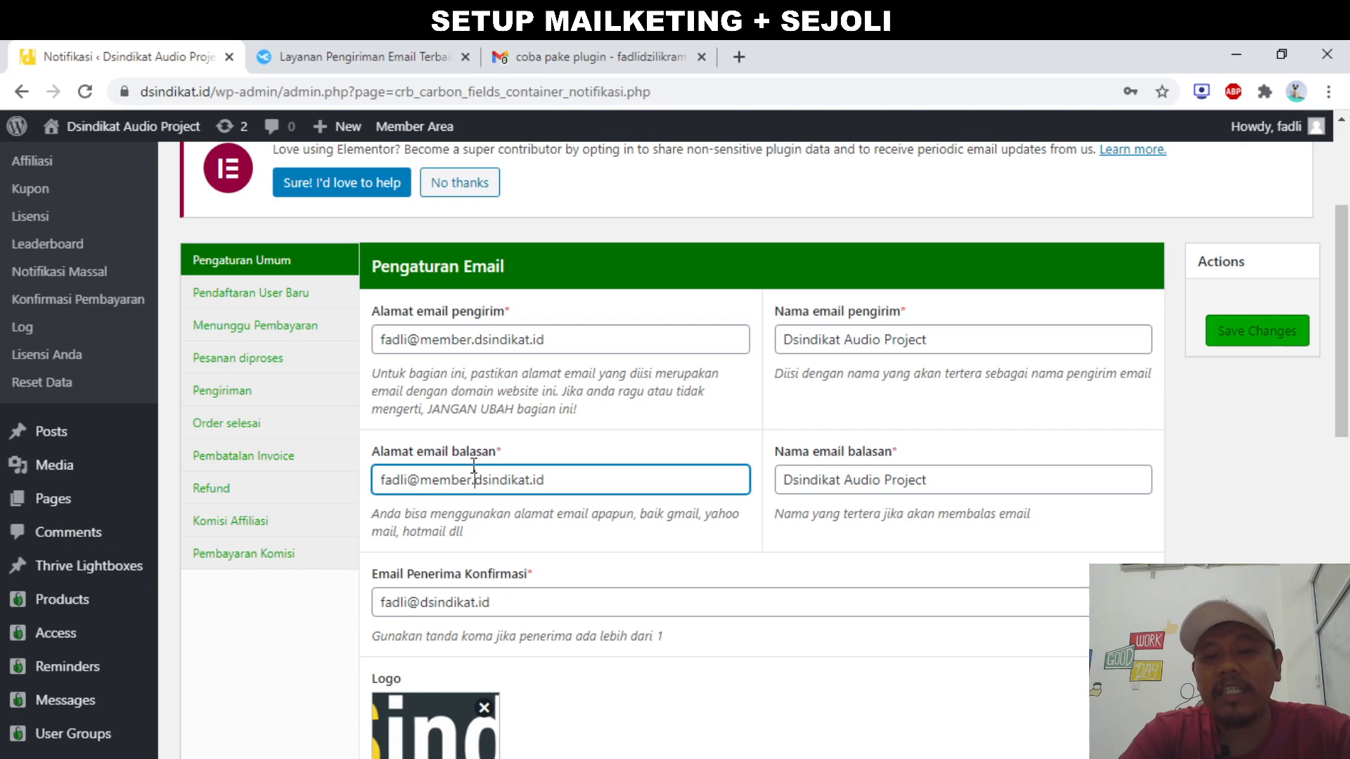
left_click(421, 603)
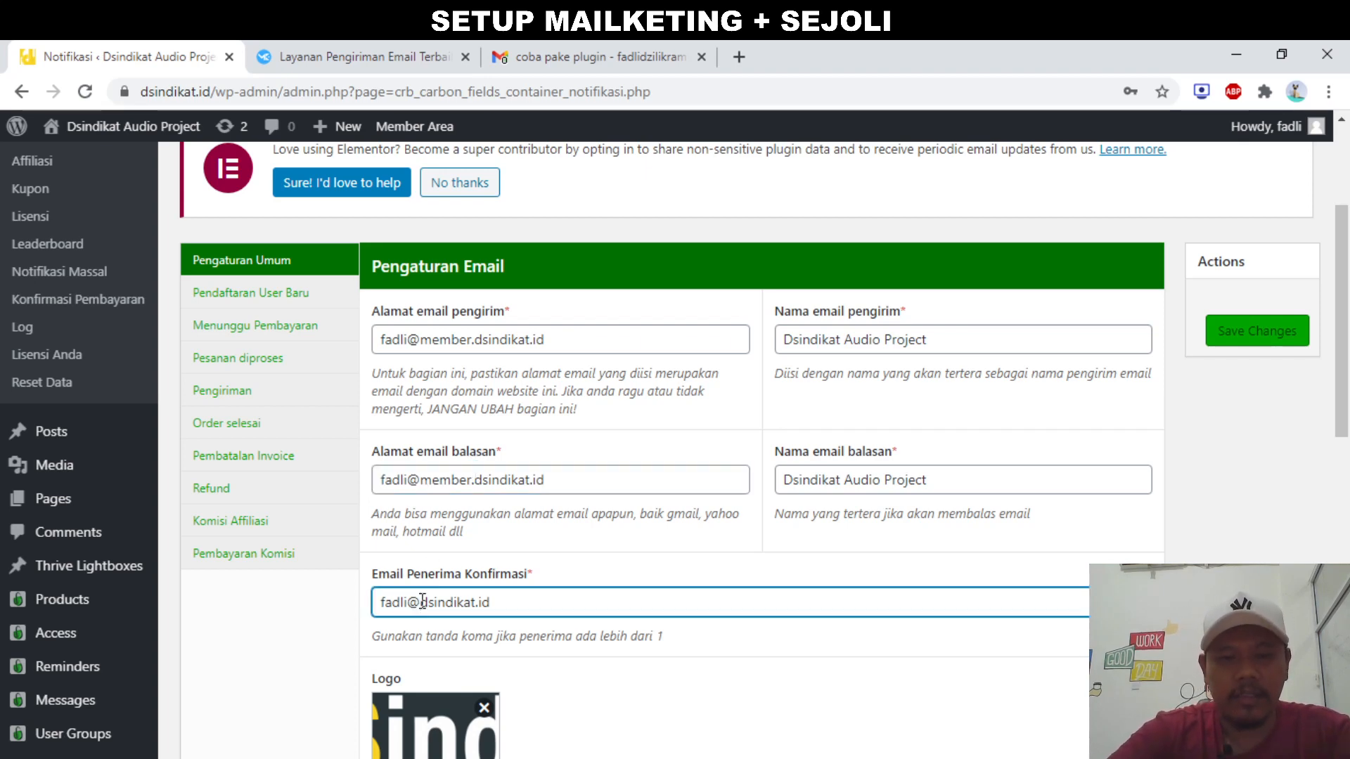
type("member.")
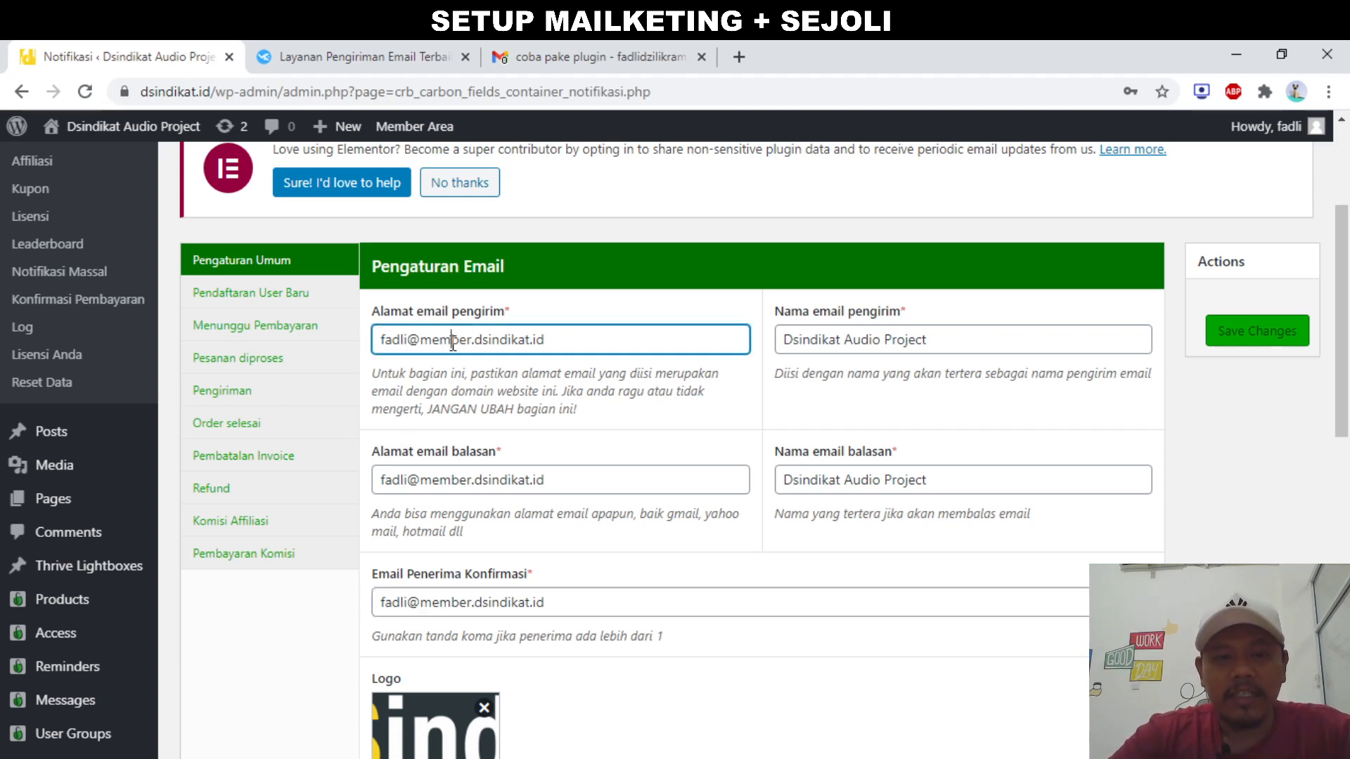
Remove the "member." subdomain from the sender address and copy the corrected address into Alamat email balasan
double_click(453, 343)
key("BackSpace")
key("Delete")
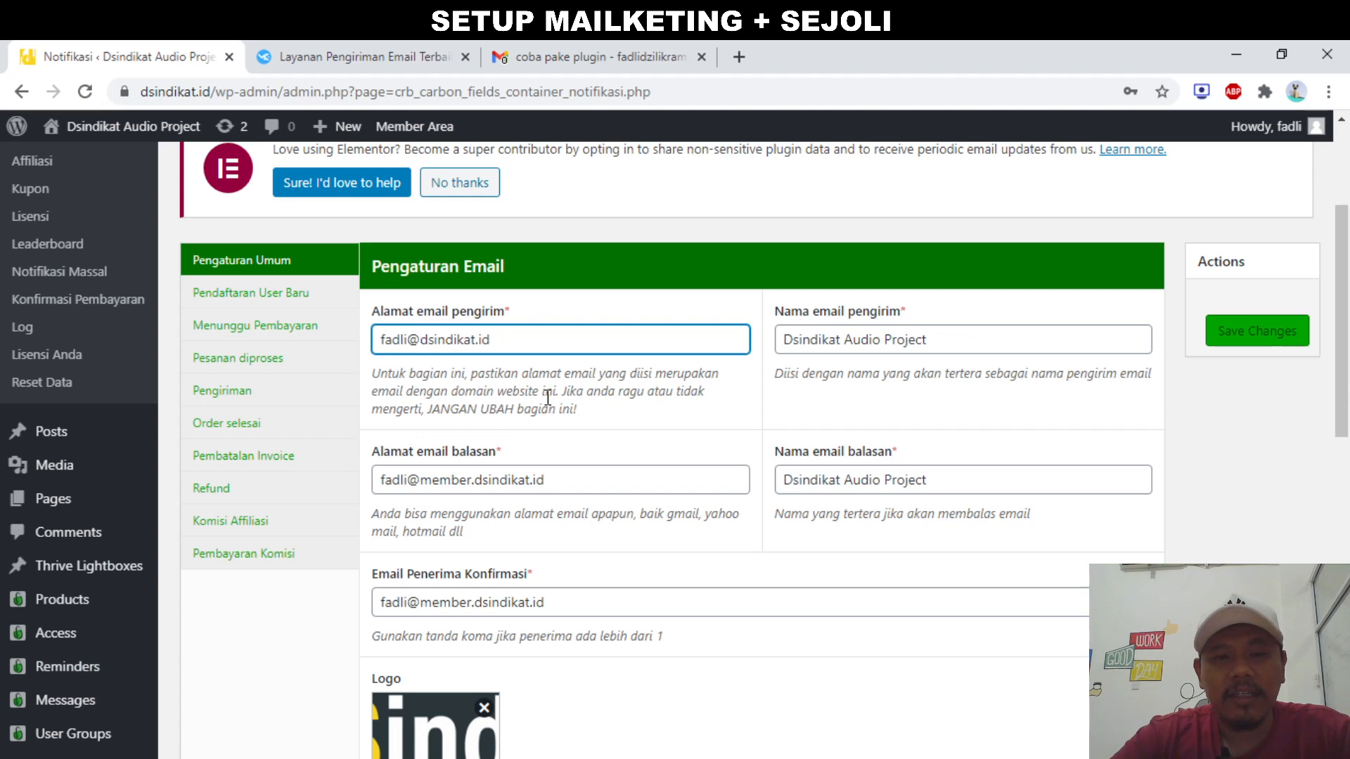
scroll(547, 397, "down", 1)
scroll(547, 398, "up", 1)
triple_click(532, 296)
key("ctrl+c")
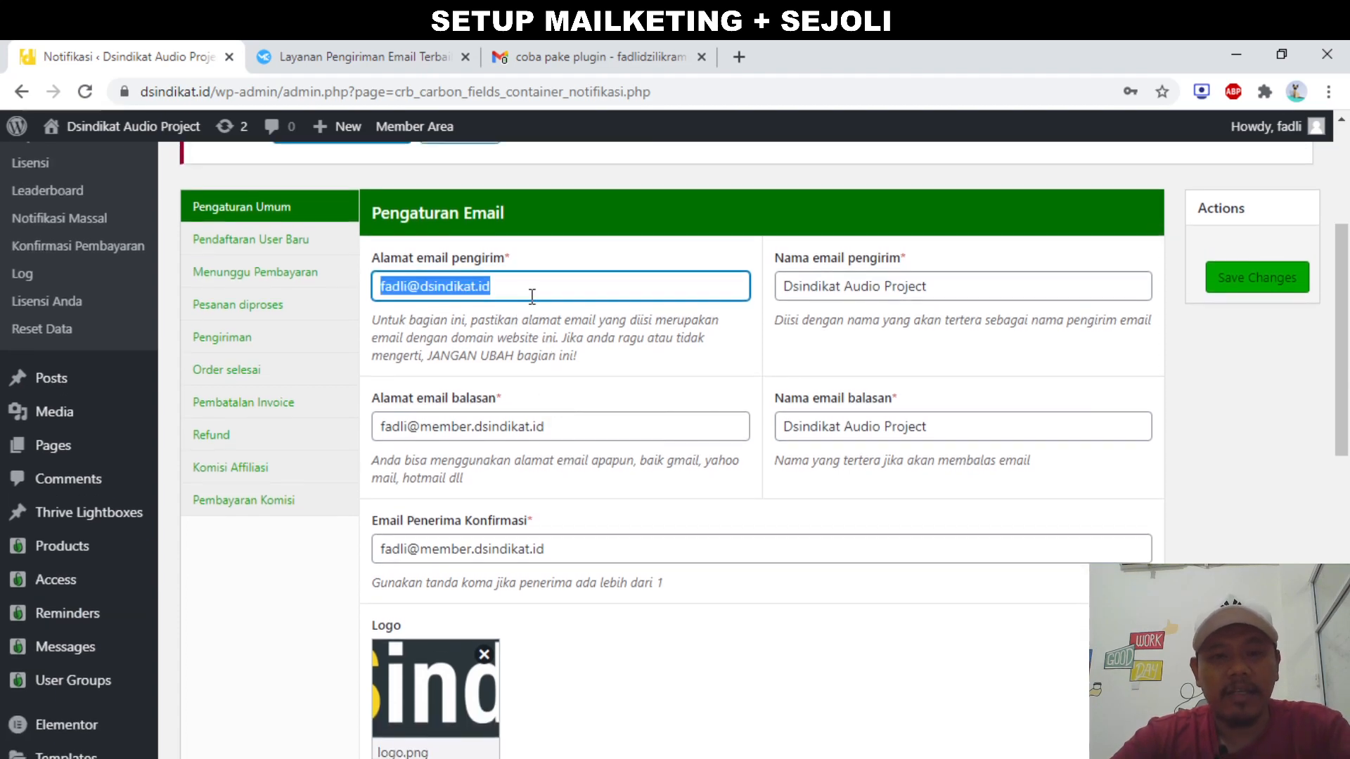
triple_click(552, 426)
key("ctrl+v")
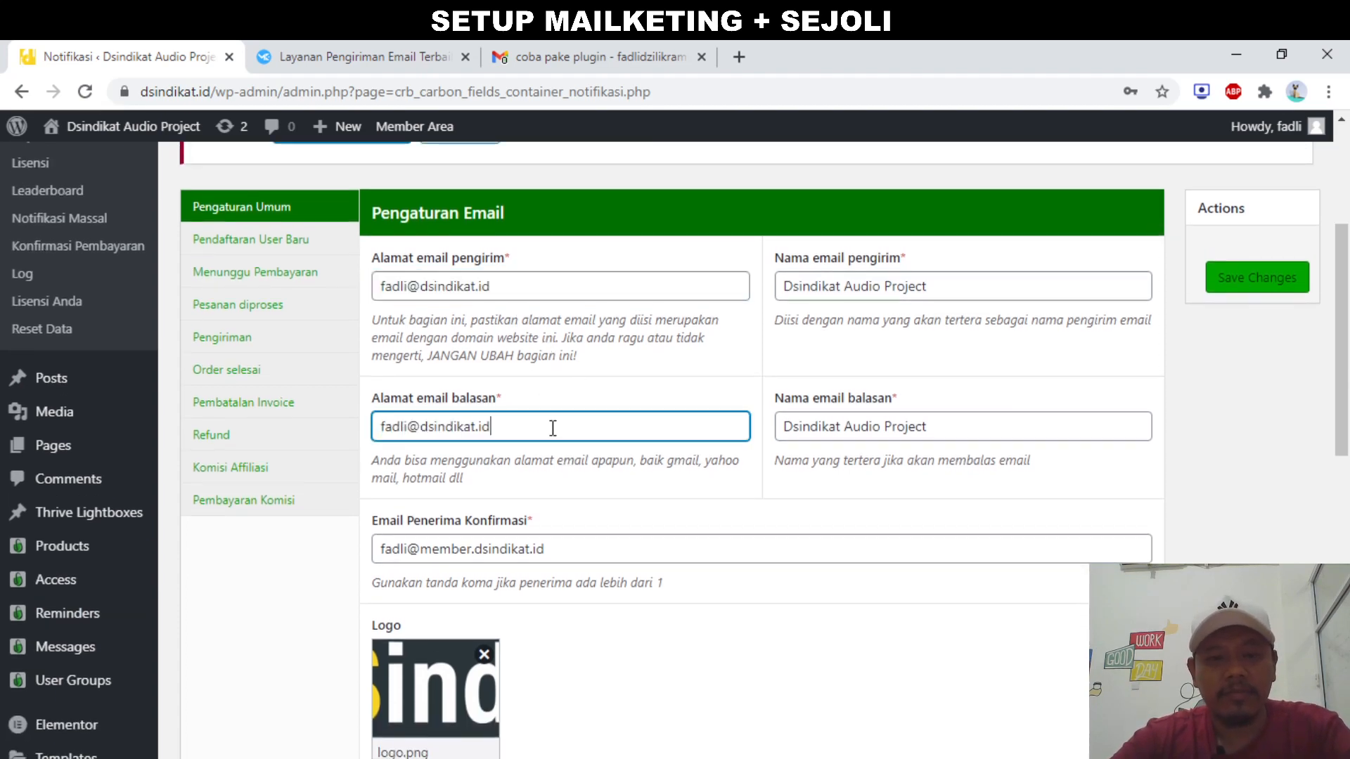
Remove the "member." subdomain from the Email Penerima Konfirmasi address
scroll(564, 476, "down", 1)
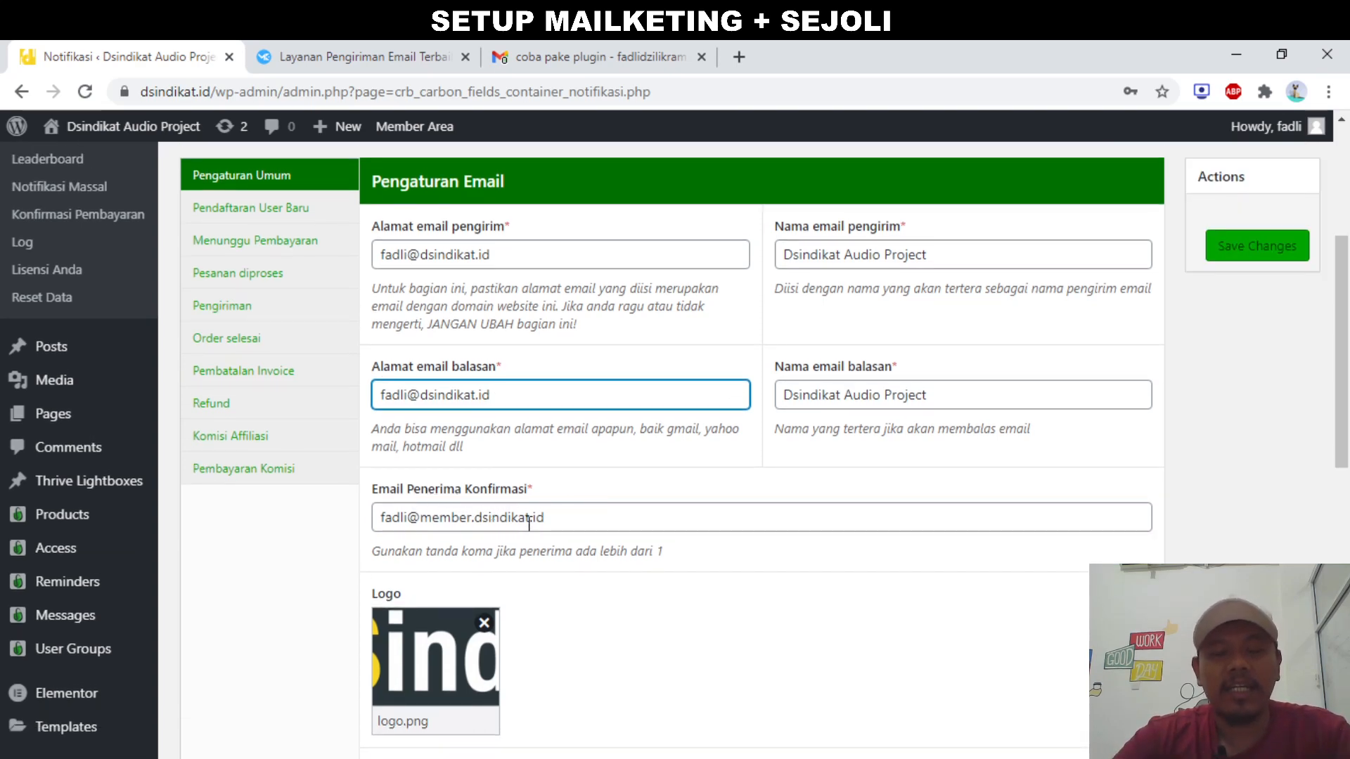
left_click(478, 517)
key("BackSpace")
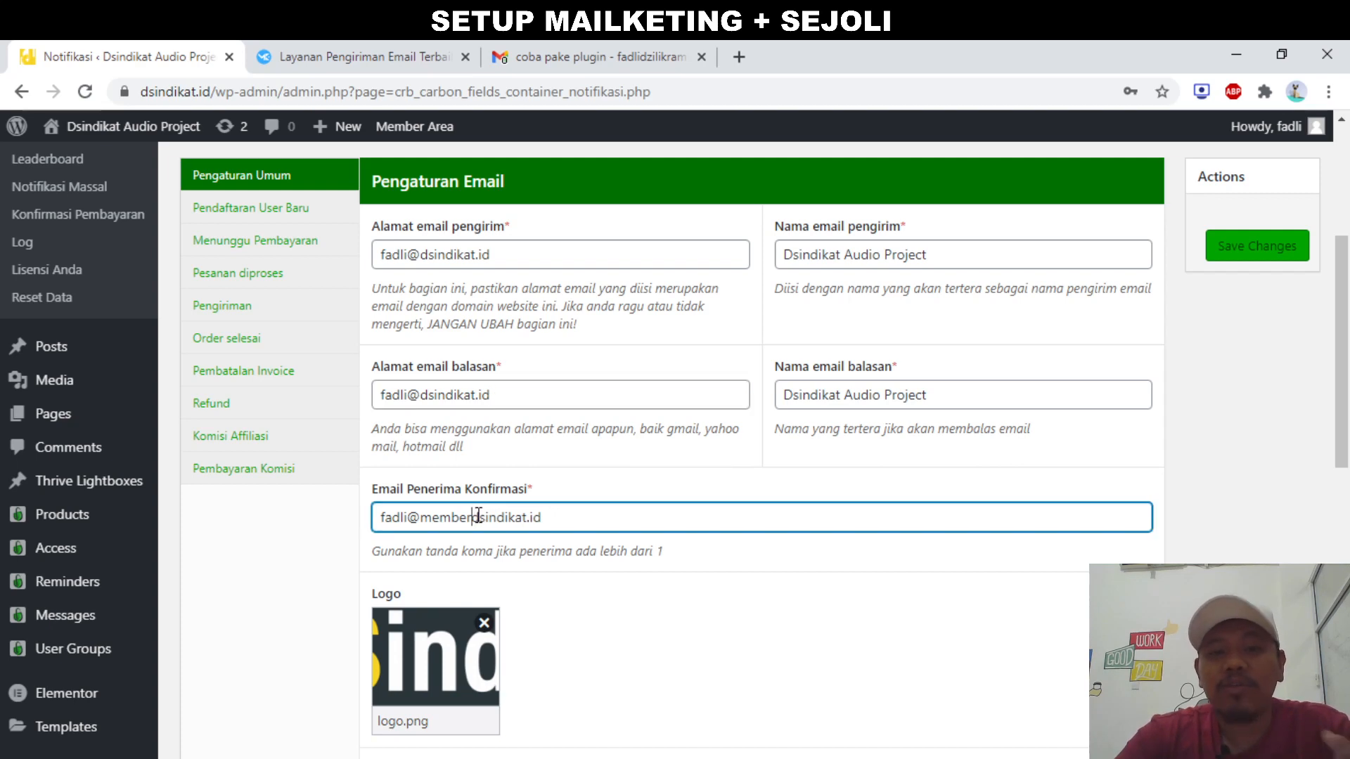
key("BackSpace")
key("BackSpace")
key("BackSpace")
key("BackSpace")
key("BackSpace")
key("BackSpace")
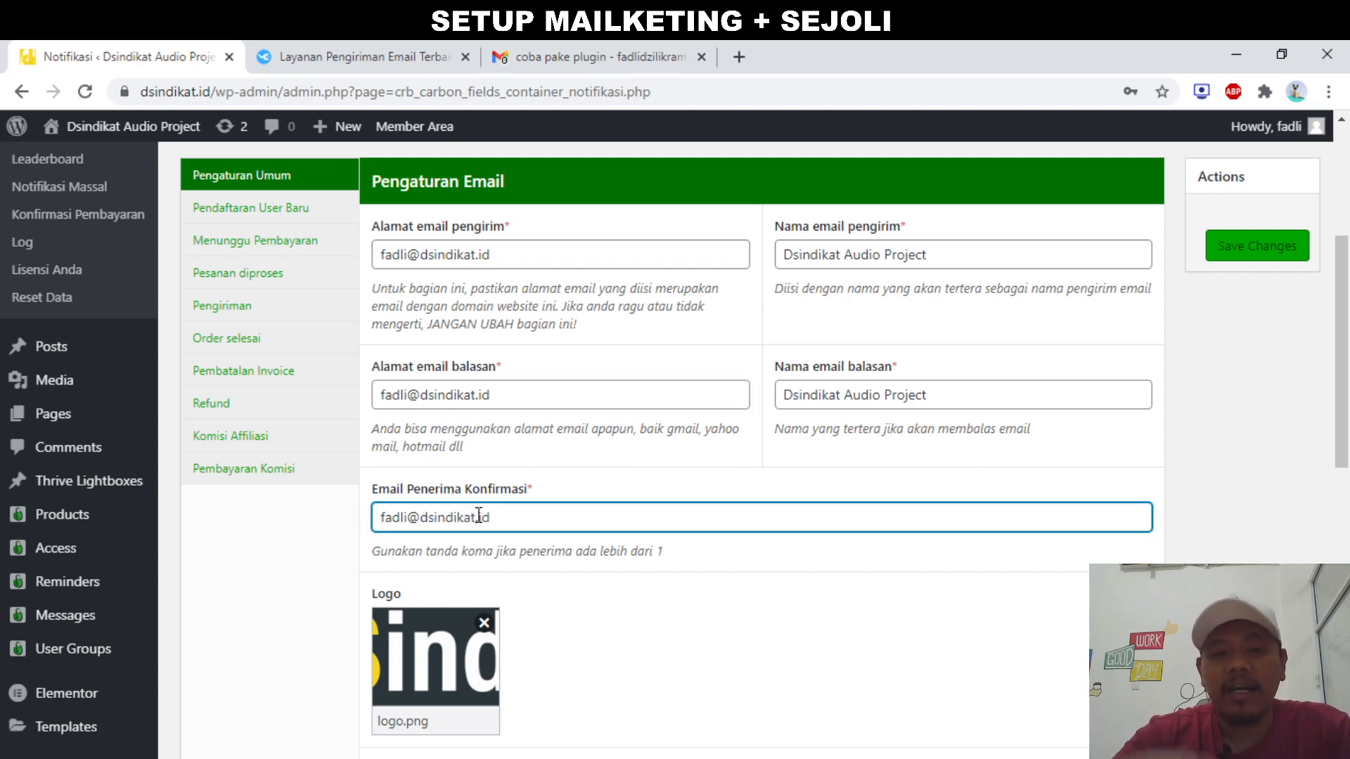
Replace the Email Penerima Konfirmasi address with the admin's Gmail address and save the notification settings
triple_click(484, 521)
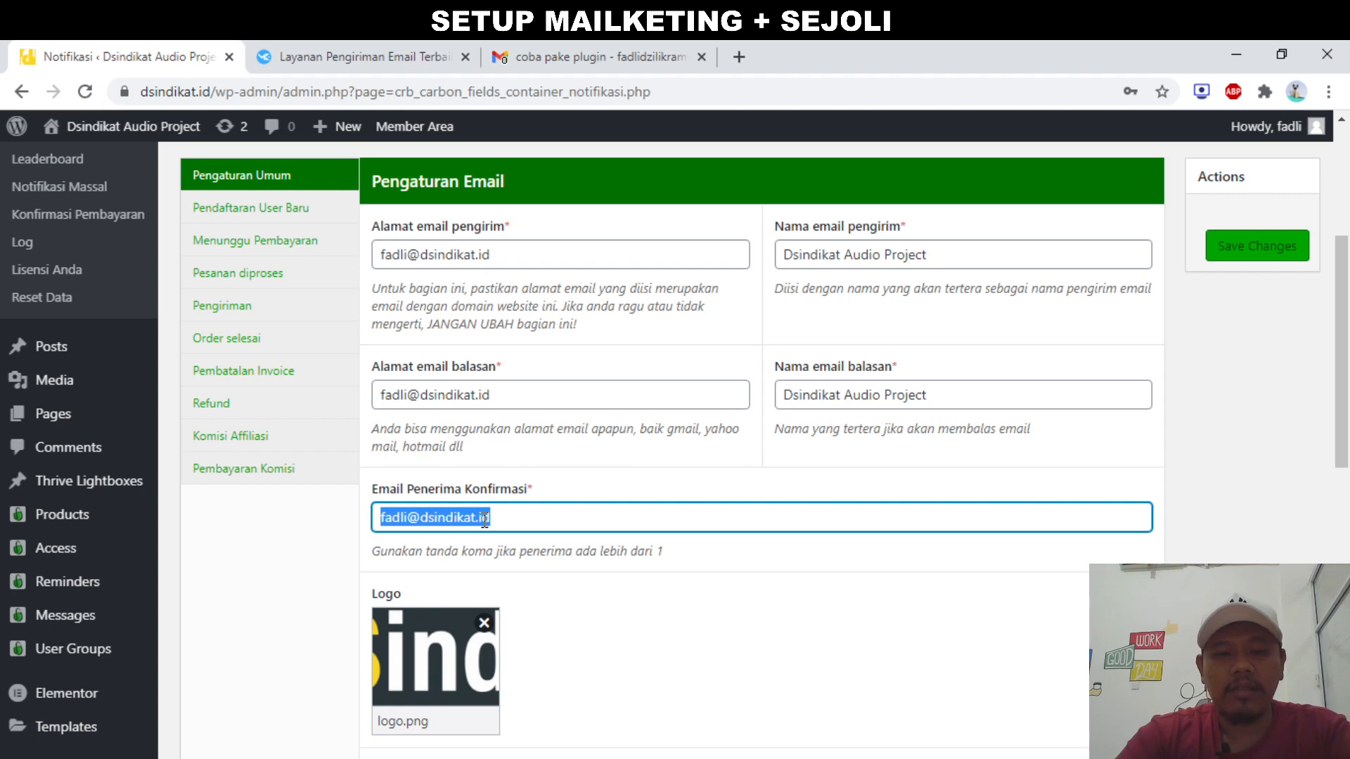
key("ctrl+v")
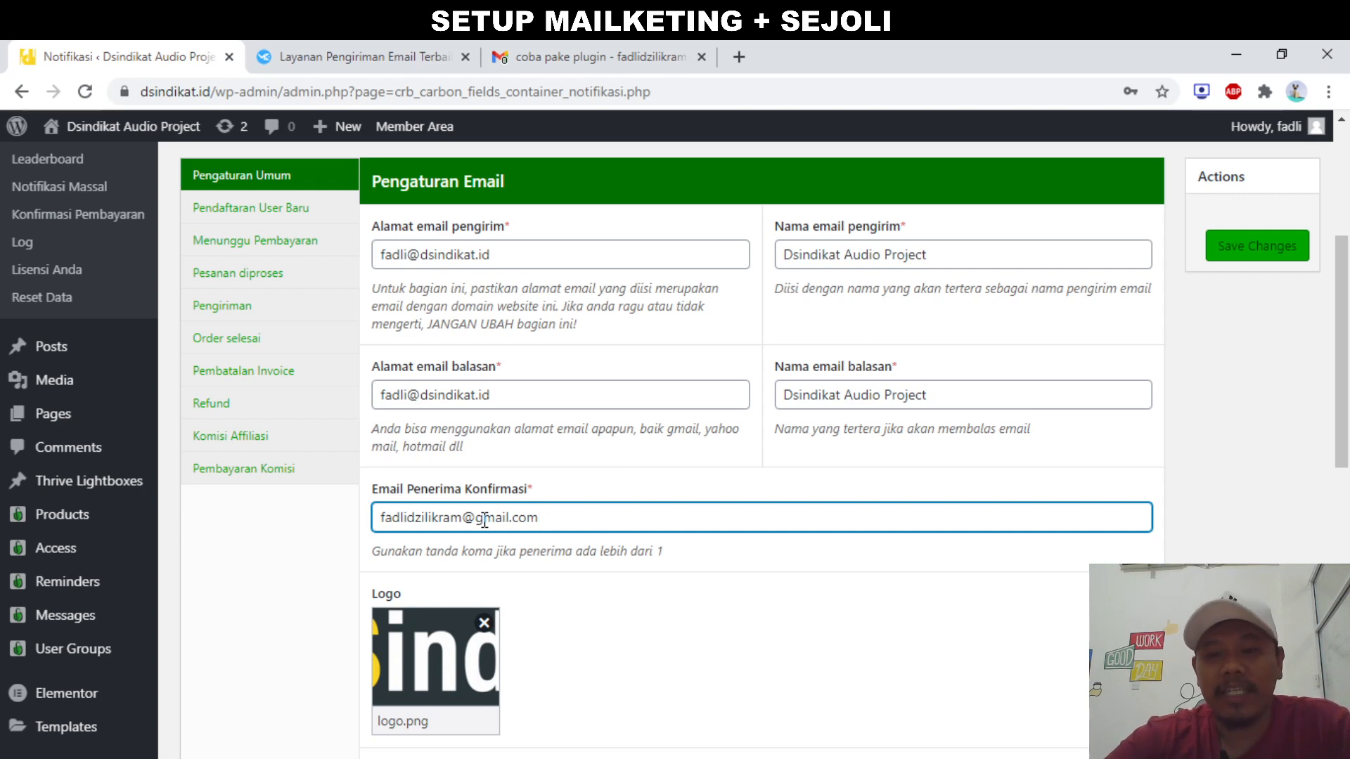
scroll(485, 520, "down", 2)
scroll(482, 519, "up", 2)
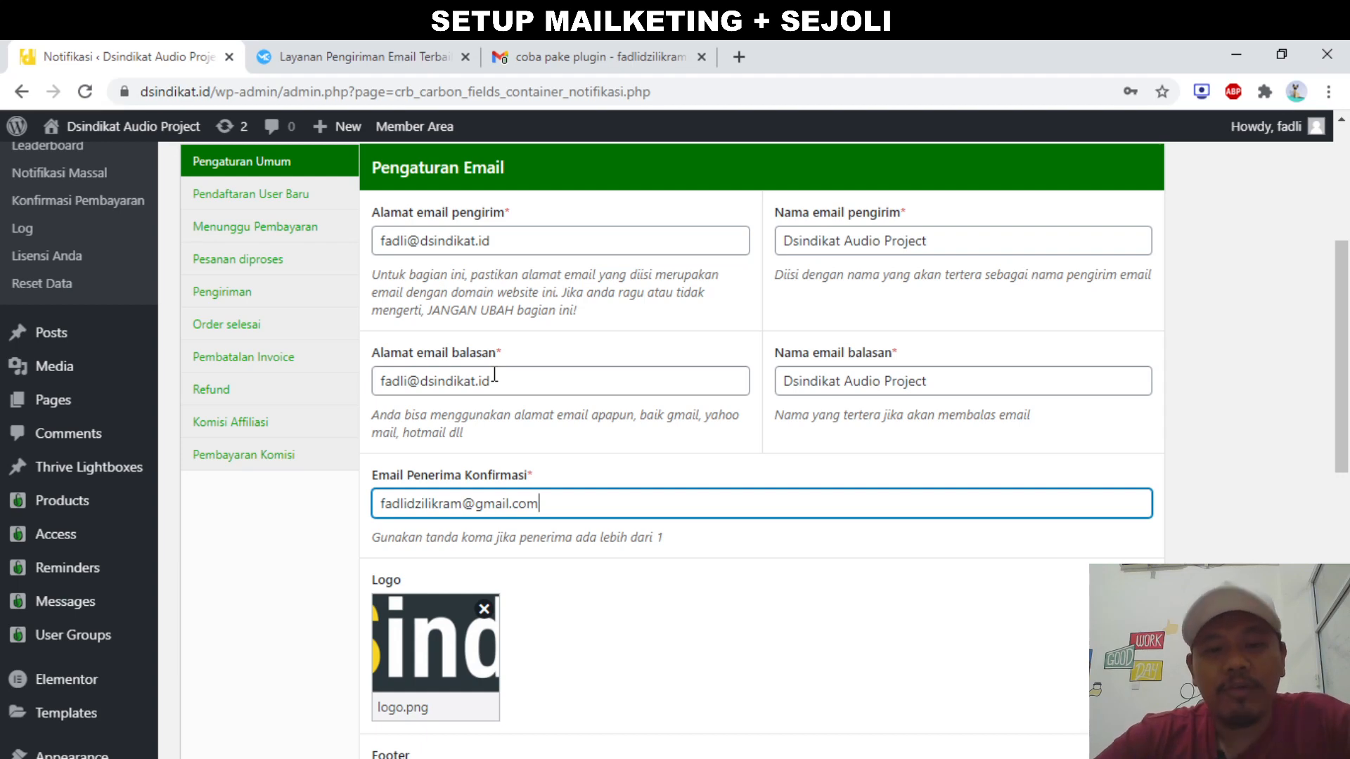
scroll(494, 375, "down", 1)
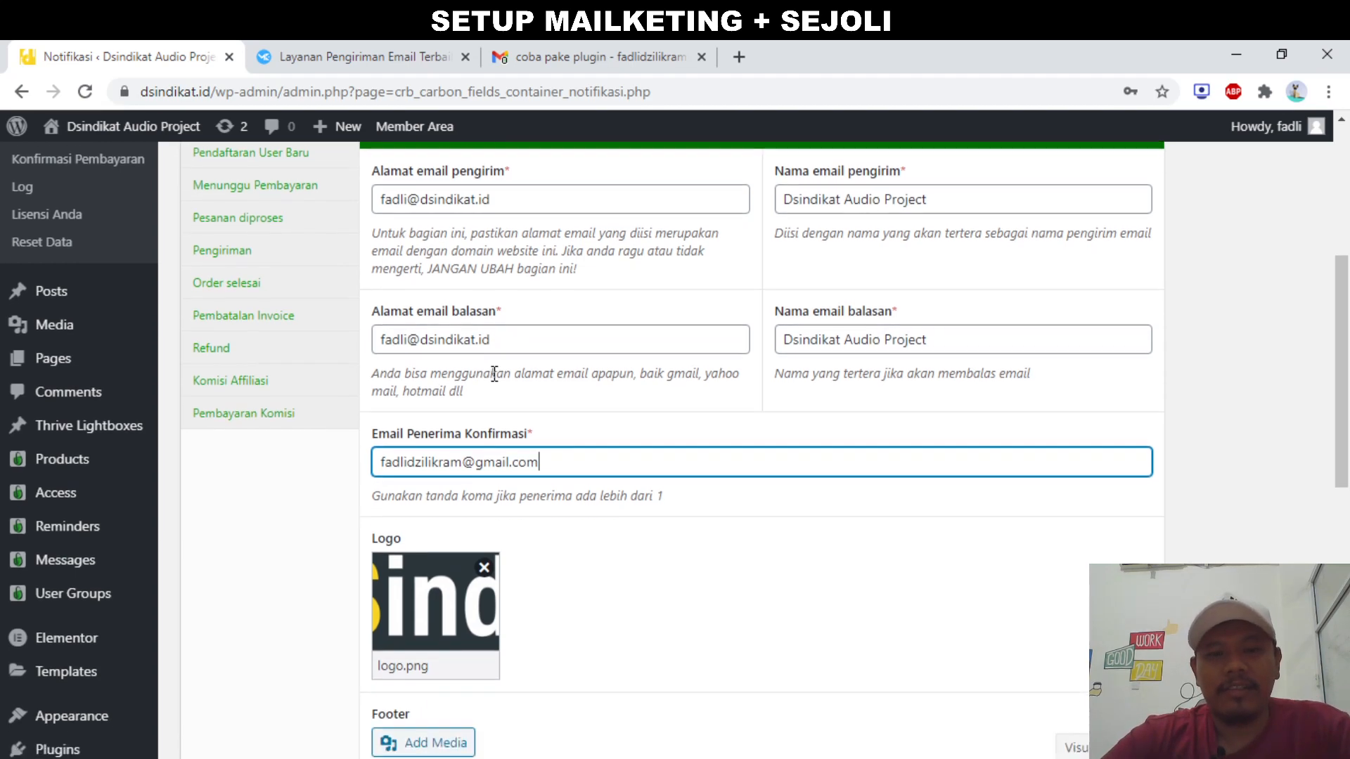
scroll(495, 378, "up", 2)
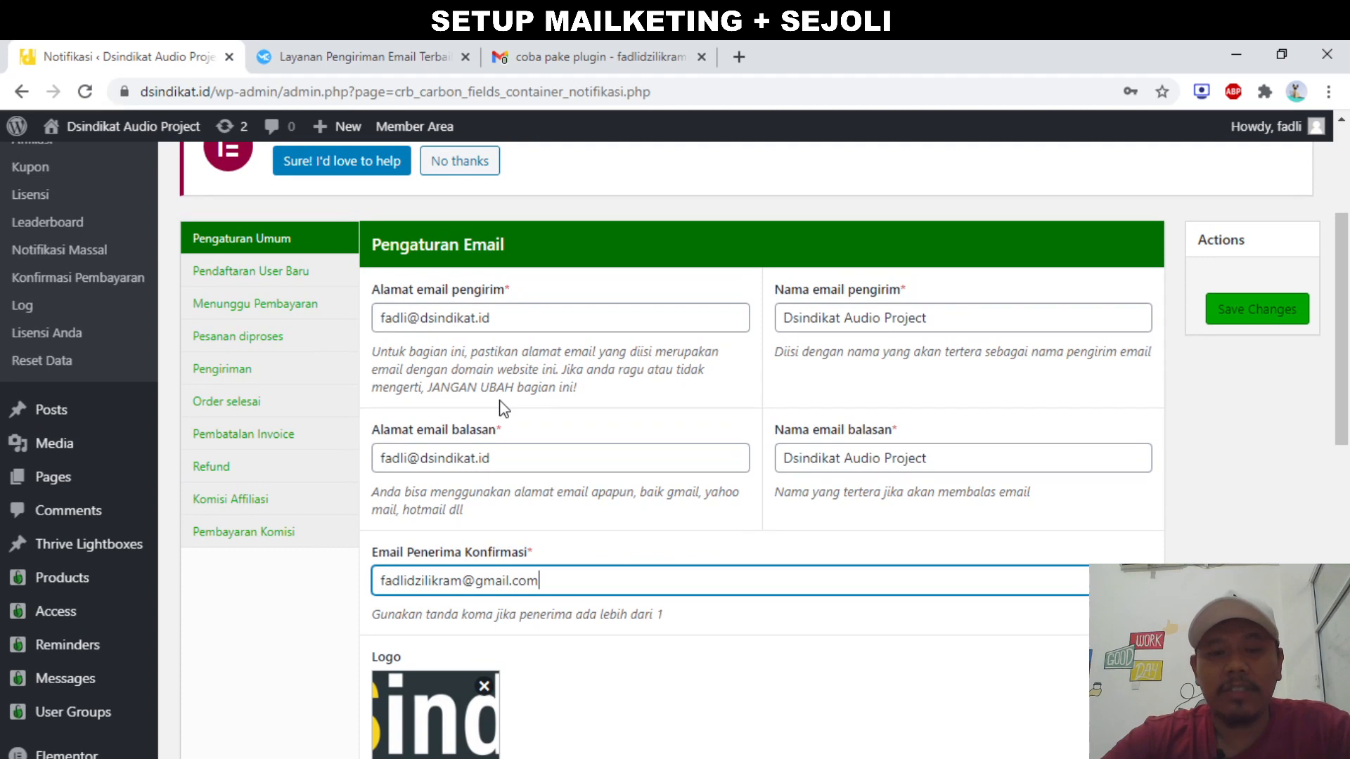
scroll(502, 406, "down", 1)
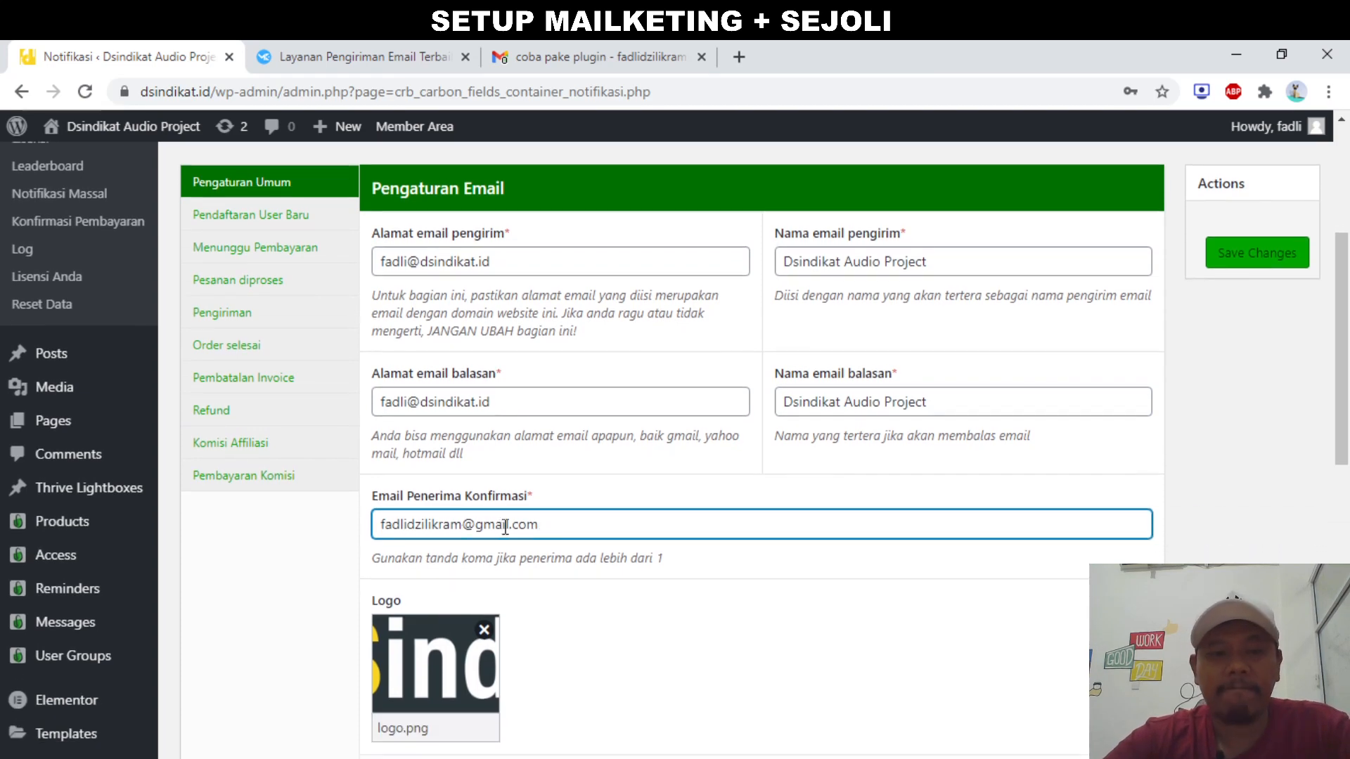
scroll(498, 512, "up", 2)
scroll(545, 504, "down", 2)
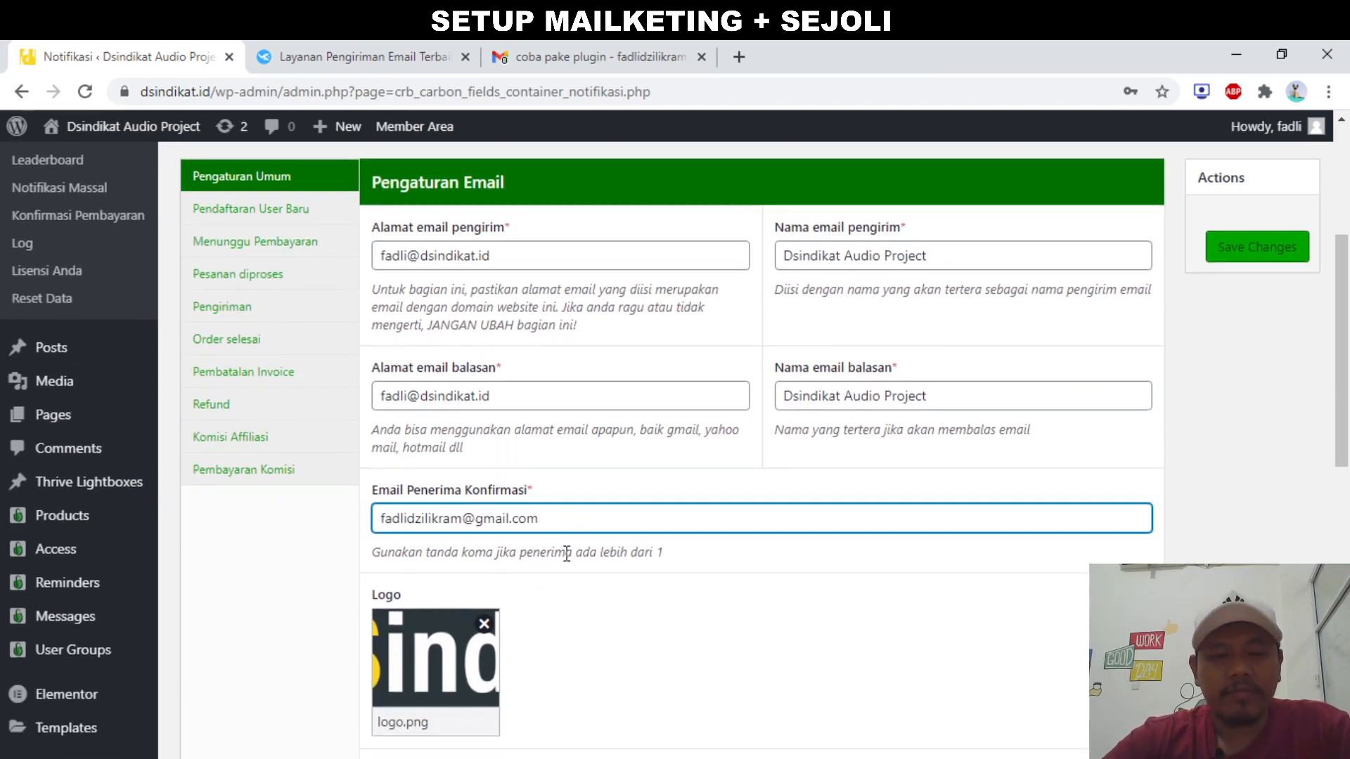
scroll(576, 538, "up", 1)
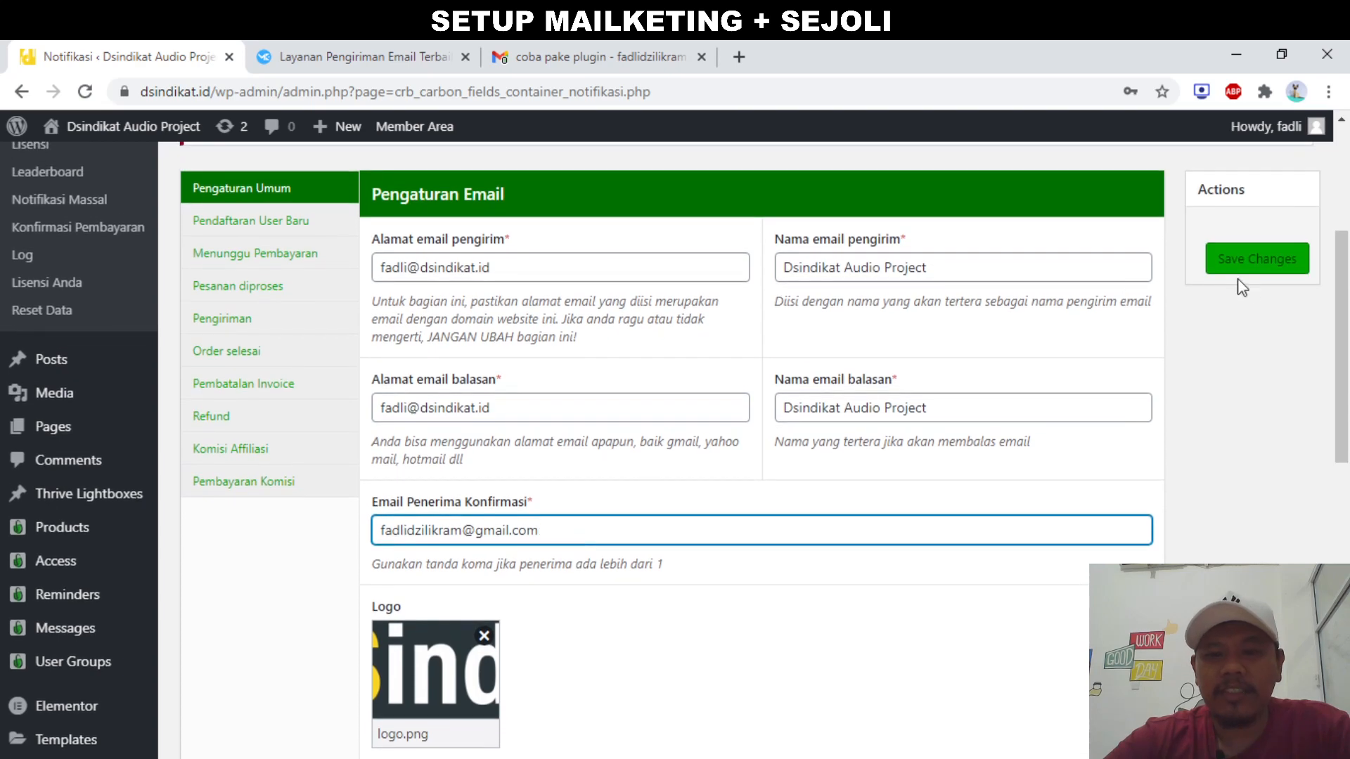
left_click(1265, 267)
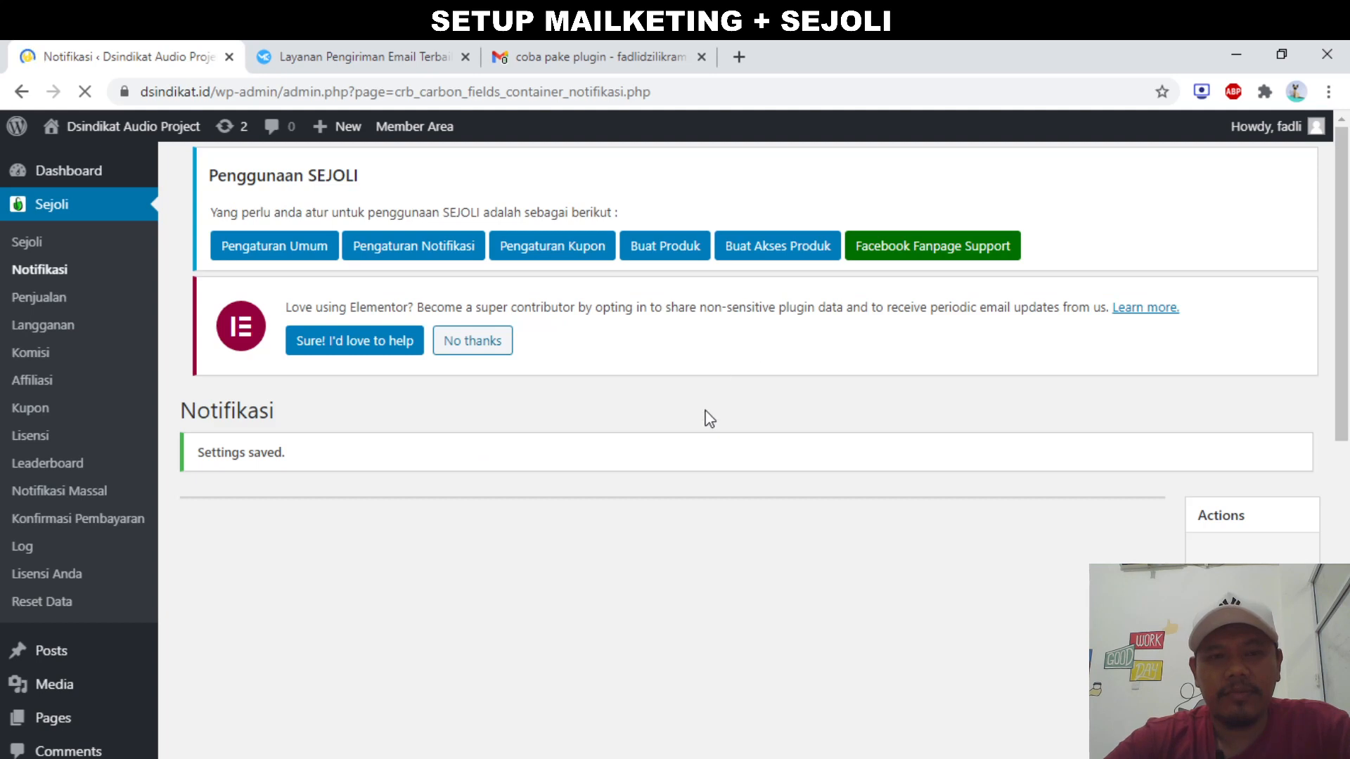
Review the saved sender, reply and confirmation recipient fields under Pengaturan Email
scroll(710, 418, "down", 1)
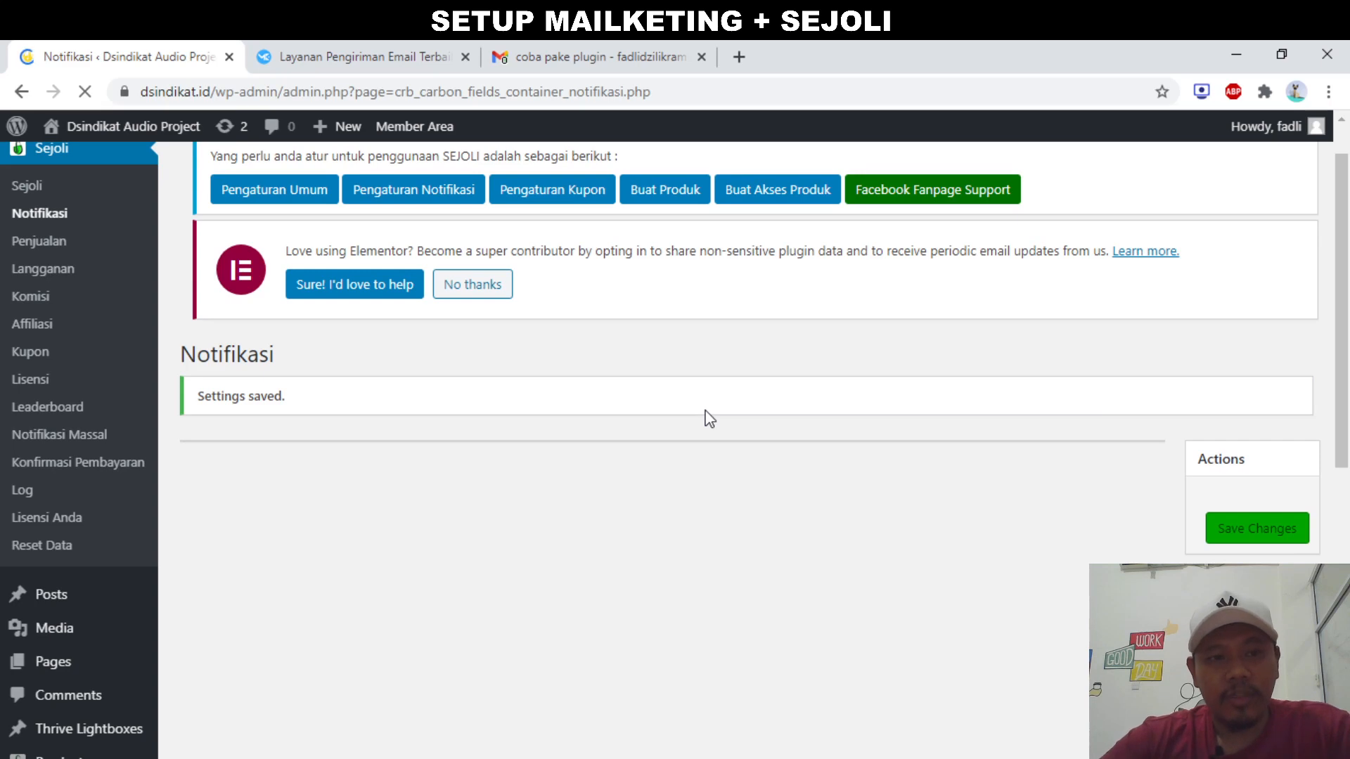
scroll(709, 418, "down", 4)
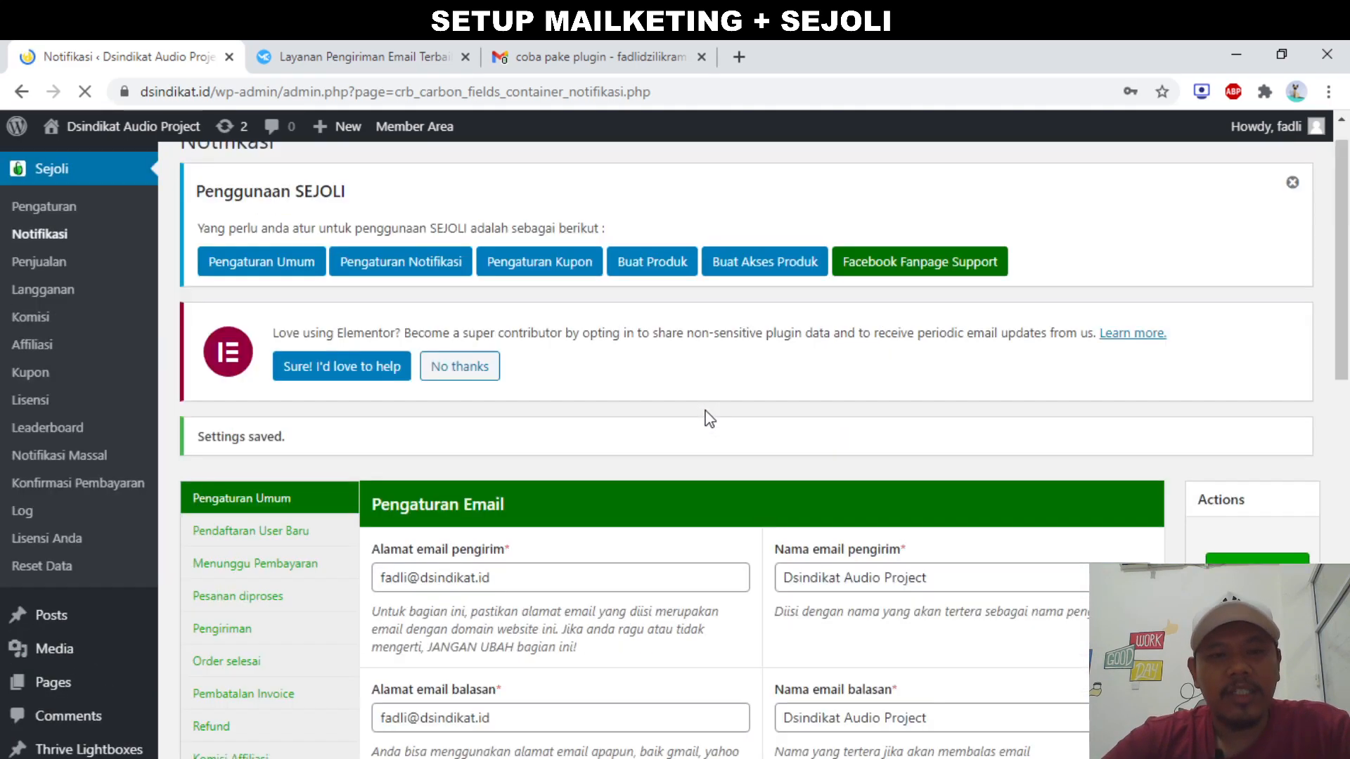
scroll(675, 462, "down", 1)
scroll(676, 462, "up", 1)
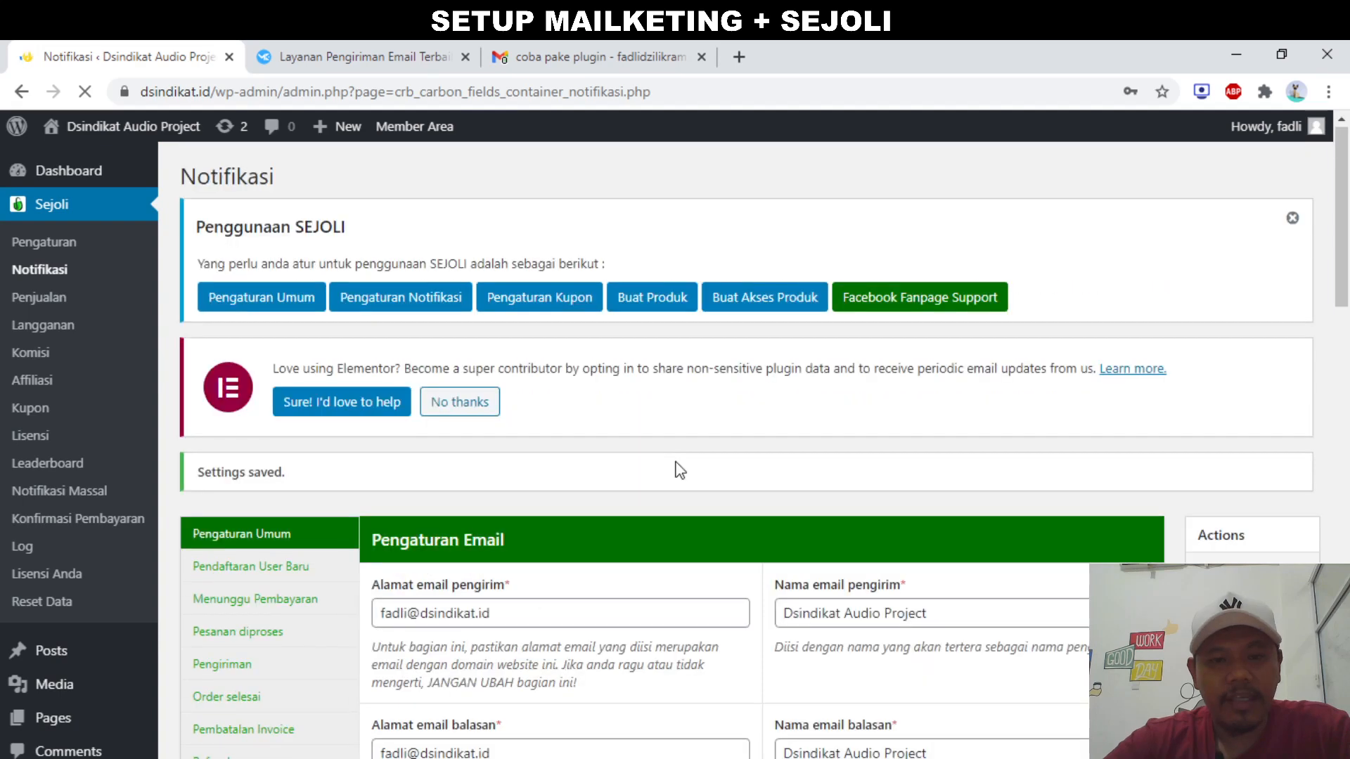
scroll(679, 470, "down", 1)
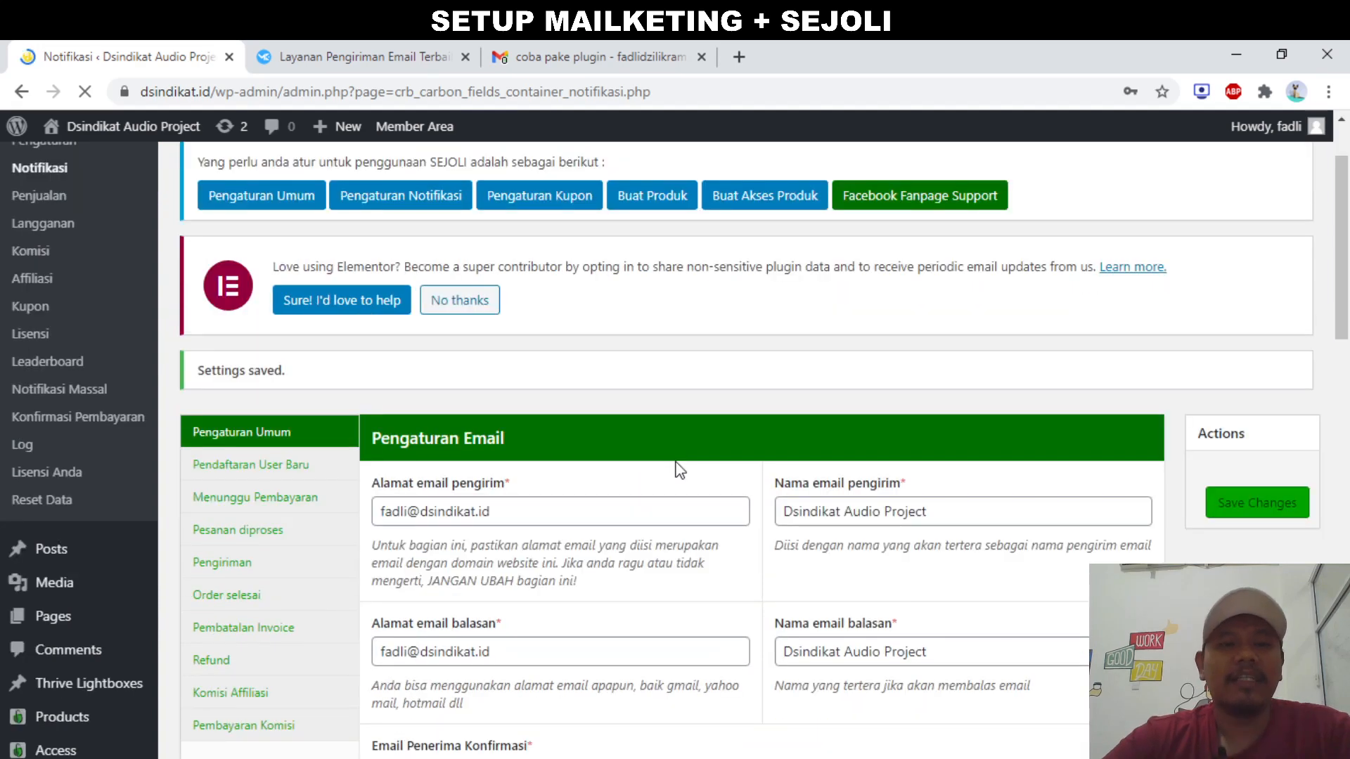
scroll(678, 470, "up", 12)
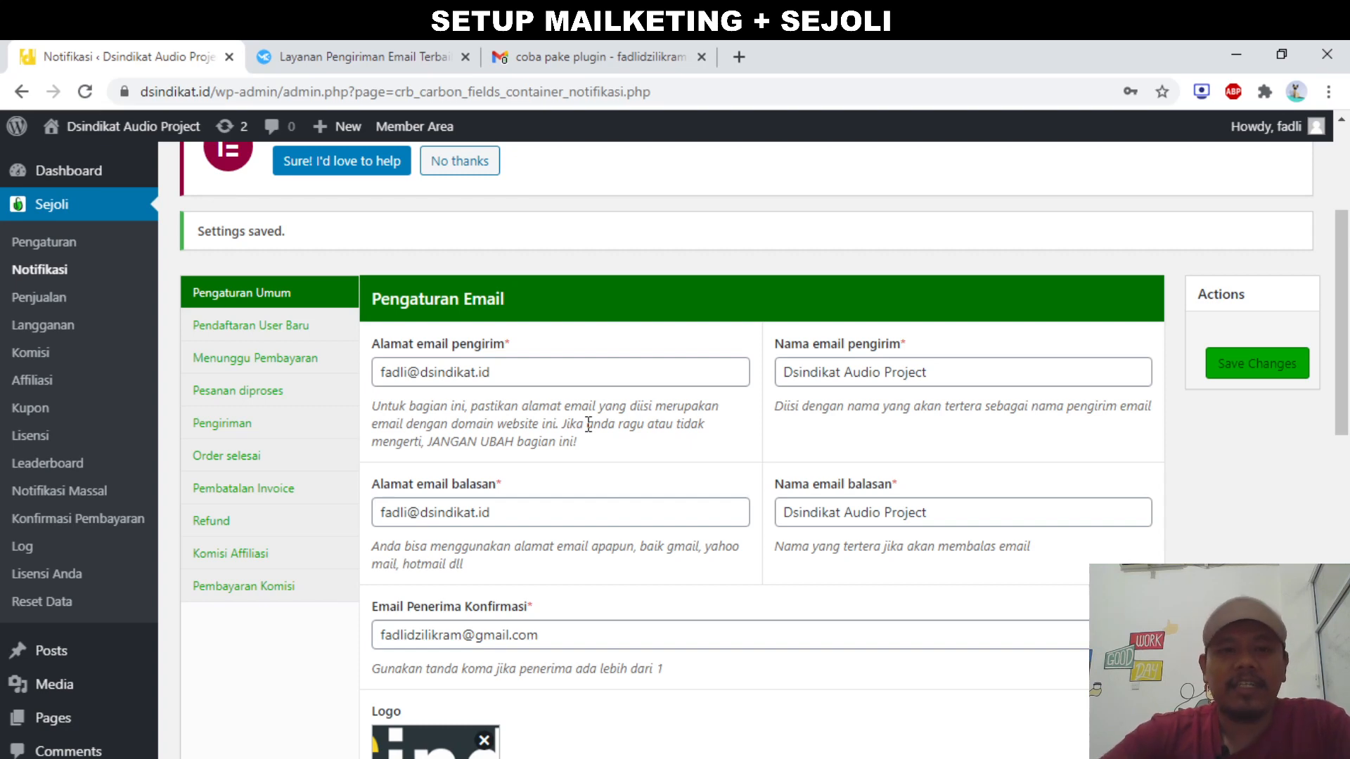
scroll(588, 424, "down", 1)
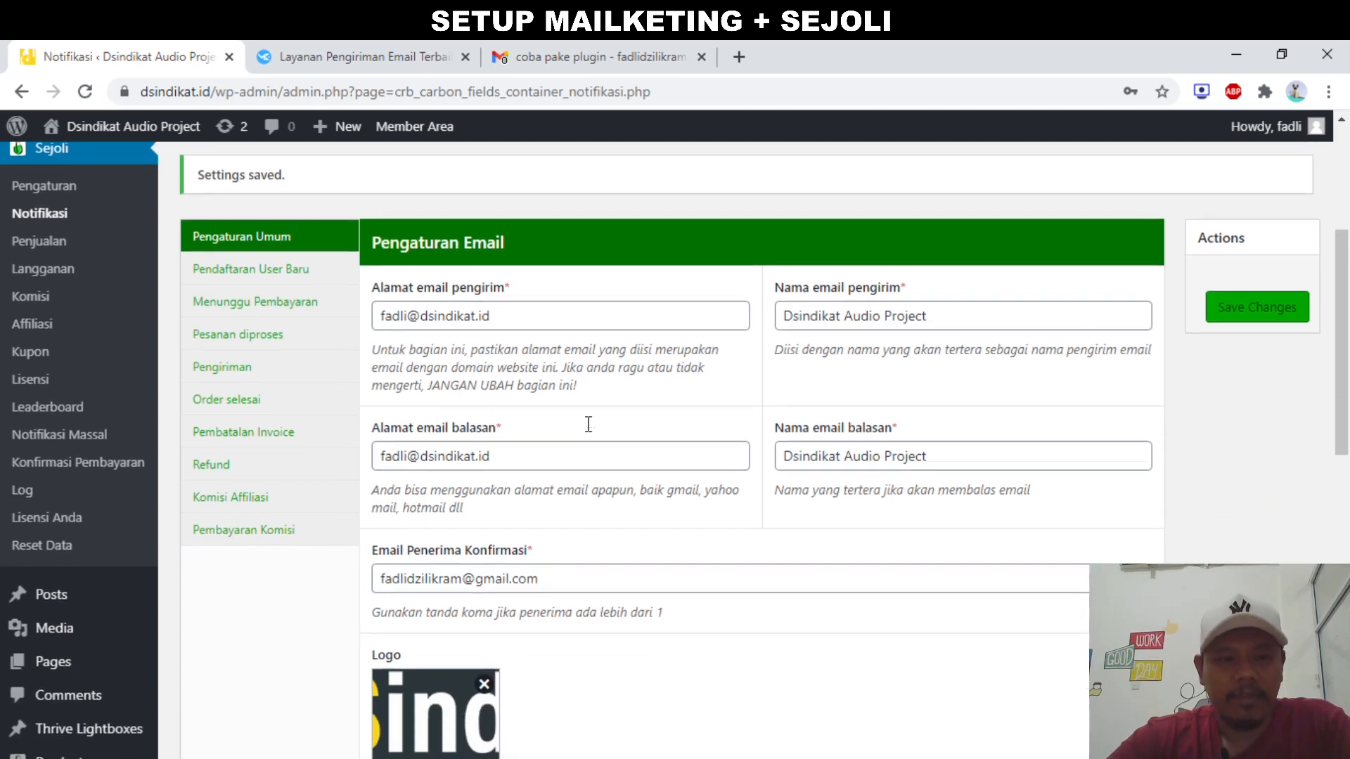
scroll(587, 424, "up", 1)
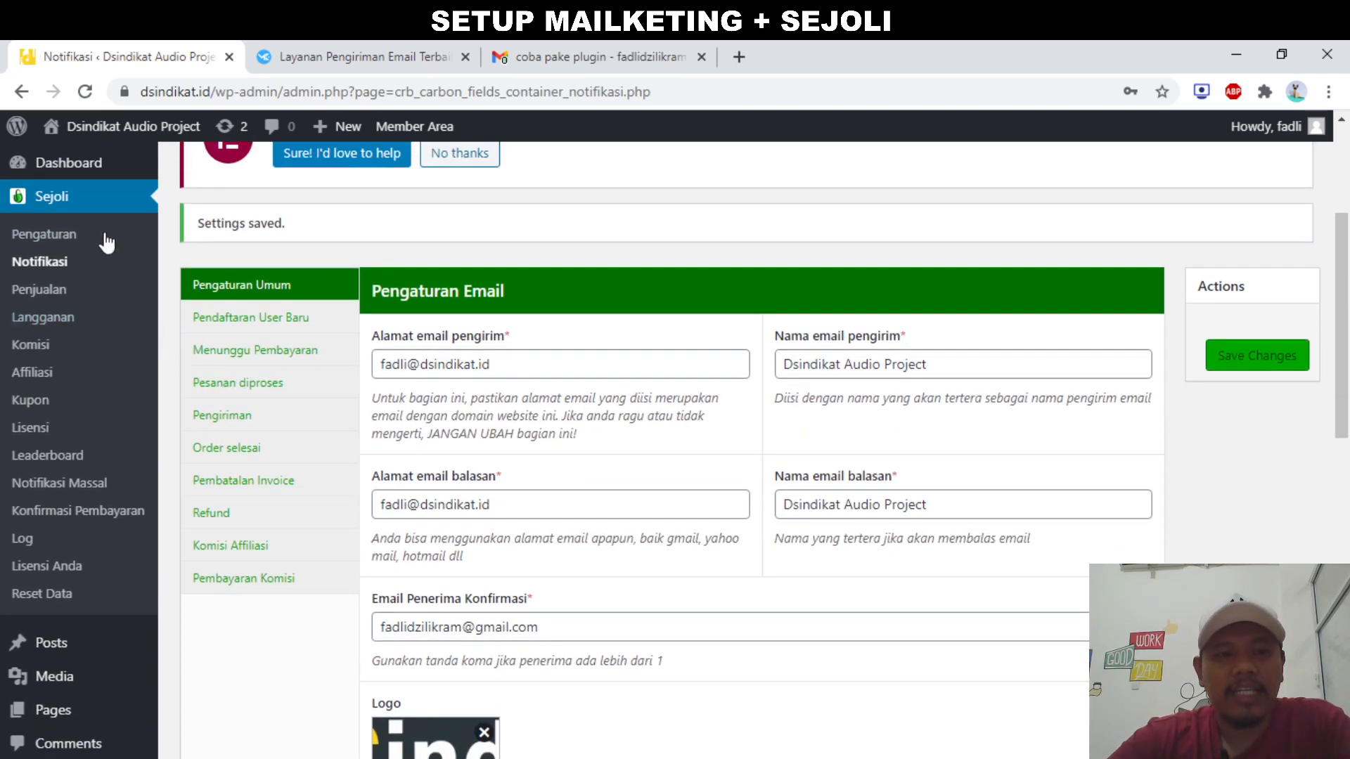
scroll(56, 464, "down", 1)
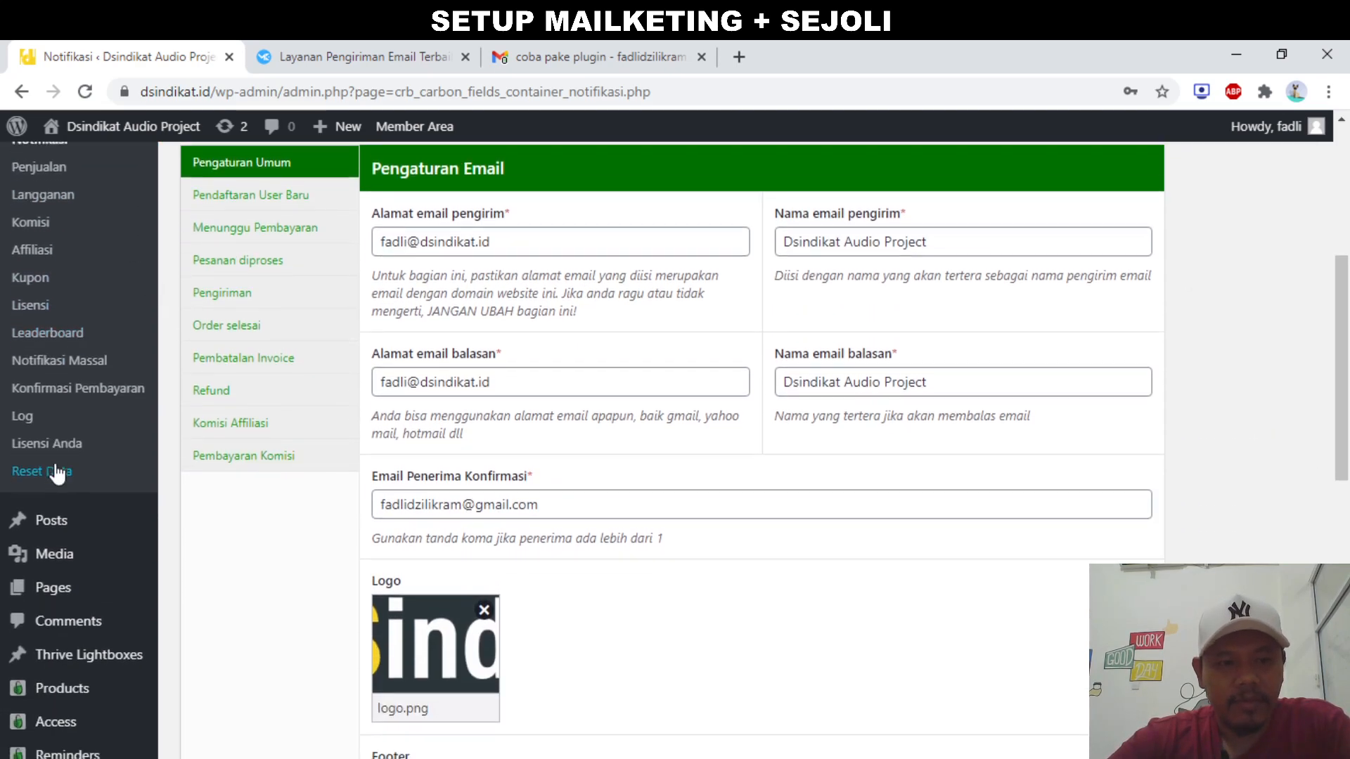
scroll(56, 473, "up", 1)
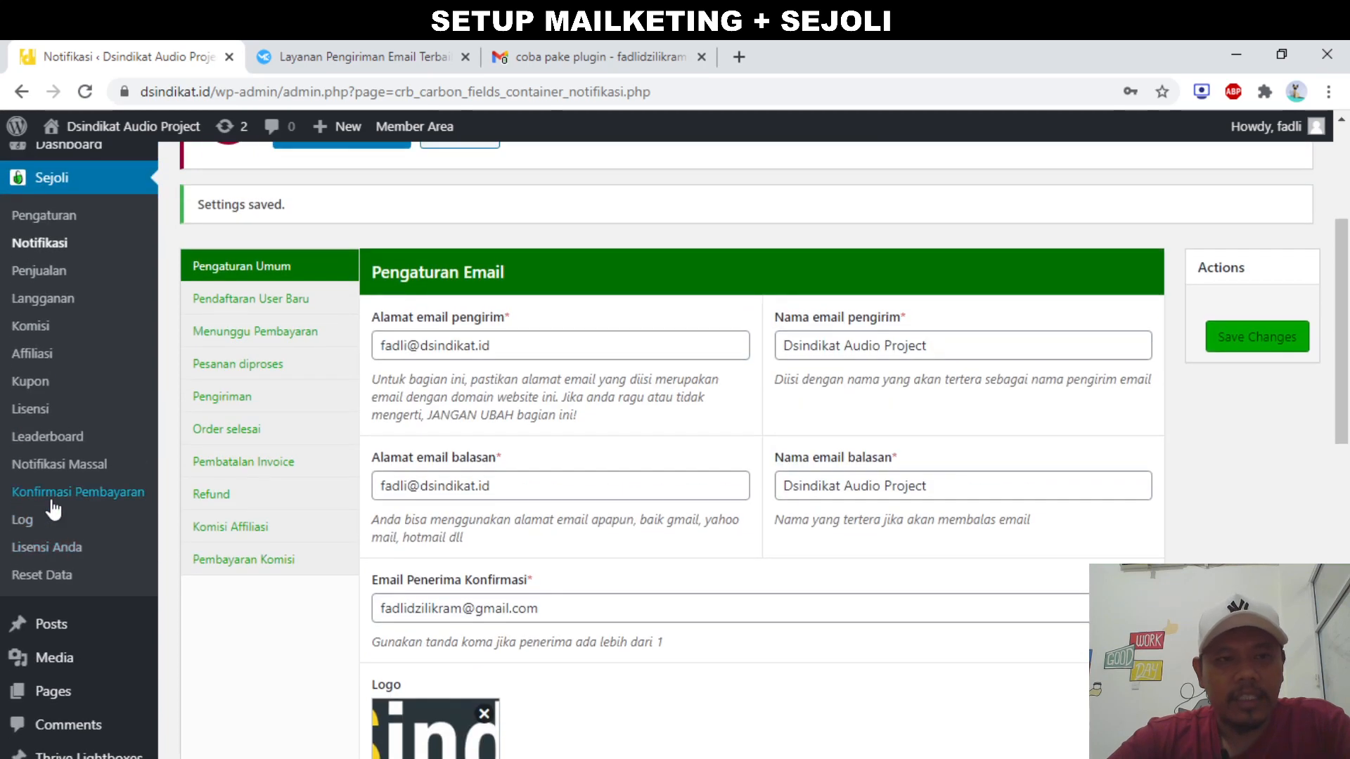
scroll(53, 509, "up", 1)
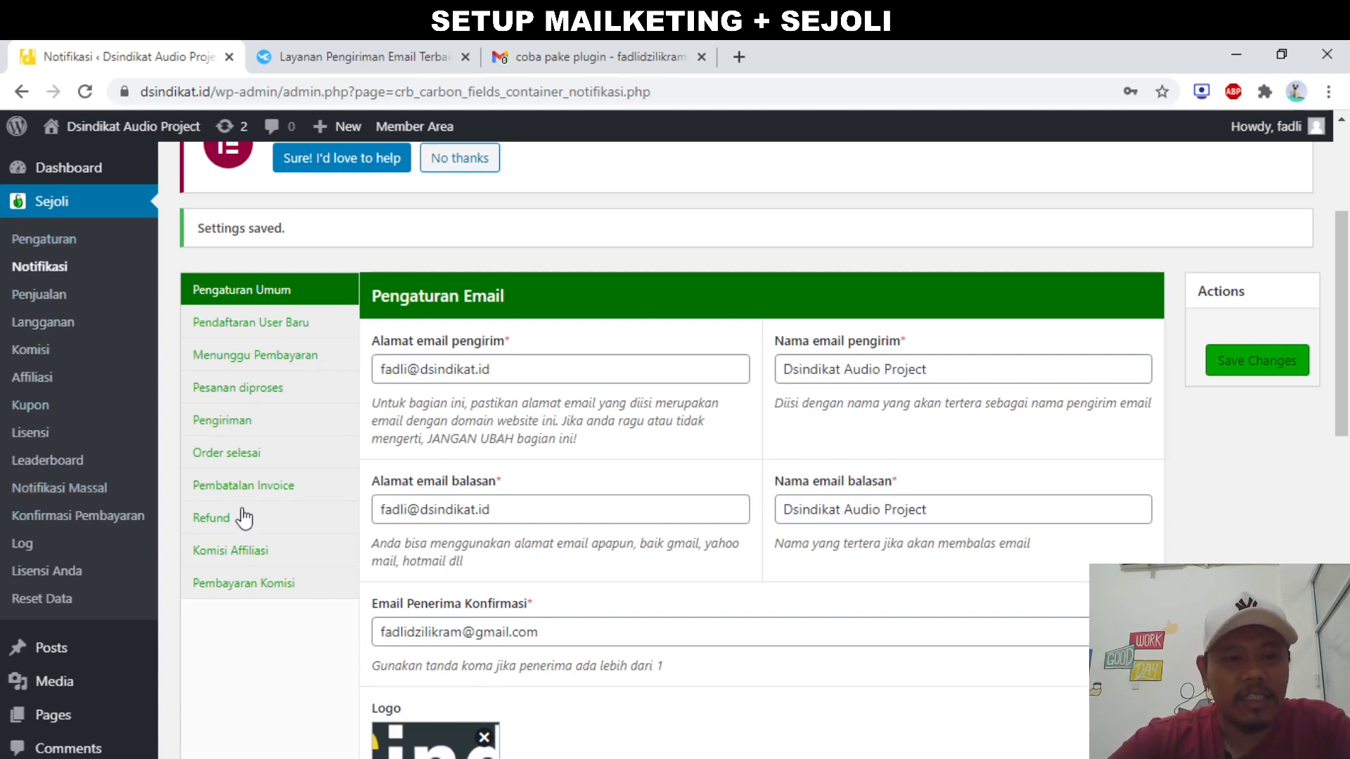
scroll(244, 522, "down", 1)
scroll(244, 522, "up", 1)
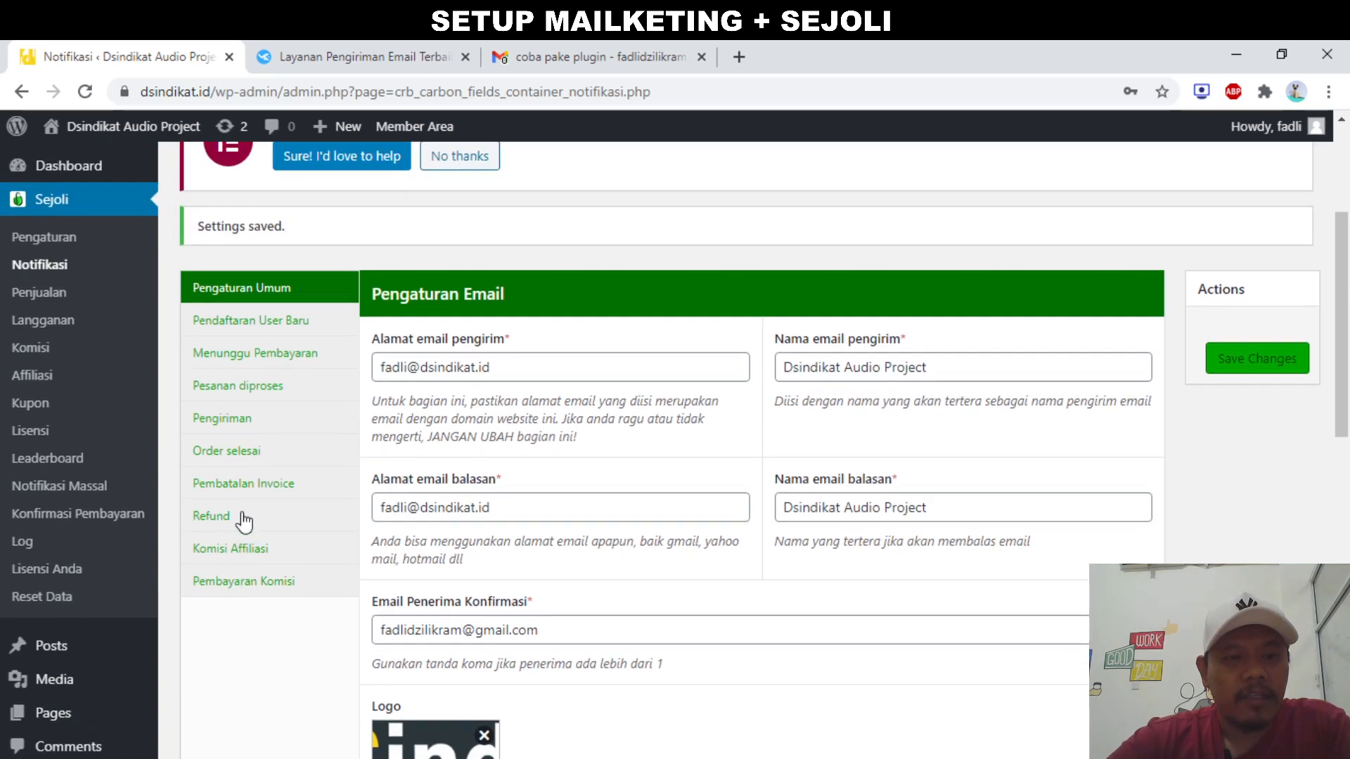
Open the Refund notification settings and examine the email title and content sent to the buyer
left_click(244, 520)
scroll(240, 513, "down", 1)
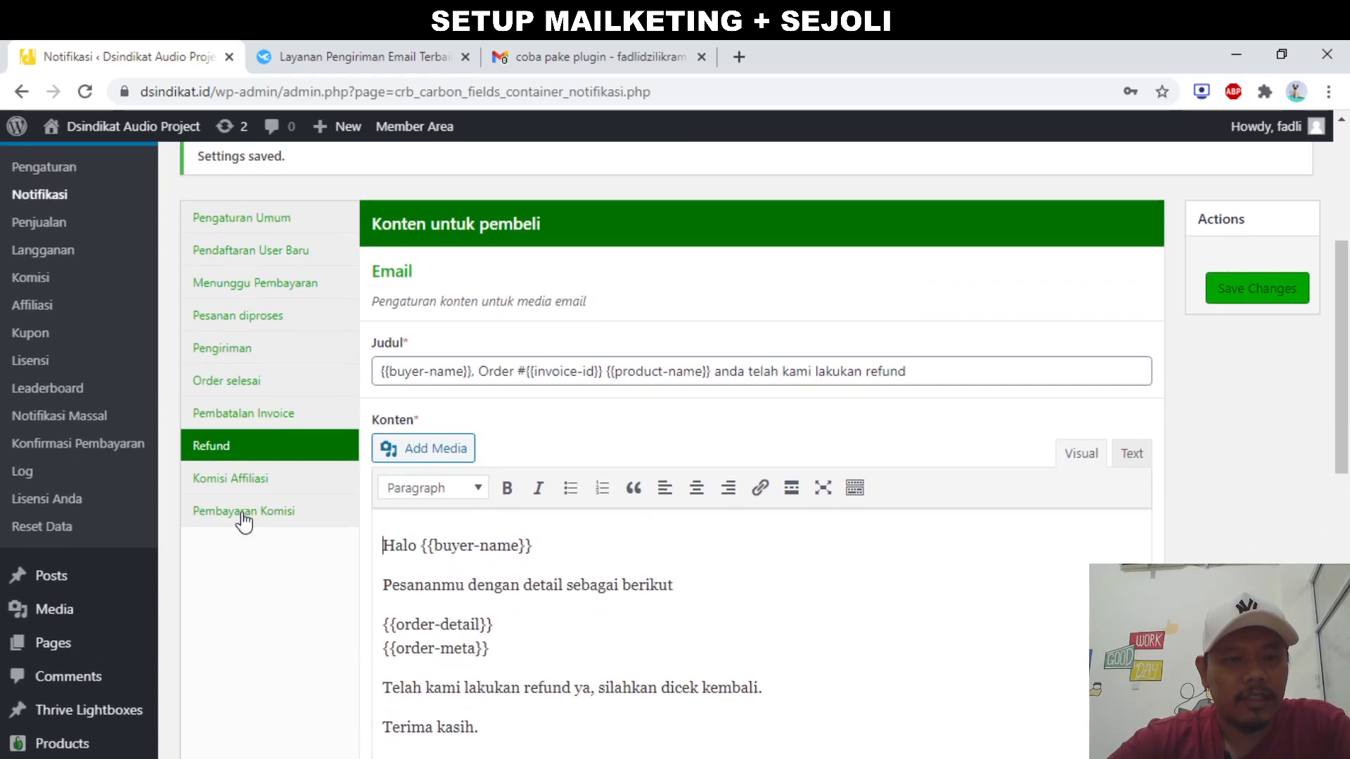
scroll(73, 443, "down", 1)
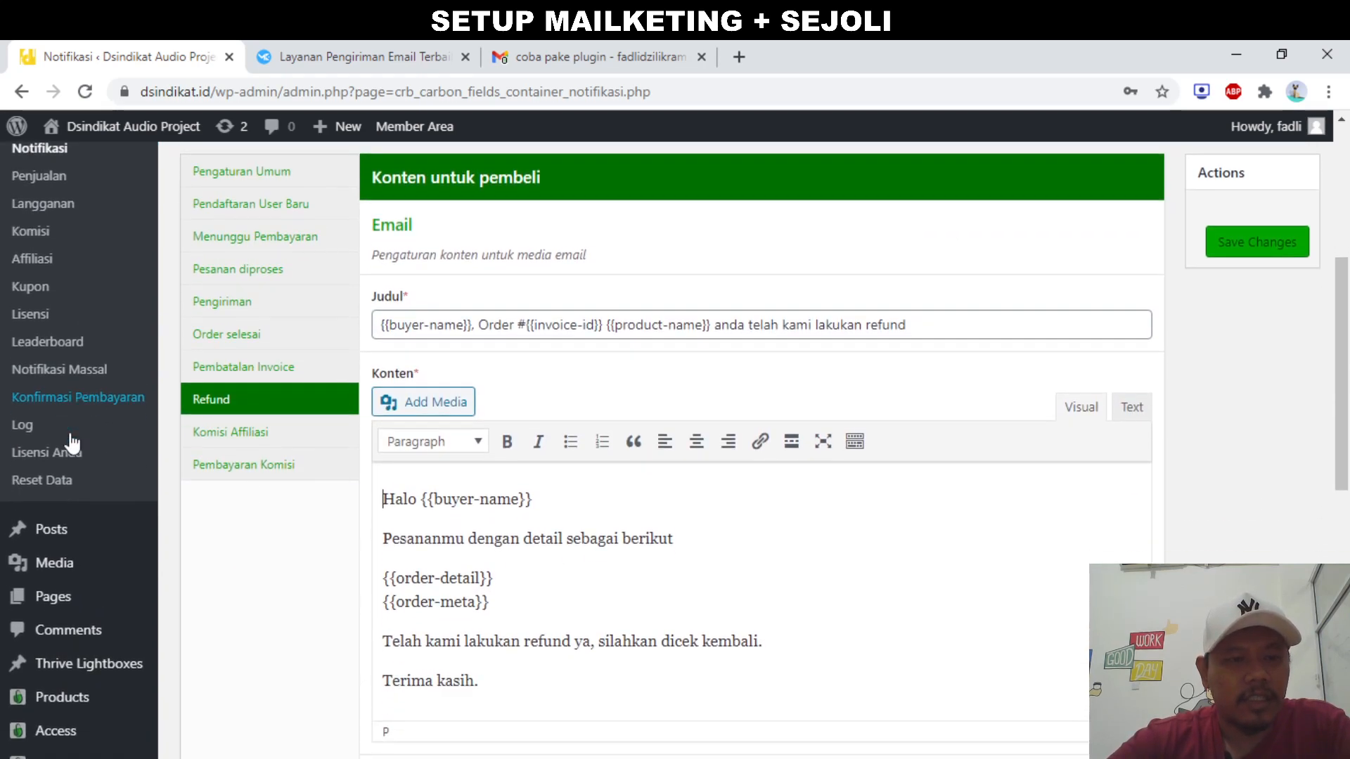
Open the list of all Sejoli products and start editing the Dsindikat Vol #2 product
scroll(72, 443, "down", 3)
mouse_move(70, 505)
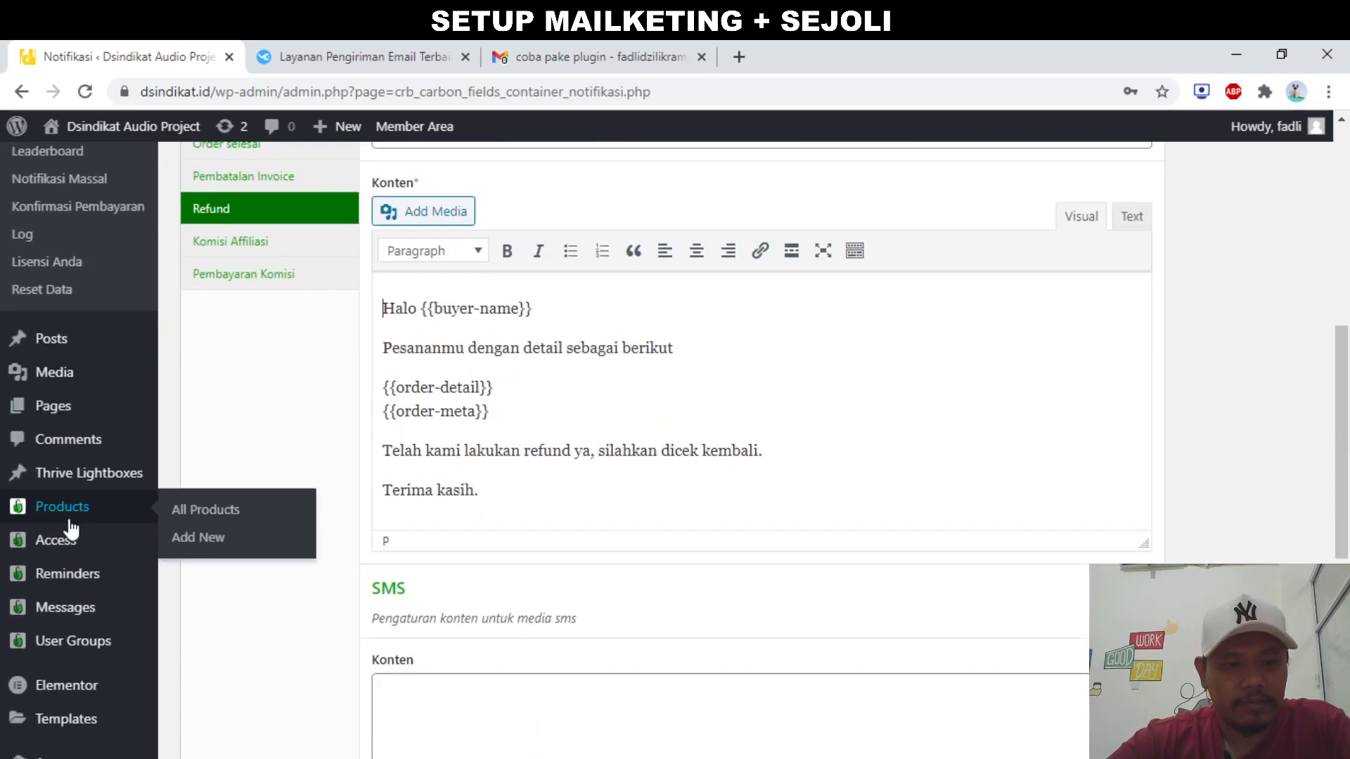
left_click(187, 516)
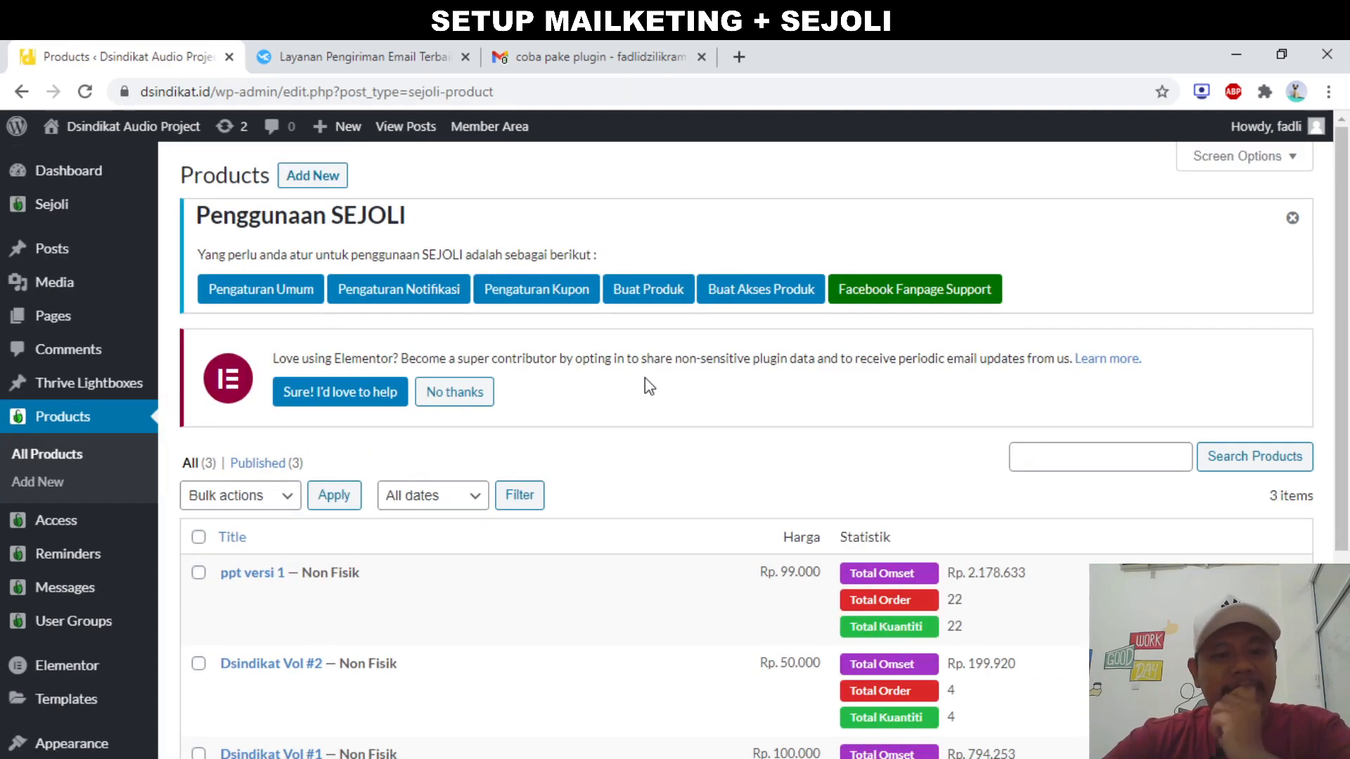
scroll(643, 379, "down", 1)
scroll(648, 345, "down", 1)
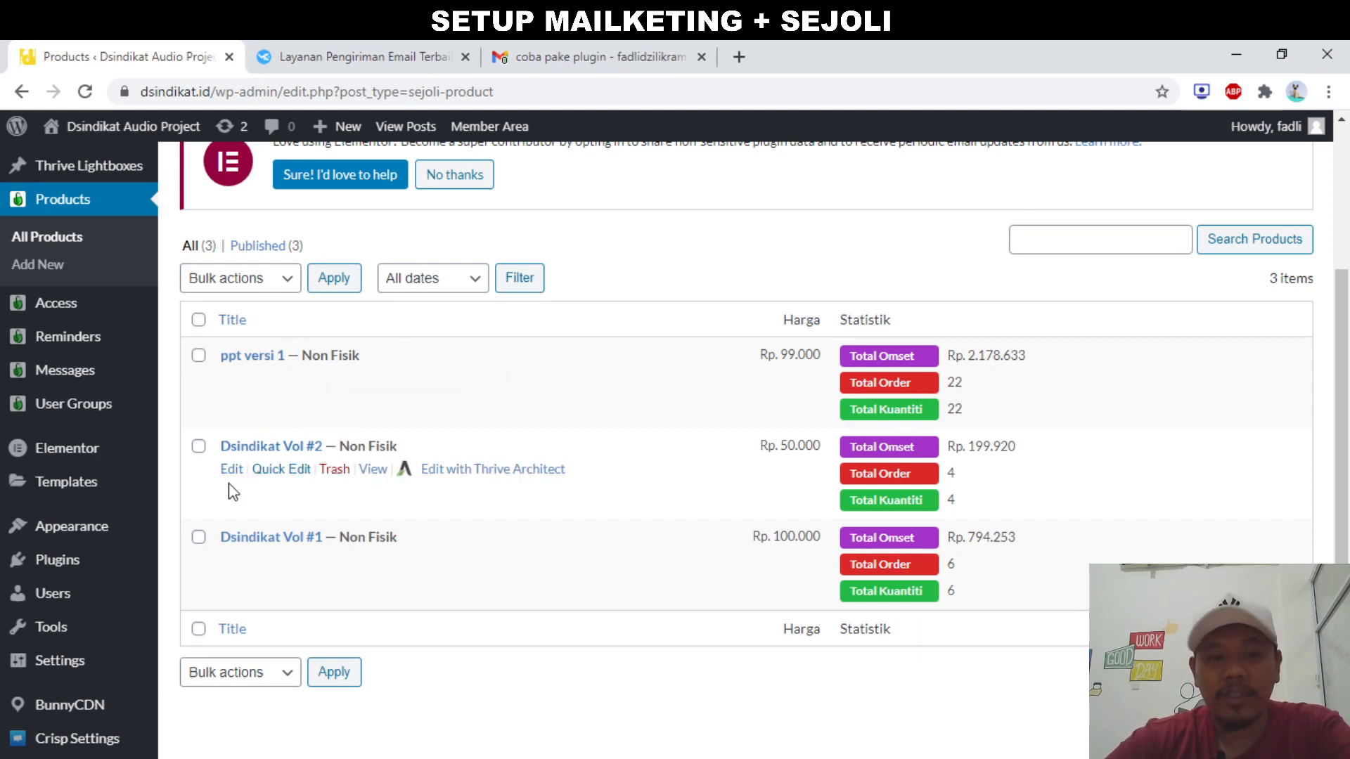
left_click(232, 471)
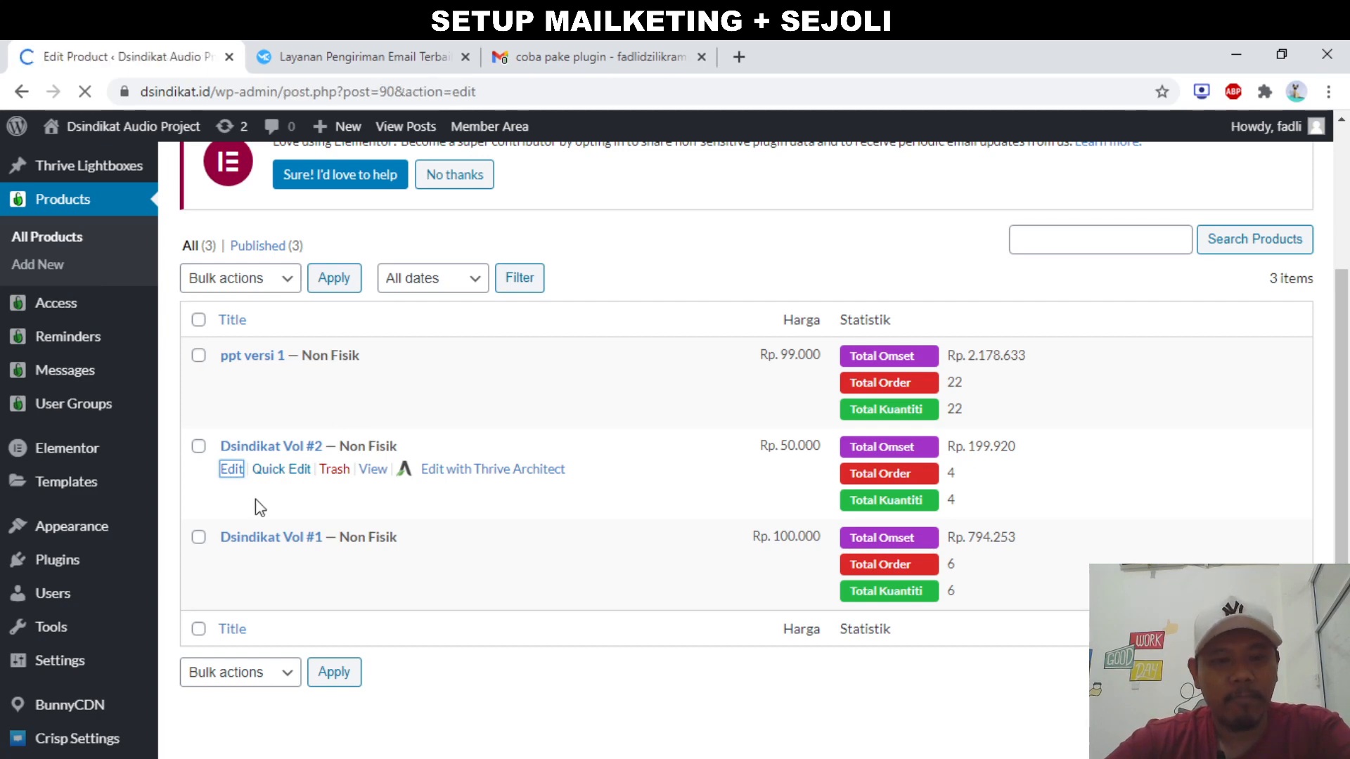
Open the Autoresponder settings in the product's Sejoli Setup and examine the Kode HTML Form field
scroll(471, 528, "down", 5)
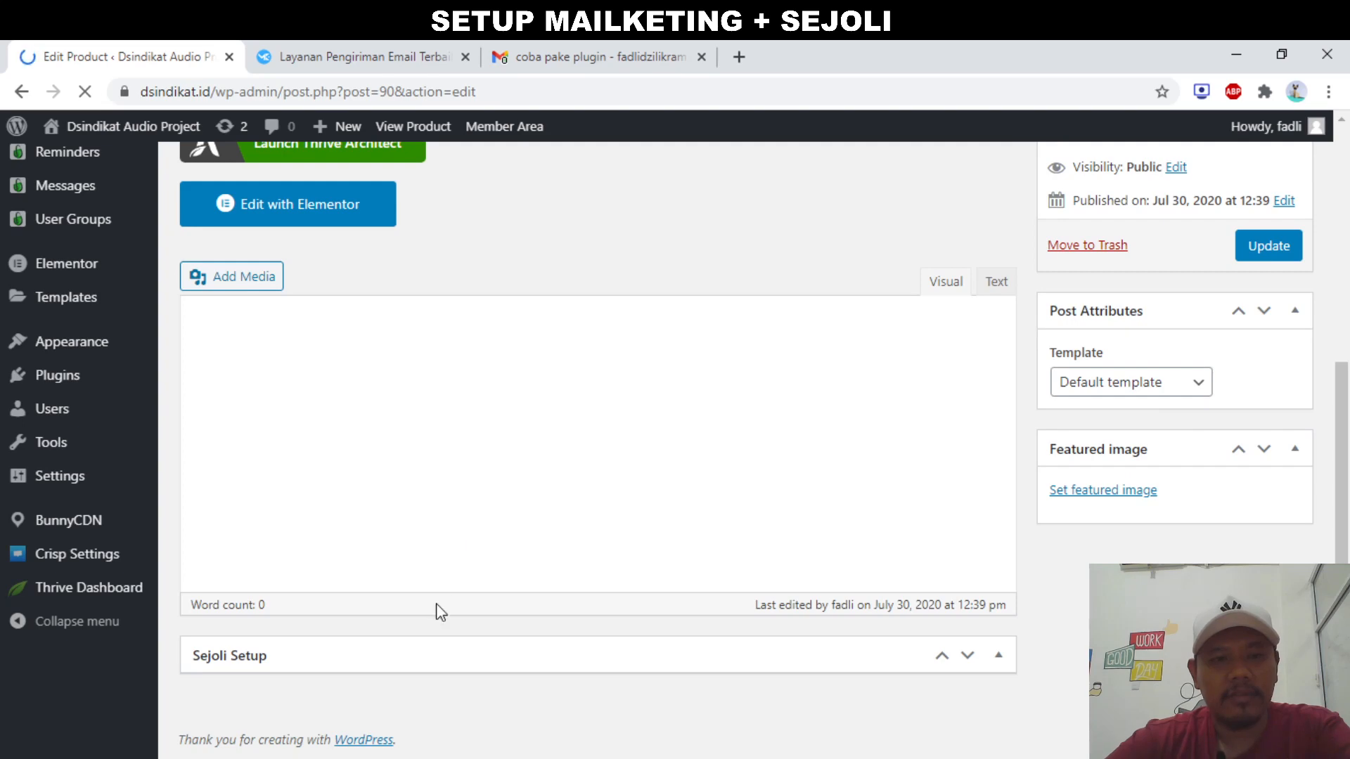
left_click(933, 657)
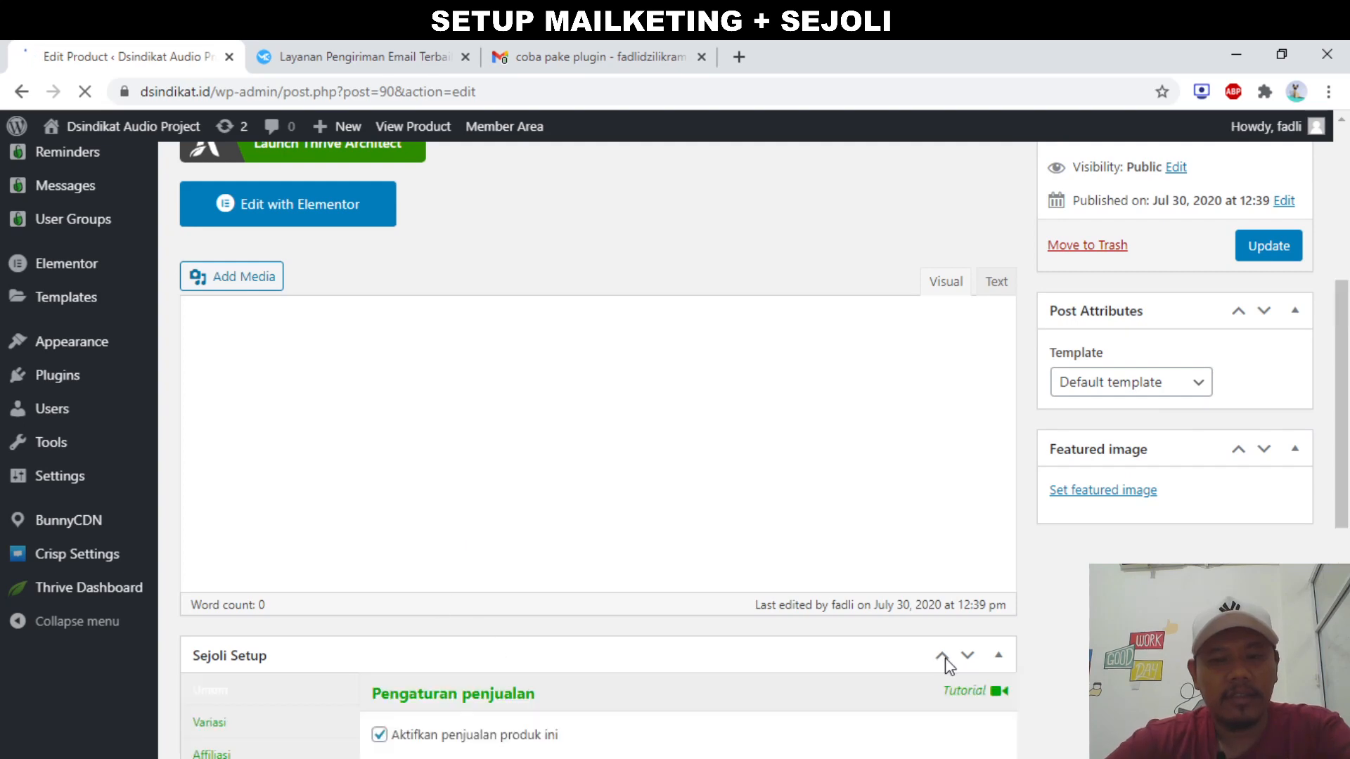
scroll(693, 684, "down", 1)
scroll(698, 686, "up", 7)
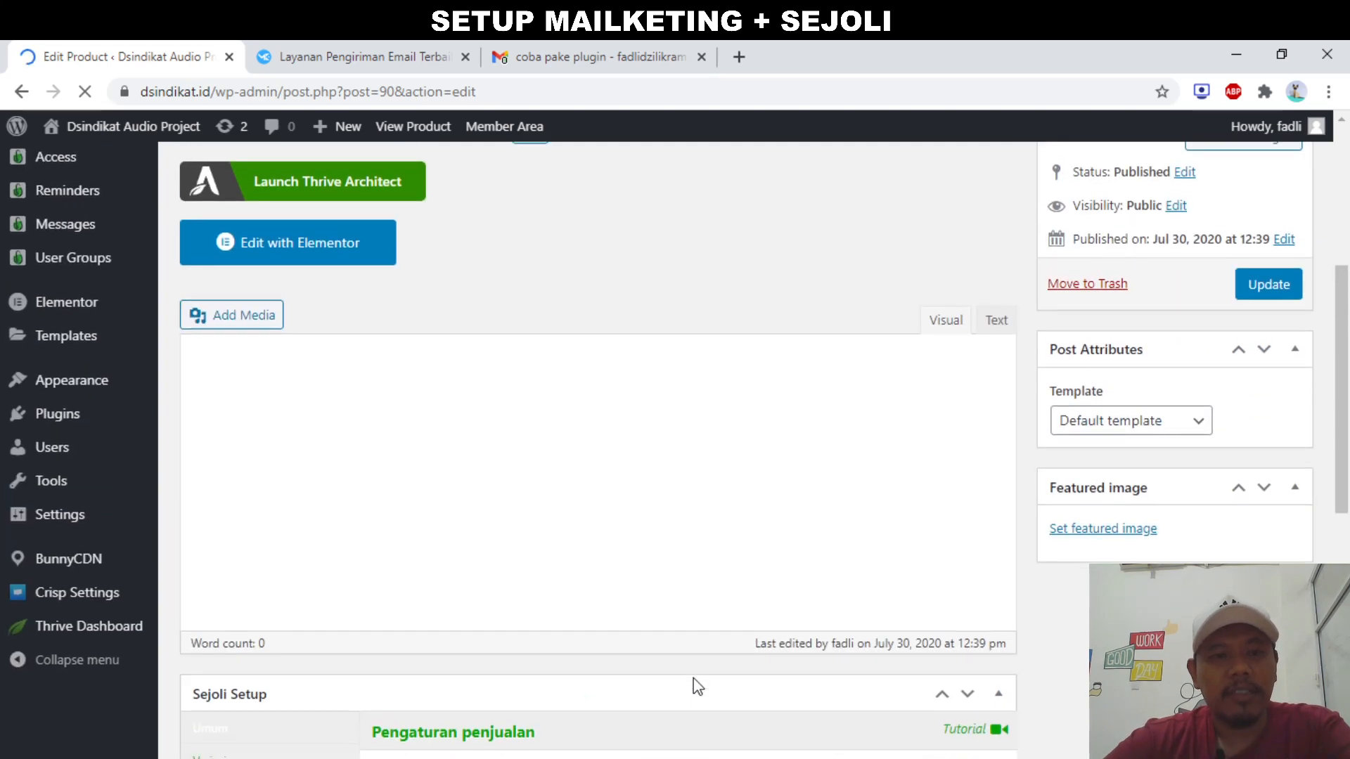
scroll(669, 506, "down", 4)
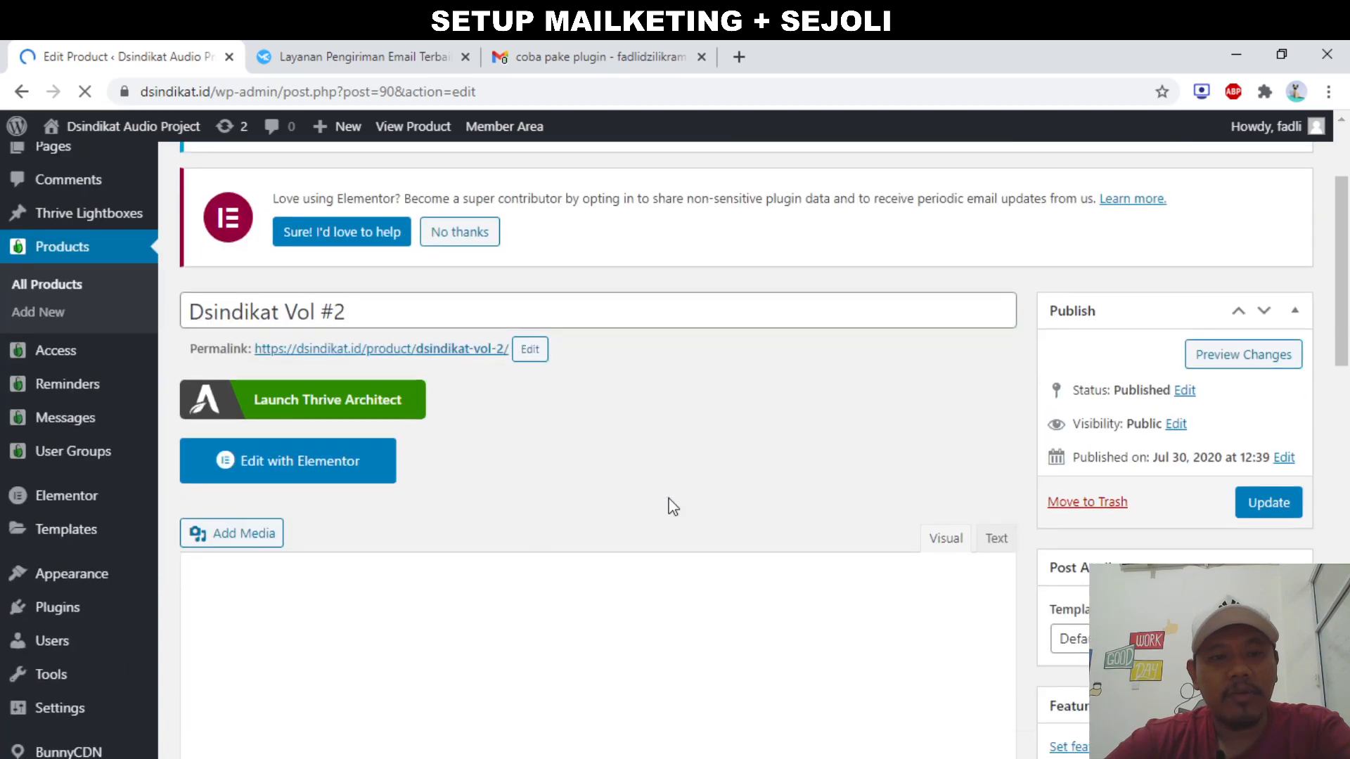
scroll(672, 506, "down", 10)
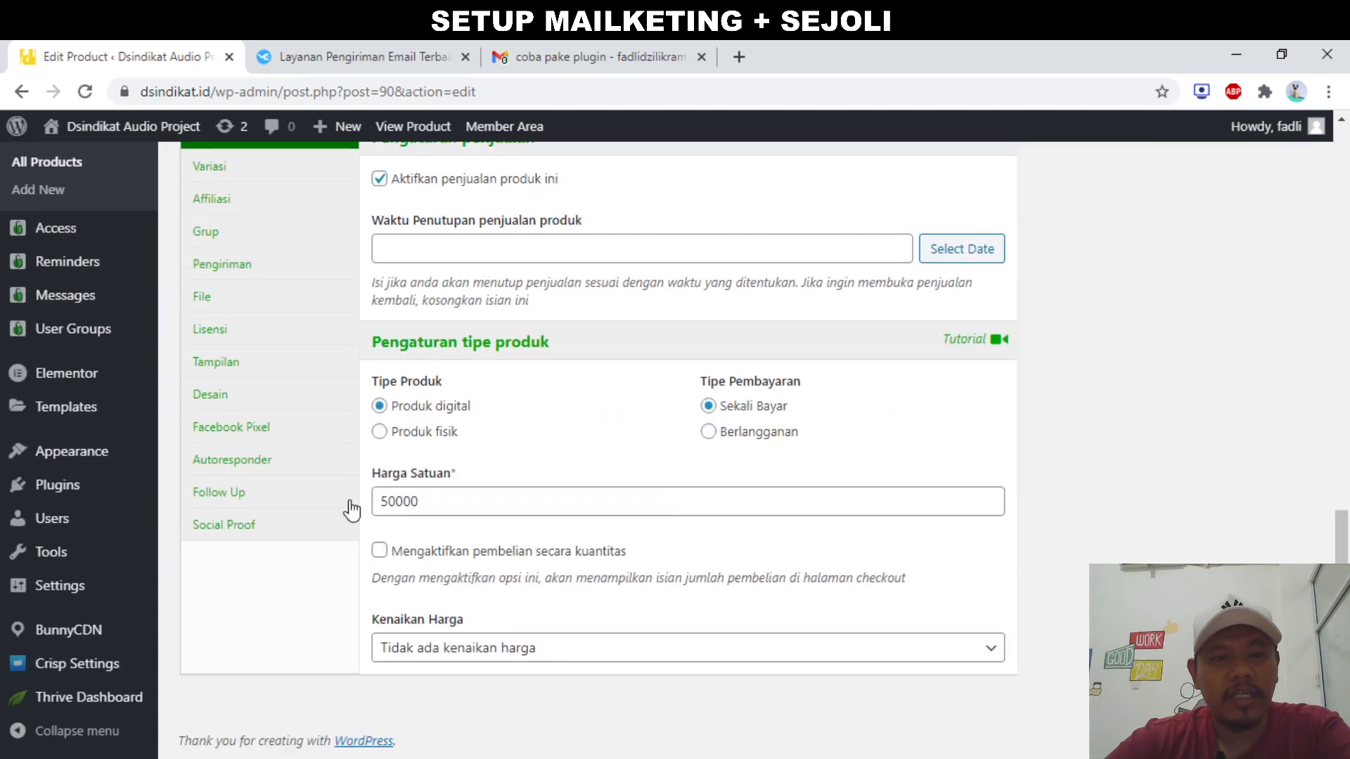
scroll(272, 470, "up", 1)
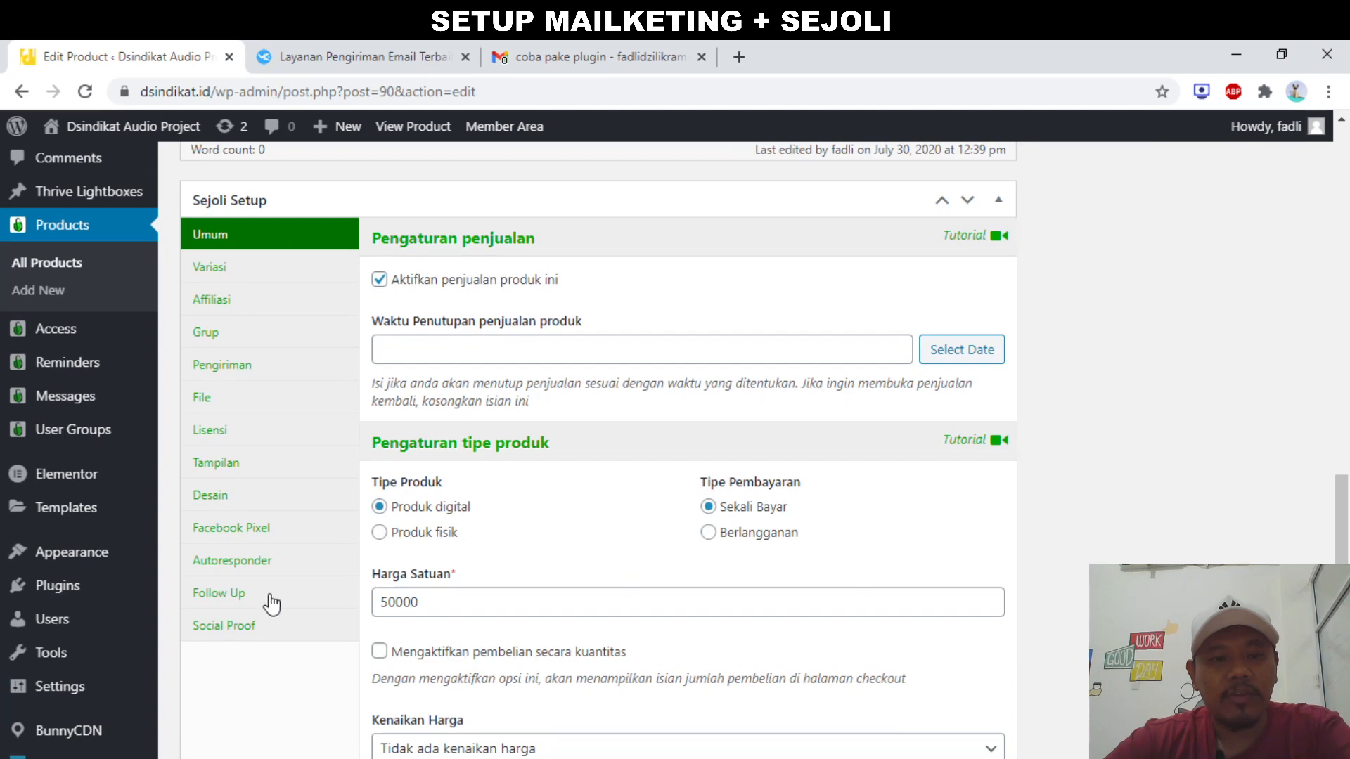
left_click(268, 563)
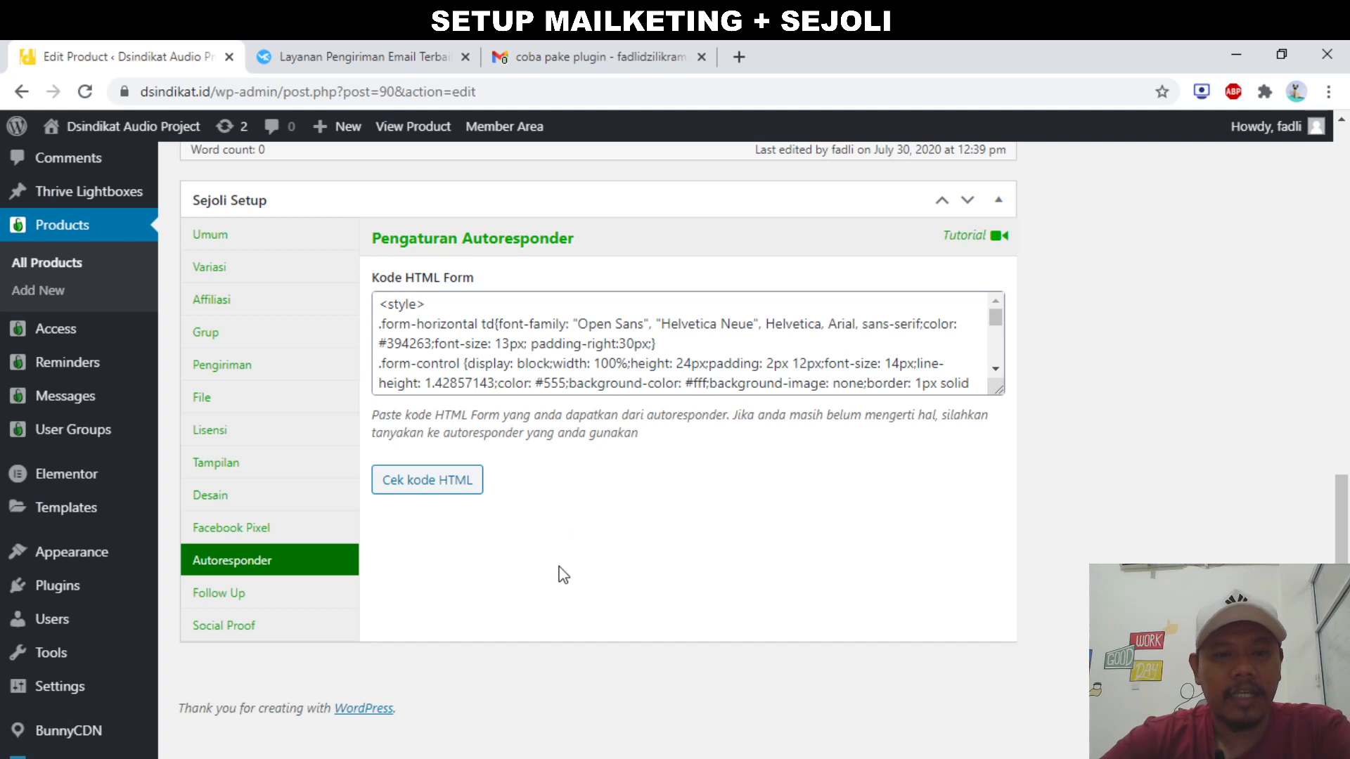
scroll(563, 457, "down", 1)
scroll(568, 461, "up", 1)
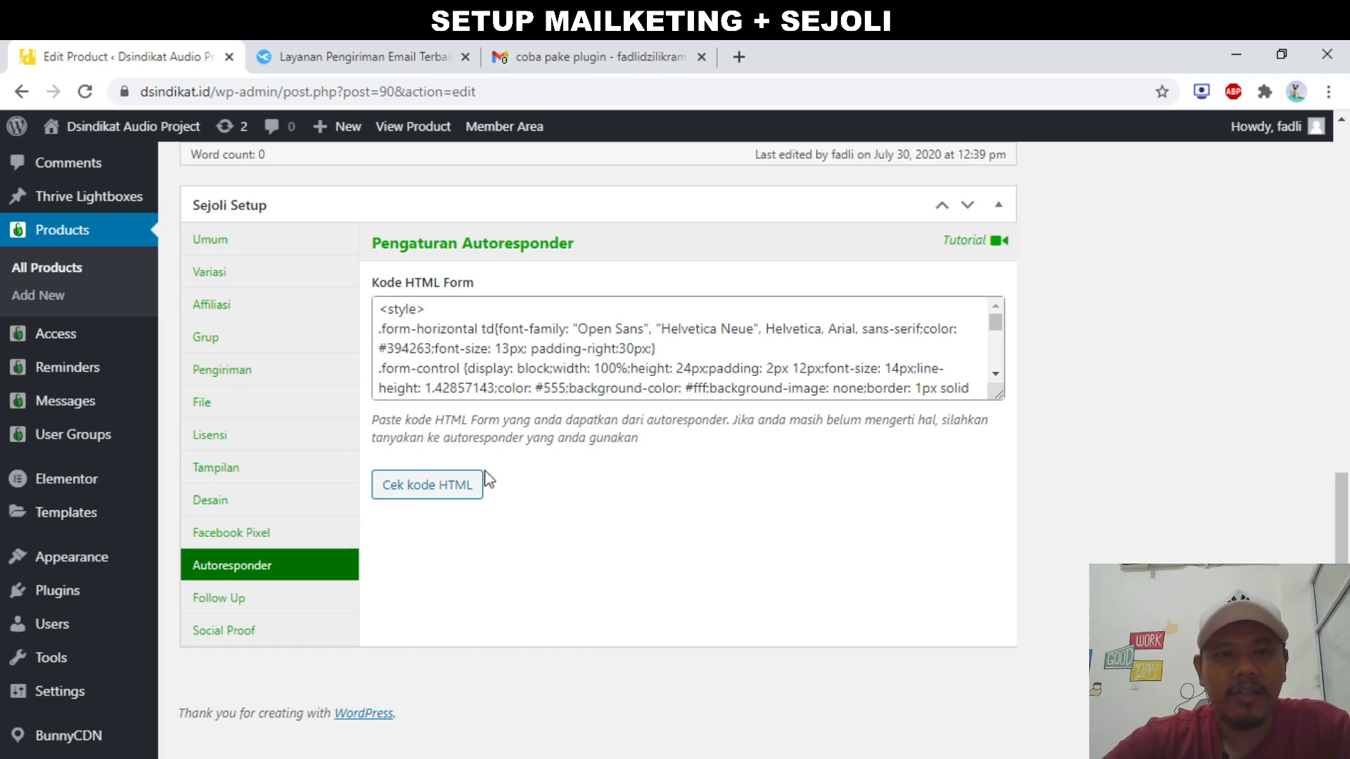
Check the product's title, switch to Mailketing and open the overview of all subscriber lists
scroll(490, 480, "up", 10)
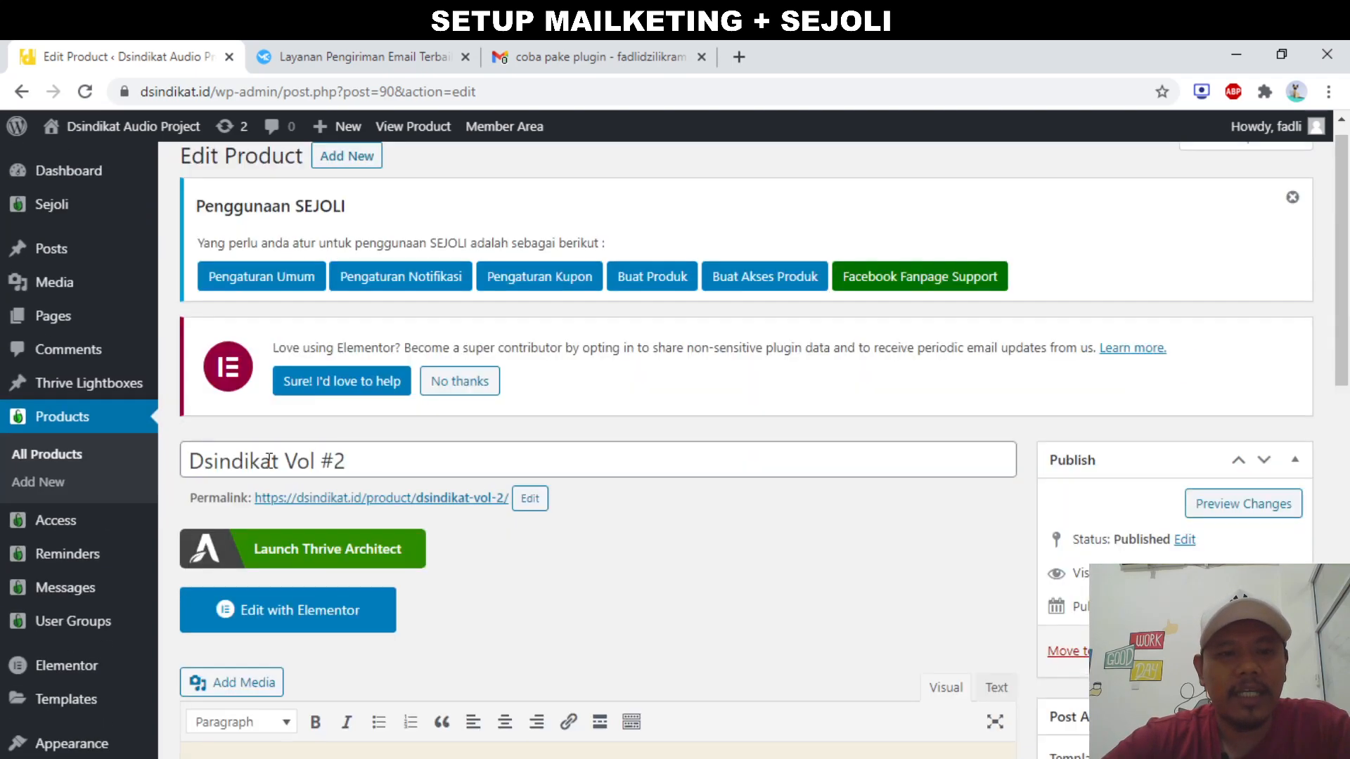
scroll(400, 467, "down", 2)
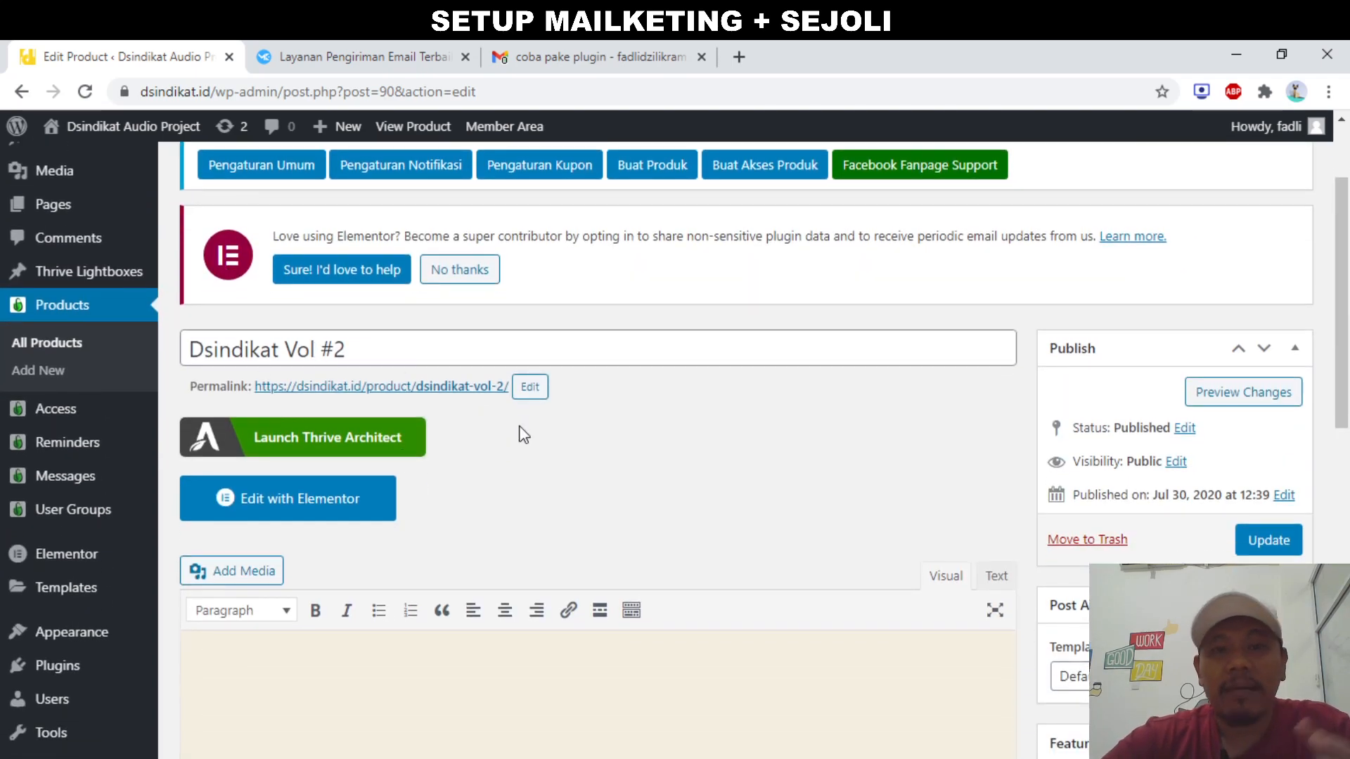
scroll(524, 434, "down", 1)
left_click(411, 43)
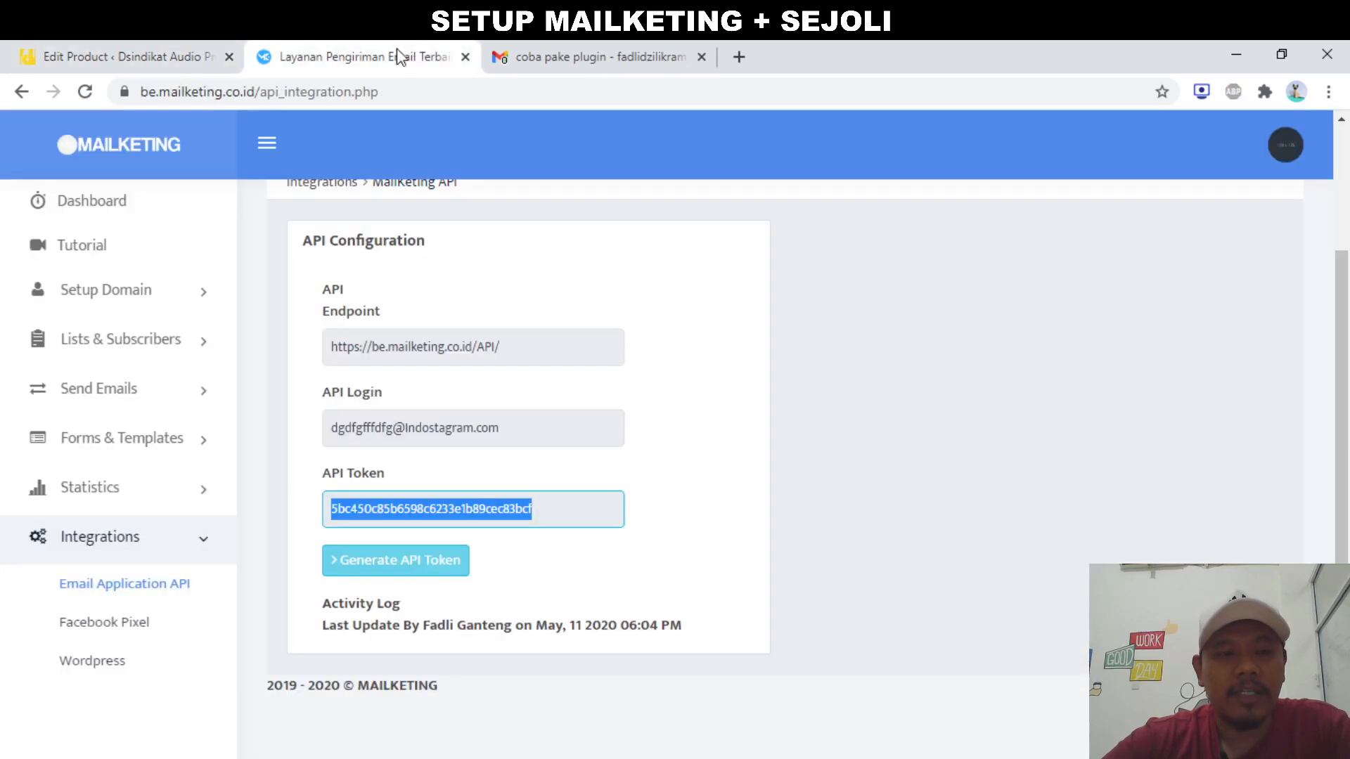
left_click(147, 340)
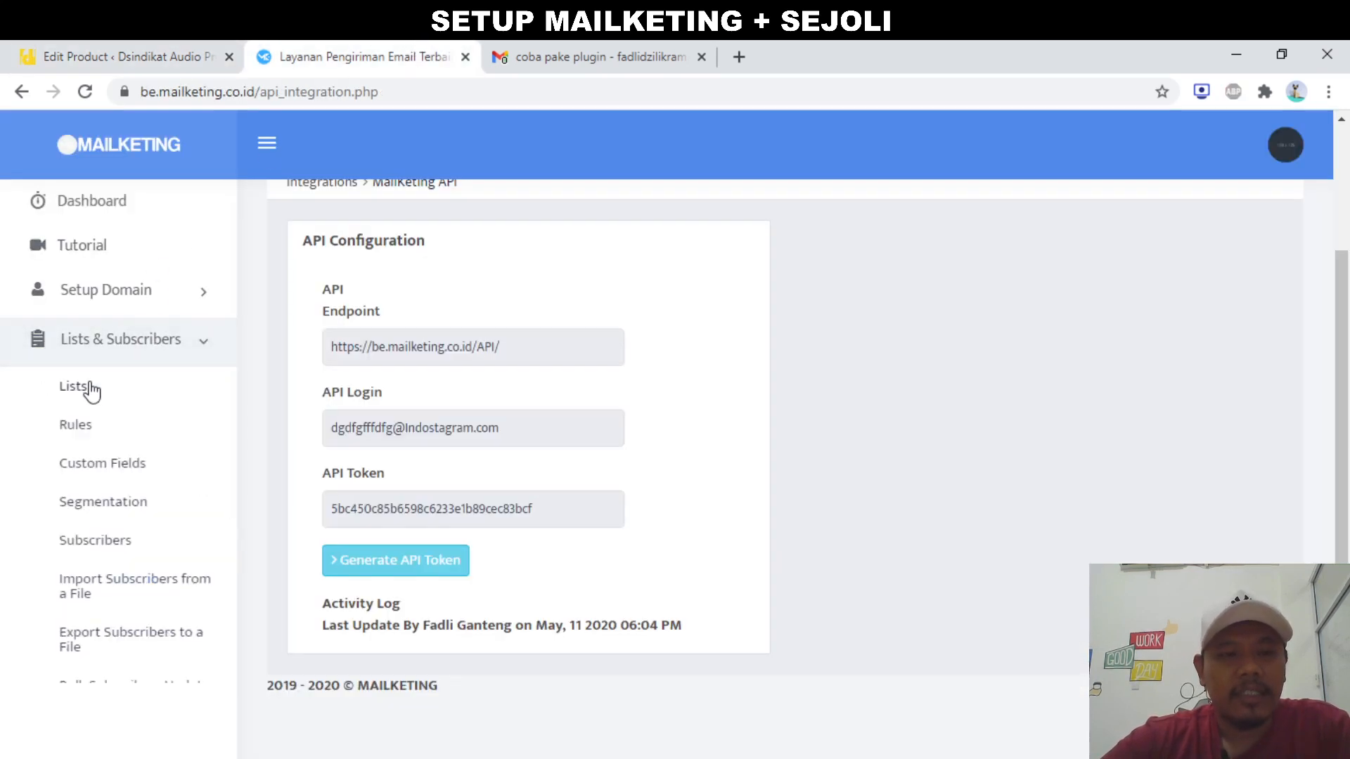
left_click(87, 387)
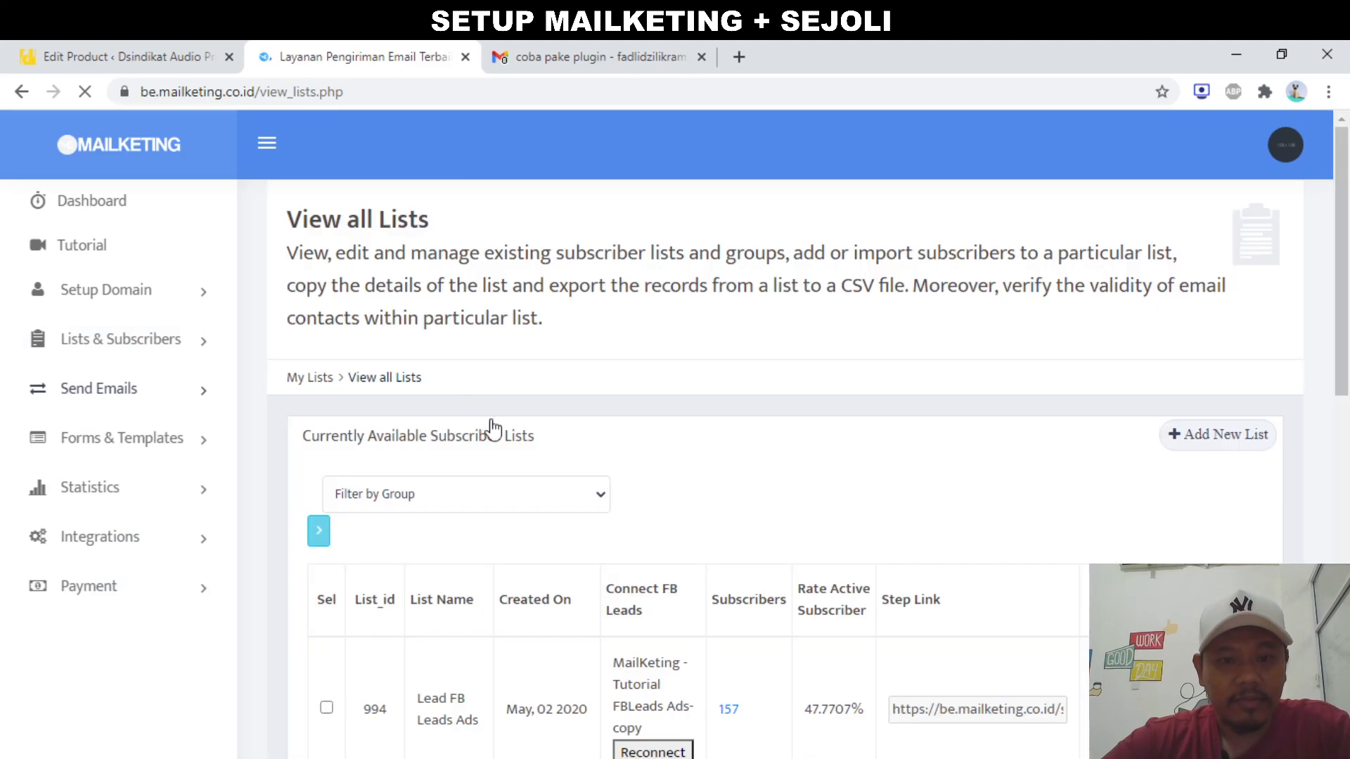
Find the Buyer Dsindikat Vol #2 subscriber list and open its details for editing
scroll(526, 492, "down", 8)
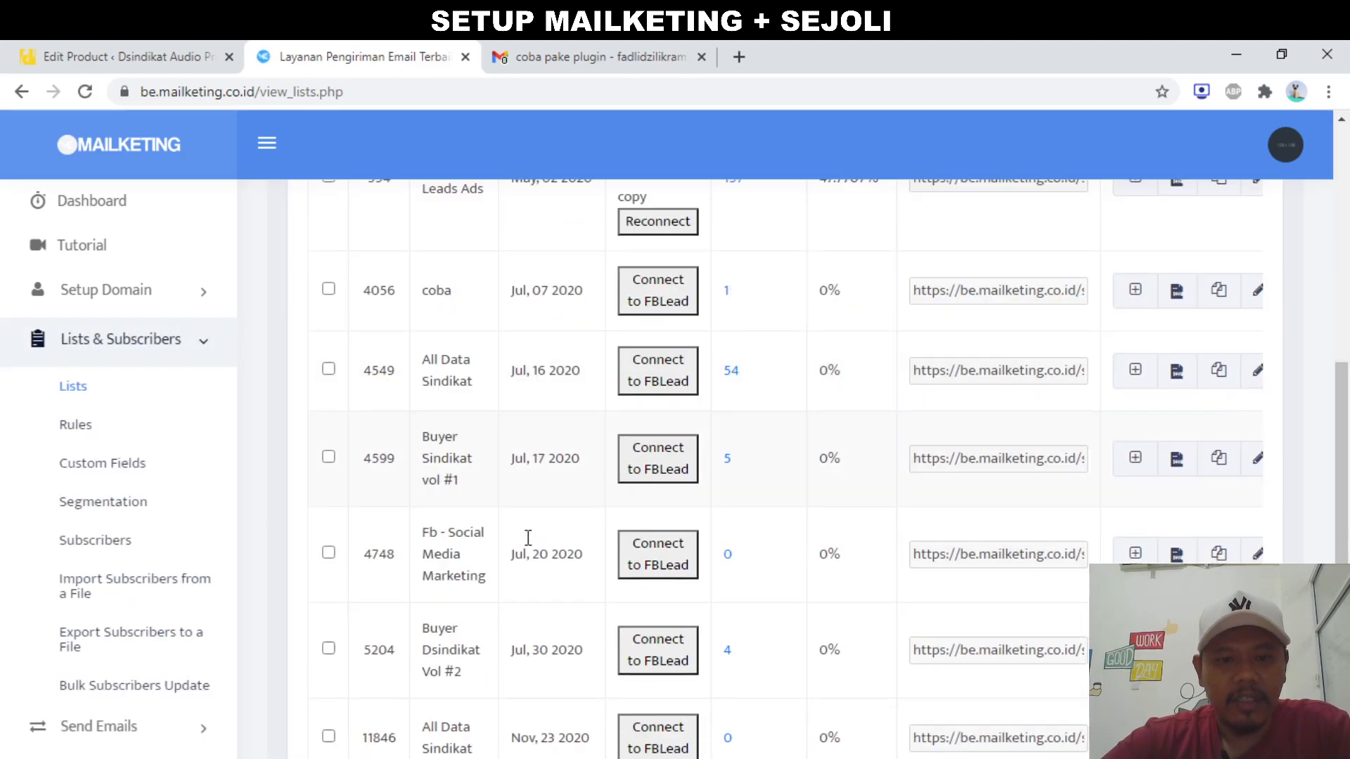
scroll(528, 538, "down", 2)
scroll(529, 546, "up", 1)
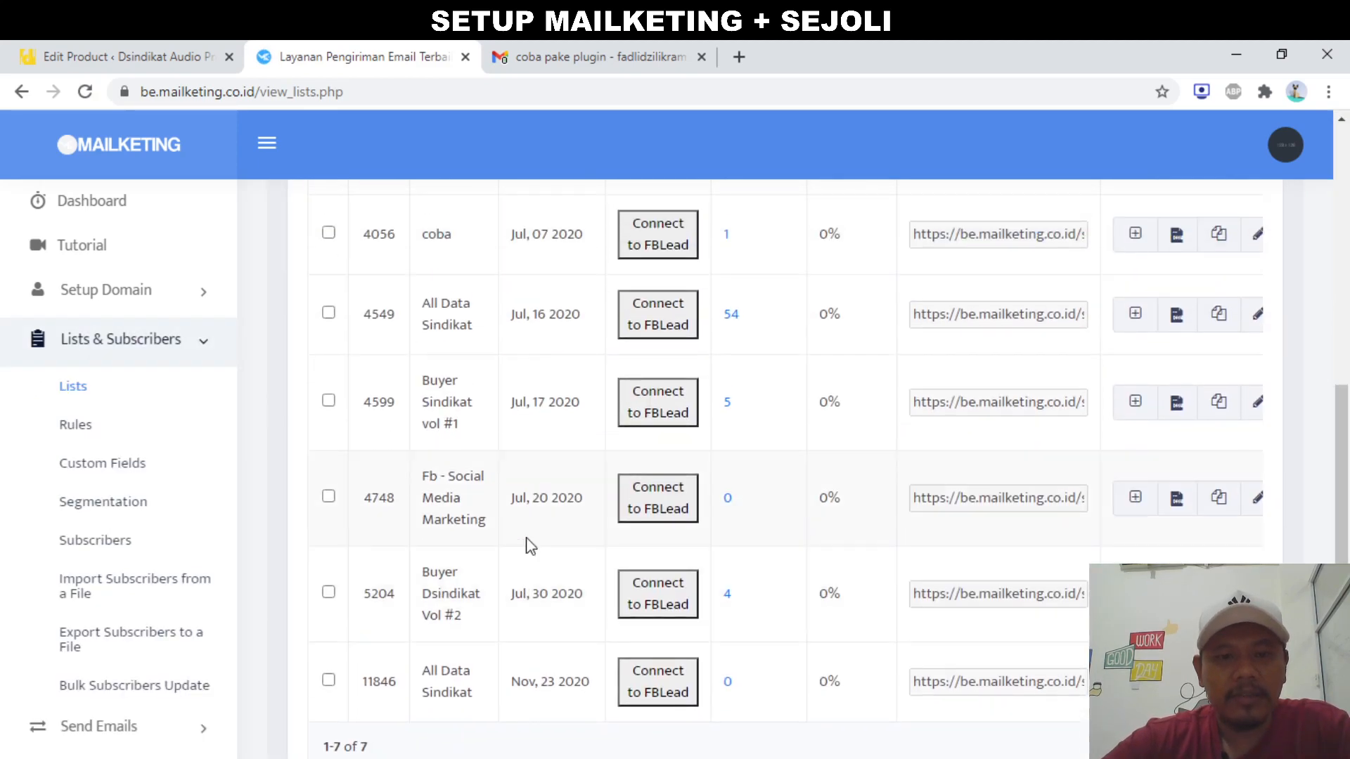
scroll(529, 542, "up", 1)
scroll(452, 528, "down", 1)
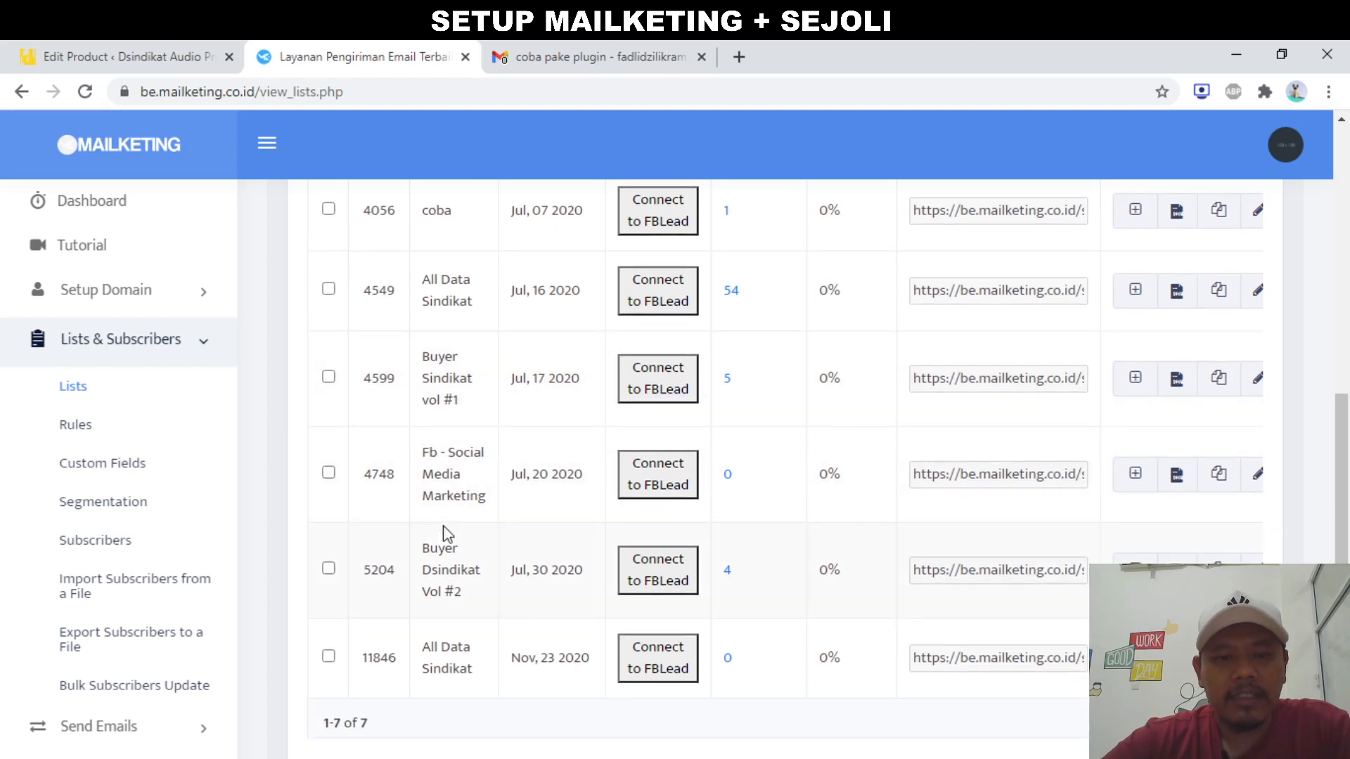
triple_click(432, 568)
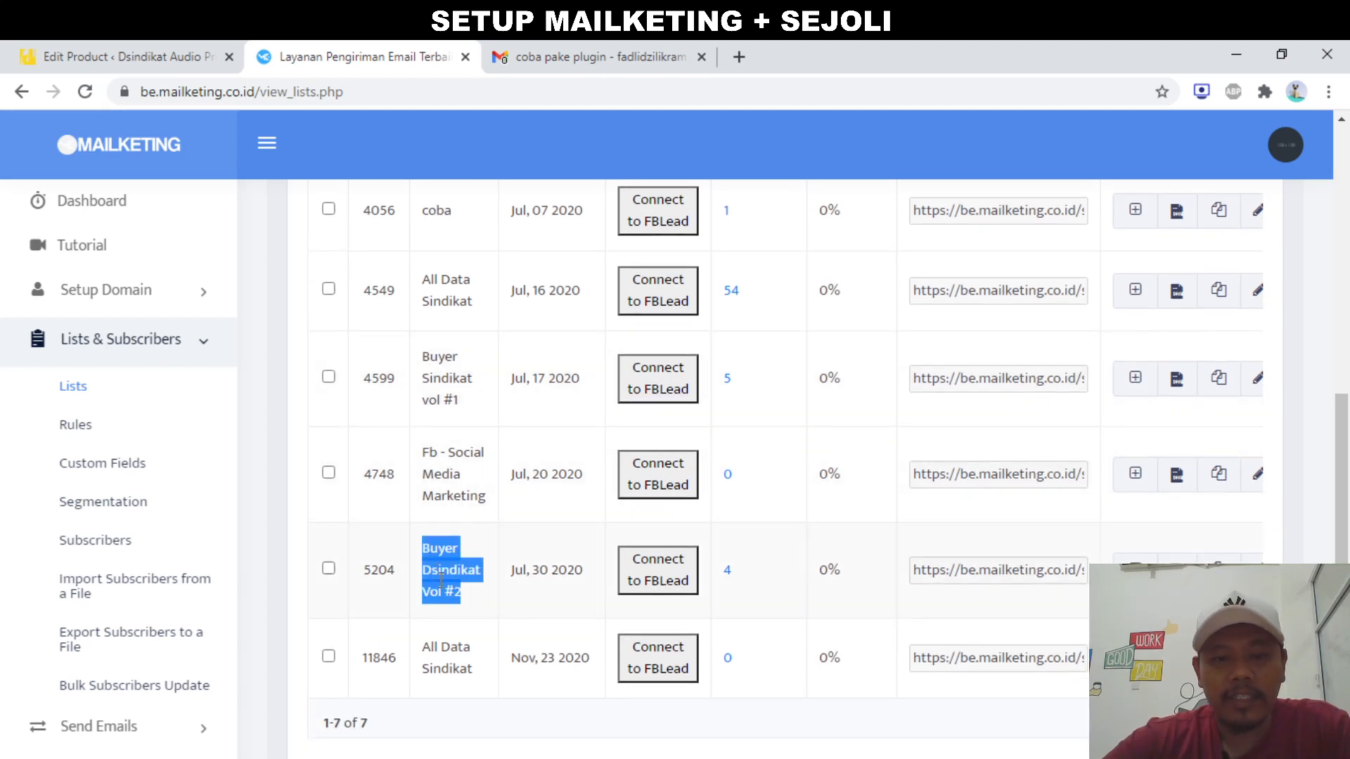
scroll(503, 521, "down", 1)
scroll(504, 521, "right", 1)
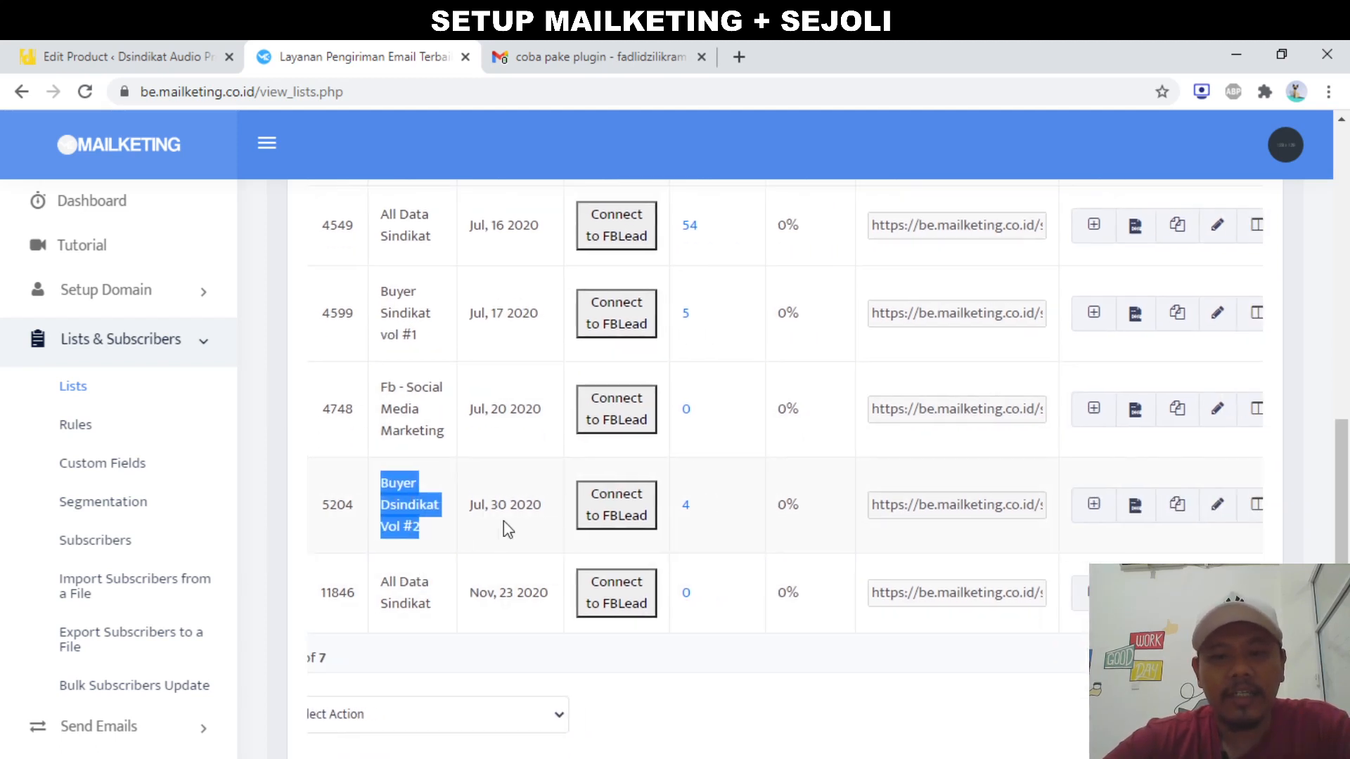
scroll(503, 521, "up", 8)
scroll(503, 521, "up", 1)
scroll(964, 437, "down", 7)
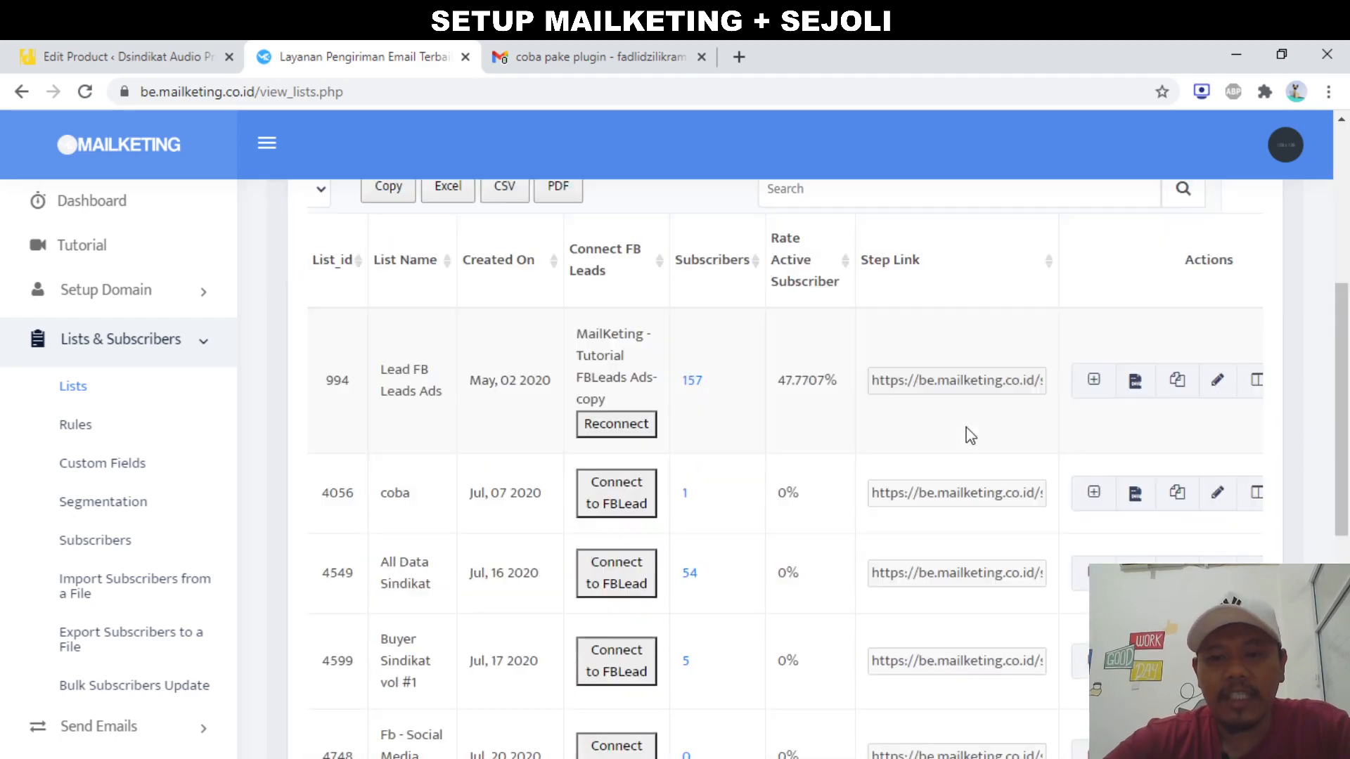
scroll(815, 566, "down", 2)
scroll(1136, 492, "right", 1)
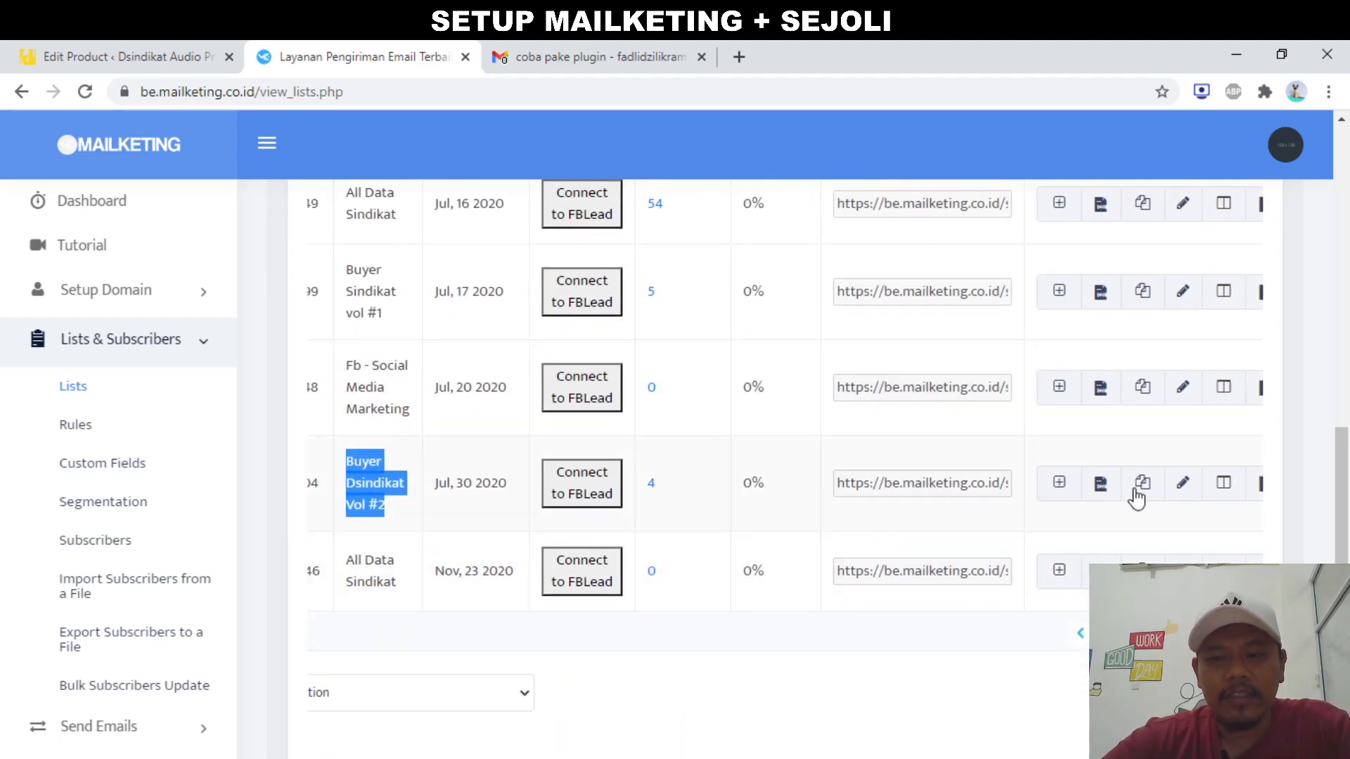
left_click(1182, 485)
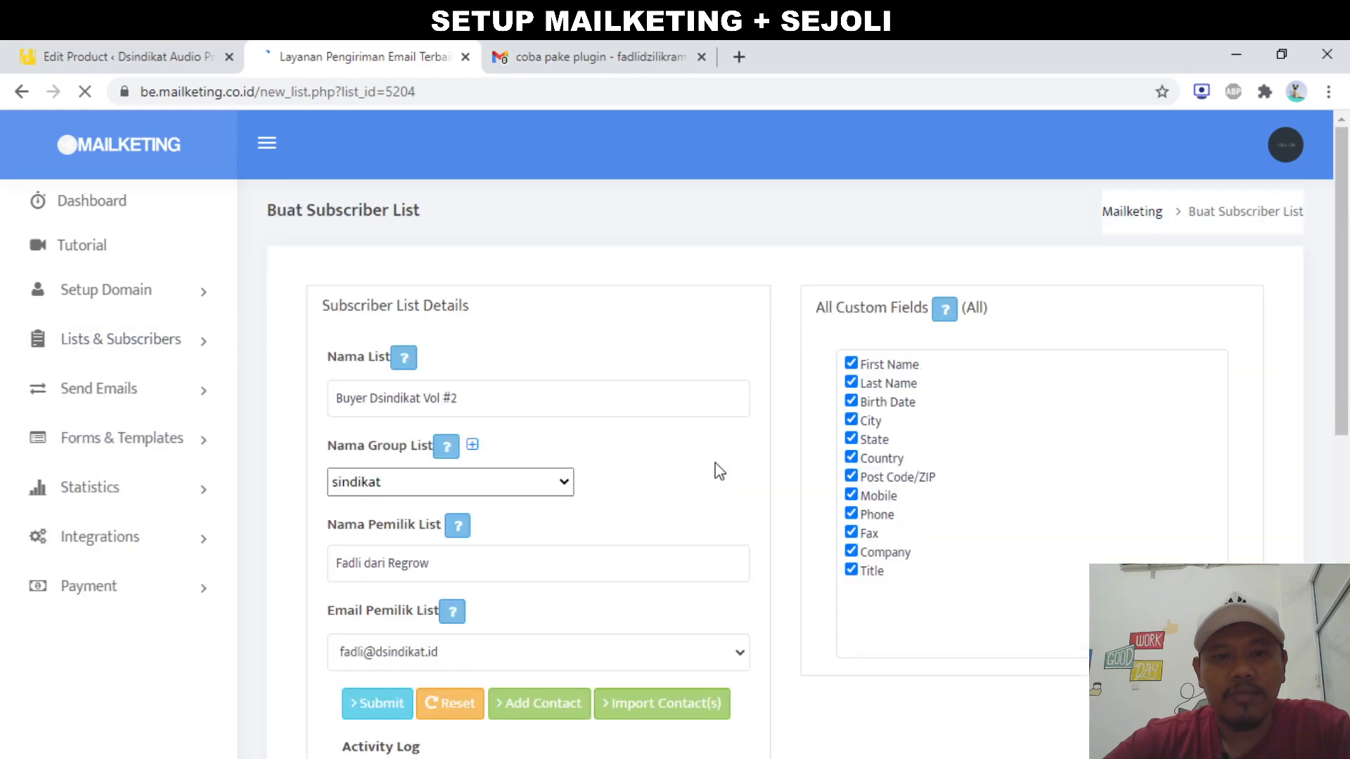
scroll(717, 469, "down", 1)
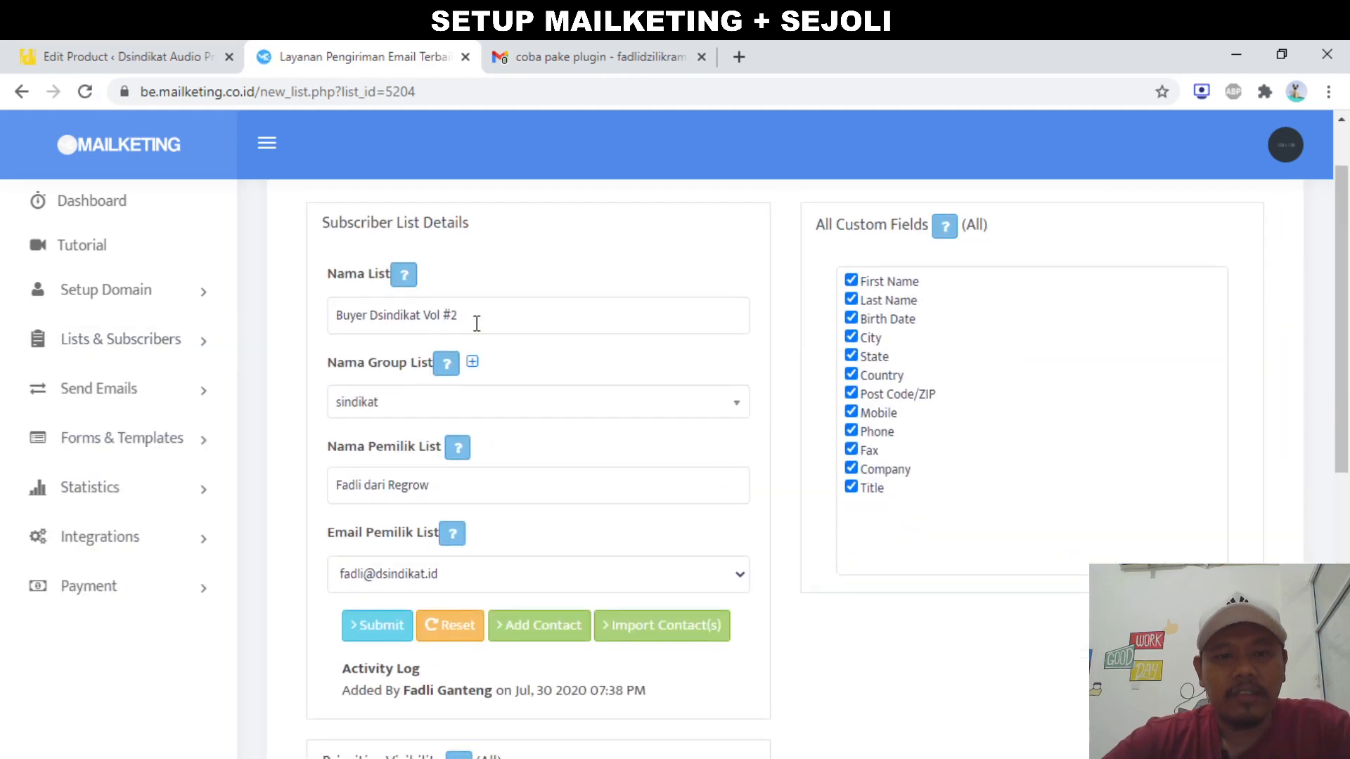
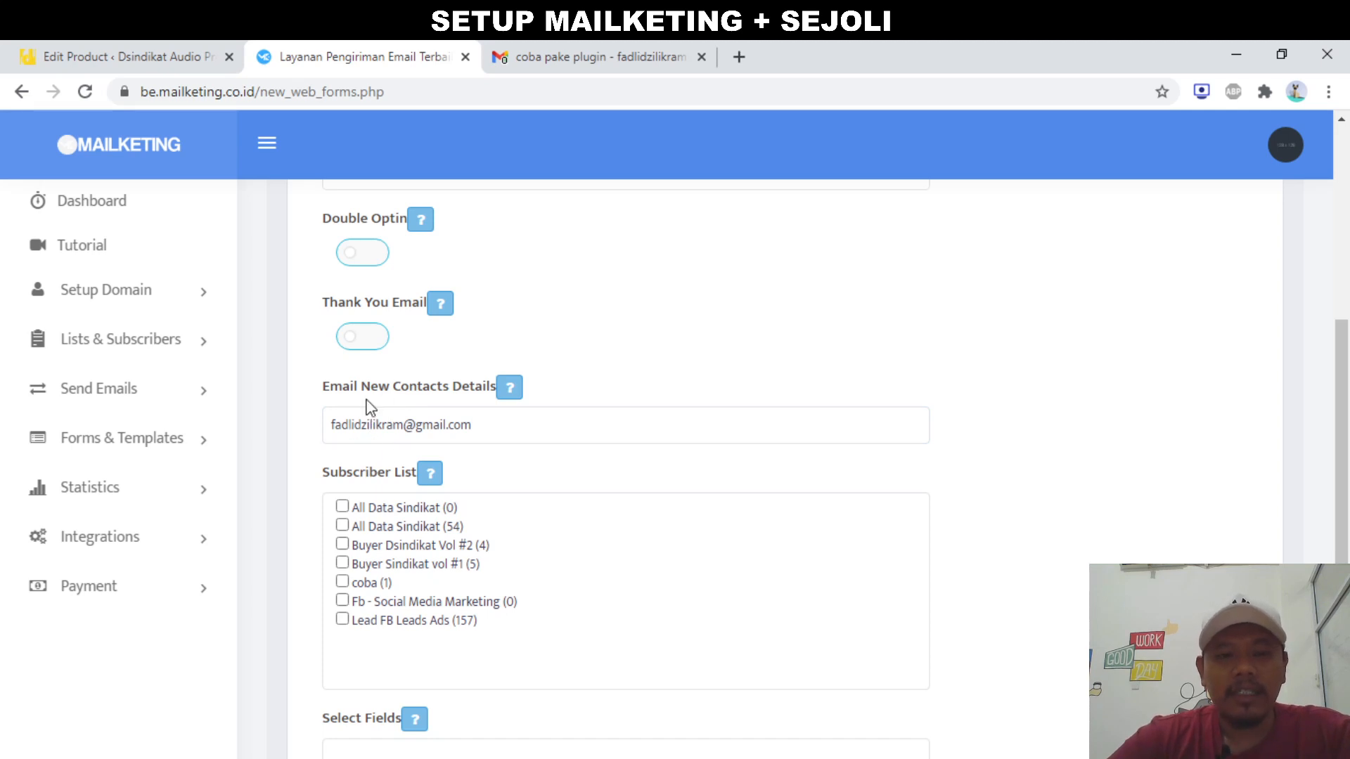
Clear the Email New Contacts Details address in the new website form
left_click(384, 425)
key("ctrl+a")
key("BackSpace")
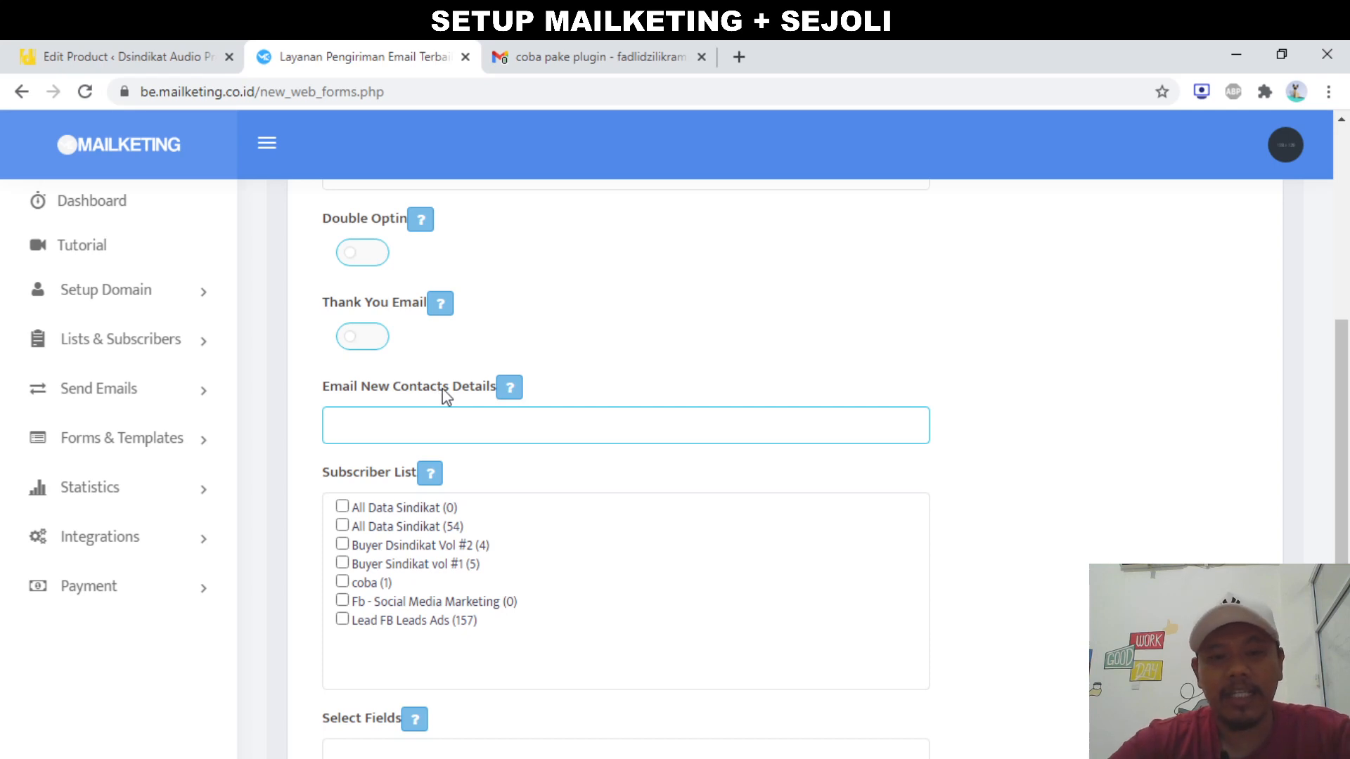
Assign the form to the Buyer Dsindikat Vol #2 subscriber list and include its First Name and Mobile fields
scroll(446, 396, "down", 1)
scroll(301, 415, "down", 1)
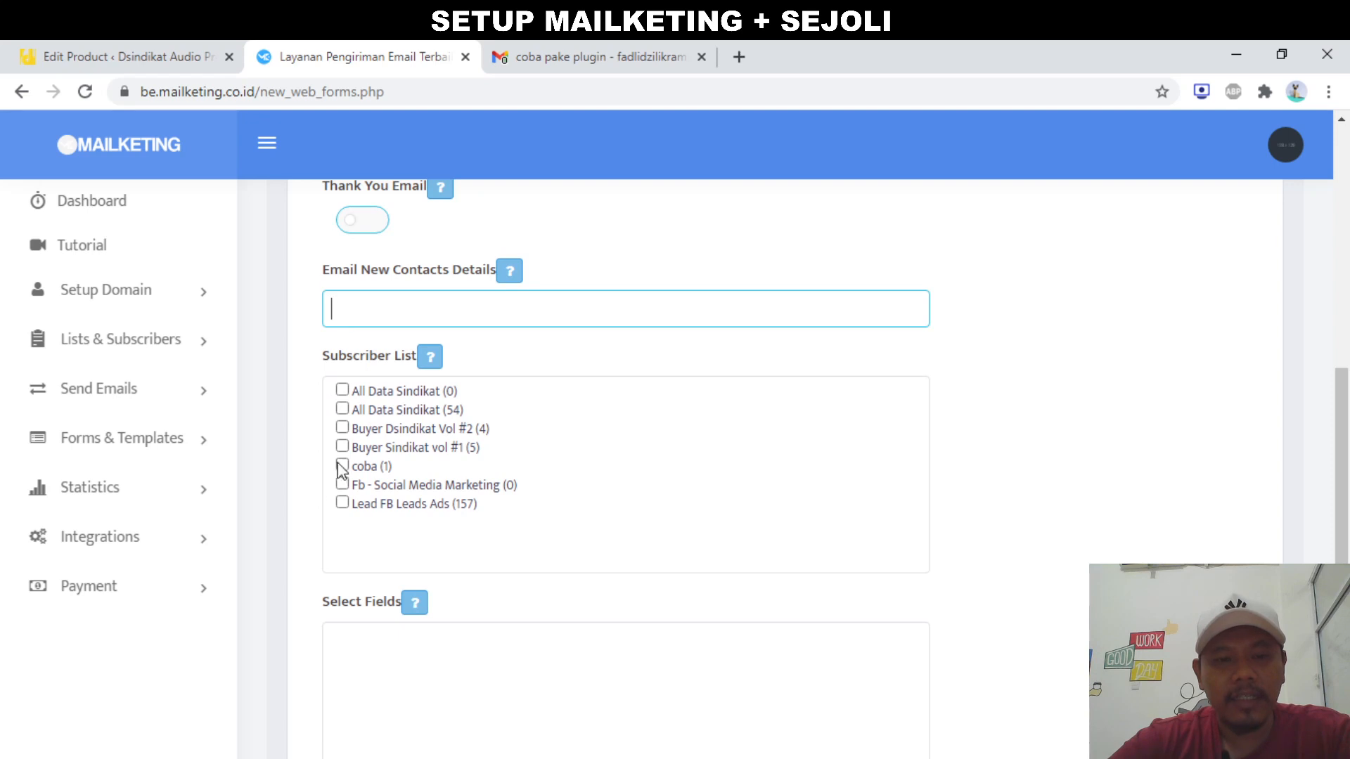
left_click(342, 429)
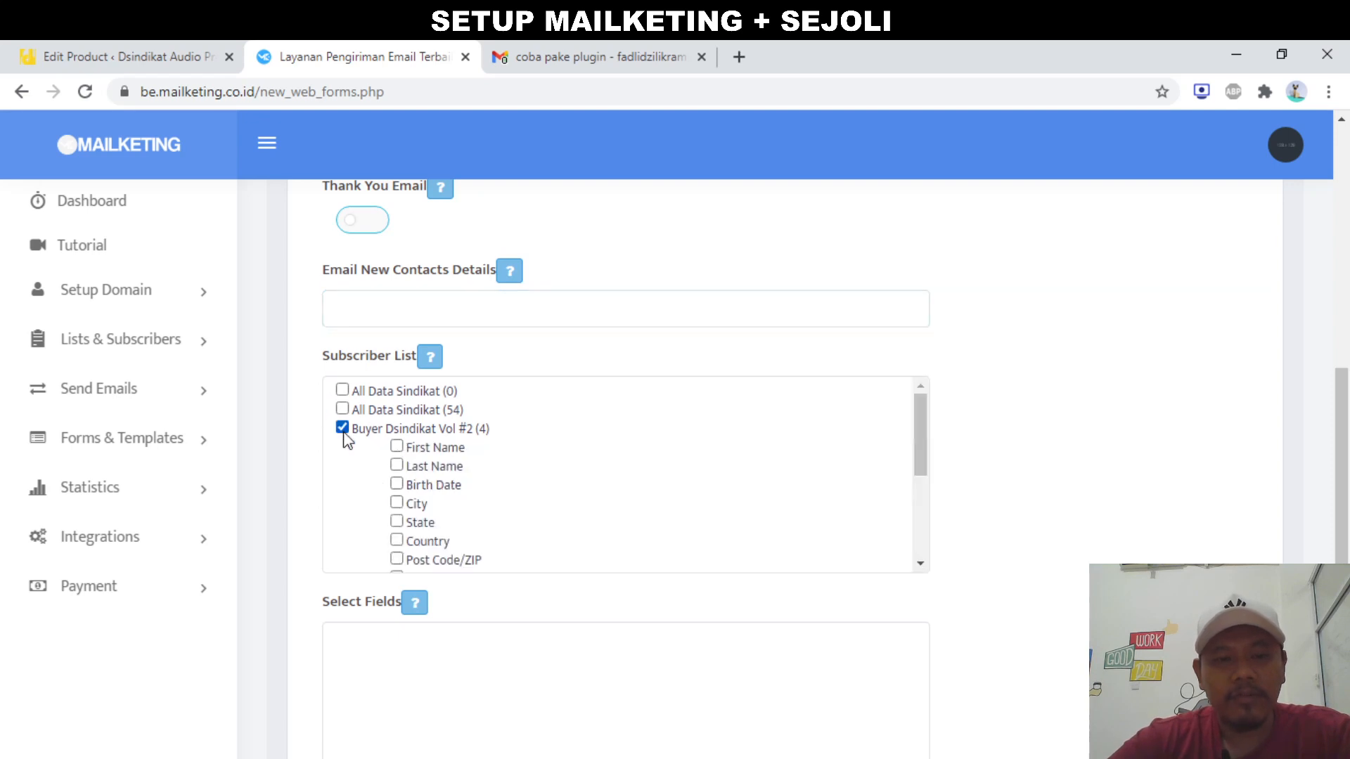
scroll(303, 503, "down", 1)
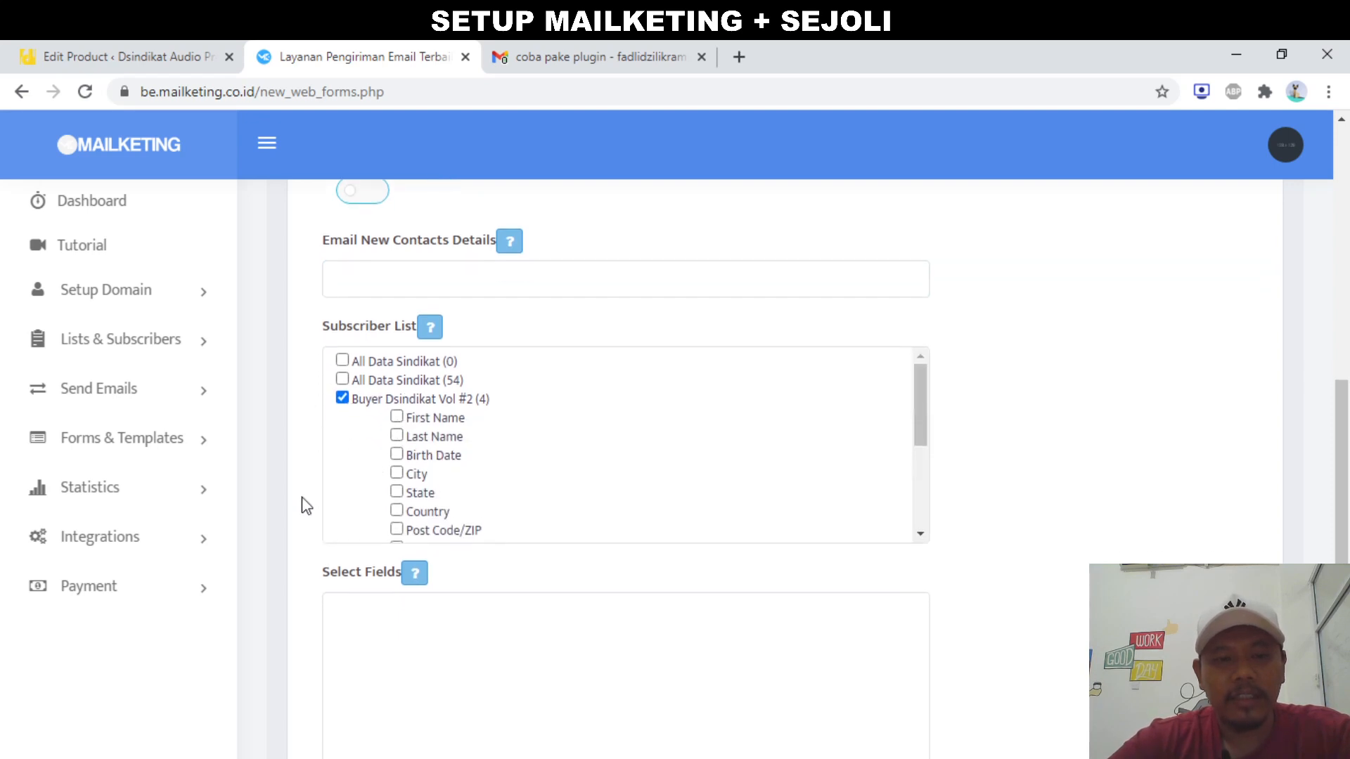
left_click(397, 412)
scroll(399, 436, "down", 1)
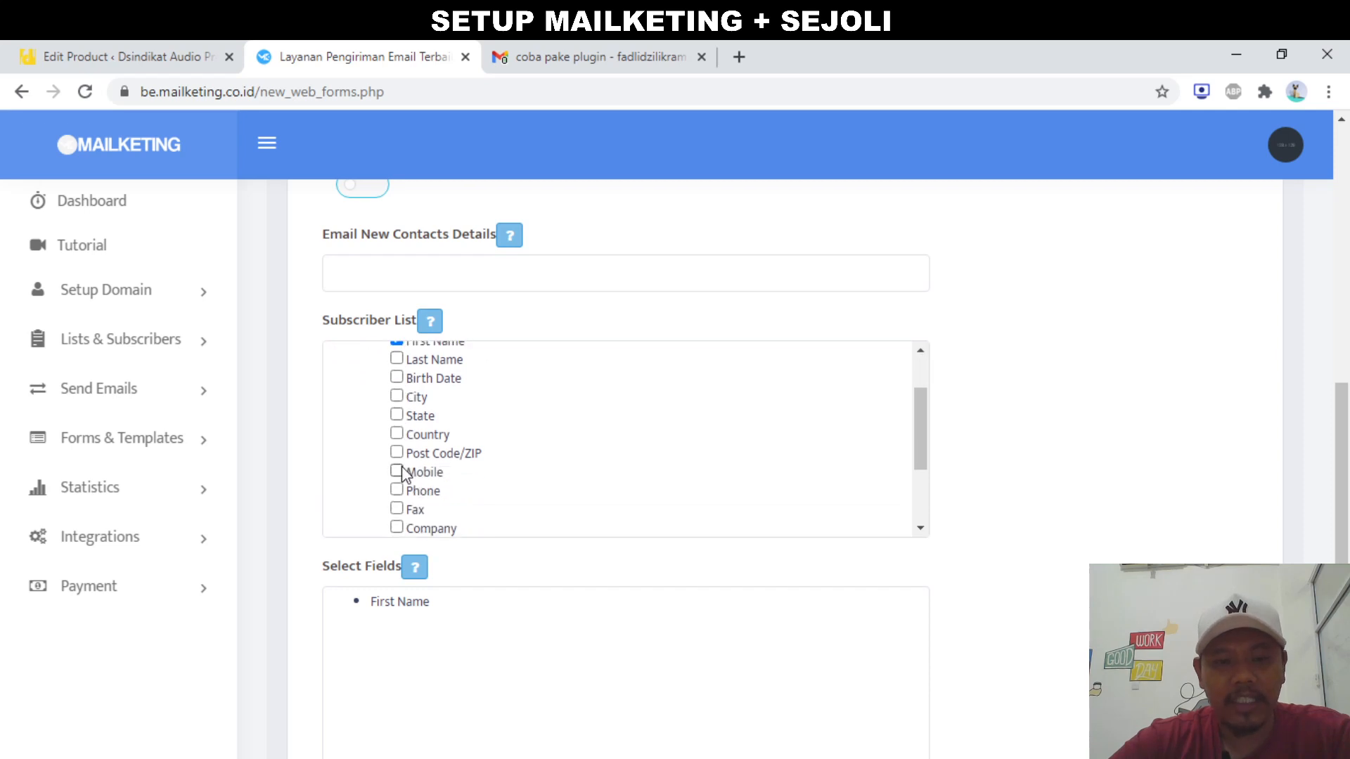
left_click(397, 472)
scroll(304, 466, "up", 8)
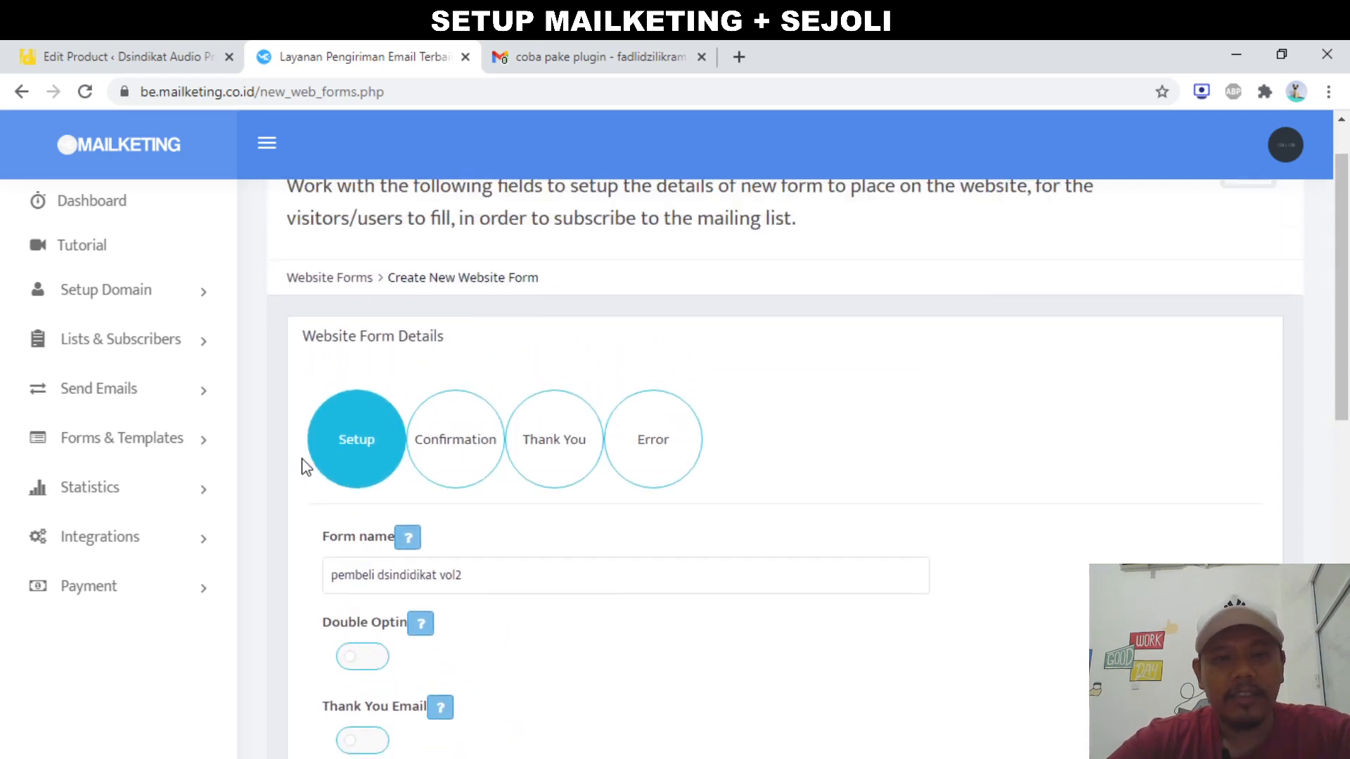
Keep the default confirmation, thank-you and error pages for the pembeli dsindidikat vol2 form and submit it
scroll(303, 464, "down", 10)
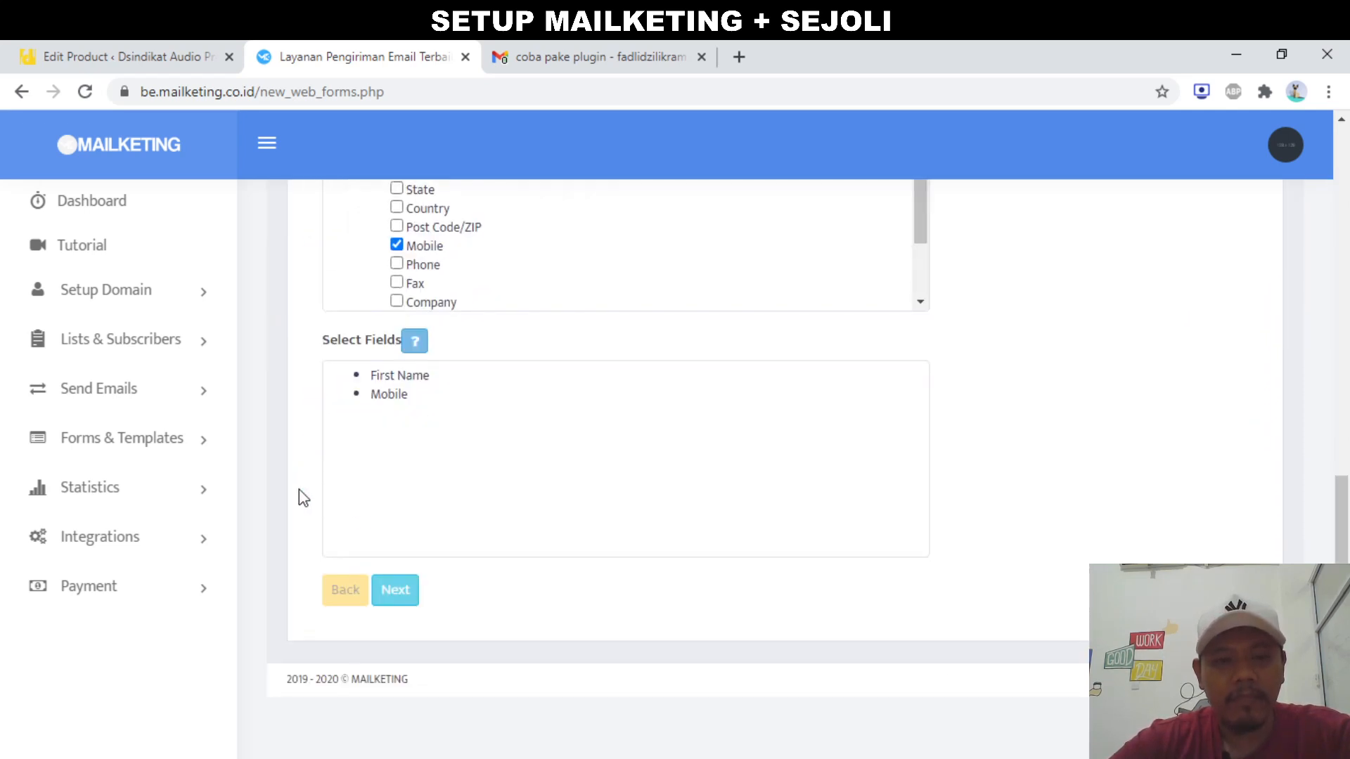
left_click(407, 603)
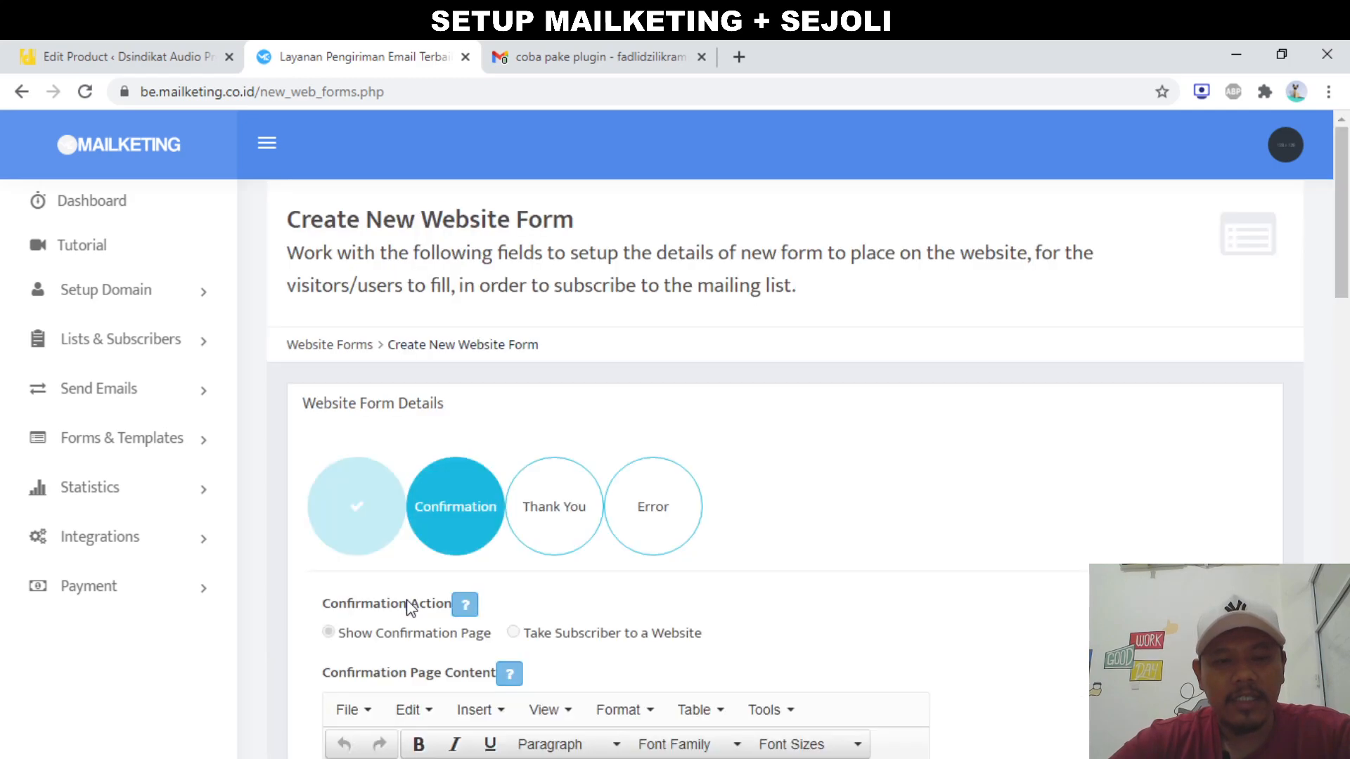
scroll(332, 615, "down", 15)
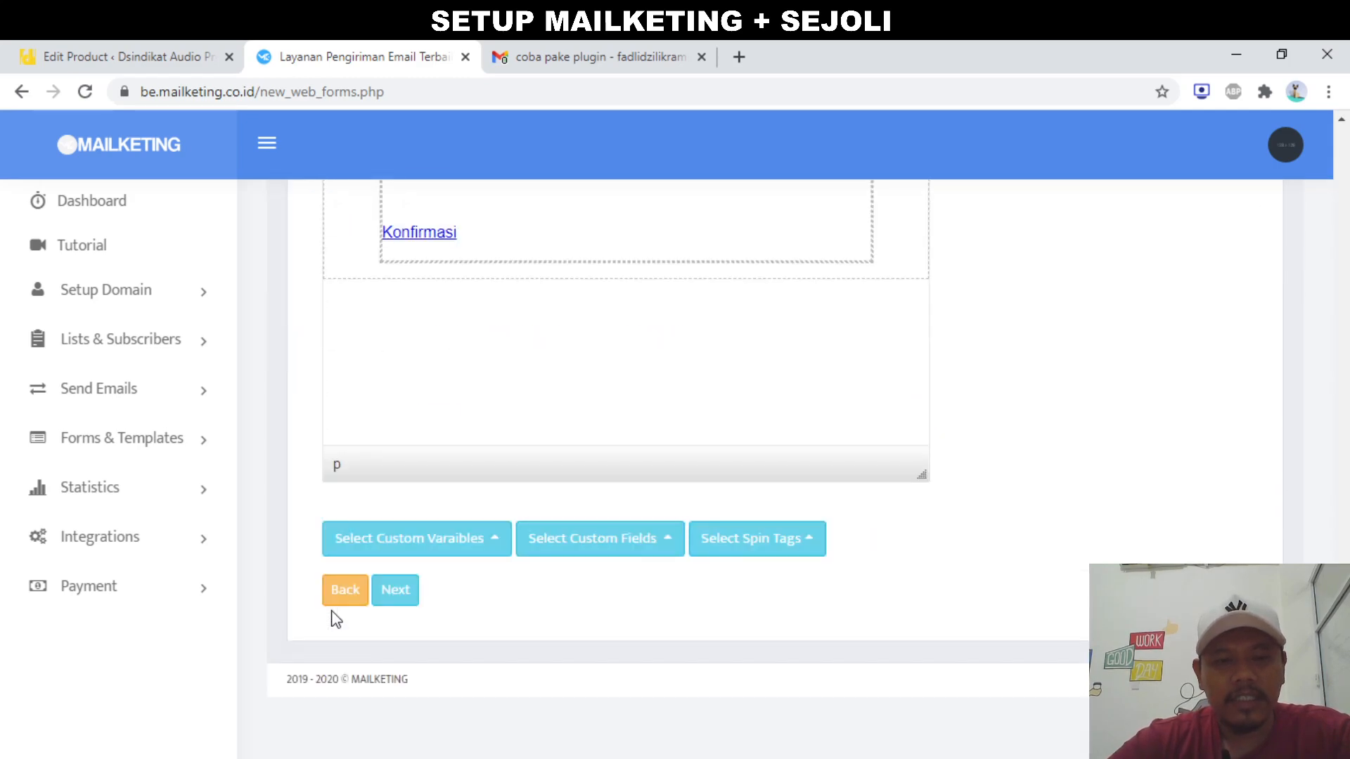
left_click(395, 590)
scroll(290, 577, "down", 6)
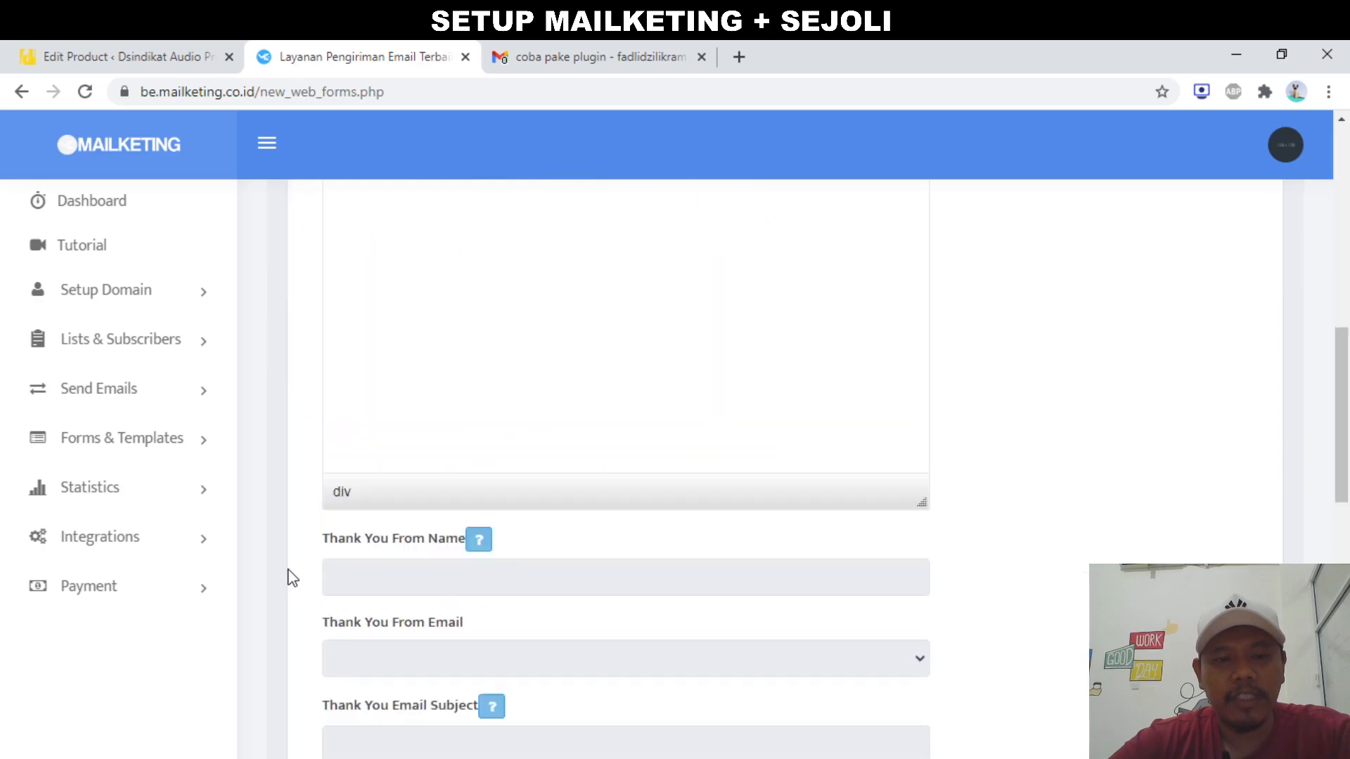
scroll(290, 577, "down", 6)
left_click(397, 585)
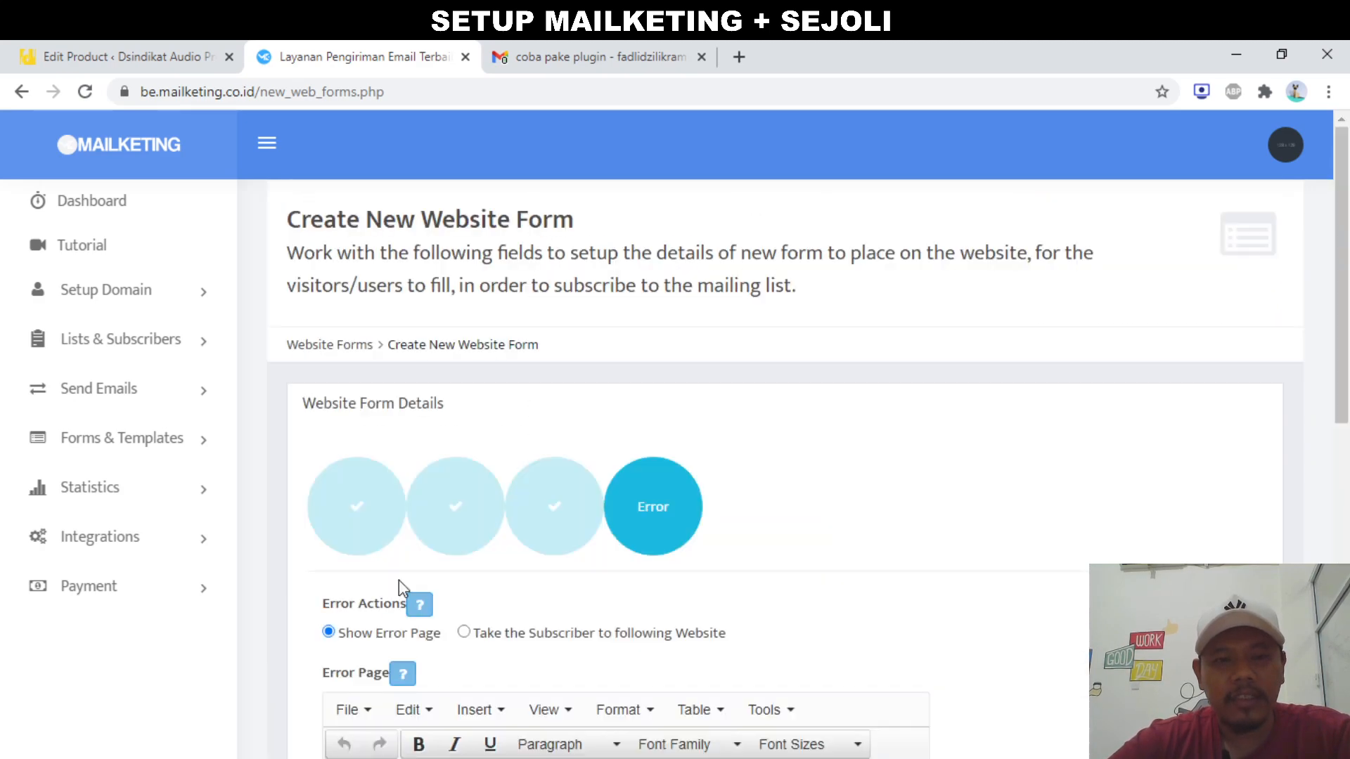
scroll(323, 510, "down", 8)
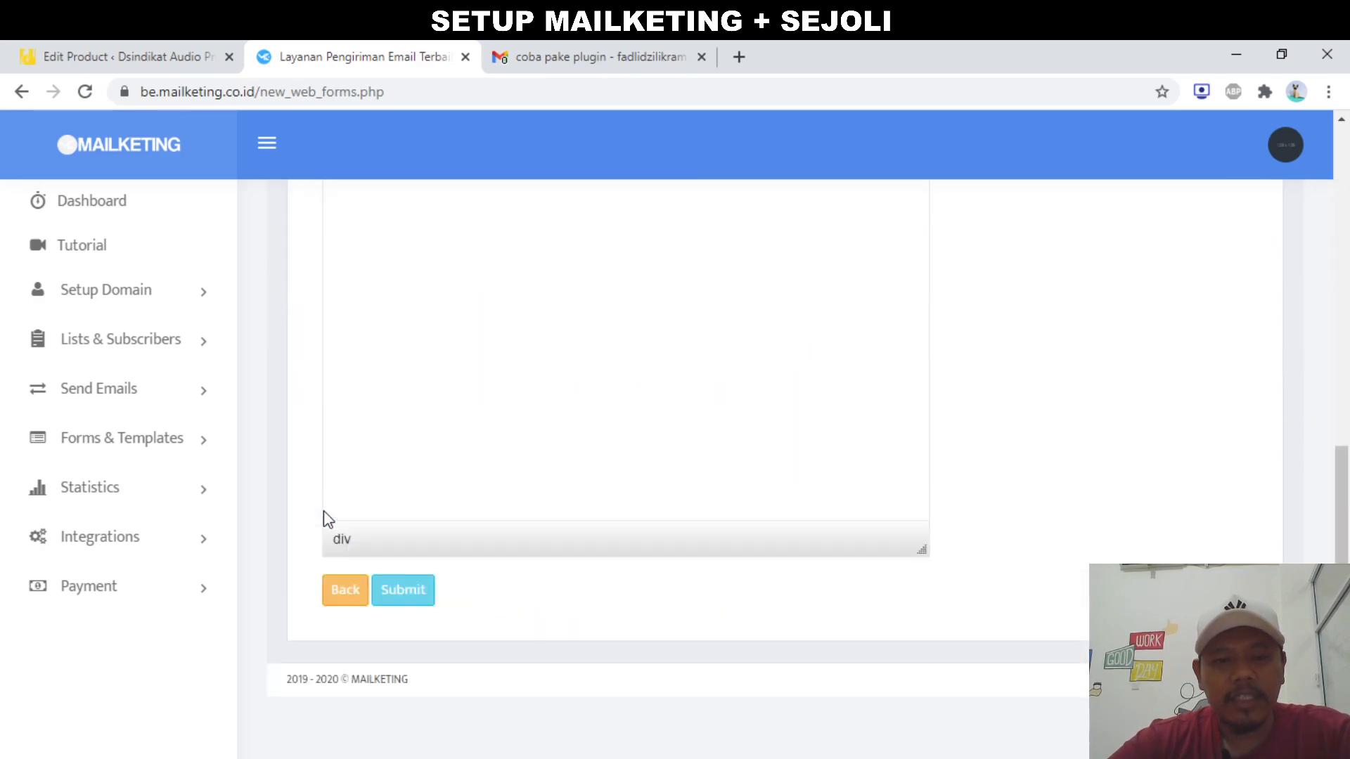
left_click(397, 590)
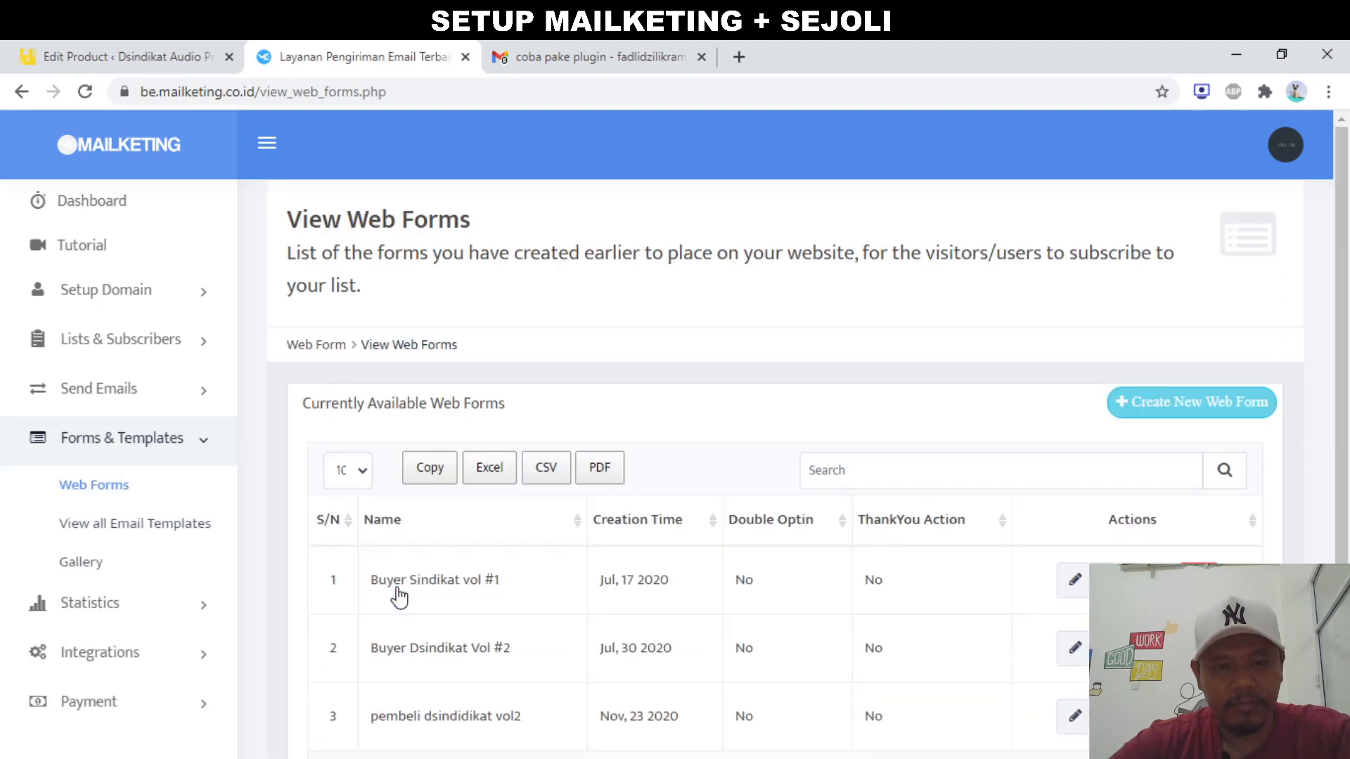
Open the HTML code of the pembeli dsindidikat vol2 web form and copy the whole vertical version
scroll(684, 393, "down", 3)
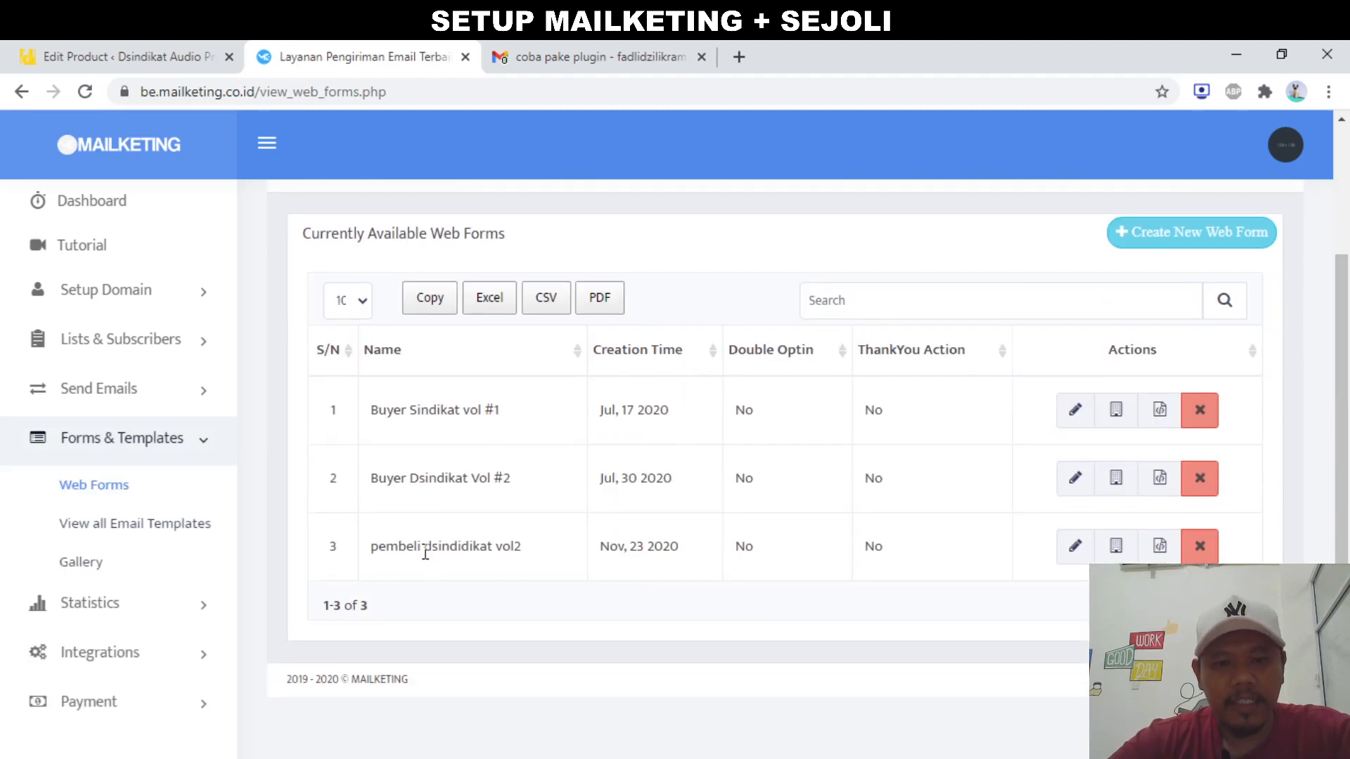
triple_click(494, 546)
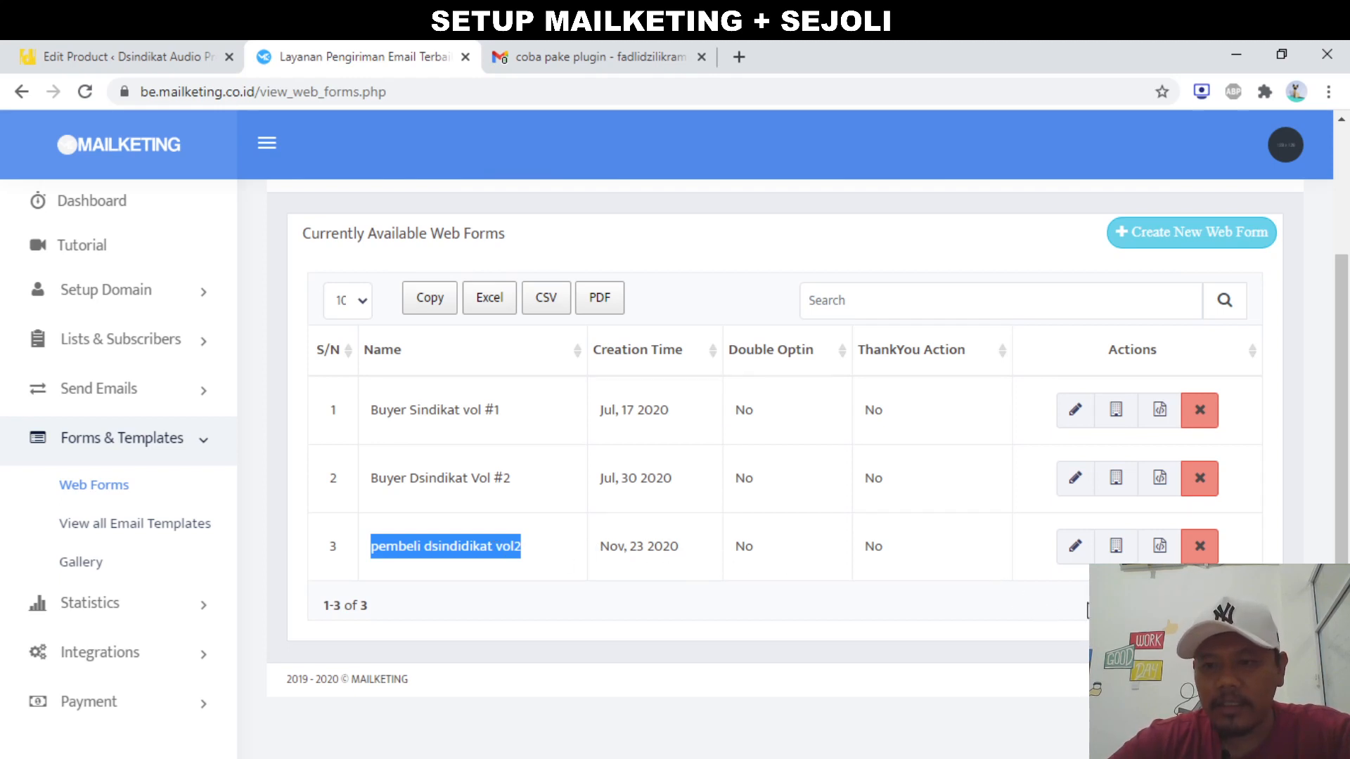
left_click(1159, 547)
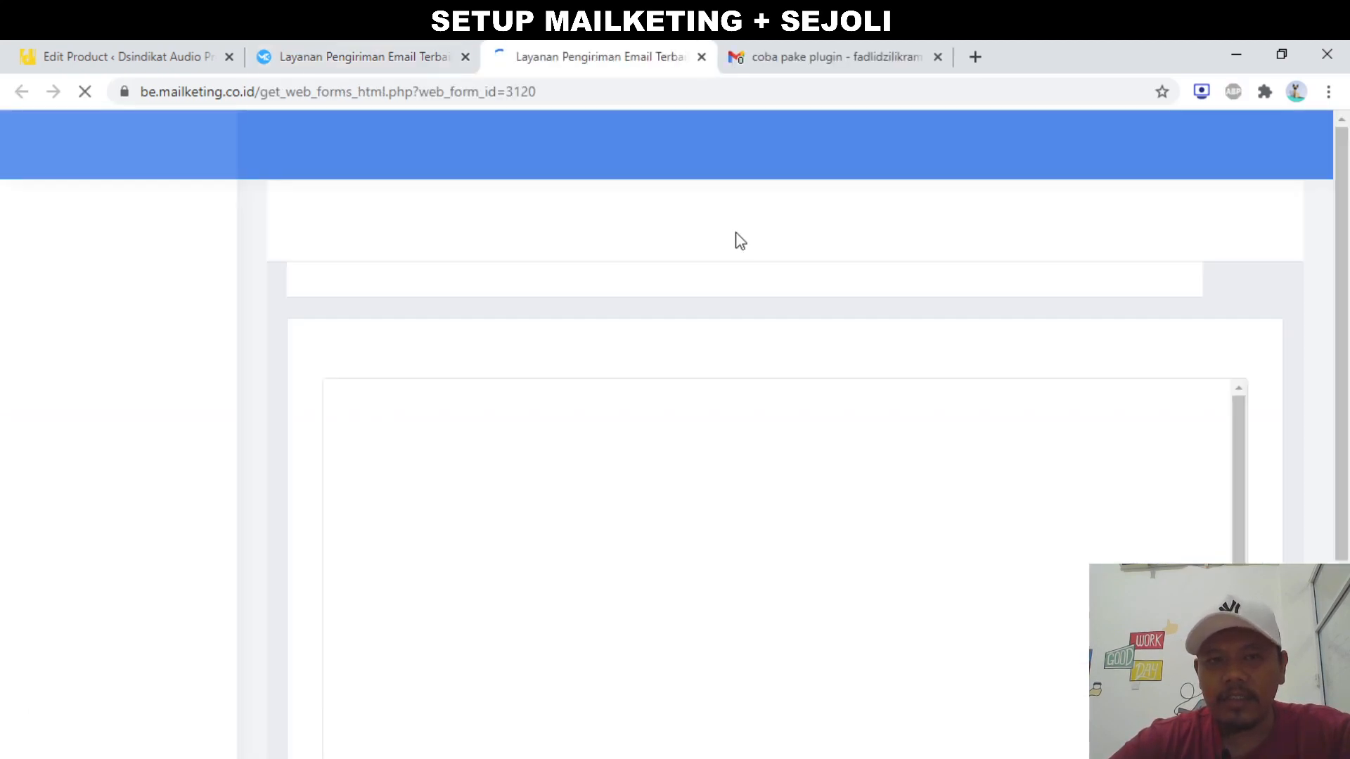
scroll(635, 376, "down", 4)
scroll(636, 376, "up", 3)
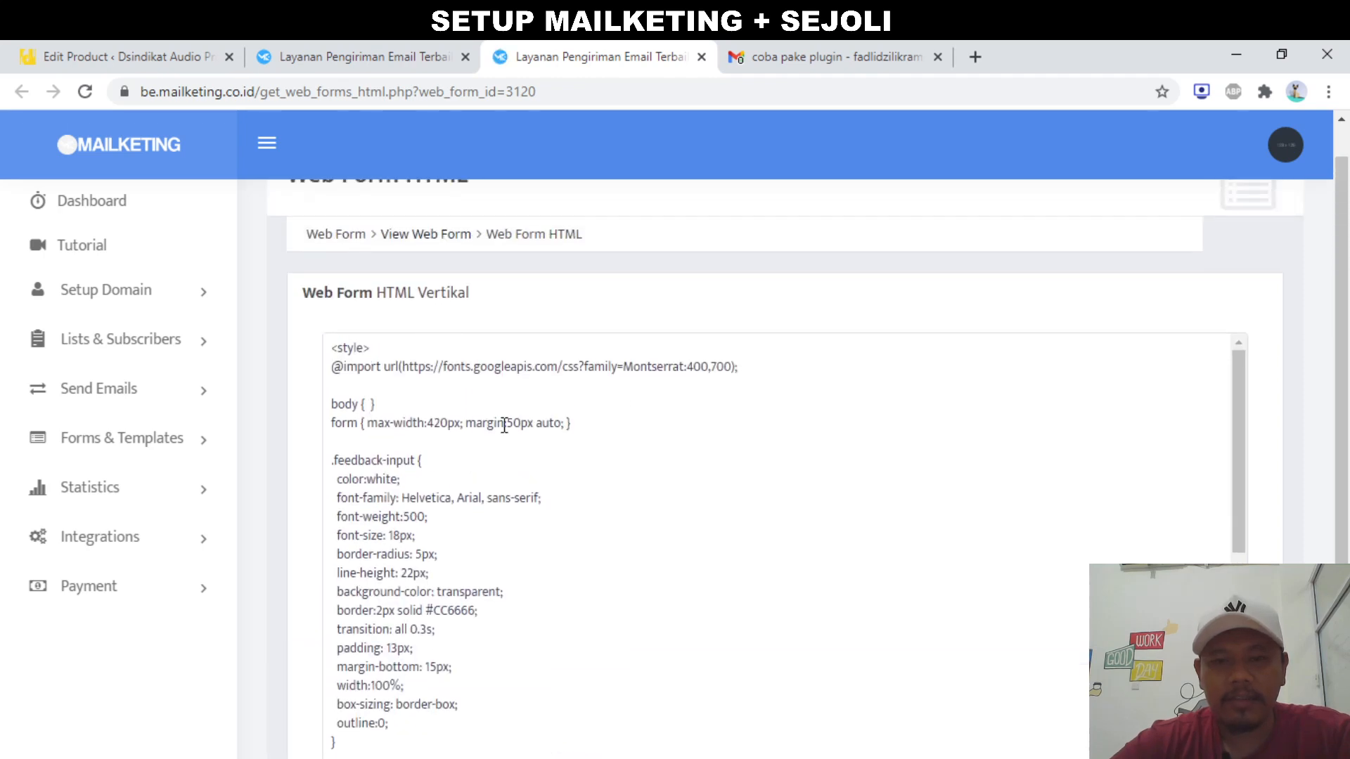
scroll(504, 425, "down", 8)
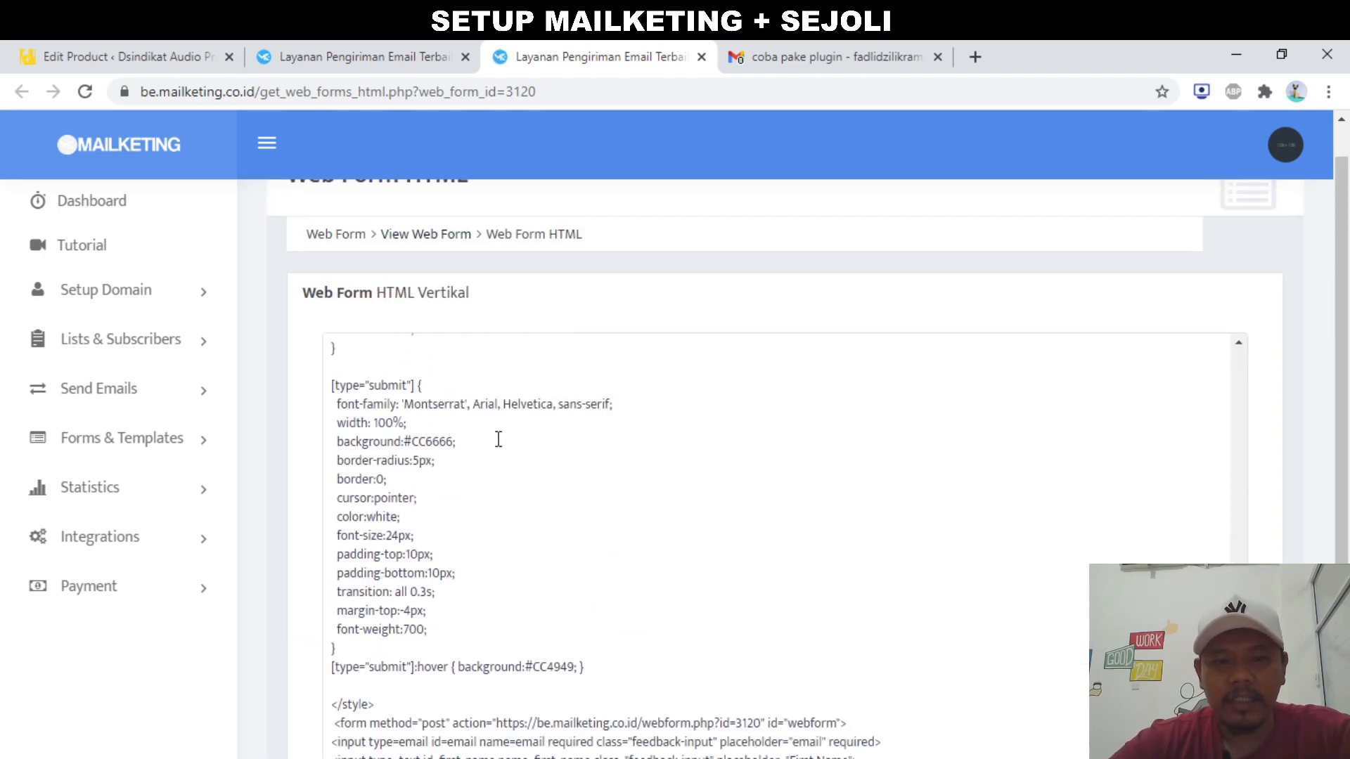
left_click(498, 439)
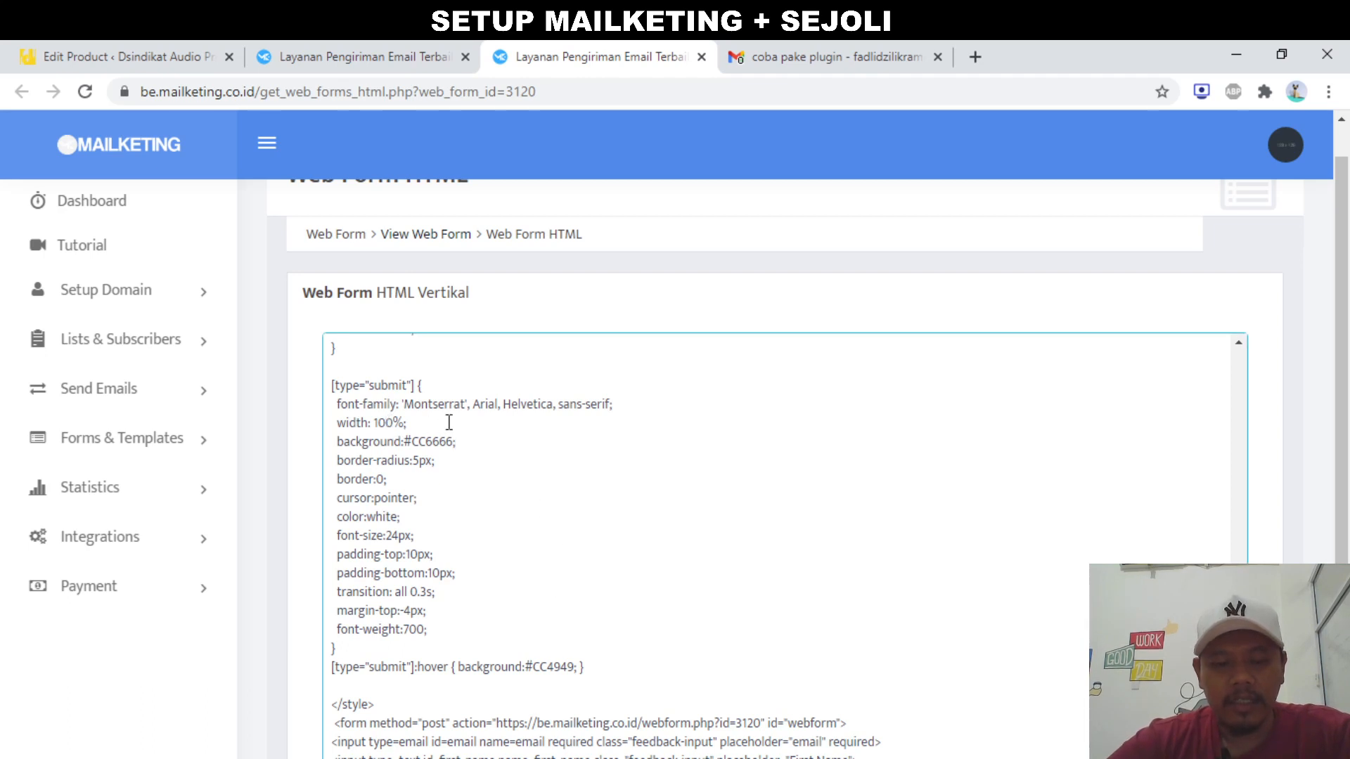
key("ctrl+a")
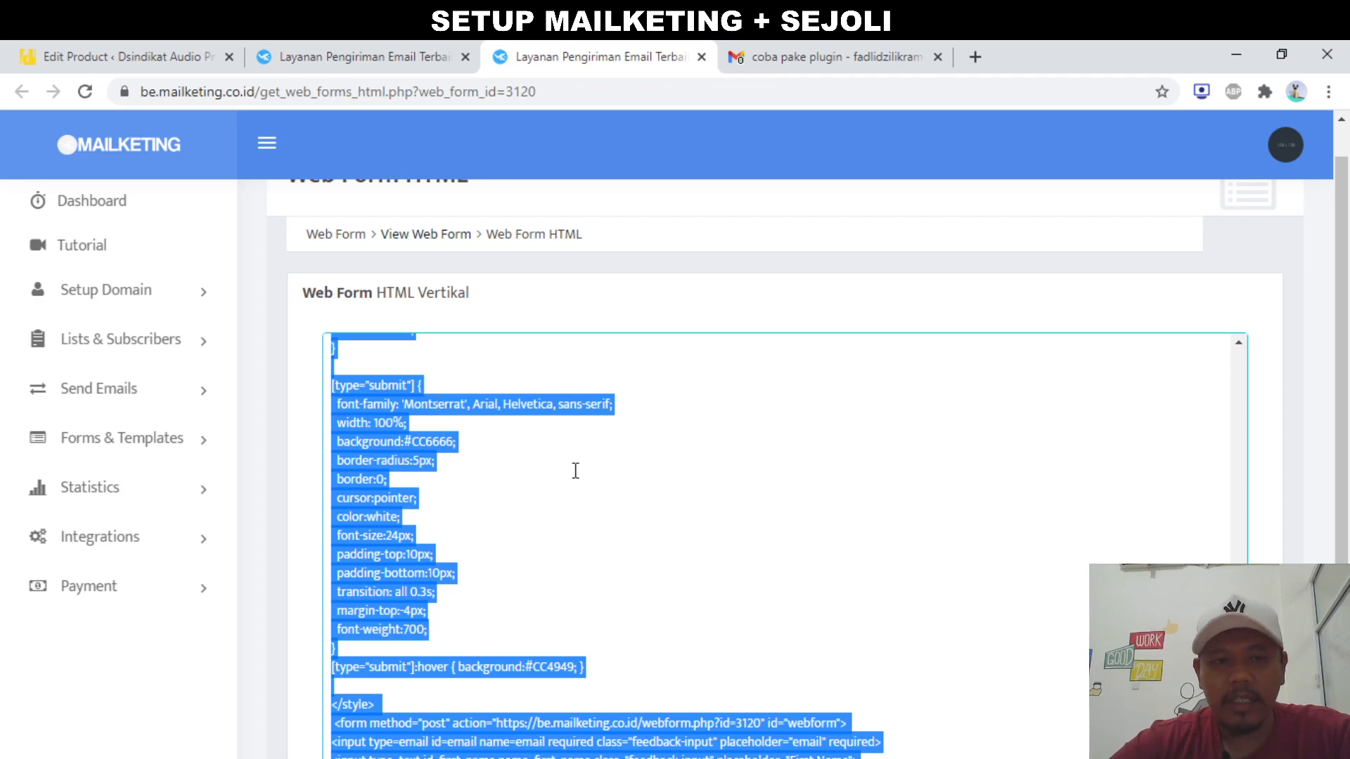
scroll(575, 470, "down", 3)
Switch to the WordPress product editor and replace the autoresponder's HTML form code with the copied Mailketing code
left_click(169, 56)
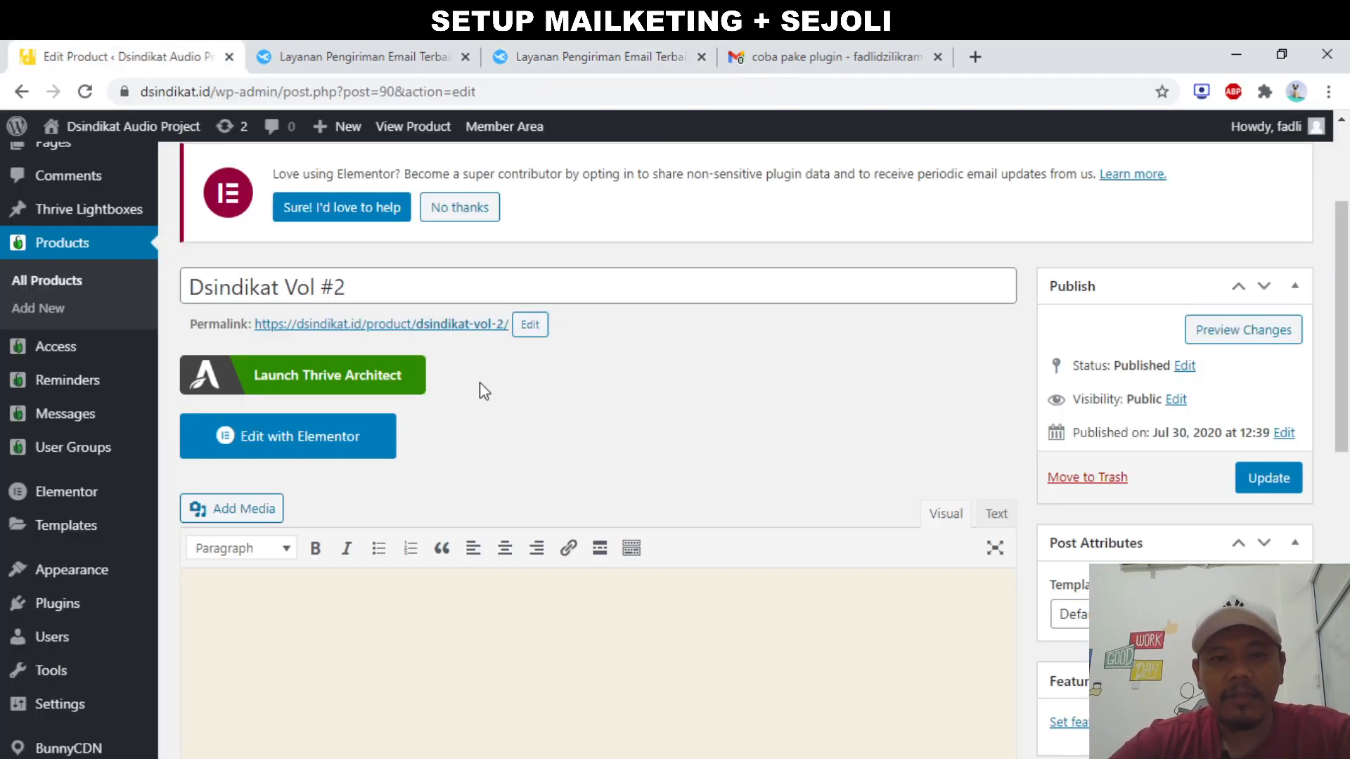
scroll(546, 450, "down", 10)
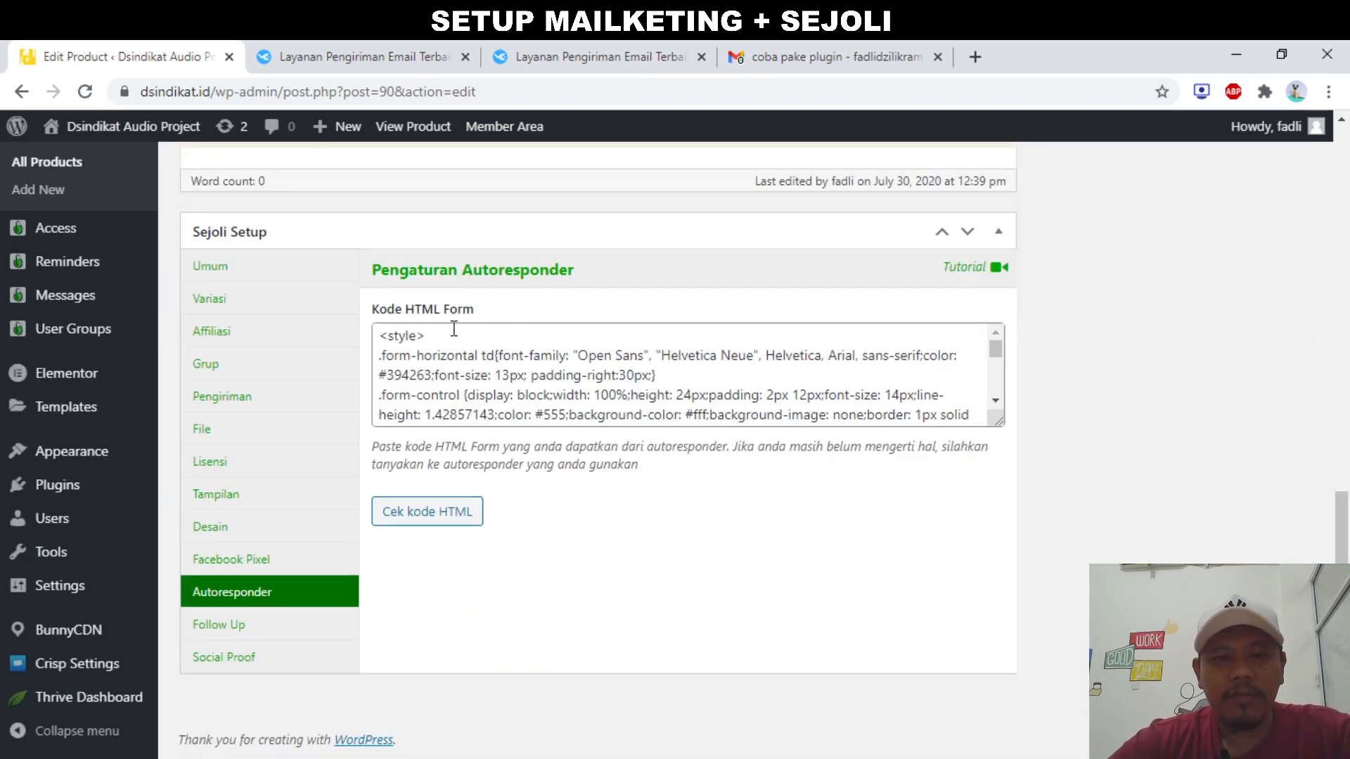
left_click(493, 357)
key("ctrl+a")
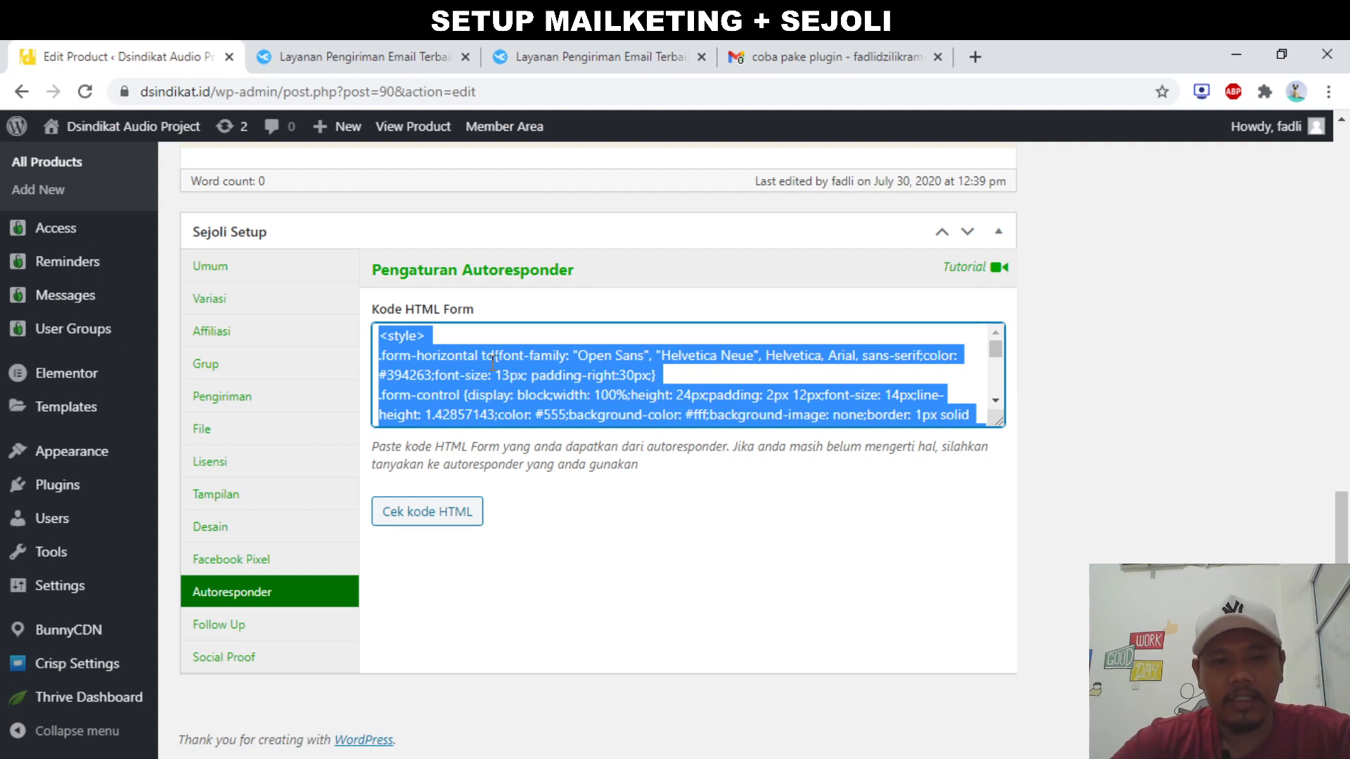
key("BackSpace")
key("ctrl+v")
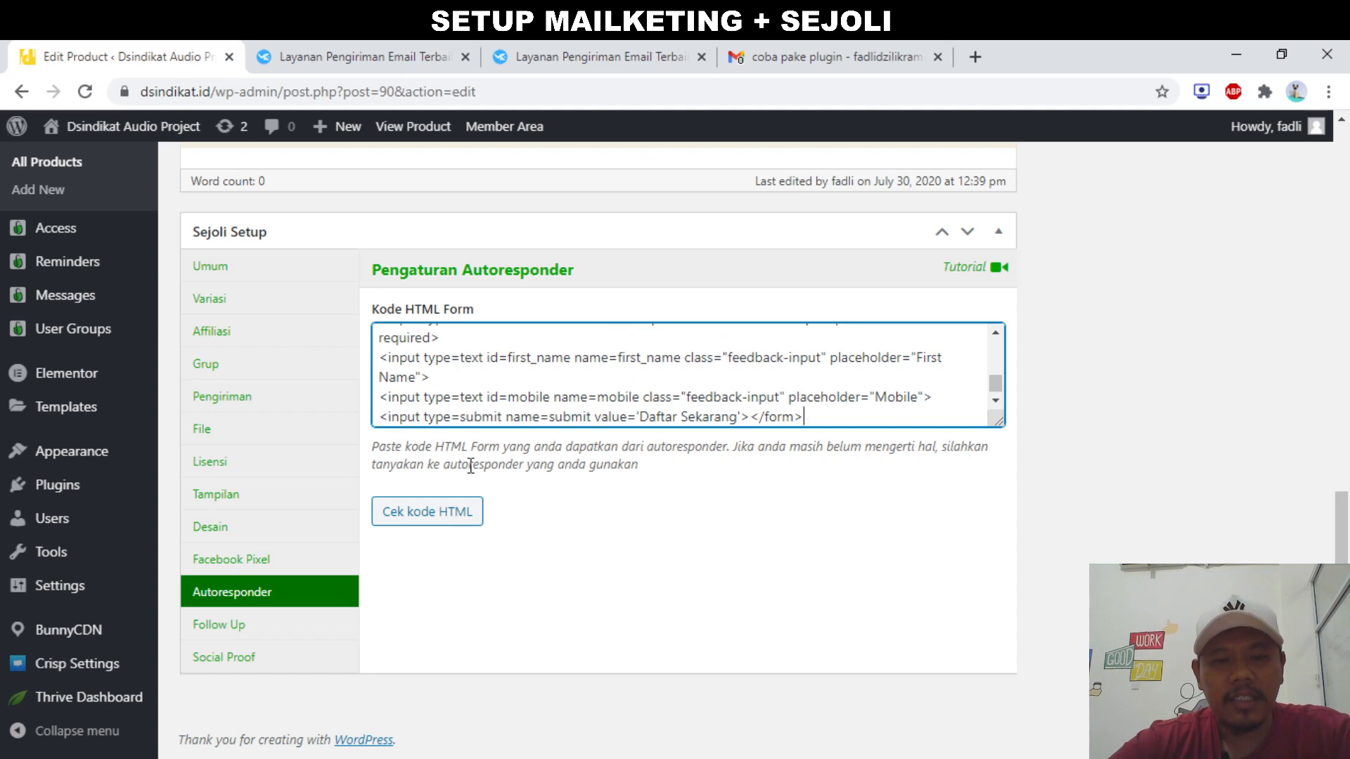
Validate the autoresponder's HTML code and review the name, type and value of each detected form field
left_click(430, 511)
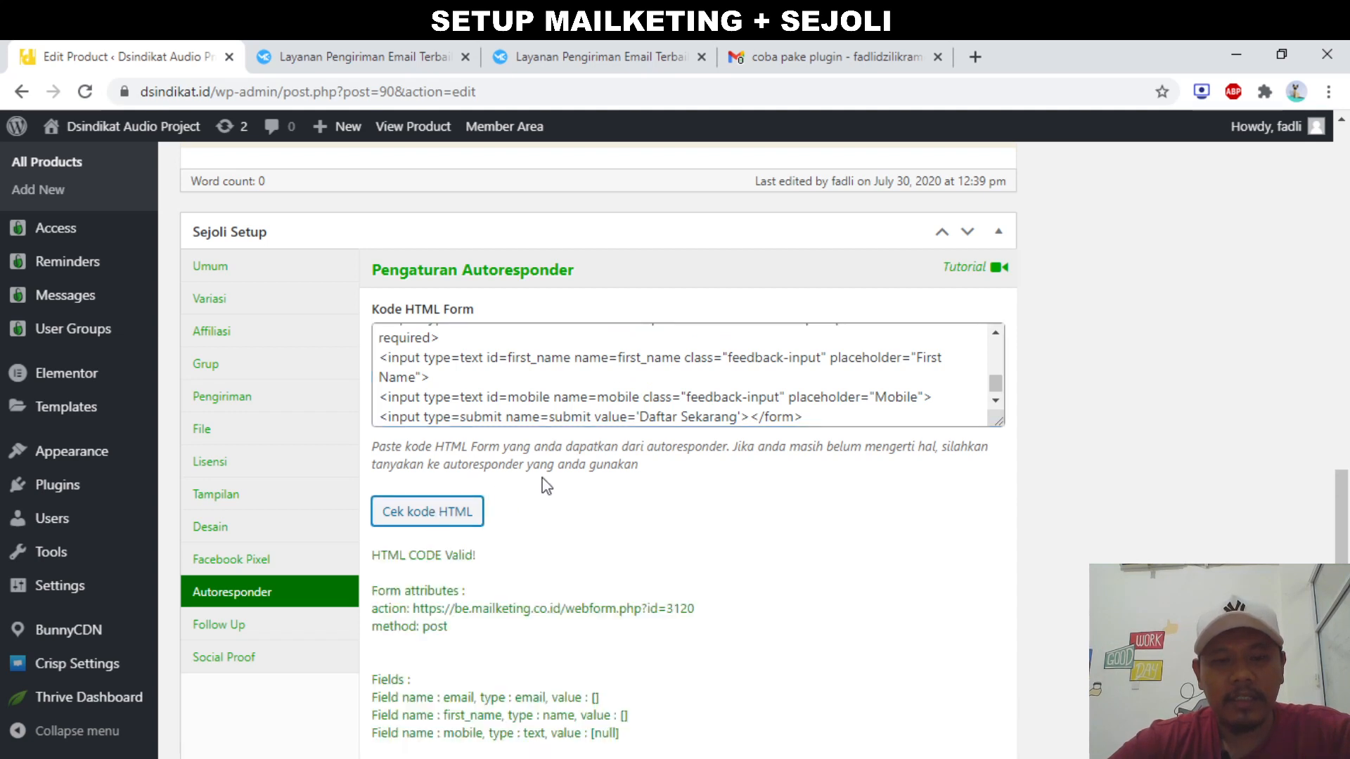
scroll(545, 532, "down", 2)
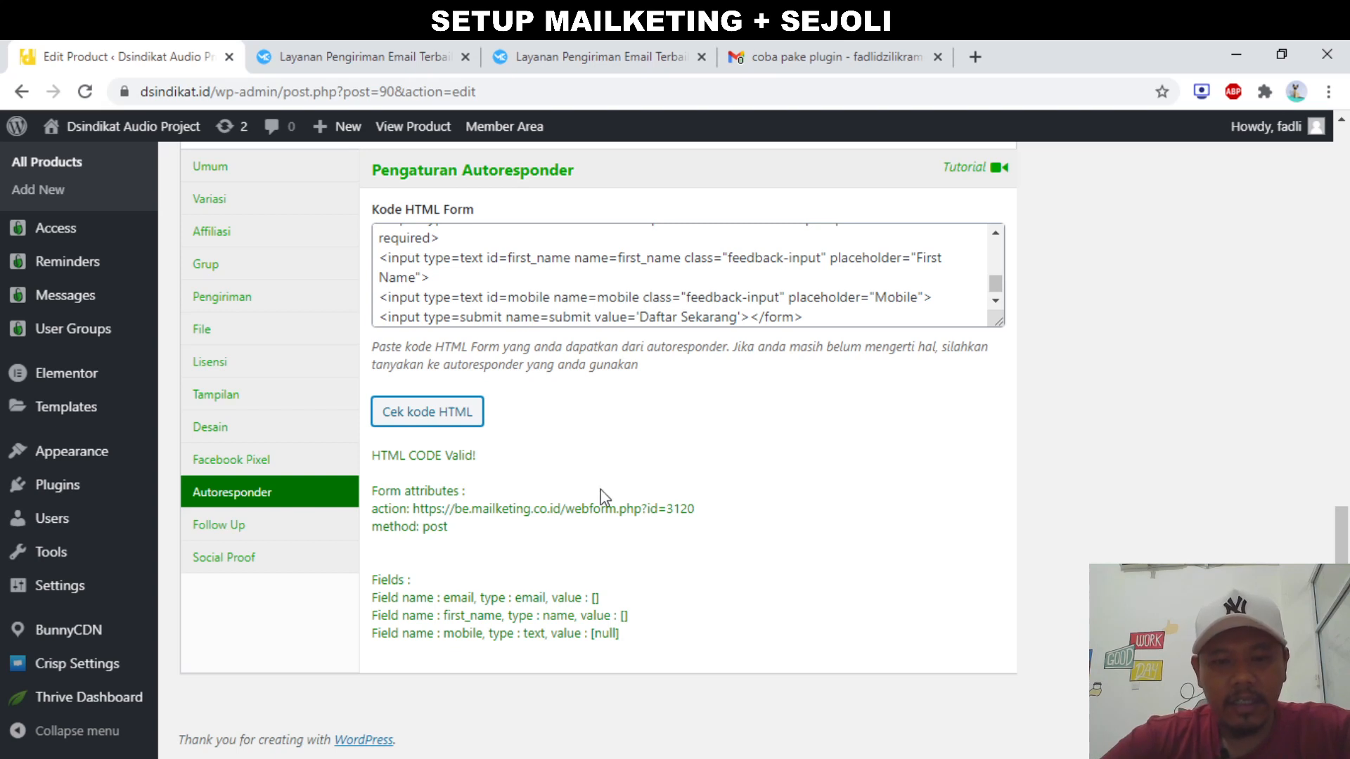
scroll(601, 498, "up", 3)
scroll(601, 498, "down", 3)
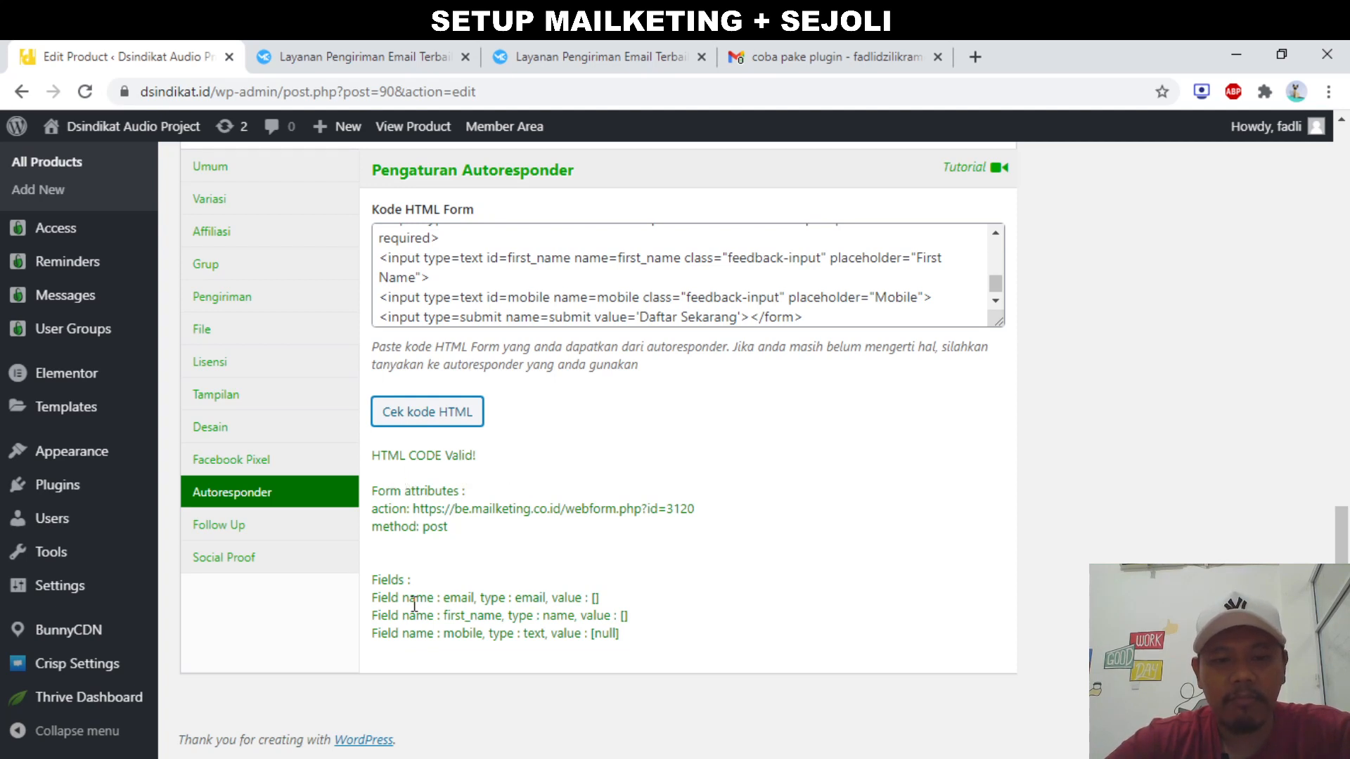
double_click(460, 597)
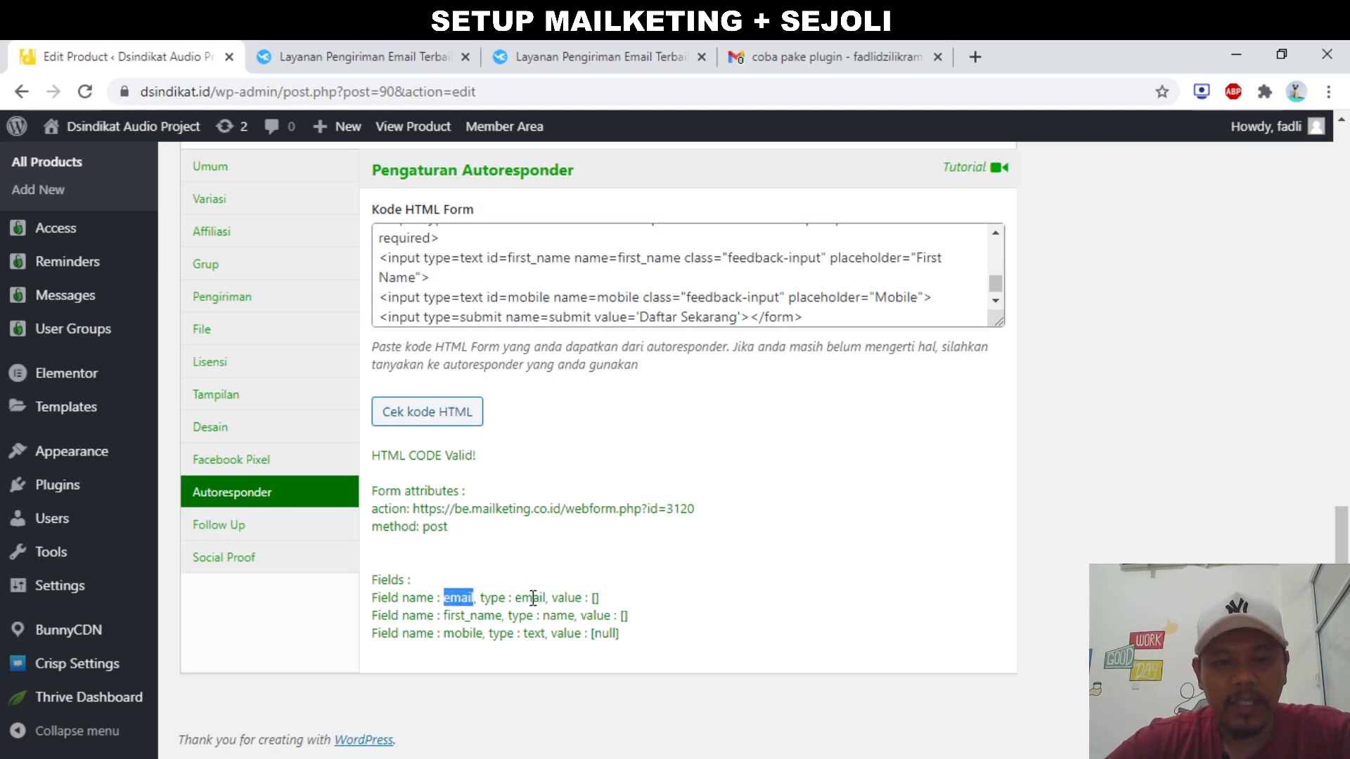
double_click(530, 598)
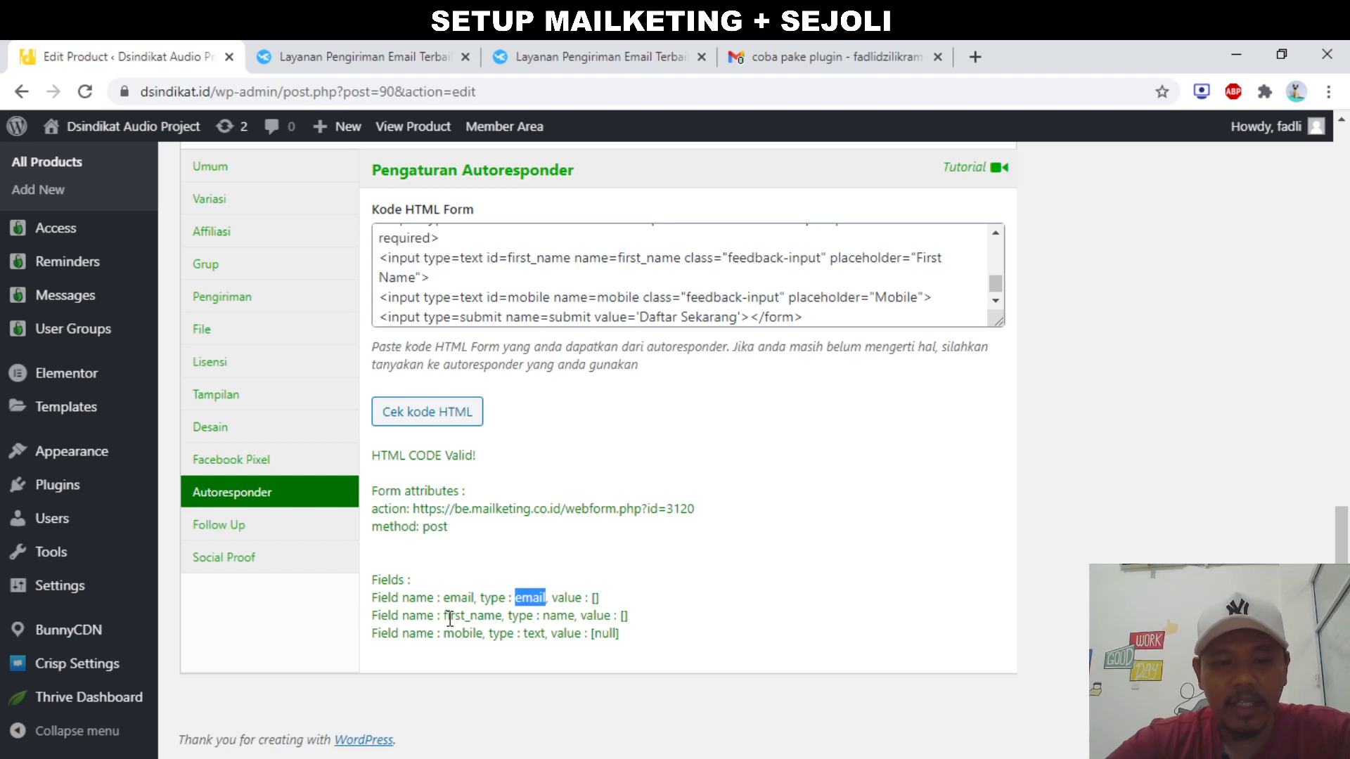
double_click(420, 617)
double_click(470, 617)
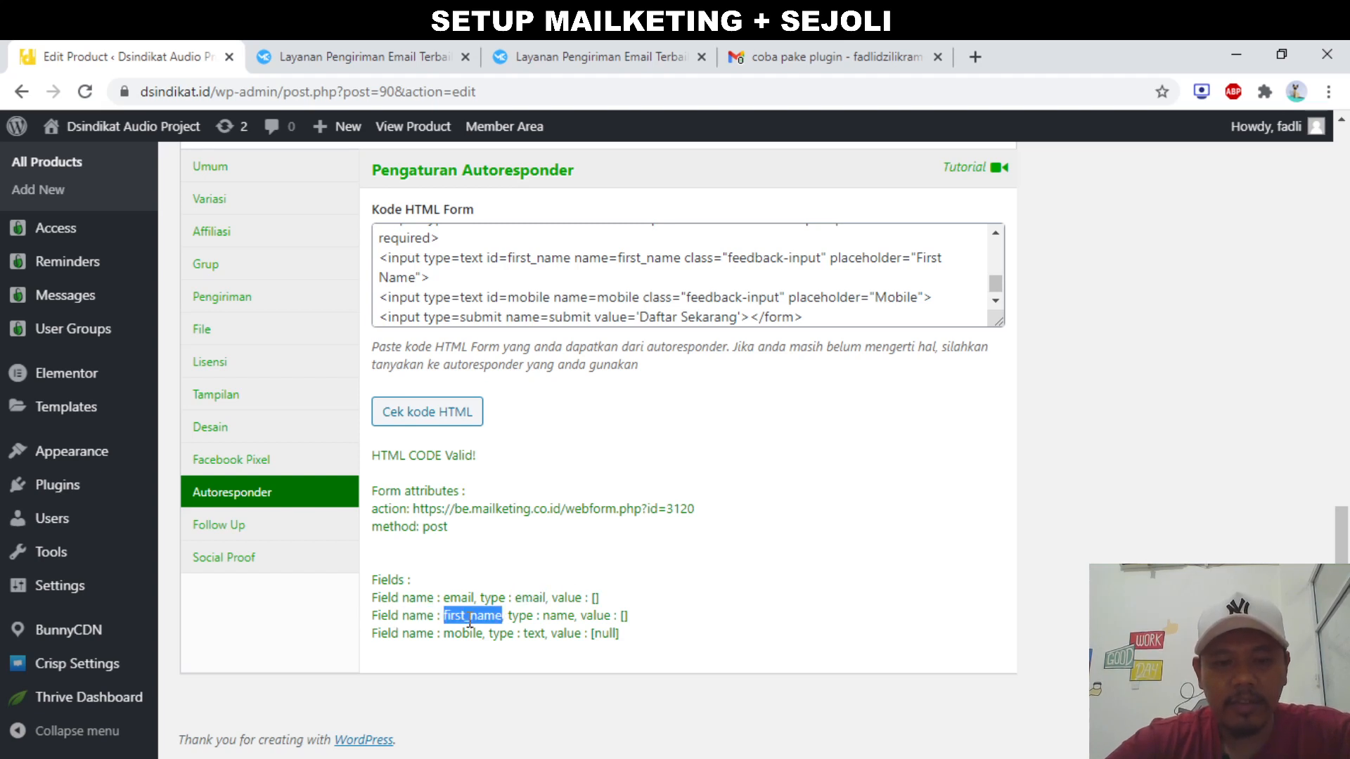
double_click(559, 616)
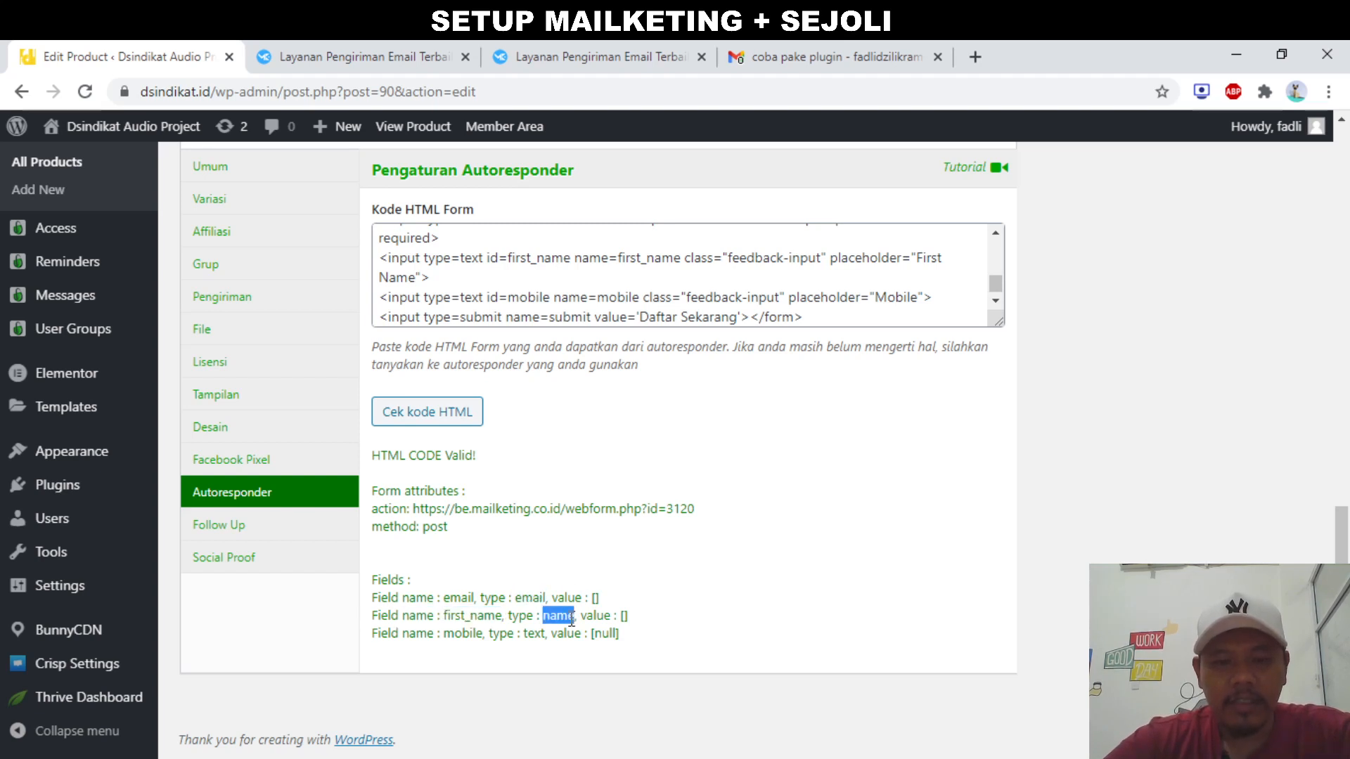
double_click(592, 617)
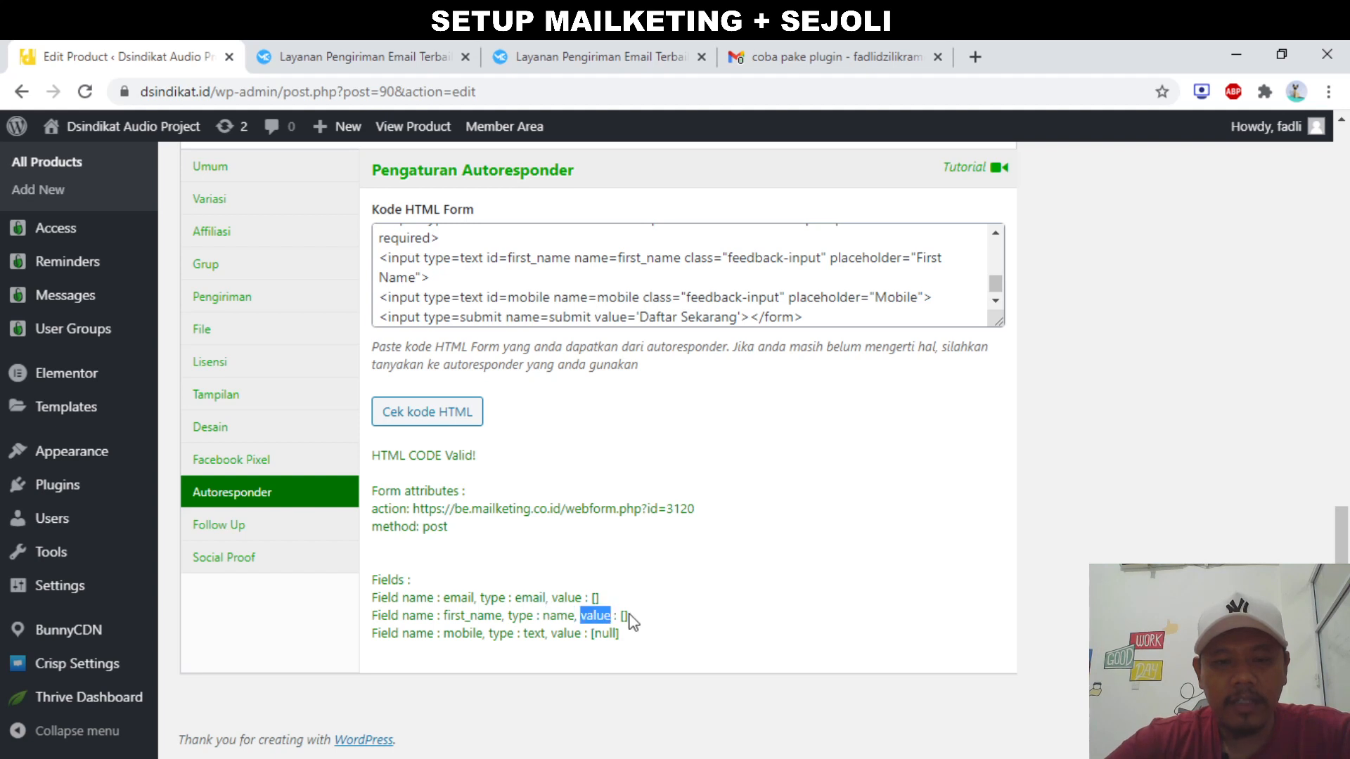
double_click(464, 634)
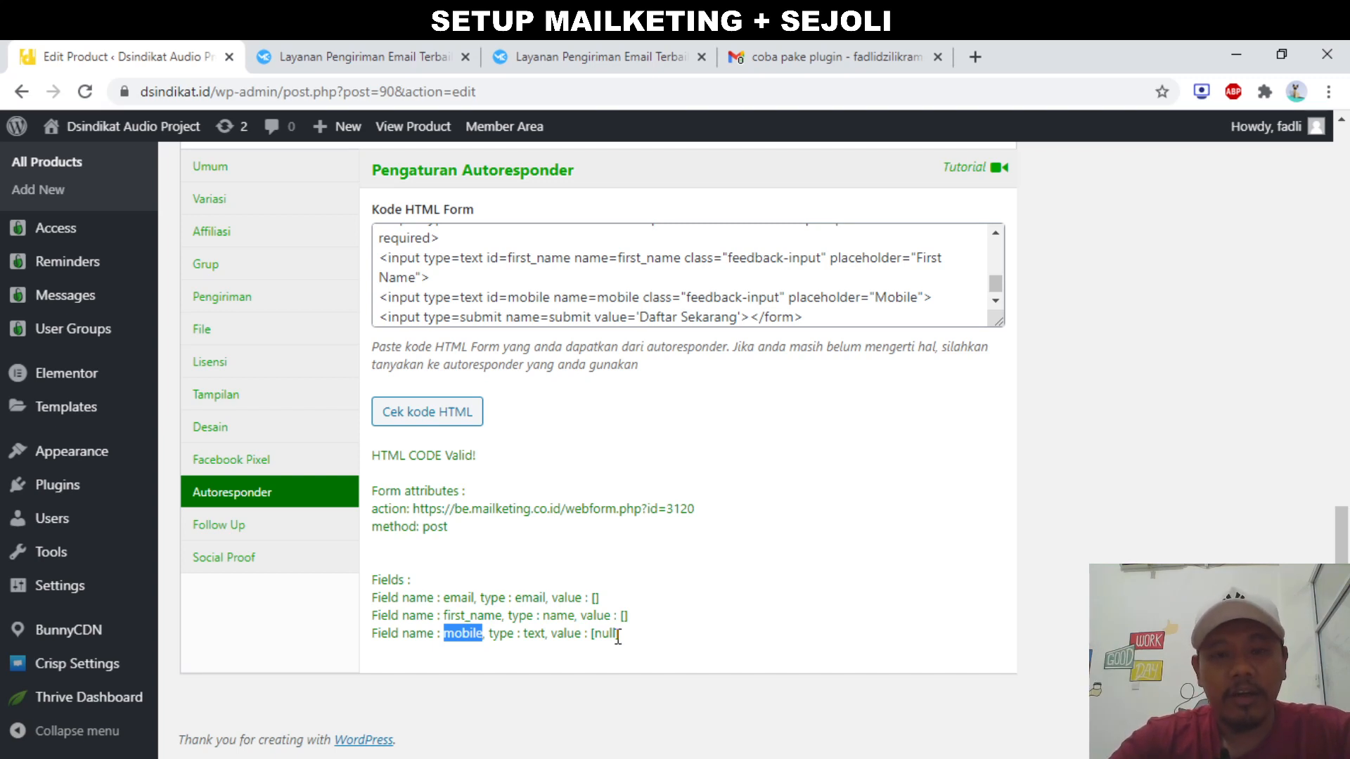
Look over the pasted form code from its start and update the Dsindikat Vol #2 product
left_click(803, 273)
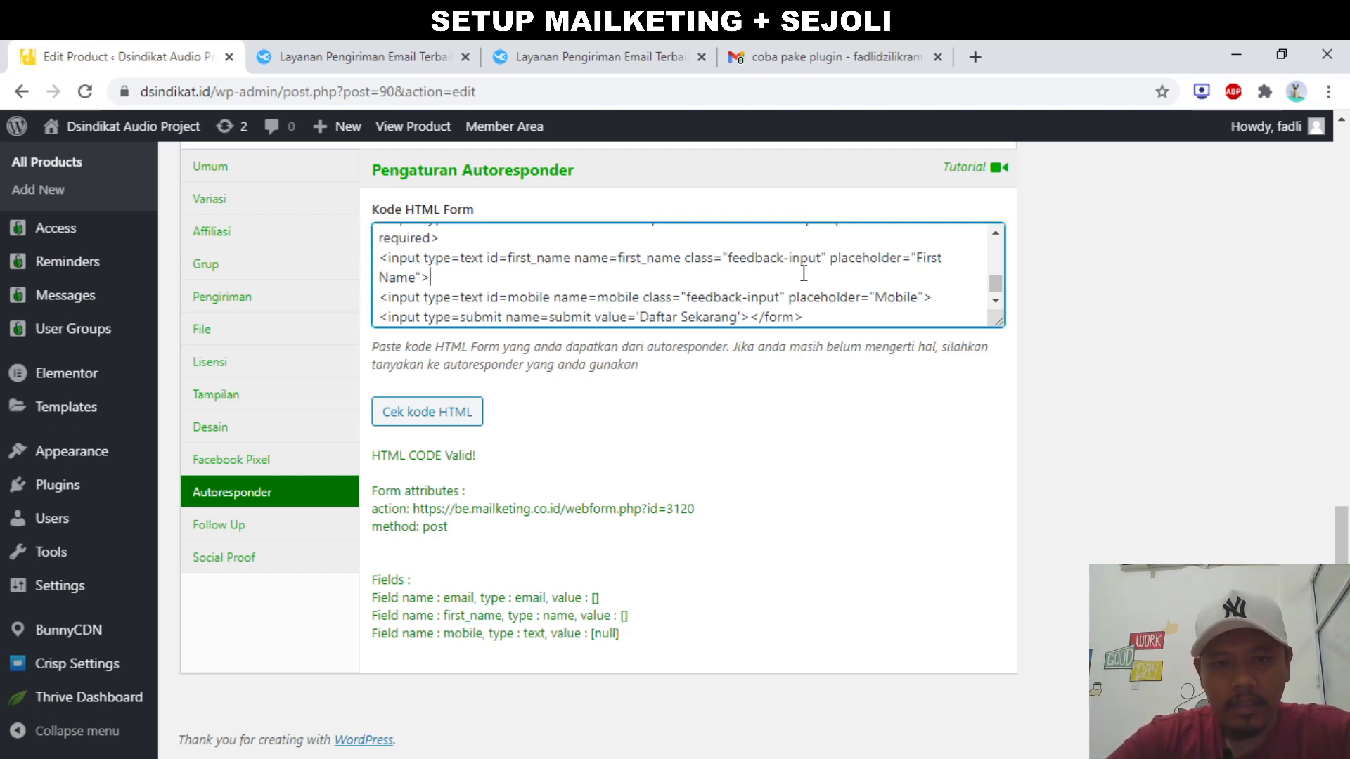
scroll(816, 316, "up", 2)
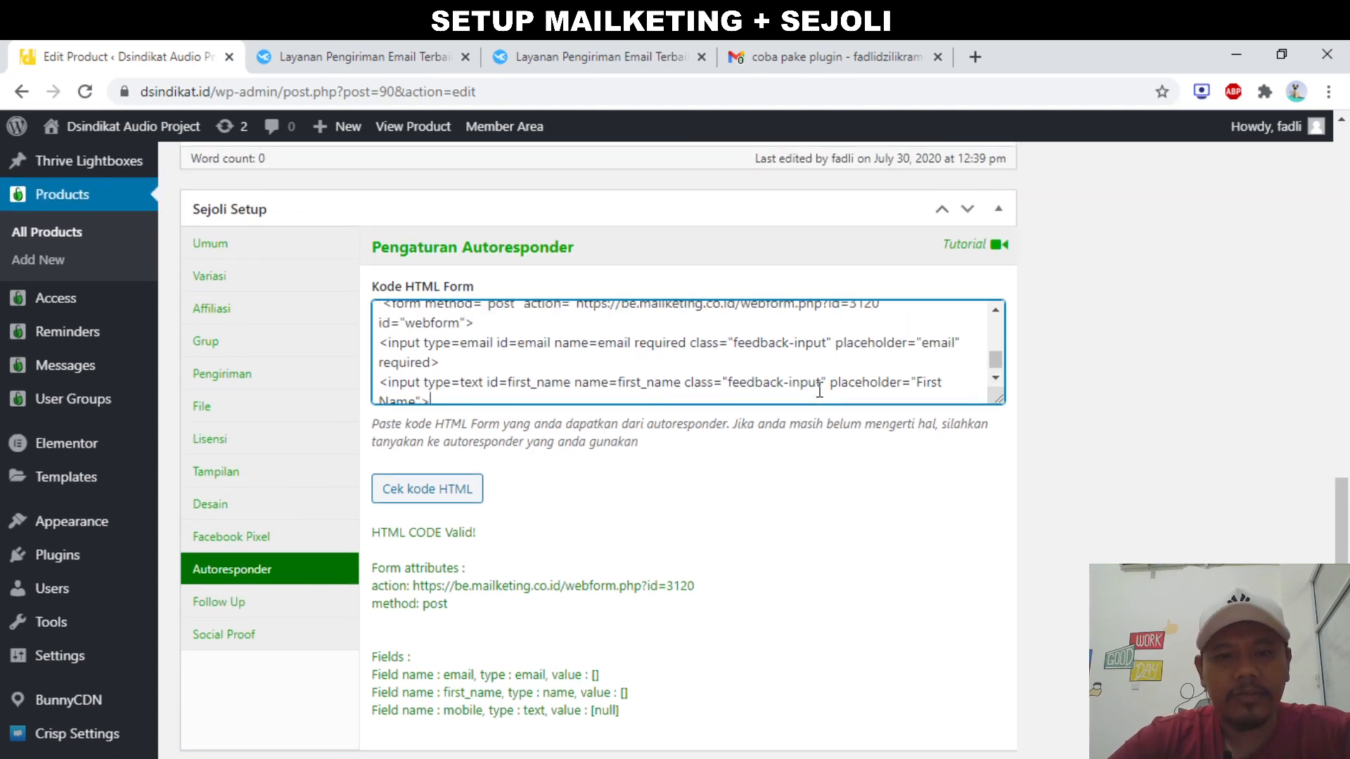
scroll(788, 374, "up", 8)
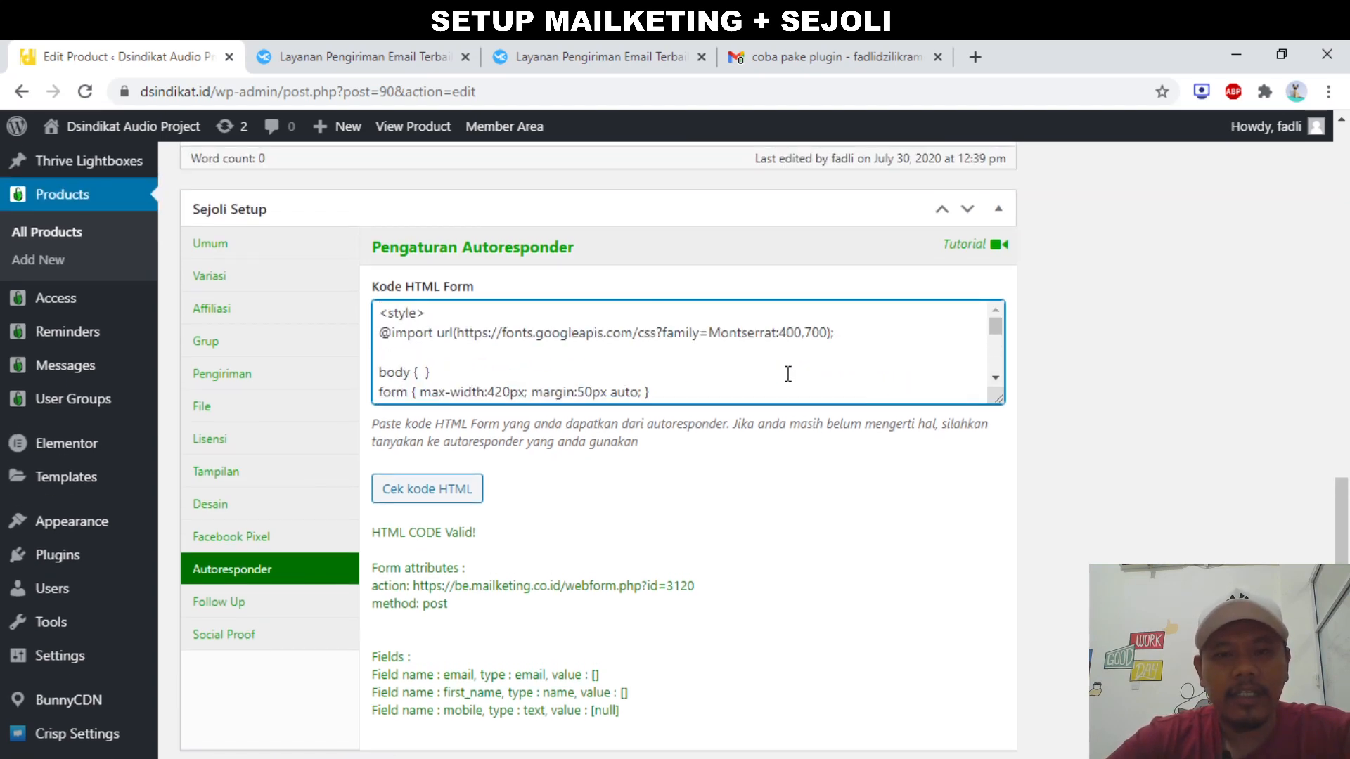
scroll(870, 299, "up", 10)
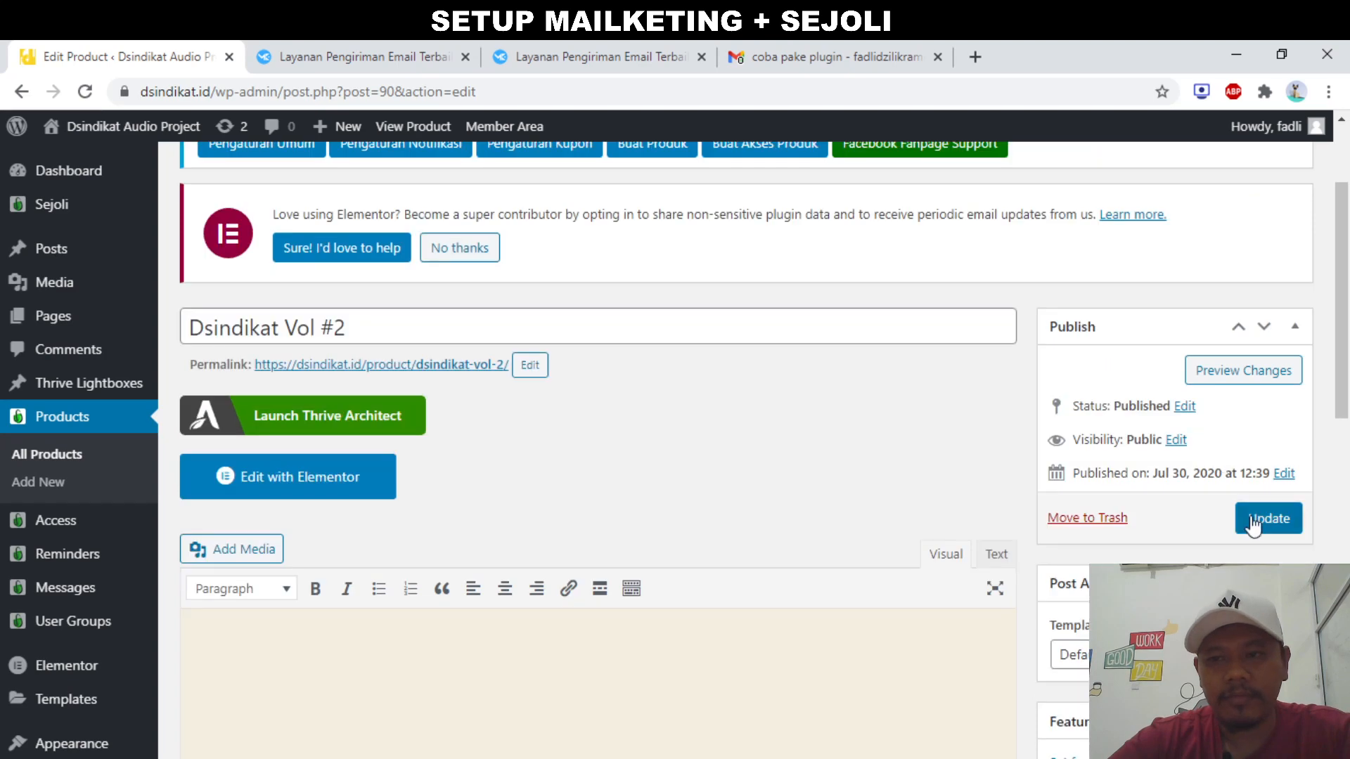
left_click(1255, 521)
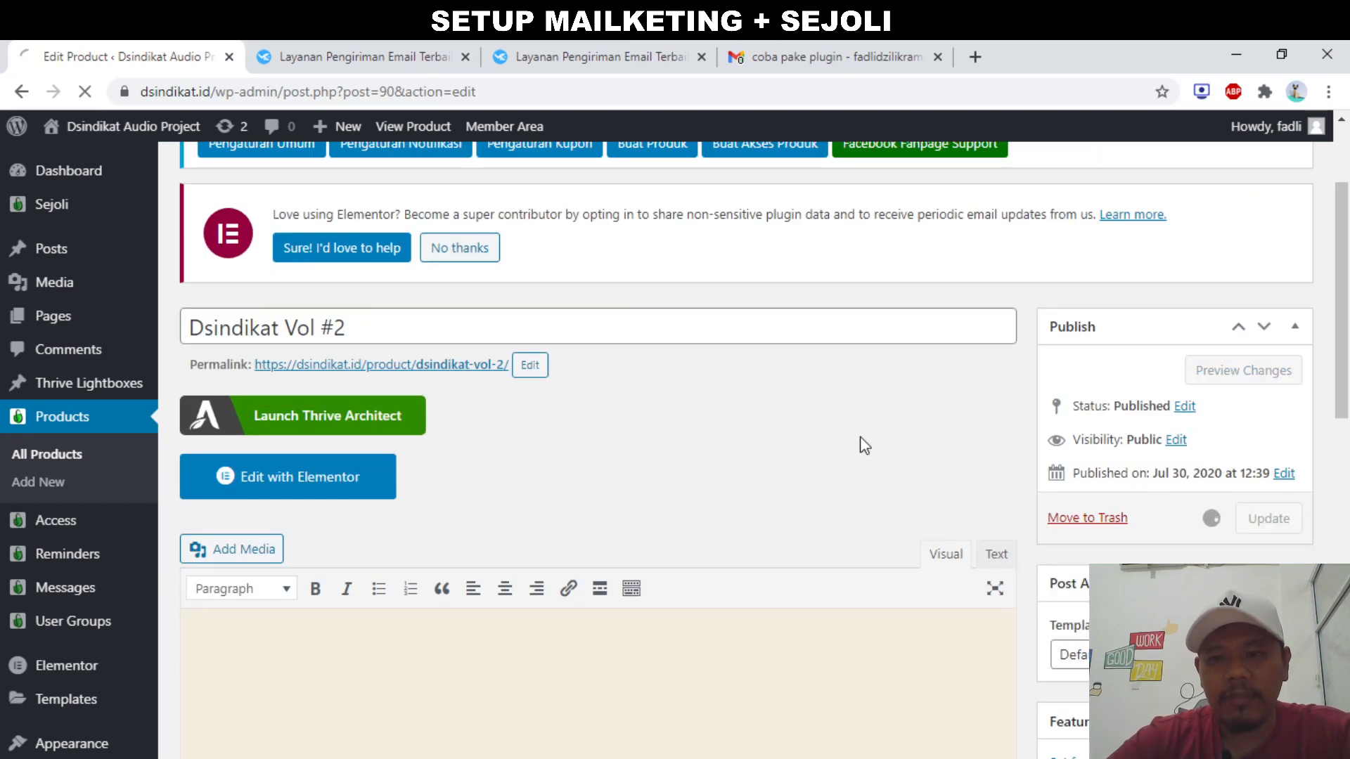
Look over the updated Dsindikat Vol #2 product page down to its Sejoli Setup section
scroll(837, 444, "down", 5)
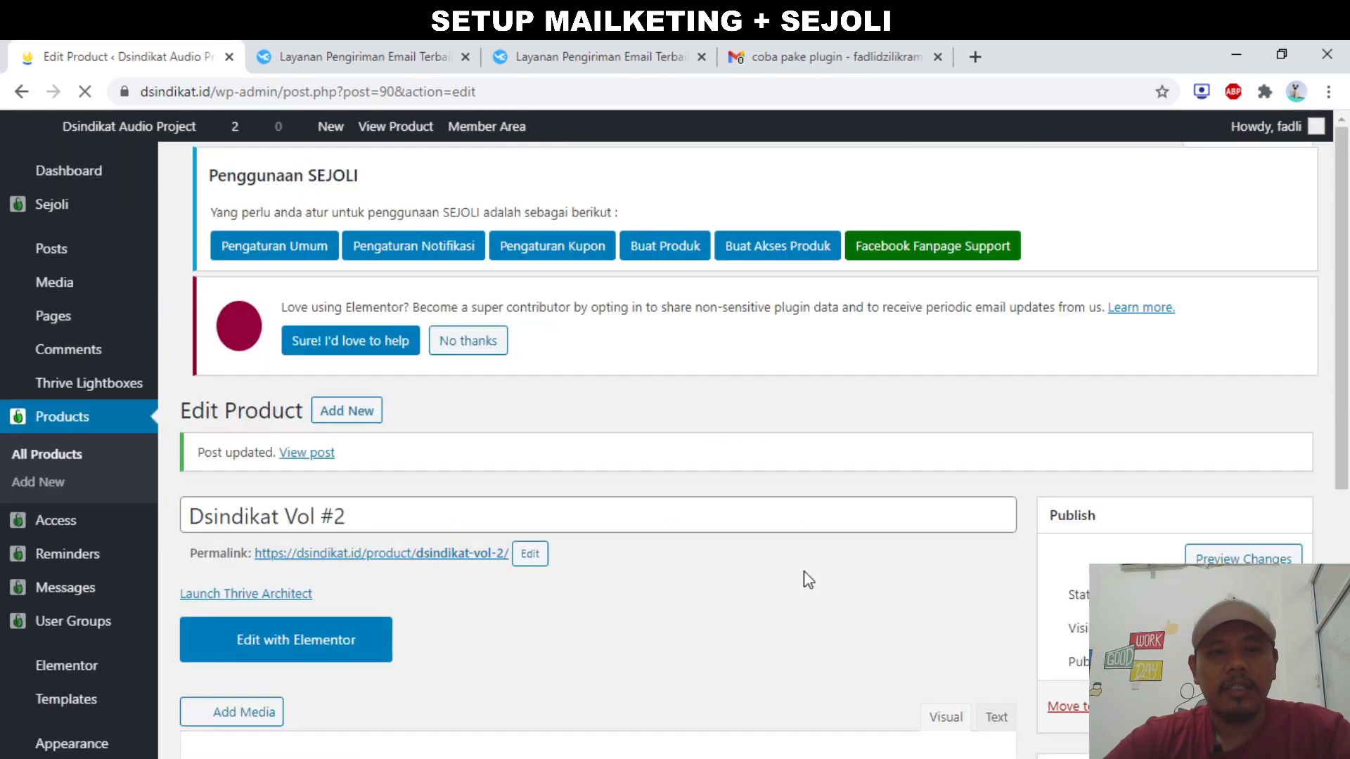
scroll(804, 571, "down", 4)
scroll(804, 572, "down", 2)
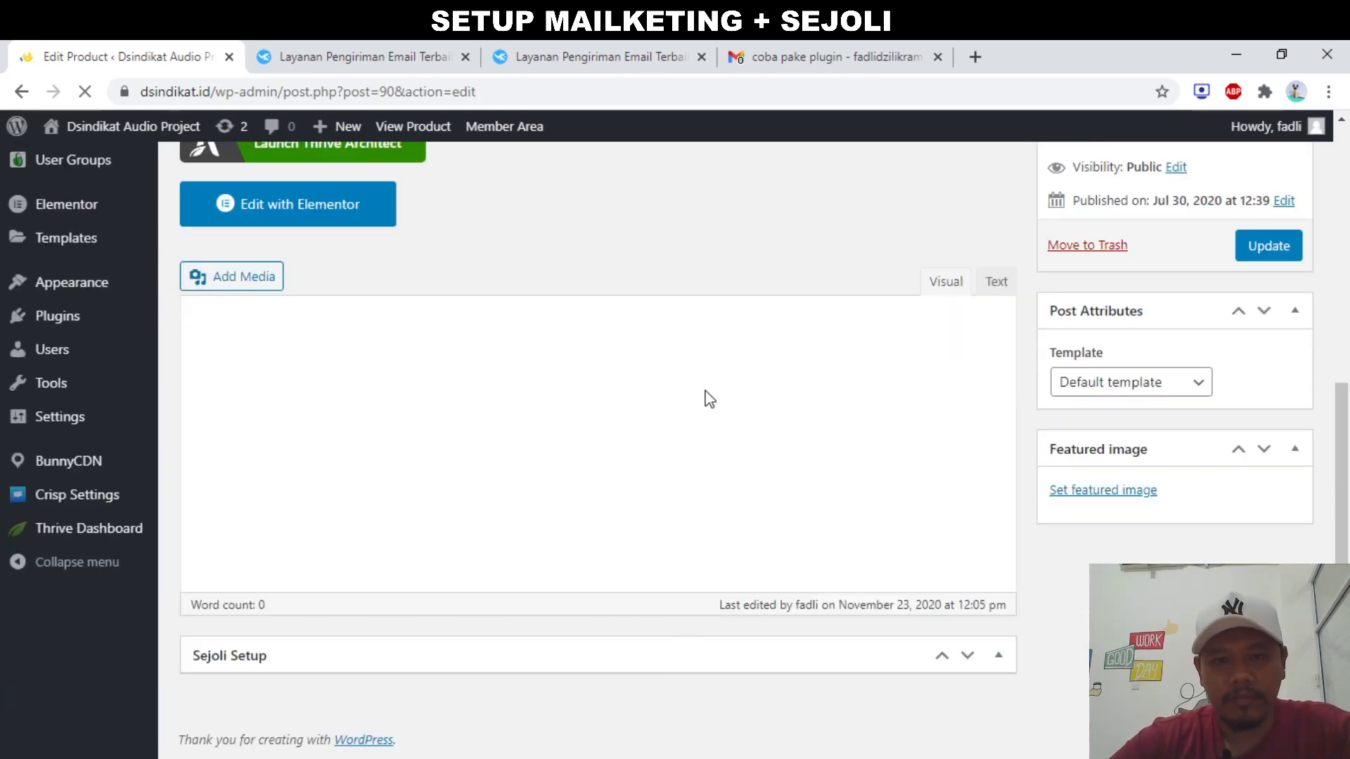
scroll(704, 196, "up", 1)
scroll(675, 302, "up", 2)
scroll(648, 406, "down", 5)
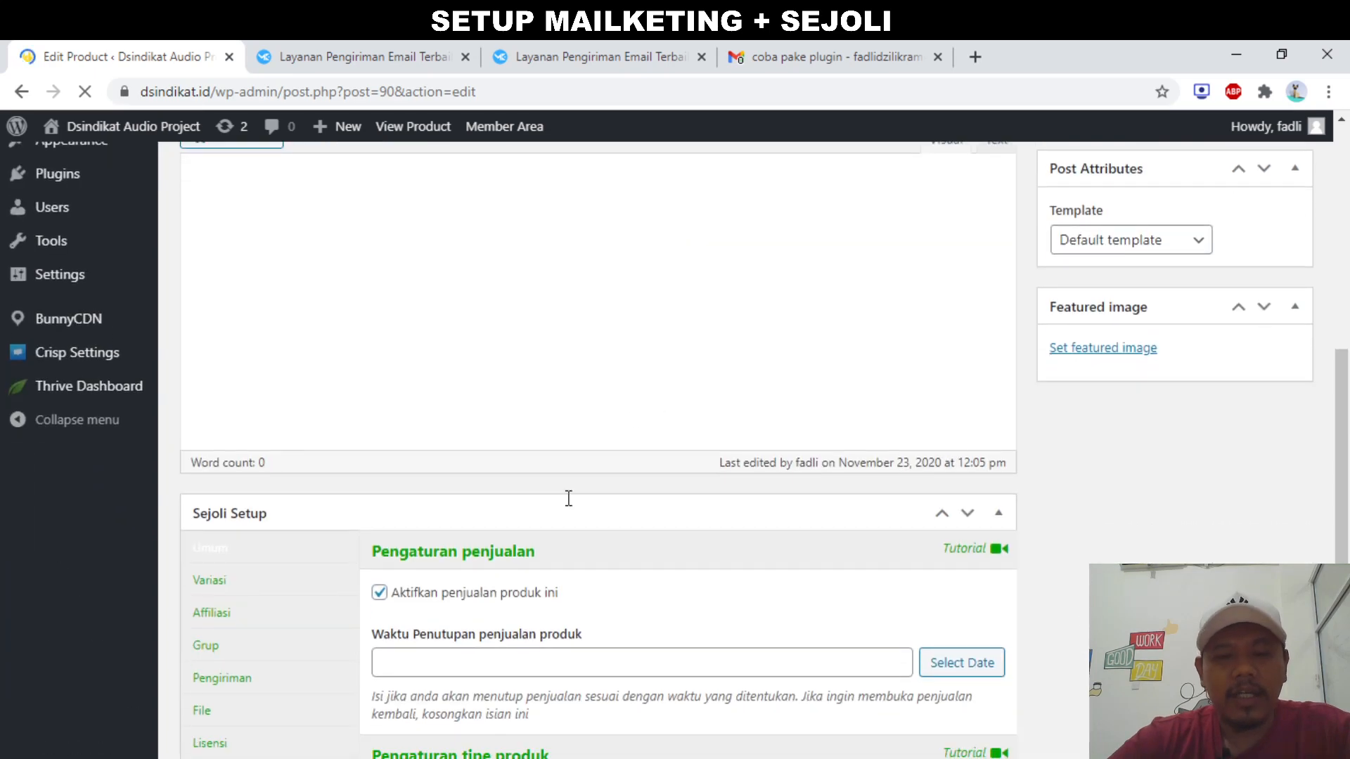
scroll(568, 497, "down", 4)
scroll(568, 497, "down", 3)
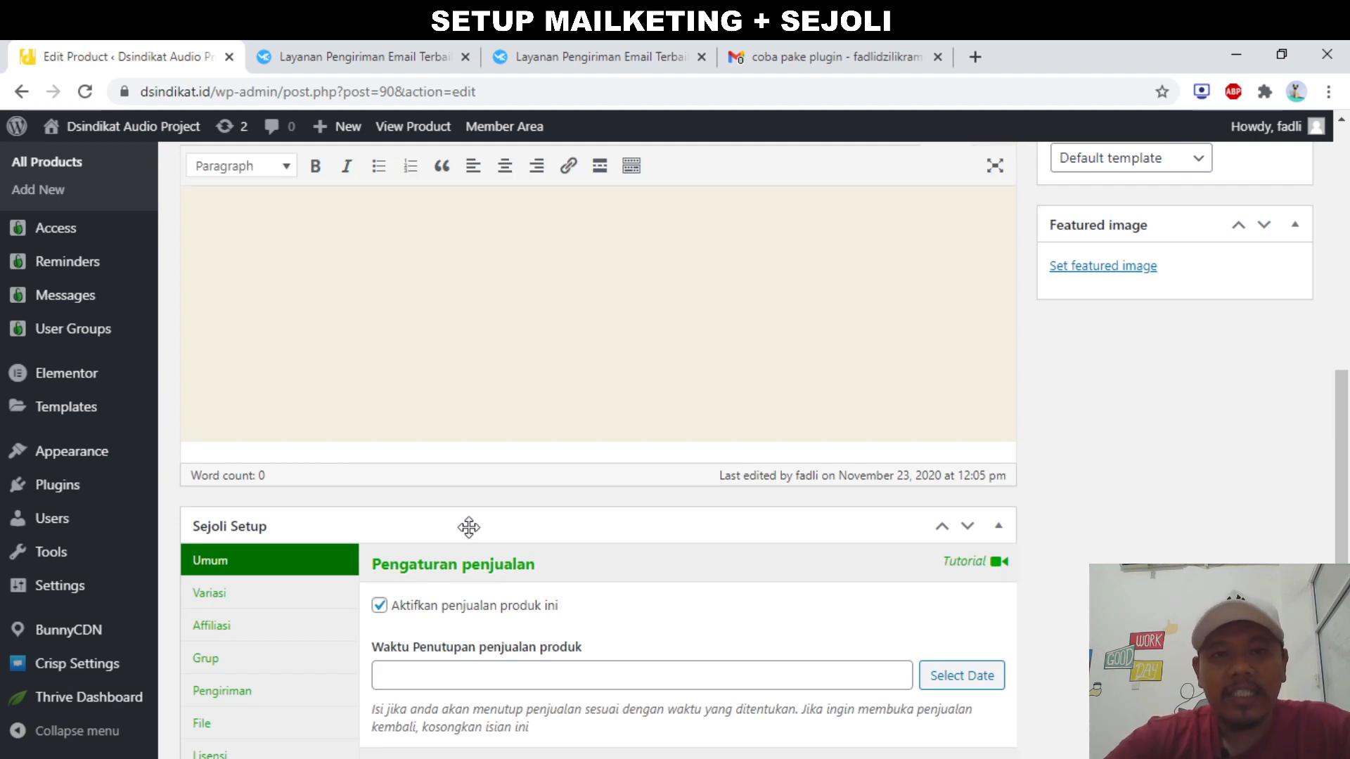
Switch to Mailketing, open the subscriber lists and locate the All Data Sindikat list
left_click(293, 52)
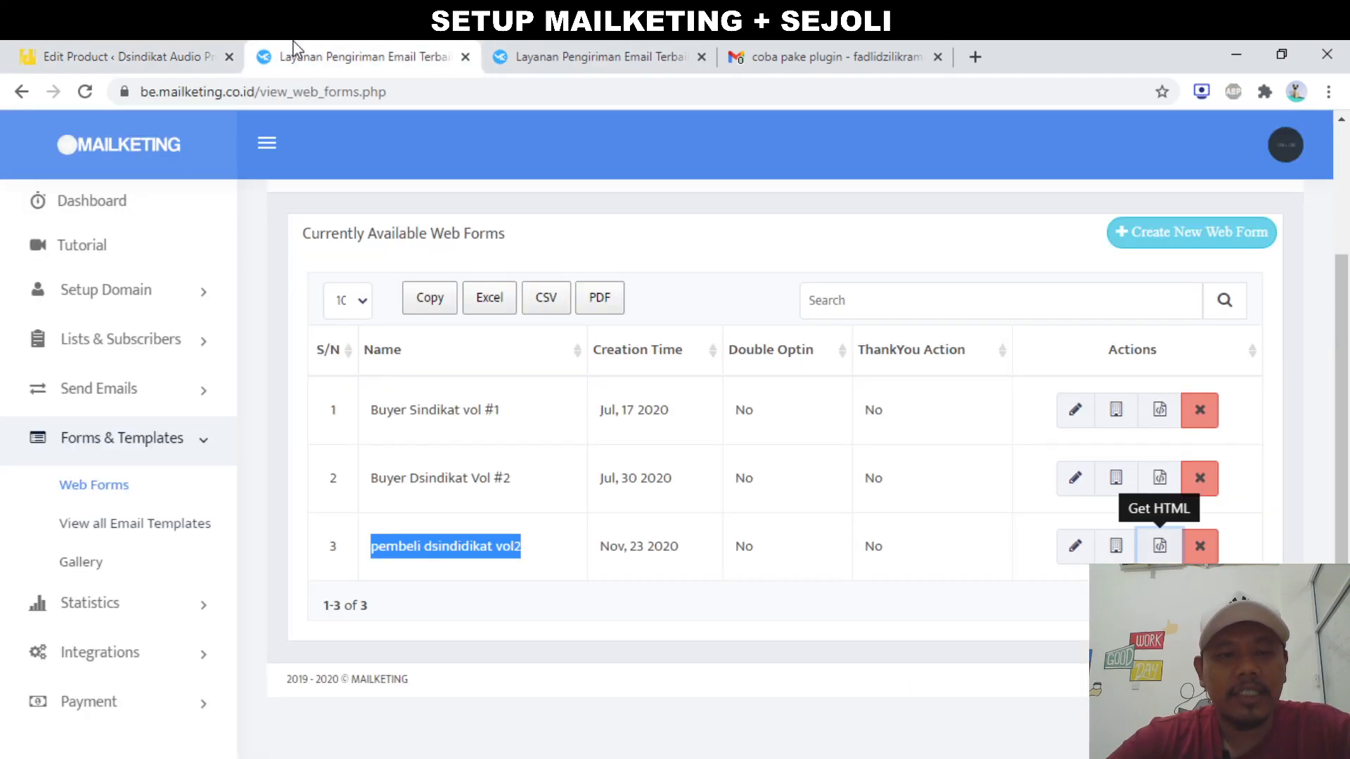
left_click(144, 348)
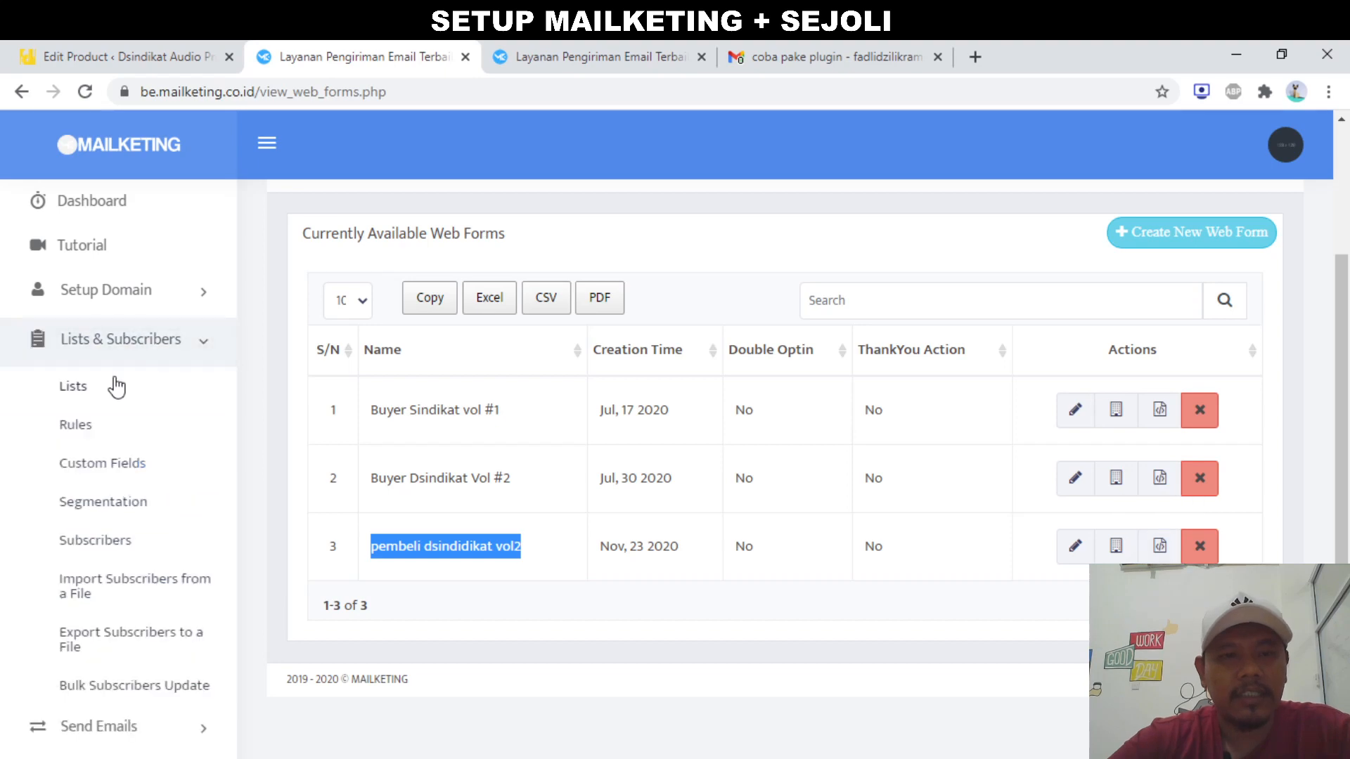
left_click(115, 383)
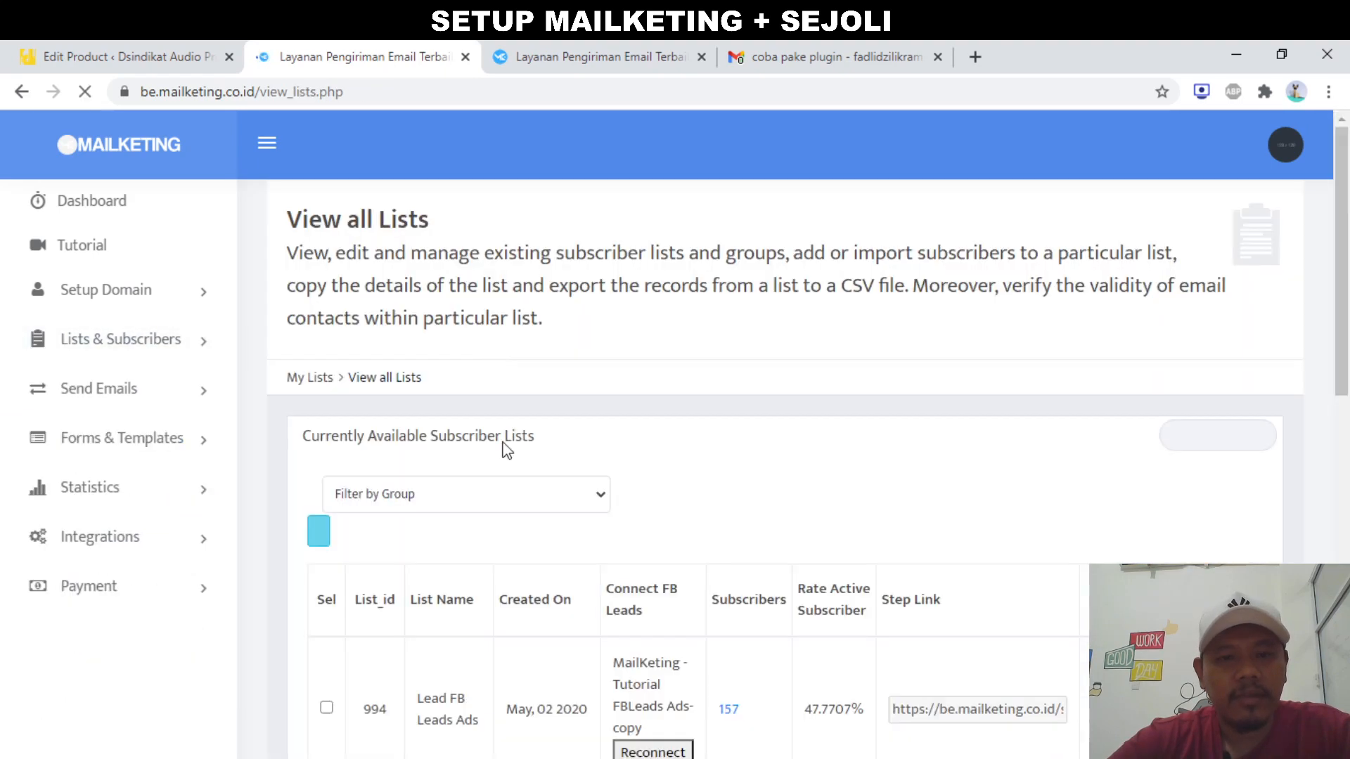
scroll(503, 445, "down", 4)
scroll(494, 548, "down", 3)
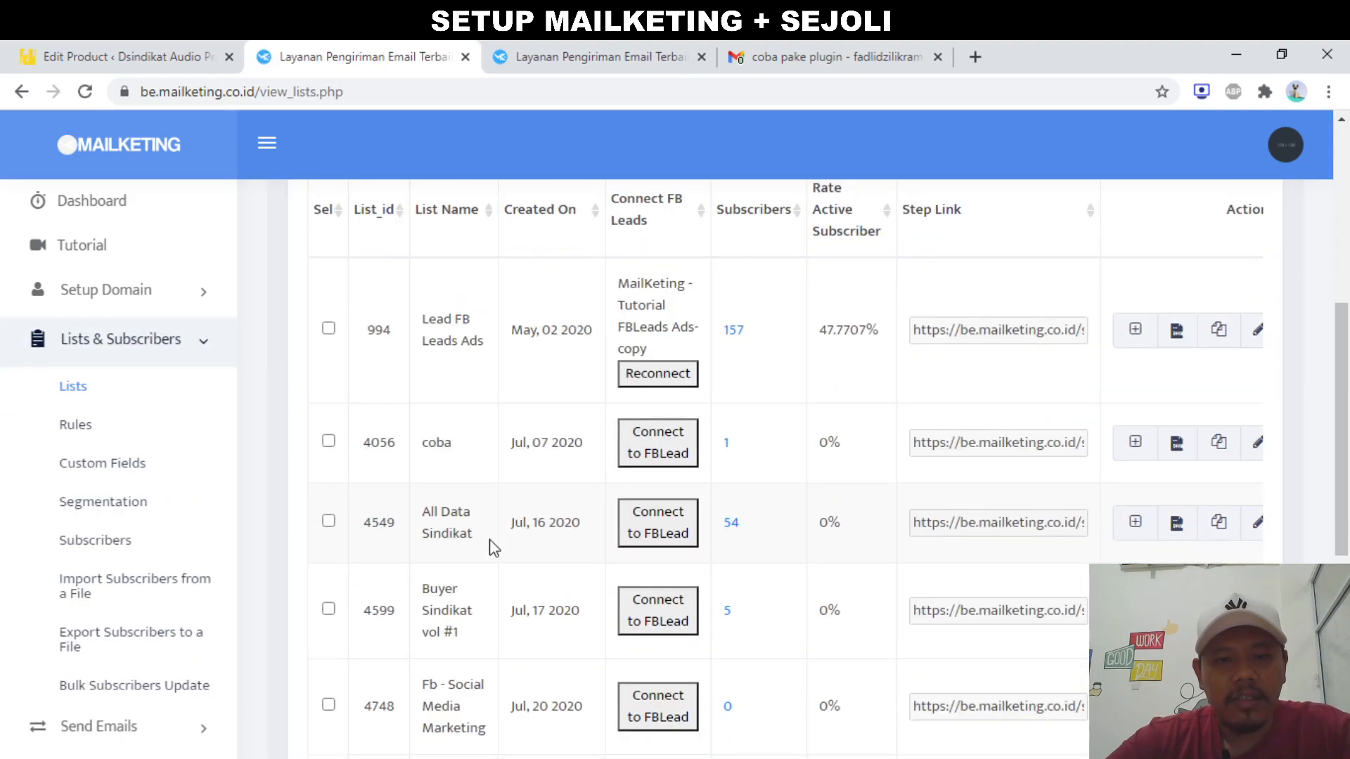
scroll(492, 544, "down", 1)
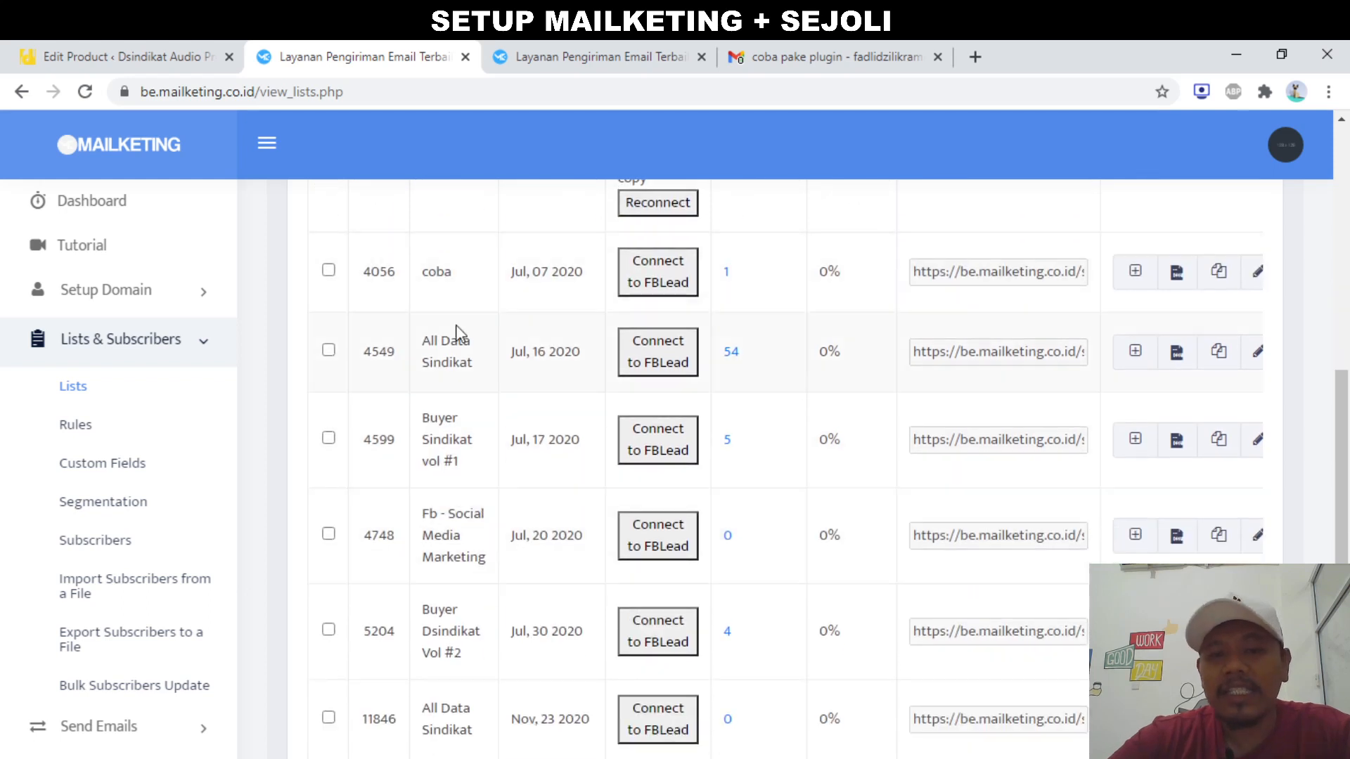
triple_click(457, 363)
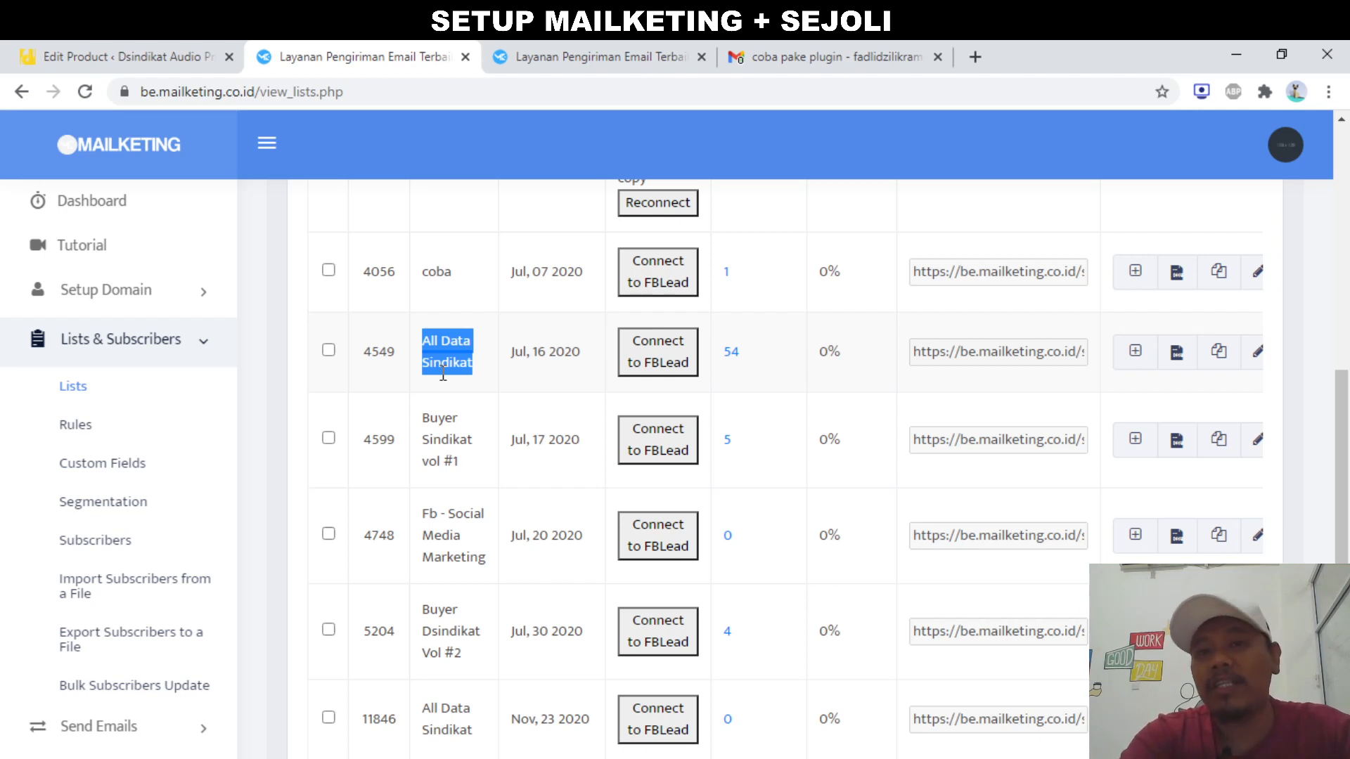
scroll(443, 375, "down", 2)
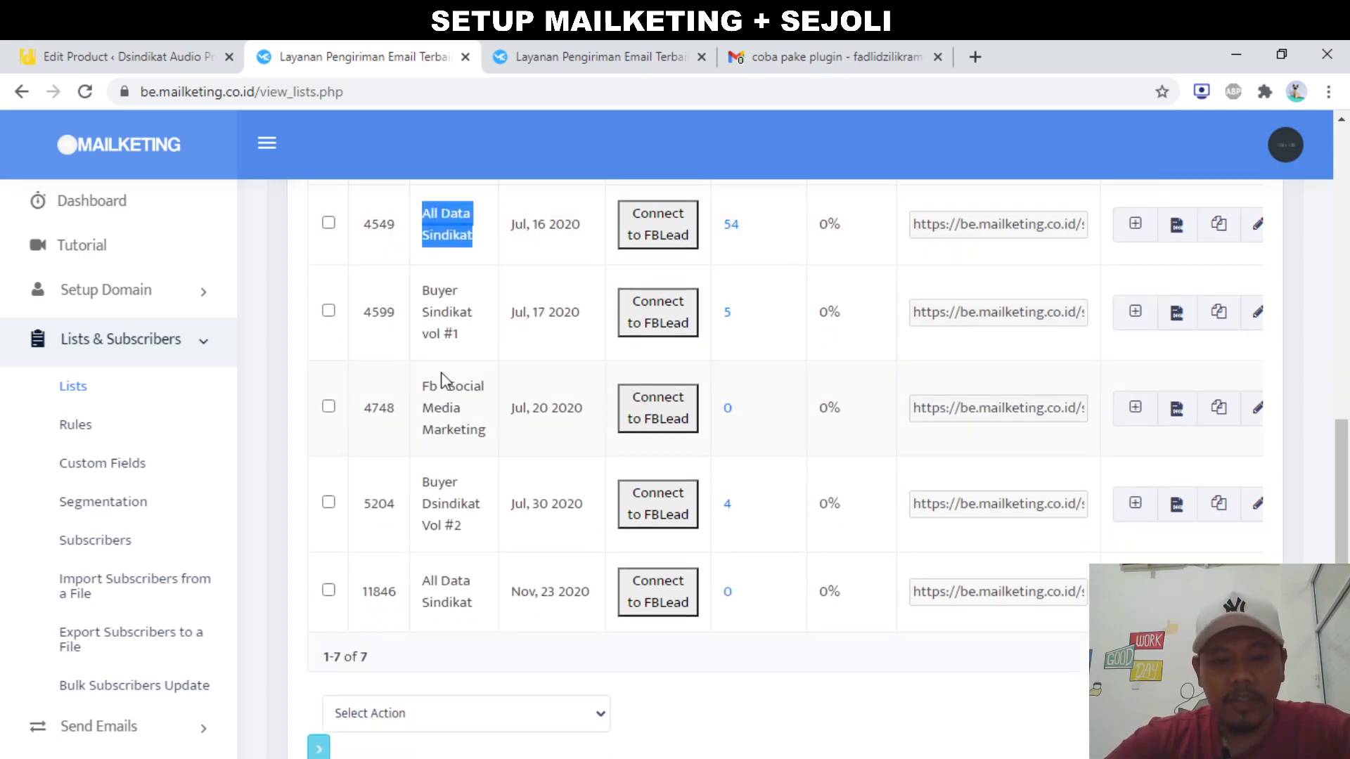
scroll(442, 382, "up", 1)
Check the Dsindikat Vol #2 product in WordPress and find the matching Buyer Dsindikat Vol #2 list in Mailketing
left_click(90, 40)
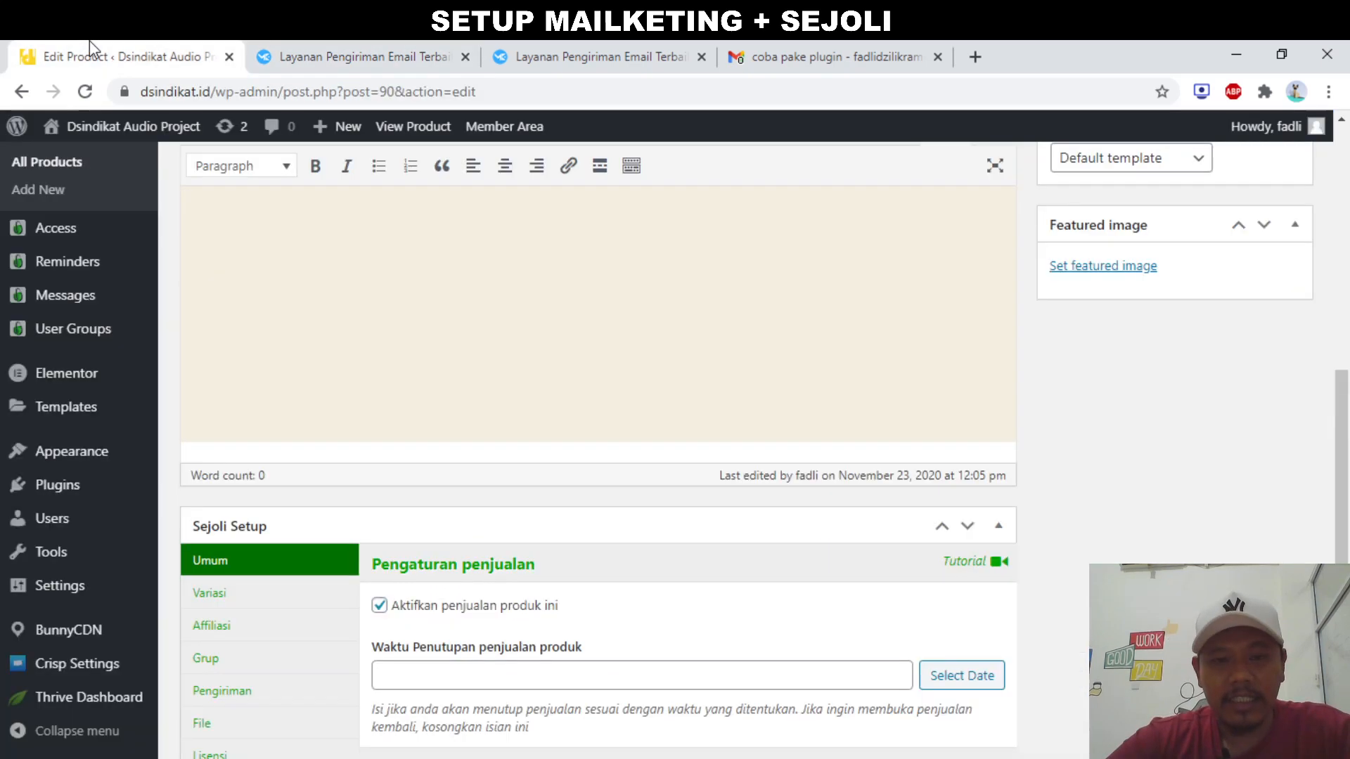
scroll(364, 506, "up", 8)
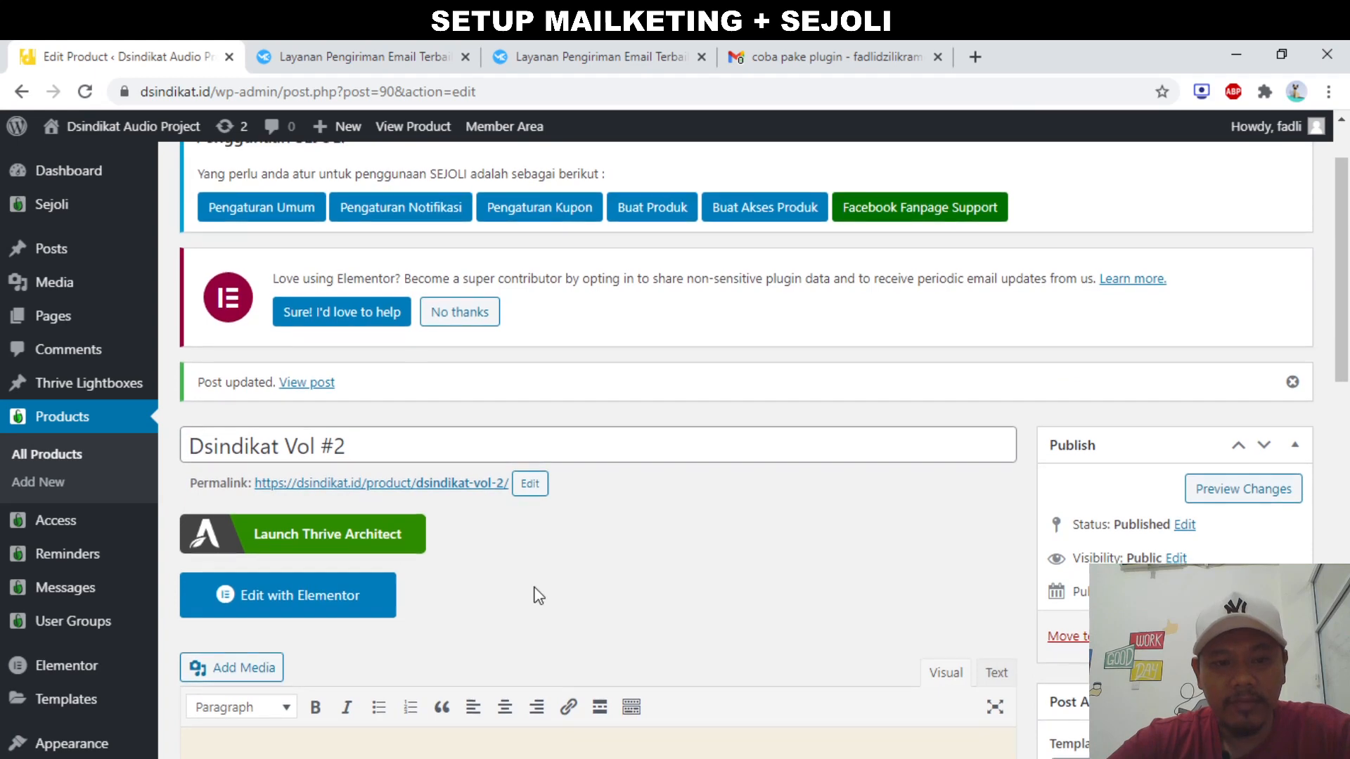
scroll(536, 590, "down", 1)
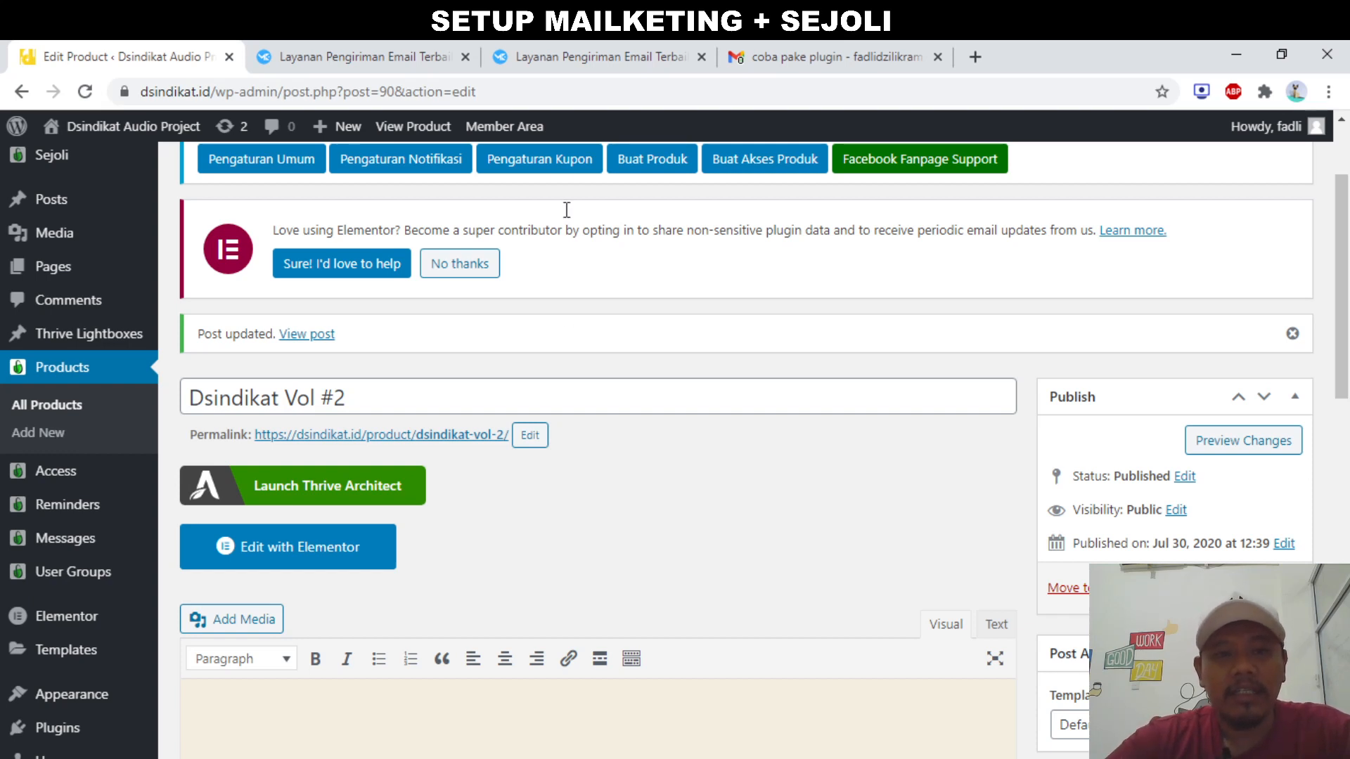
left_click(392, 56)
scroll(466, 444, "down", 1)
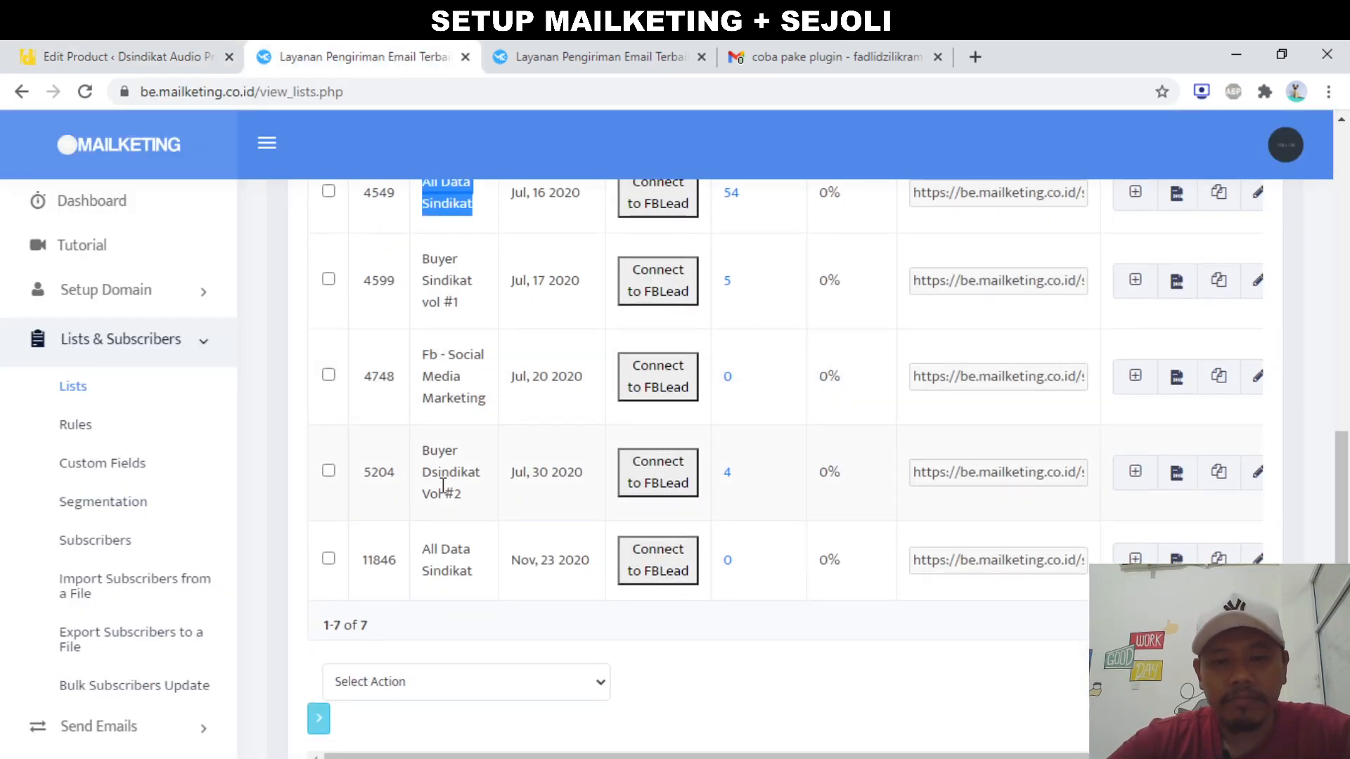
triple_click(447, 467)
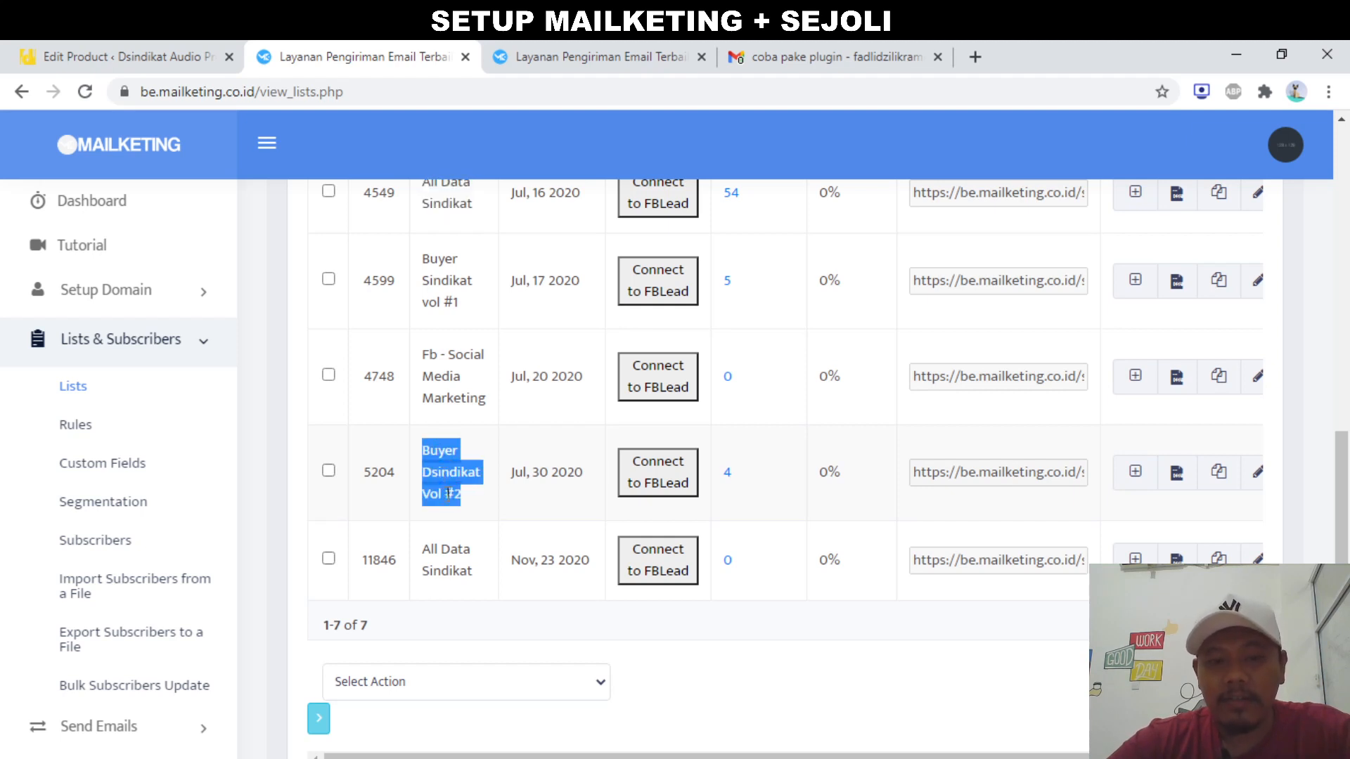
Return to WordPress and open the overview of all Sejoli products
left_click(113, 55)
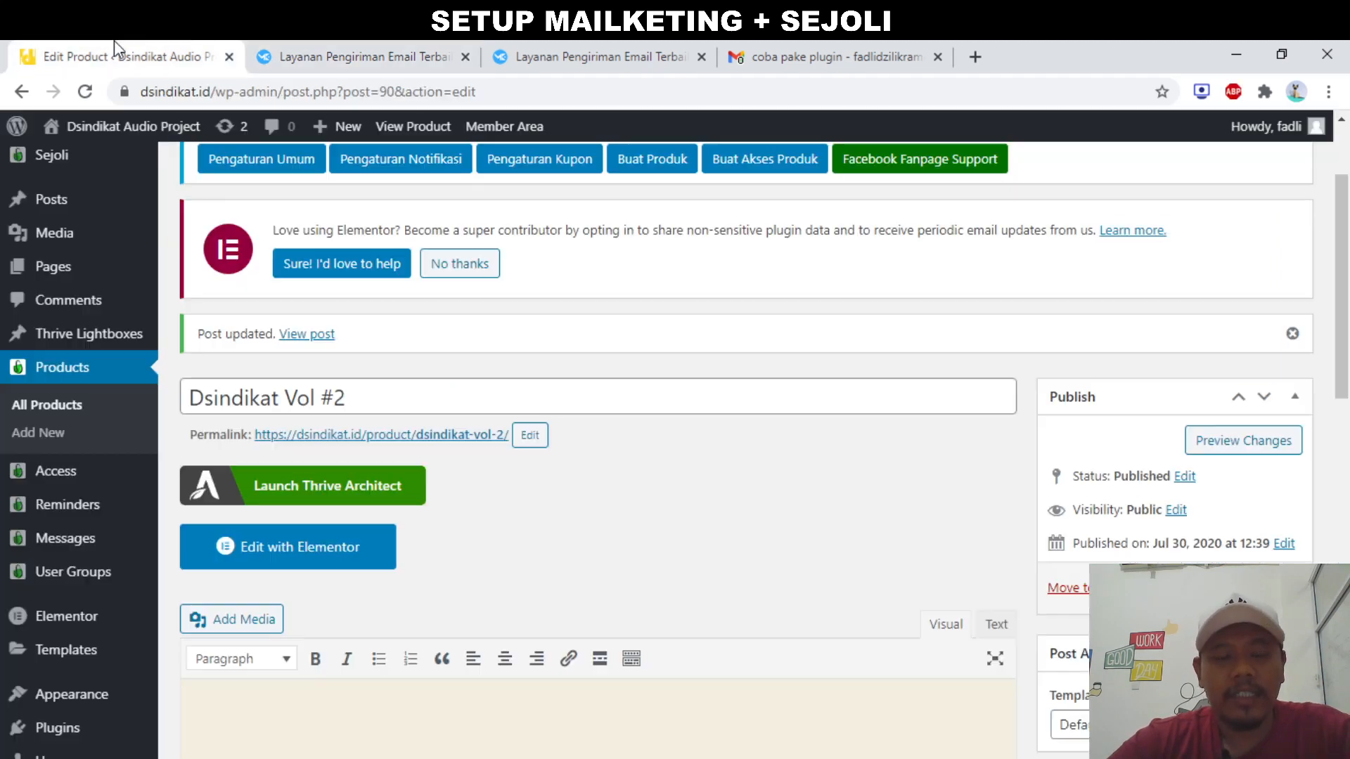
left_click(85, 405)
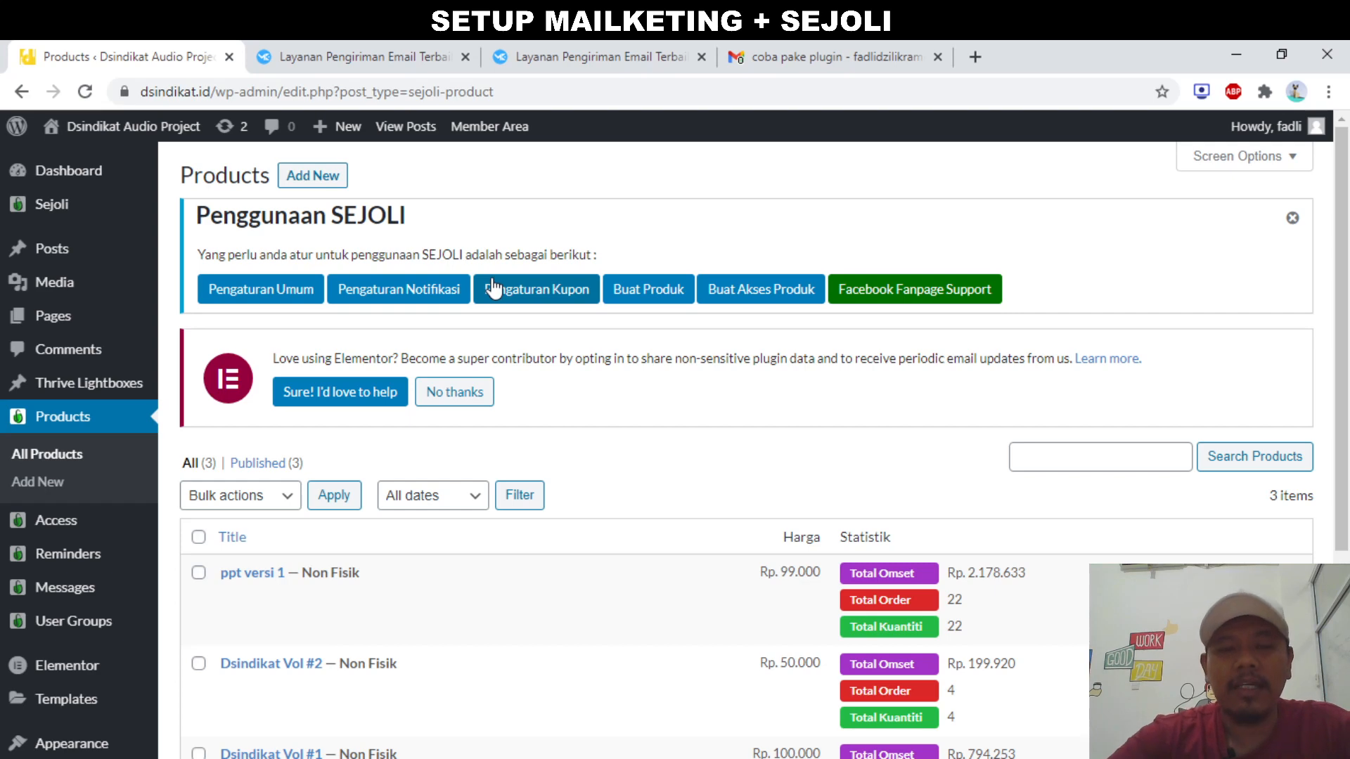
scroll(610, 401, "down", 3)
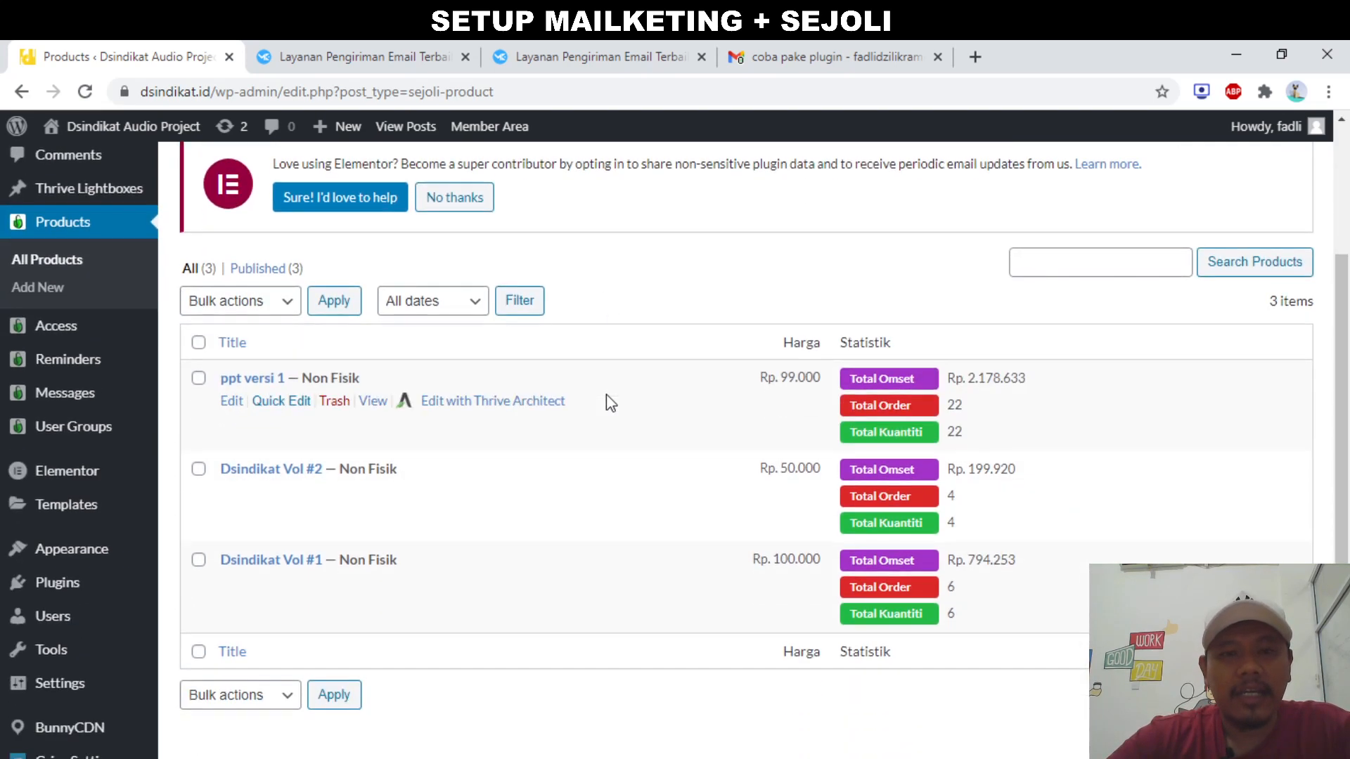
Switch to Mailketing and examine the Buyer Sindikat vol #1, Buyer Dsindikat Vol #2 and Fb - Social Media Marketing lists
left_click(603, 58)
left_click(422, 56)
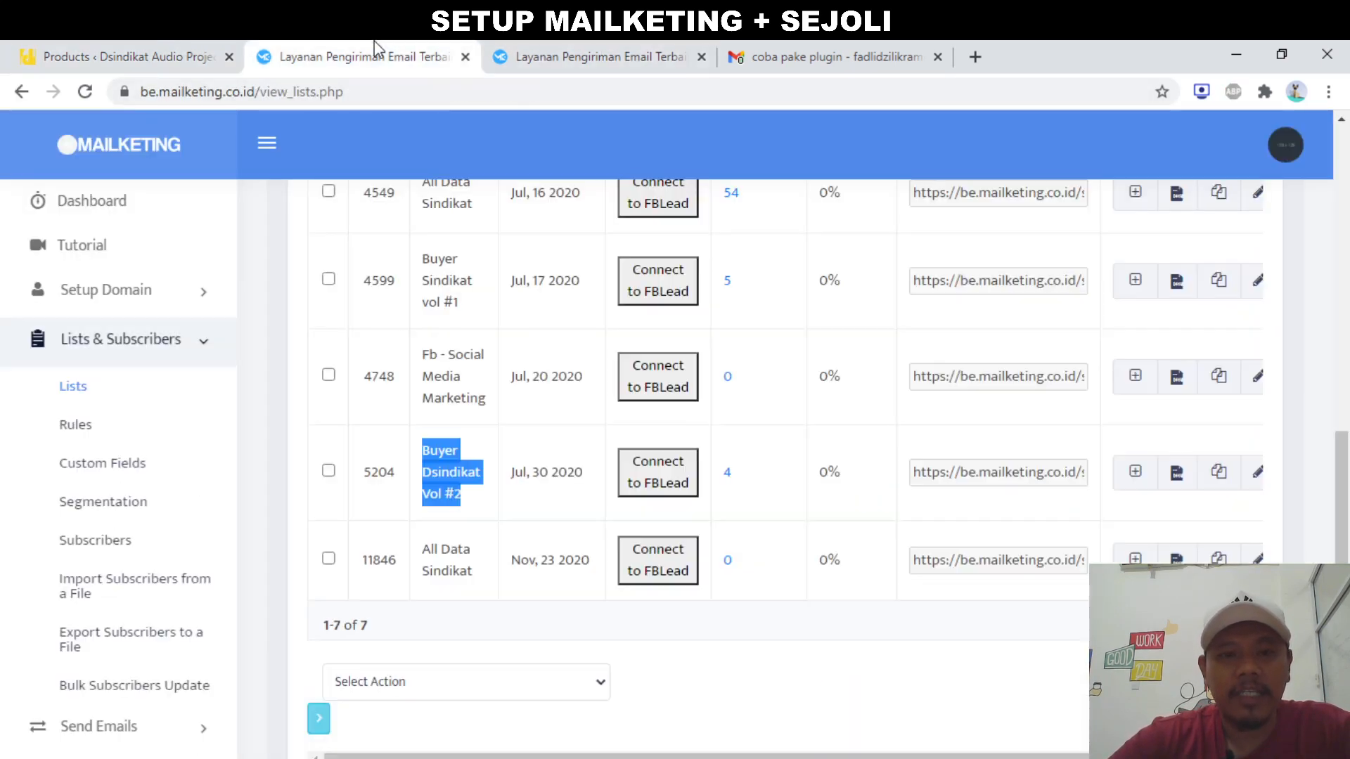
scroll(409, 419, "down", 1)
scroll(408, 418, "up", 3)
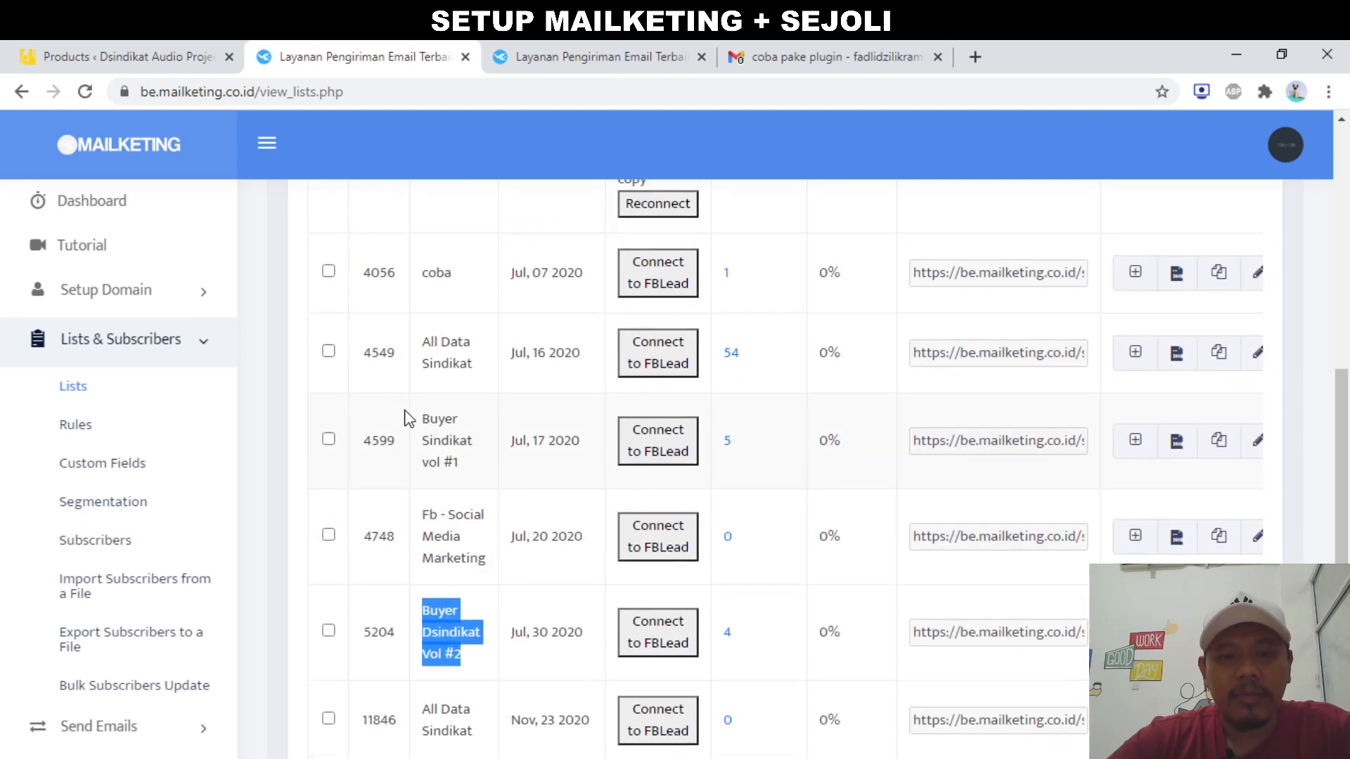
triple_click(451, 441)
scroll(465, 498, "down", 2)
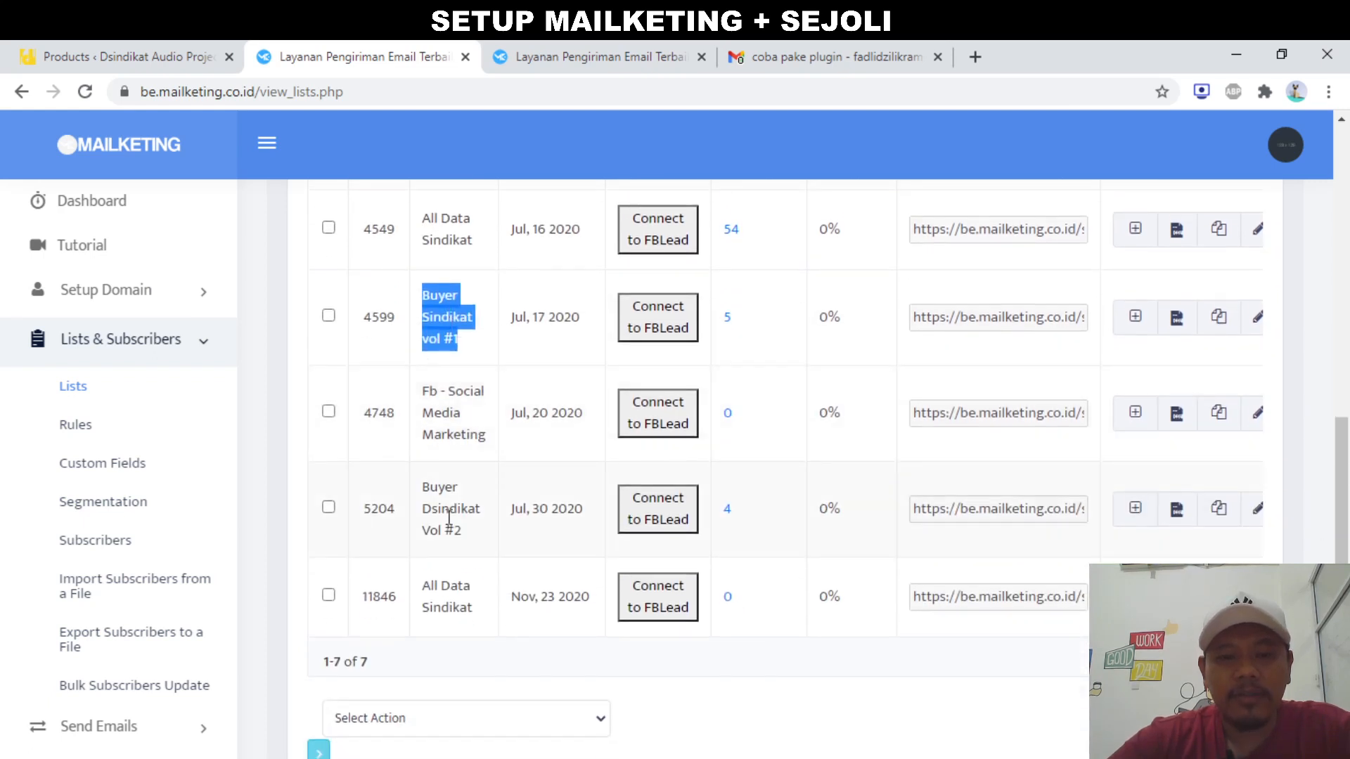
triple_click(450, 509)
scroll(471, 460, "up", 1)
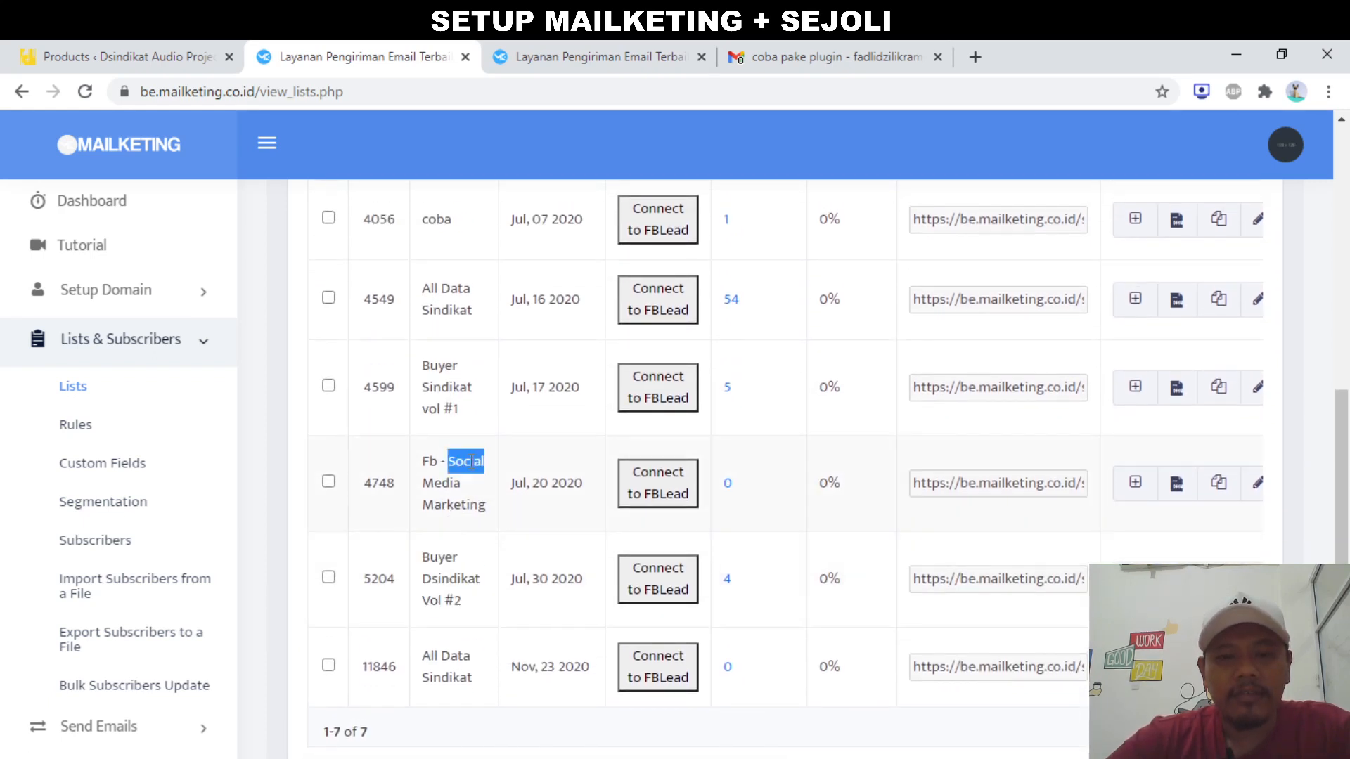
triple_click(471, 461)
scroll(471, 464, "up", 3)
scroll(469, 462, "up", 1)
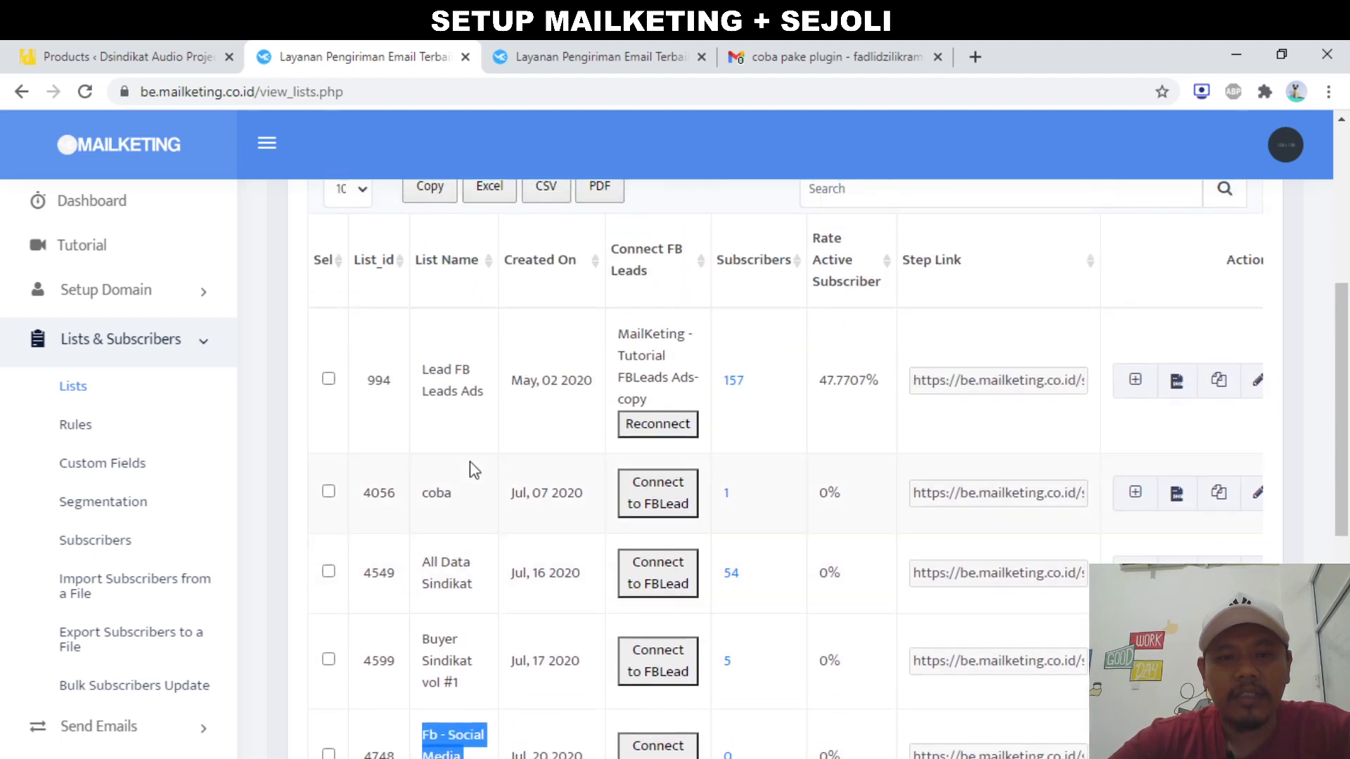
Review the All Data Sindikat list created in July alongside the buyer lists, and the options for managing lists and subscribers
scroll(470, 461, "down", 2)
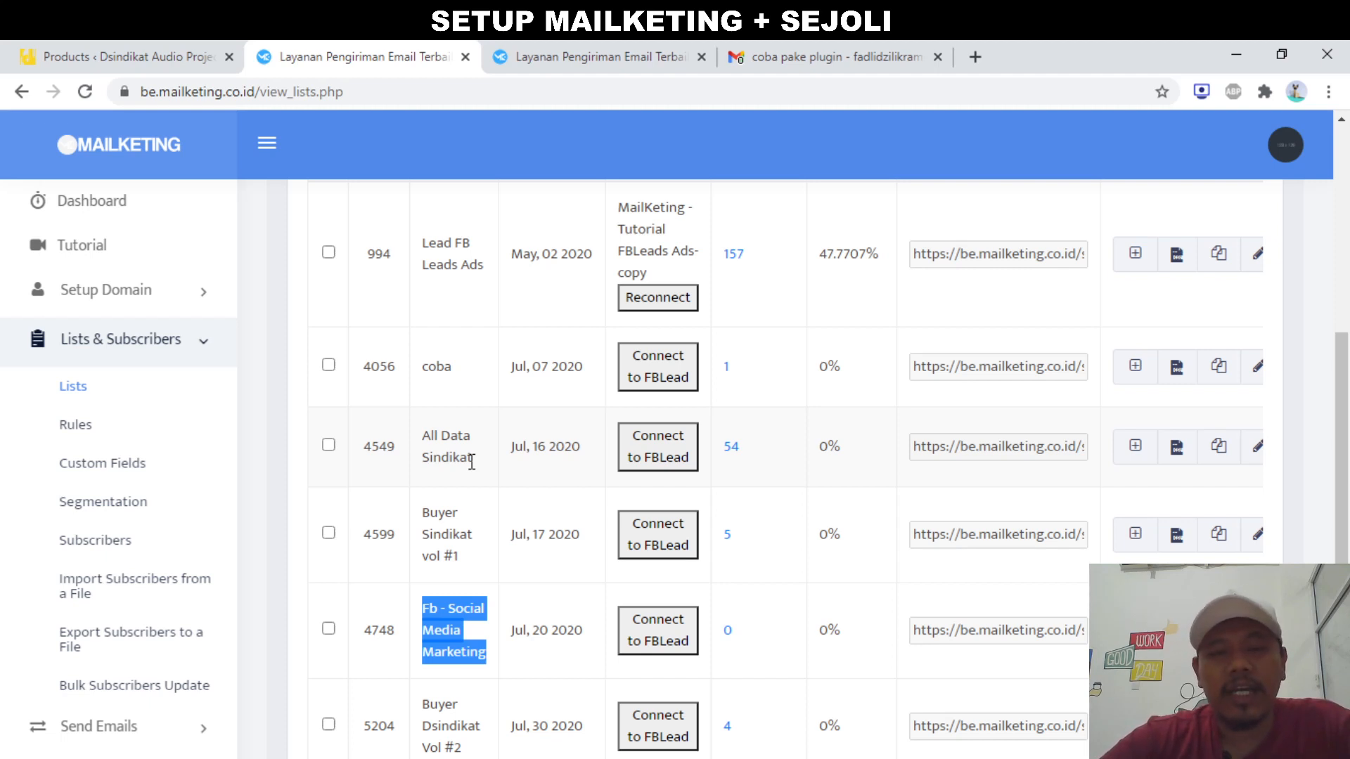
scroll(472, 462, "down", 1)
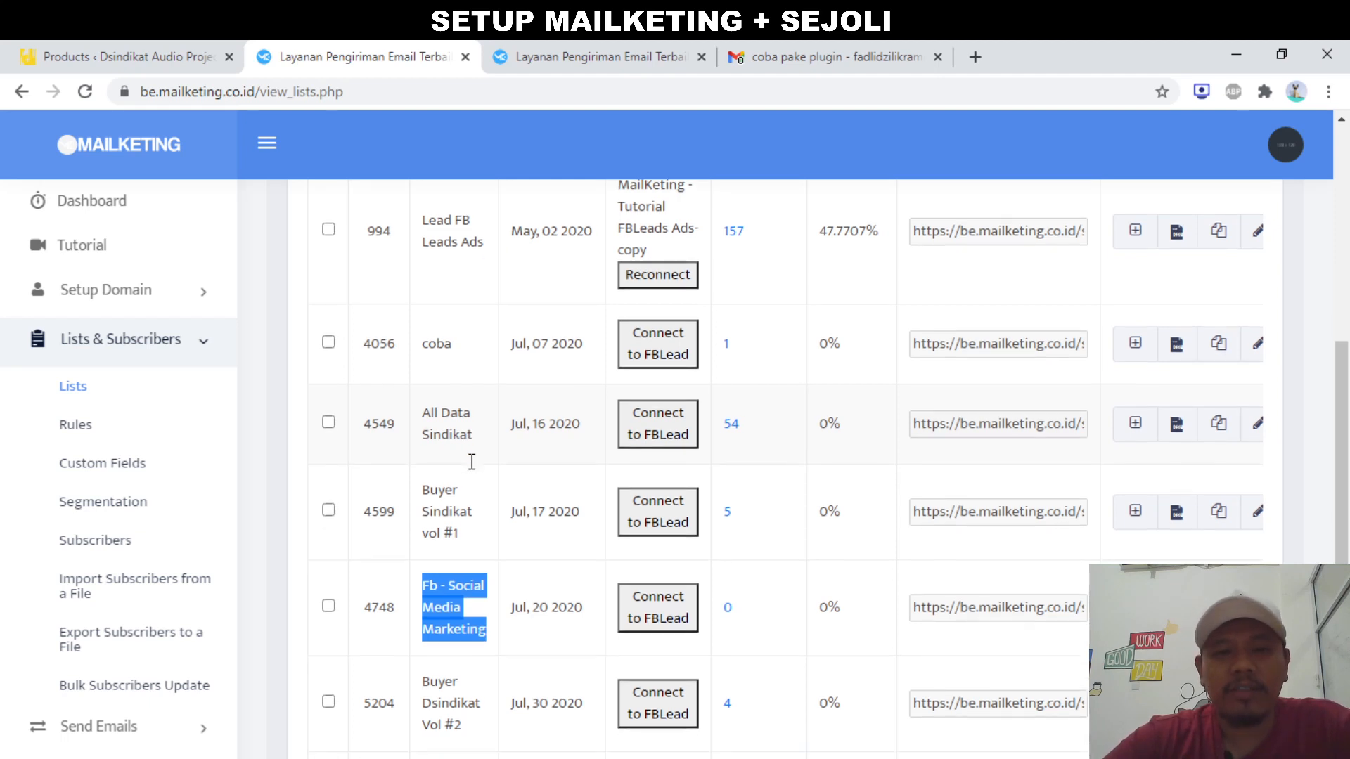
triple_click(465, 441)
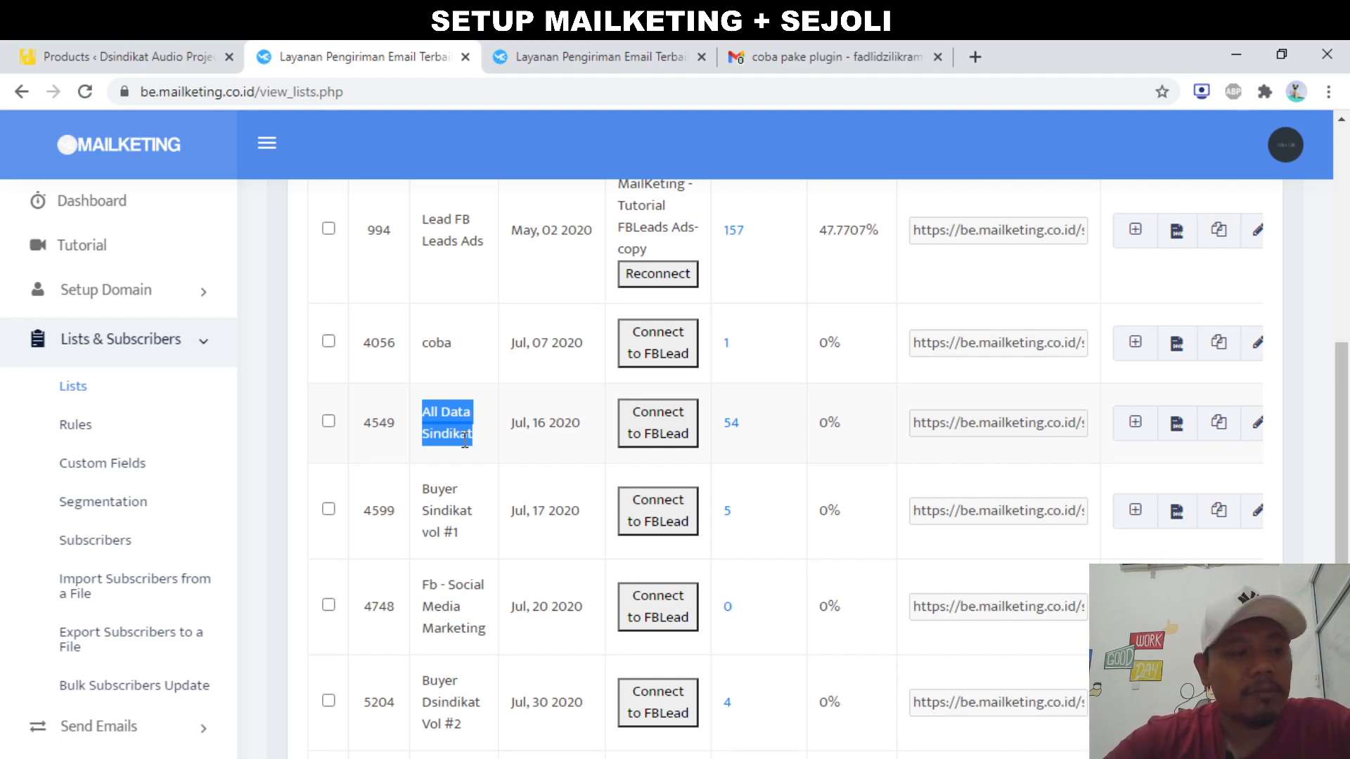
scroll(465, 441, "down", 1)
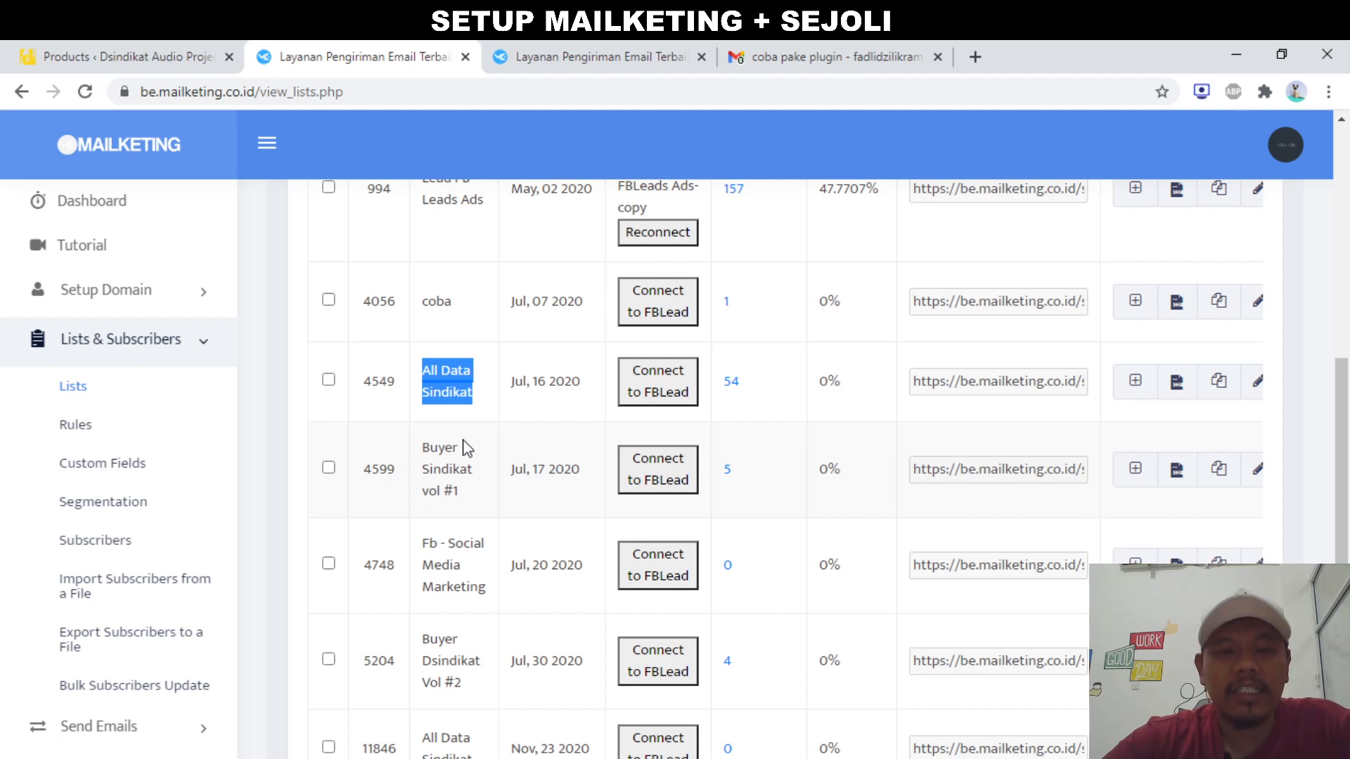
scroll(462, 446, "down", 2)
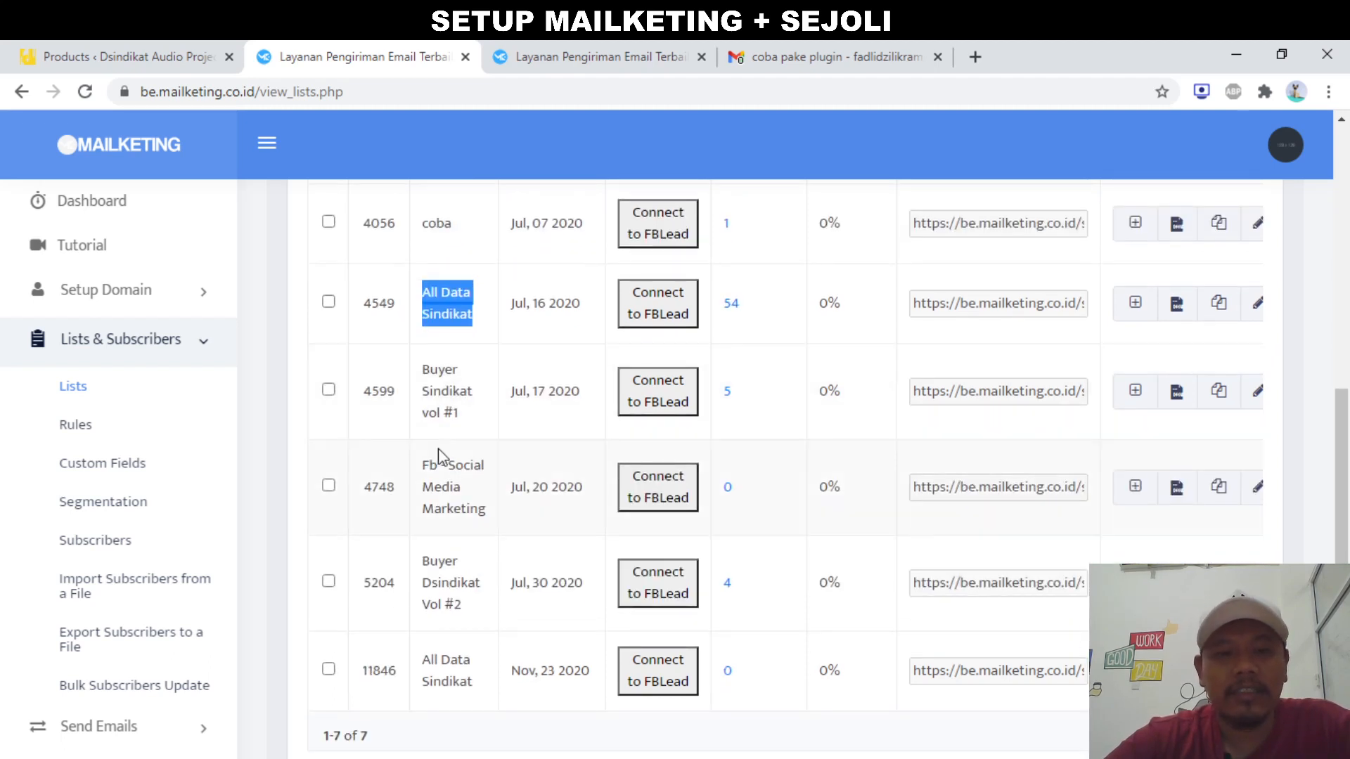
scroll(440, 457, "up", 2)
scroll(440, 456, "up", 2)
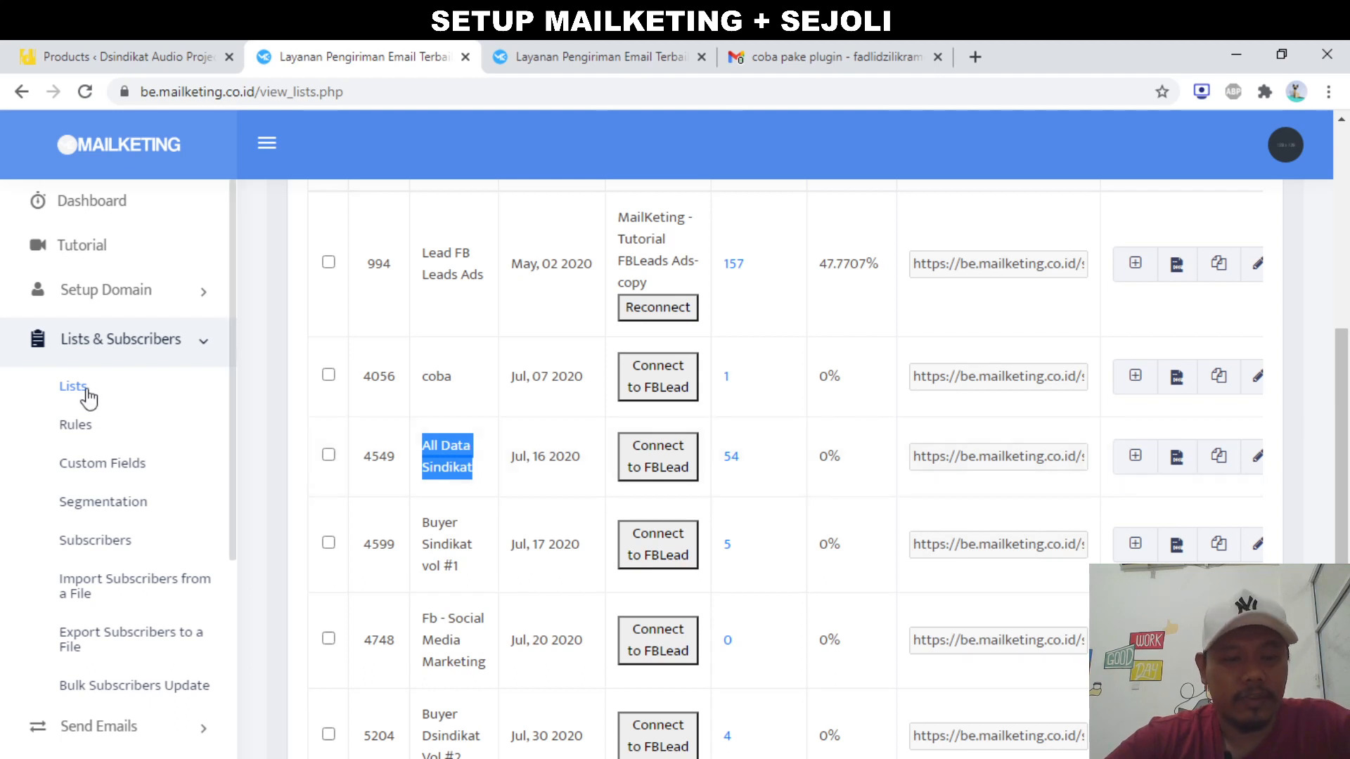
scroll(129, 467, "down", 2)
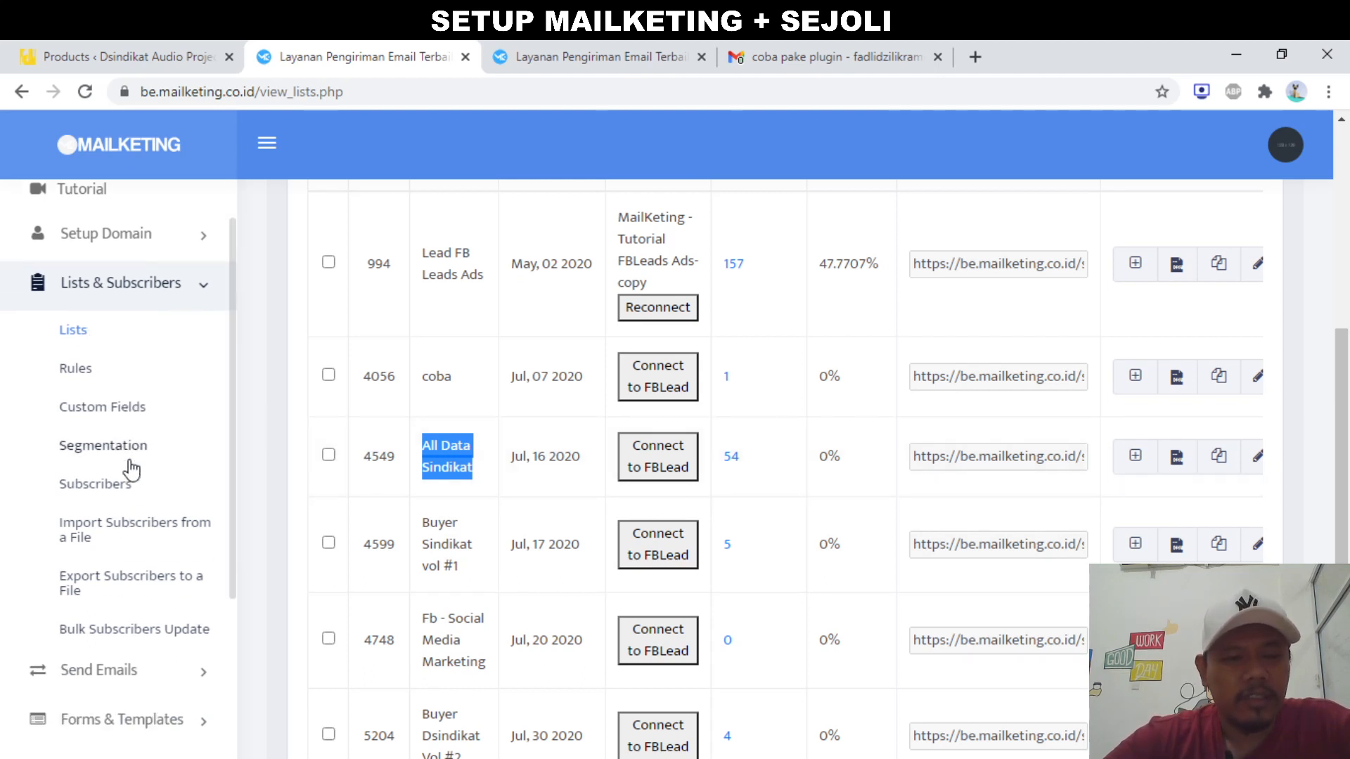
scroll(129, 467, "up", 1)
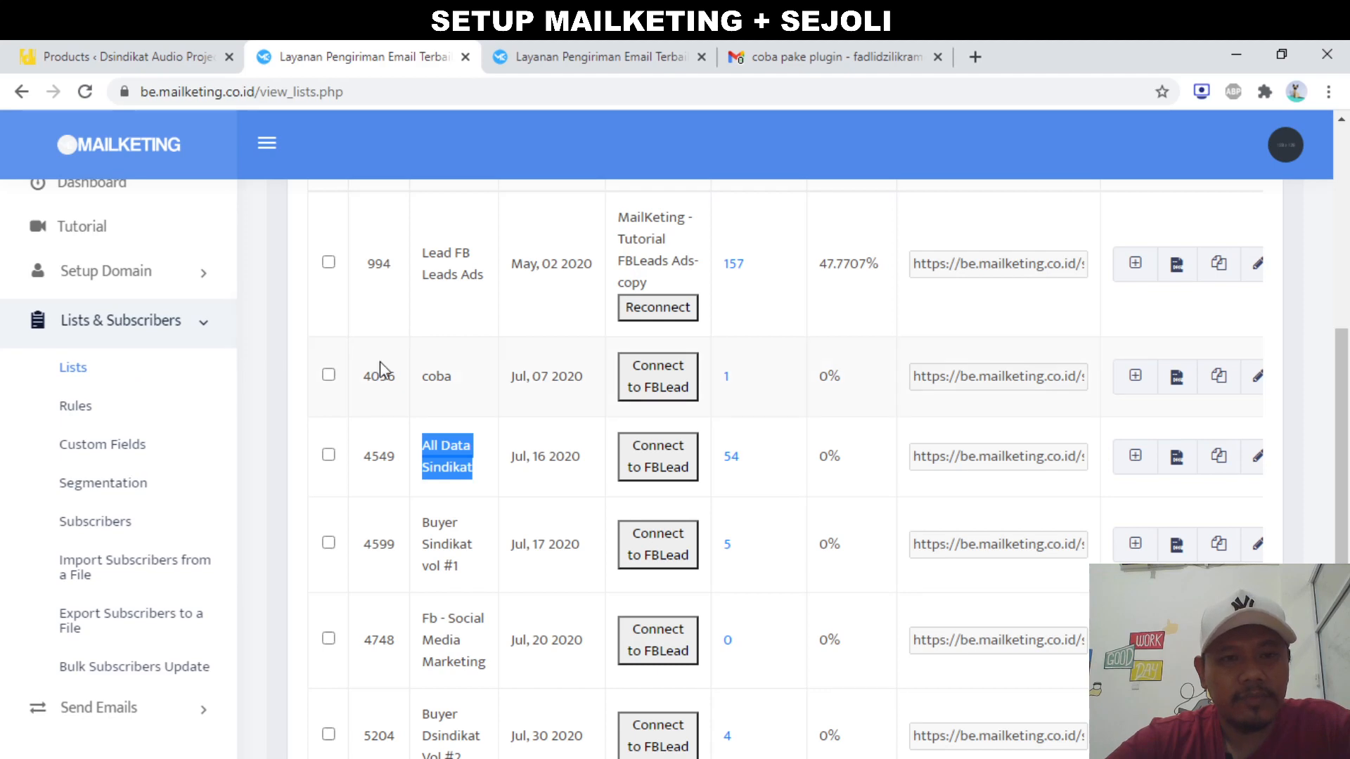
scroll(380, 365, "up", 5)
scroll(431, 364, "up", 4)
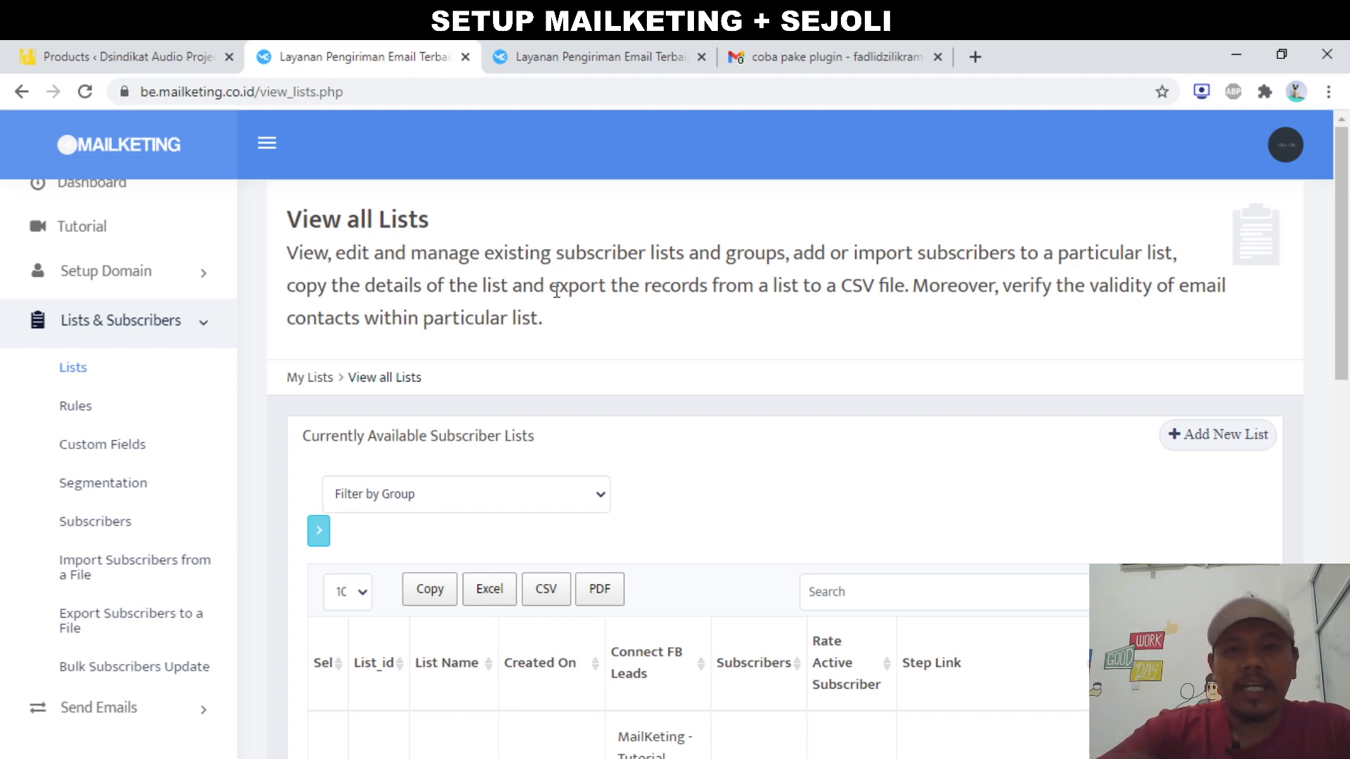
Switch back to the WordPress products overview and look over the listed products
left_click(193, 44)
scroll(647, 388, "up", 1)
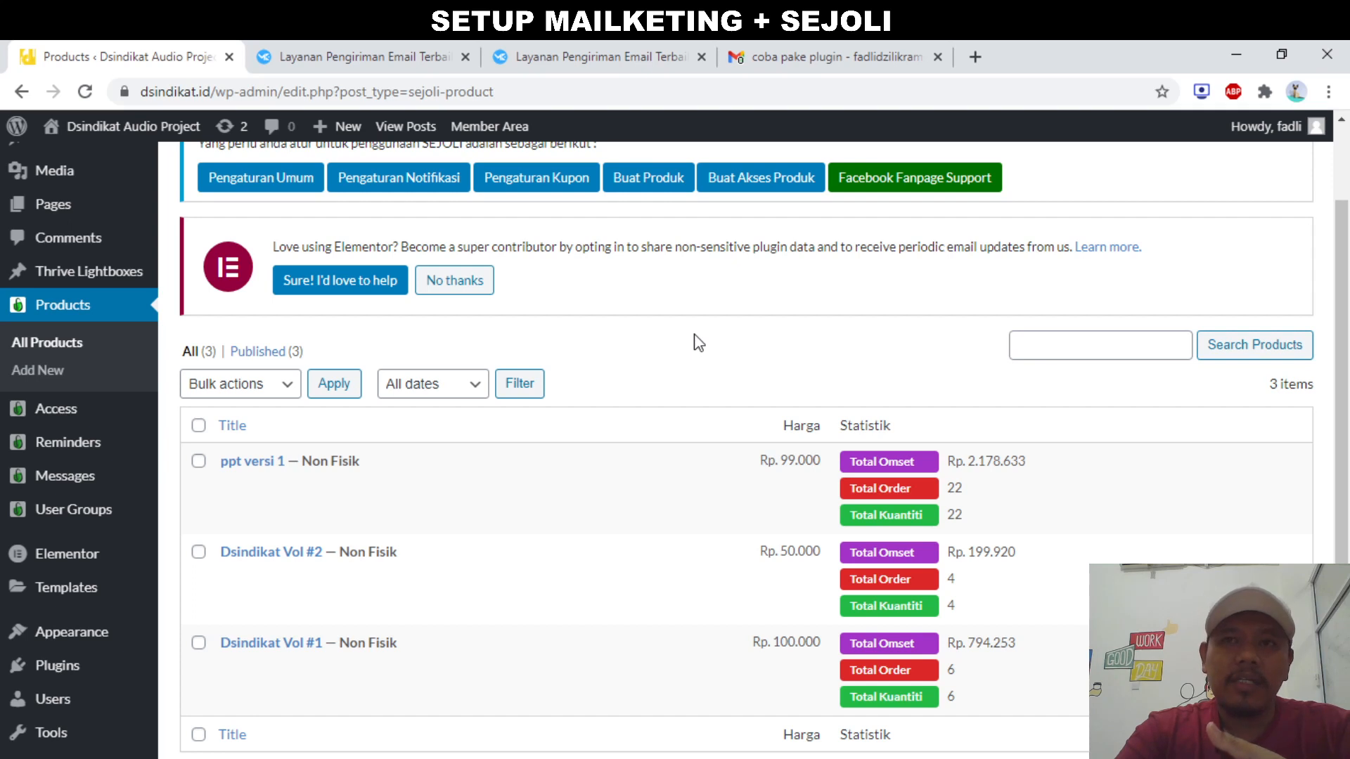
mouse_move(530, 488)
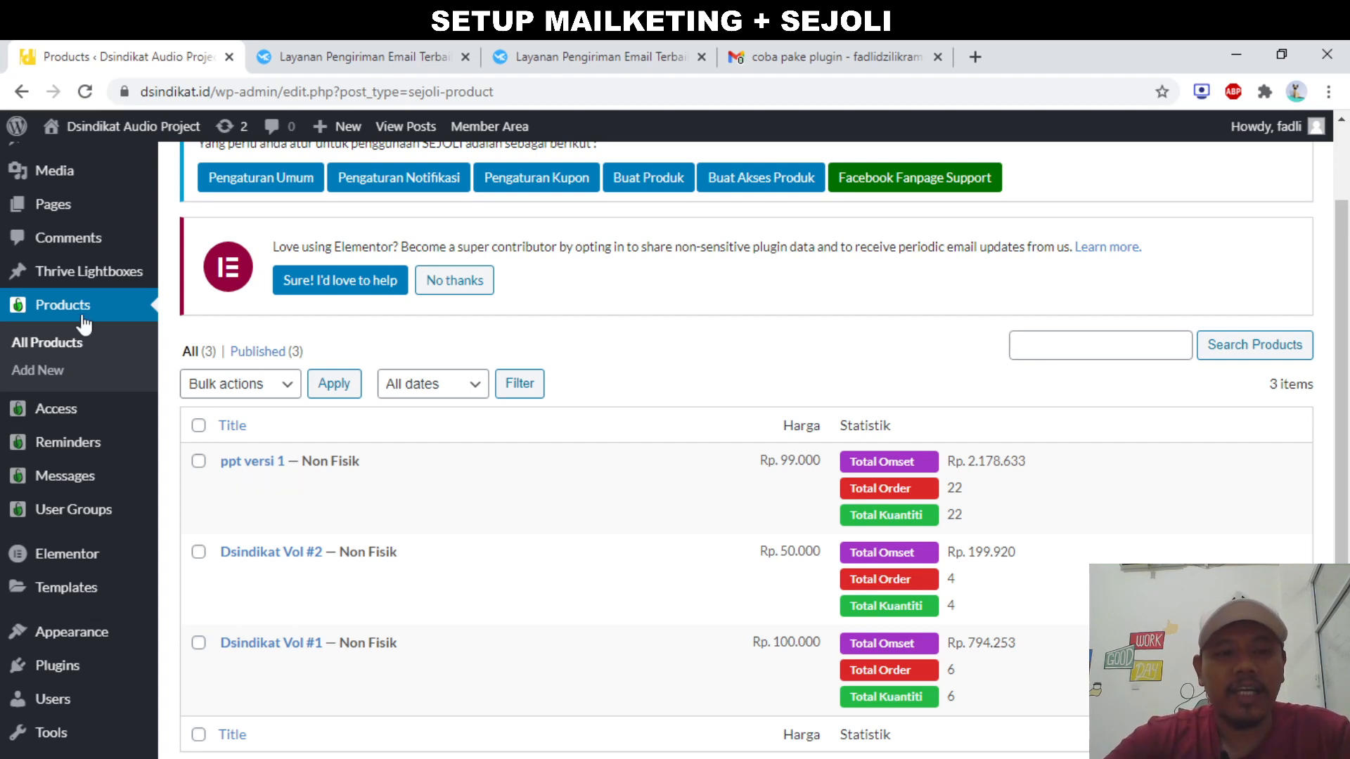
Open the Sejoli notification settings and look over the general email settings
scroll(63, 443, "up", 2)
mouse_move(71, 212)
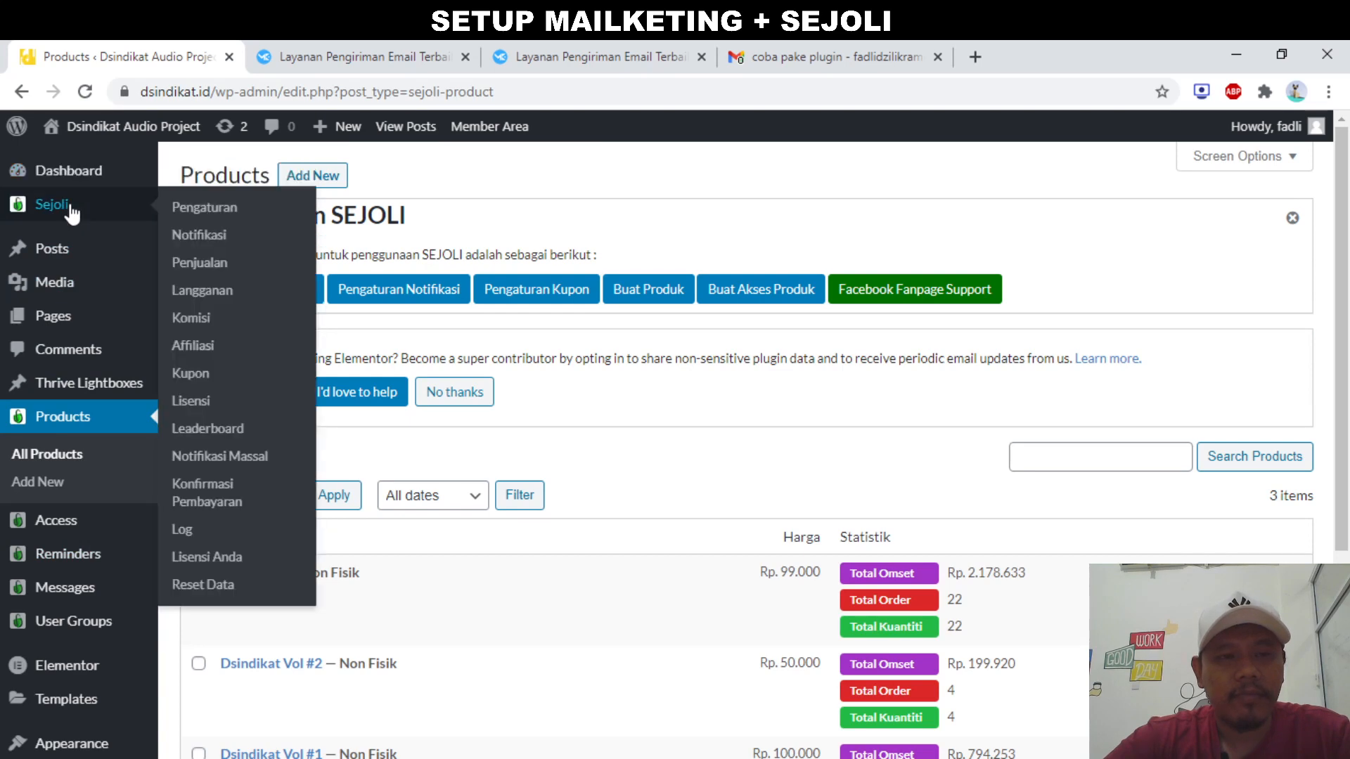
left_click(219, 239)
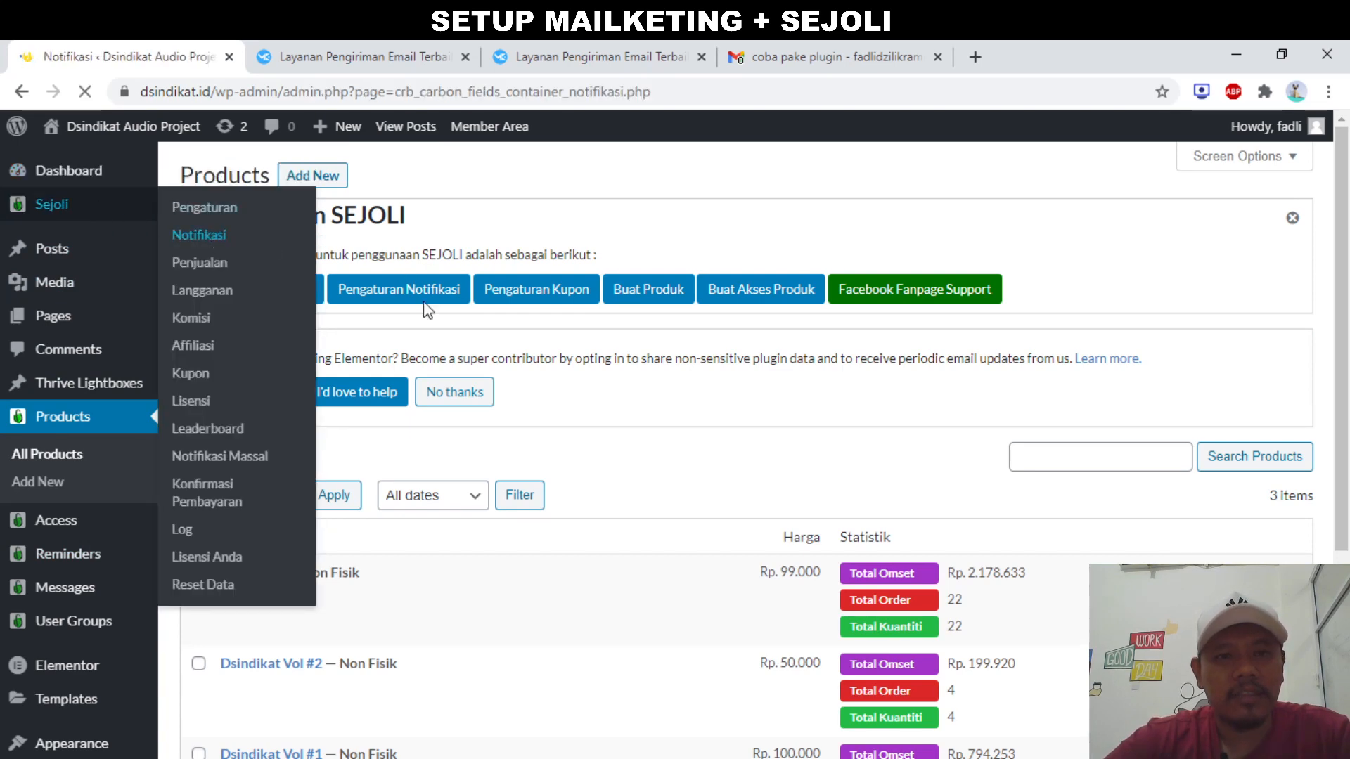
scroll(485, 447, "down", 1)
scroll(485, 447, "down", 1)
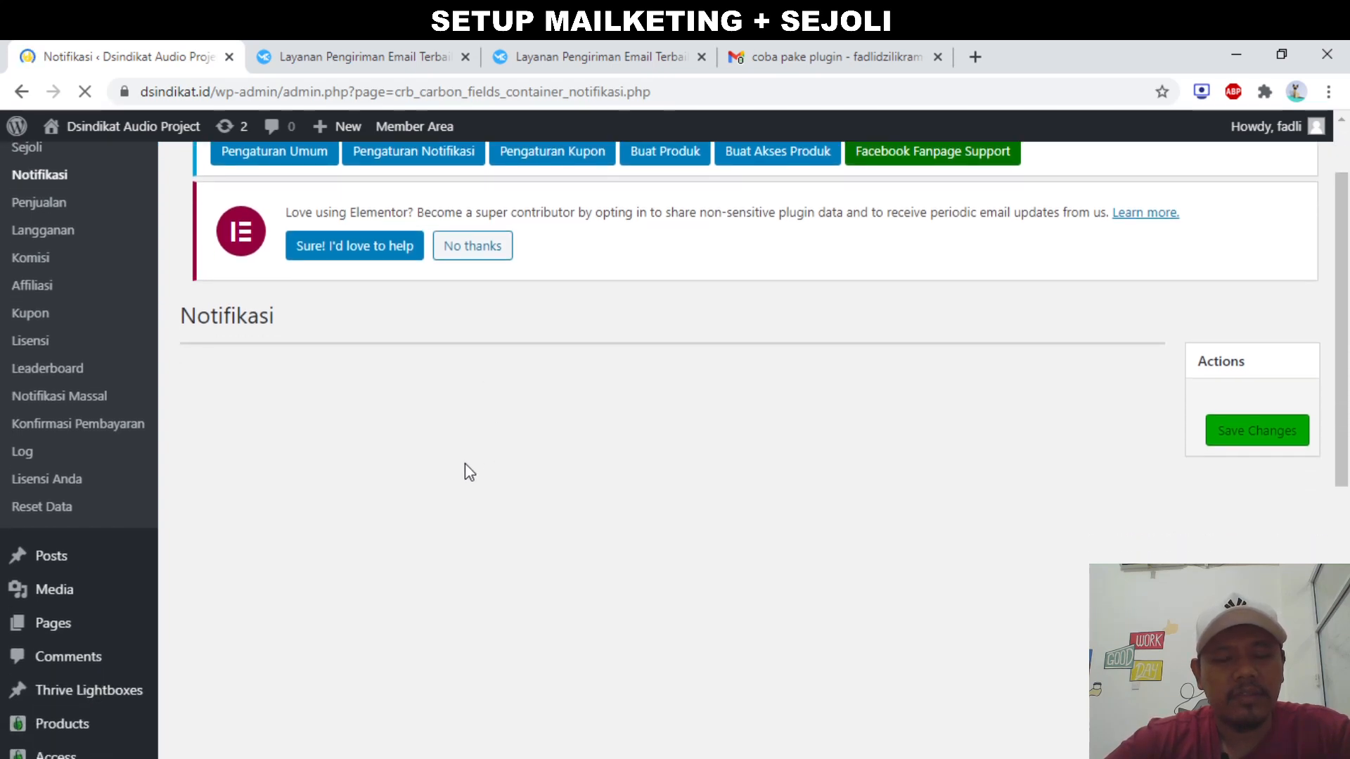
scroll(465, 464, "down", 2)
scroll(464, 465, "down", 1)
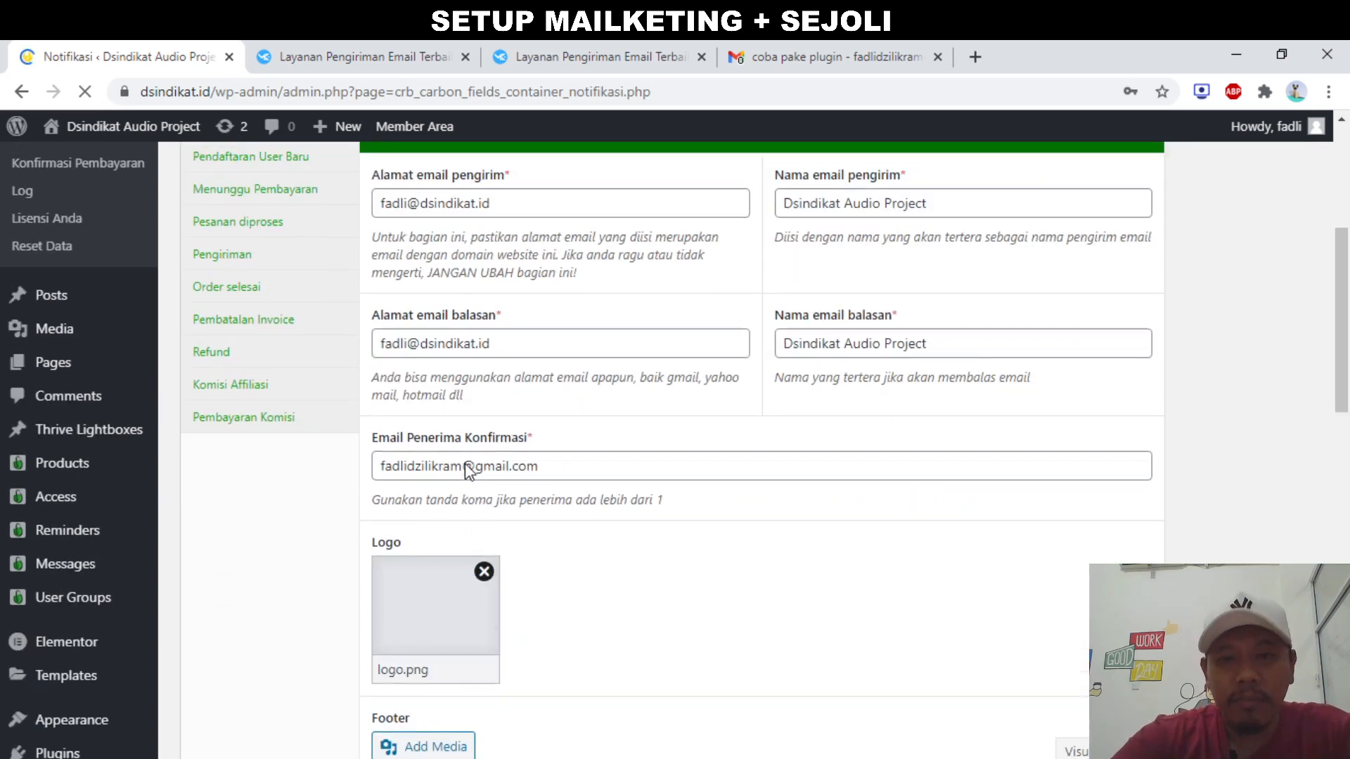
scroll(467, 470, "down", 5)
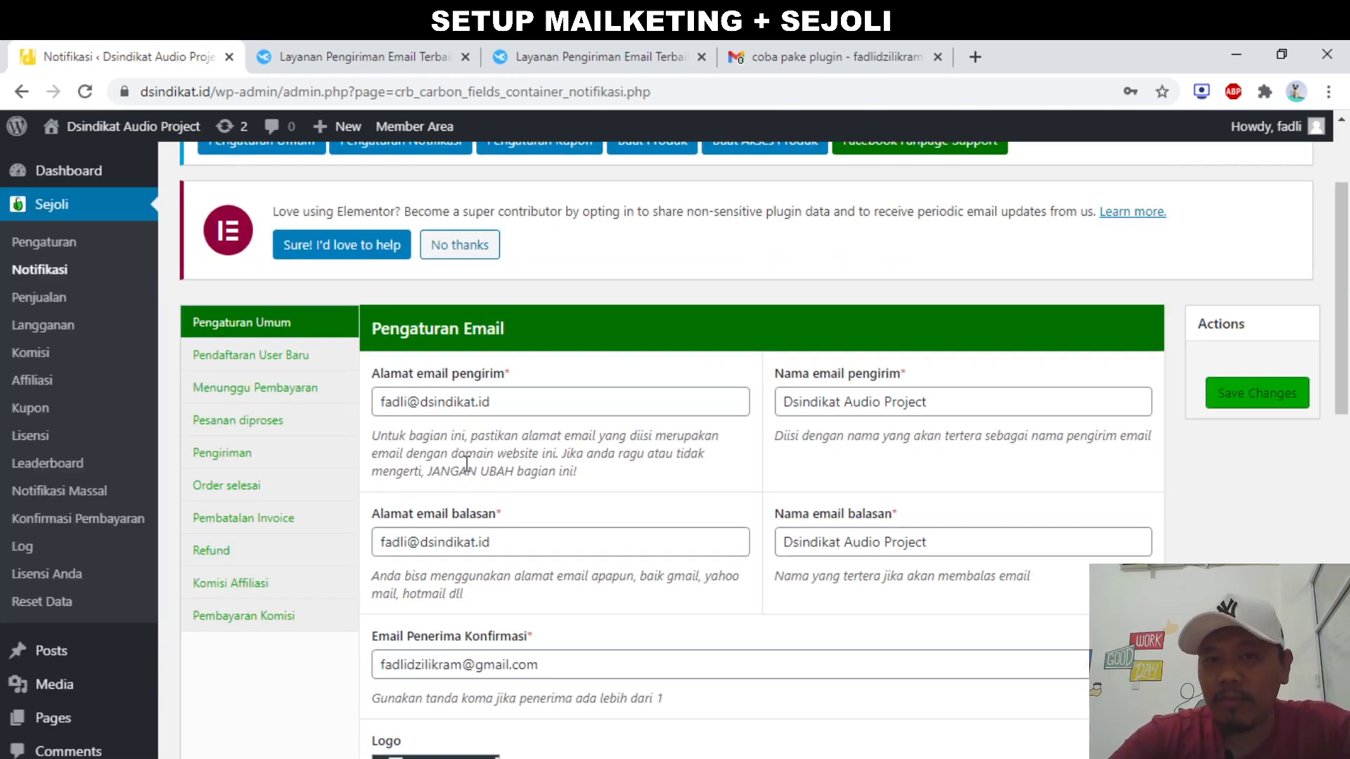
Examine the confirmation recipient email field in the general email settings
scroll(466, 464, "down", 2)
triple_click(488, 494)
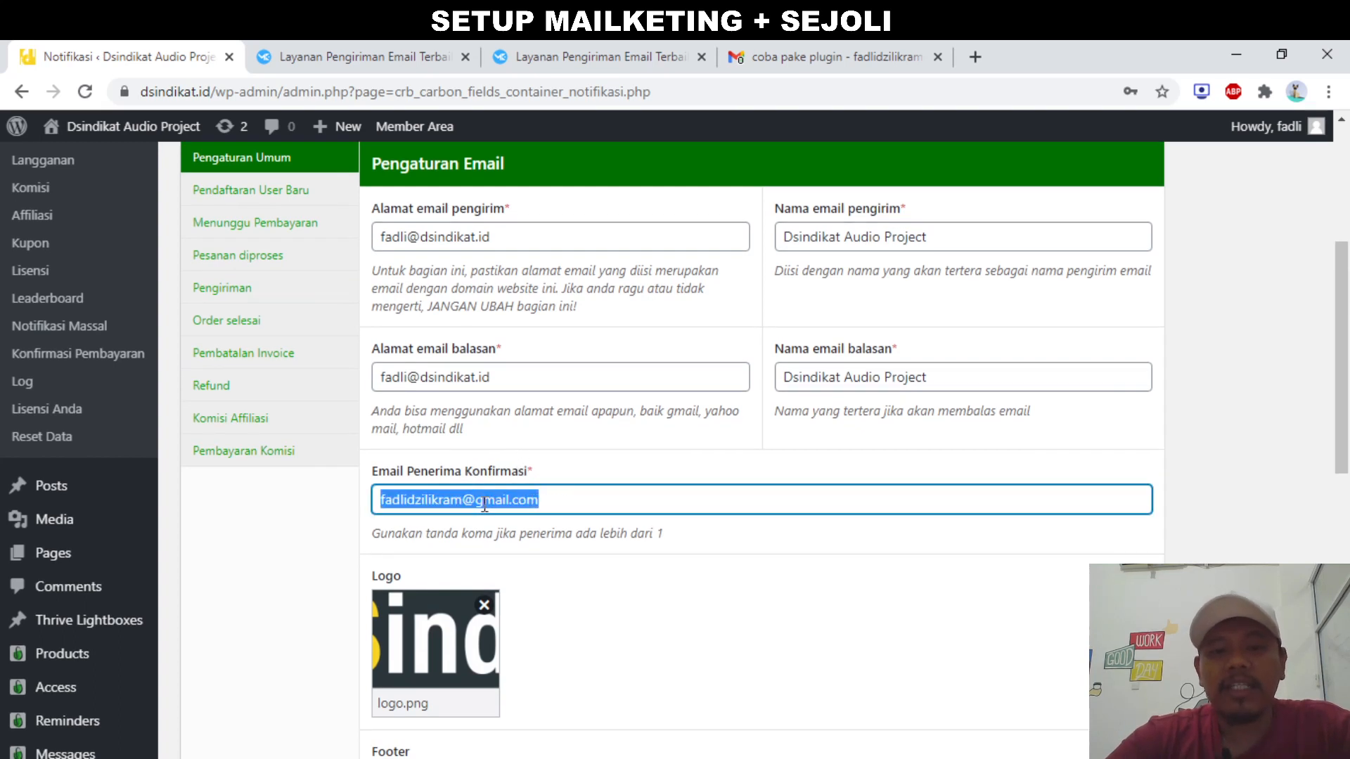
double_click(484, 500)
triple_click(484, 502)
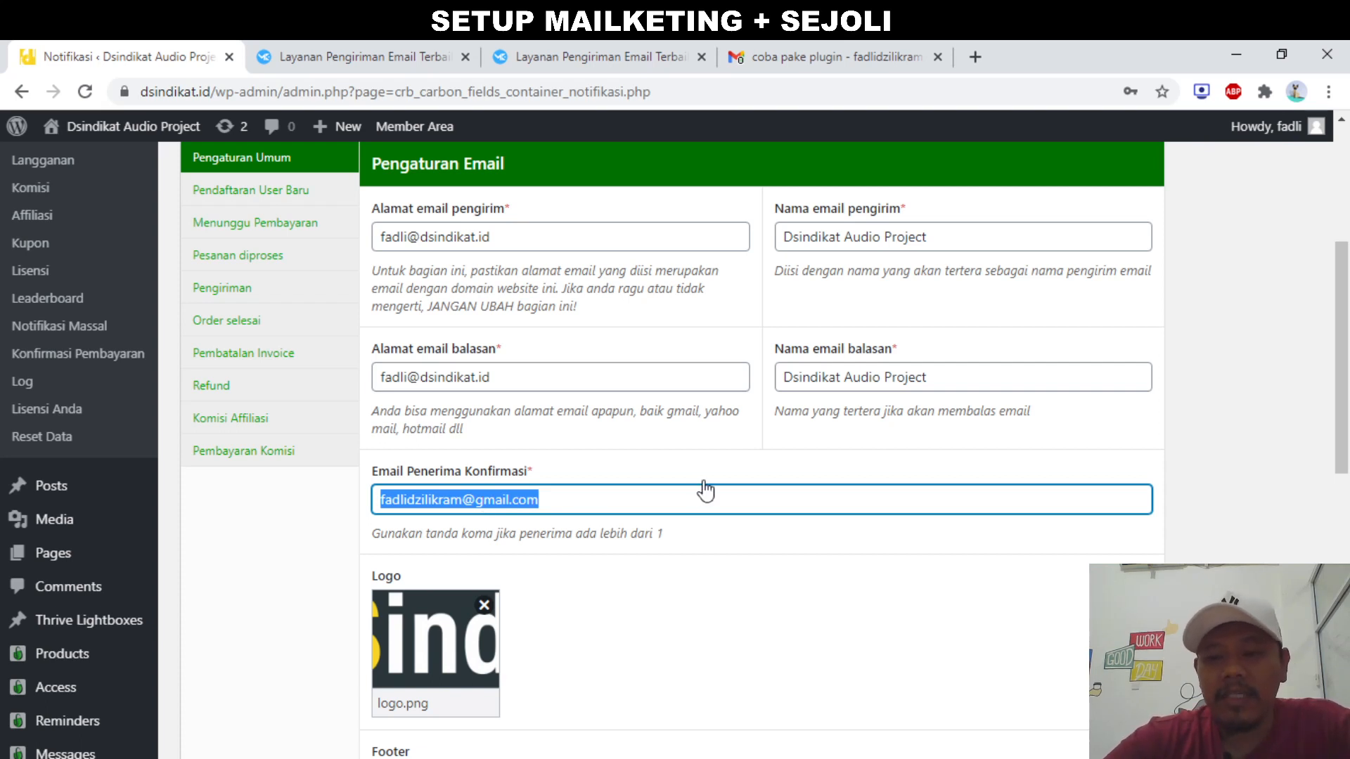
scroll(627, 461, "up", 1)
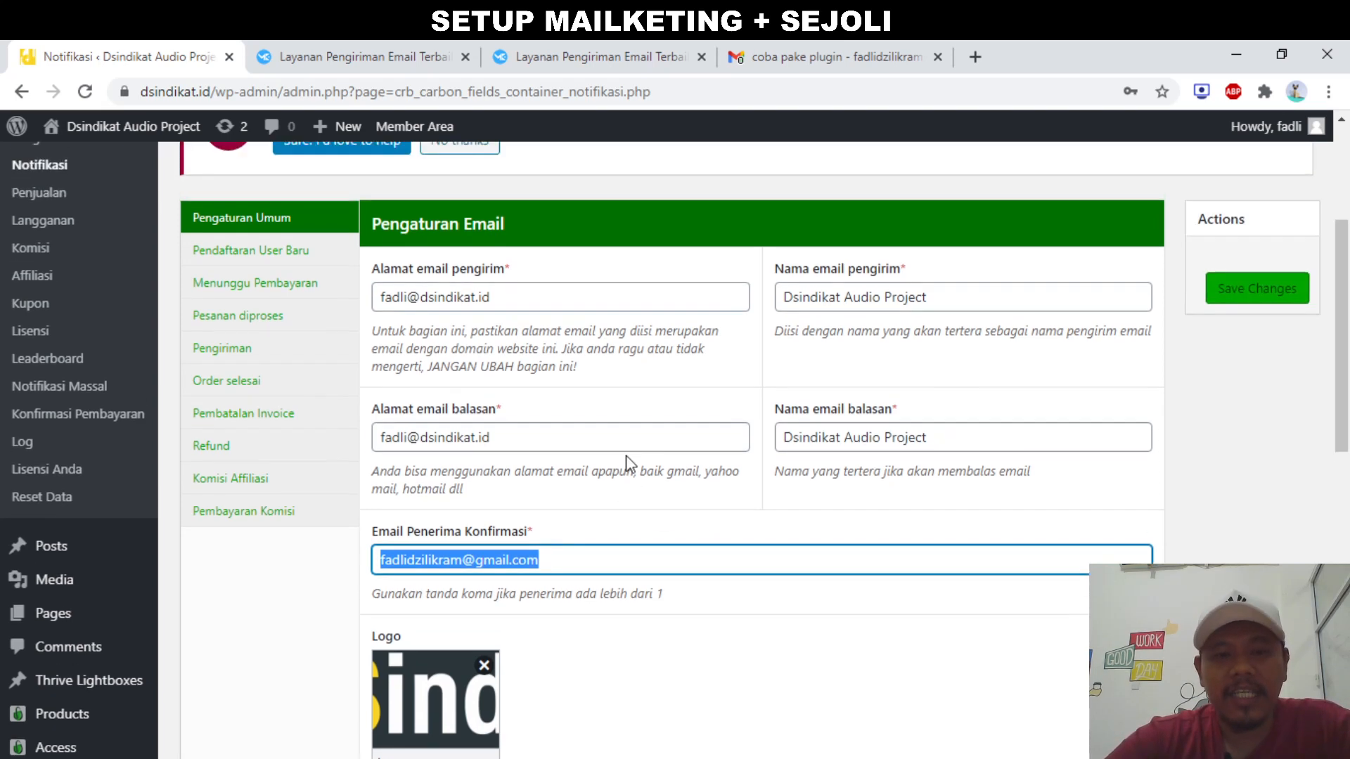
scroll(573, 506, "up", 2)
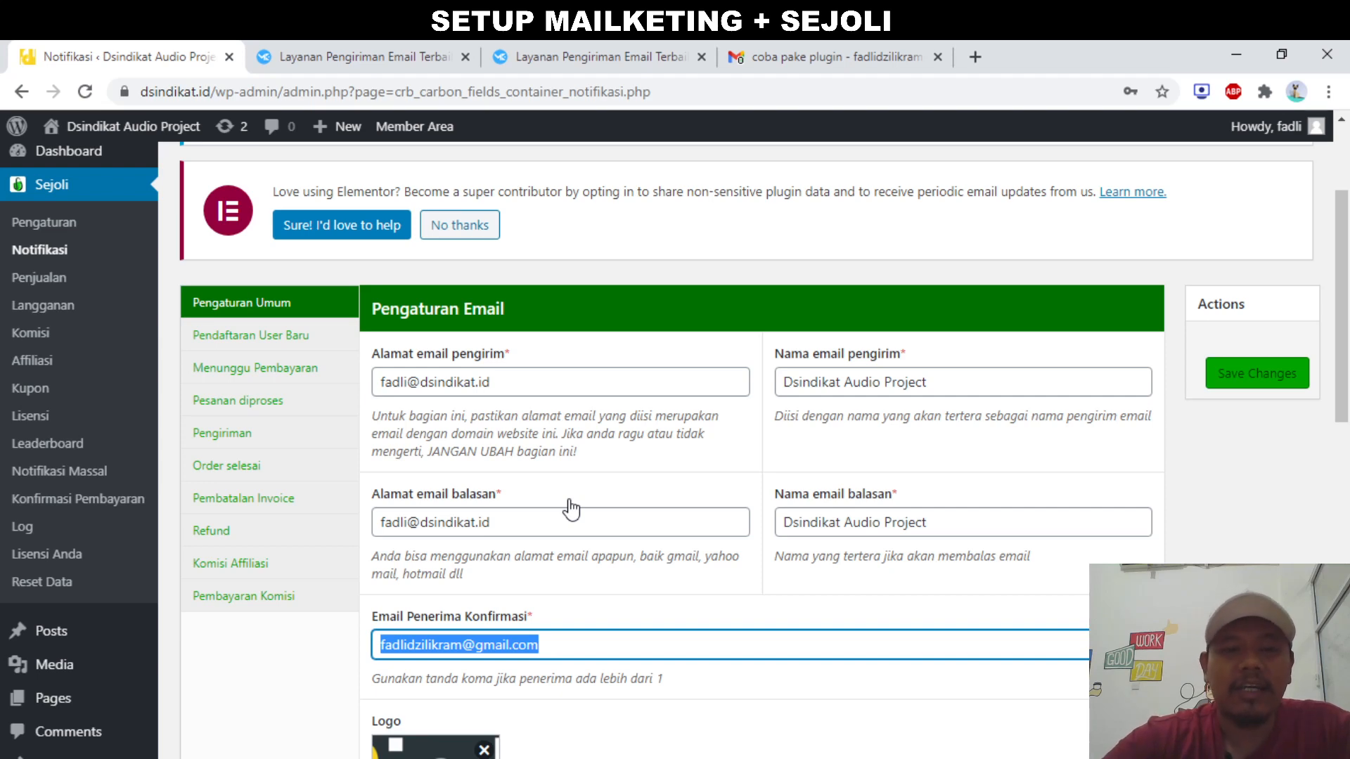
Switch to the Mailketing lists and check the creation date of the All Data Sindikat list among the buyer lists
left_click(365, 53)
scroll(446, 402, "down", 5)
scroll(530, 473, "down", 3)
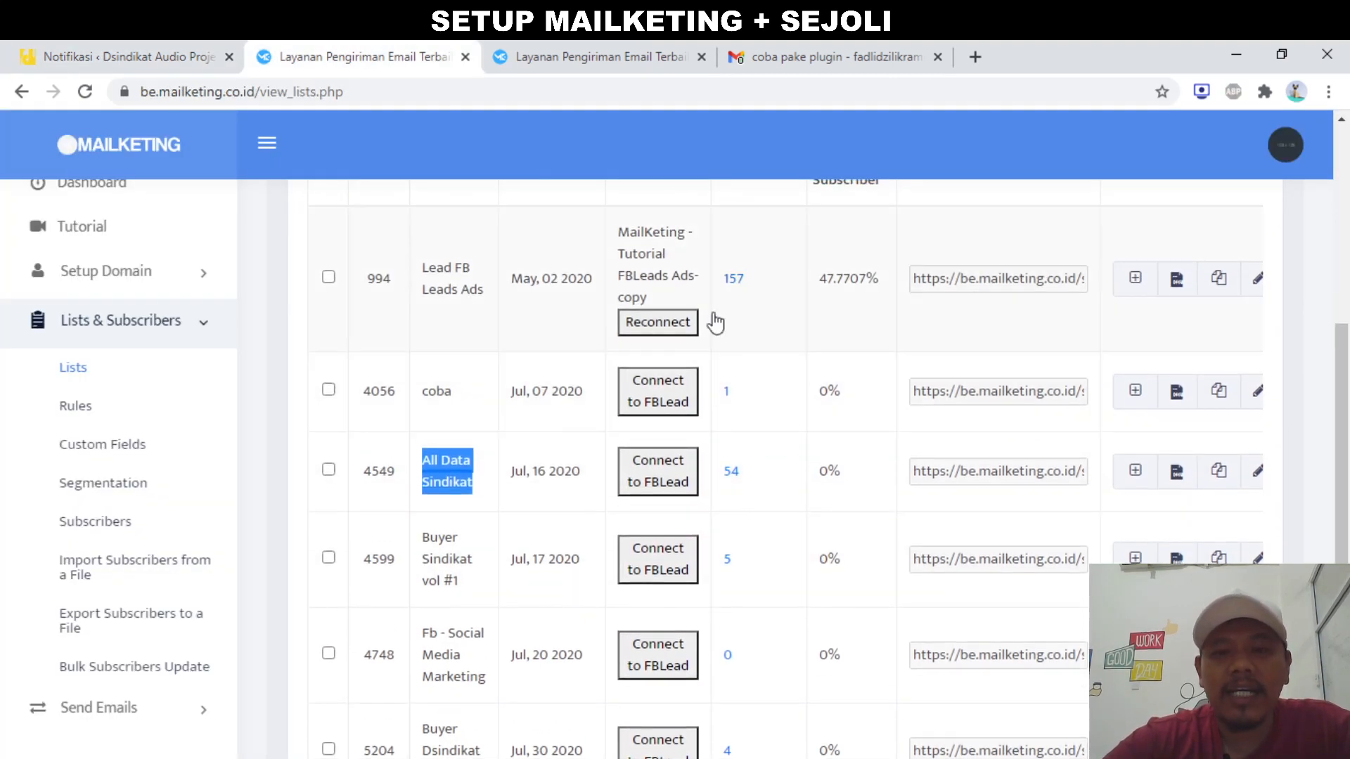
scroll(735, 474, "down", 4)
scroll(770, 400, "up", 9)
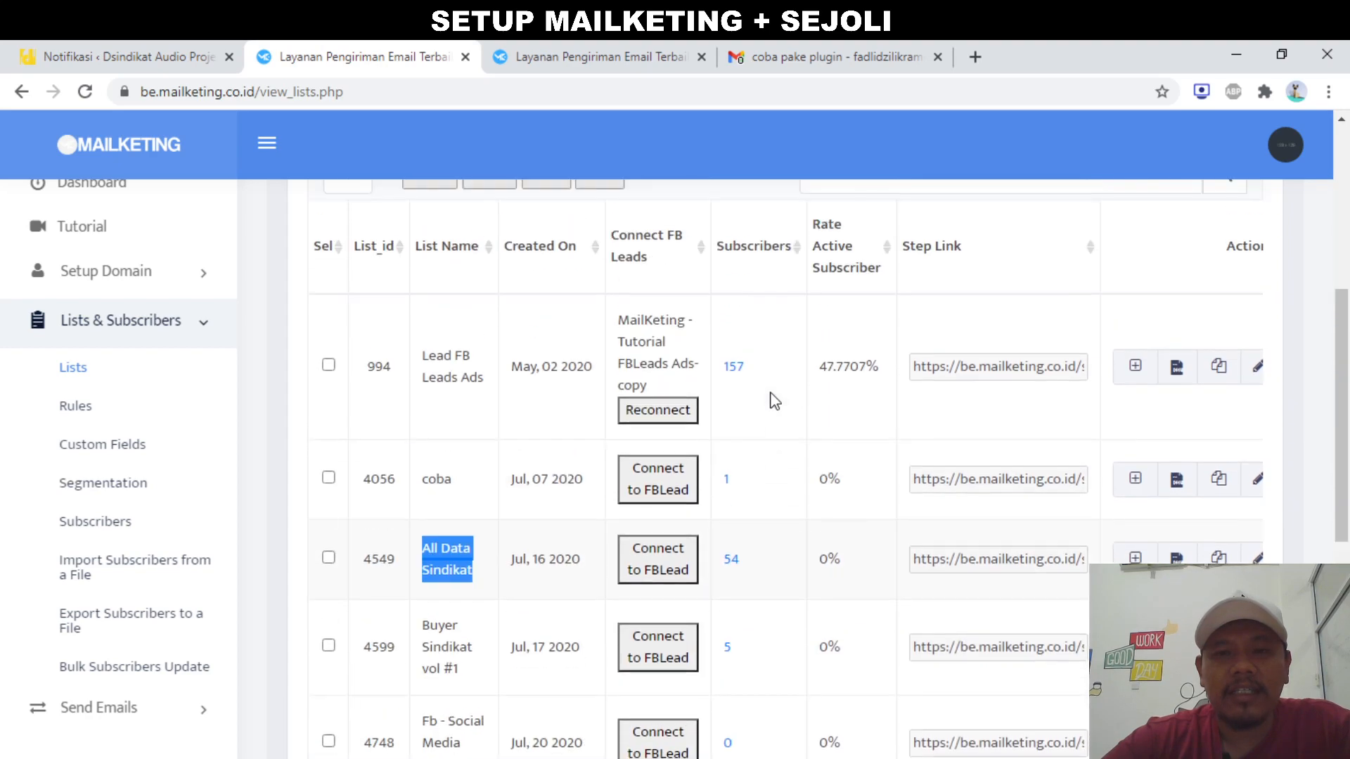
scroll(719, 458, "down", 2)
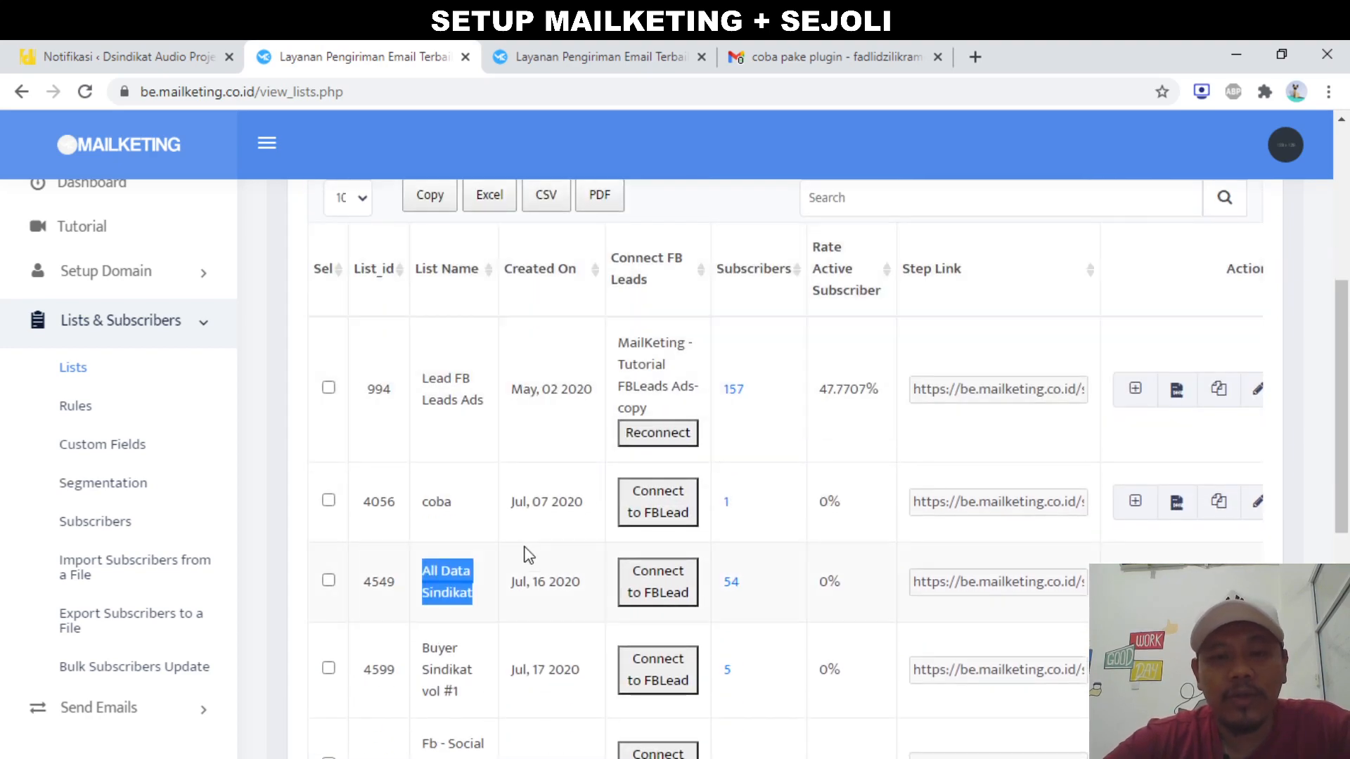
scroll(523, 541, "down", 2)
left_click(555, 454)
double_click(555, 453)
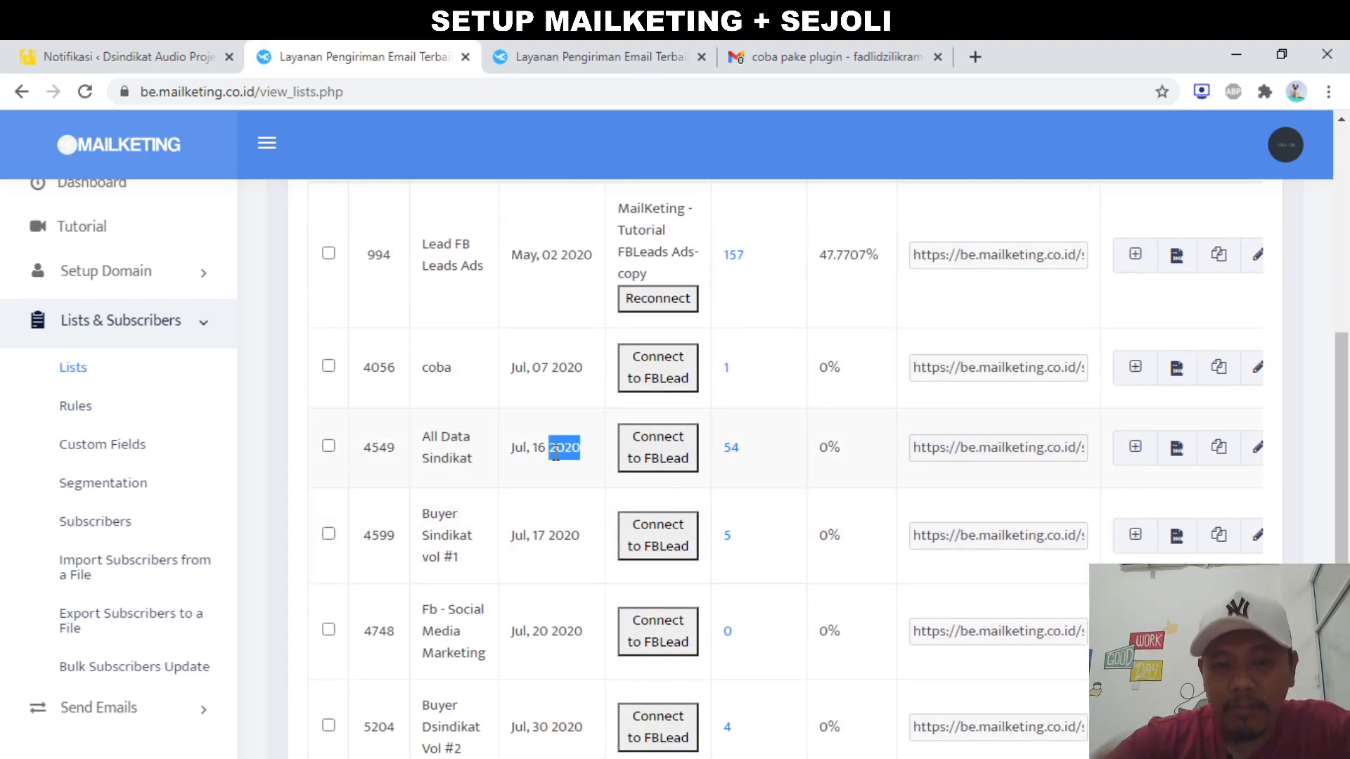
Return to the Sejoli notification settings in WordPress and recheck the sender, reply and confirmation recipient email fields
left_click(148, 56)
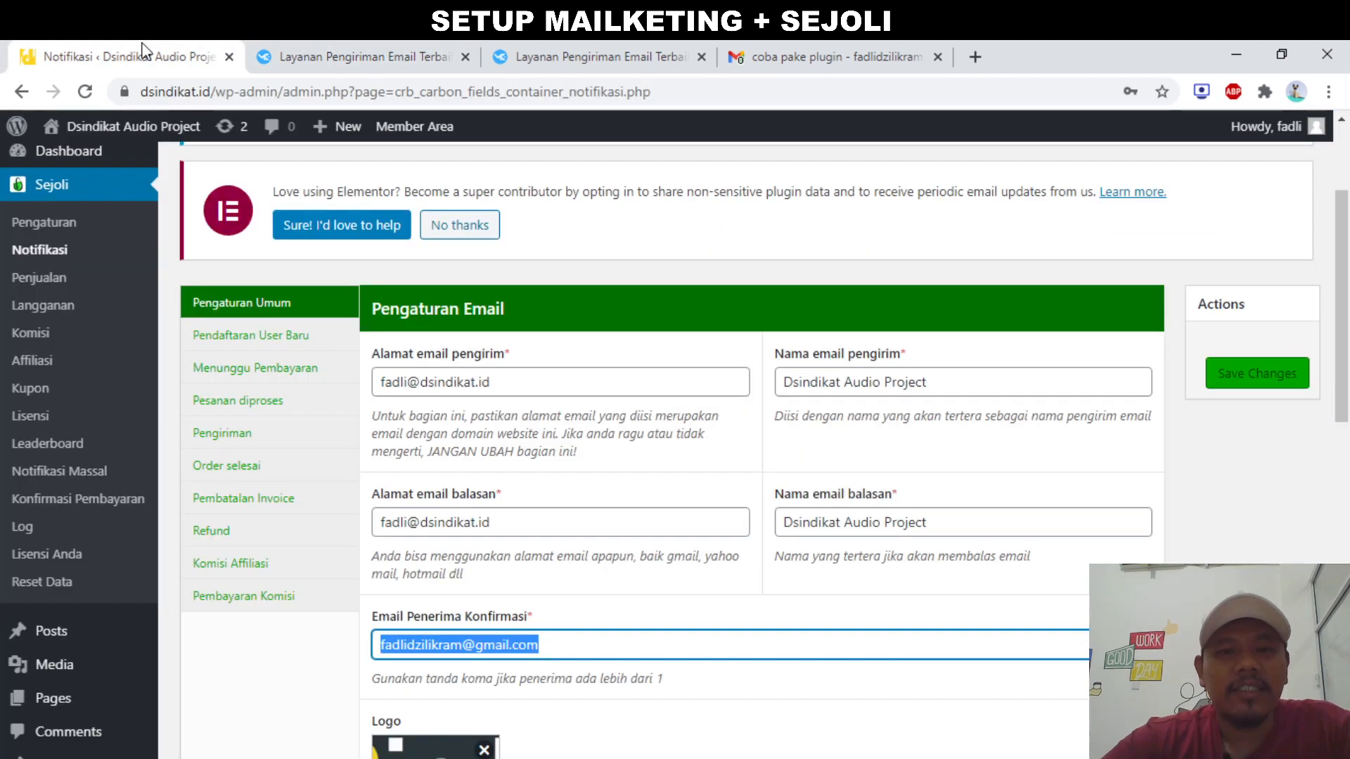
scroll(572, 352, "down", 1)
scroll(564, 372, "down", 2)
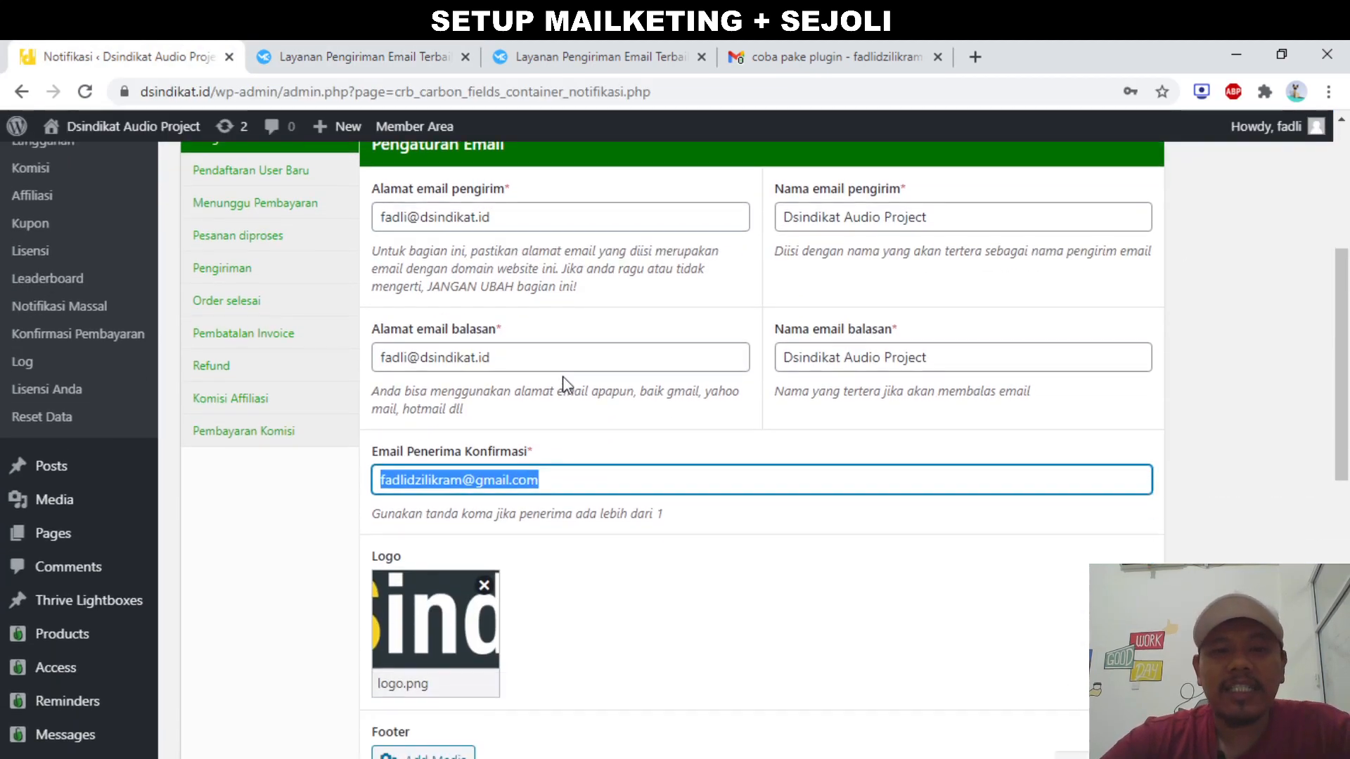
scroll(563, 383, "up", 5)
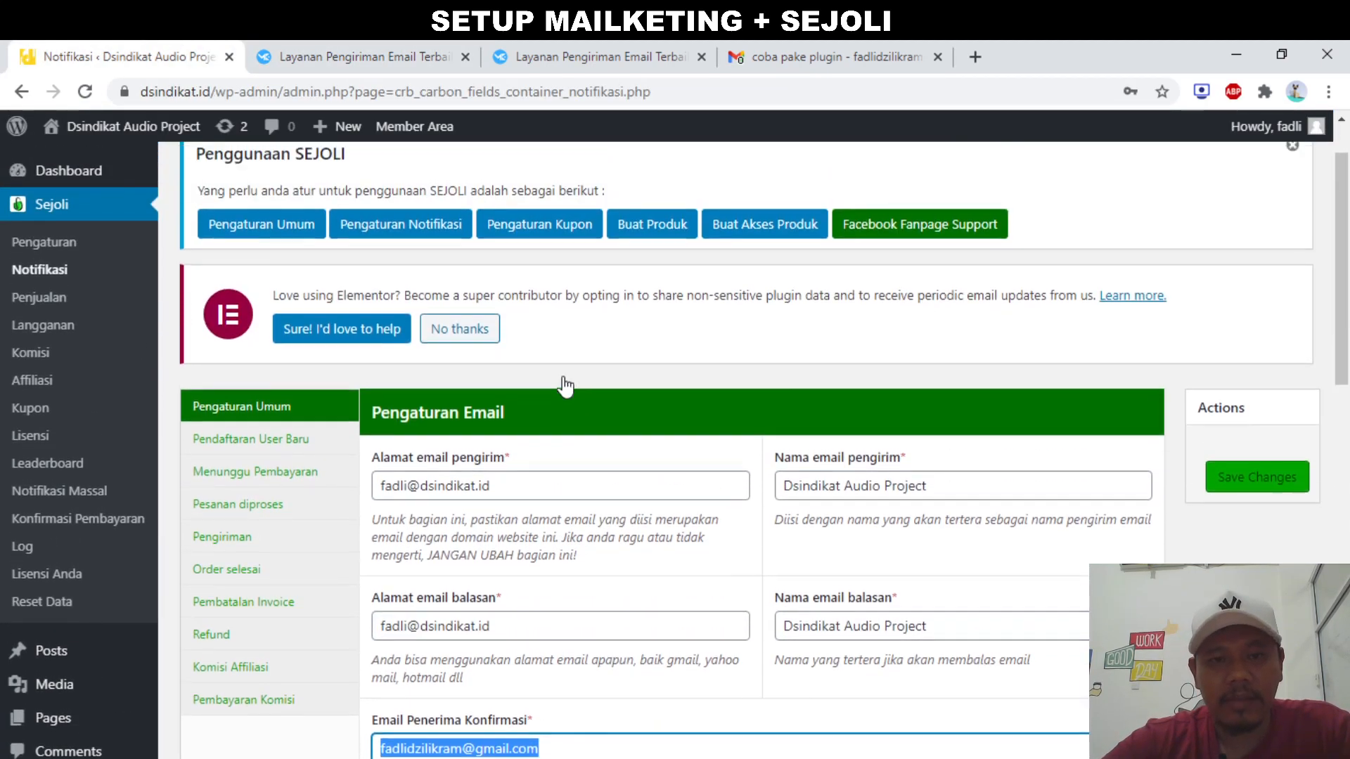
scroll(545, 441, "down", 3)
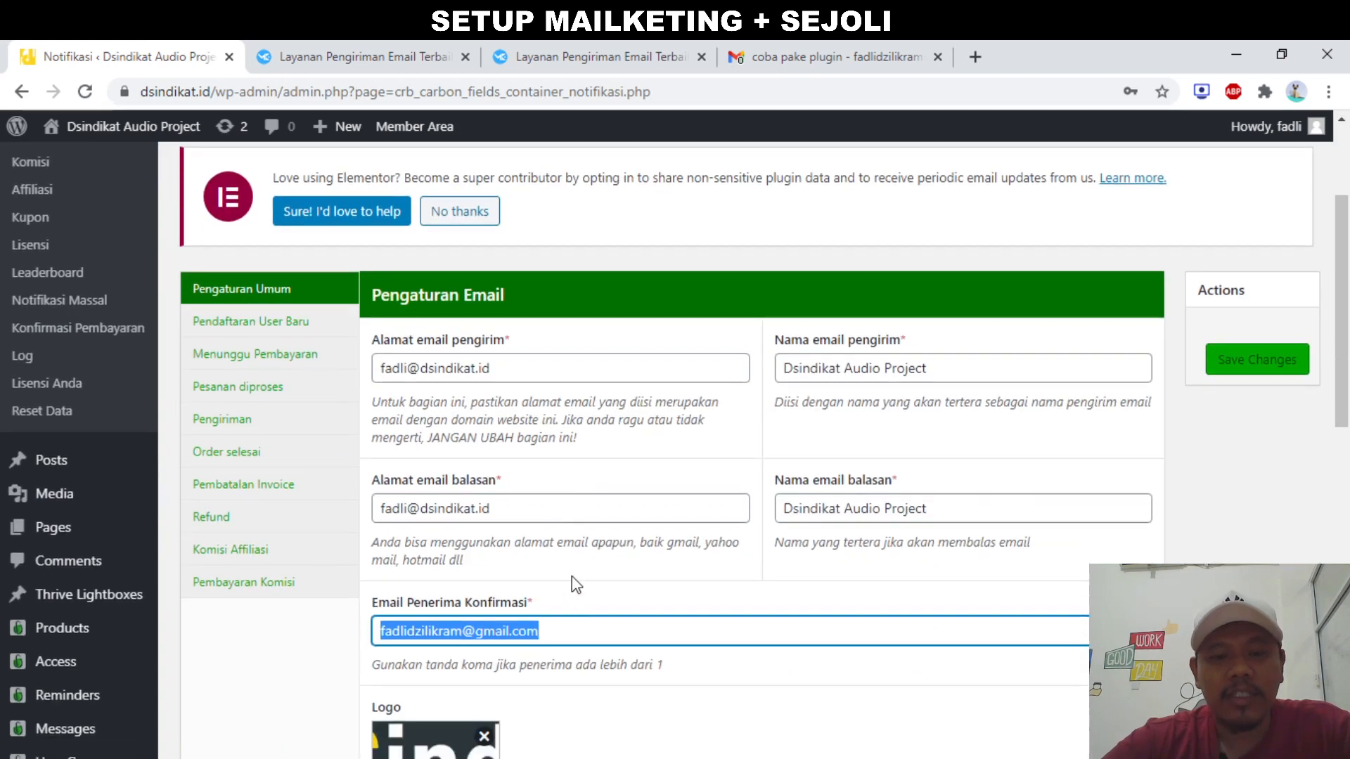
triple_click(549, 578)
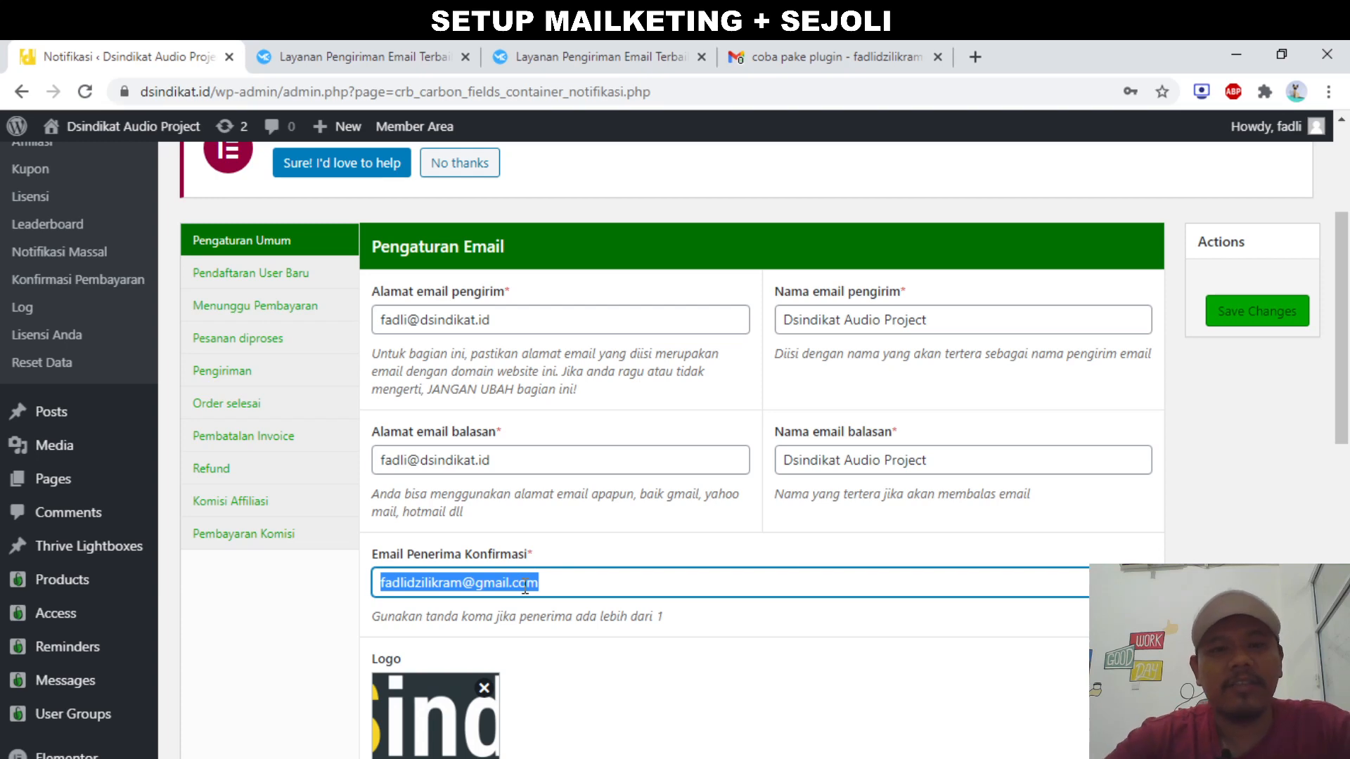
Read the note below the sender email address and review the logo and footer of the notification emails
left_click(656, 367)
triple_click(656, 367)
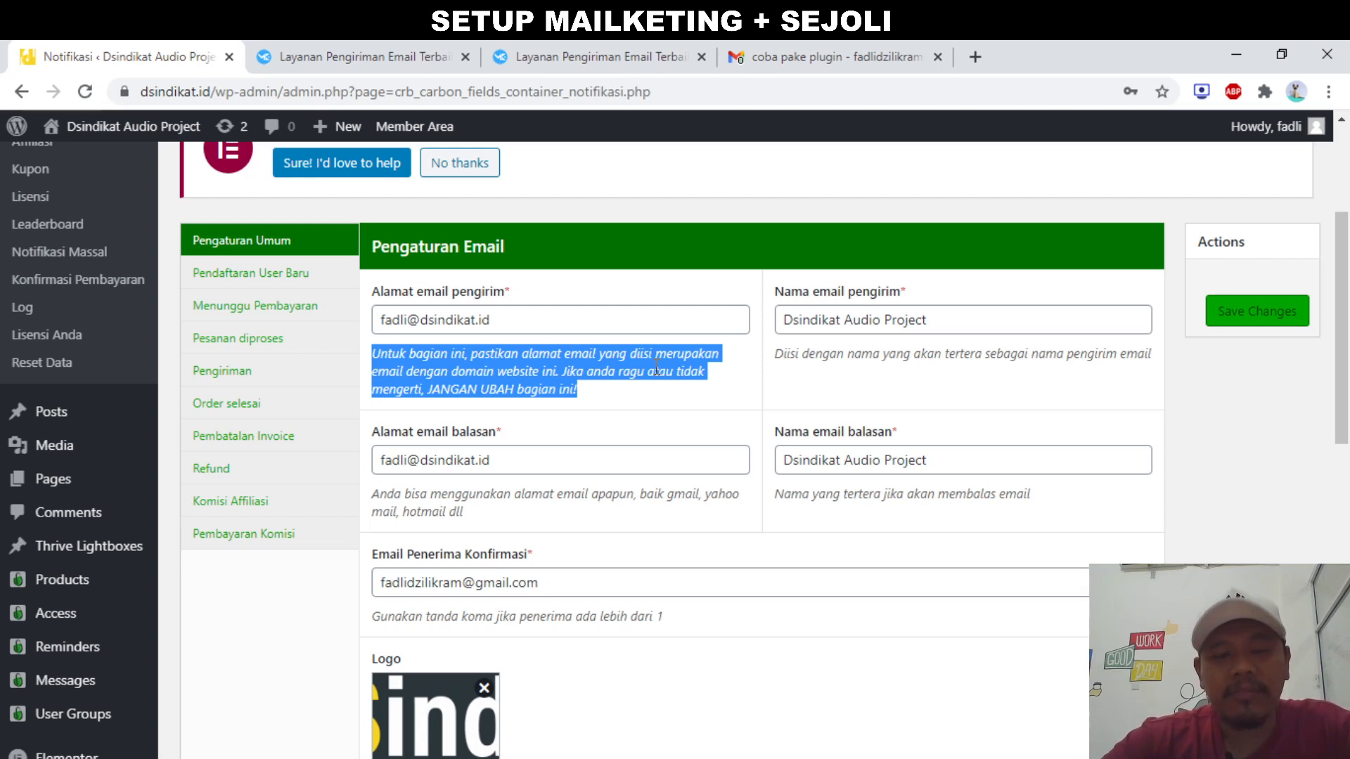
scroll(656, 370, "up", 3)
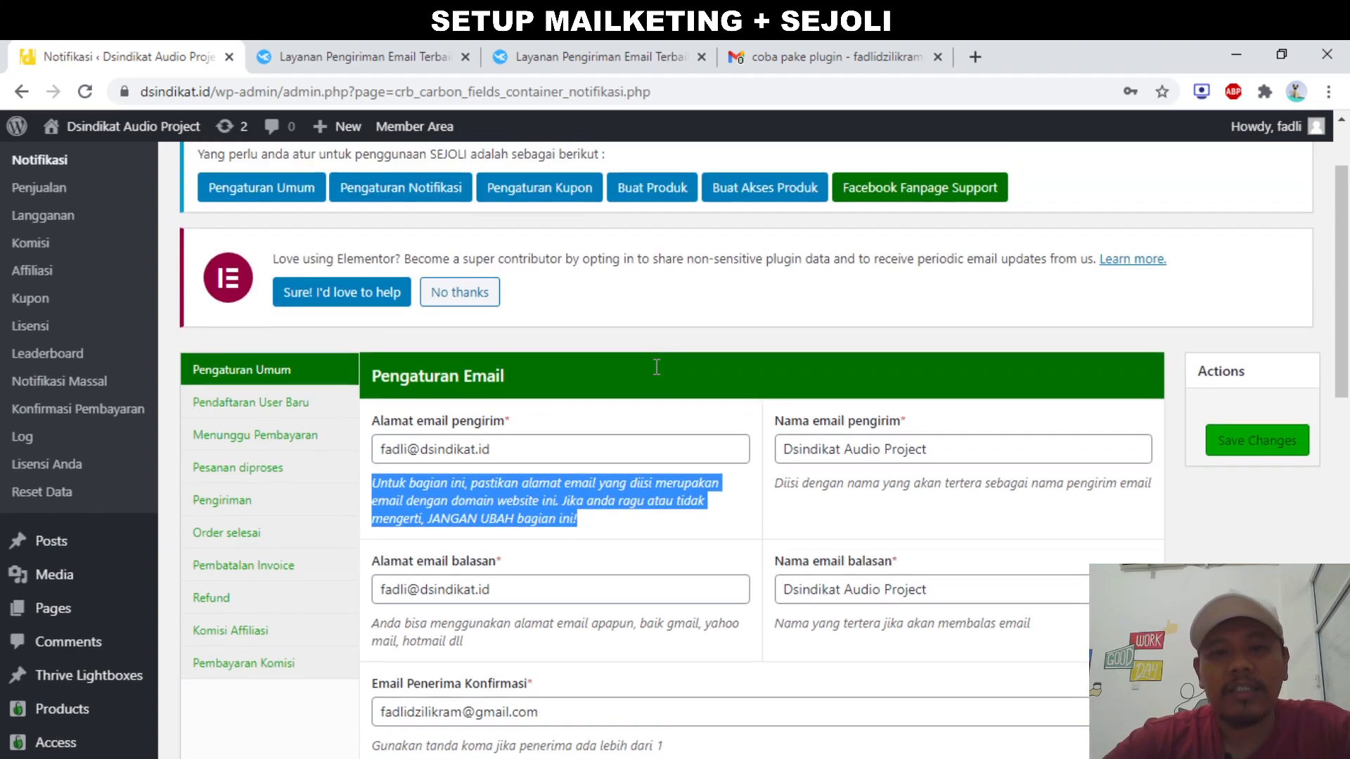
scroll(581, 470, "down", 10)
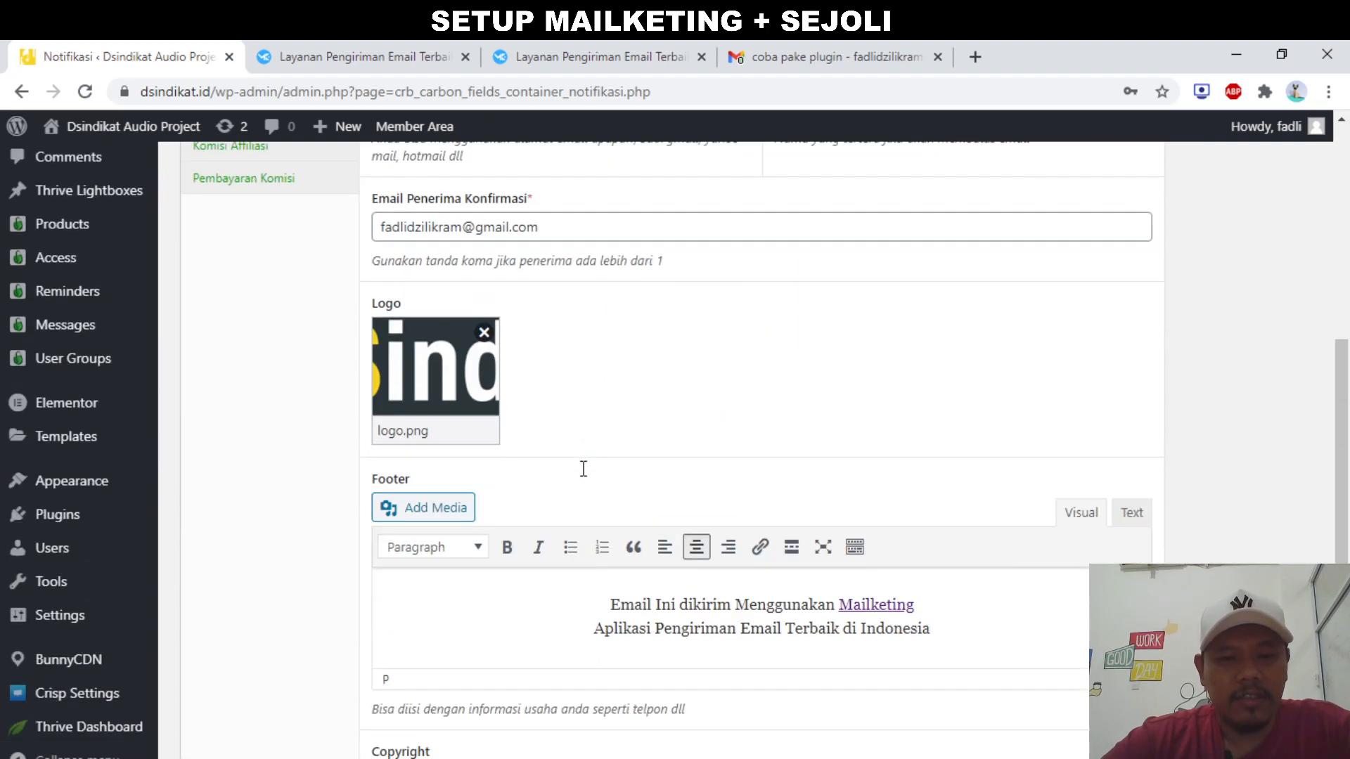
scroll(582, 469, "up", 11)
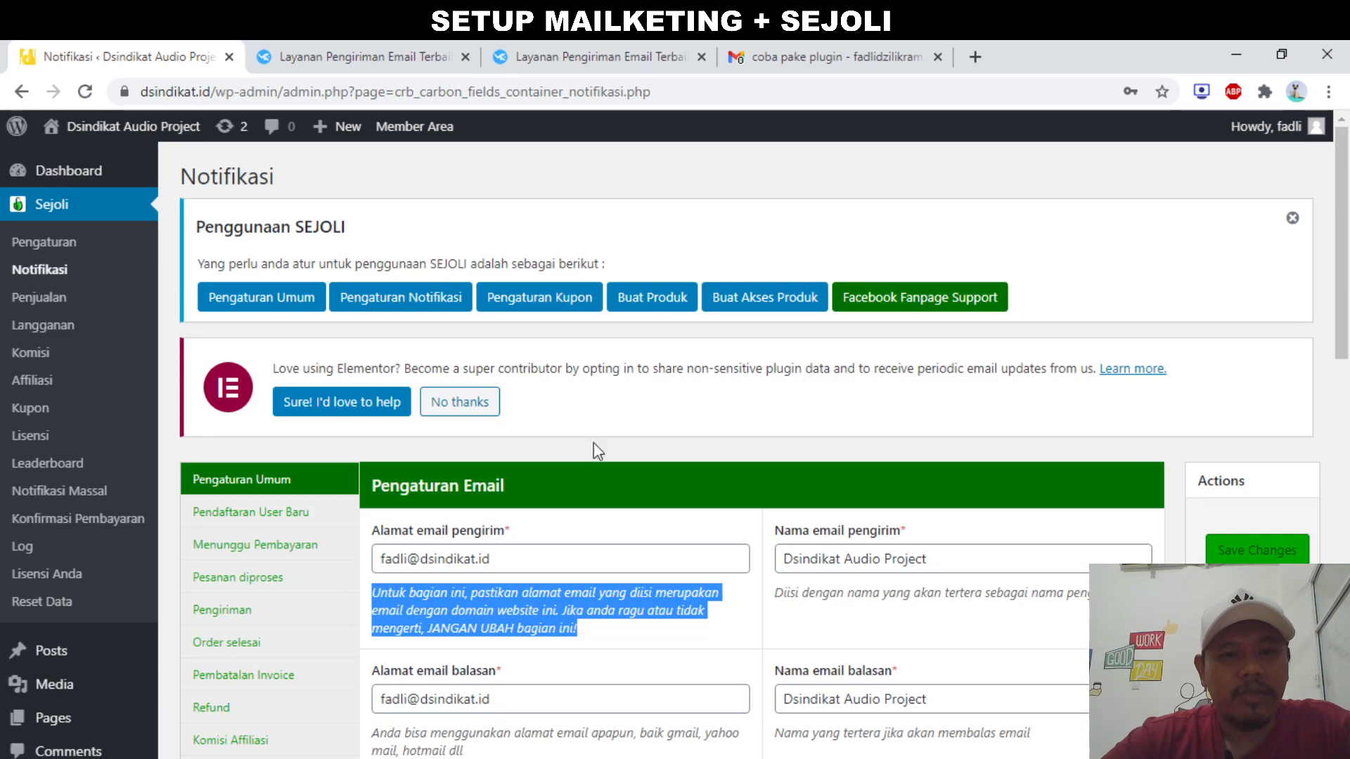
triple_click(663, 369)
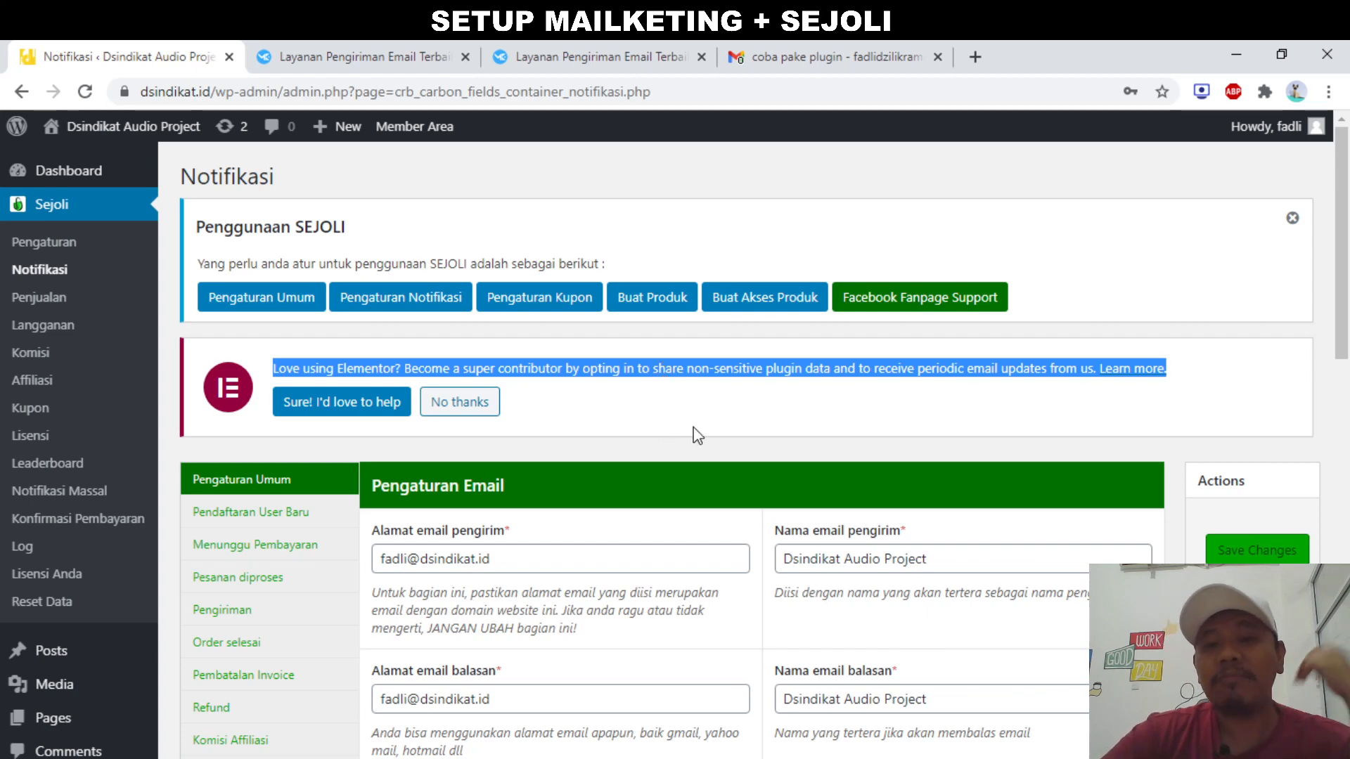
scroll(702, 427, "down", 1)
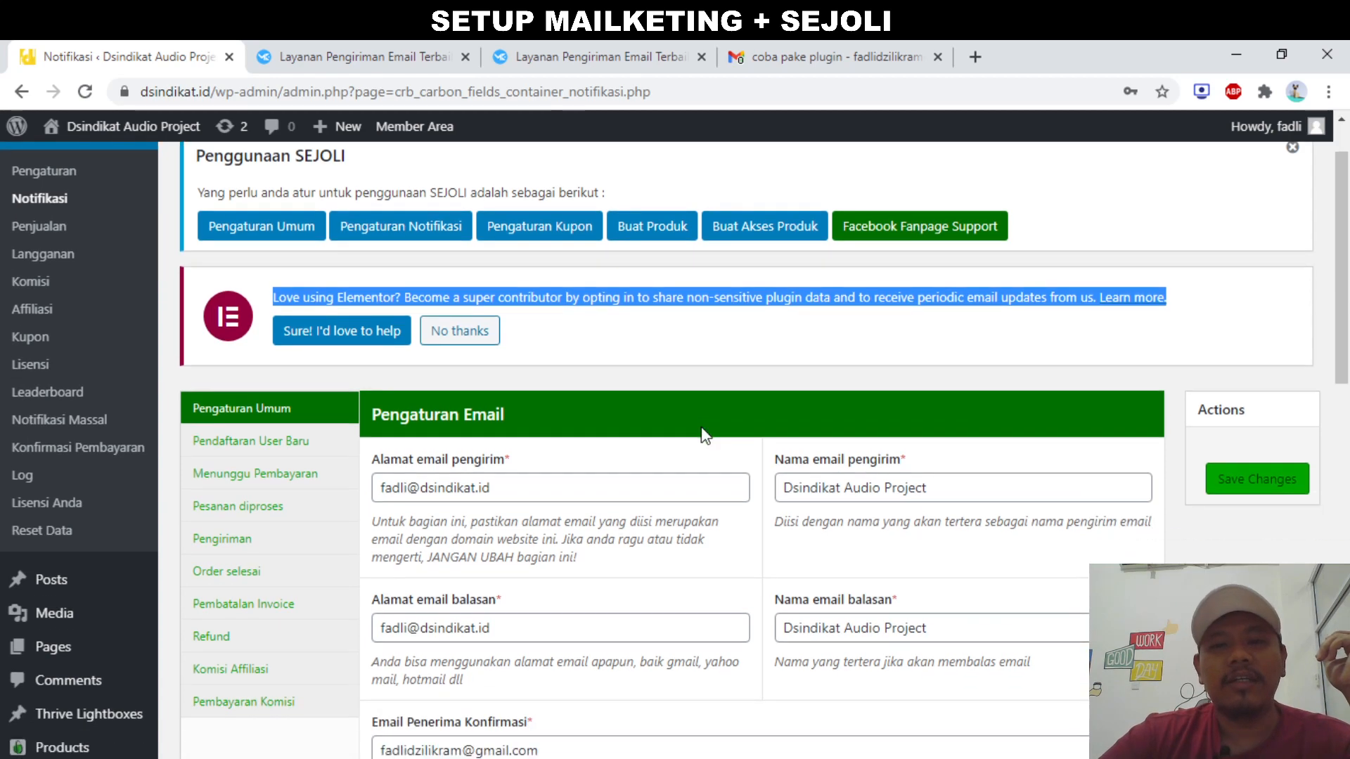
scroll(702, 427, "up", 1)
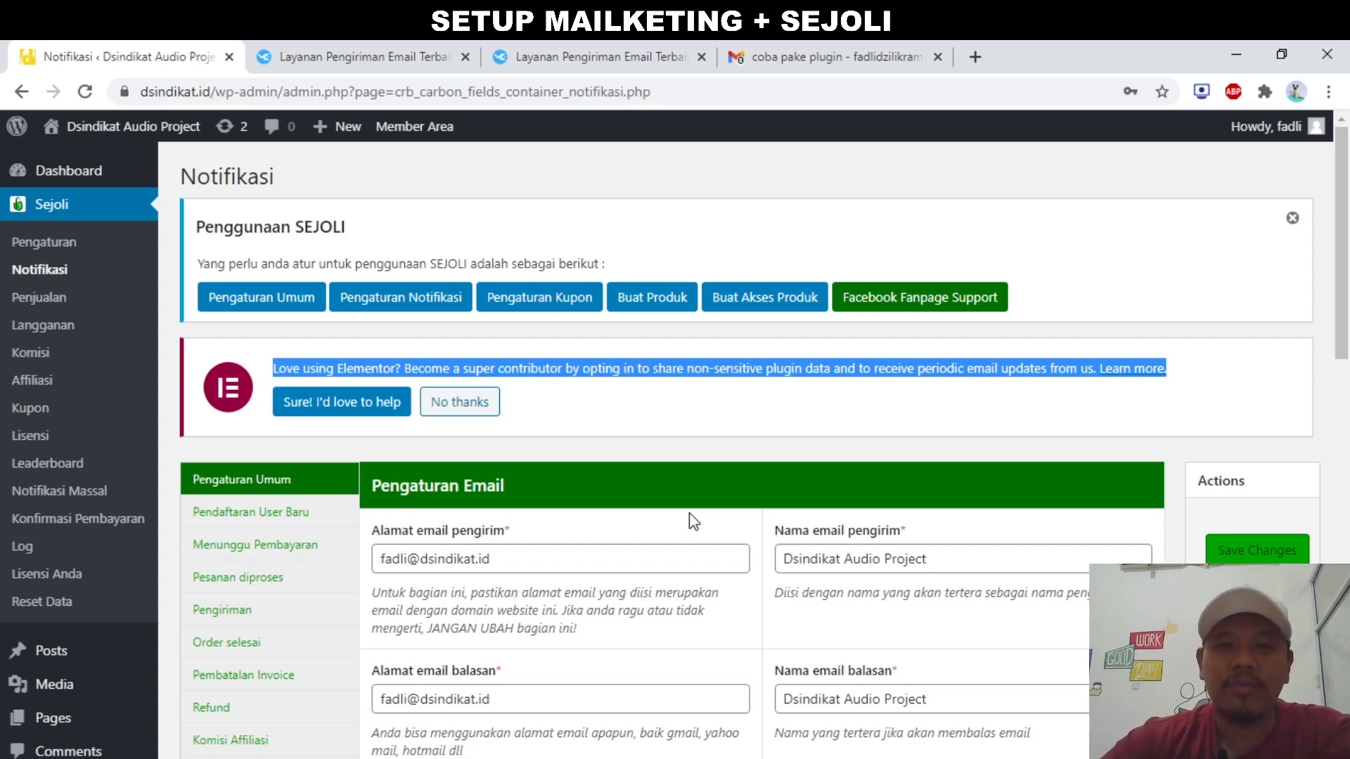
left_click(669, 758)
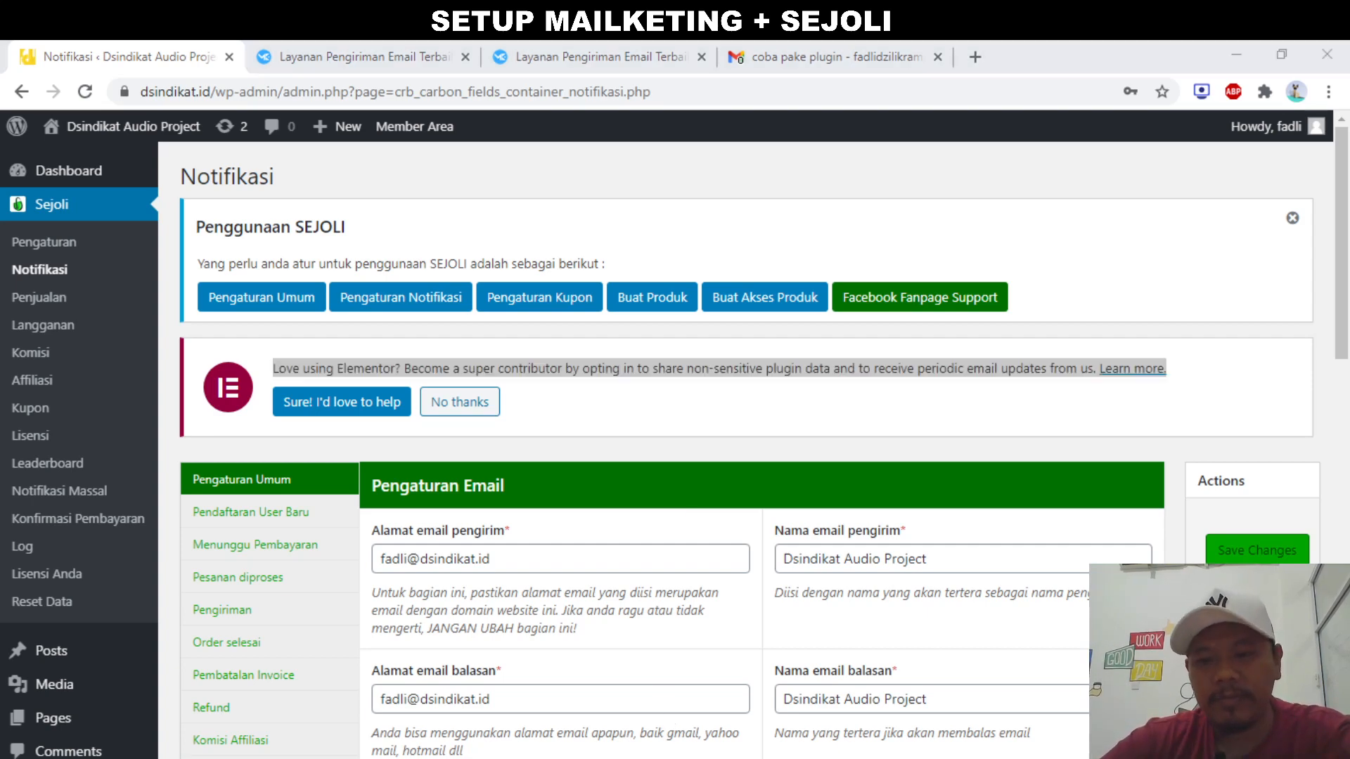